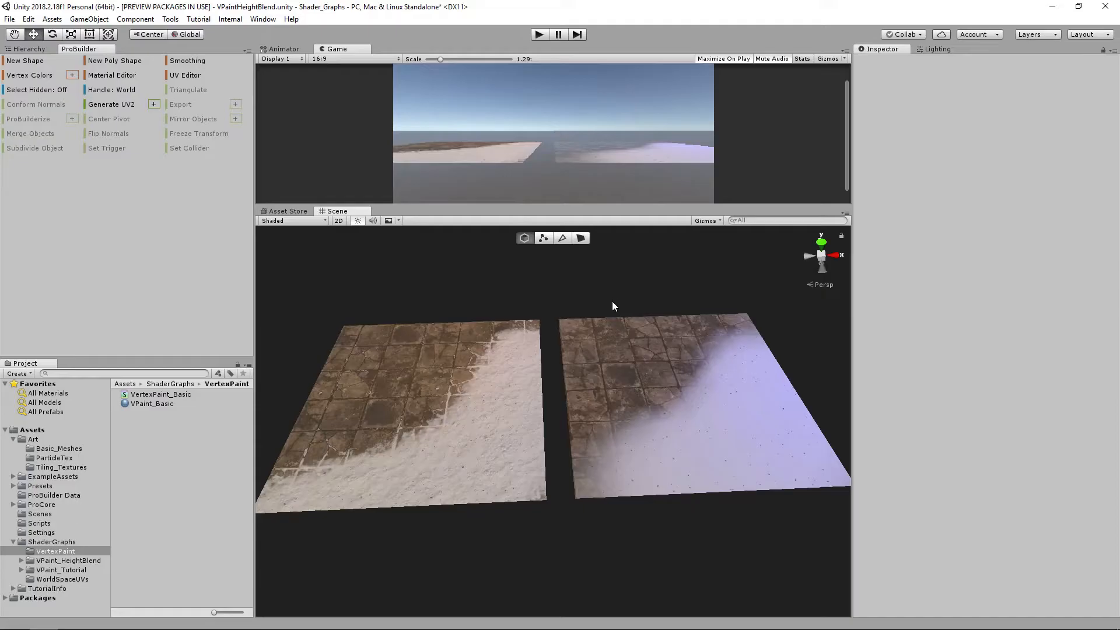
- Examine how stone and snow blend on the two vertex-painted planes, comparing them from several angles
alt+drag(641, 367, 646, 391)
alt+right_drag(671, 397, 713, 412)
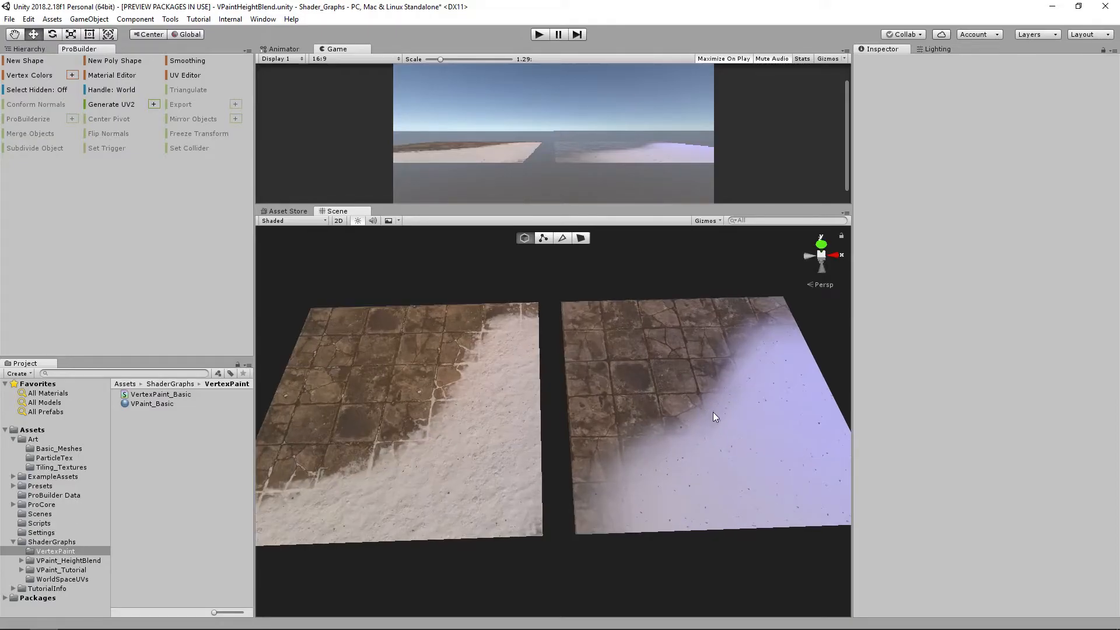
alt+drag(709, 413, 551, 329)
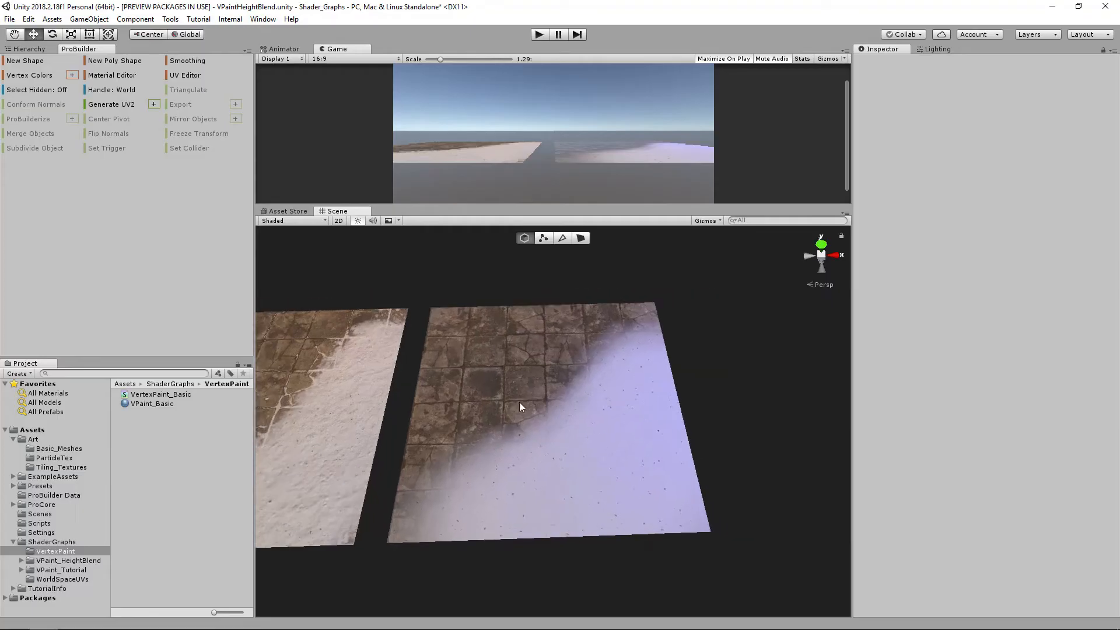
click(572, 413)
click(700, 380)
middle_drag(522, 382, 615, 392)
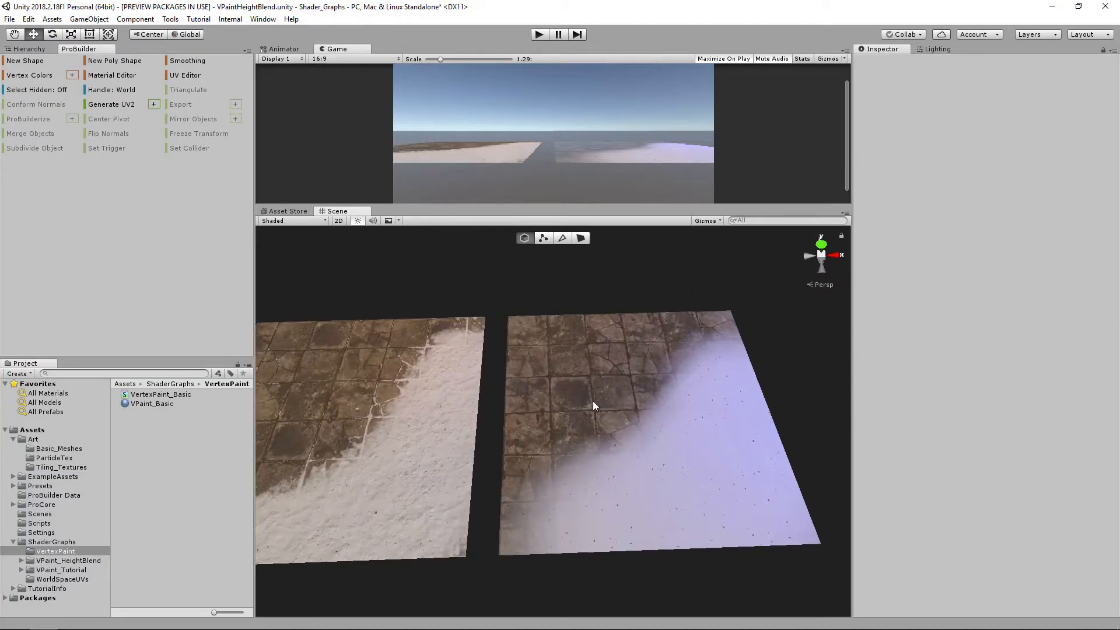
mouse_move(545, 412)
alt+mouse_down()
mouse_move(693, 393)
mouse_move(675, 407)
mouse_move(618, 399)
mouse_move(546, 418)
alt+mouse_up()
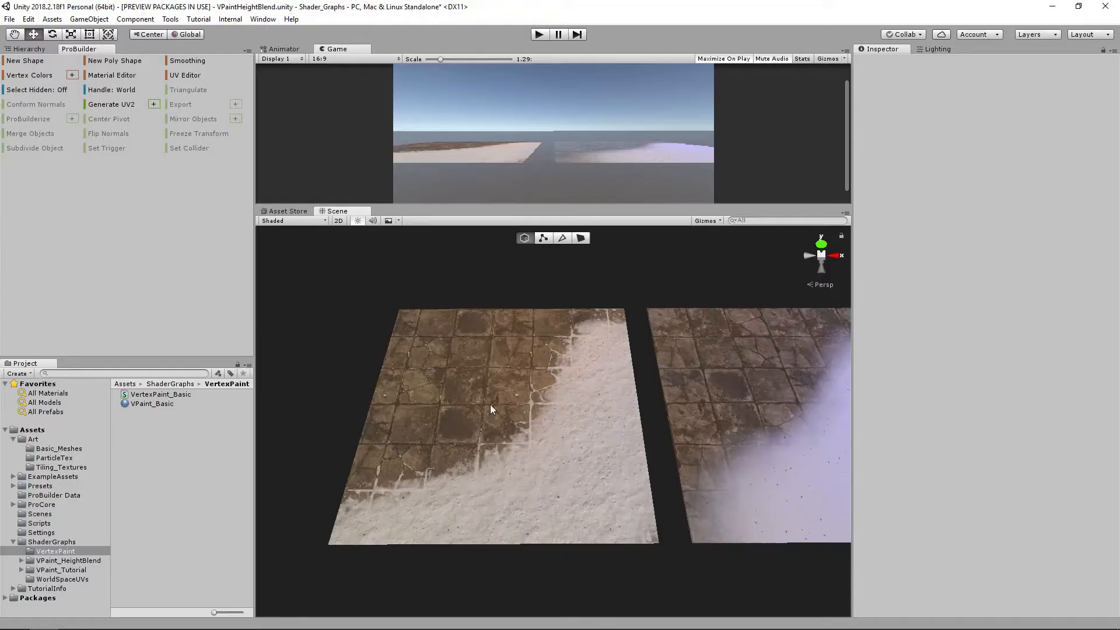
alt+drag(537, 434, 498, 449)
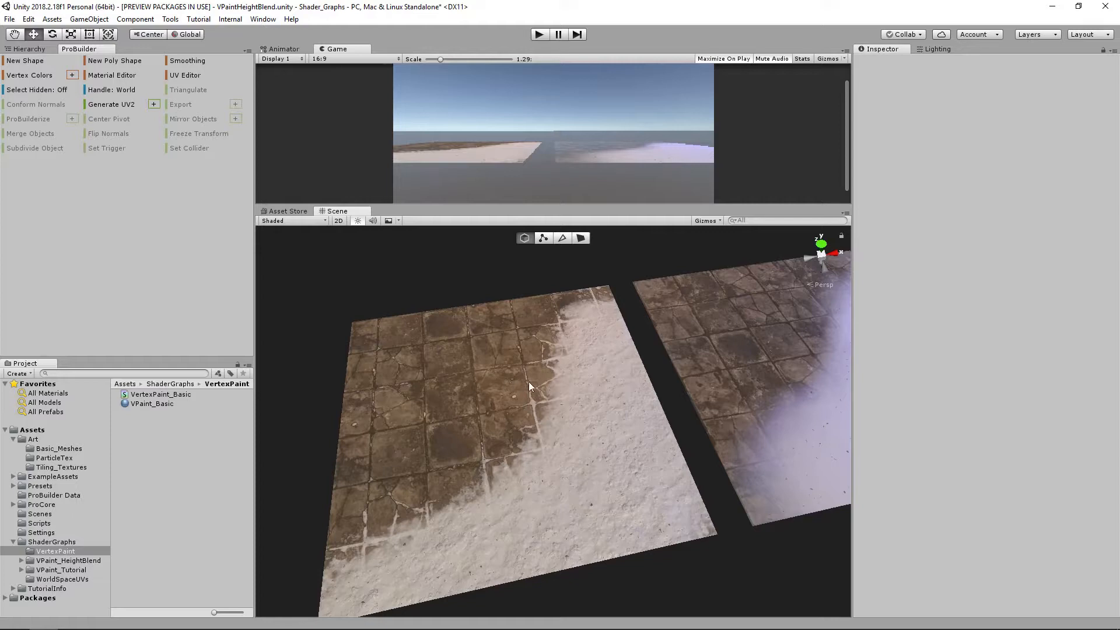
- Open the ProBuilder Vertex Painter and set its brush size to 1.89
click(455, 366)
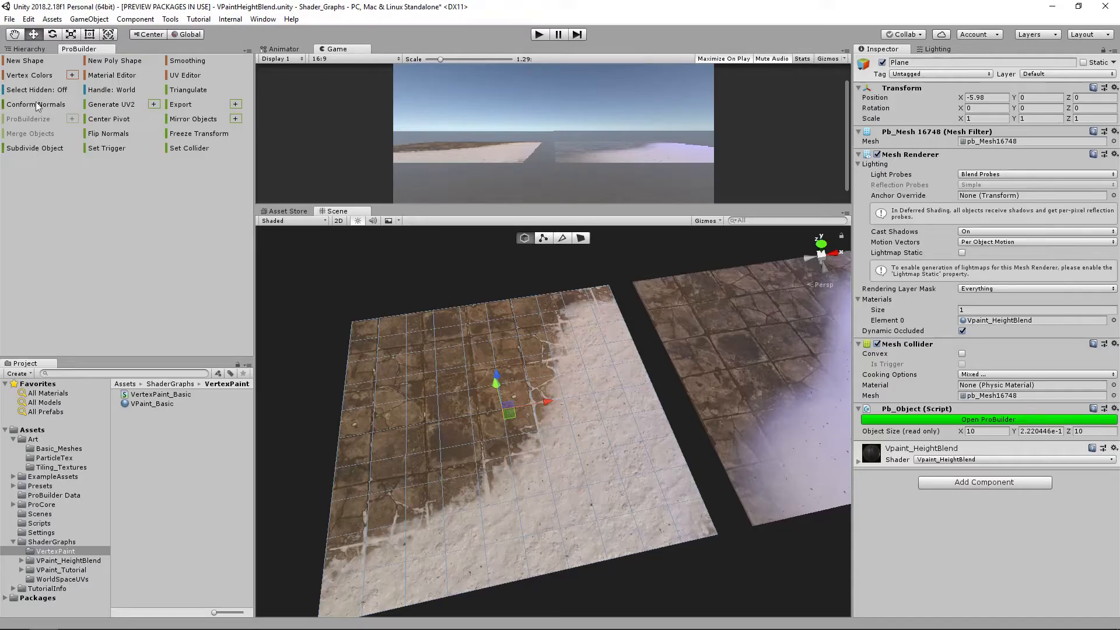
click(35, 75)
drag(105, 192, 142, 182)
alt+drag(344, 295, 369, 312)
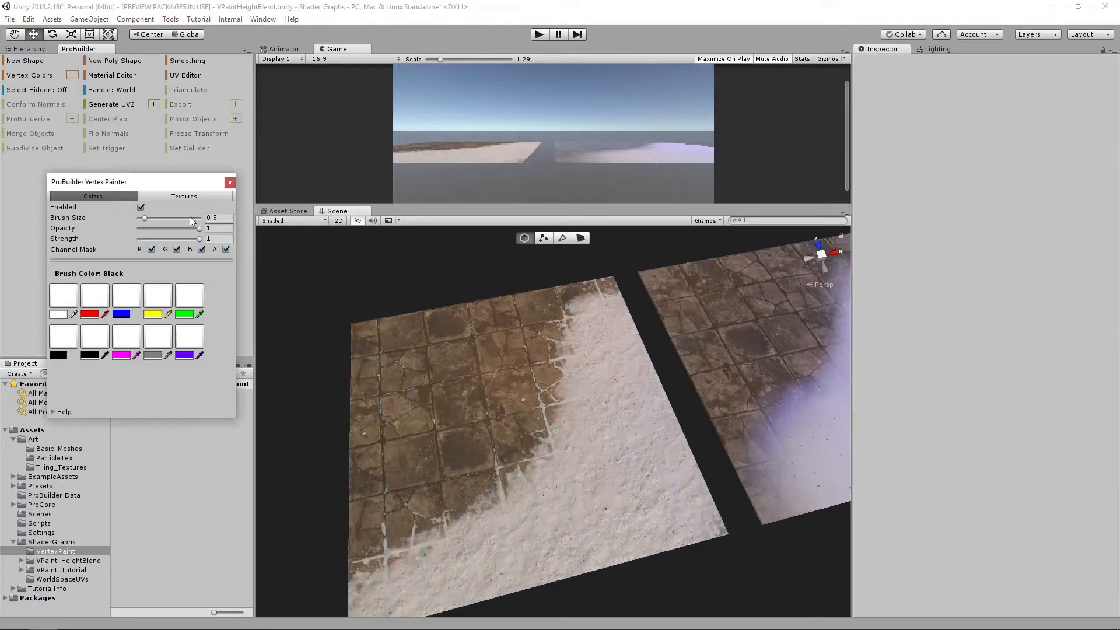
drag(145, 218, 163, 219)
- Repaint the border between stone and snow on the VPaint_Basic plane at opacity 1 and strength 1, adding both stone and snow areas
middle_drag(666, 417, 542, 427)
alt+drag(693, 441, 675, 458)
middle_drag(770, 305, 693, 287)
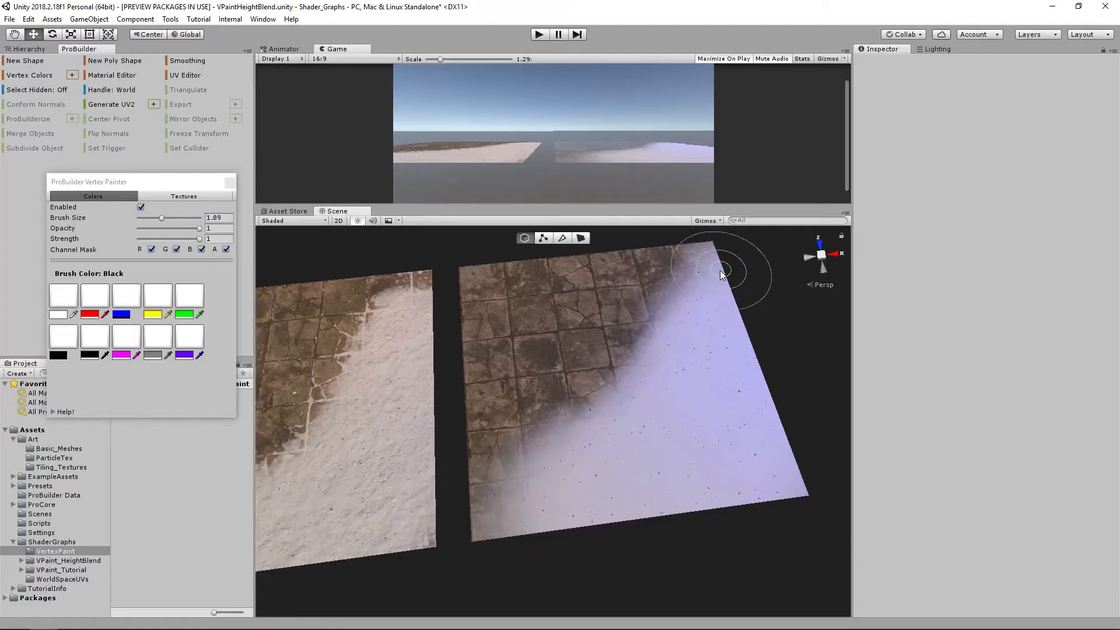
mouse_move(721, 271)
mouse_down()
mouse_move(718, 263)
mouse_move(607, 461)
mouse_move(517, 526)
mouse_move(621, 495)
mouse_move(603, 387)
mouse_move(649, 375)
mouse_move(593, 421)
mouse_move(573, 349)
mouse_move(569, 376)
mouse_move(657, 349)
mouse_up()
middle_drag(686, 310, 661, 358)
middle_drag(627, 466, 676, 410)
scroll(651, 431, down, 3)
alt+drag(649, 432, 680, 423)
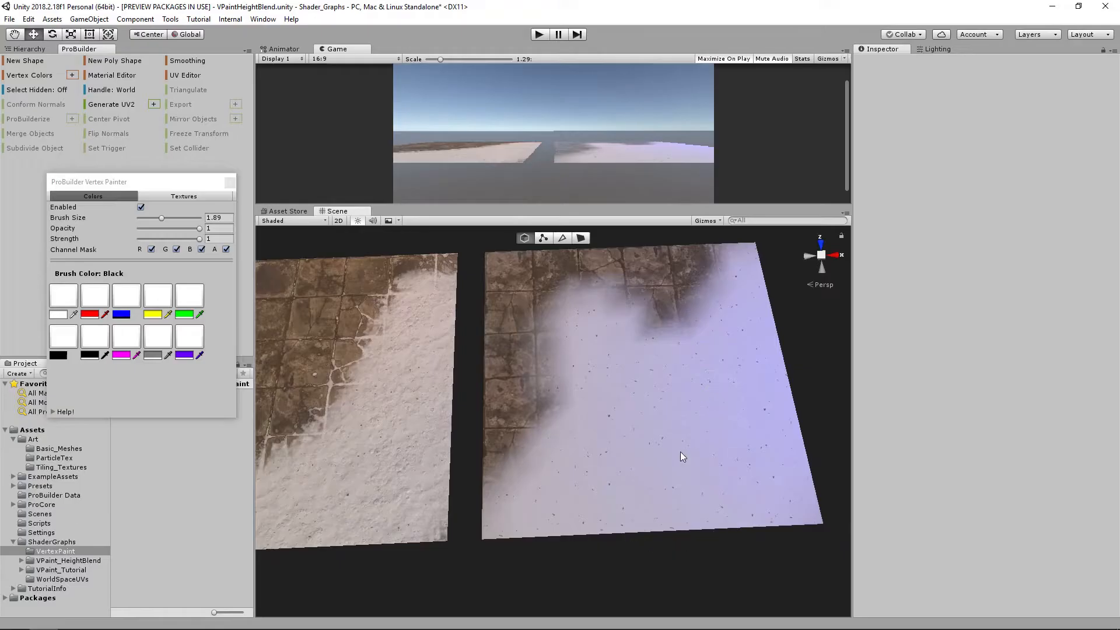
- Set brush opacity to 0.638 and strength to 0.572, and paint black over the middle of the Vpaint_HeightBlend plane to extend the snow
alt+drag(575, 408, 684, 382)
alt+drag(511, 409, 522, 415)
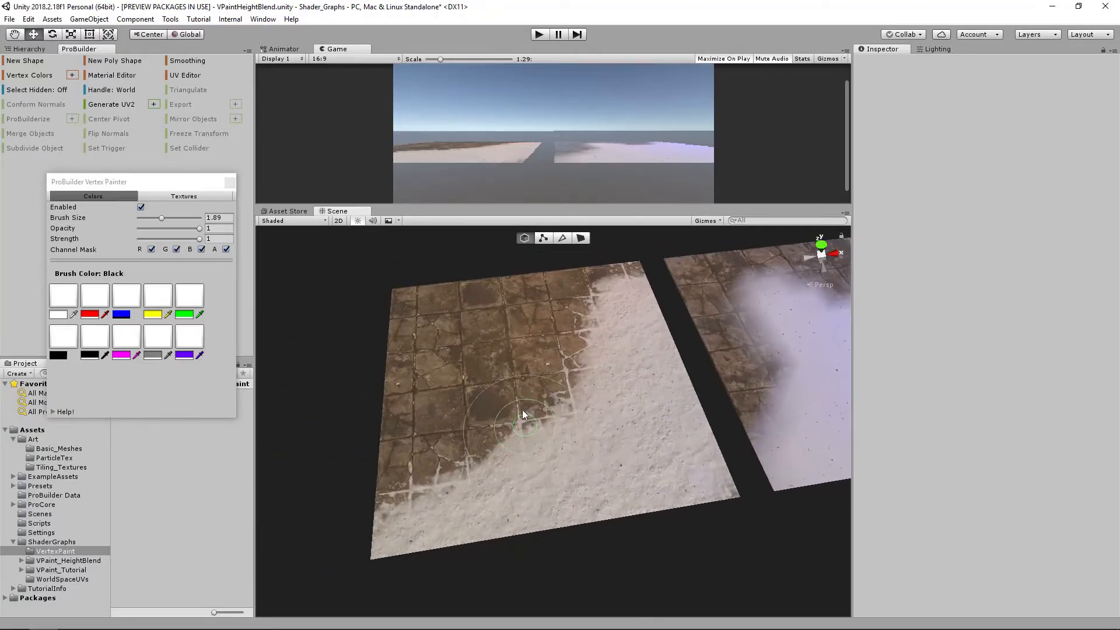
click(177, 228)
click(173, 239)
alt+drag(539, 391, 594, 401)
mouse_move(514, 412)
mouse_down()
mouse_move(470, 378)
mouse_move(460, 432)
mouse_move(551, 416)
mouse_up()
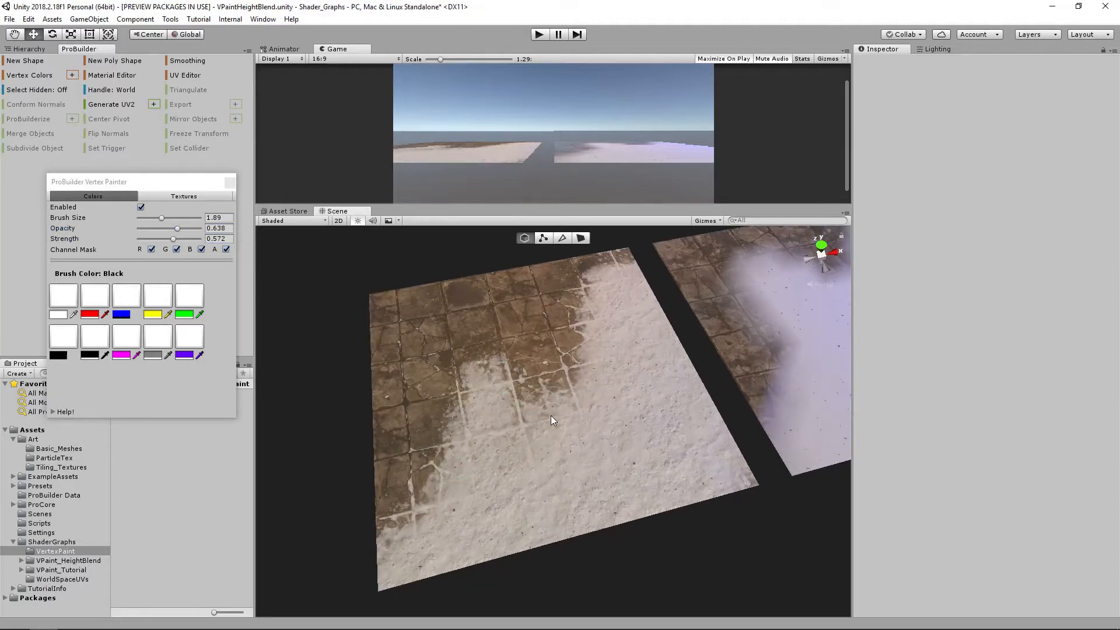
mouse_move(456, 350)
mouse_down()
mouse_move(590, 343)
mouse_move(542, 336)
mouse_up()
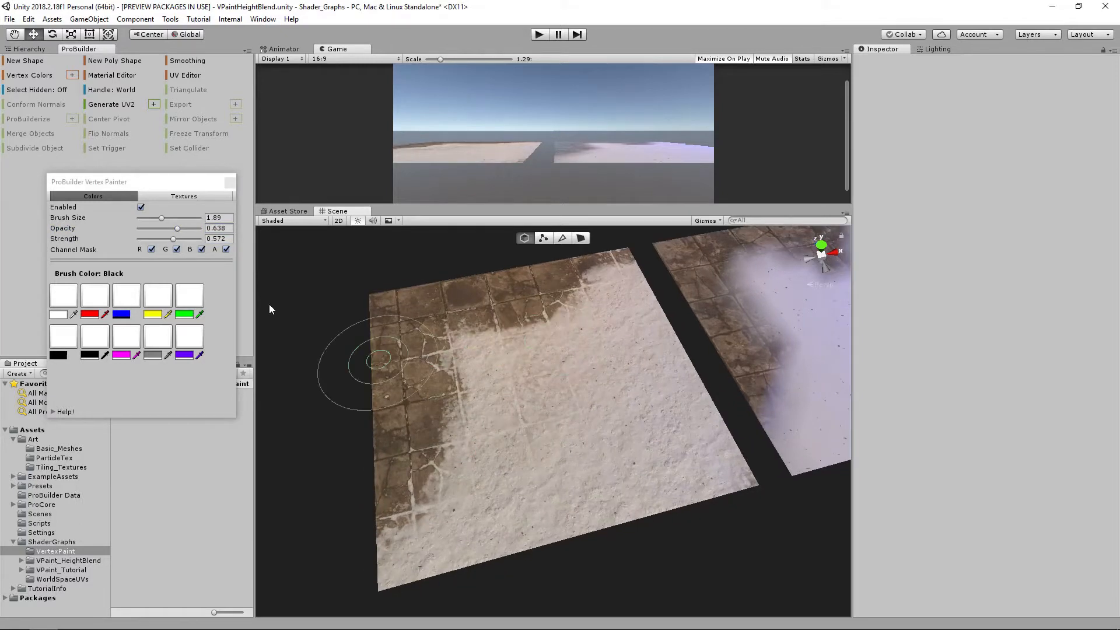
- Paint red vertex color across the middle of the Vpaint_HeightBlend plane to bring the stone tiles back
click(88, 304)
mouse_move(428, 370)
mouse_down()
mouse_move(475, 369)
mouse_move(554, 398)
mouse_move(570, 421)
mouse_move(508, 461)
mouse_up()
- Lightly paint black over the Vpaint_HeightBlend plane's stone tiles with opacity 0.267 and strength 0.276
click(71, 330)
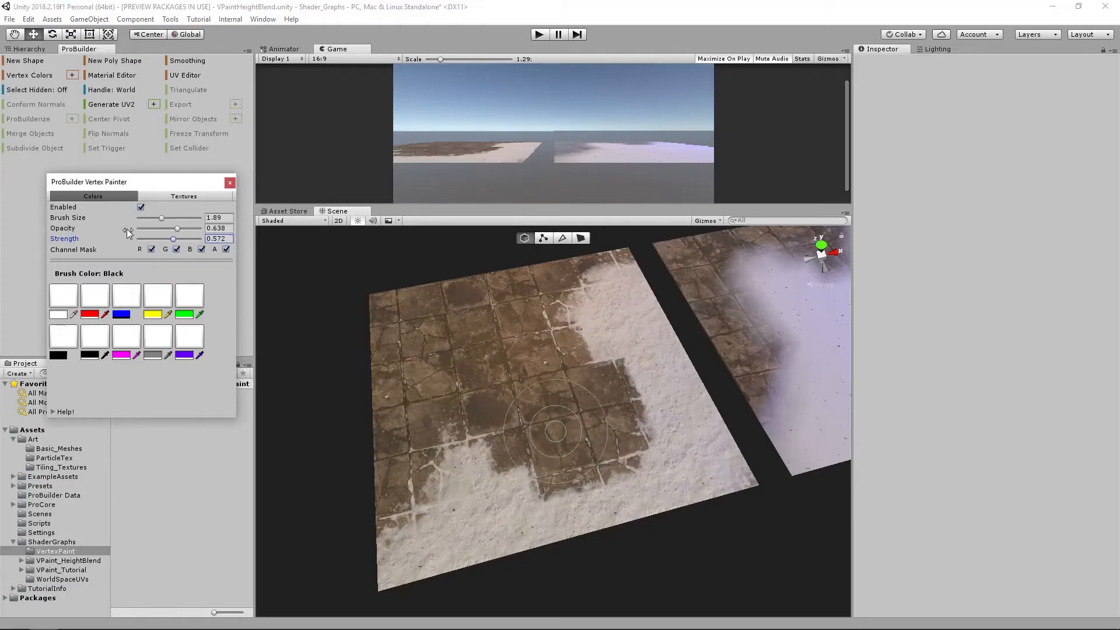
click(153, 229)
click(152, 239)
click(154, 231)
click(156, 239)
mouse_move(588, 415)
mouse_down()
mouse_move(596, 432)
mouse_move(584, 439)
mouse_move(508, 419)
mouse_move(568, 331)
mouse_move(503, 328)
mouse_move(449, 345)
mouse_move(453, 361)
mouse_up()
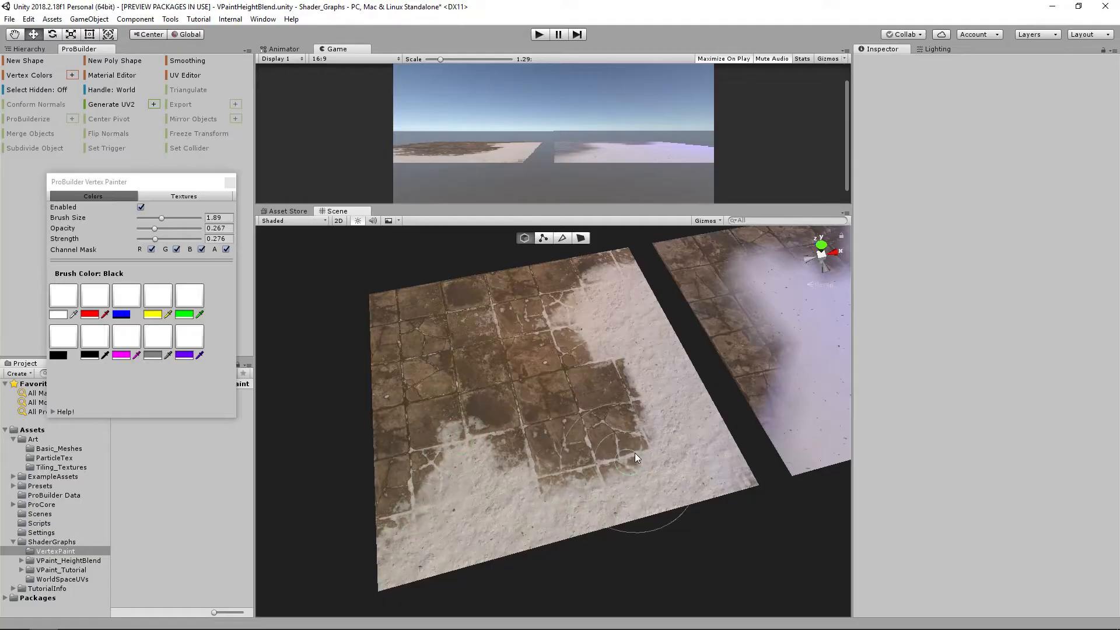
- Set brush opacity and strength to 1 and paint red over the snow on the VPaint_Basic plane to restore stone
drag(165, 239, 226, 229)
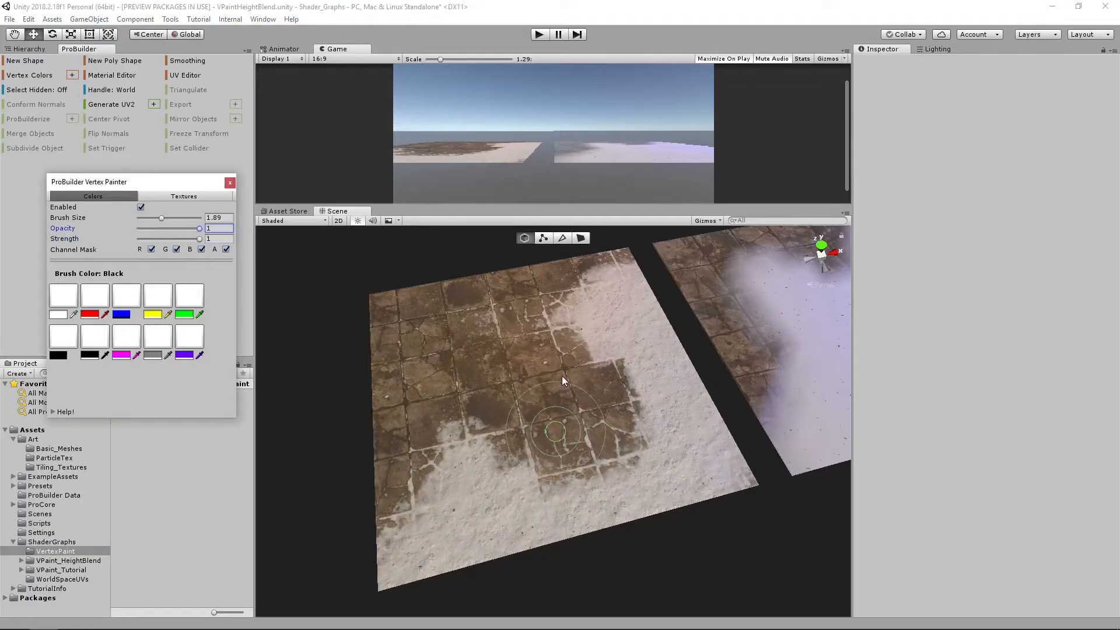
middle_drag(689, 391, 520, 405)
middle_drag(354, 439, 407, 427)
click(156, 229)
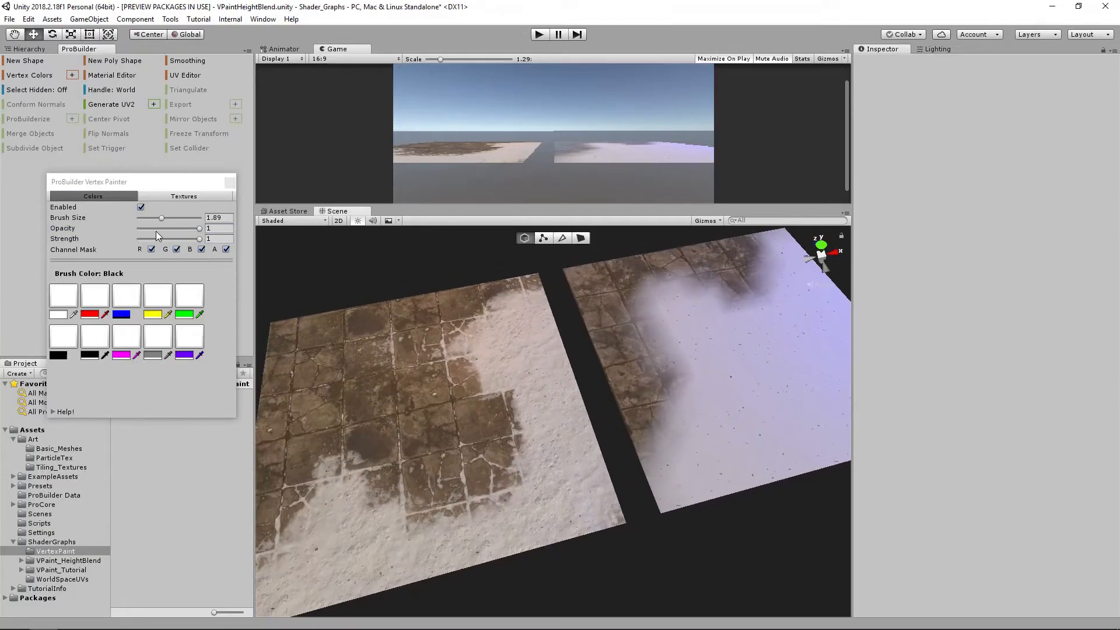
drag(157, 241, 285, 240)
click(98, 293)
middle_drag(578, 320, 496, 366)
mouse_move(633, 374)
mouse_down()
mouse_move(583, 344)
mouse_move(591, 449)
mouse_move(631, 399)
mouse_move(628, 353)
mouse_move(559, 381)
mouse_move(568, 528)
mouse_move(528, 486)
mouse_up()
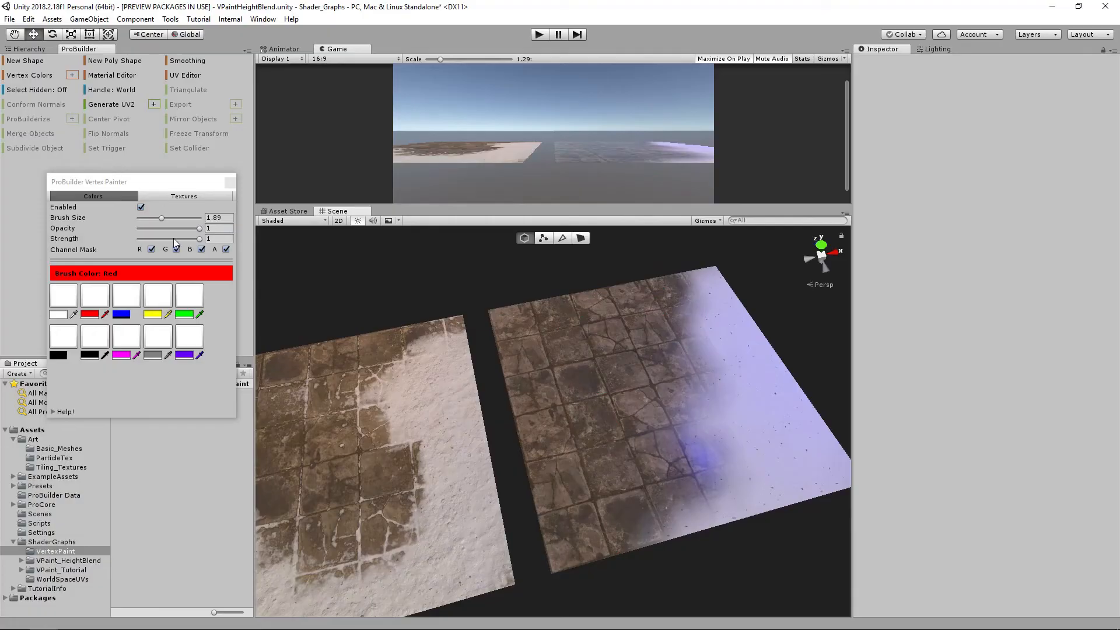
- Set opacity to 0.257 and strength to 0.267, and paint black softly over the stone on the VPaint_Basic plane
click(154, 228)
click(154, 239)
click(59, 356)
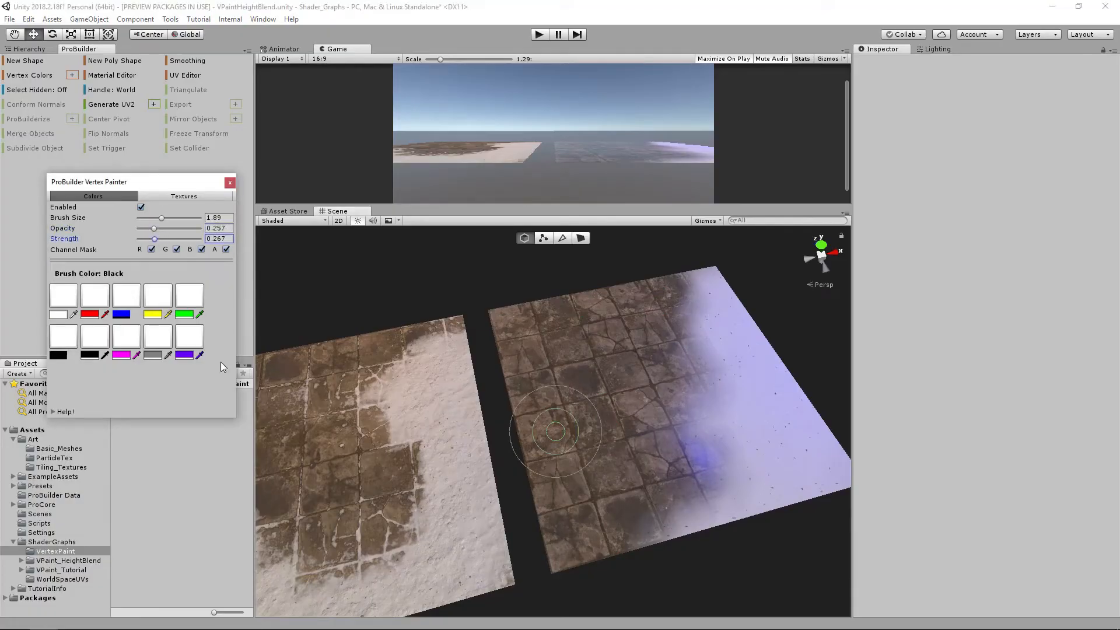
middle_drag(646, 377, 615, 356)
mouse_move(615, 367)
mouse_down()
mouse_move(627, 419)
mouse_move(625, 309)
mouse_move(601, 496)
mouse_move(624, 436)
mouse_up()
- Paint a faint black patch of snow over the upper stone tiles of the Vpaint_HeightBlend plane
middle_drag(443, 403, 676, 417)
alt+drag(677, 417, 721, 466)
middle_drag(403, 373, 458, 398)
mouse_move(505, 383)
mouse_down()
mouse_move(492, 399)
mouse_move(514, 431)
mouse_move(542, 429)
mouse_move(568, 483)
mouse_move(428, 385)
mouse_move(495, 329)
mouse_move(489, 336)
mouse_up()
mouse_move(543, 423)
alt+mouse_down()
mouse_move(539, 411)
mouse_move(507, 408)
mouse_move(565, 418)
mouse_move(530, 410)
alt+mouse_up()
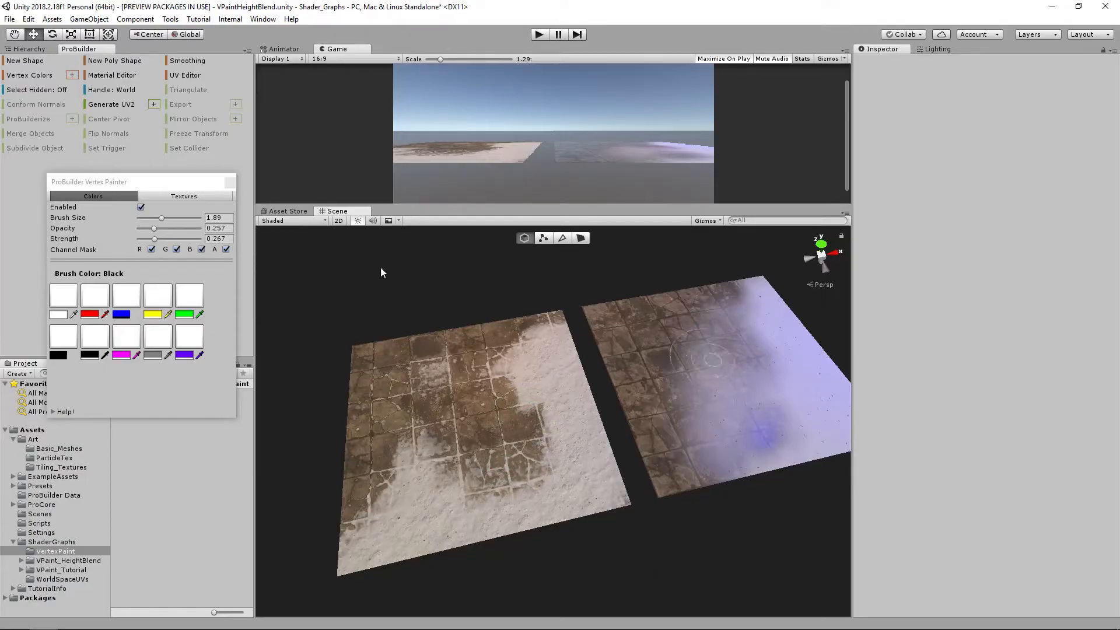
- Paint red over most of the snow on the Vpaint_HeightBlend plane, and close the Vertex Painter
click(92, 300)
middle_drag(360, 420, 364, 413)
mouse_move(426, 391)
mouse_down()
mouse_move(535, 357)
mouse_move(372, 507)
mouse_move(577, 402)
mouse_up()
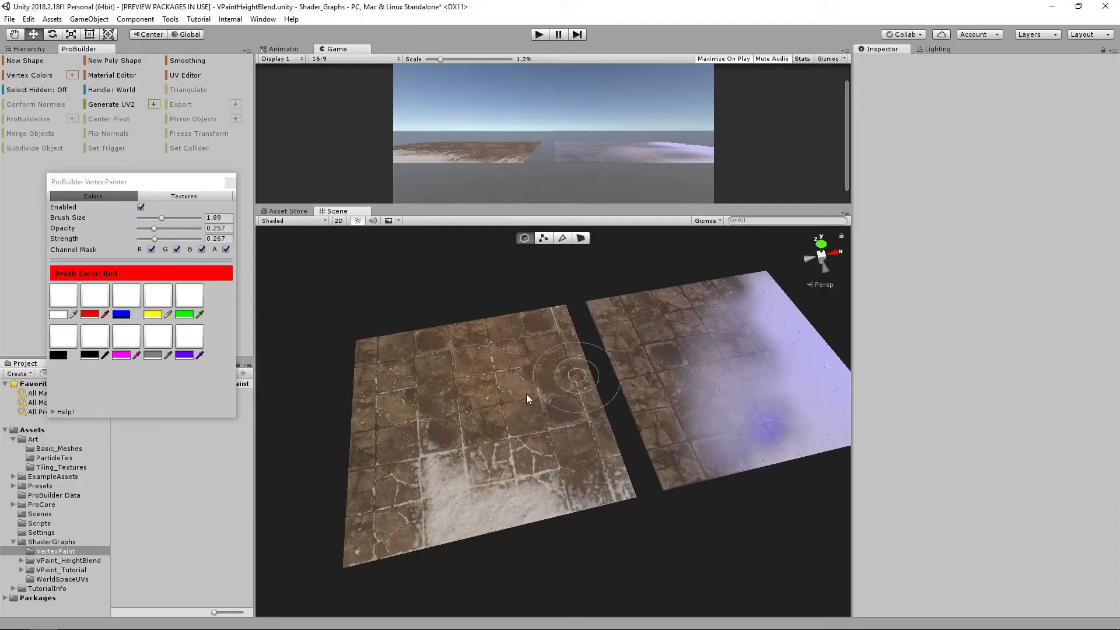
drag(420, 355, 430, 376)
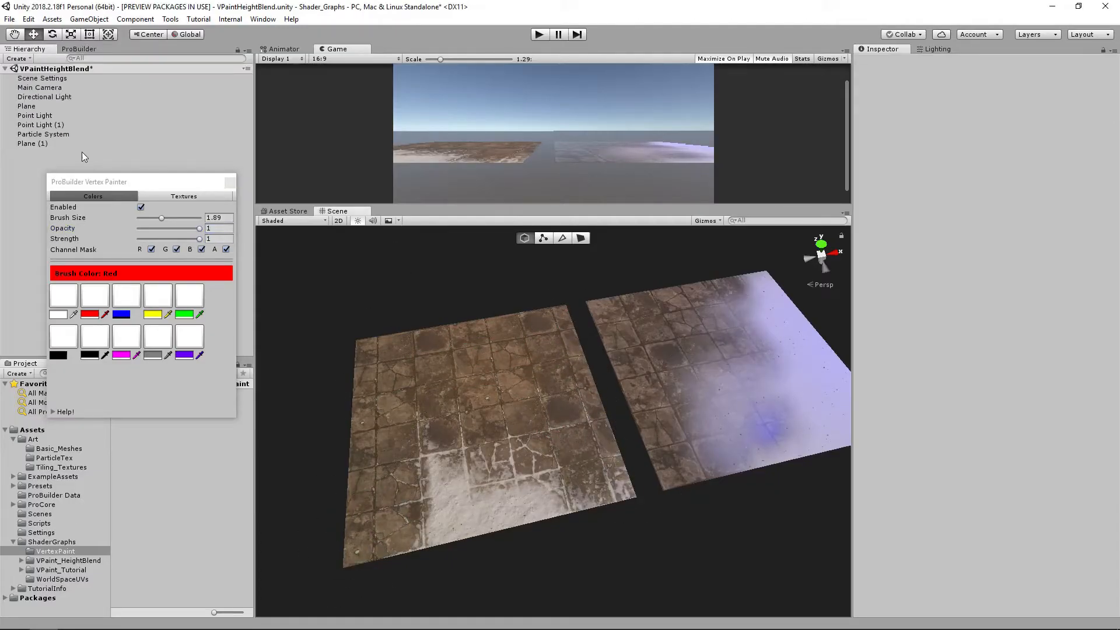
click(225, 182)
- Delete the plane that uses the VPaint_Basic material
click(676, 356)
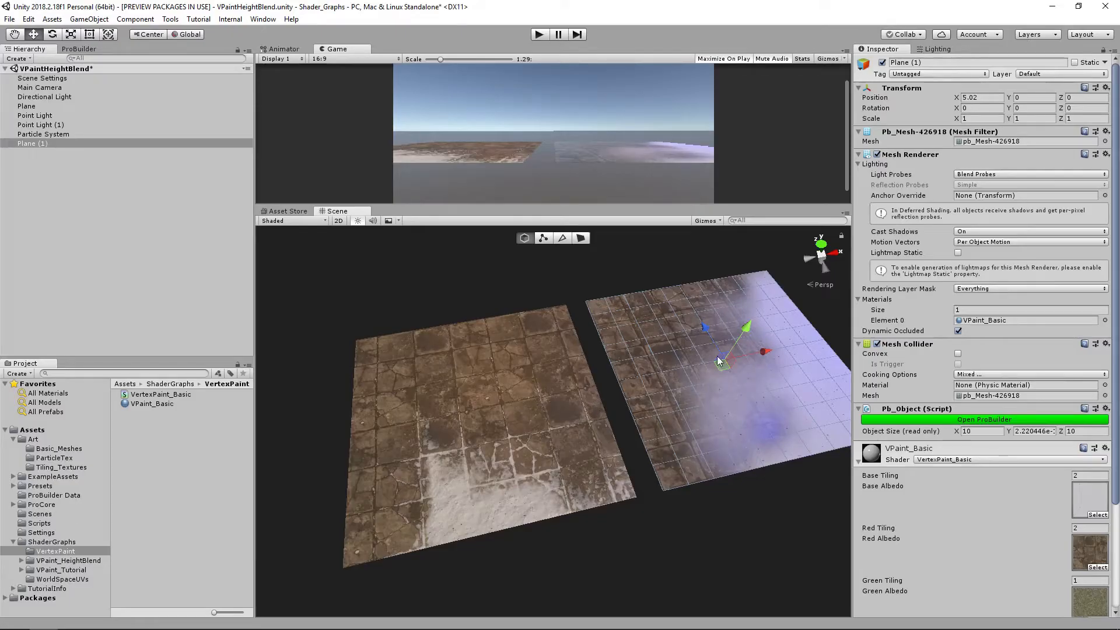
key(Delete)
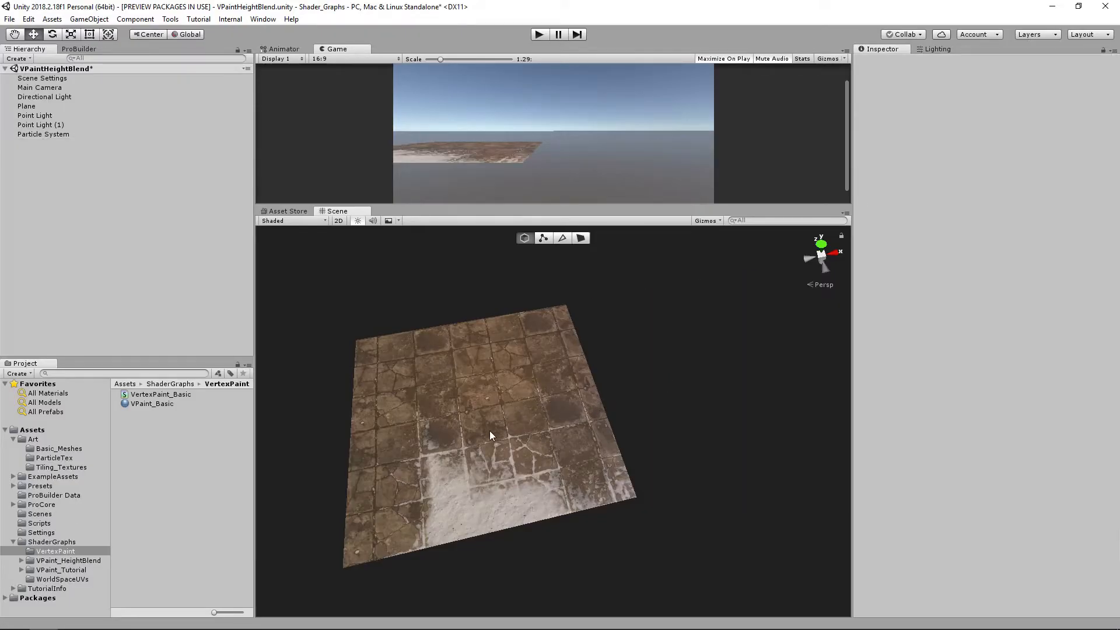
- Duplicate the Vpaint_HeightBlend plane and move the copy along X to 4.02 so it adjoins the original
click(497, 416)
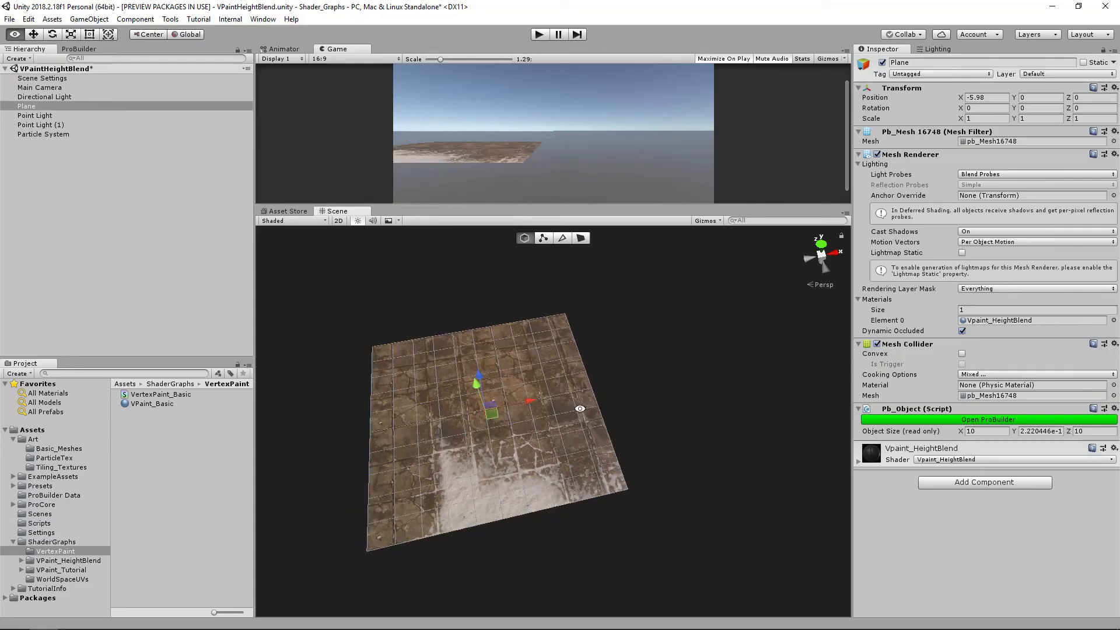
mouse_move(577, 438)
alt+mouse_down()
mouse_move(603, 441)
mouse_move(587, 420)
alt+mouse_up()
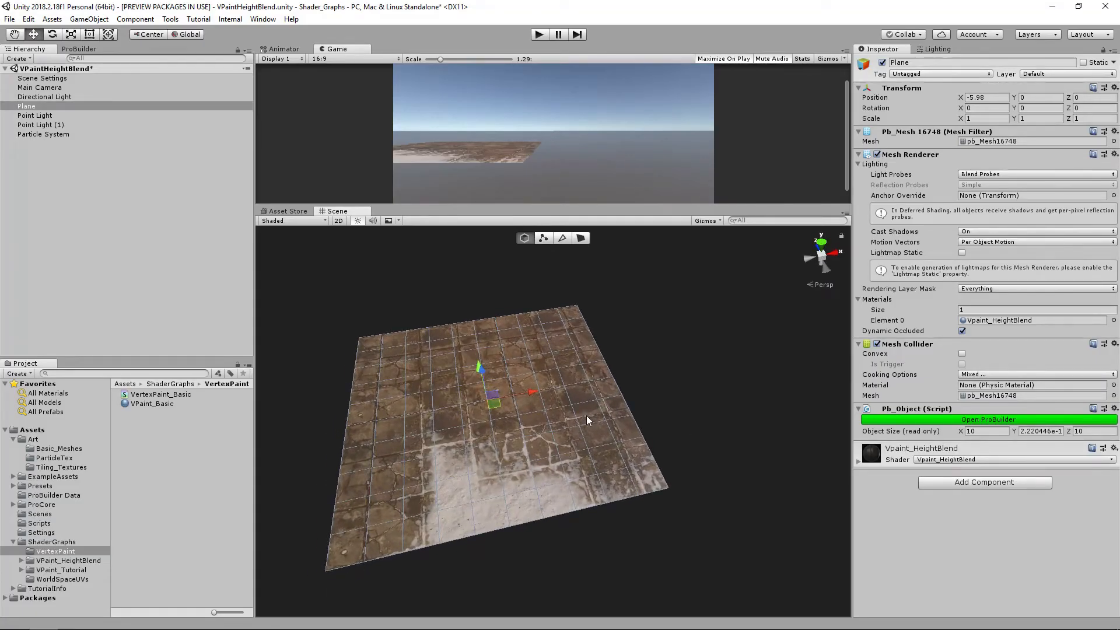
click(551, 403)
middle_drag(657, 392, 635, 416)
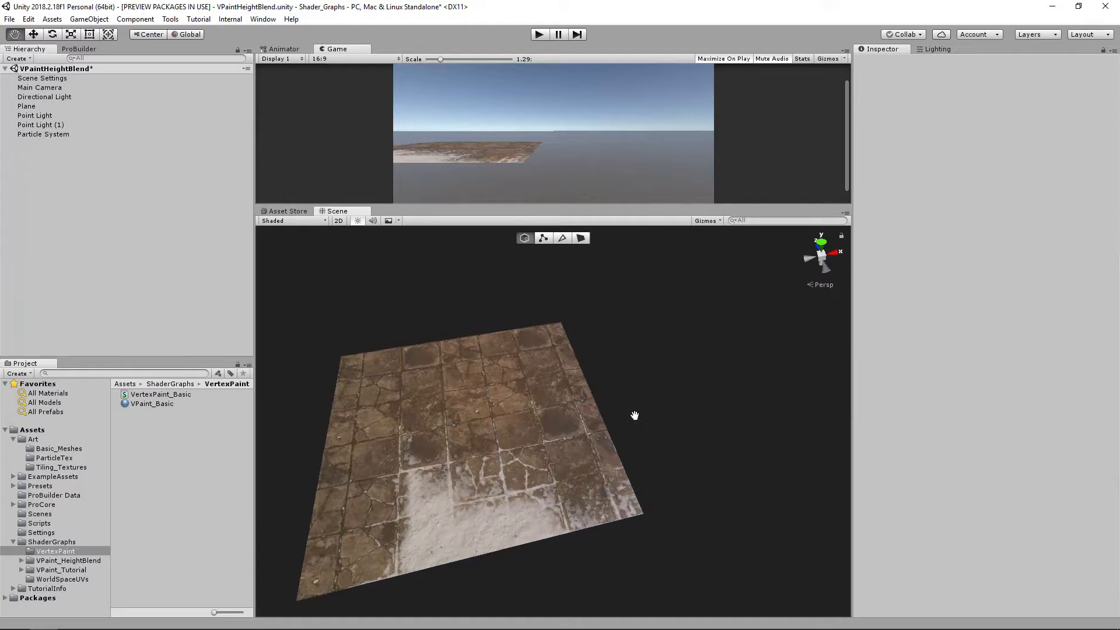
scroll(635, 416, down, 3)
click(535, 401)
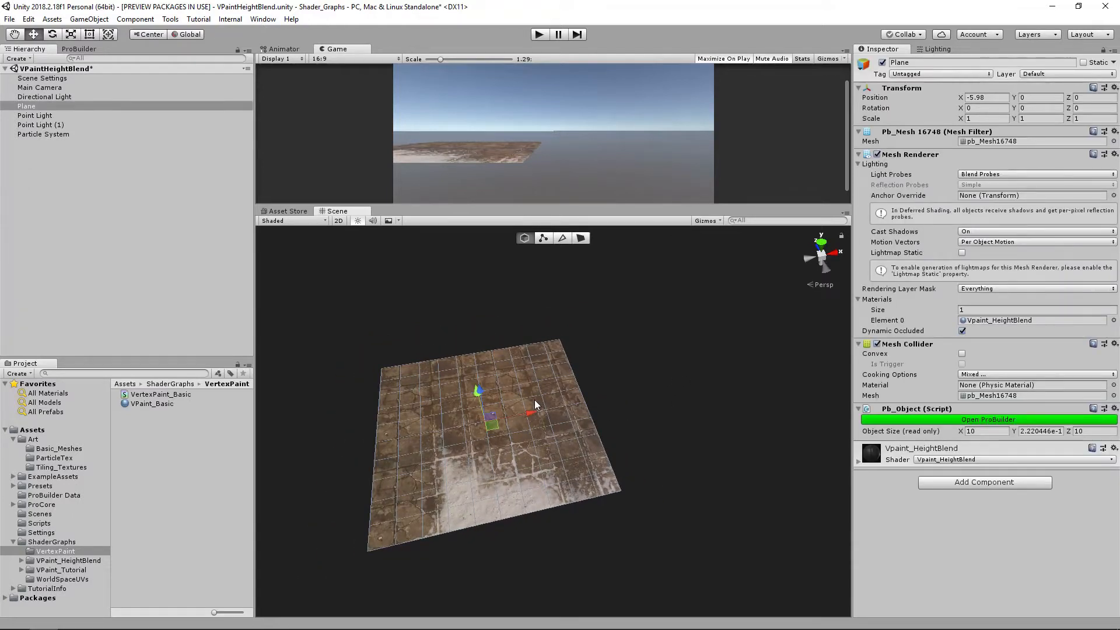
key(ctrl+d)
ctrl+drag(519, 414, 740, 387)
scroll(740, 387, up, 4)
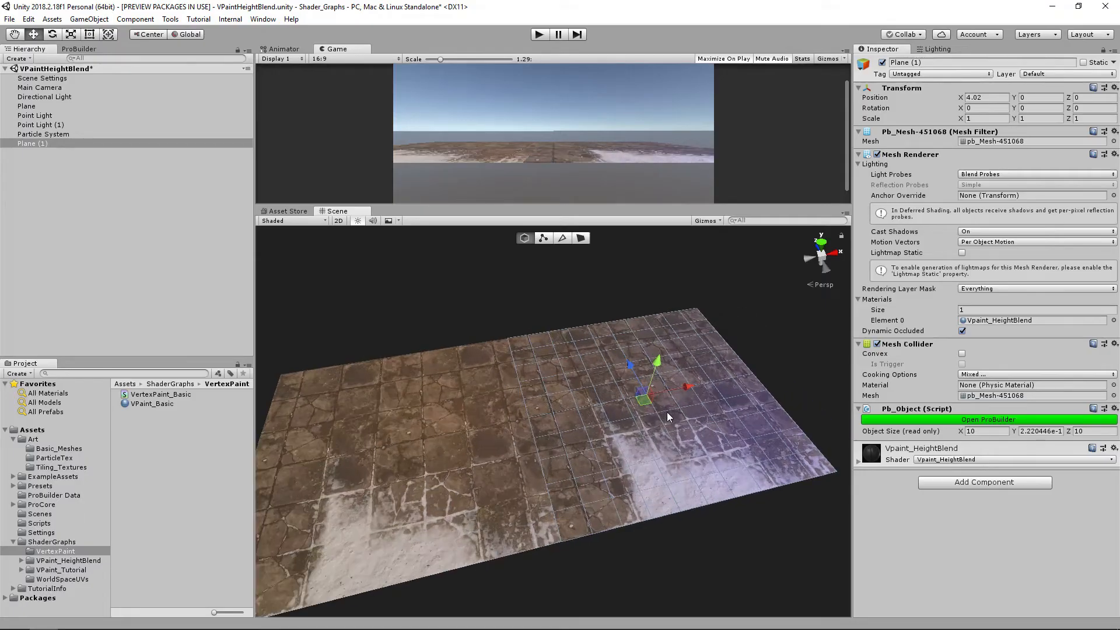
middle_drag(690, 417, 648, 422)
alt+drag(653, 401, 690, 388)
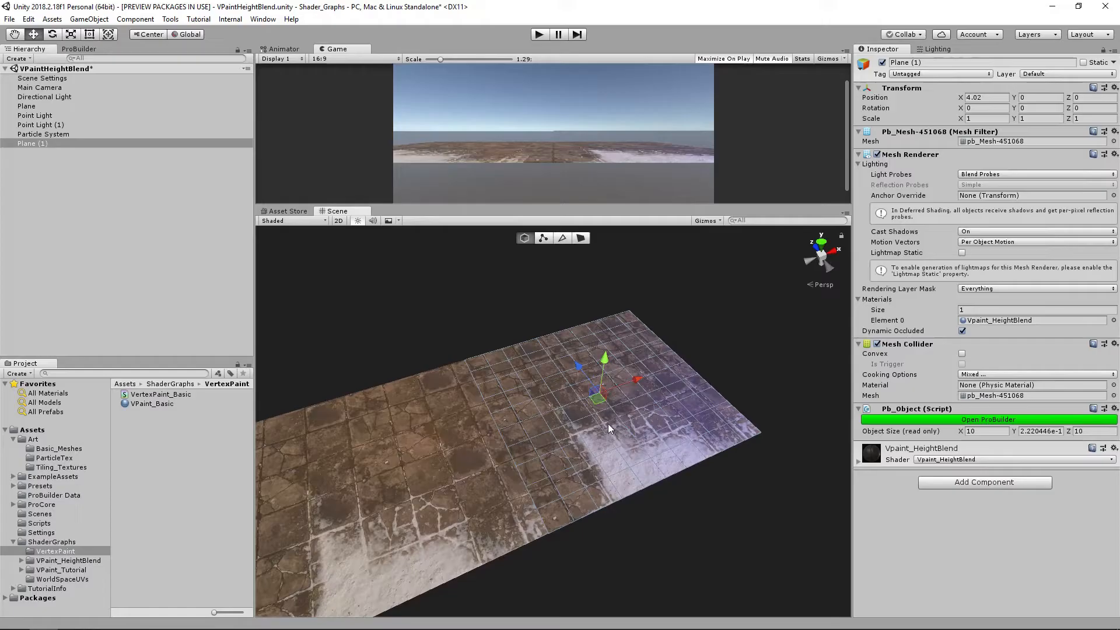
- Delete the duplicated plane, and undo back to the scene with the original VPaint_Basic plane
click(984, 119)
key(Delete)
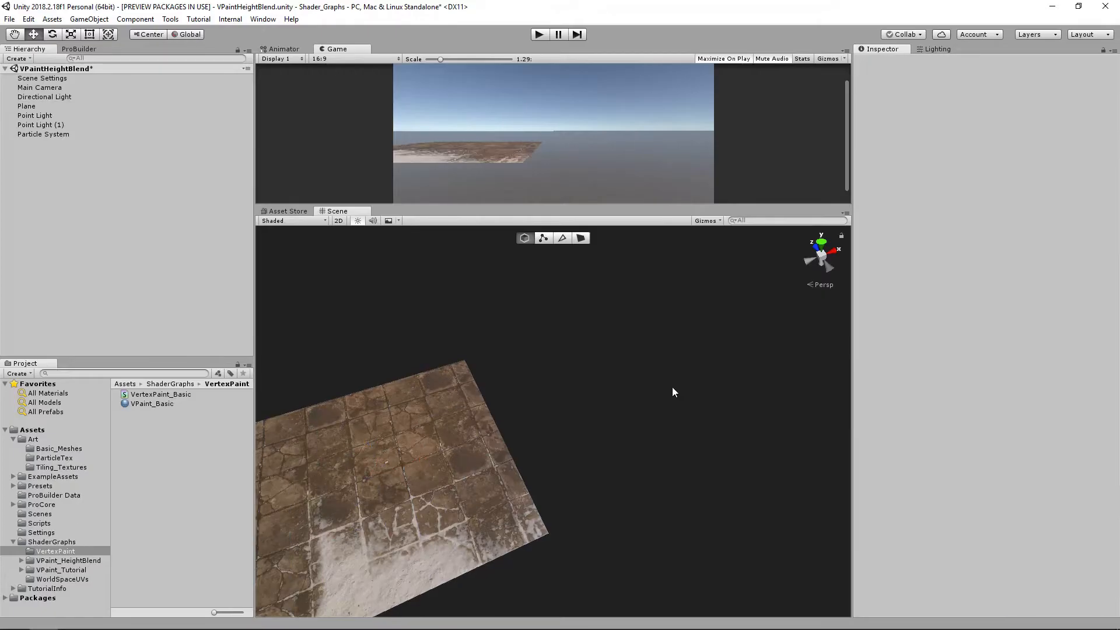
key(ctrl+z)
alt+drag(670, 392, 612, 402)
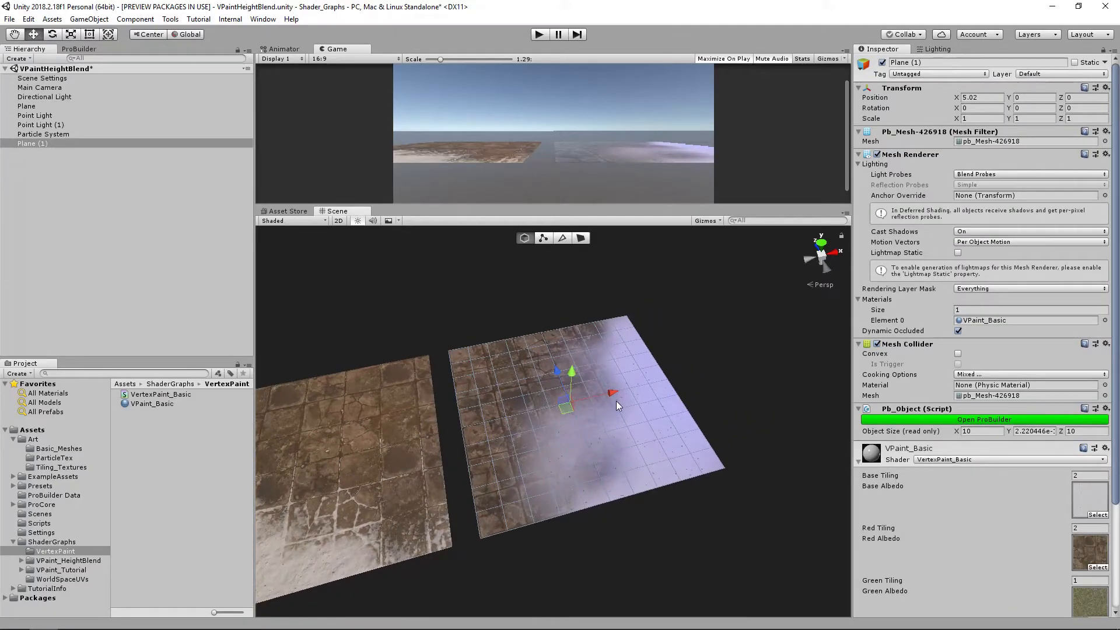
- Set the VPaint_Basic plane's scale to 2 in X and 2 in Z
click(980, 119)
text(2)
key(Tab)
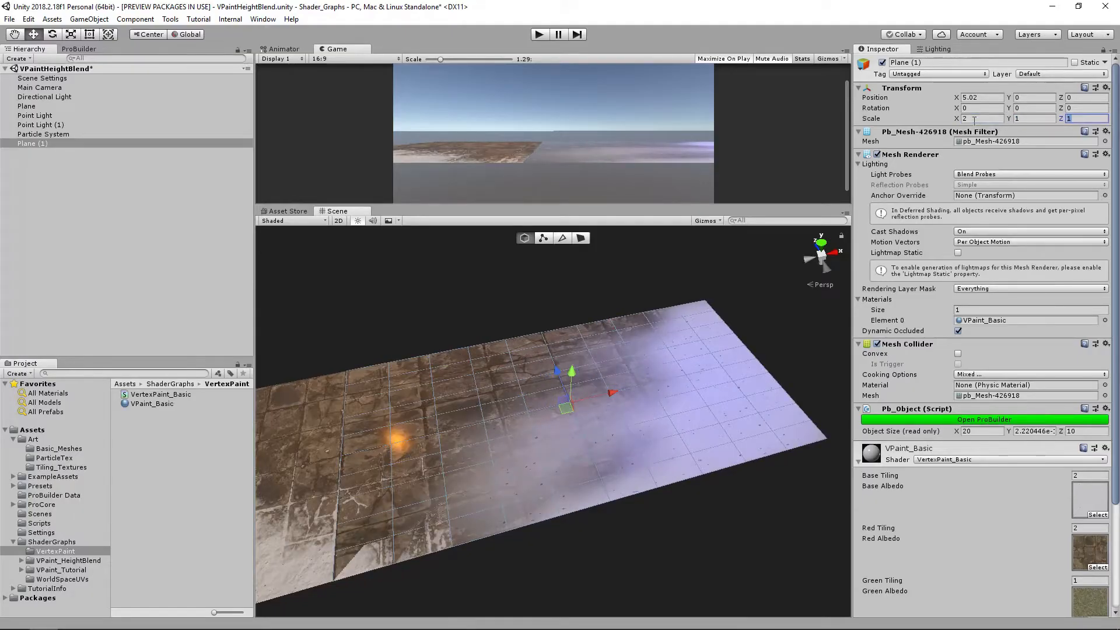
key(Tab)
text(2)
- Move the enlarged VPaint_Basic plane along X to 12.02, clear of the smaller plane, and deselect it
drag(602, 398, 729, 366)
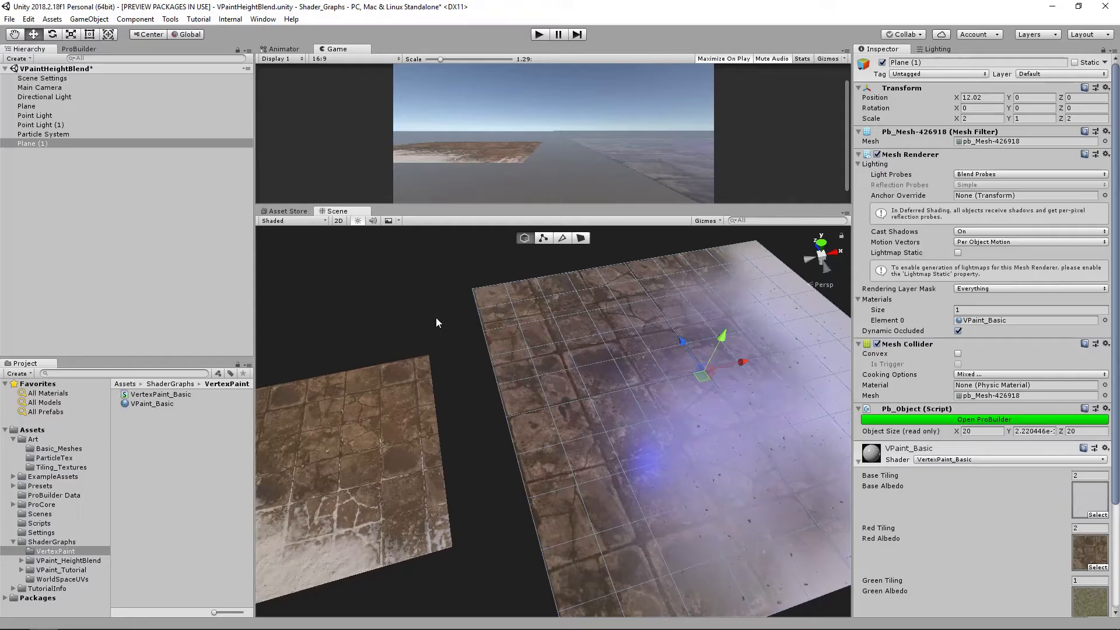
click(438, 322)
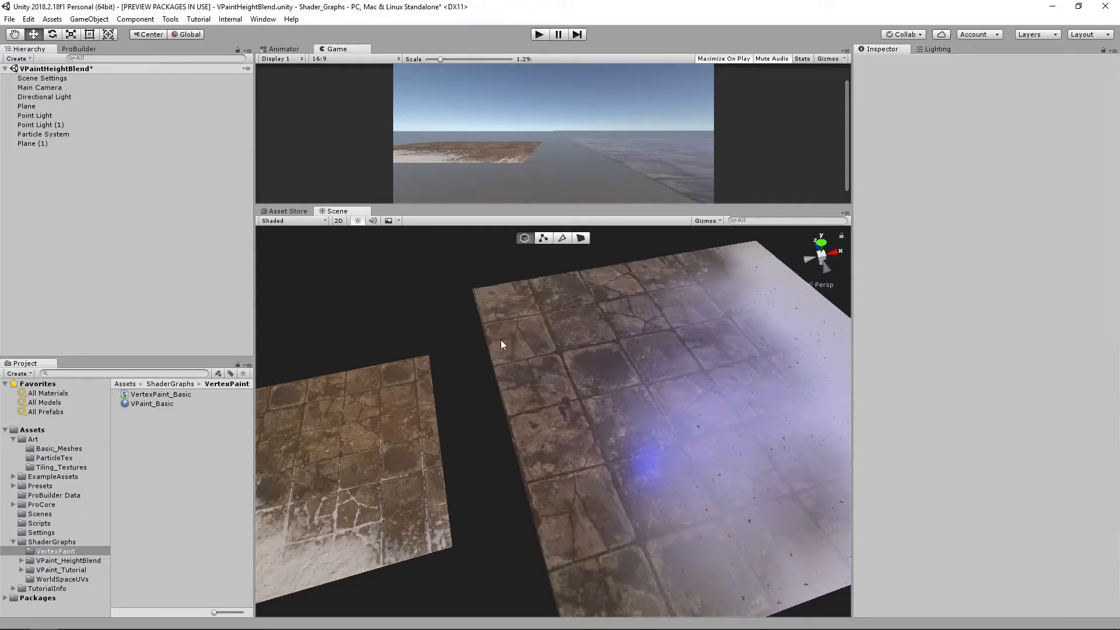
alt+drag(639, 397, 637, 426)
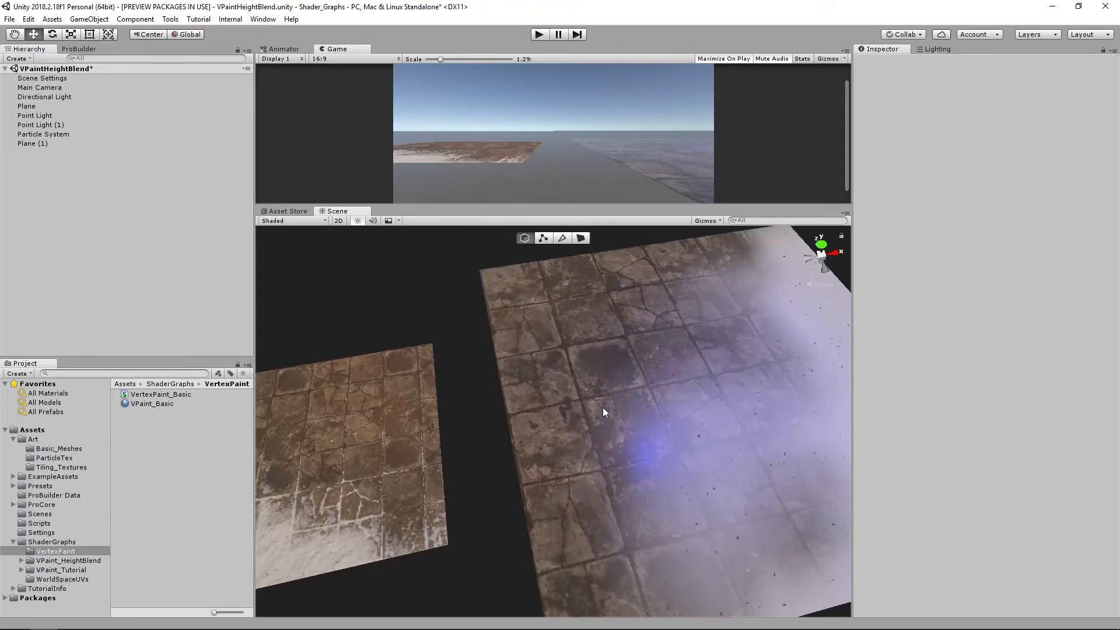
- Narrow the enlarged VPaint_Basic plane along X to a scale of 0.5575 and deselect it to inspect the stretched textures
click(593, 408)
scroll(587, 404, up, 2)
key(r)
drag(677, 370, 652, 382)
middle_drag(622, 391, 575, 400)
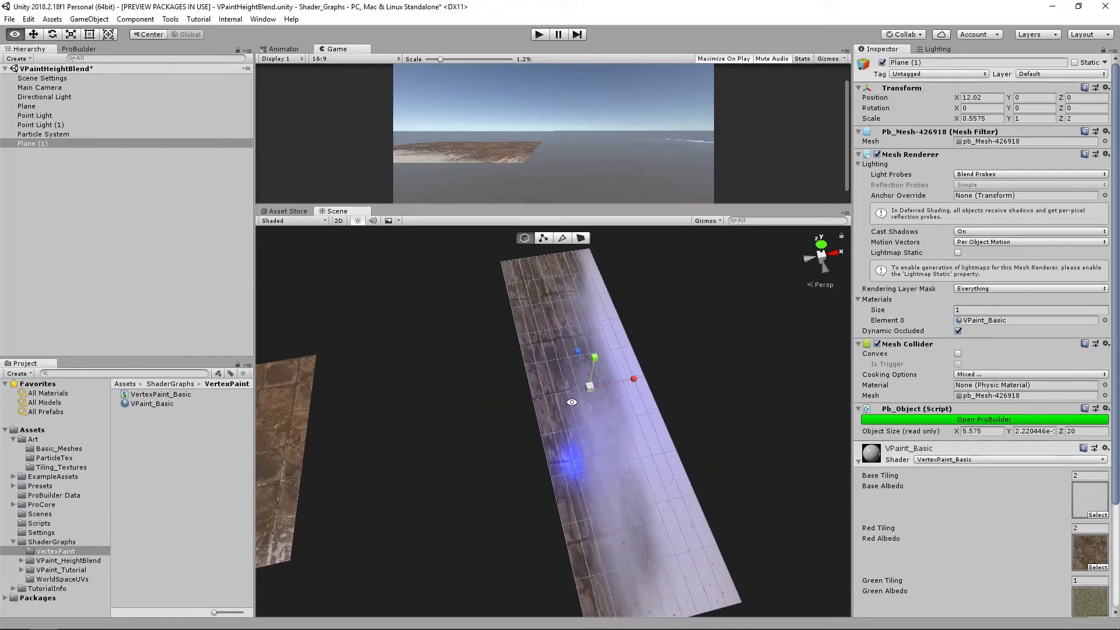
click(491, 411)
alt+right_drag(586, 421, 638, 413)
alt+drag(637, 412, 514, 370)
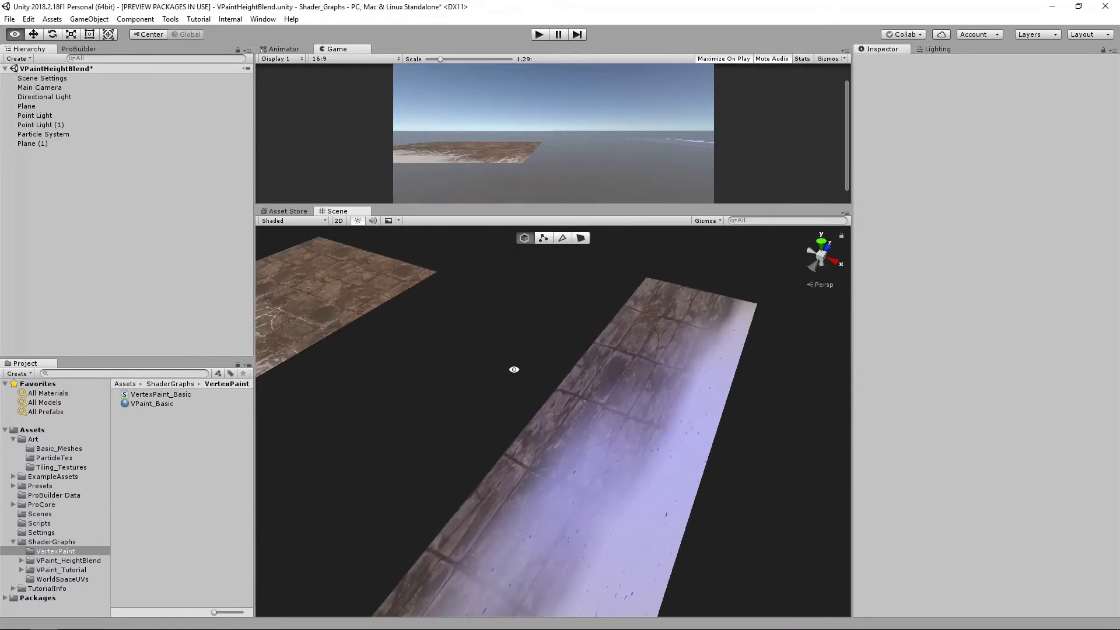
- Delete the narrowed VPaint_Basic plane
click(641, 381)
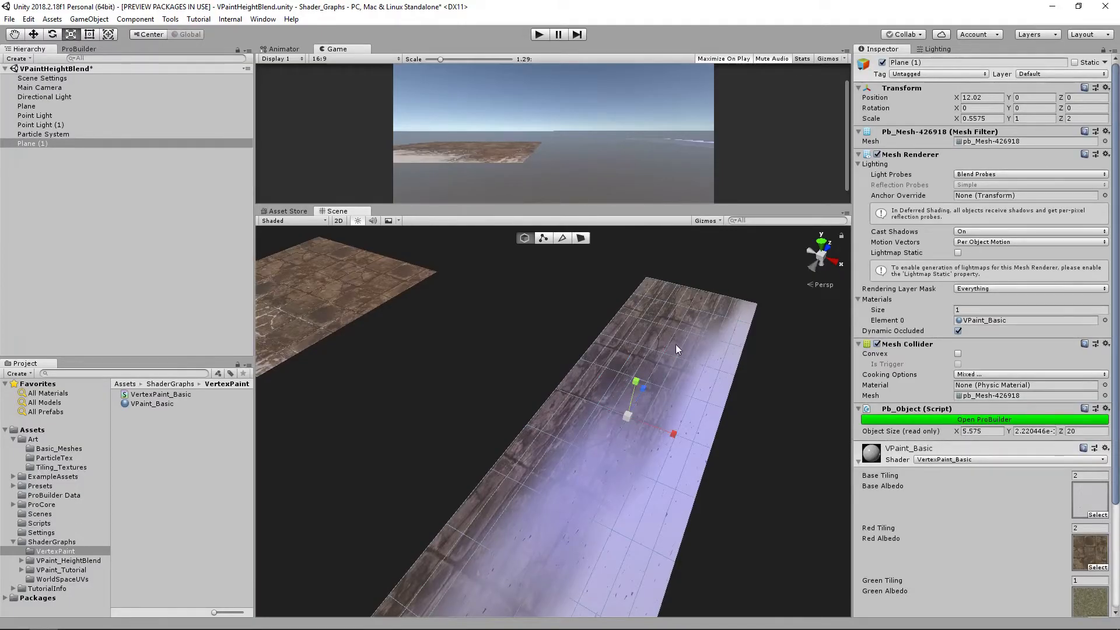
key(Delete)
alt+drag(675, 347, 466, 430)
- Duplicate the Vpaint_HeightBlend plane and move the copy along X to 4.02 so it adjoins the original
click(465, 430)
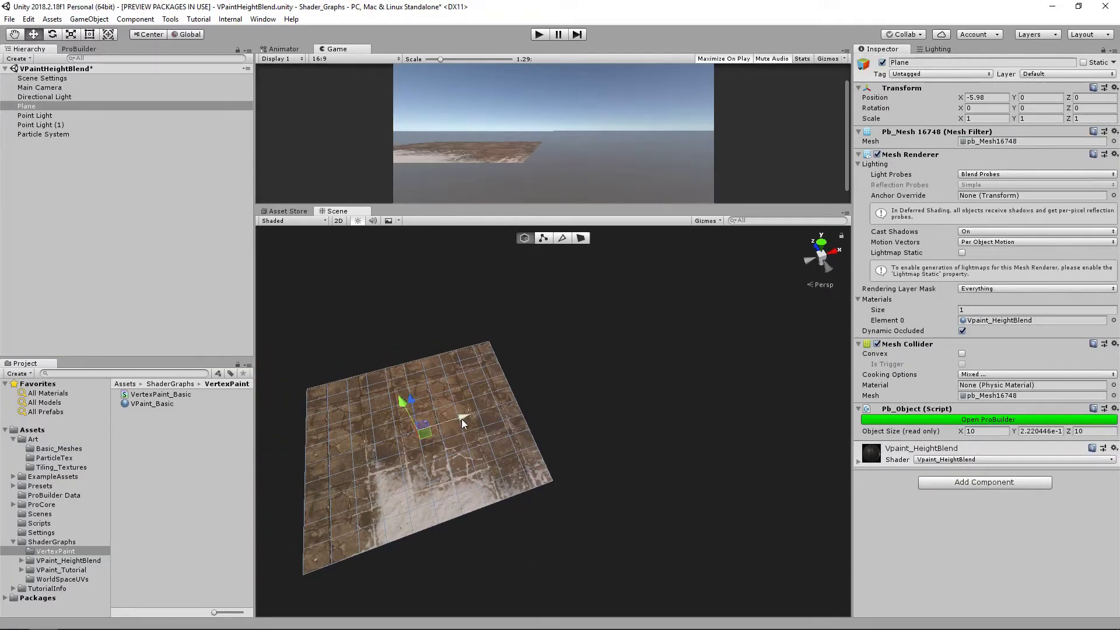
key(ctrl+d)
drag(467, 411, 625, 377)
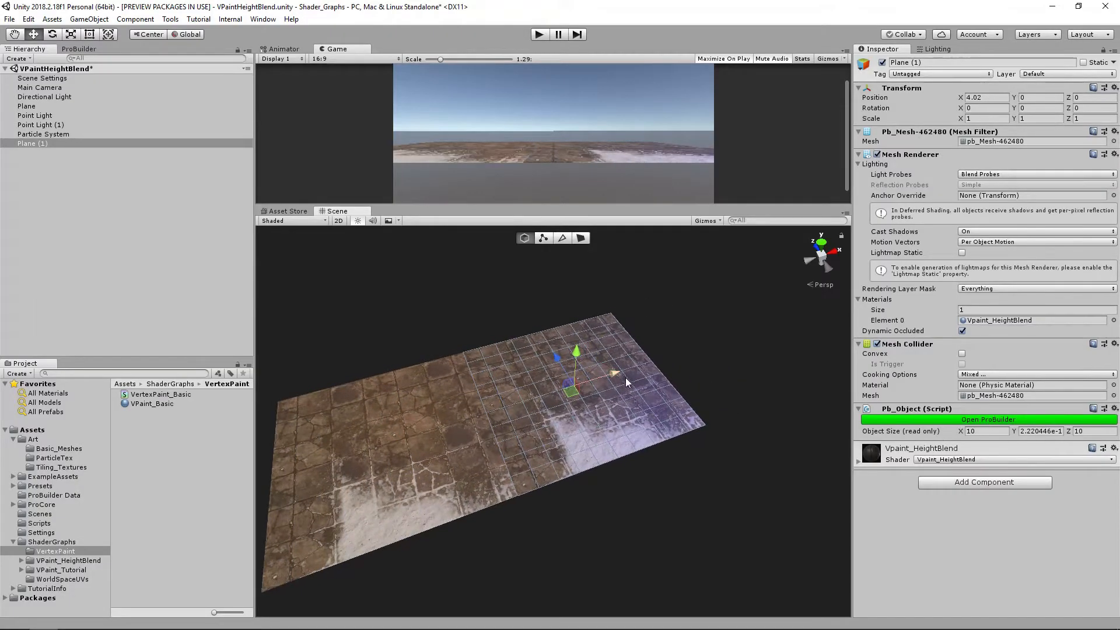
- Set the duplicated Vpaint_HeightBlend plane's scale to 2 in X and 2 in Z
scroll(625, 394, up, 1)
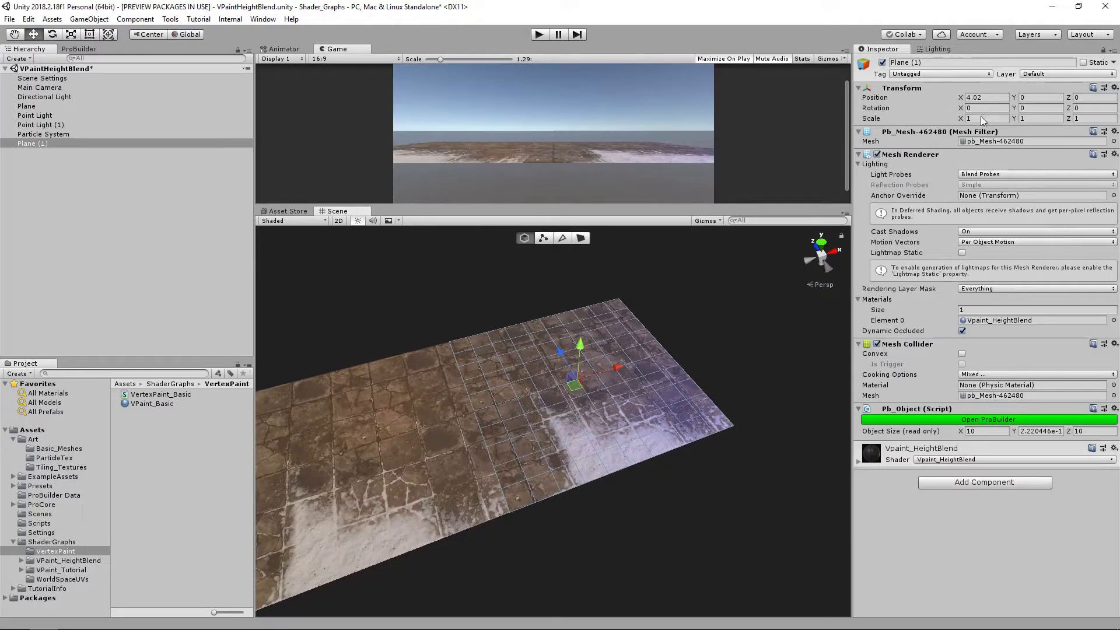
text(2)
key(Tab)
key(Tab)
text(2)
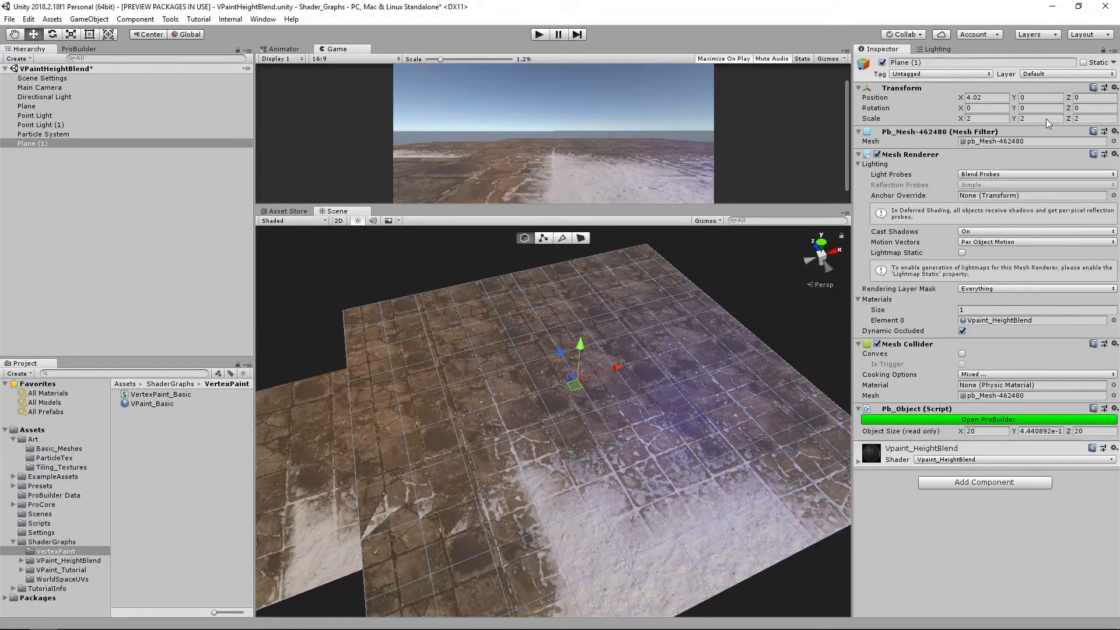
- Move the enlarged plane along X to 9.02 so it adjoins the original, and deselect it to inspect the seam
ctrl+drag(614, 370, 711, 337)
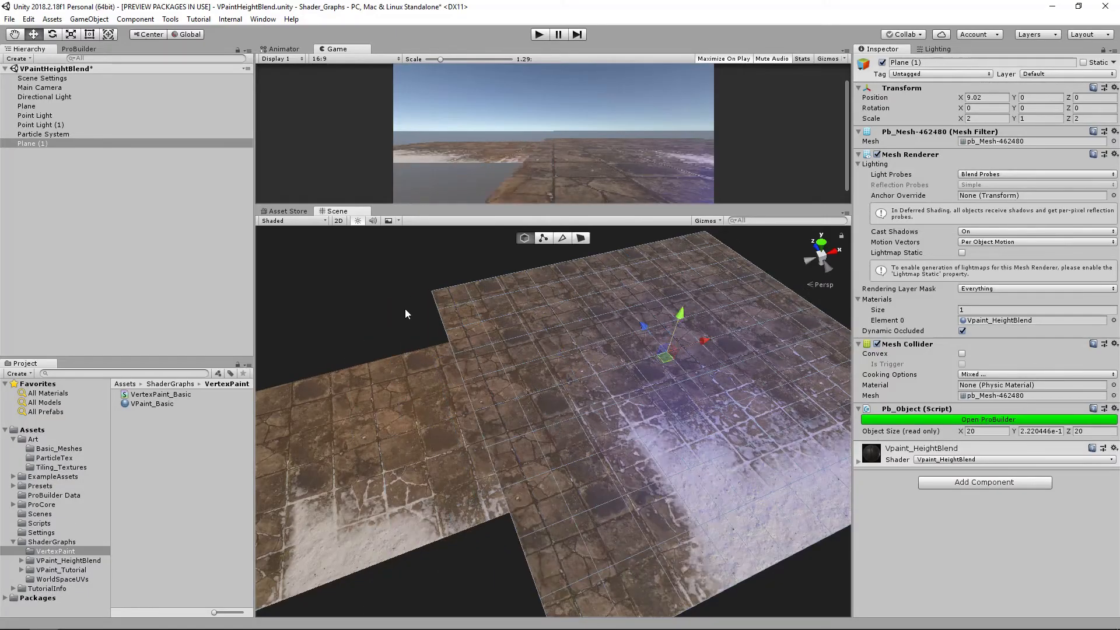
click(406, 312)
scroll(479, 408, up, 3)
alt+drag(495, 434, 476, 436)
alt+drag(537, 496, 572, 479)
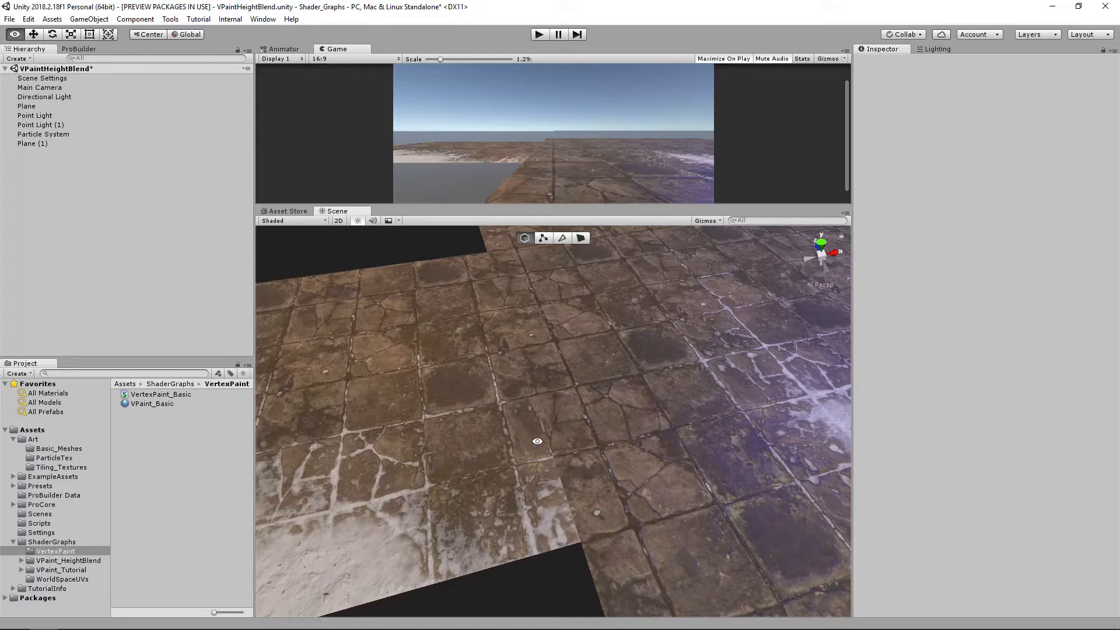
- Rescale the duplicated Vpaint_HeightBlend plane into a long strip, about 0.64 in X and 3.22 in Z
alt+drag(636, 502, 621, 379)
alt+drag(567, 430, 663, 379)
click(611, 398)
key(r)
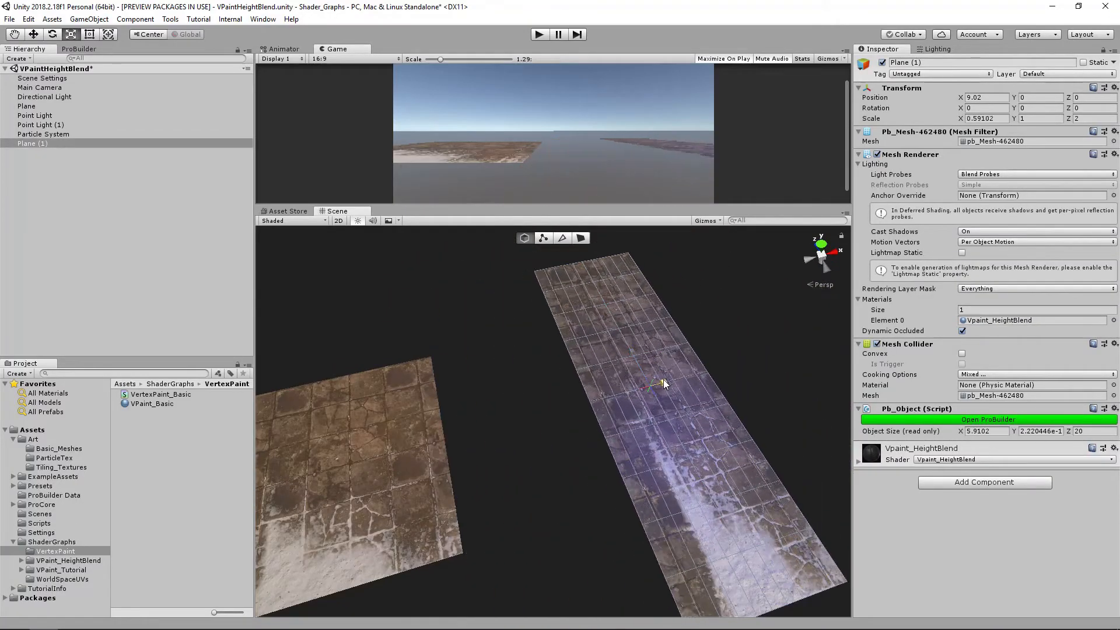
drag(632, 352, 612, 323)
- Move the long strip beside the original plane, vertex-snap it to the original's edge at X 2.2332, Z 0.7782, and deselect it
key(w)
drag(649, 397, 511, 414)
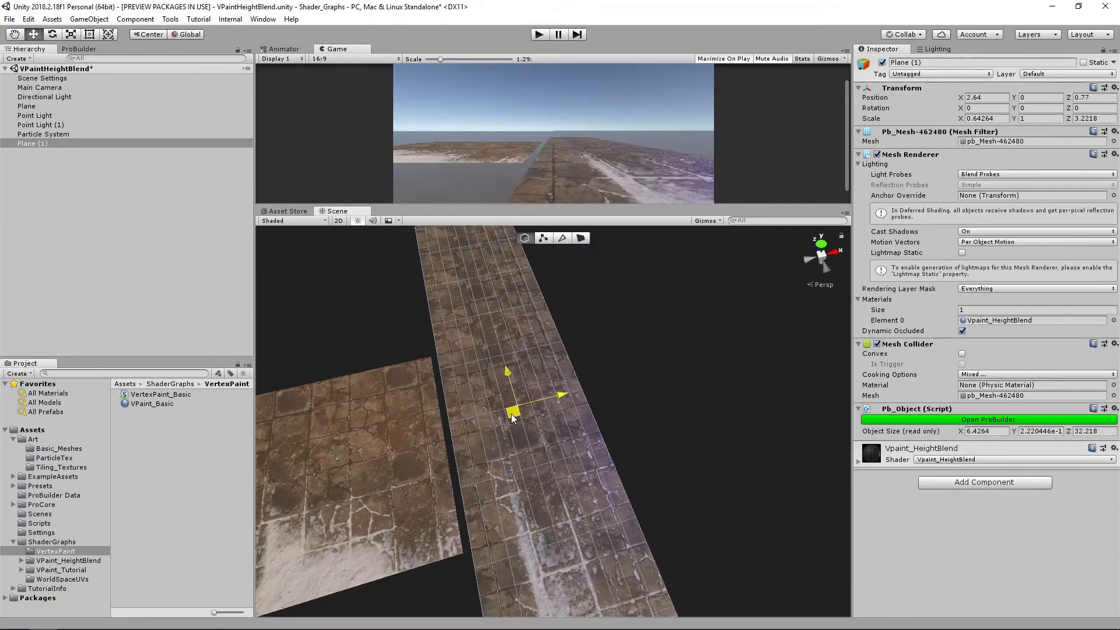
key(v)
drag(450, 367, 423, 342)
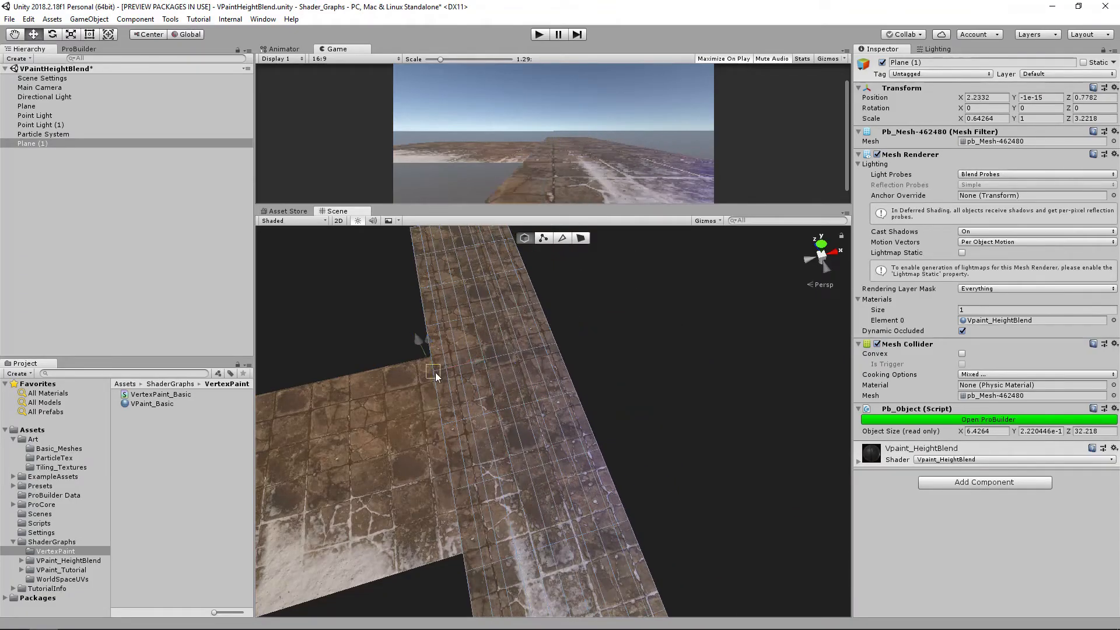
click(420, 340)
- Examine the texture tiling across the seam between the original plane and the long strip
scroll(466, 433, up, 3)
middle_drag(465, 433, 529, 442)
mouse_move(529, 442)
alt+mouse_down()
mouse_move(593, 445)
mouse_move(547, 440)
alt+mouse_up()
alt+drag(615, 460, 673, 410)
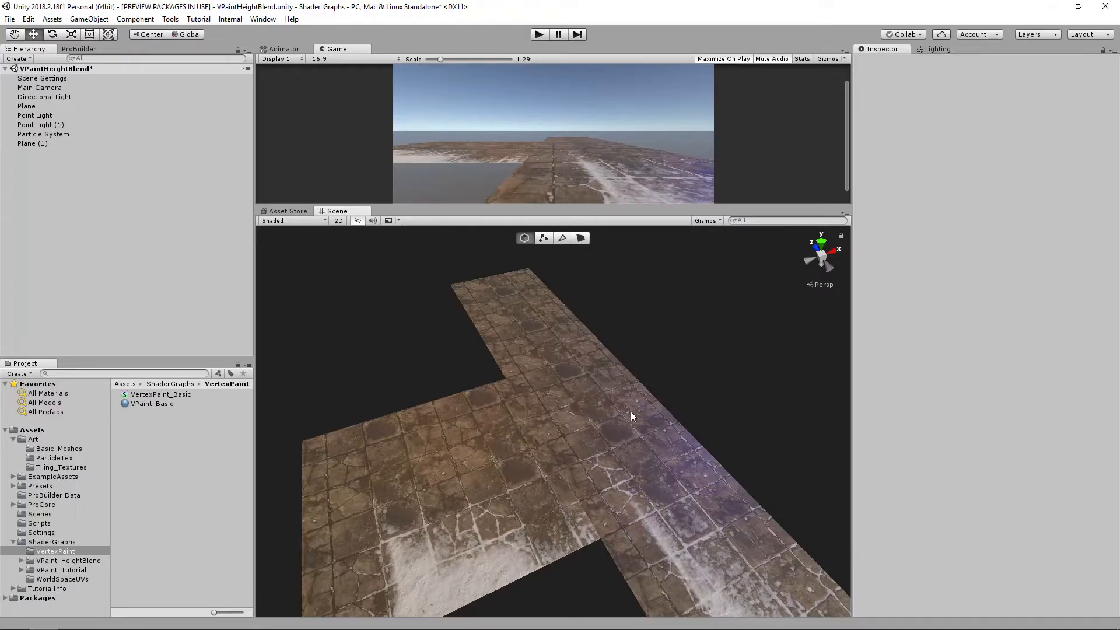
alt+drag(590, 383, 531, 415)
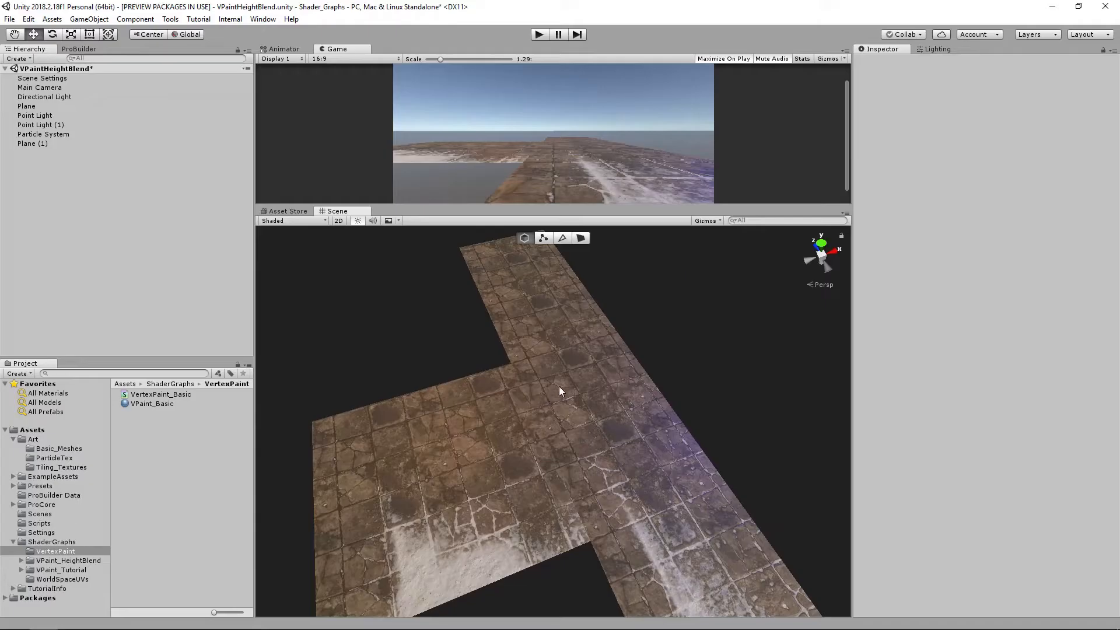
click(552, 389)
mouse_move(608, 386)
alt+mouse_down()
mouse_move(561, 389)
mouse_move(589, 388)
alt+mouse_up()
click(735, 377)
- Delete the long duplicated strip, leaving the original Vpaint_HeightBlend plane
click(599, 388)
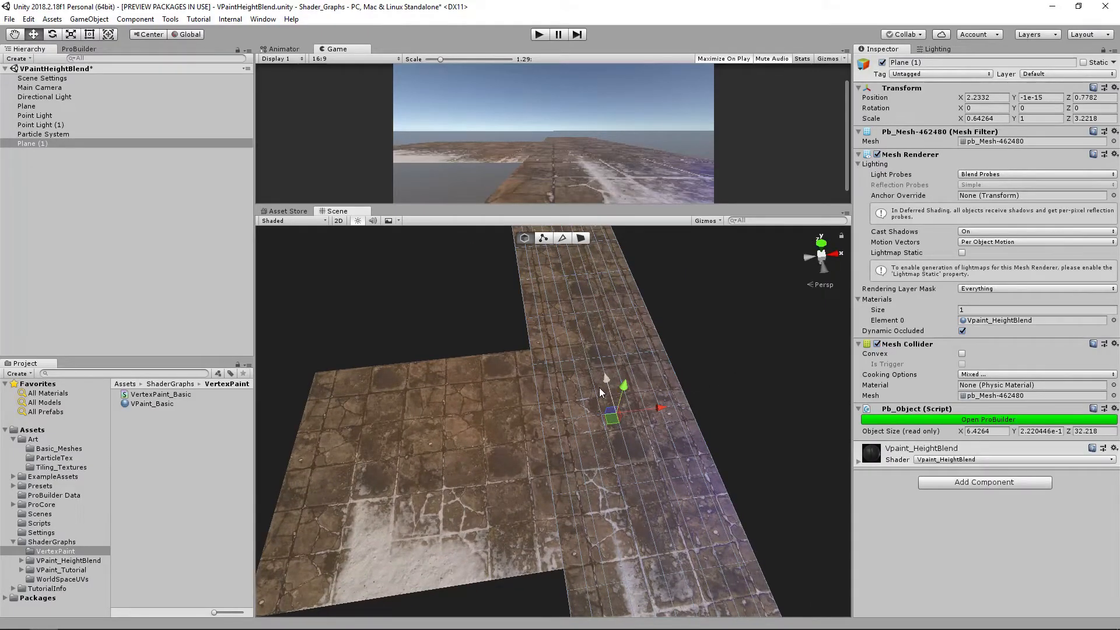
key(Delete)
alt+drag(600, 387, 629, 400)
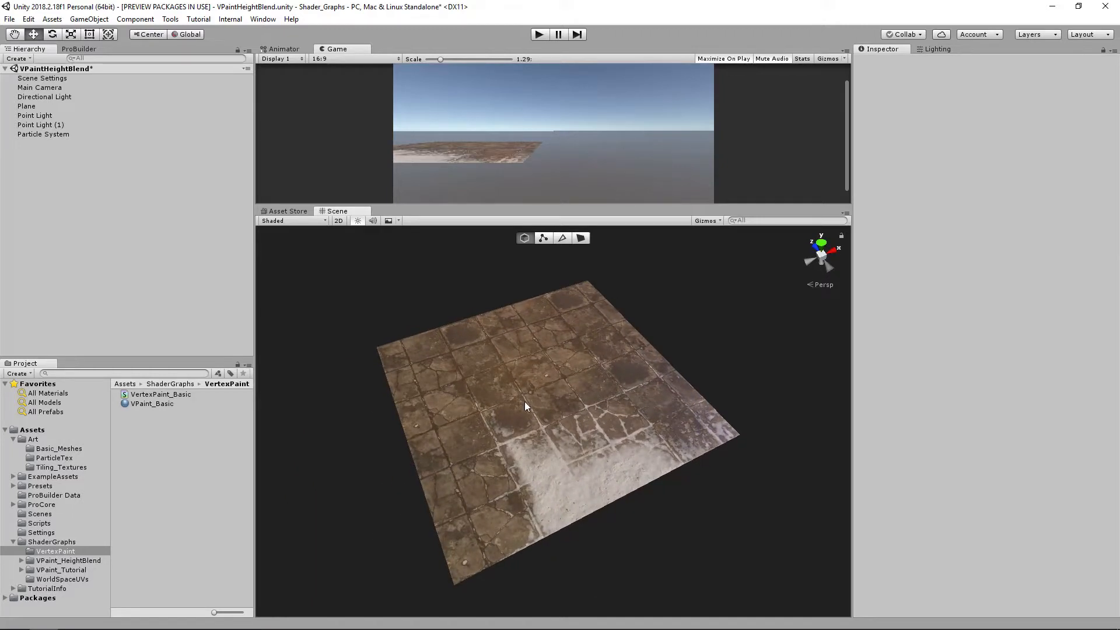
click(569, 398)
click(703, 377)
click(570, 407)
alt+drag(630, 435, 667, 439)
click(773, 411)
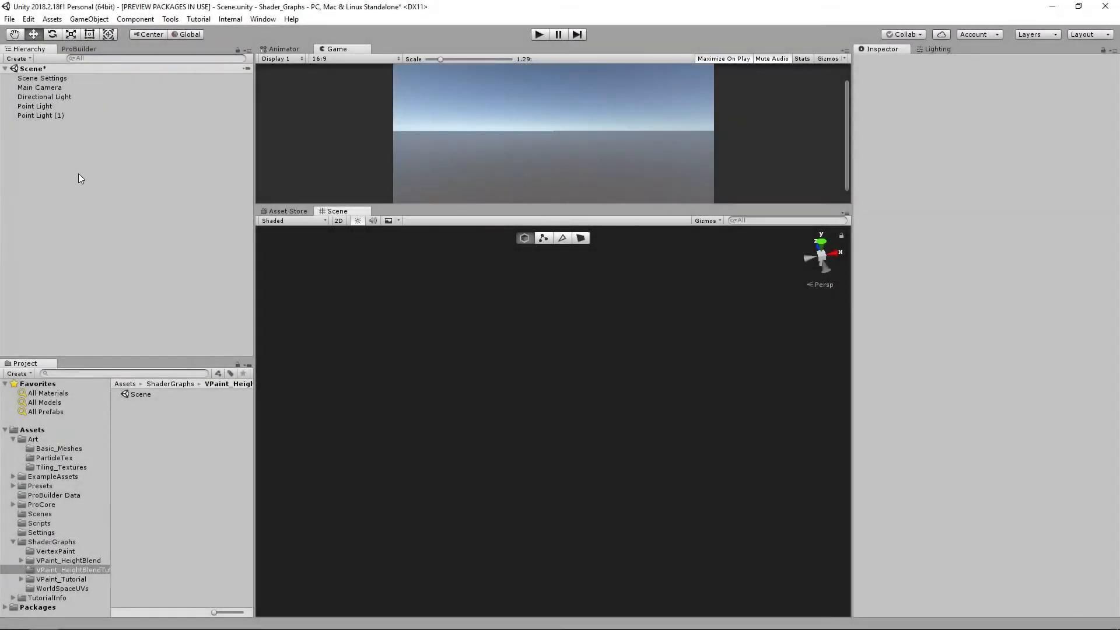
- Add a 3D Plane object to the new scene
right_click(83, 175)
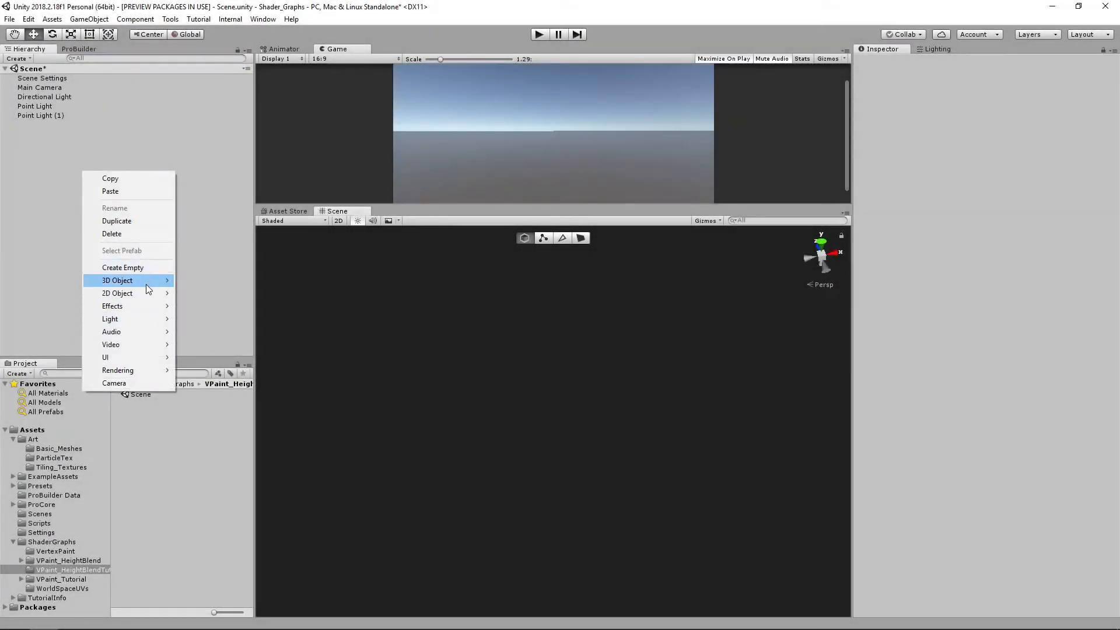
mouse_move(150, 284)
click(221, 332)
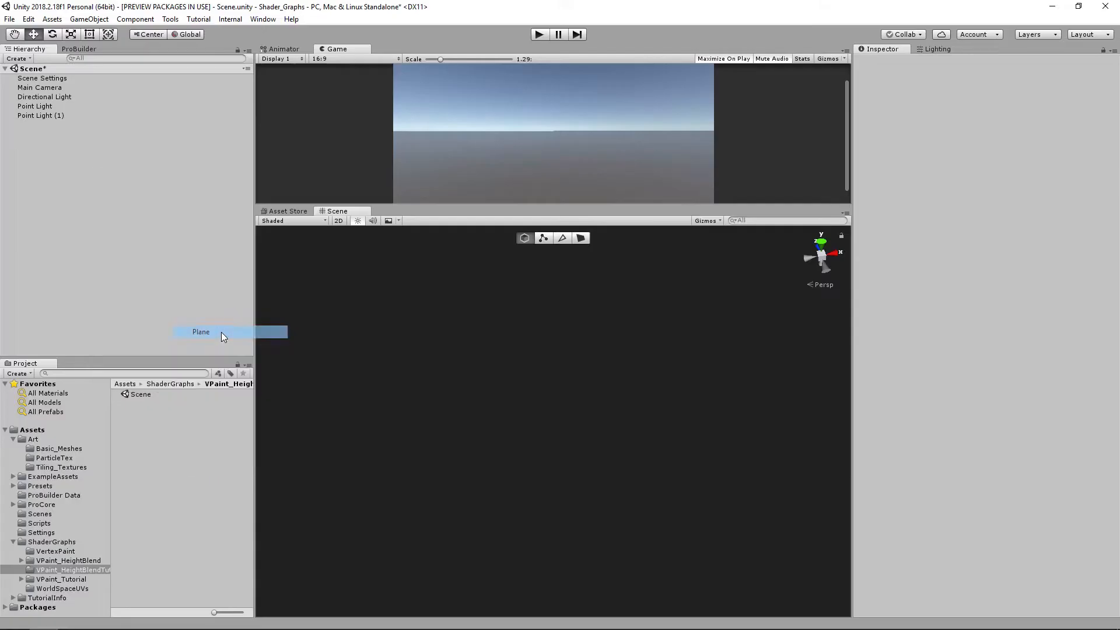
scroll(552, 409, down, 3)
- Set the new plane's position to 0 in X, Y and Z, and deselect it
click(998, 97)
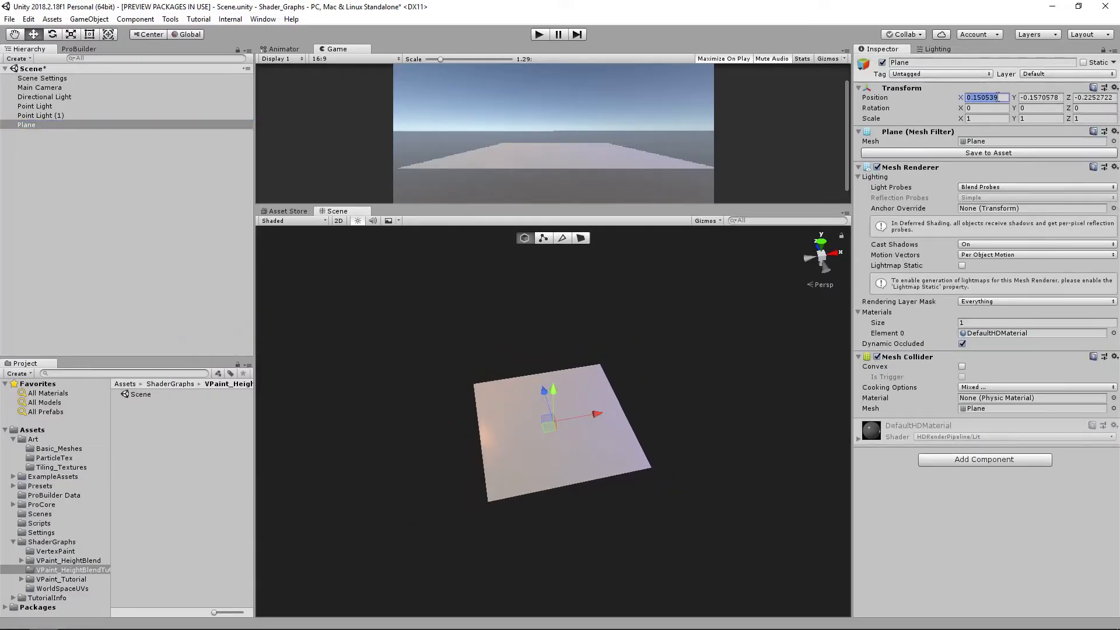
text(0)
key(Tab)
text(0)
key(Tab)
text(0)
key(Tab)
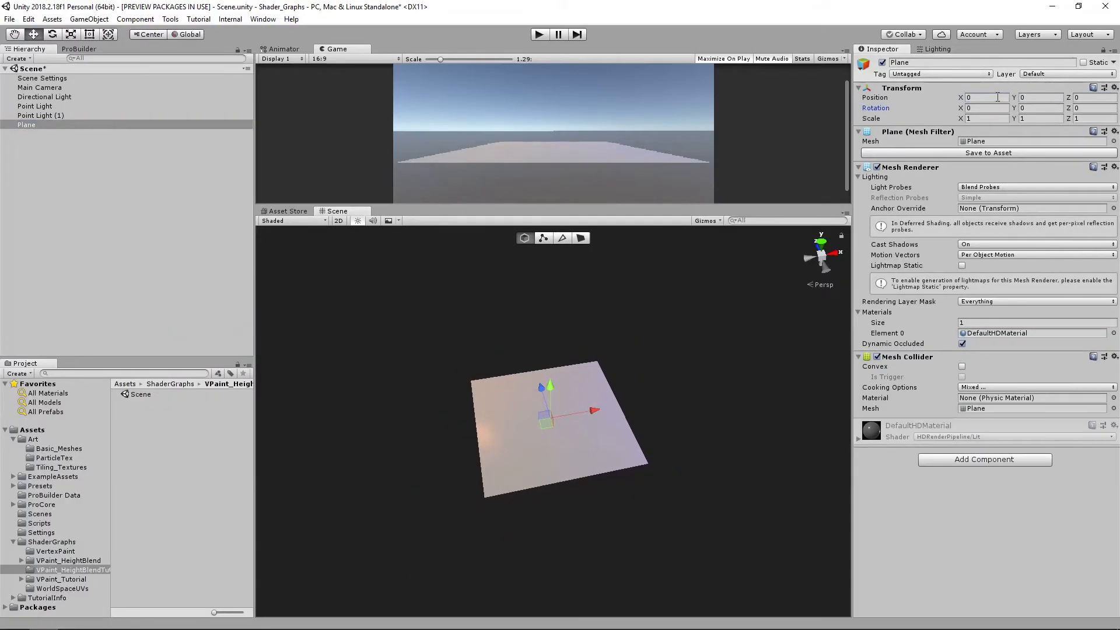
click(754, 365)
scroll(600, 425, up, 5)
- Create a PBR Graph shader named HeightBlend_Tutorial in the VPaint_HeightBlendTutorial folder
right_click(163, 432)
mouse_move(313, 154)
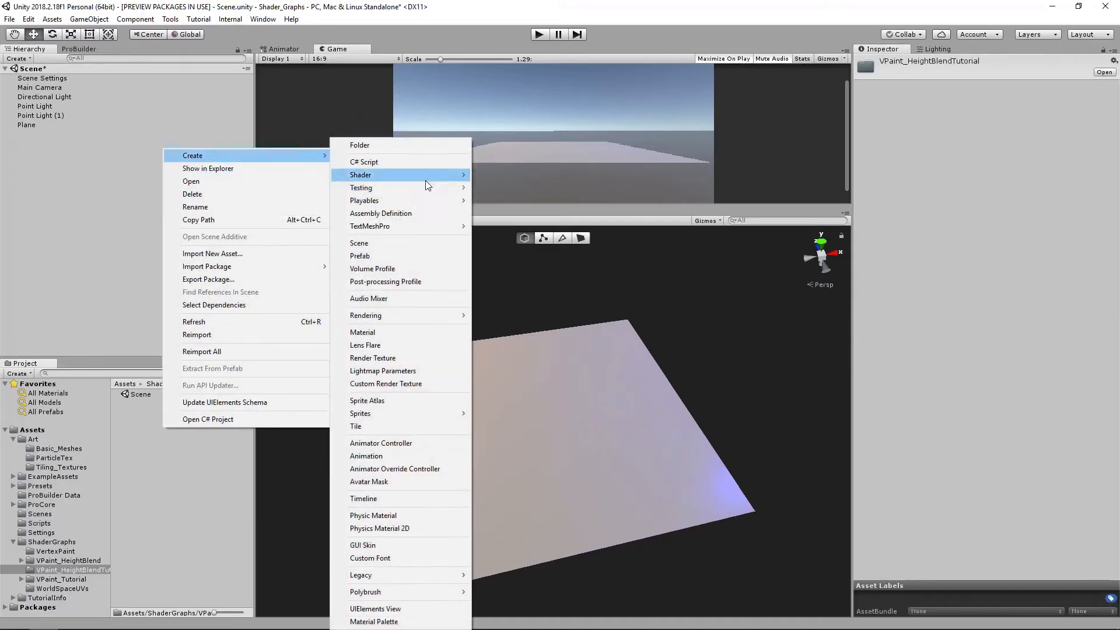
mouse_move(421, 177)
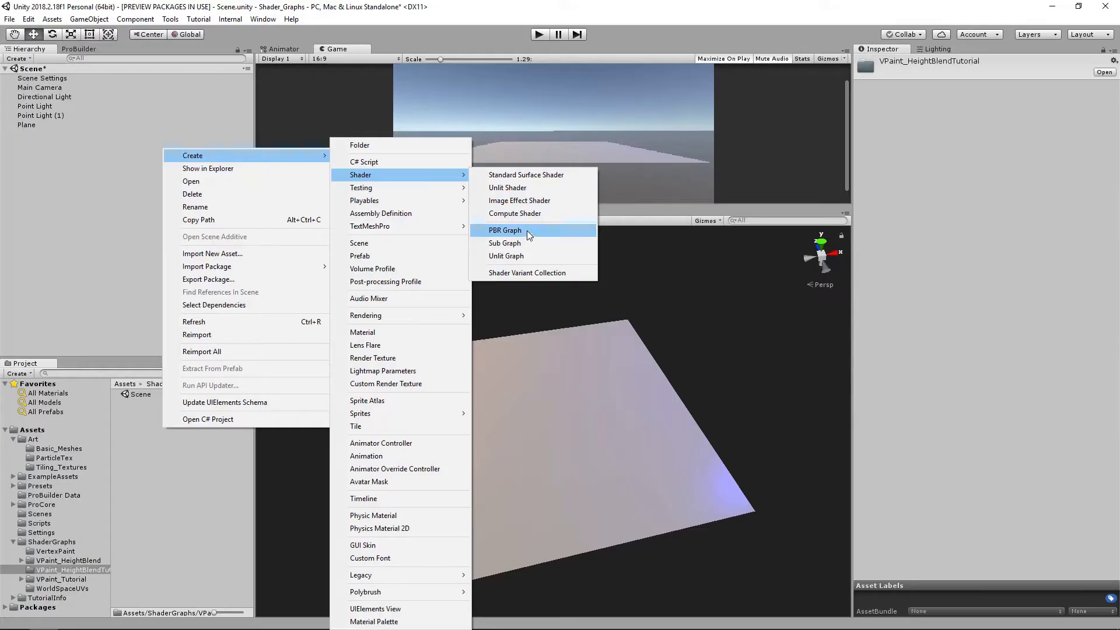
click(511, 230)
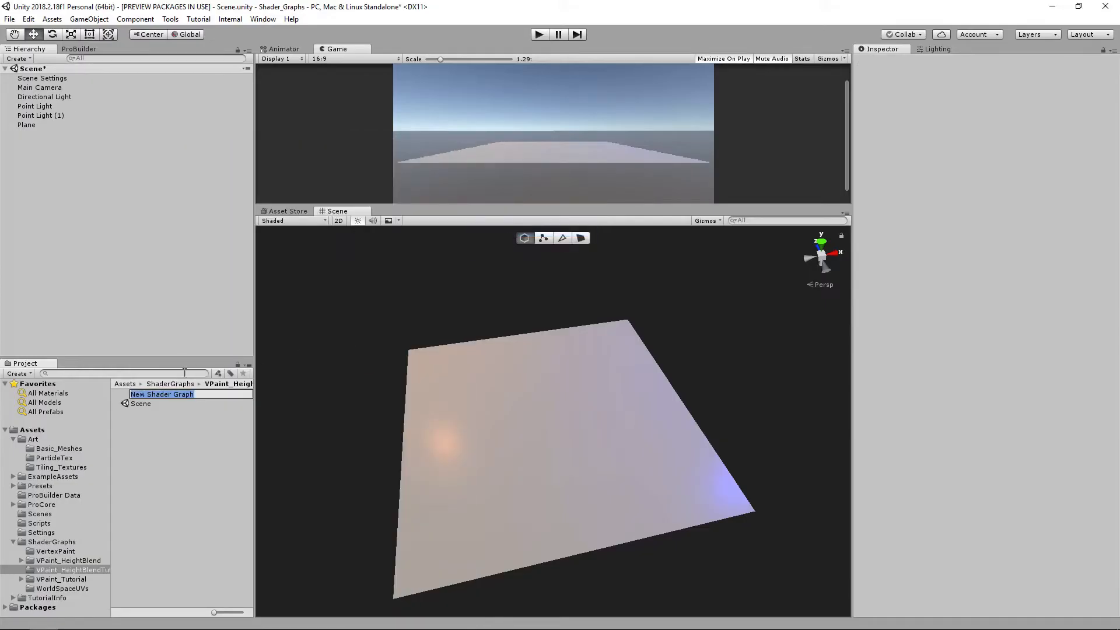
text(HeightBlend_Tutorial)
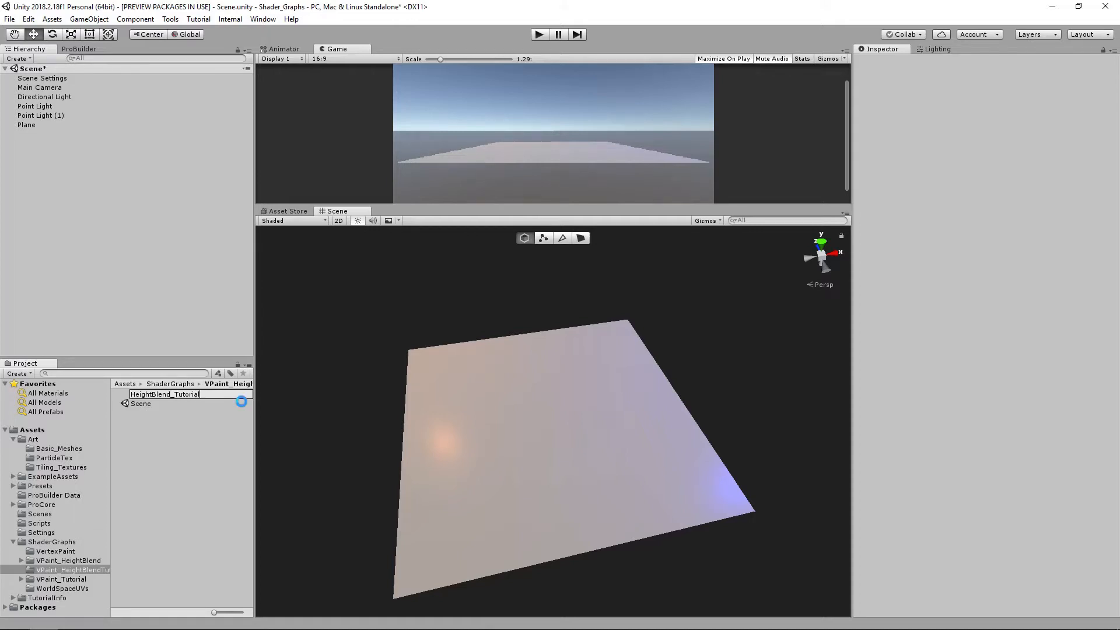
- Create a material from the HeightBlend_Tutorial shader, keep its default name, and apply it to the plane
right_click(178, 395)
mouse_move(304, 121)
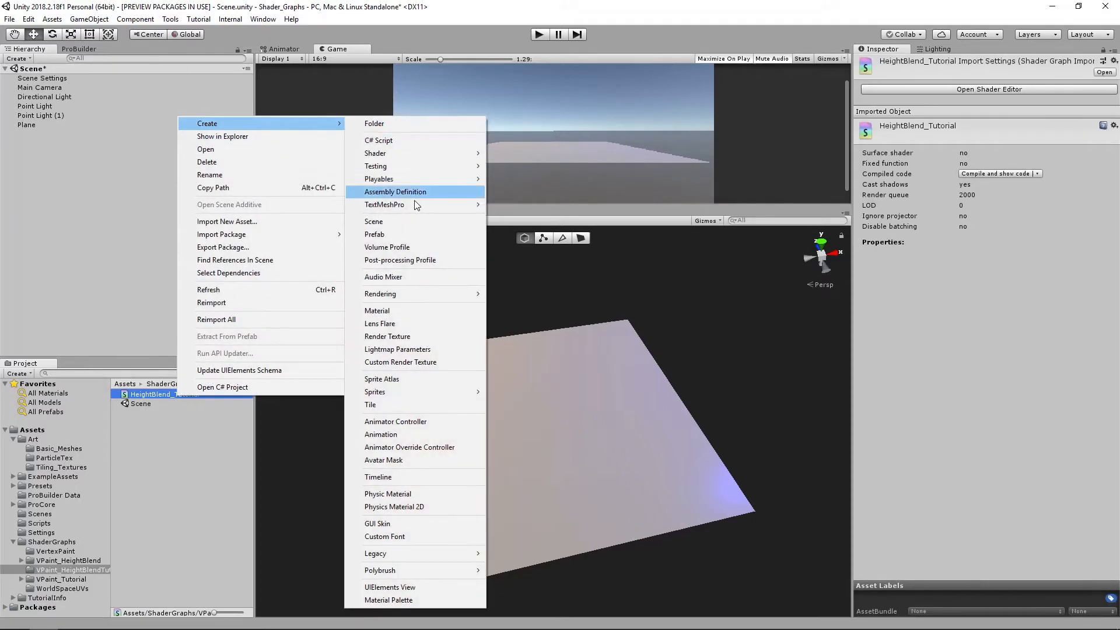
click(385, 311)
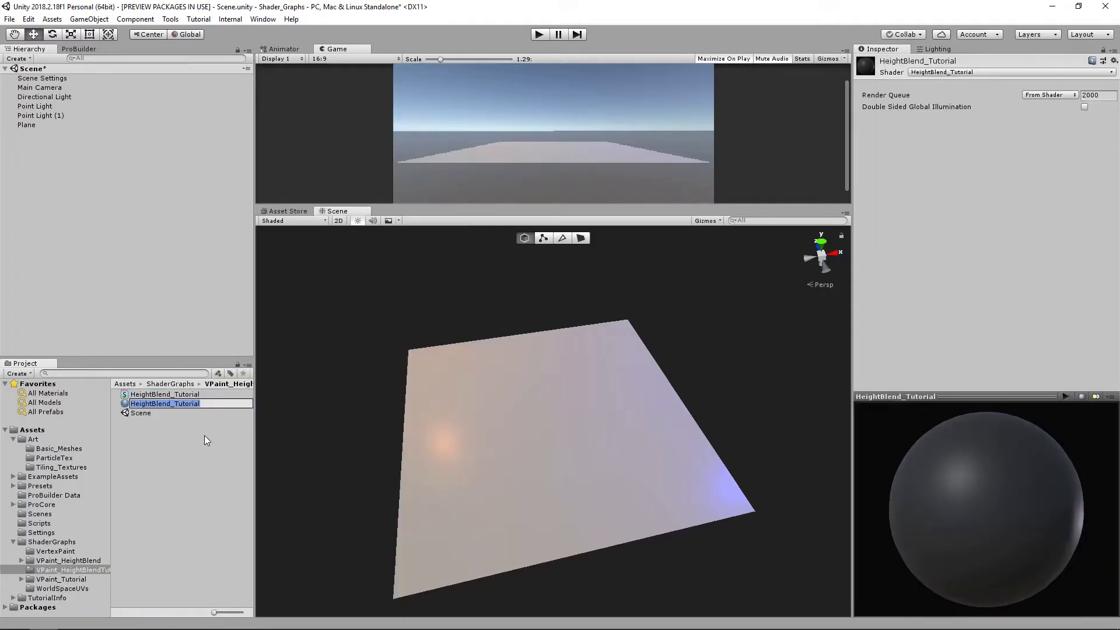
key(Return)
drag(166, 404, 559, 418)
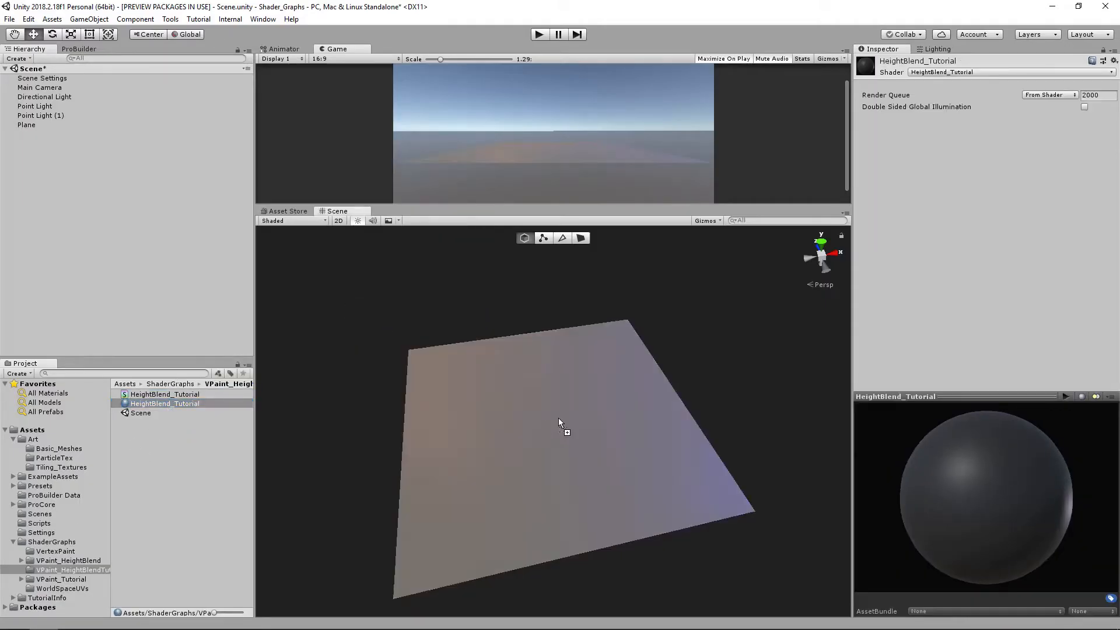
- Open the HeightBlend_Tutorial shader graph for editing and move the blackboard clear of the PBR Master node
double_click(153, 396)
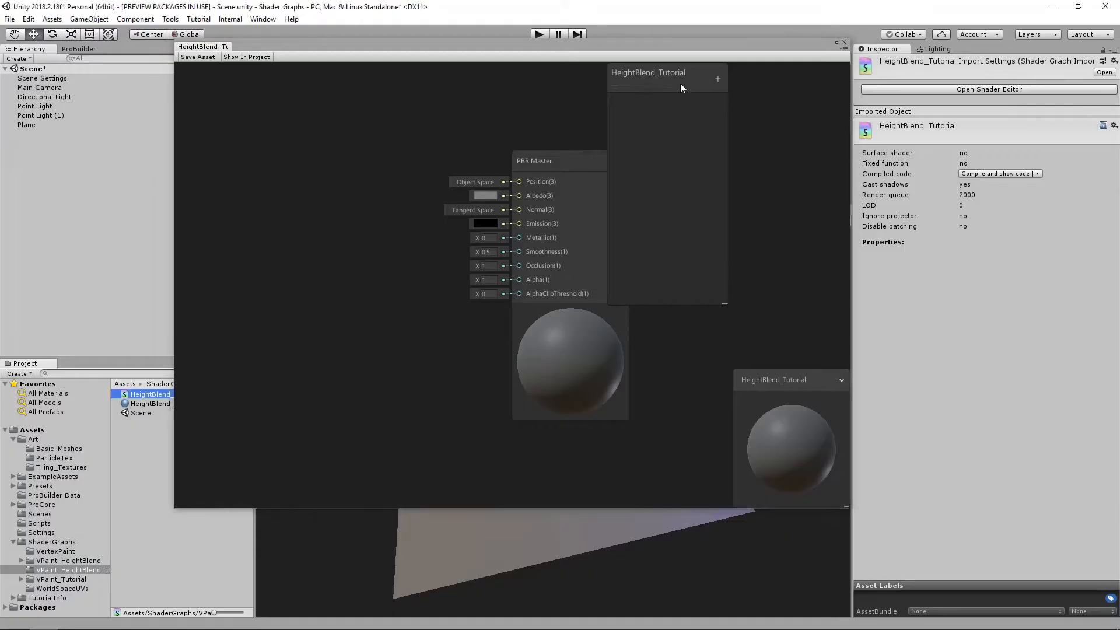
drag(649, 74, 771, 72)
click(514, 197)
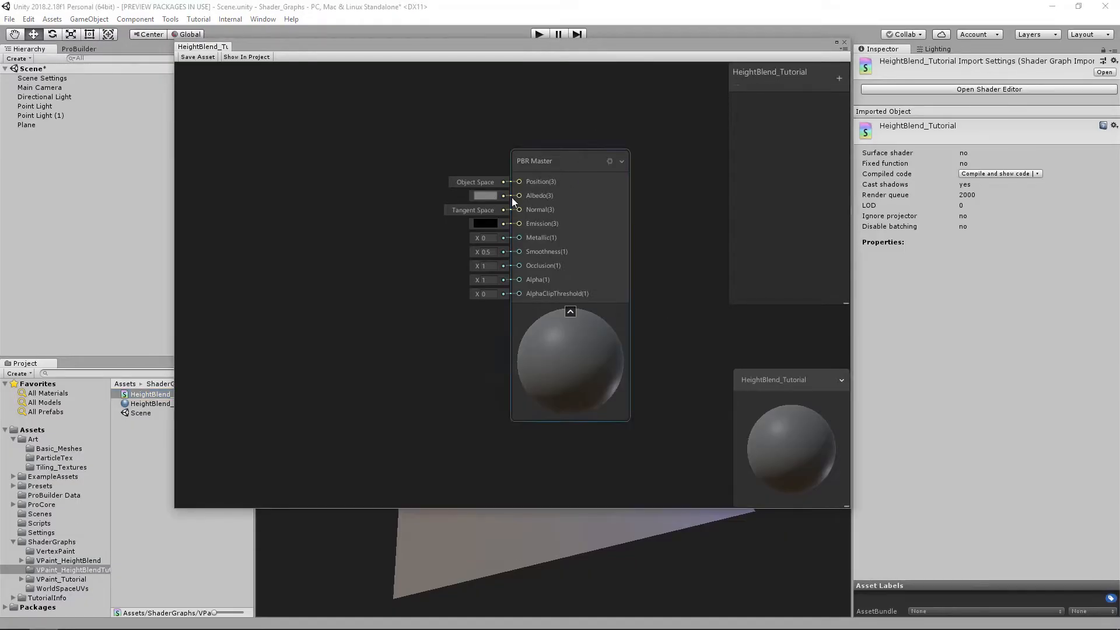
scroll(519, 210, down, 4)
middle_drag(460, 235, 515, 264)
scroll(525, 269, up, 4)
middle_drag(582, 253, 451, 244)
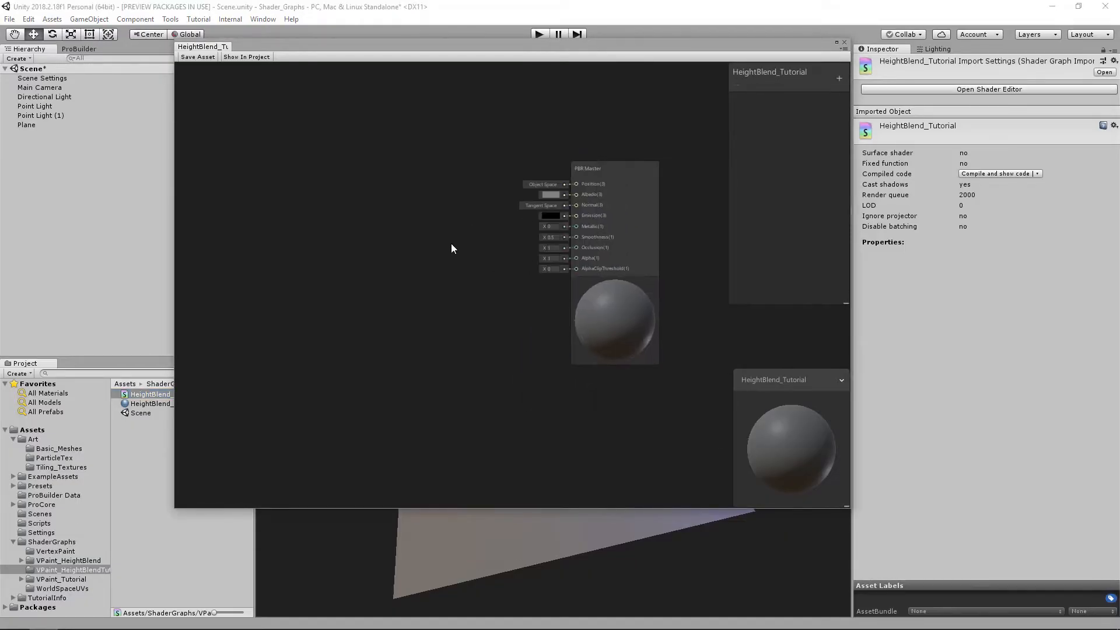
- Add a Vertex Color node to the graph and place it well to the left of the PBR Master node
middle_drag(339, 252, 366, 274)
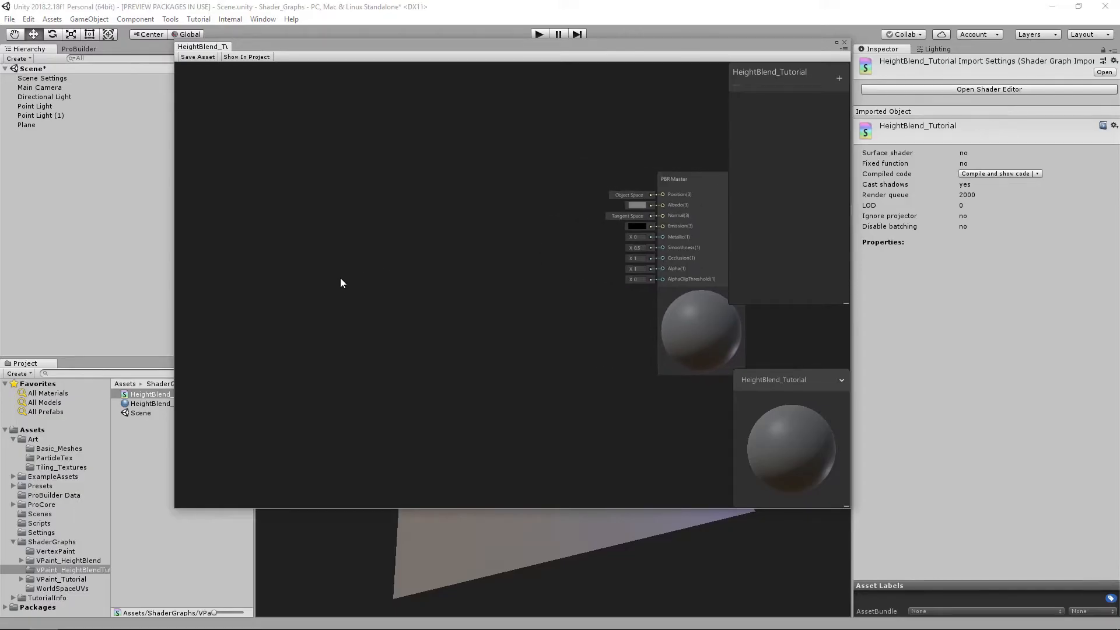
key(space)
text(vert)
key(Return)
drag(355, 282, 279, 230)
middle_drag(278, 230, 390, 236)
drag(390, 236, 270, 224)
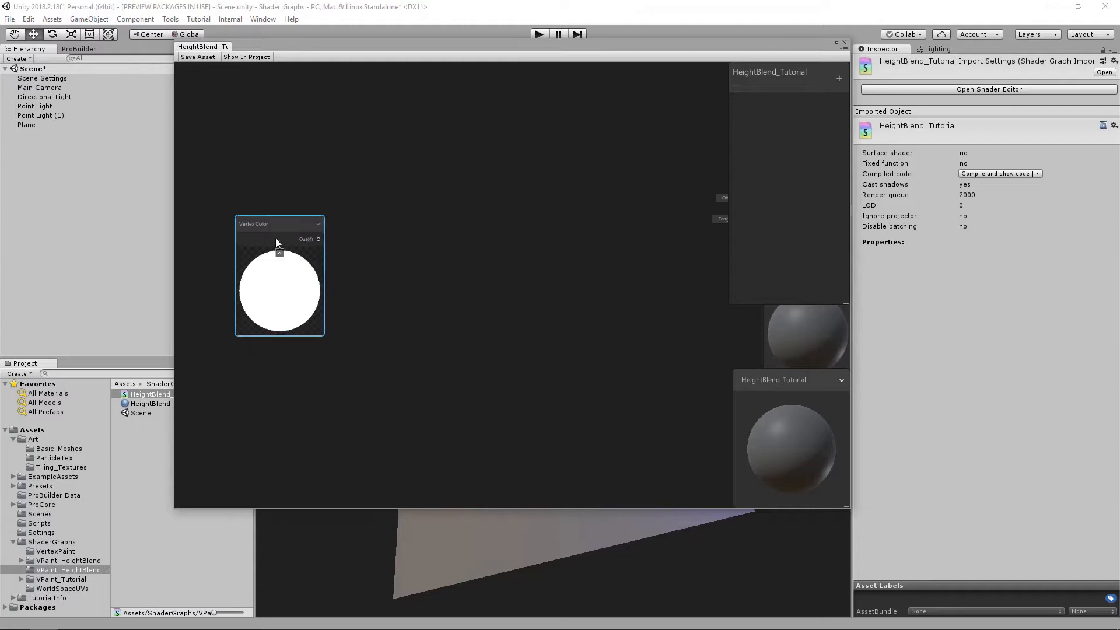
- Add a Split node beside the Vertex Color node
key(space)
text(split)
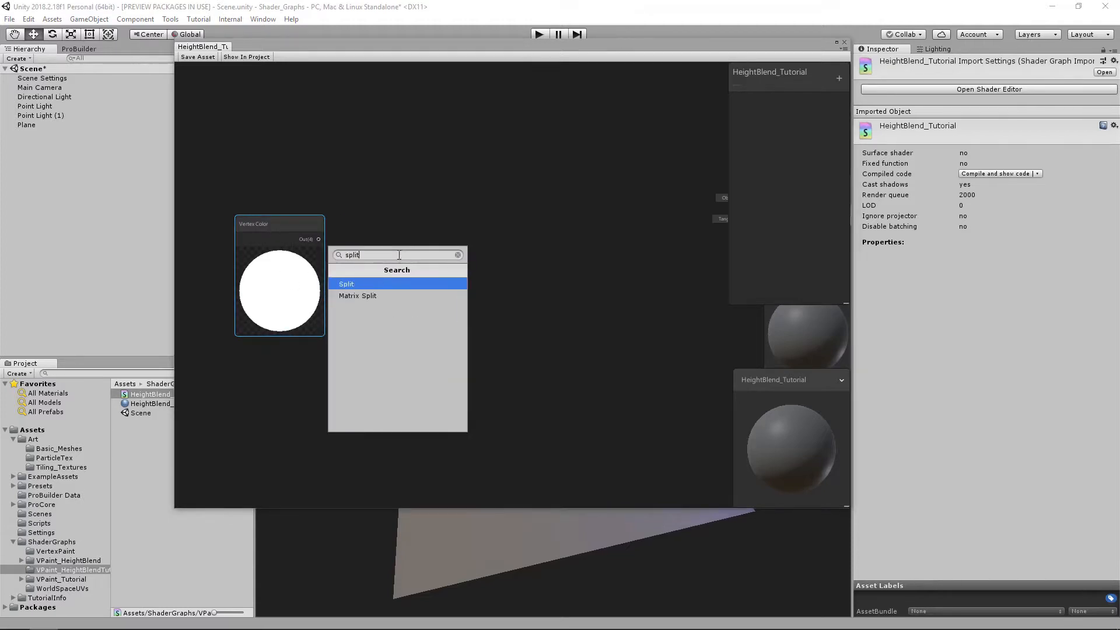
click(358, 284)
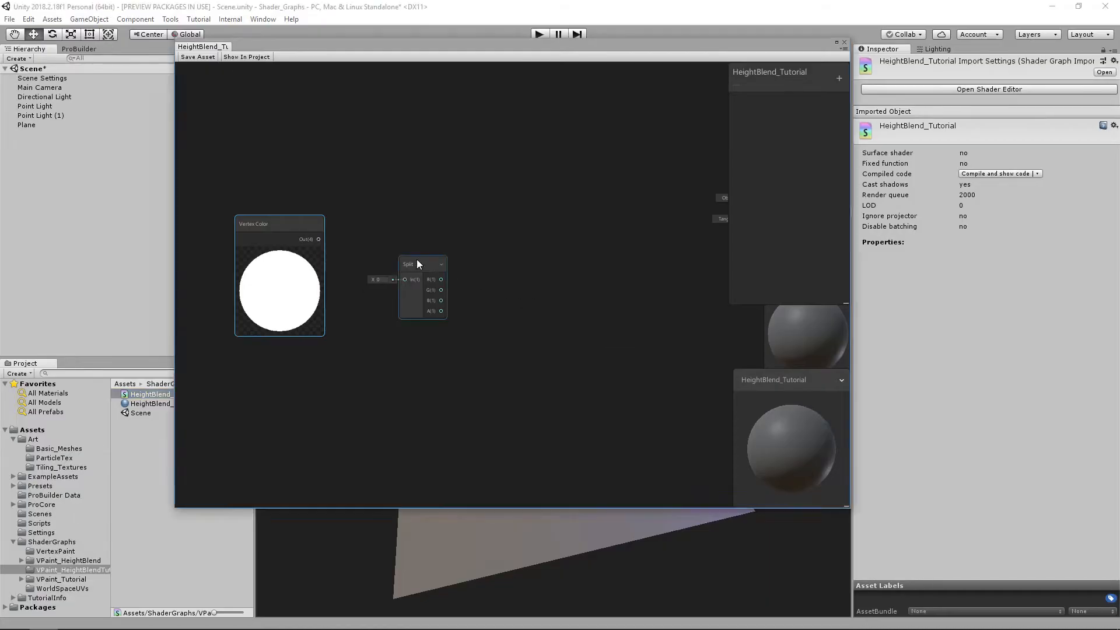
- Move the Split node close beside the Vertex Color node and connect the Vertex Color output to the Split input
drag(416, 259, 386, 222)
drag(275, 223, 264, 226)
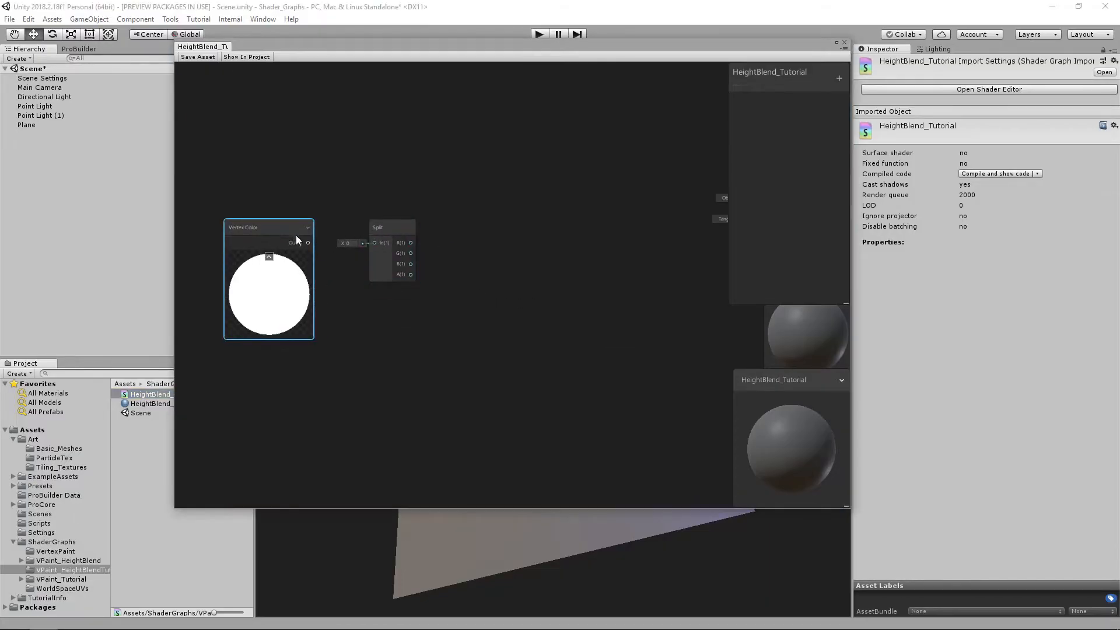
drag(383, 237, 378, 237)
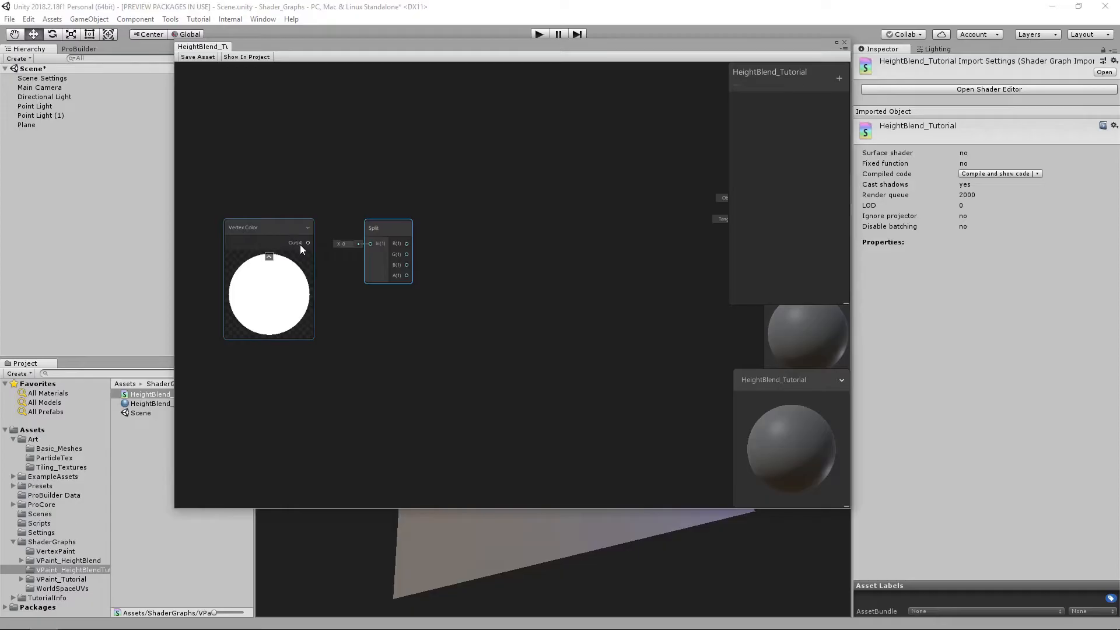
drag(383, 231, 373, 231)
drag(306, 242, 363, 243)
drag(275, 226, 285, 223)
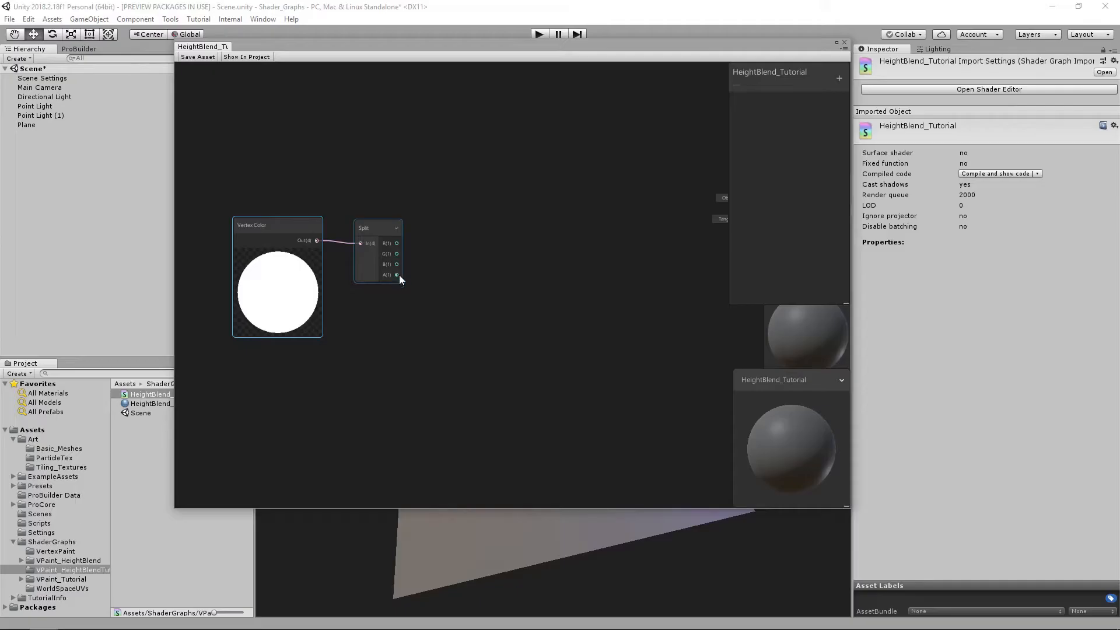
- Shift the connected Vertex Color and Split nodes farther away from the PBR Master node
scroll(380, 277, down, 4)
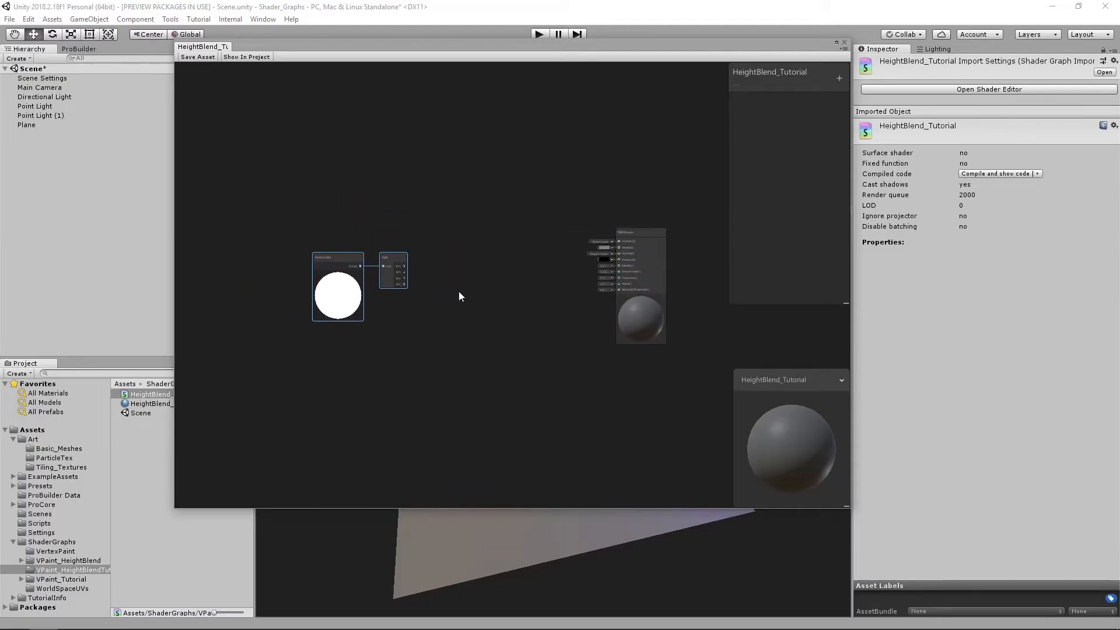
drag(354, 262, 252, 256)
click(380, 302)
scroll(380, 301, up, 1)
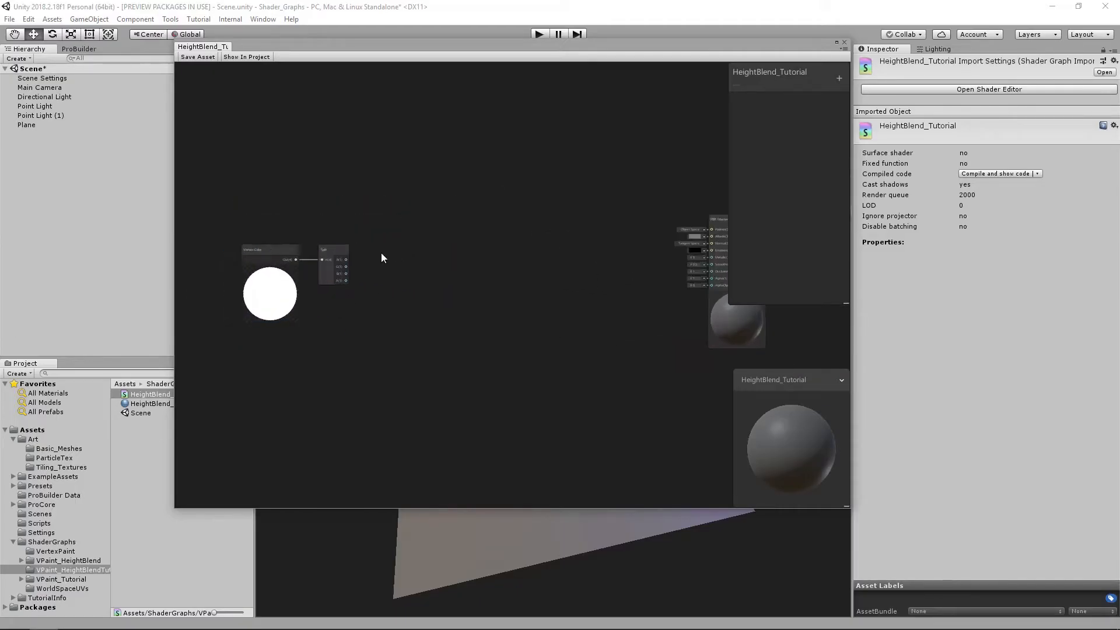
- Add a Texture2D property named Base Diffuse to the blackboard and collapse its settings
click(838, 78)
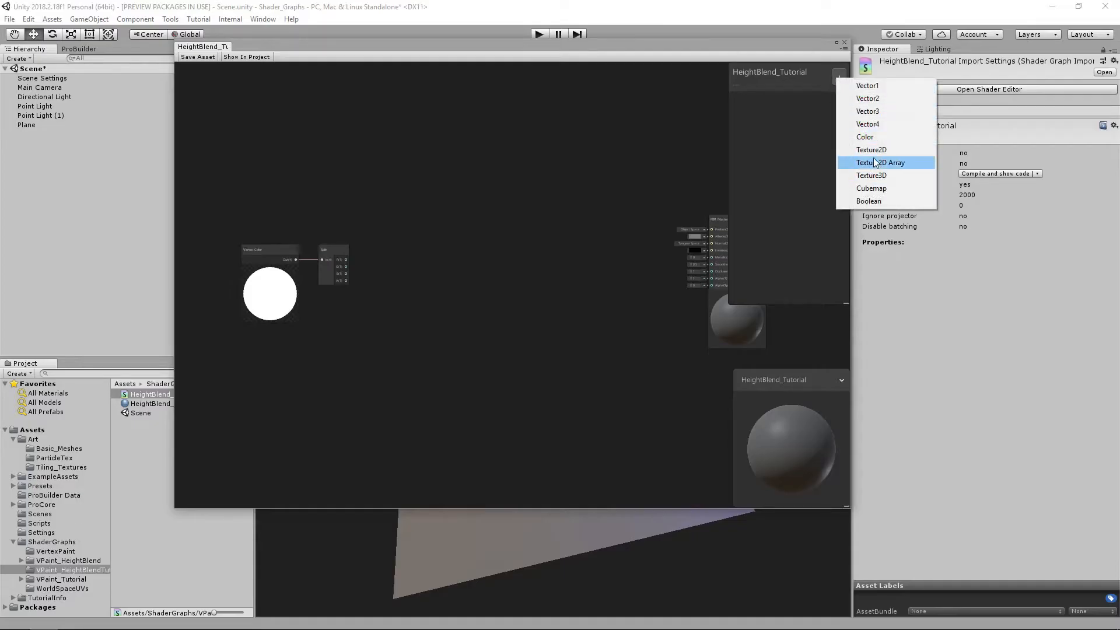
click(862, 151)
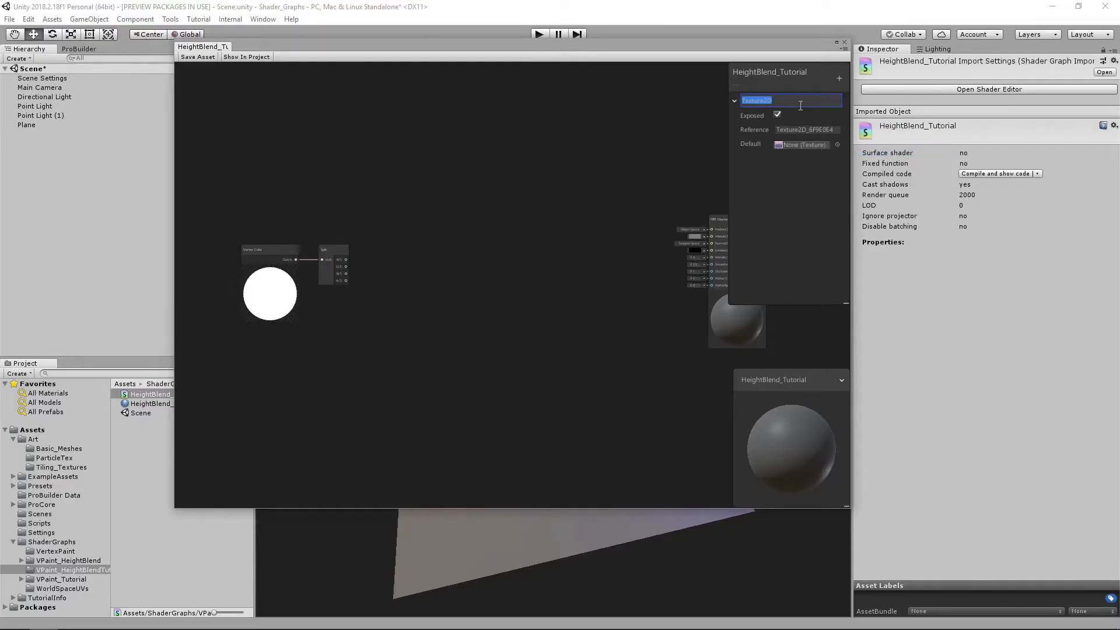
text(Base Diffuse)
key(Return)
click(735, 101)
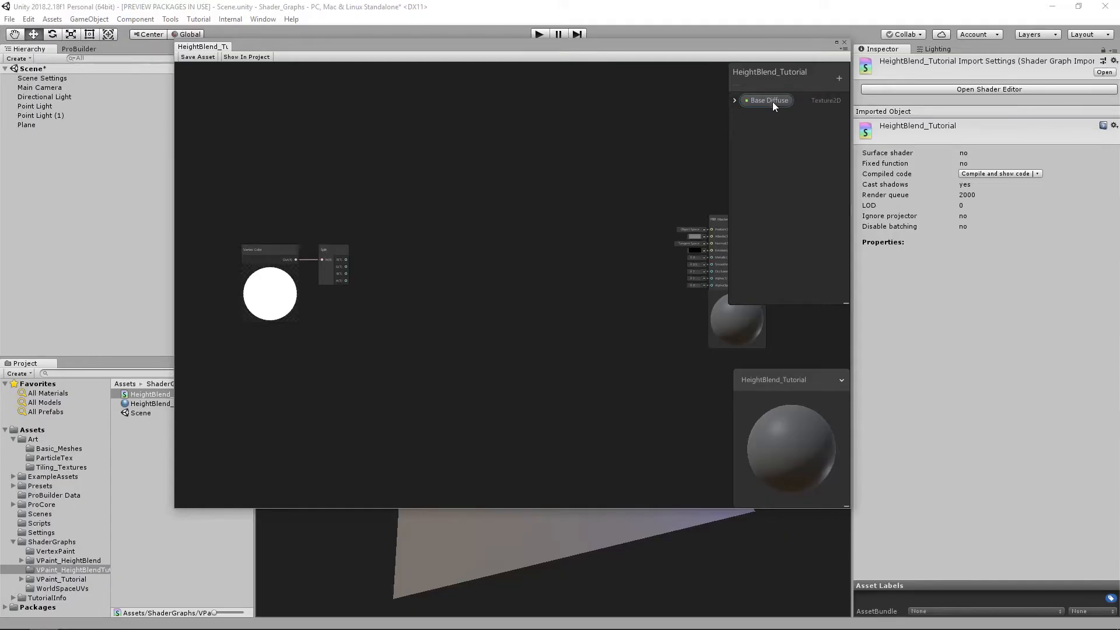
- Add a second Texture2D property by duplicating Base Diffuse and rename it Red Diffuse
key(ctrl+d)
right_click(776, 117)
click(787, 124)
text(Red Diffuse)
key(Return)
- Place Base Diffuse and Red Diffuse property nodes in the empty graph area between Split and PBR Master
middle_drag(580, 222, 559, 219)
click(701, 220)
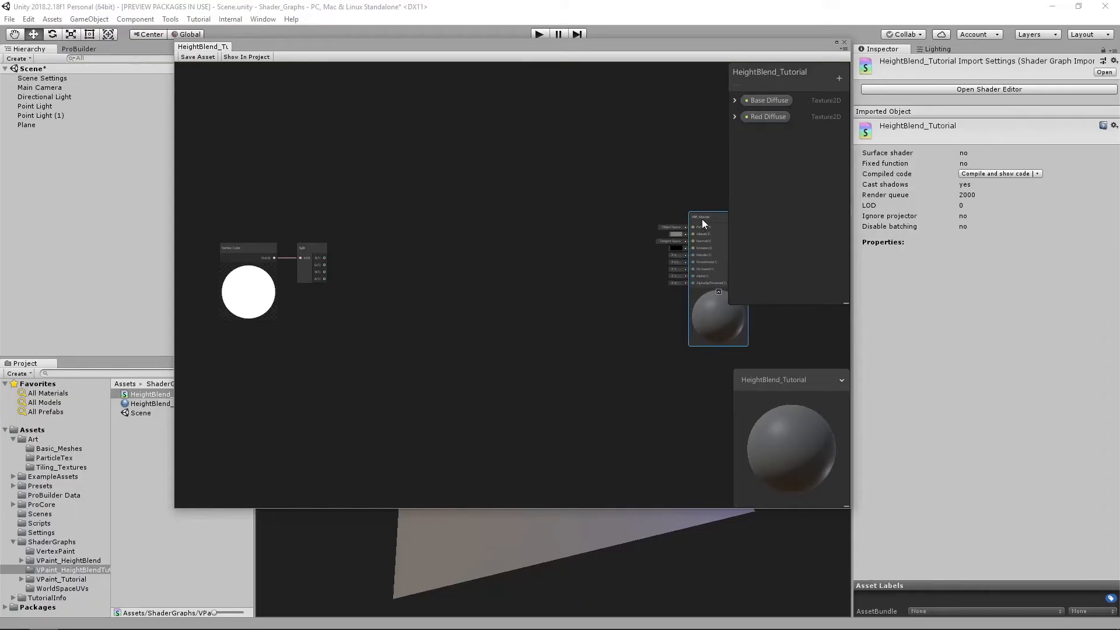
middle_drag(545, 213, 528, 211)
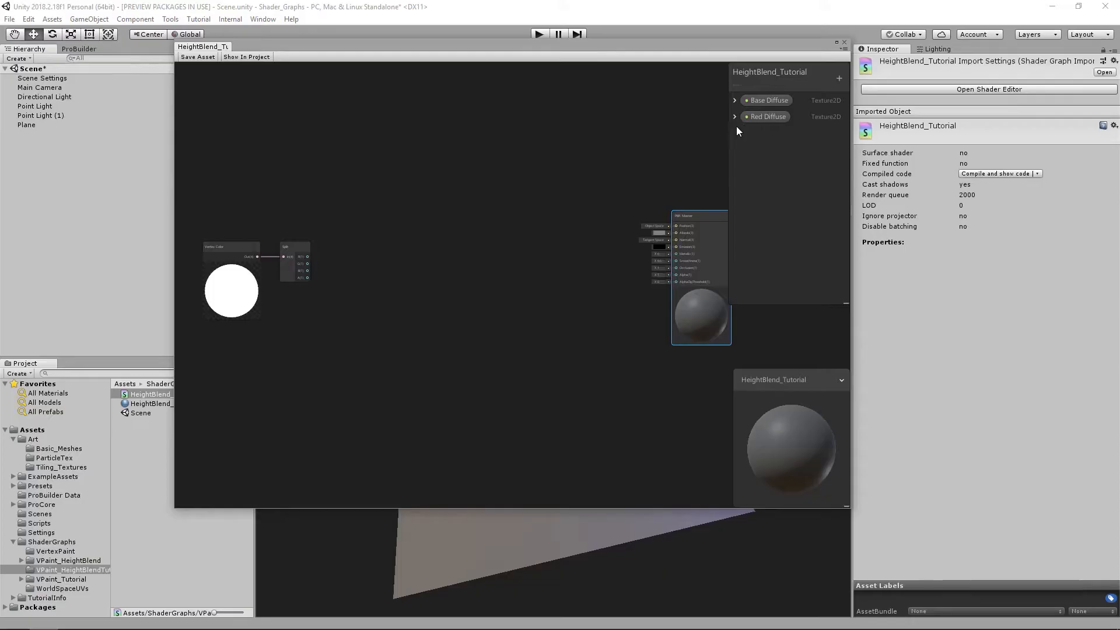
middle_drag(446, 219, 456, 216)
drag(762, 104, 586, 137)
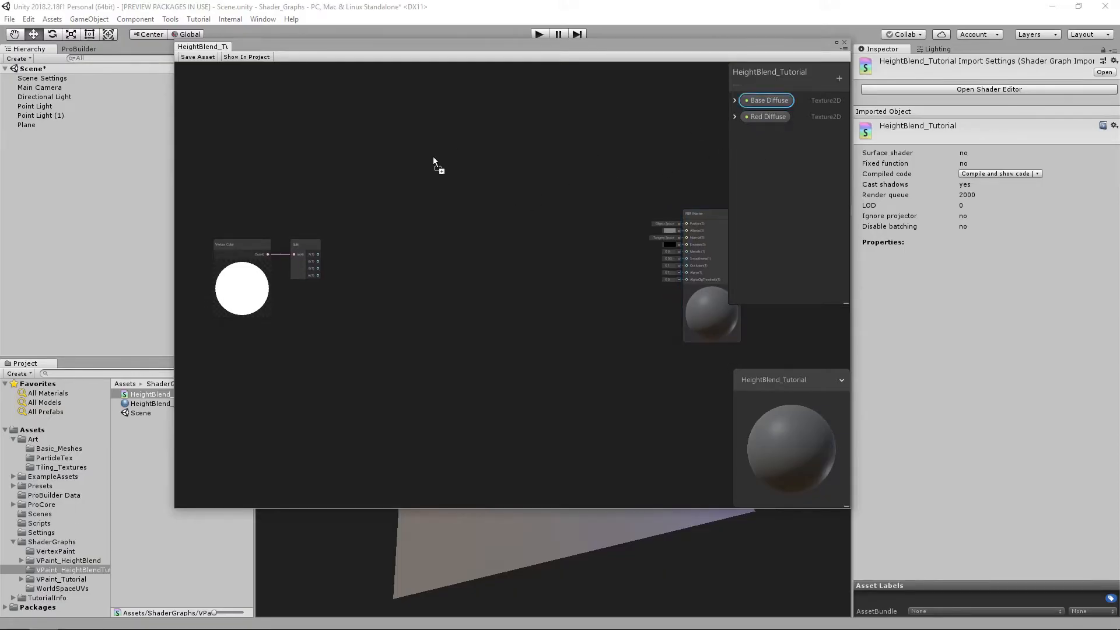
drag(447, 167, 446, 166)
- Add a Sample Texture 2D node between the property nodes and the PBR Master node
key(space)
text(te)
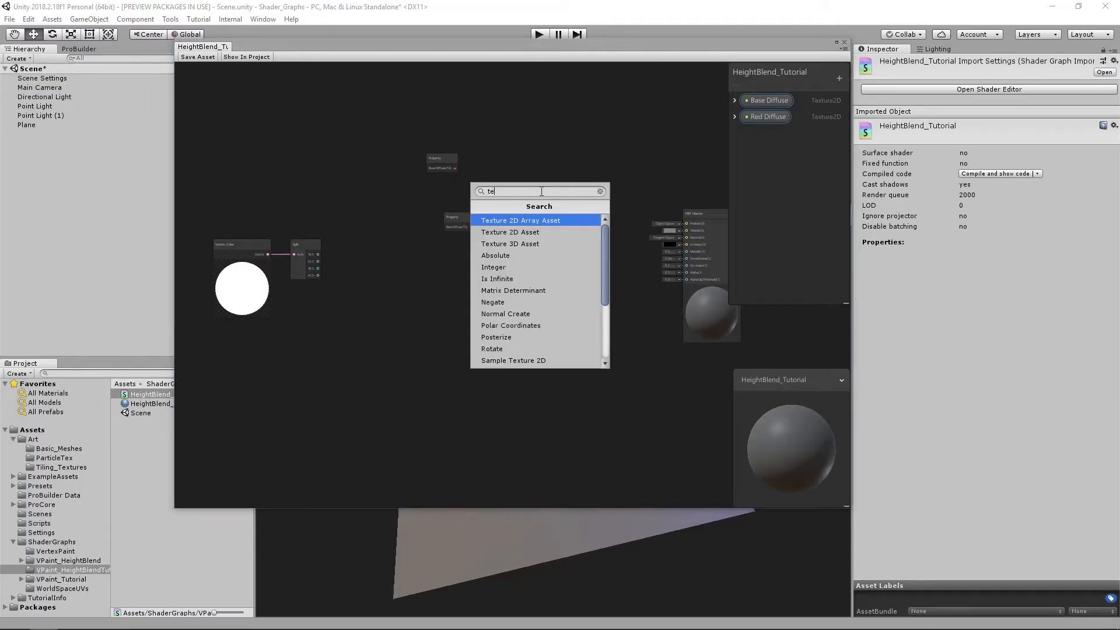
text(xt)
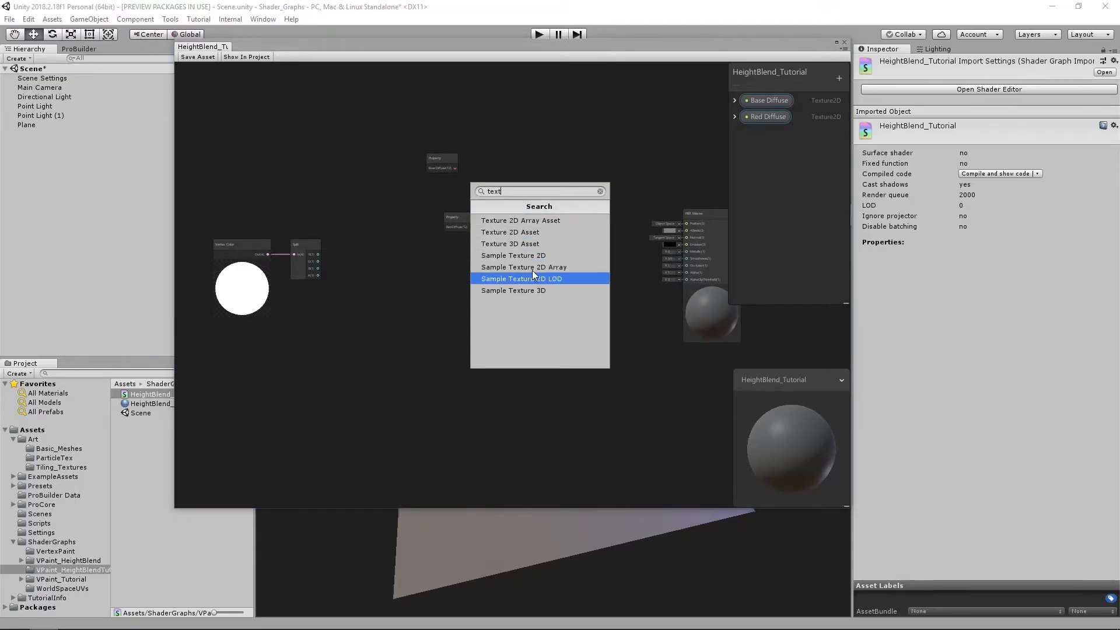
click(516, 256)
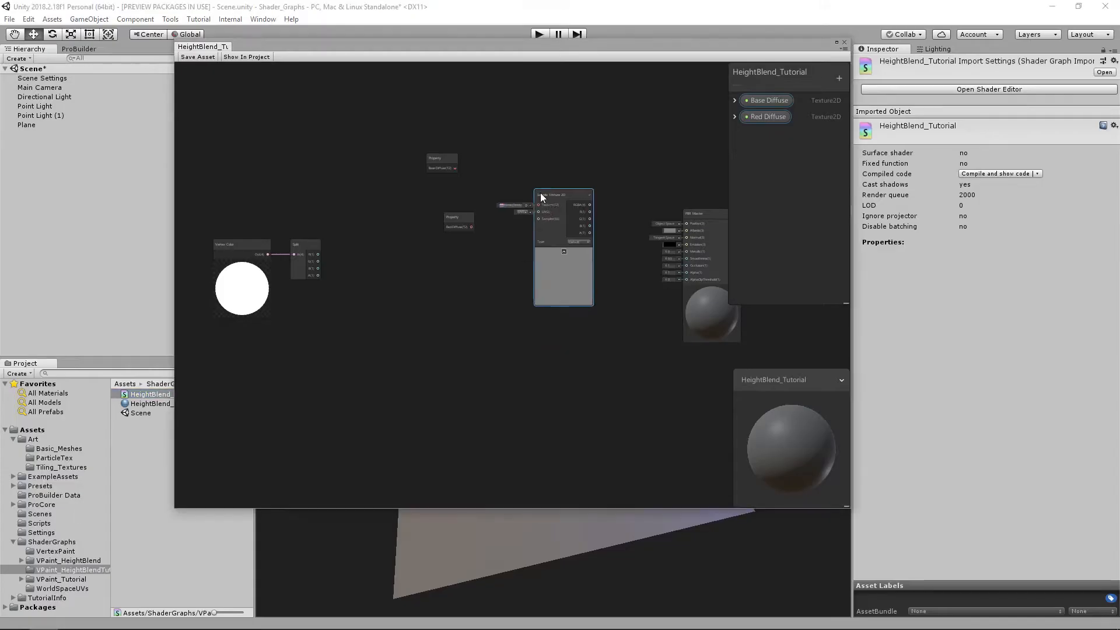
drag(541, 193, 530, 190)
scroll(520, 230, up, 3)
middle_drag(556, 223, 495, 232)
- Connect Base Diffuse to the Sample Texture 2D node's Texture input and arrange the two nodes beside each other
drag(370, 222, 345, 211)
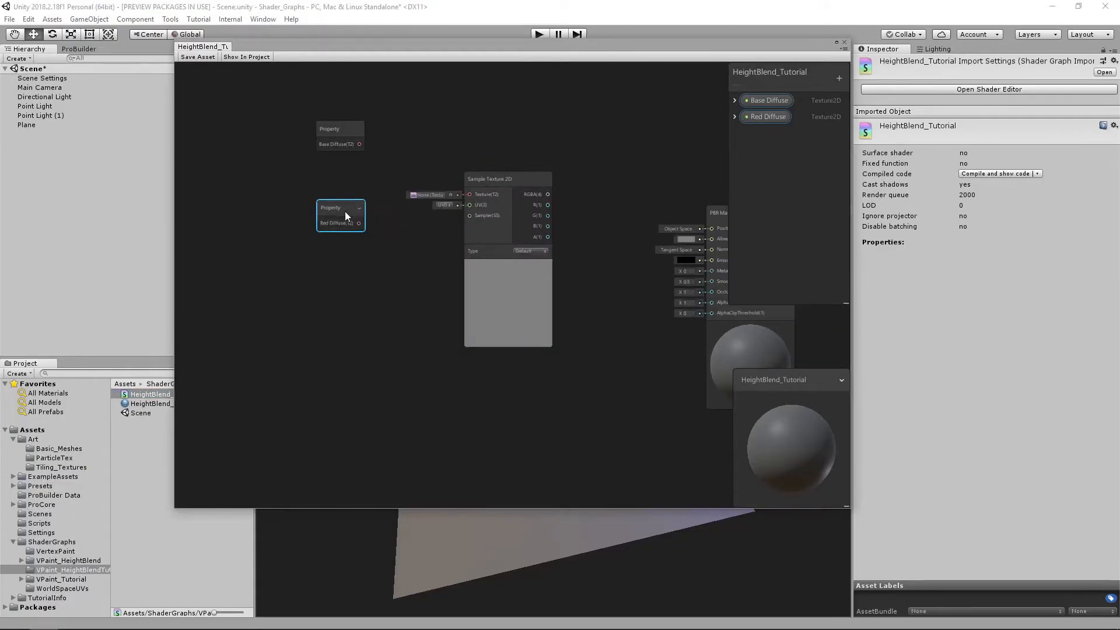
drag(360, 144, 469, 194)
drag(341, 129, 337, 137)
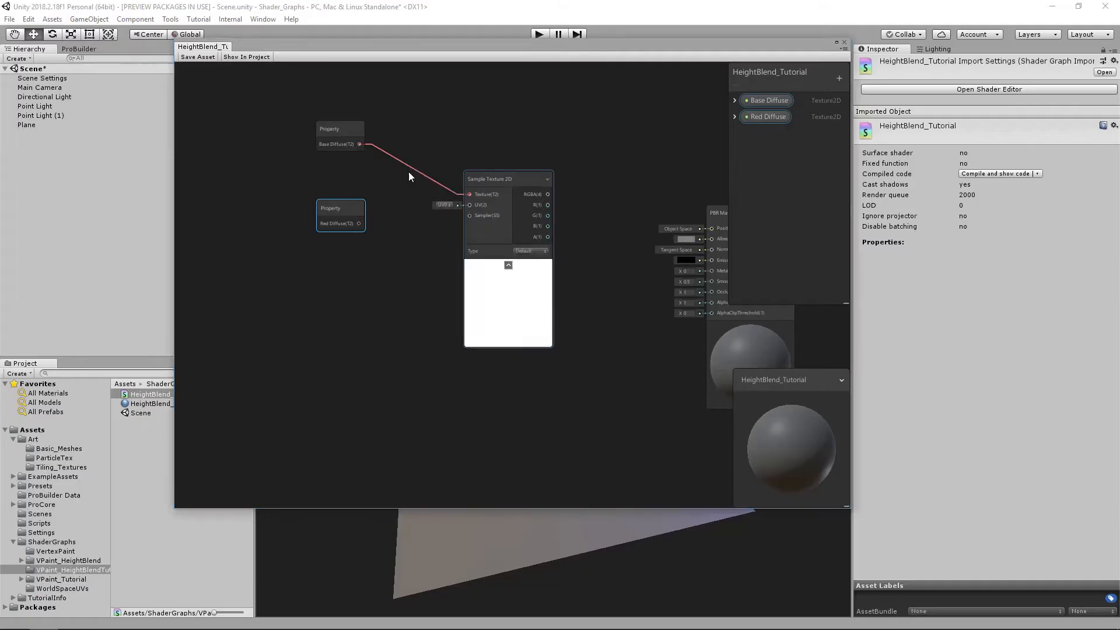
drag(502, 182, 449, 141)
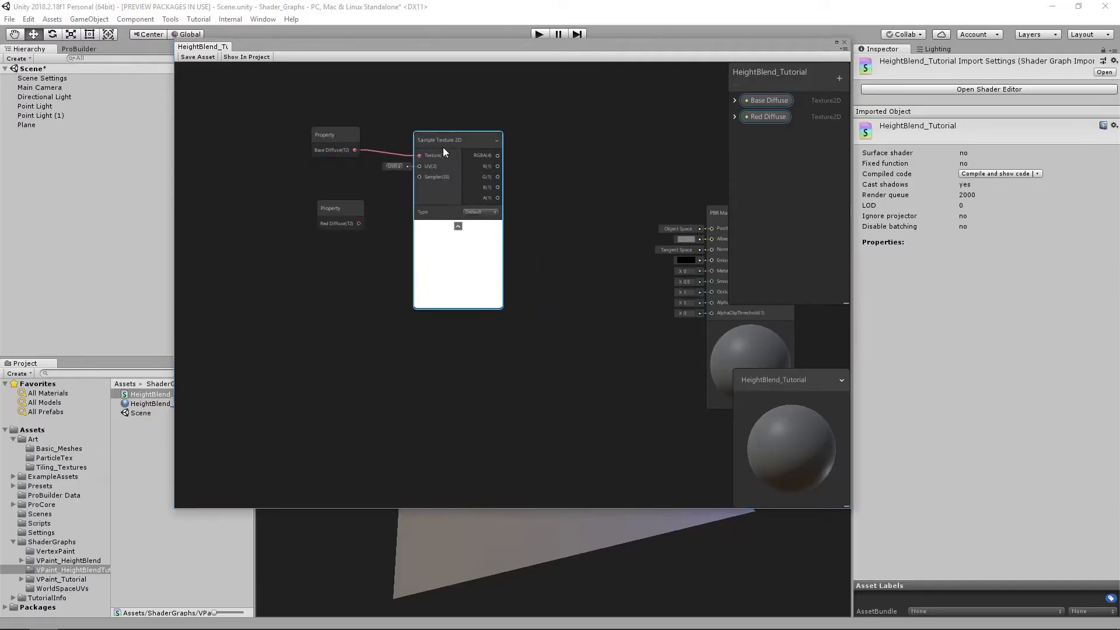
middle_drag(470, 171, 440, 166)
click(317, 135)
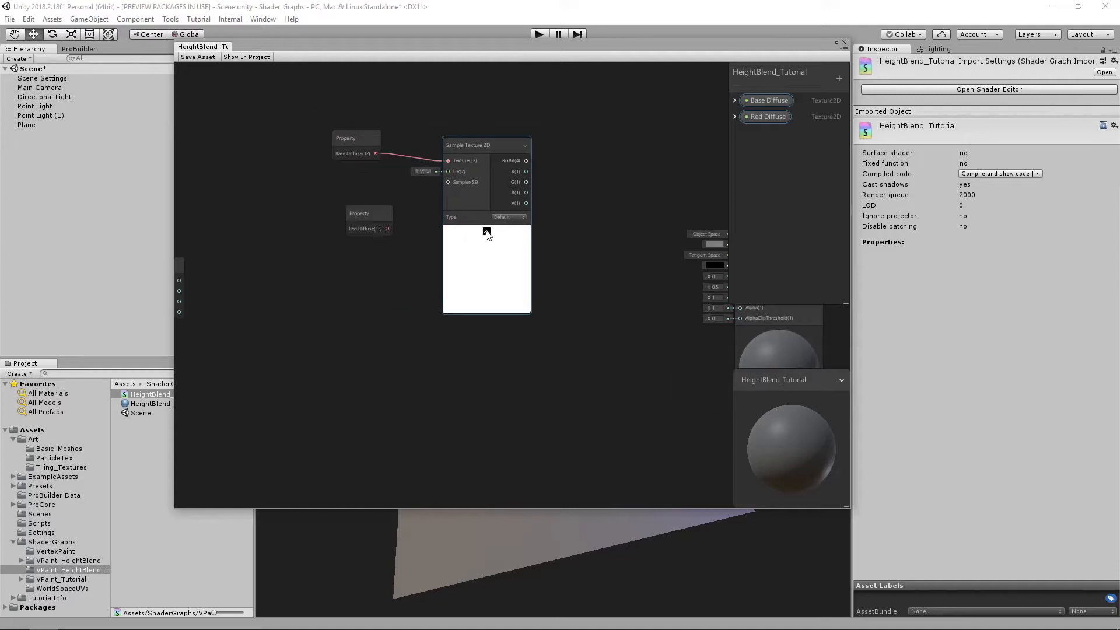
- Collapse the sampler's preview, duplicate the Sample Texture 2D node below it, and connect Red Diffuse to the copy's Texture input
click(487, 231)
click(483, 154)
key(ctrl+d)
drag(496, 186, 495, 287)
drag(359, 215, 491, 258)
- Move the Vertex Color and Split nodes together to a lower position, clear of the texture property nodes
scroll(482, 263, down, 2)
middle_drag(329, 262, 474, 255)
drag(201, 196, 326, 276)
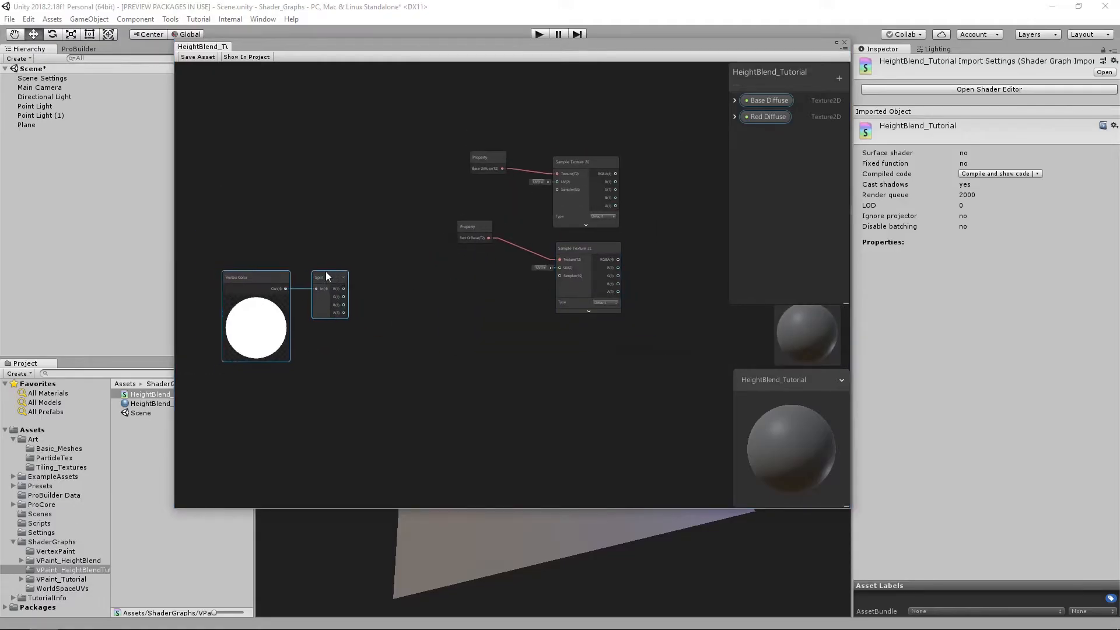
middle_drag(393, 290, 337, 275)
click(339, 276)
- Add a Lerp node beyond the texture samplers and connect the Split node's R output to its T input
scroll(362, 281, up, 2)
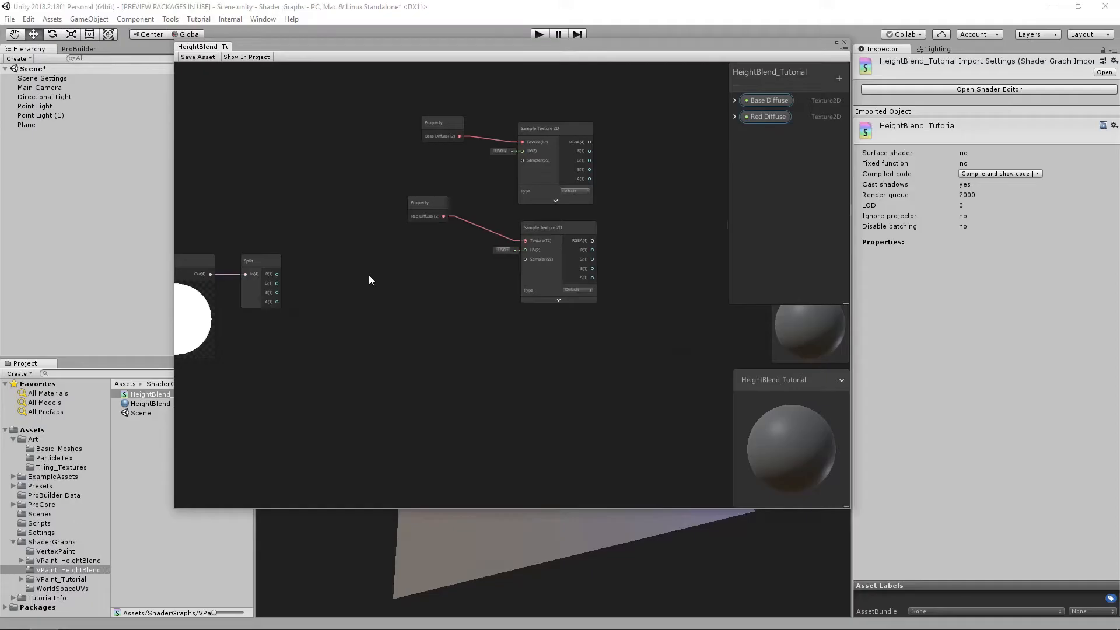
key(space)
text(lerp)
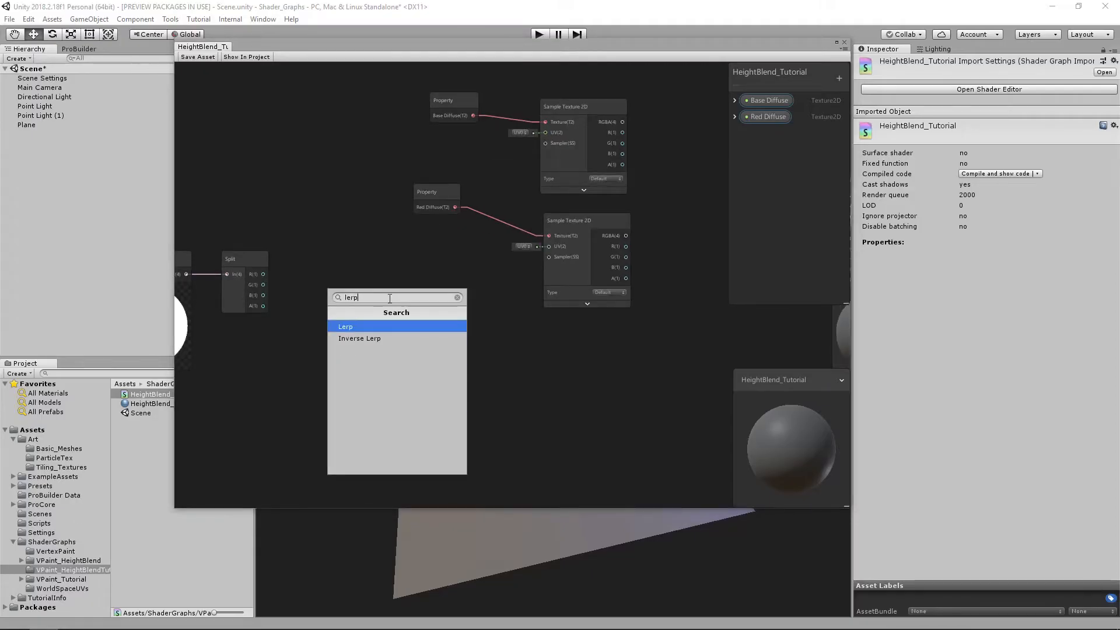
click(366, 326)
drag(437, 308, 477, 306)
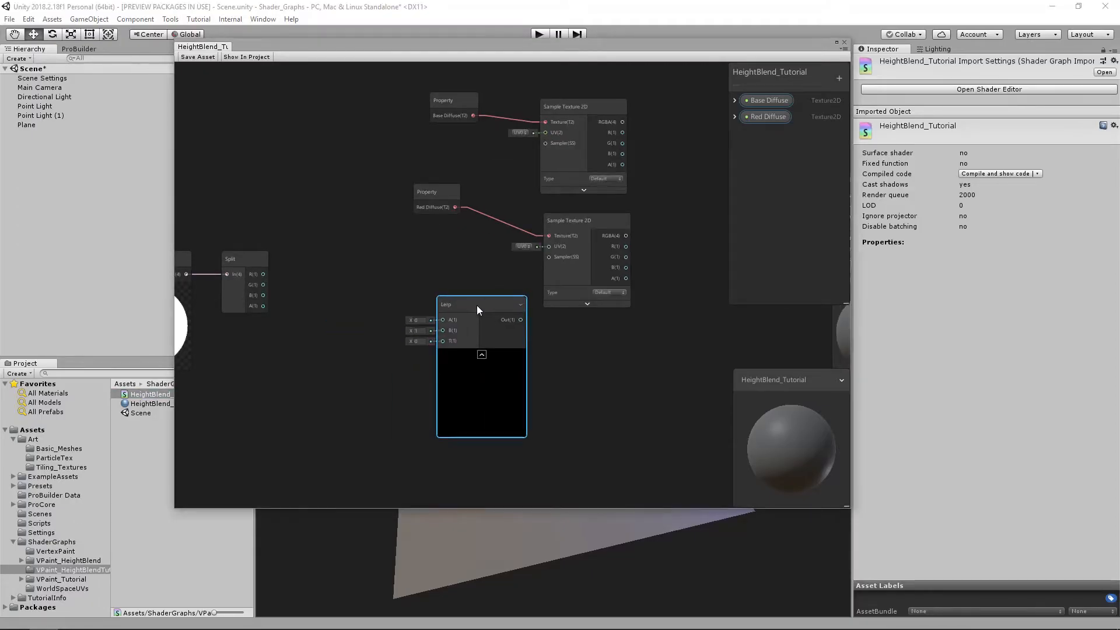
drag(265, 274, 713, 316)
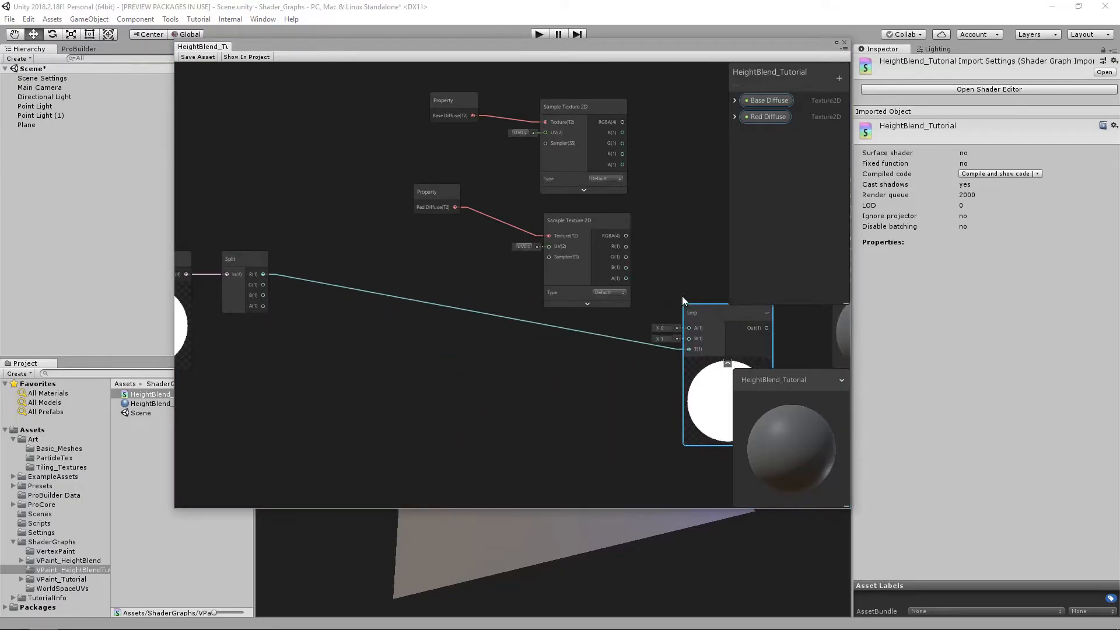
- Move the texture property and sampler nodes as a group above the Split node, and bring the Lerp node closer to them
middle_drag(682, 296, 569, 332)
scroll(432, 251, down, 2)
drag(302, 143, 483, 294)
drag(470, 187, 360, 139)
drag(558, 347, 490, 286)
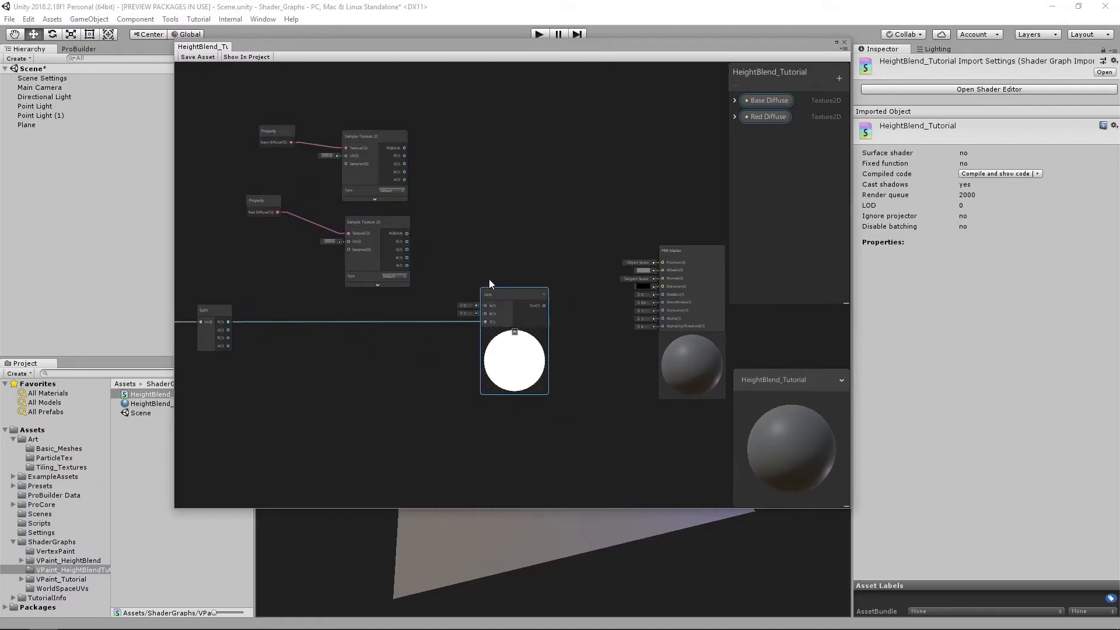
- Connect the Base Diffuse sampler's RGBA output to Lerp input A and the Red Diffuse sampler's RGBA output to input B
scroll(484, 245, up, 5)
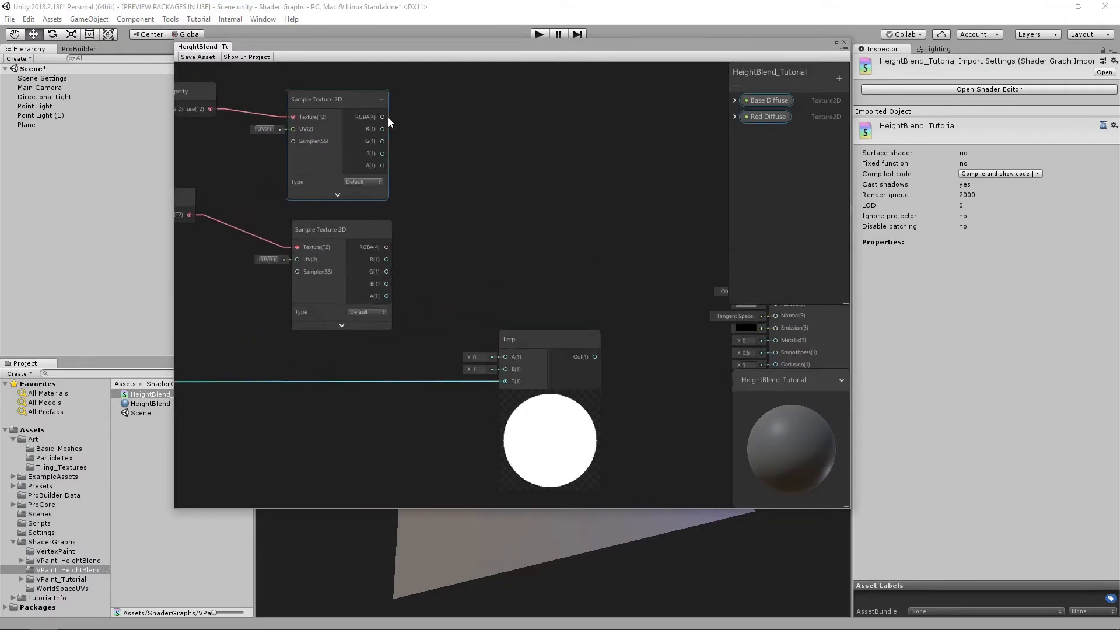
drag(384, 116, 503, 356)
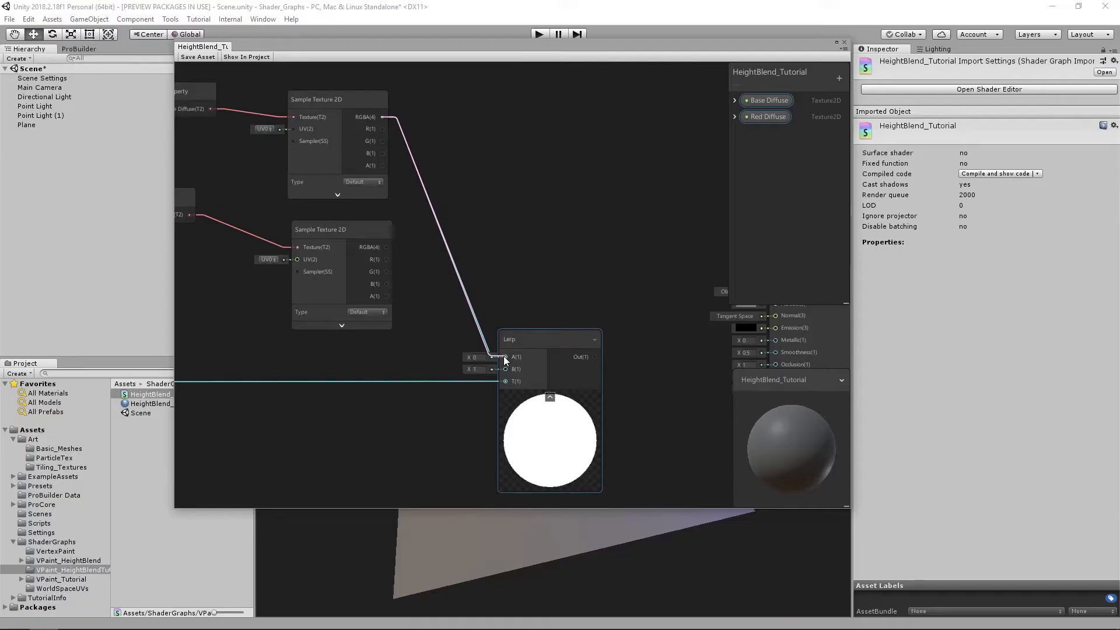
middle_drag(285, 172, 414, 199)
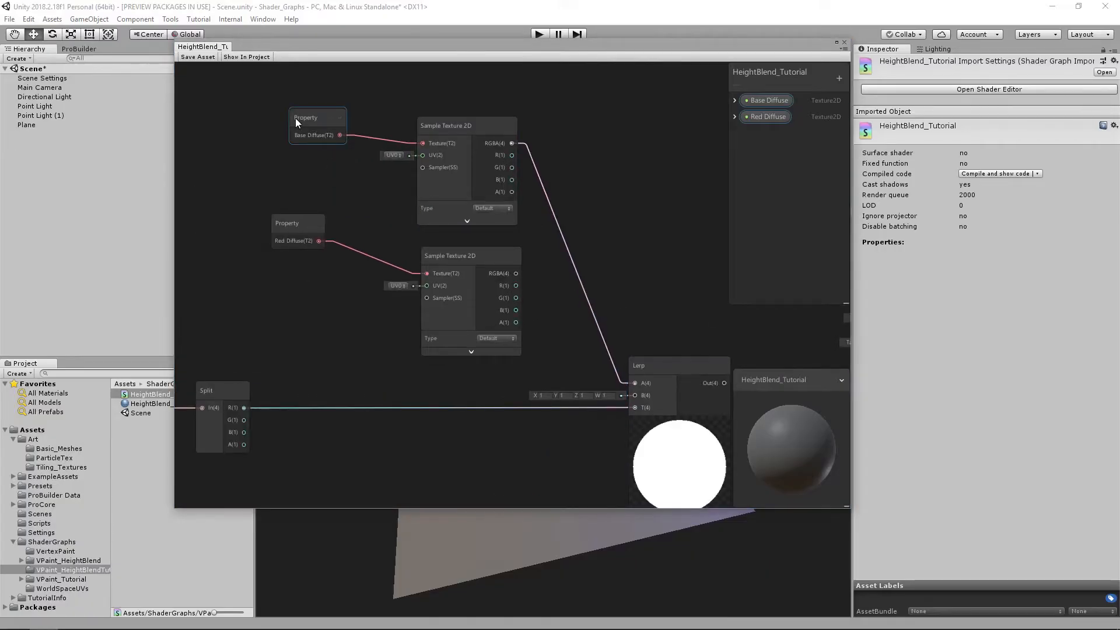
middle_drag(587, 334, 513, 285)
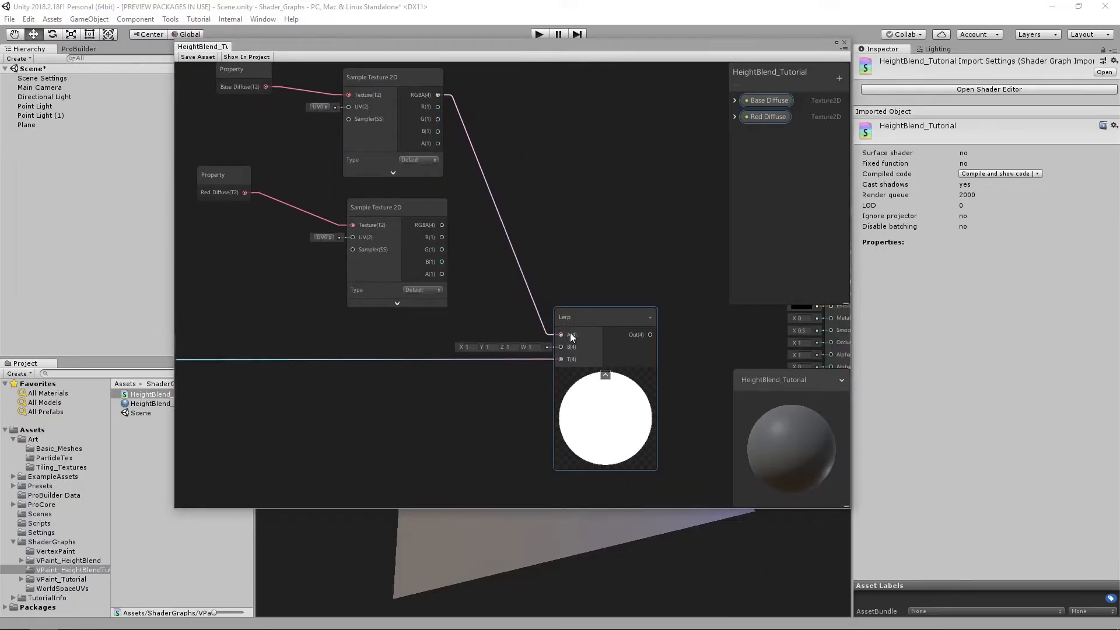
middle_drag(549, 329, 531, 313)
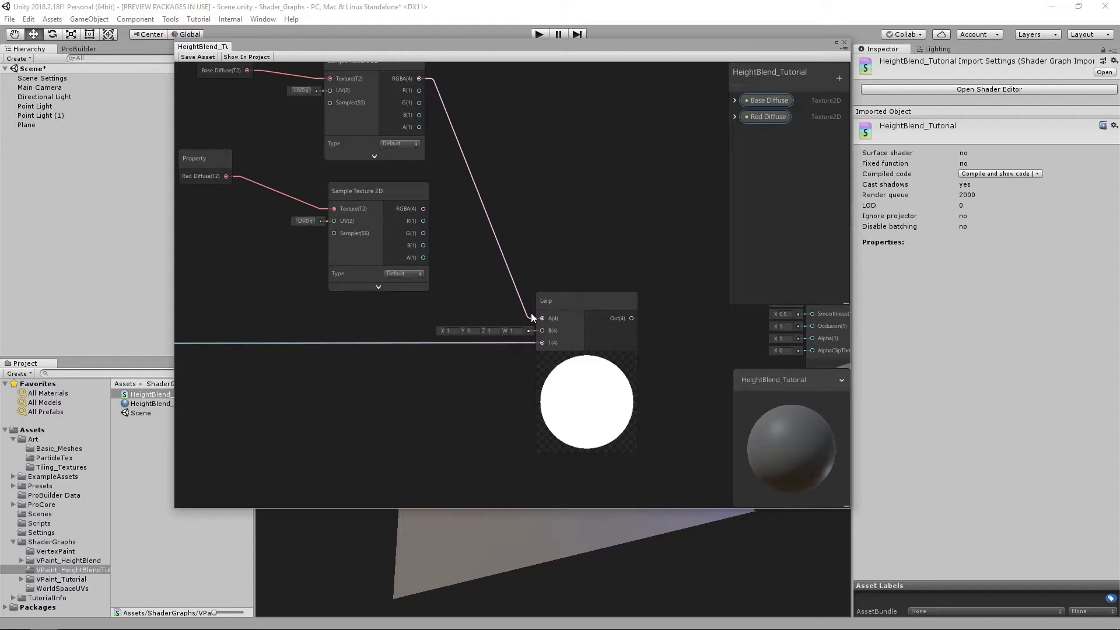
drag(423, 208, 541, 331)
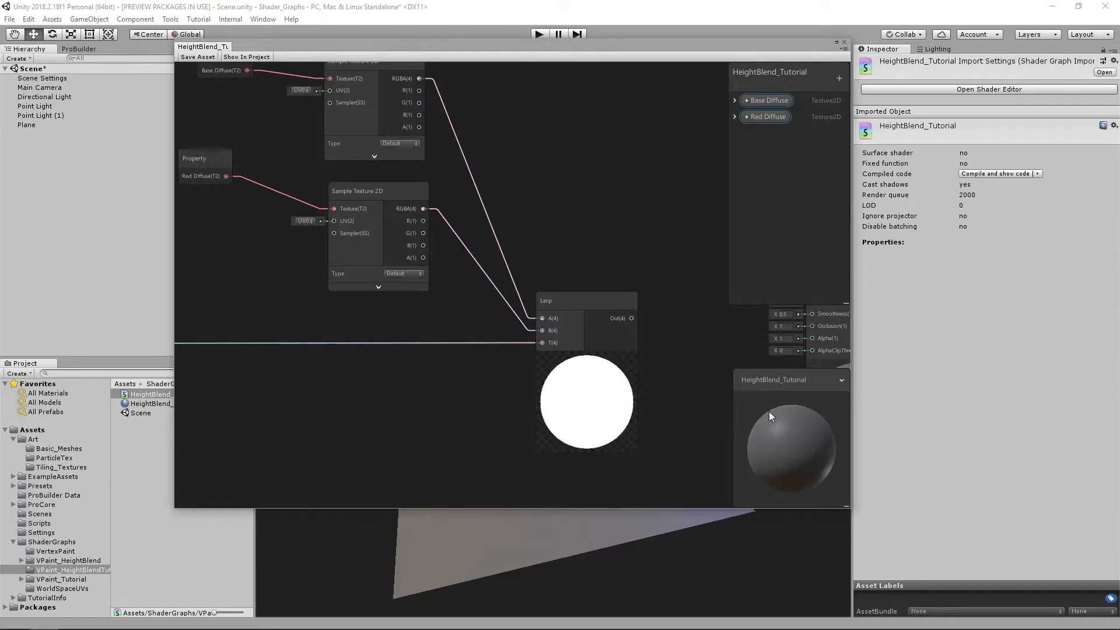
- Tidy the graph by moving the Base Diffuse and Red Diffuse property nodes close to their Sample Texture 2D nodes
drag(597, 307, 601, 304)
middle_drag(544, 320, 592, 323)
middle_drag(403, 340, 521, 337)
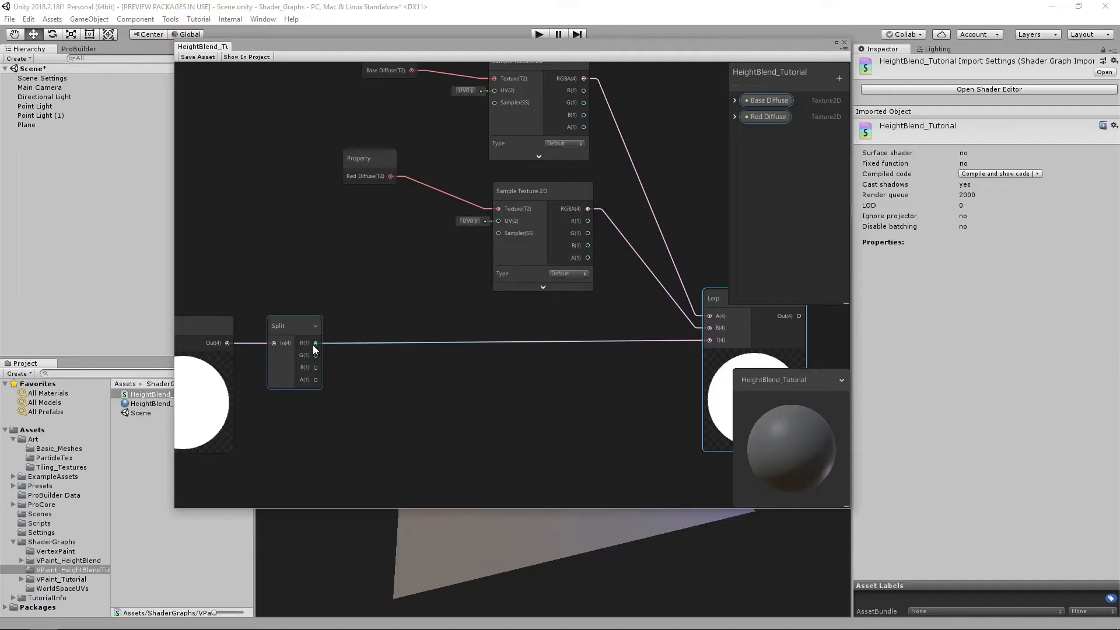
middle_drag(660, 343, 550, 346)
middle_drag(600, 320, 593, 352)
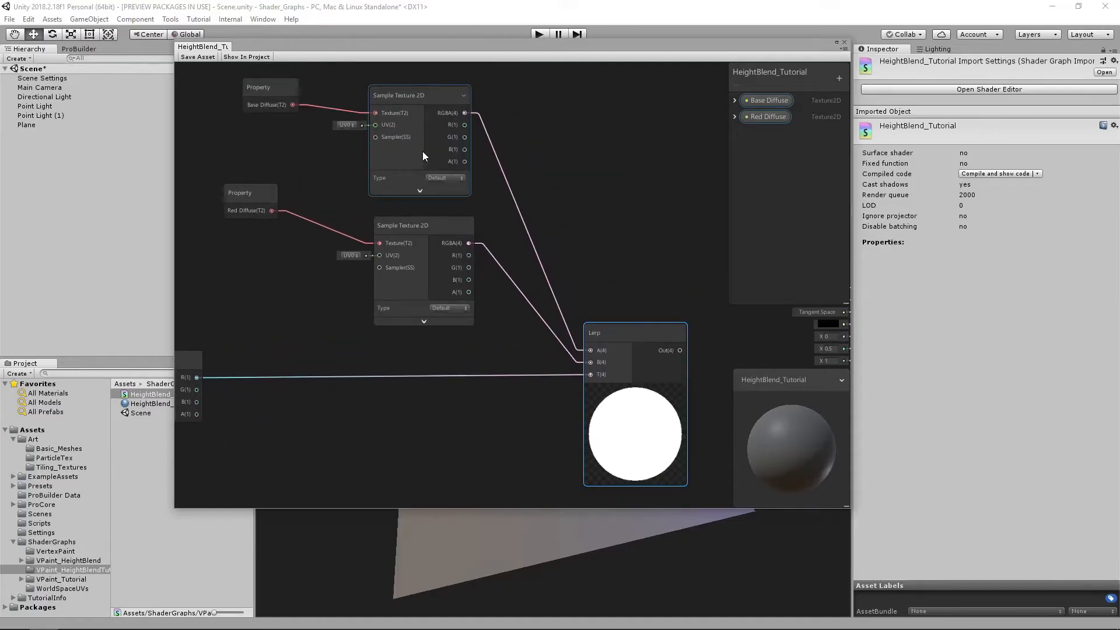
drag(219, 87, 414, 153)
drag(423, 107, 415, 142)
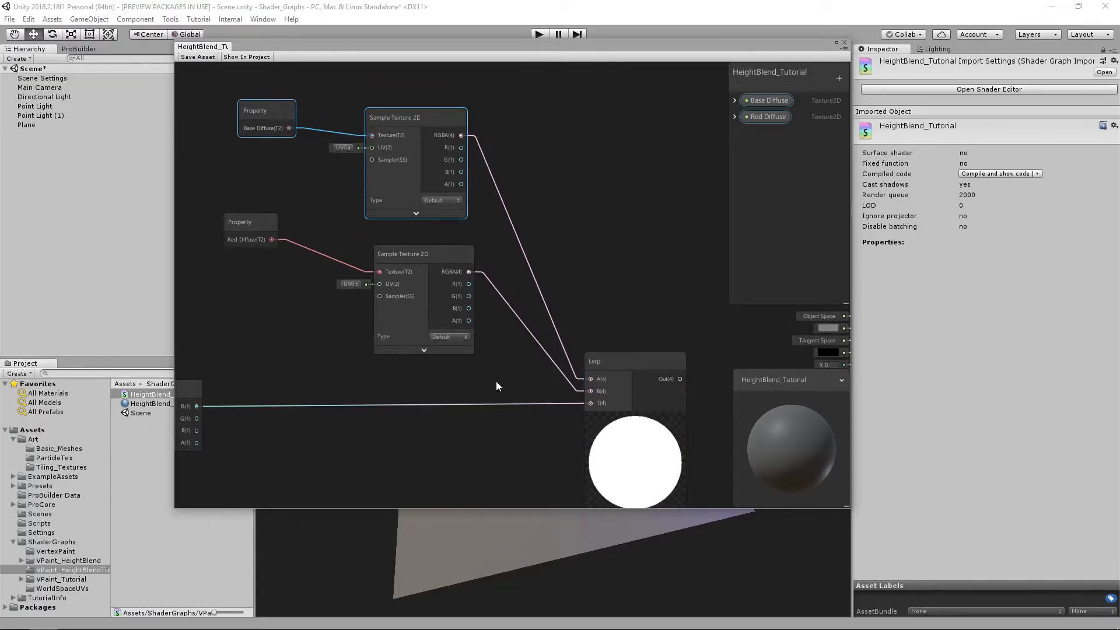
drag(251, 219, 313, 248)
drag(273, 112, 307, 129)
drag(213, 103, 418, 252)
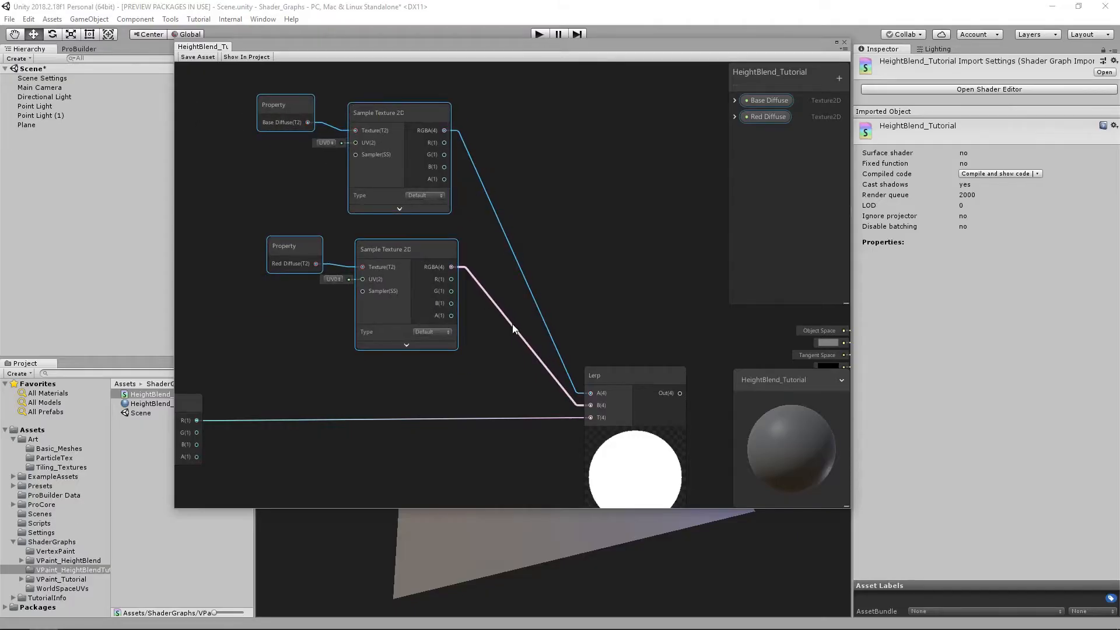
scroll(512, 328, down, 3)
middle_drag(476, 279, 516, 260)
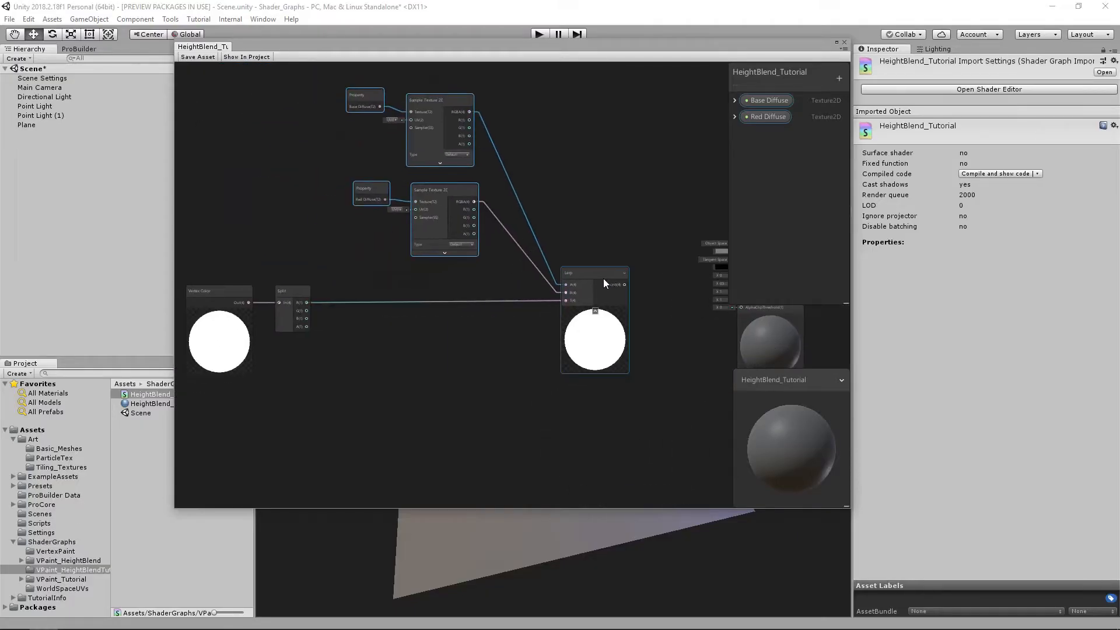
- Connect the Lerp node's output to the PBR Master's Albedo input and save the shader asset
middle_drag(604, 279, 489, 263)
scroll(533, 269, up, 1)
drag(636, 232, 636, 232)
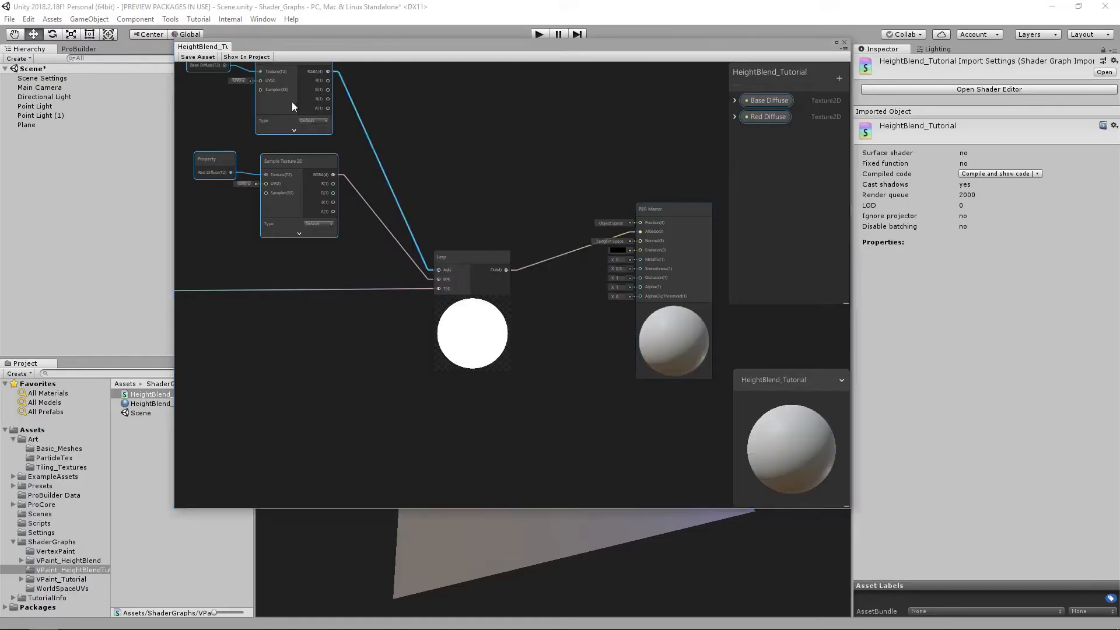
click(203, 56)
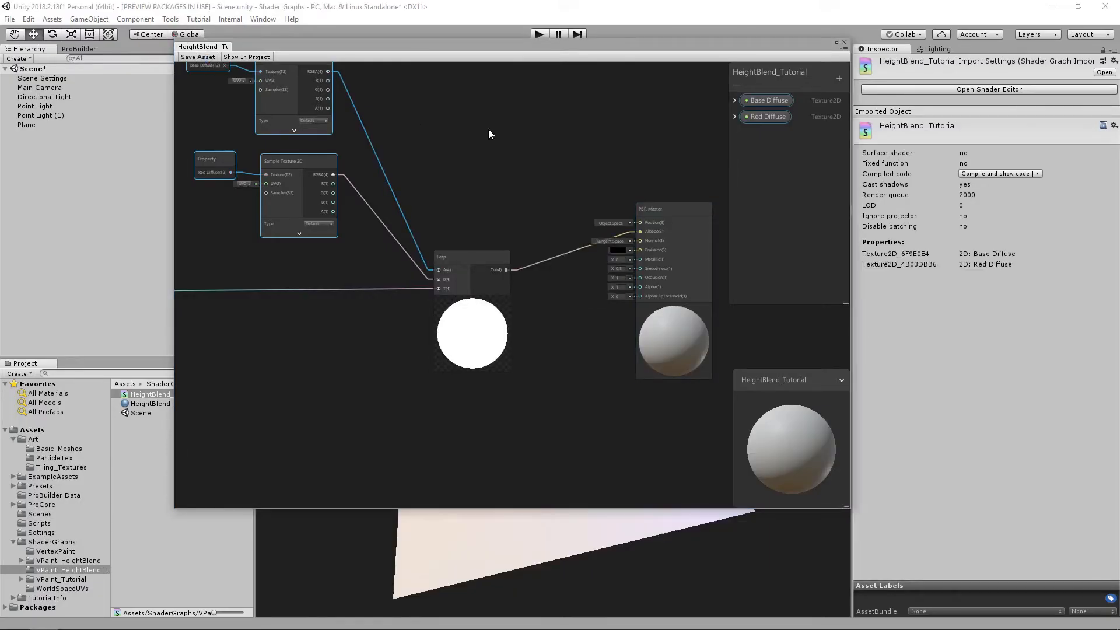
- Shrink the shader graph window, dock it beside the Game view above the Scene view, and enlarge its area
middle_drag(555, 410, 518, 406)
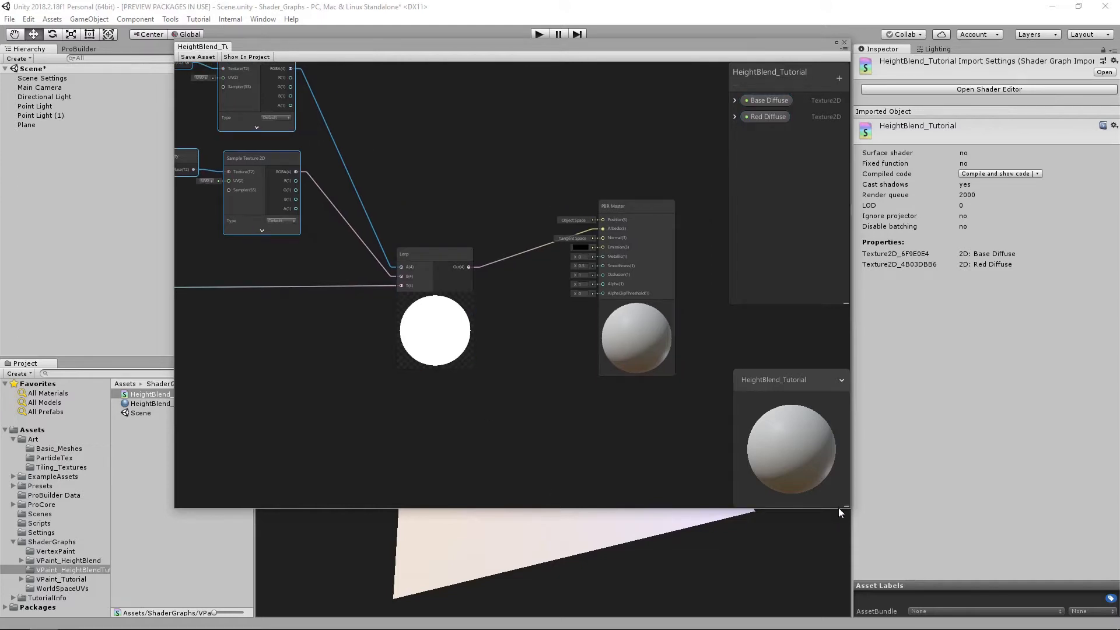
drag(838, 507, 680, 297)
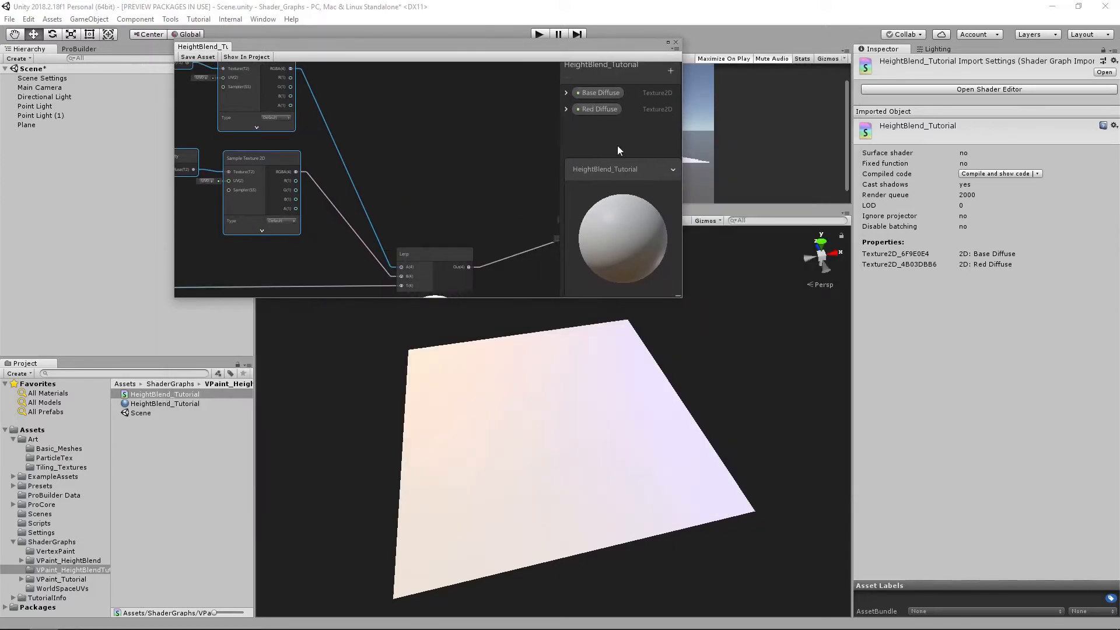
drag(281, 50, 409, 57)
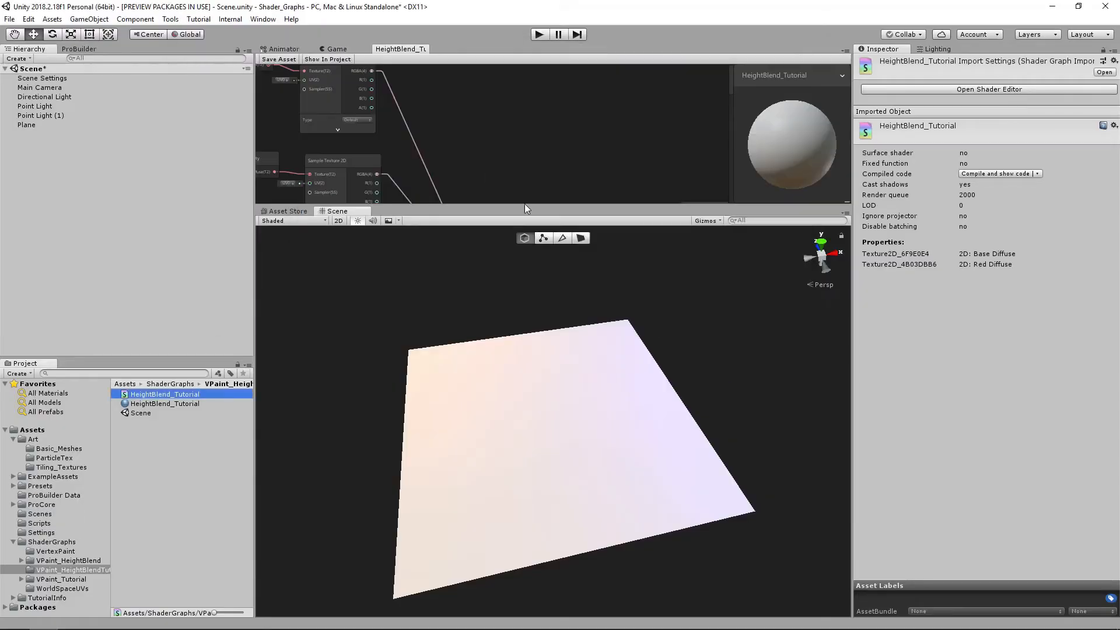
drag(522, 204, 525, 264)
- Assign the TexturesCom_SnowFrosty_3x3_1K_albedo texture to Base Diffuse in the plane's HeightBlend_Tutorial material
click(538, 448)
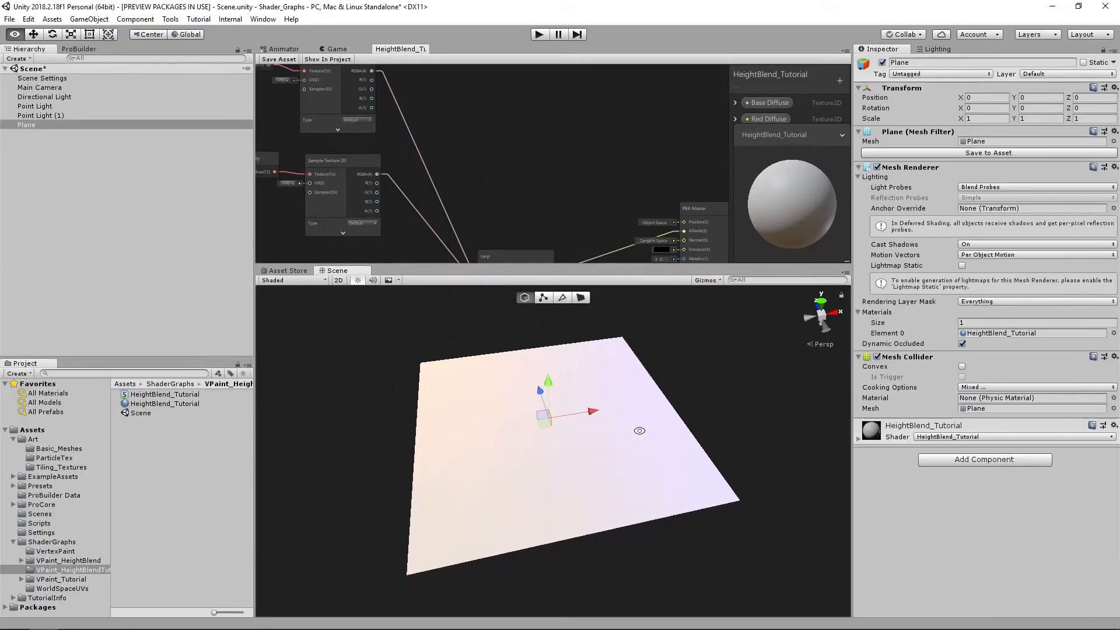
click(870, 440)
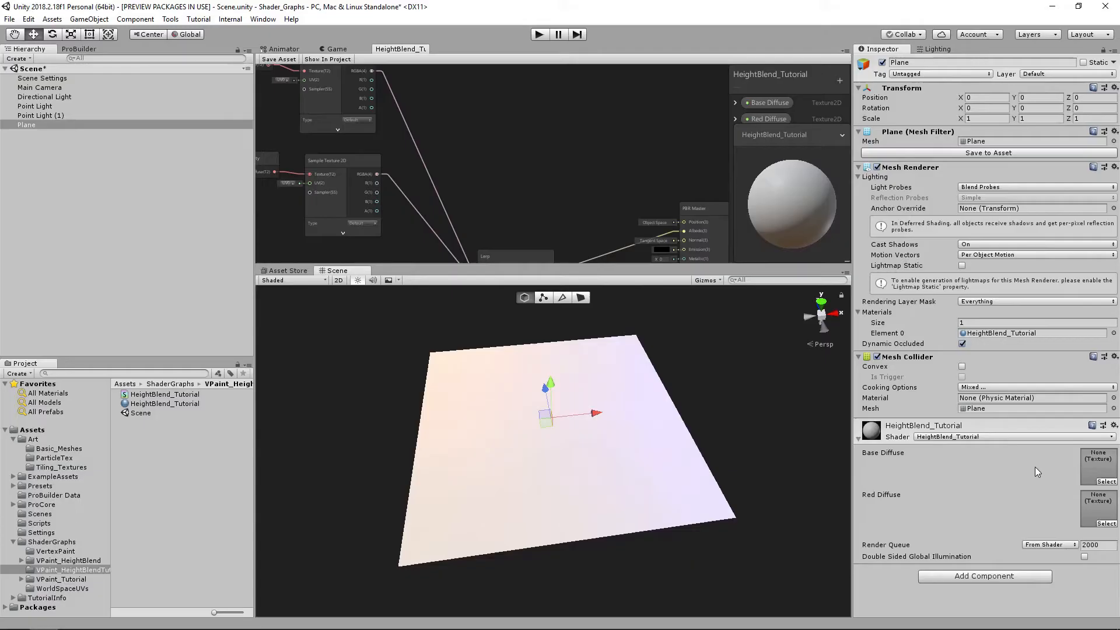
click(1106, 482)
text(sn)
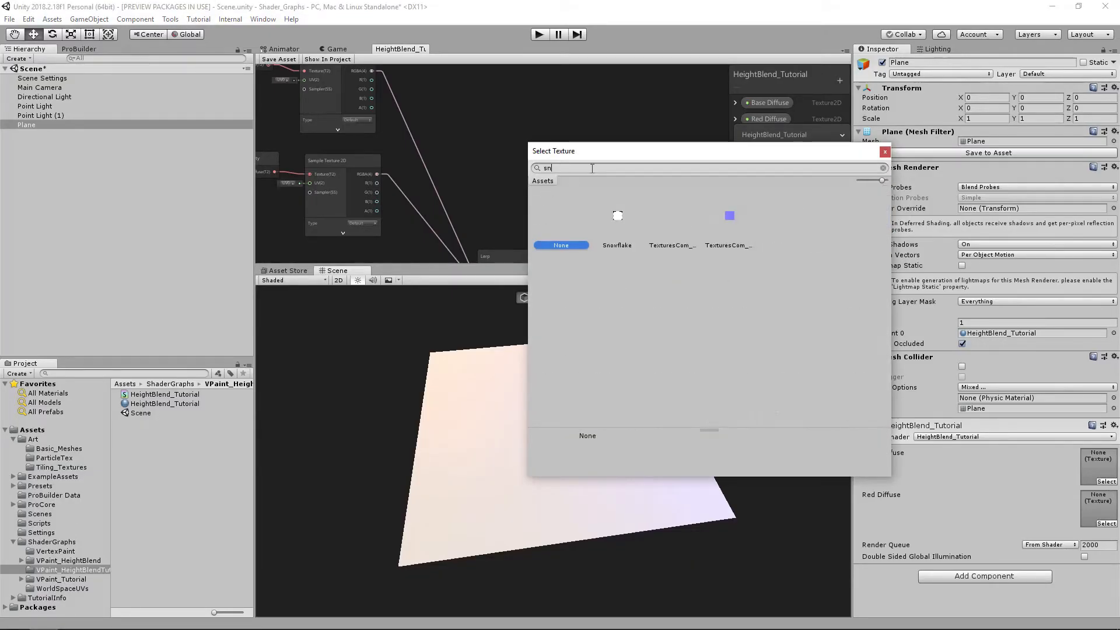
text(ow)
click(682, 219)
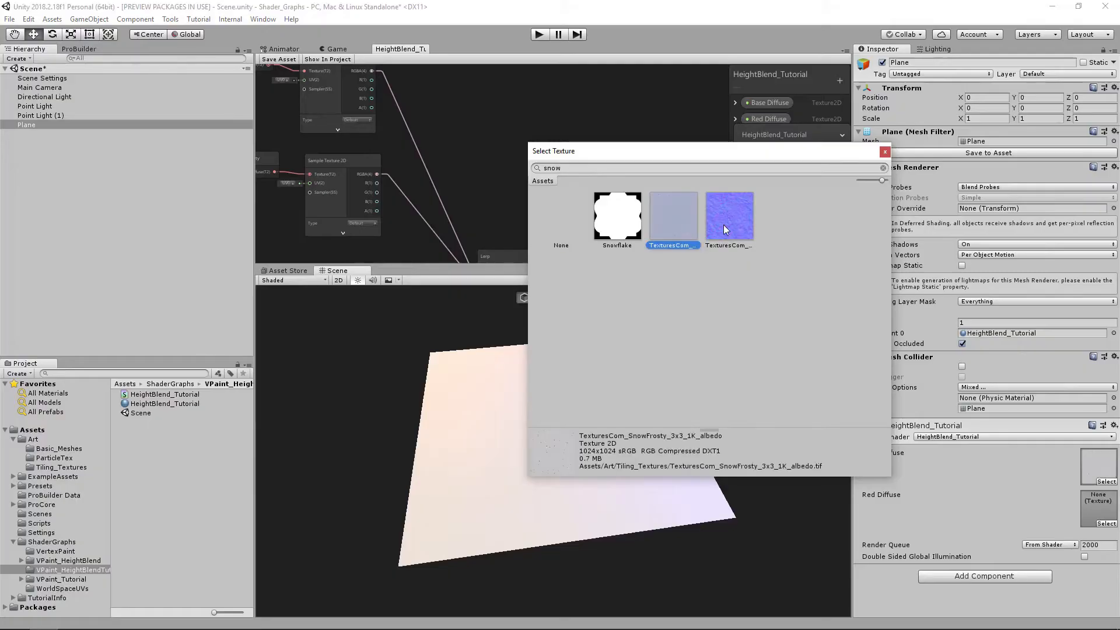
double_click(676, 223)
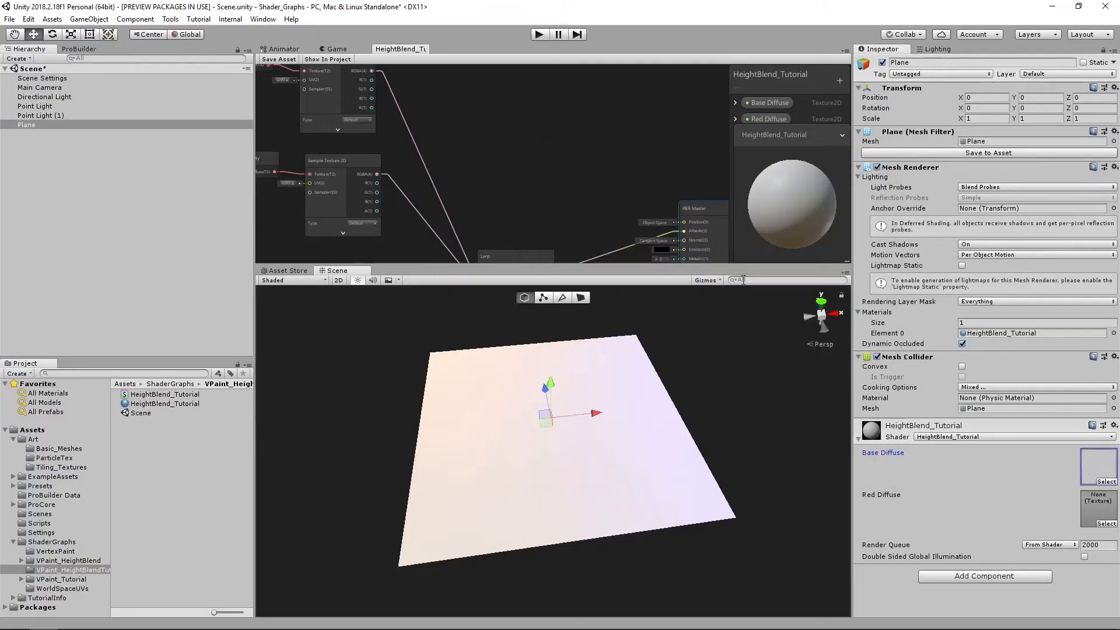
- Assign the FloorTile base texture to the Red Diffuse slot of the plane's material
click(1107, 523)
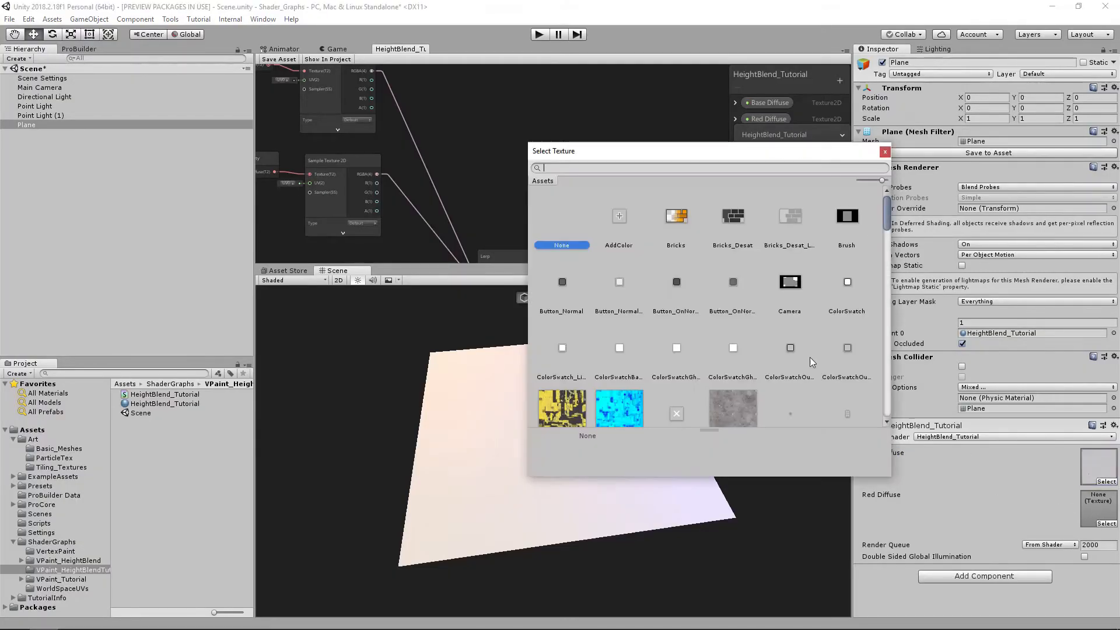
text(floor)
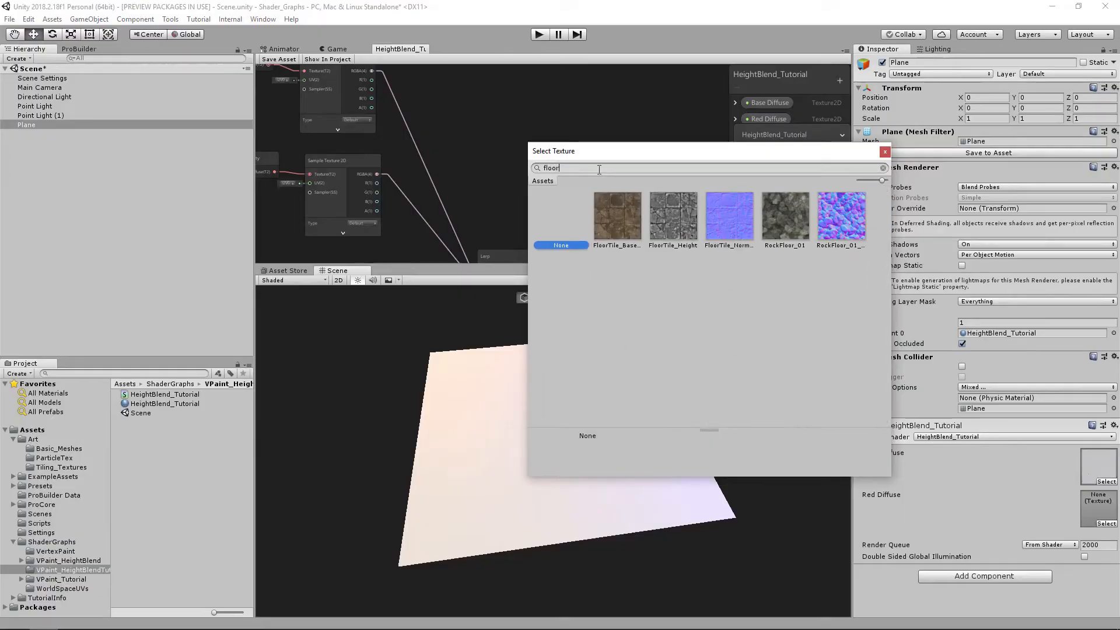
double_click(616, 225)
middle_drag(663, 424, 628, 430)
middle_drag(628, 430, 729, 422)
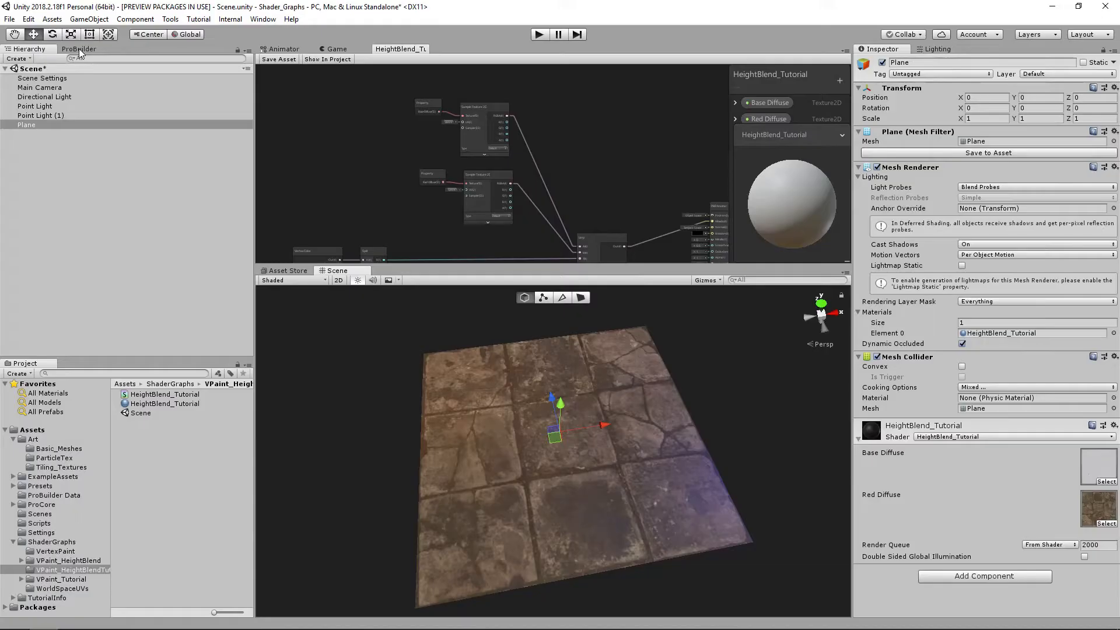
- Convert the plane into an editable ProBuilder mesh with ProBuilderize
click(78, 49)
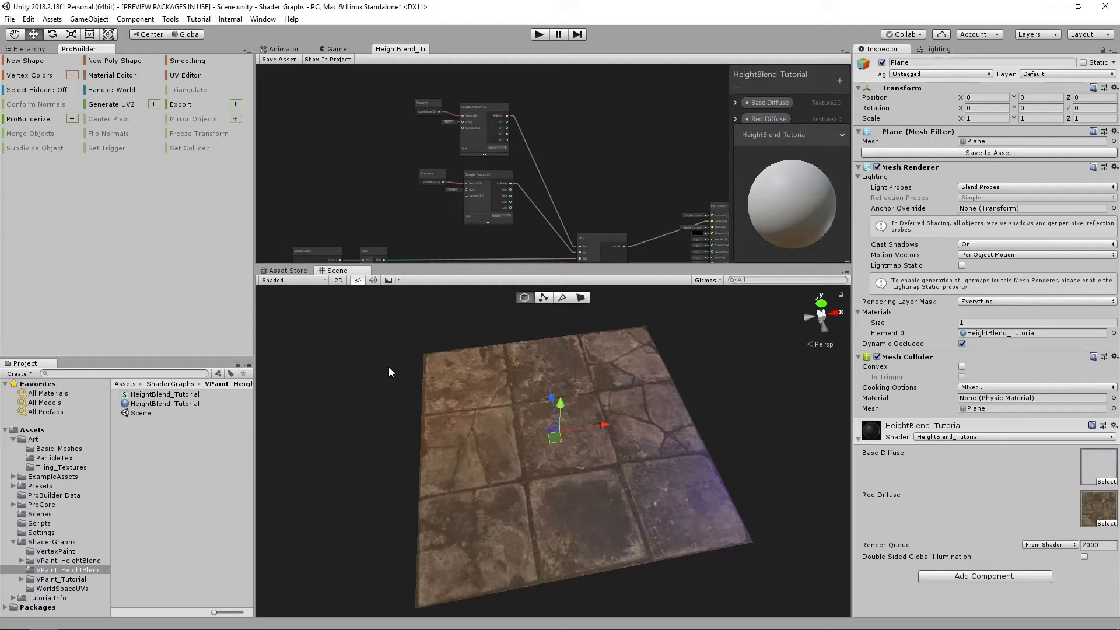
middle_drag(562, 419, 568, 416)
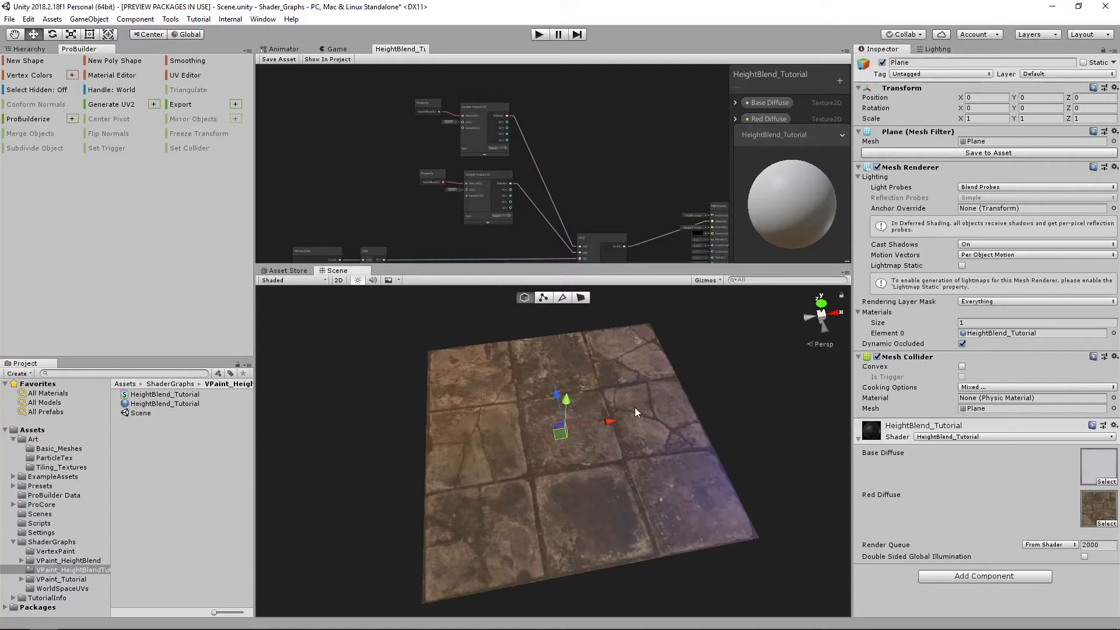
click(34, 118)
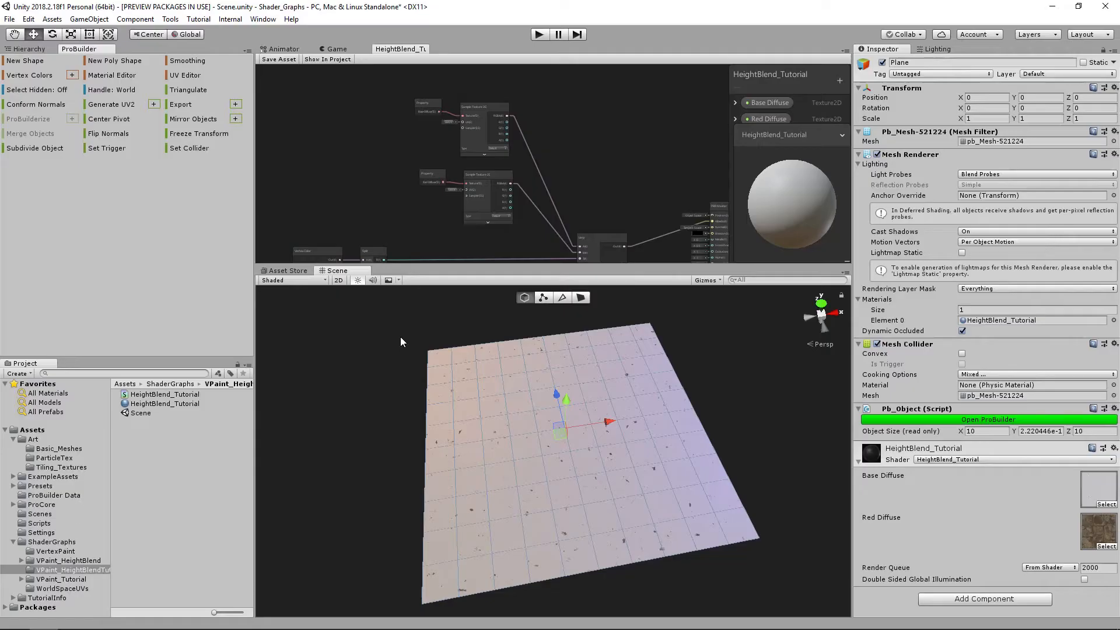
alt+drag(560, 380, 672, 410)
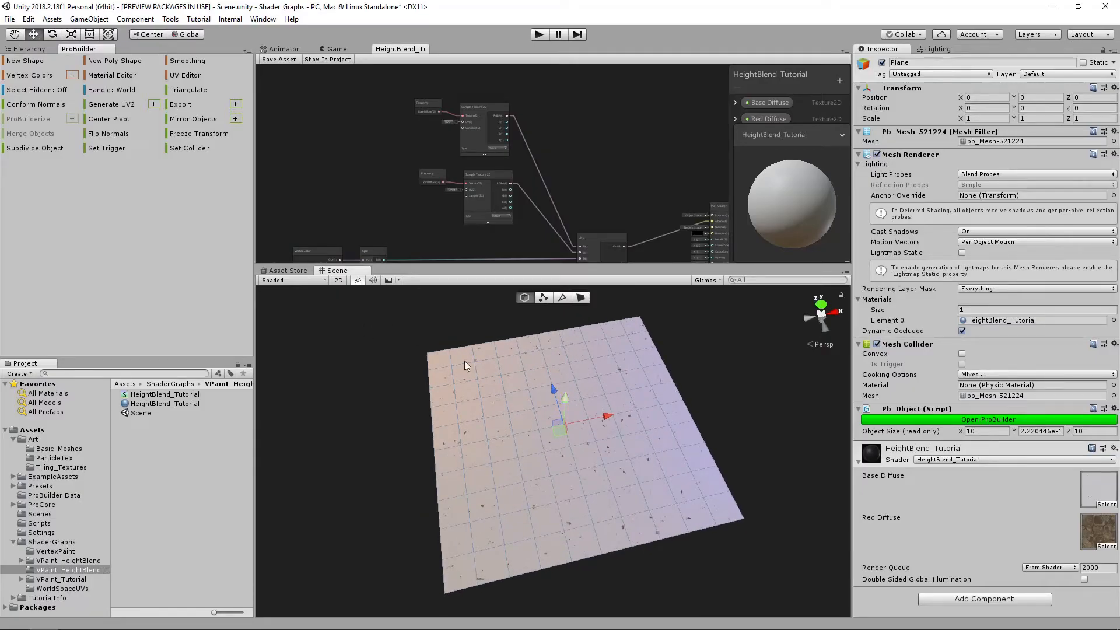
alt+drag(509, 430, 494, 480)
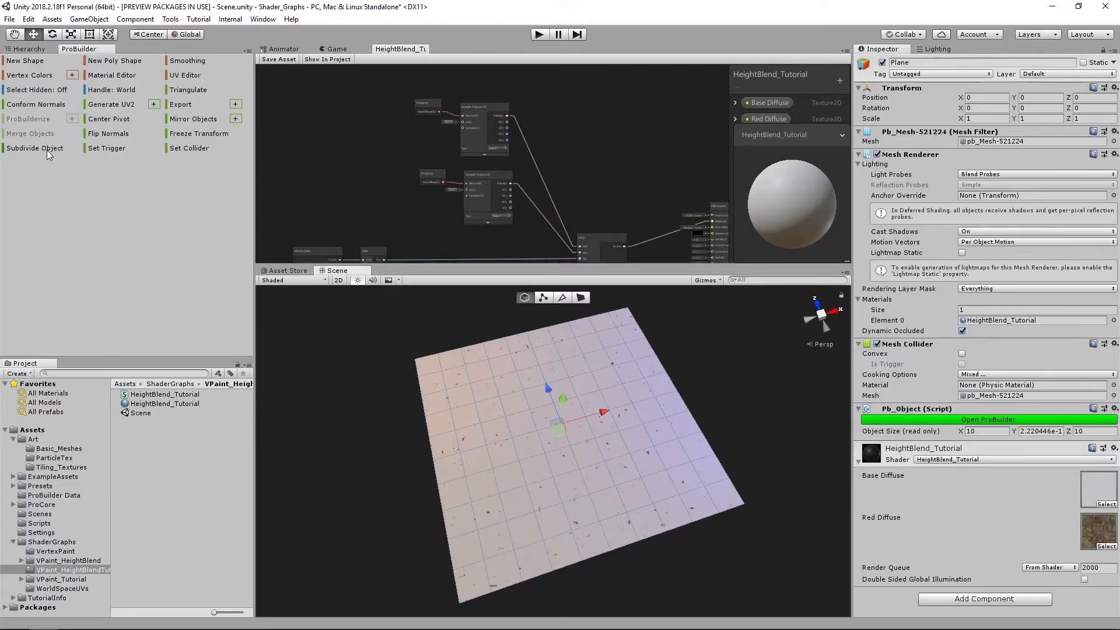
alt+drag(505, 449, 603, 418)
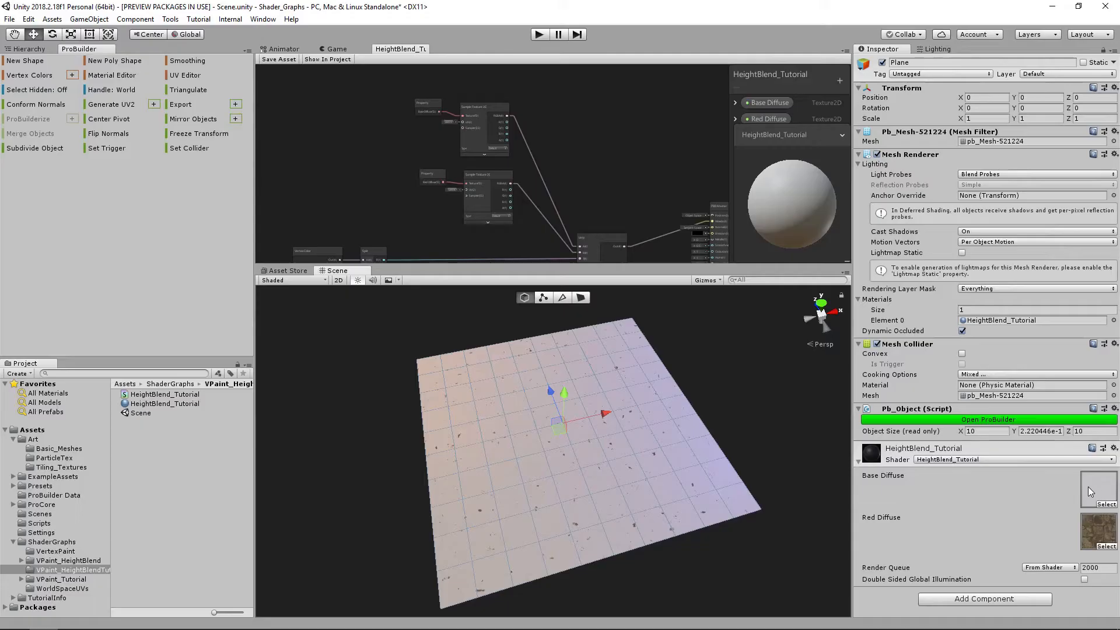
- Start ProBuilder vertex colour painting and paint one side of the plane with the Red brush at size 2.31
click(37, 76)
drag(164, 186, 144, 164)
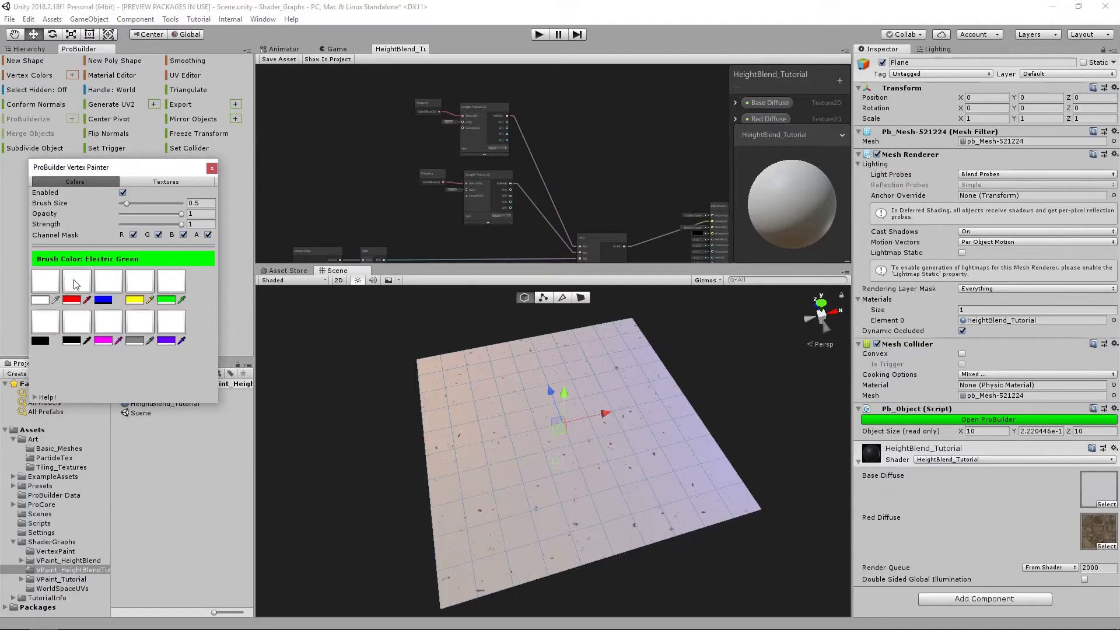
click(69, 287)
alt+drag(538, 428, 555, 442)
drag(129, 204, 149, 208)
mouse_move(490, 385)
mouse_down()
mouse_move(450, 351)
mouse_move(474, 417)
mouse_move(459, 483)
mouse_move(452, 339)
mouse_move(492, 332)
mouse_move(463, 445)
mouse_move(461, 534)
mouse_move(531, 338)
mouse_move(450, 525)
mouse_move(486, 356)
mouse_up()
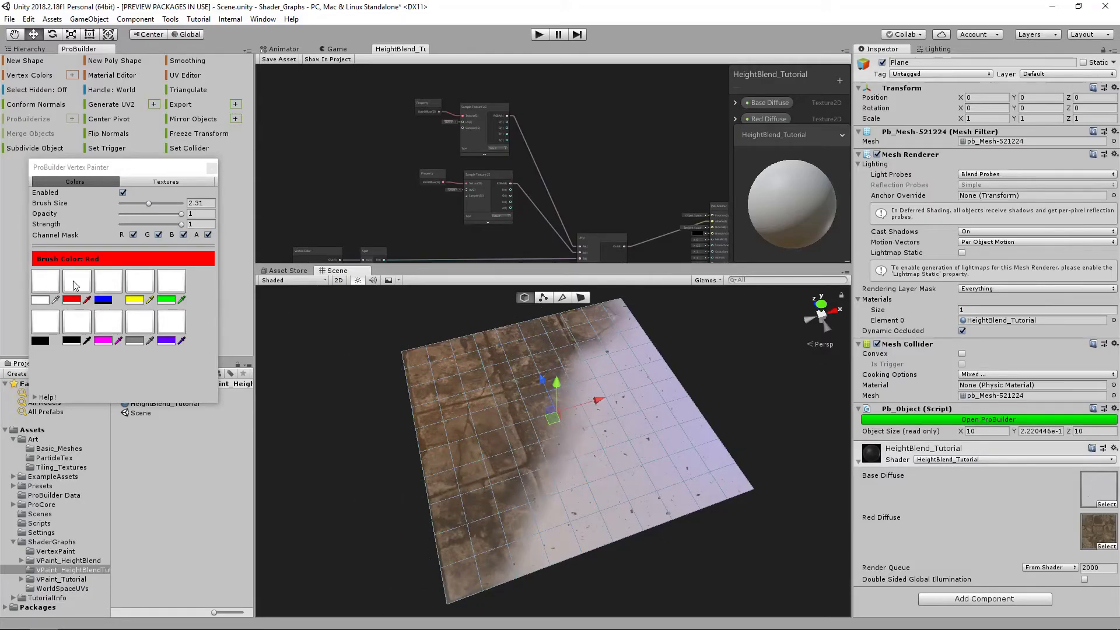
- Check the Red brush swatch's RGB values and inspect the transition between the two textures on the plane
click(72, 300)
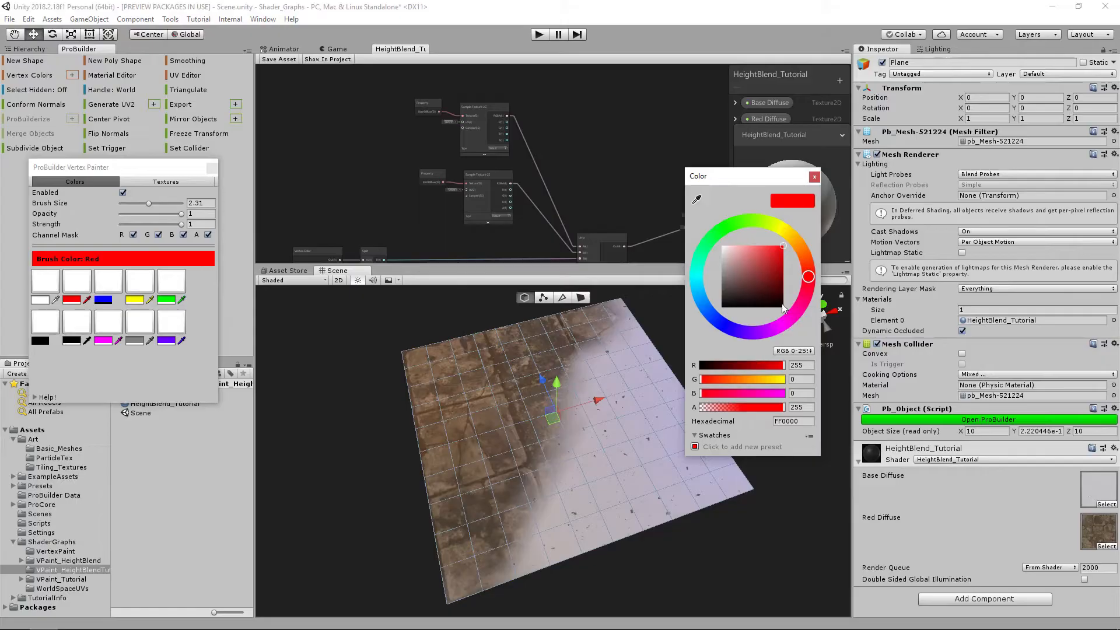
click(814, 177)
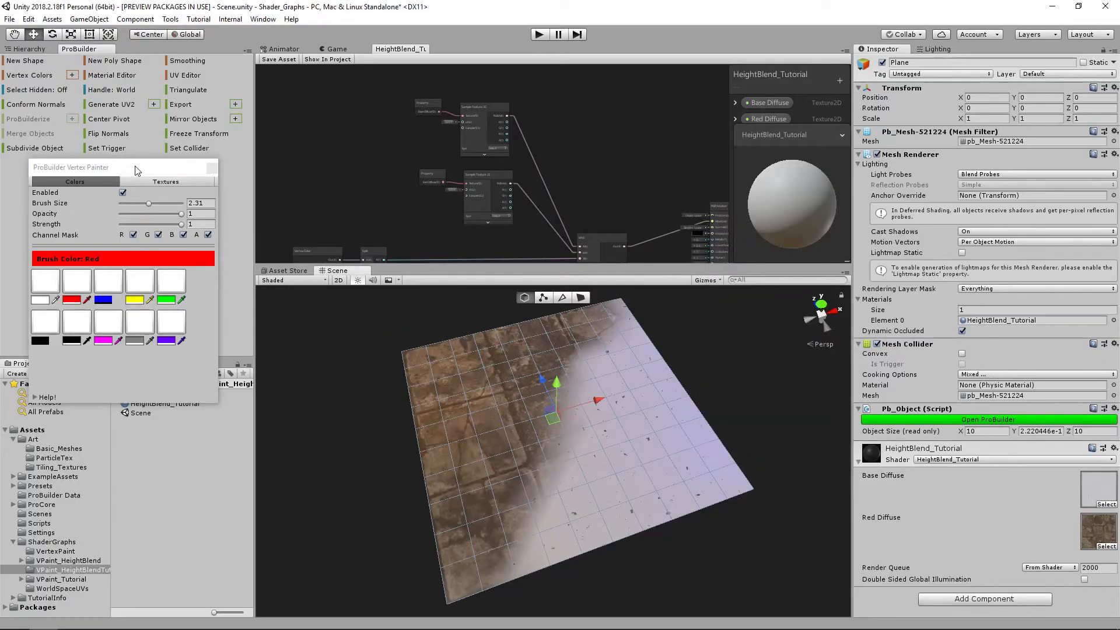
drag(137, 170, 150, 179)
mouse_move(555, 320)
alt+mouse_down()
mouse_move(602, 384)
mouse_move(578, 315)
alt+mouse_up()
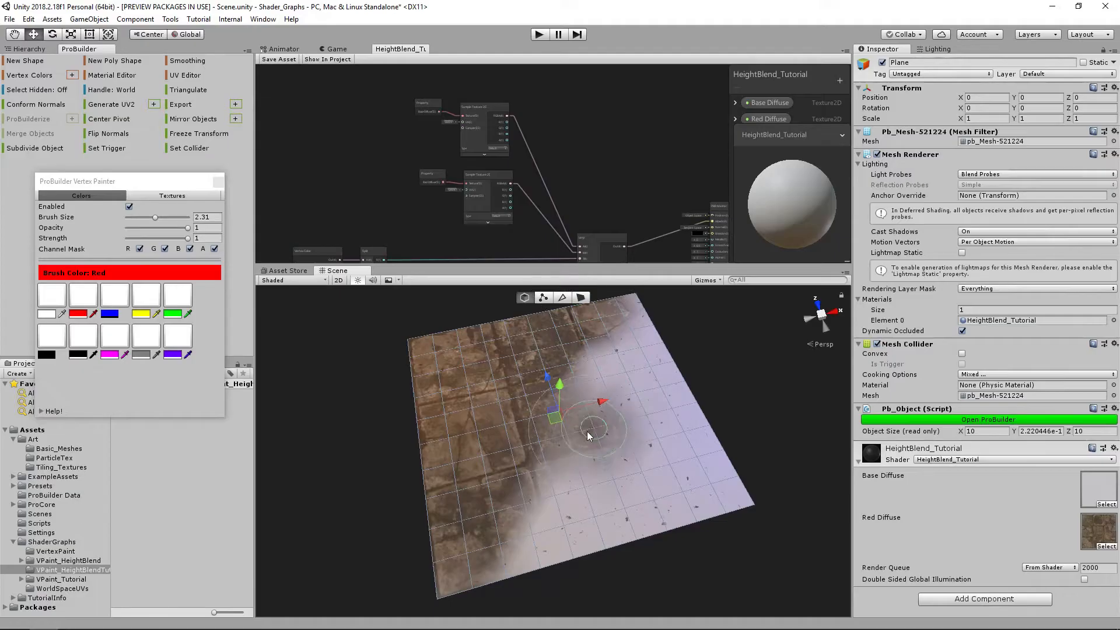
- Close the Vertex Painter, then undock the HeightBlend_Tutorial shader graph and maximize its window
middle_drag(591, 405, 593, 415)
scroll(525, 187, down, 3)
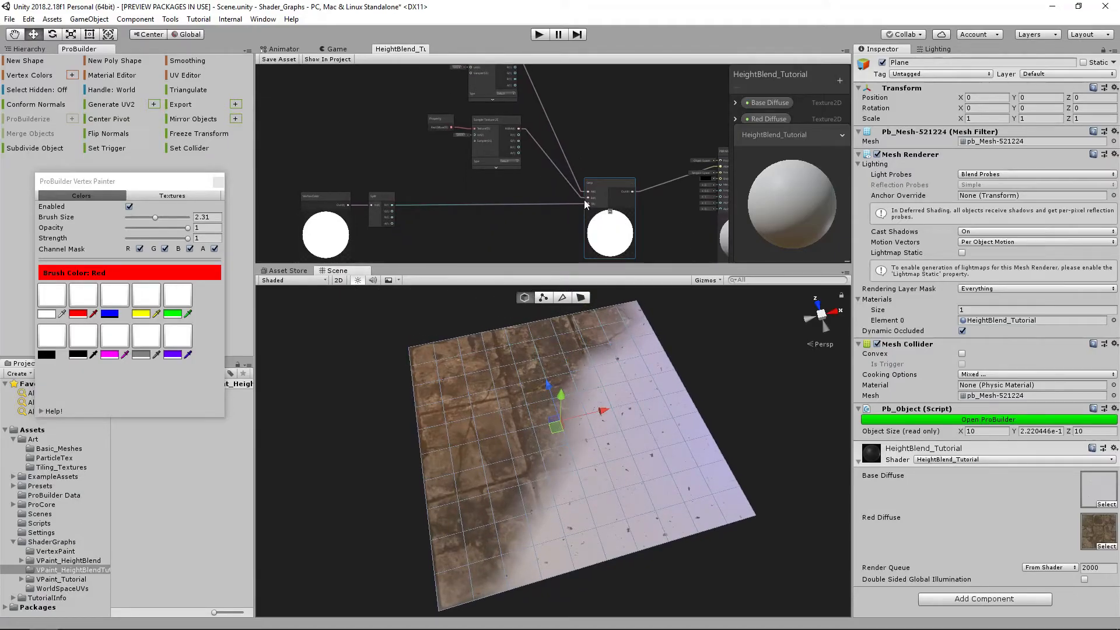
scroll(583, 199, down, 2)
drag(171, 185, 166, 174)
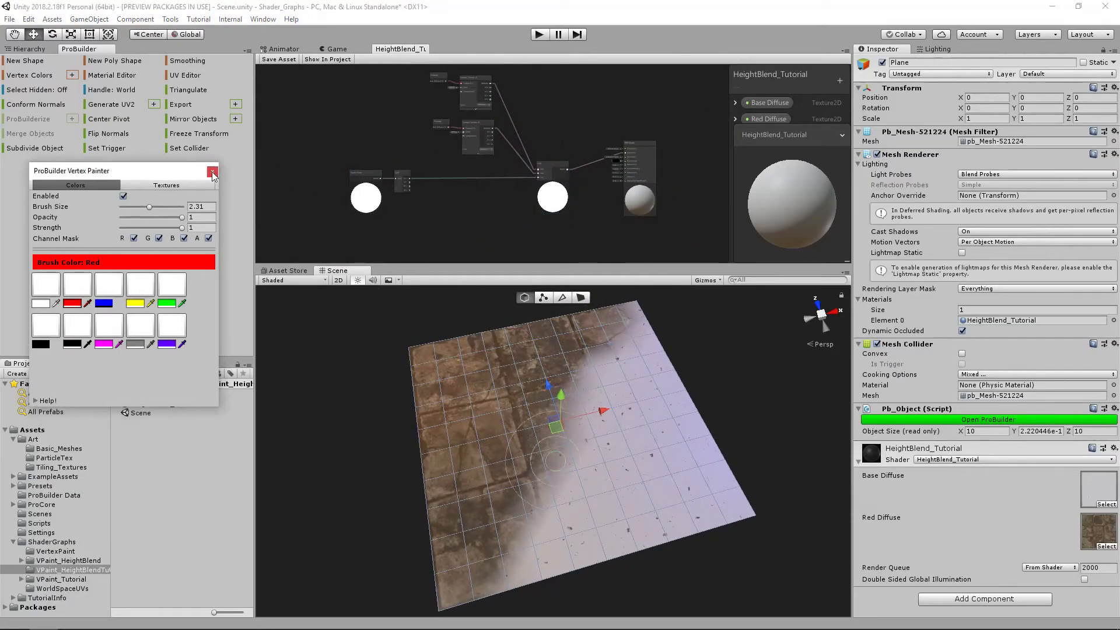
click(212, 172)
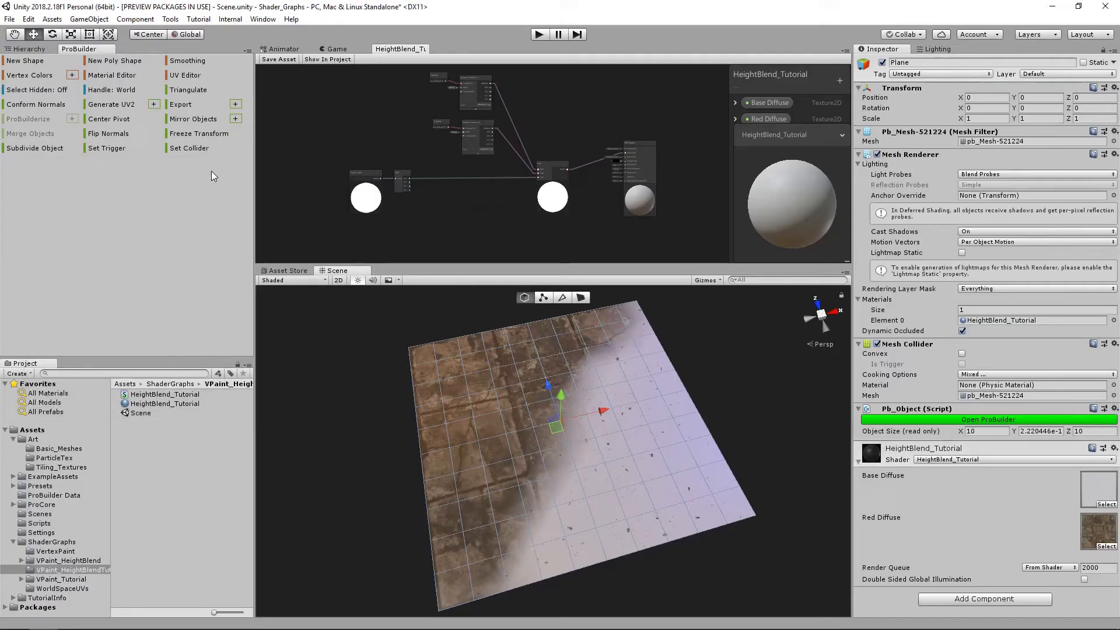
drag(547, 263, 545, 315)
middle_drag(517, 200, 532, 268)
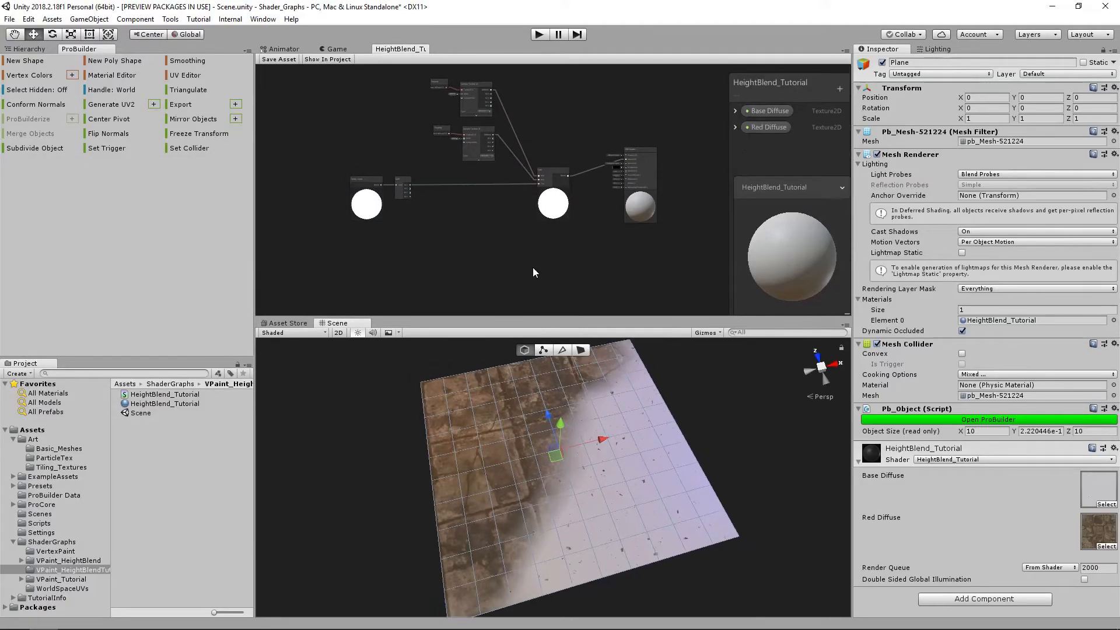
scroll(517, 268, up, 2)
drag(398, 51, 477, 167)
click(761, 28)
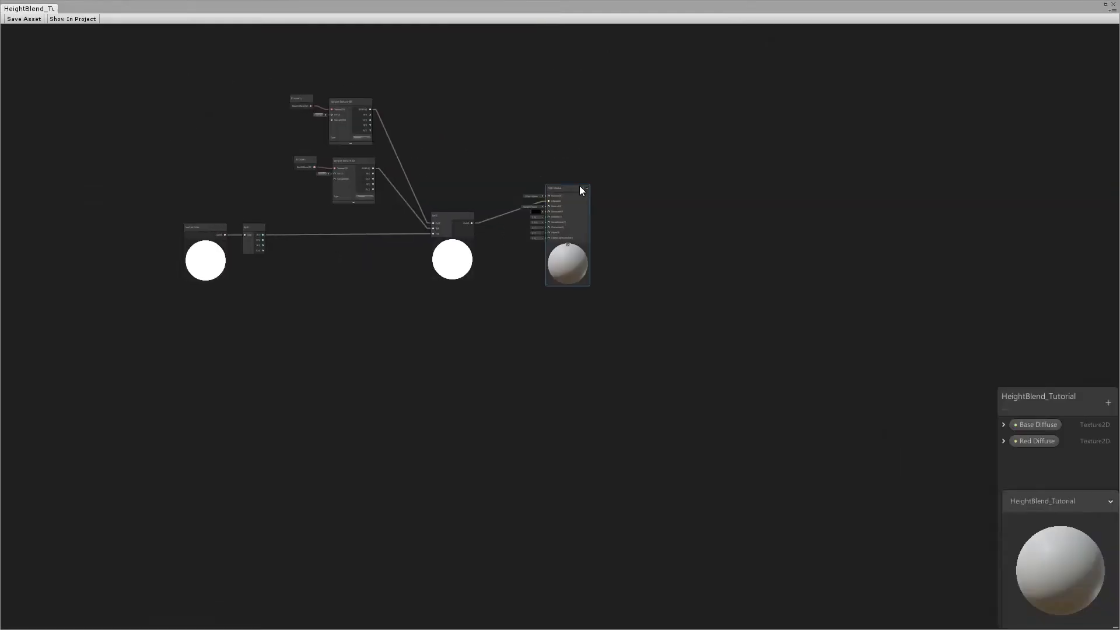
- Move the PBR Master node farther from the Lerp node to make room for more nodes
drag(552, 348, 556, 352)
drag(558, 270, 452, 293)
drag(490, 259, 304, 176)
scroll(249, 306, up, 4)
middle_drag(425, 165, 414, 205)
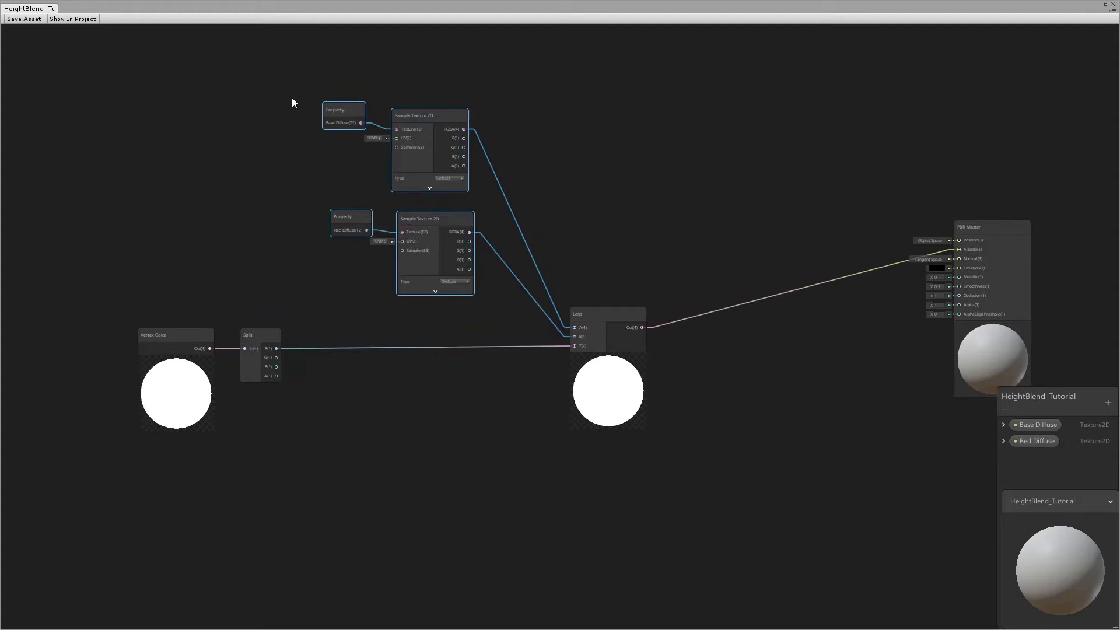
drag(334, 114, 337, 113)
- Duplicate both Sample Texture 2D nodes, place the copies closer to the PBR Master, and move the original texture nodes away from them
drag(382, 87, 446, 233)
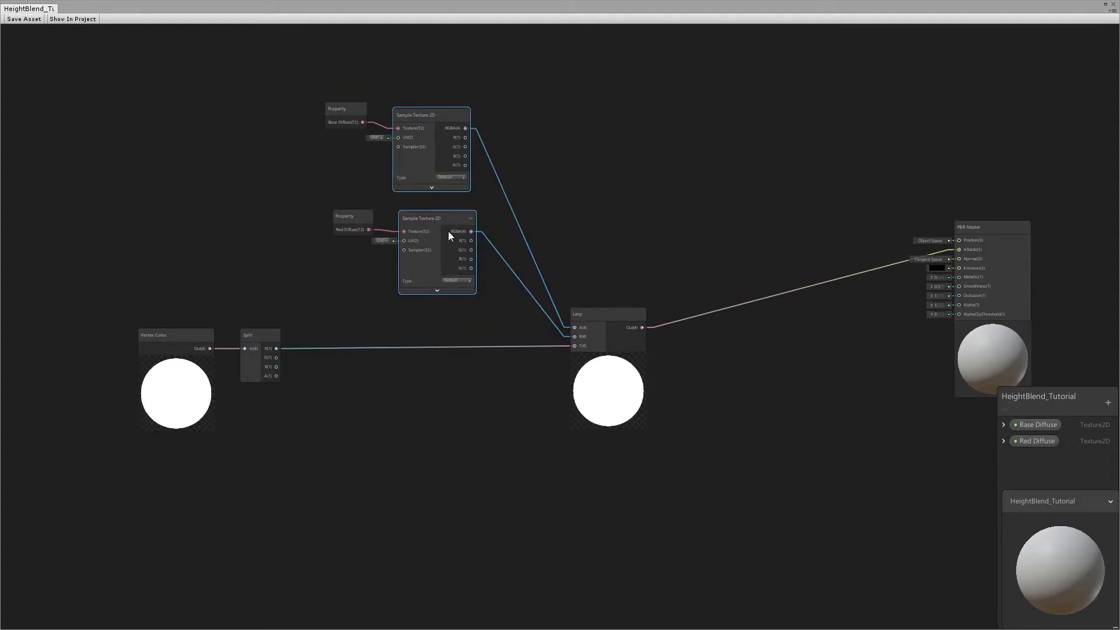
key(ctrl+d)
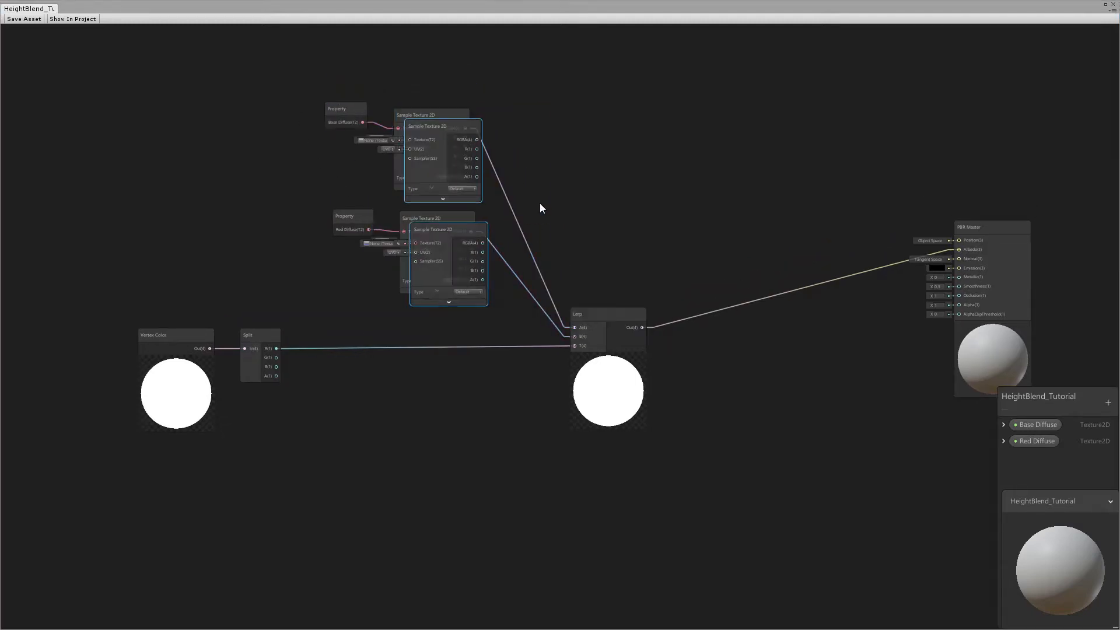
drag(446, 126, 641, 146)
middle_drag(610, 279, 524, 254)
drag(203, 83, 326, 201)
drag(331, 115, 261, 119)
- Duplicate the Lerp node and place the copy between the duplicated samplers and the PBR Master
click(521, 289)
key(ctrl+d)
drag(538, 327, 707, 175)
middle_drag(708, 175, 601, 171)
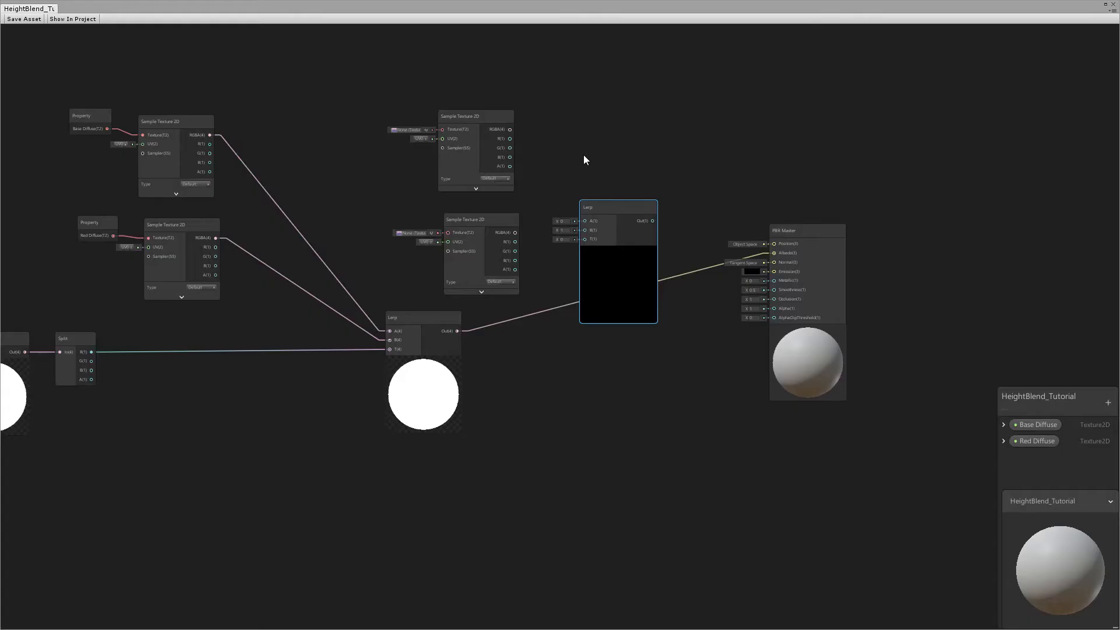
- Connect the duplicated samplers' RGBA outputs to inputs A and B of the second Lerp node
drag(510, 130, 585, 221)
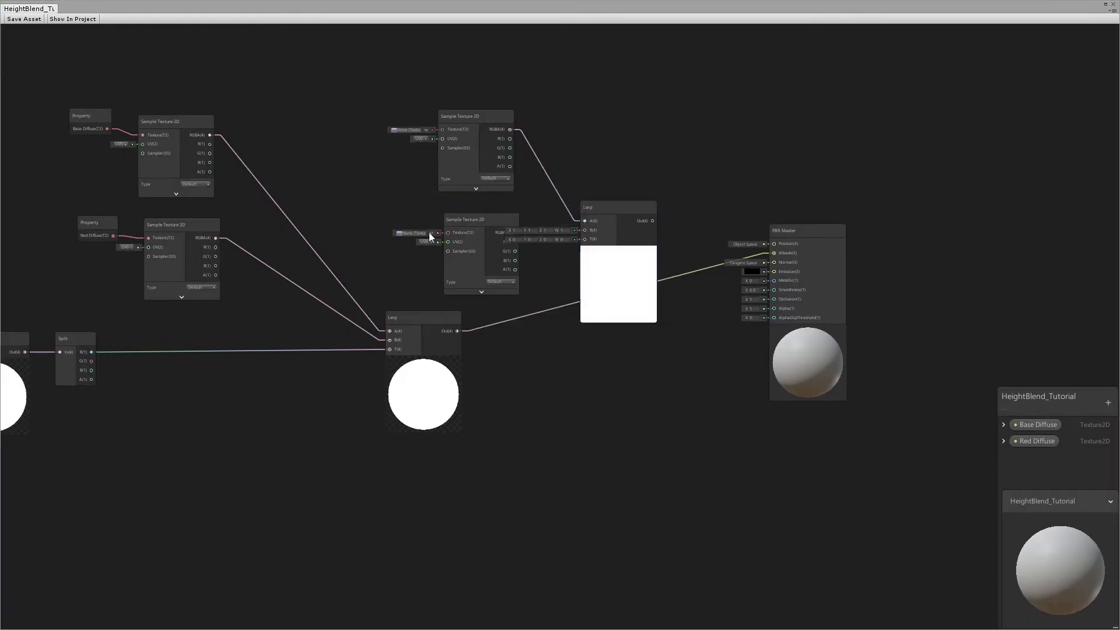
mouse_move(488, 227)
mouse_down()
mouse_move(460, 223)
mouse_move(587, 232)
mouse_move(497, 213)
mouse_up()
middle_drag(258, 295, 343, 285)
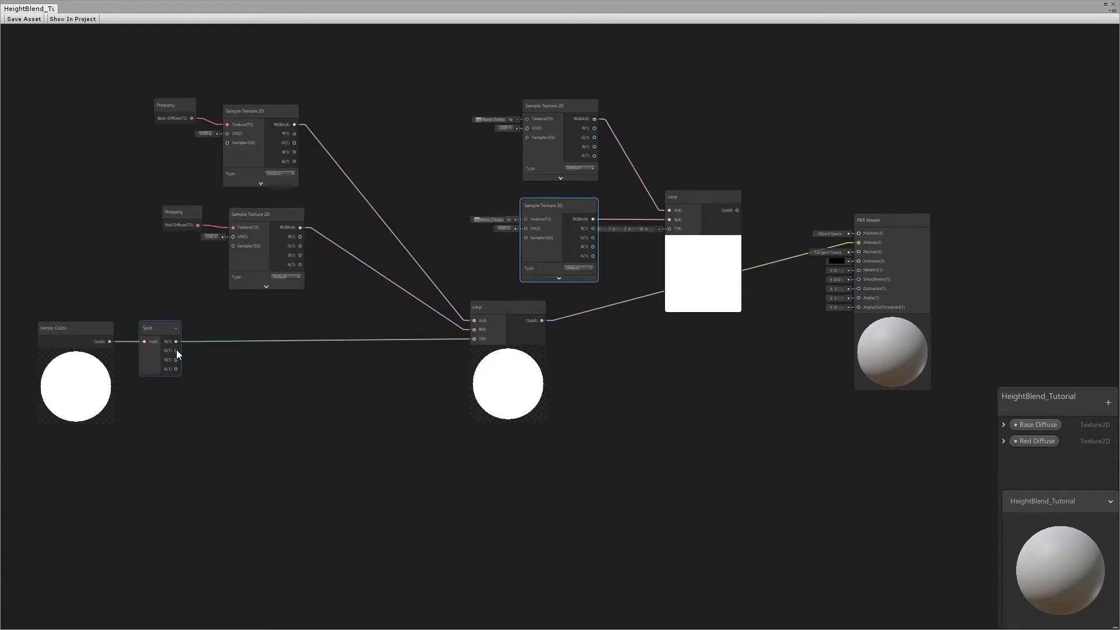
- Connect the Split node's R output to the second Lerp's T input and that Lerp's output to the PBR Master's Normal input
drag(176, 342, 669, 229)
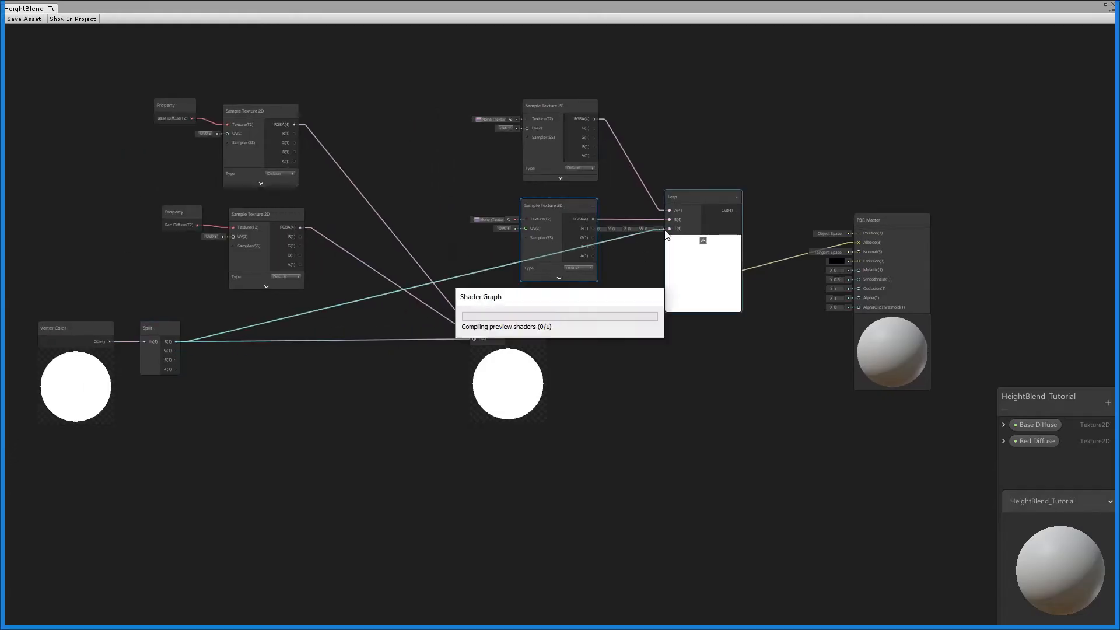
middle_drag(670, 235, 506, 237)
scroll(501, 206, up, 3)
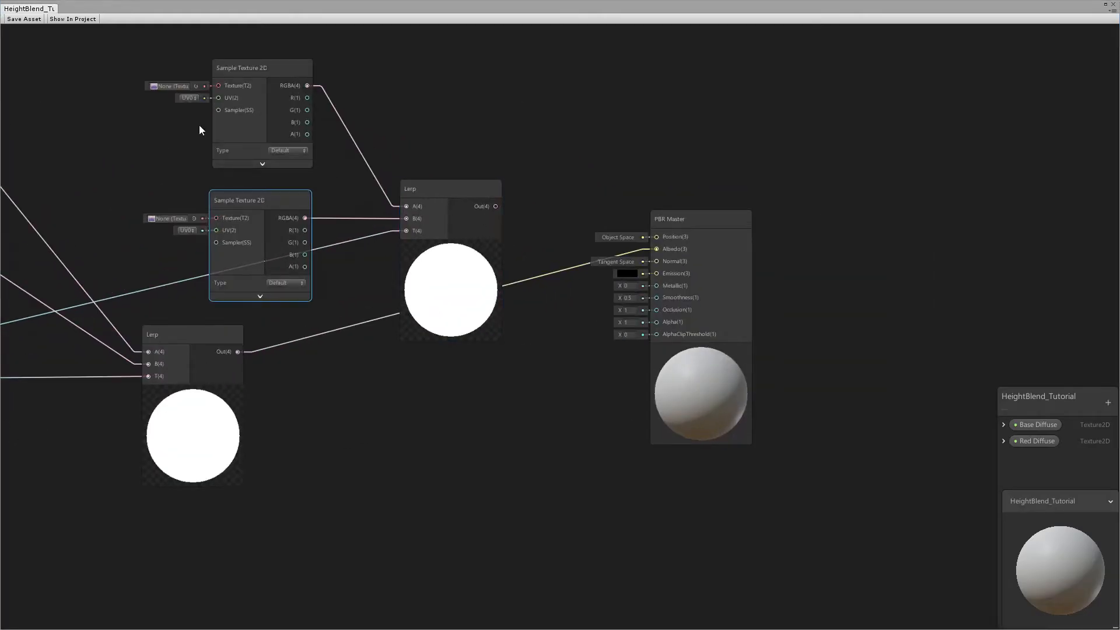
drag(464, 191, 653, 266)
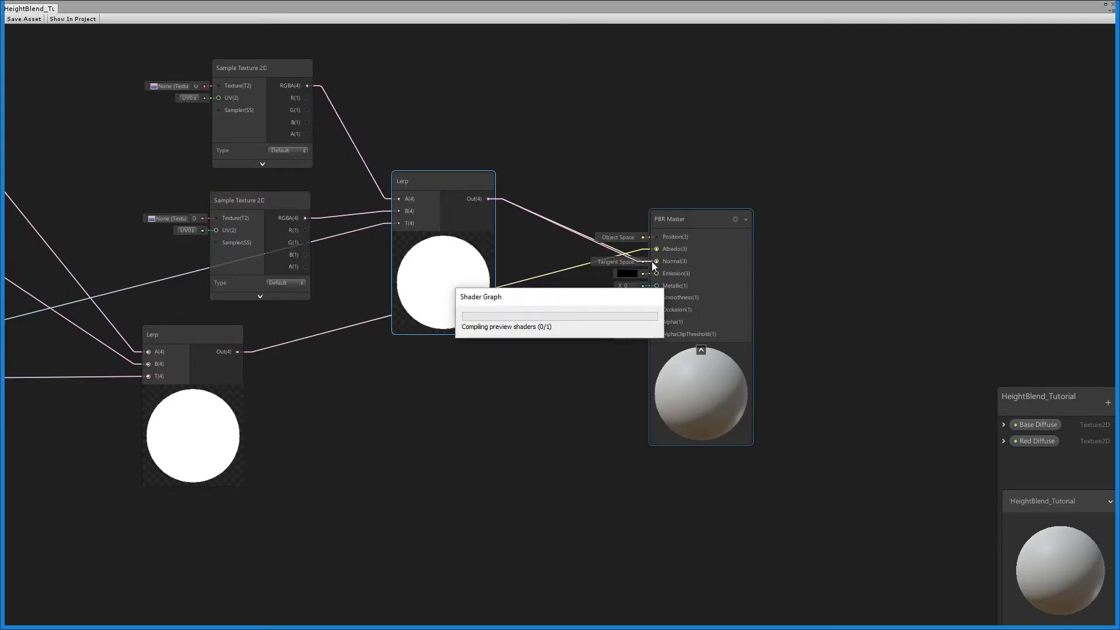
- Move the duplicated sampler group higher in the graph and lower the Vertex Color and Split nodes to open up space
middle_drag(315, 231, 507, 244)
scroll(505, 244, down, 2)
drag(337, 102, 594, 251)
drag(608, 229, 614, 179)
middle_drag(328, 224, 450, 240)
scroll(451, 239, down, 1)
drag(66, 310, 269, 407)
drag(231, 360, 214, 371)
- Raise the diffuse samplers with their property nodes, and shift the duplicated samplers and second Lerp slightly away from the PBR Master
drag(171, 120, 345, 283)
drag(321, 152, 316, 107)
middle_drag(470, 254, 390, 273)
scroll(400, 224, up, 1)
drag(398, 77, 636, 256)
drag(659, 209, 634, 198)
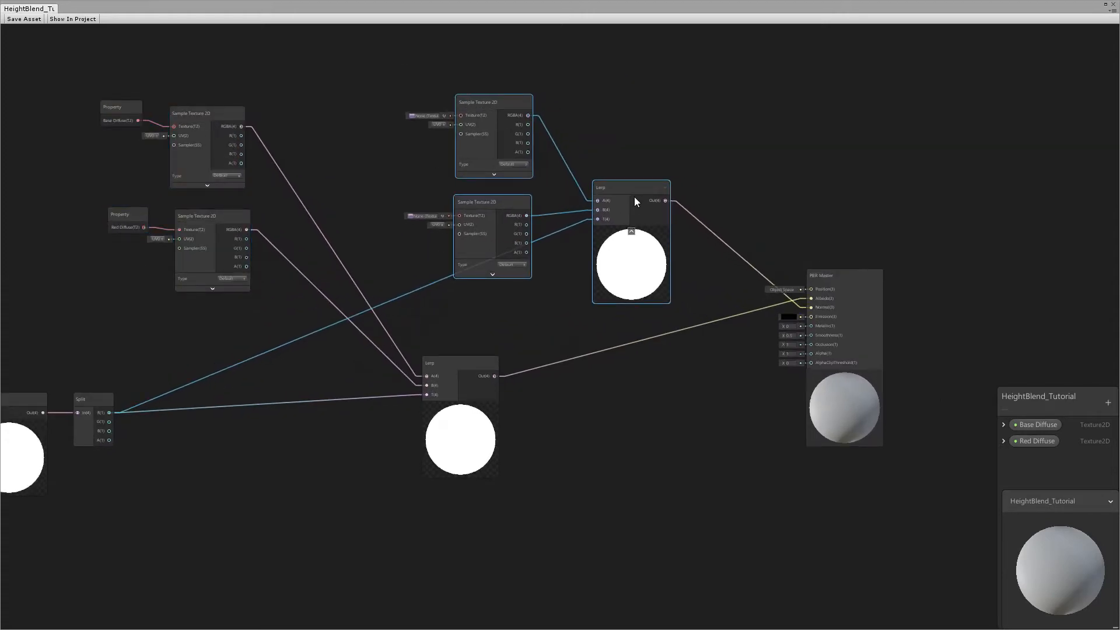
middle_drag(659, 260, 605, 255)
- Set the Type of both duplicated Sample Texture 2D nodes to Normal
click(506, 201)
scroll(411, 169, up, 1)
scroll(409, 168, up, 2)
middle_drag(441, 183, 494, 222)
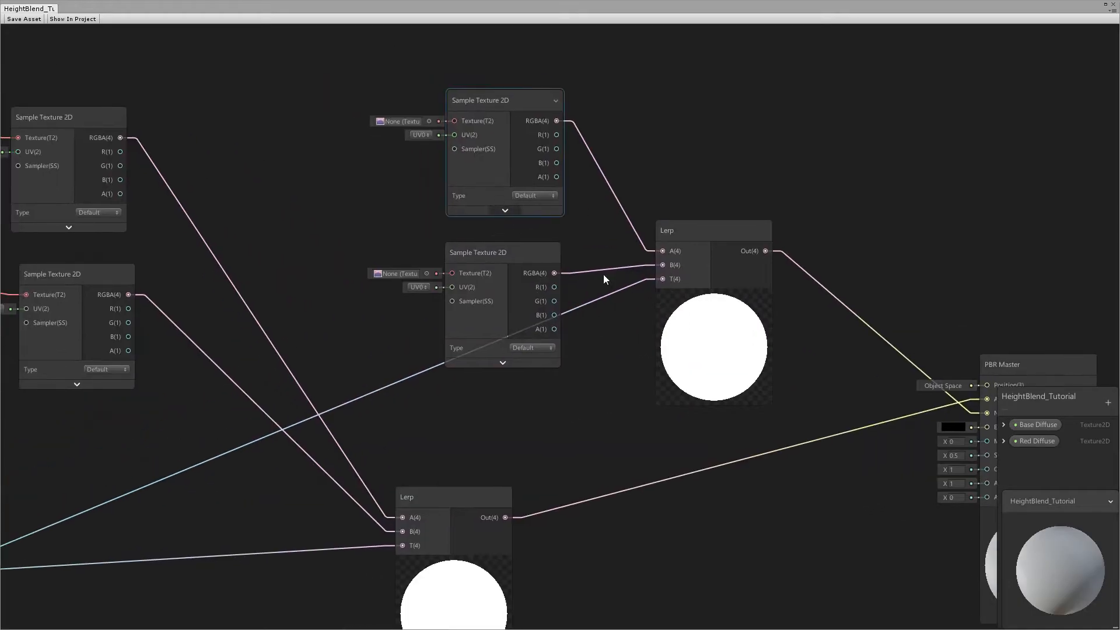
click(536, 196)
click(535, 223)
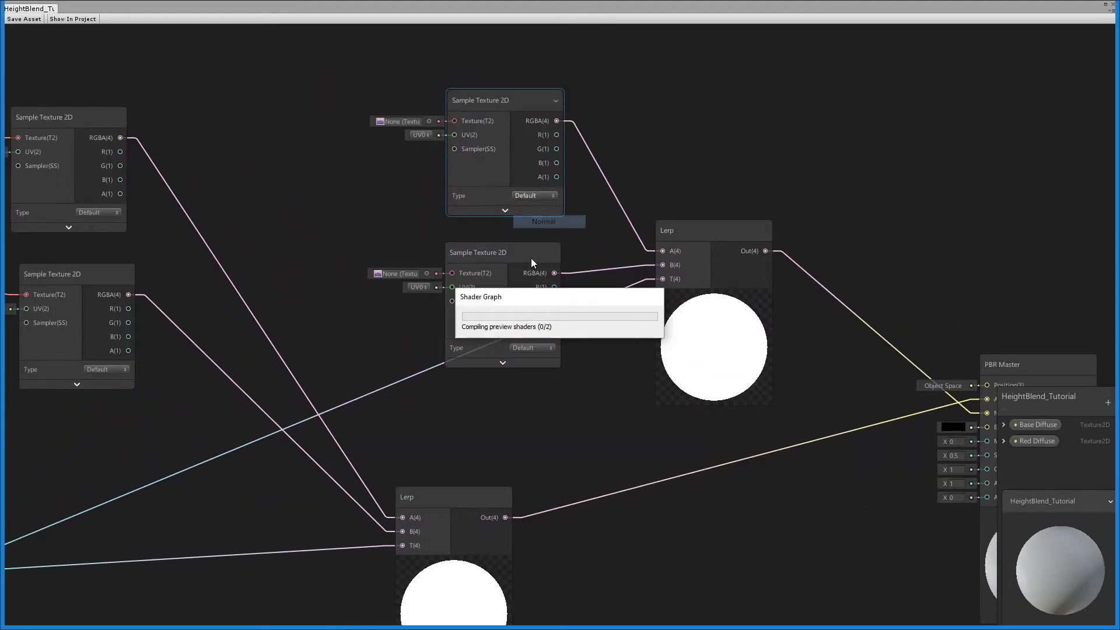
click(539, 348)
click(540, 373)
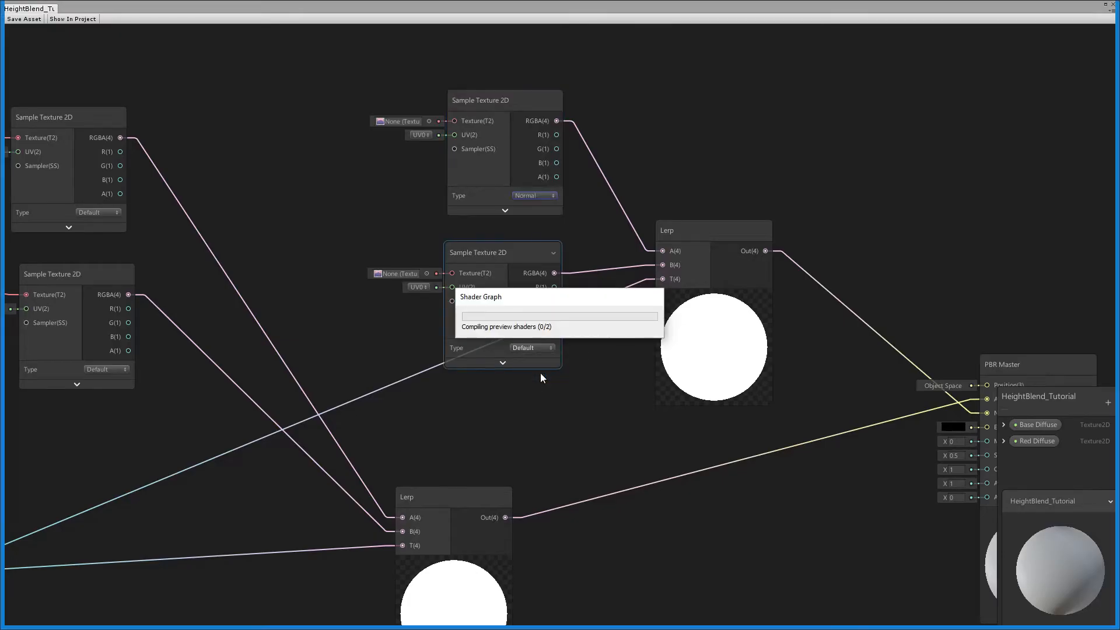
- Move the property blackboard clear of the PBR Master, duplicate the Red Diffuse property and rename the copy Red Normals
drag(1020, 399, 1021, 46)
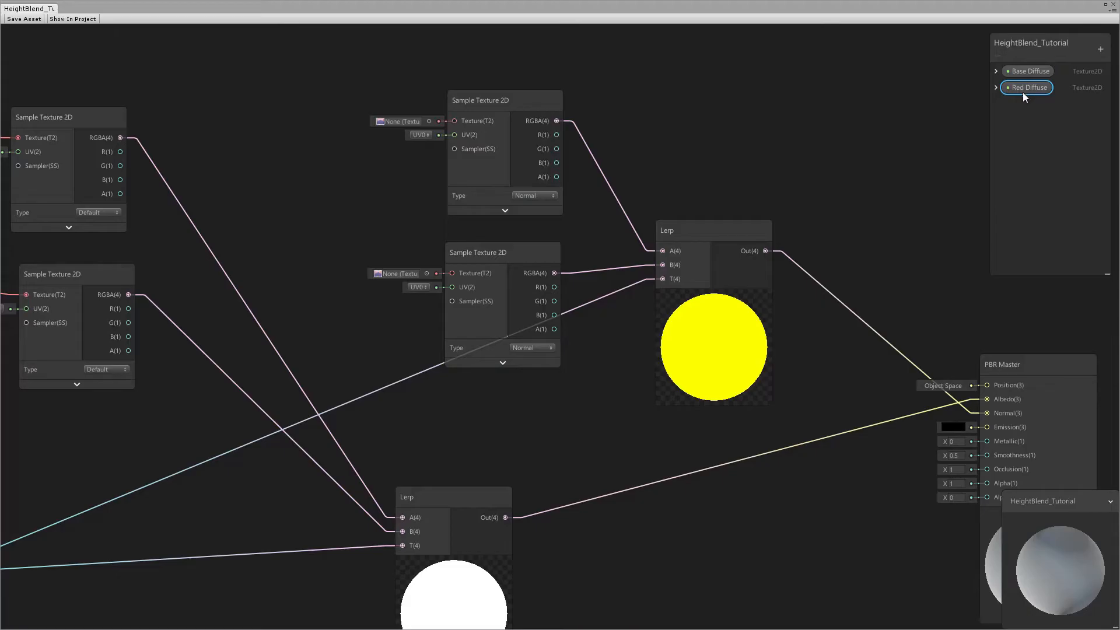
key(ctrl+d)
right_click(1034, 103)
click(1050, 110)
drag(1017, 104, 1115, 109)
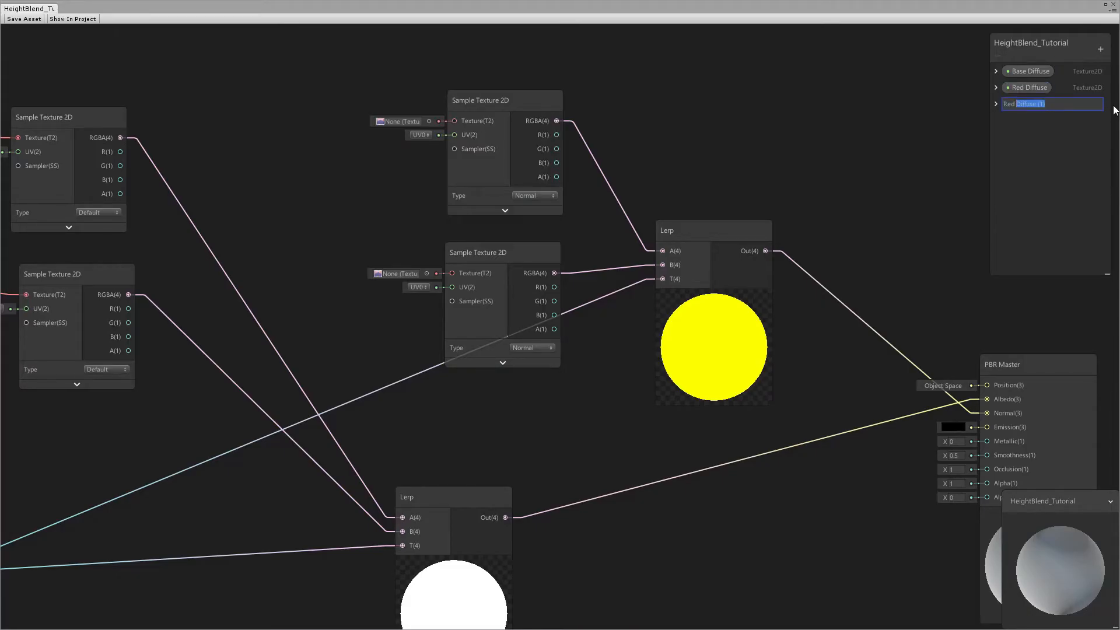
text(Normals)
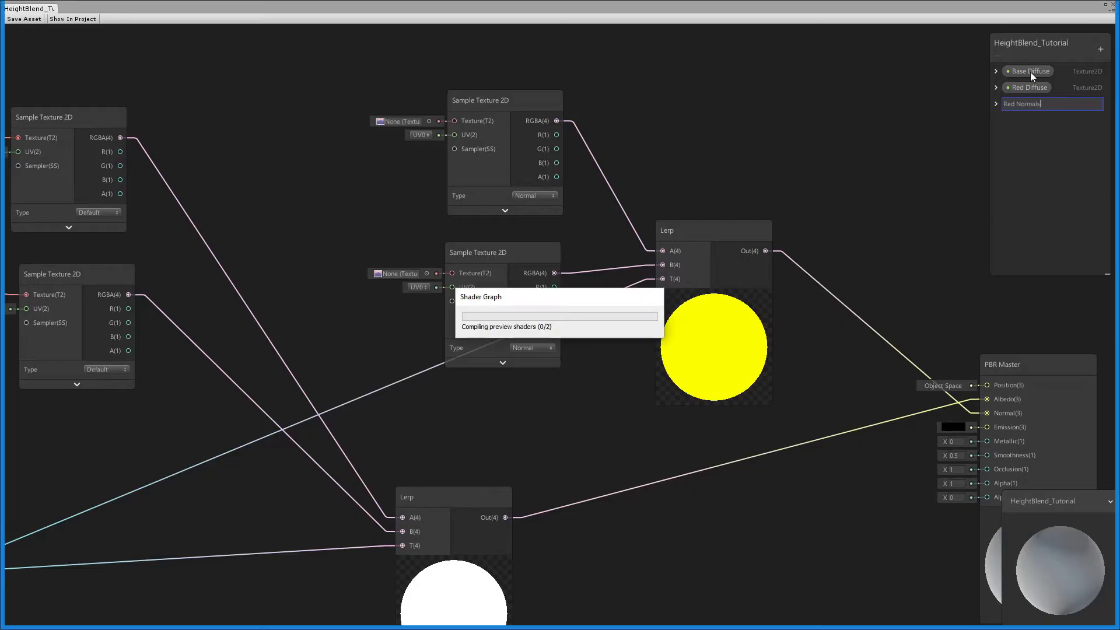
- Duplicate the Base Diffuse property, place the copy directly below the original and rename it Base Normals
click(1030, 72)
key(ctrl+d)
drag(1030, 118, 1035, 84)
double_click(1035, 84)
text(Base Nroamls)
key(BackSpace)
key(BackSpace)
key(BackSpace)
key(BackSpace)
key(BackSpace)
key(BackSpace)
text(ormals)
key(Return)
click(996, 87)
click(996, 88)
- Add Base Normals and Red Normals property nodes and connect them to the Texture inputs of the upper and lower Normal samplers
drag(304, 83, 309, 78)
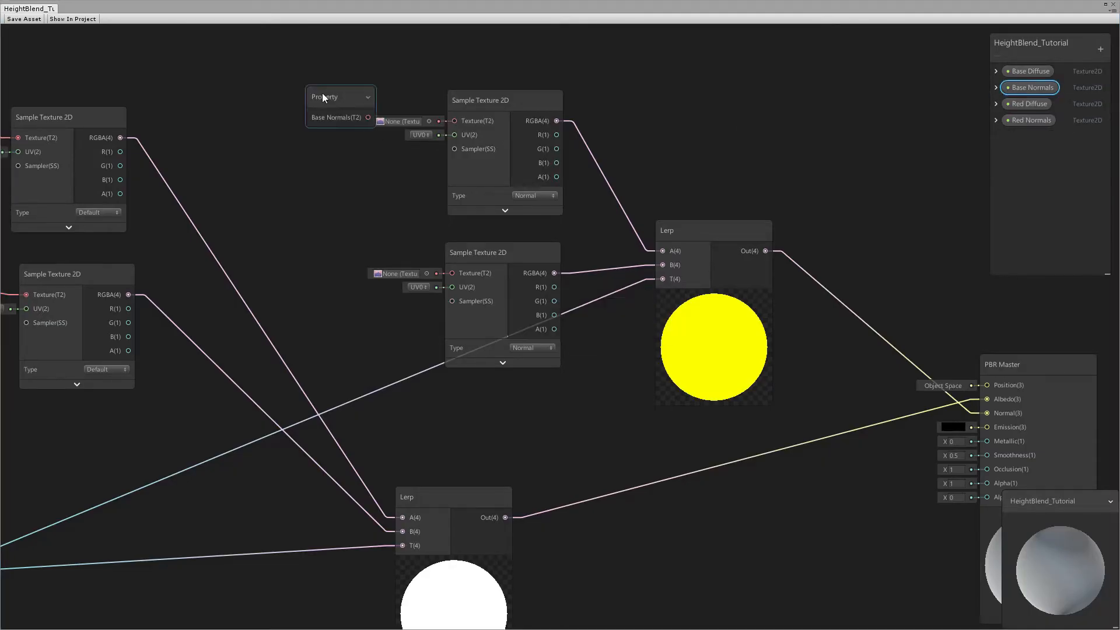
drag(370, 108, 461, 121)
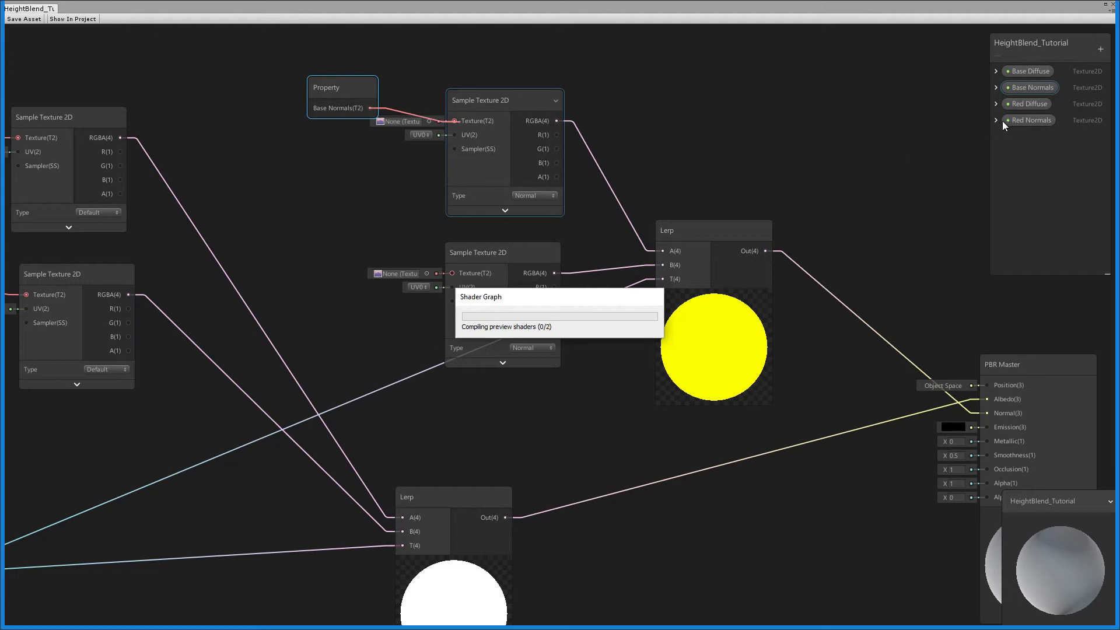
drag(1026, 121, 446, 271)
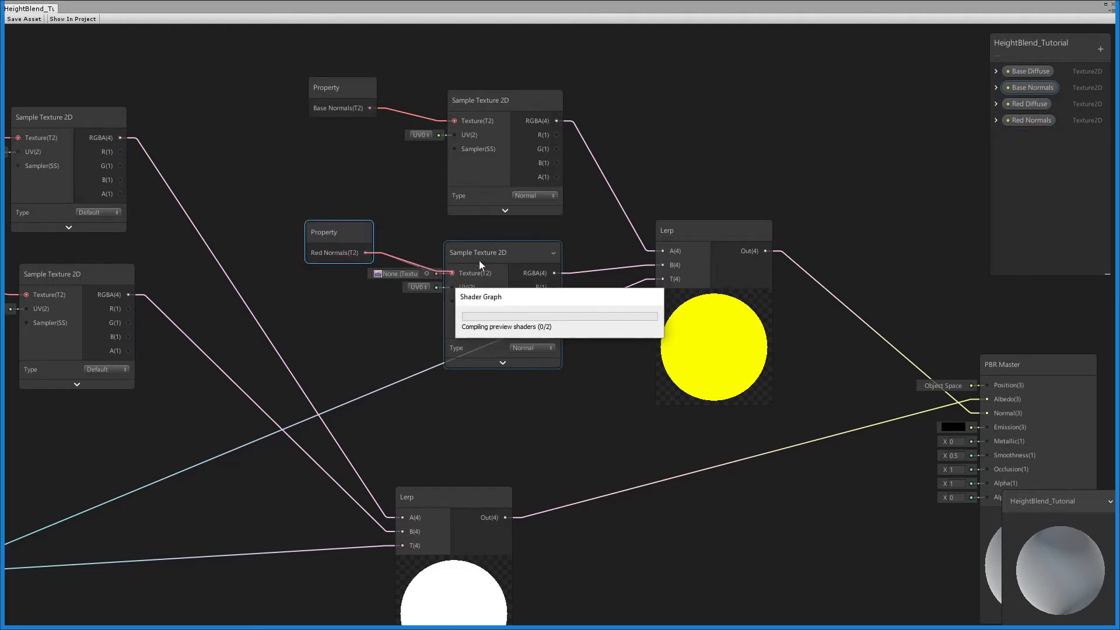
- Adjust the second Lerp node's position, save the shader asset and restore the graph window to its smaller size
middle_drag(444, 257, 530, 252)
scroll(581, 243, down, 5)
scroll(530, 252, up, 3)
middle_drag(738, 224, 610, 228)
mouse_move(610, 229)
mouse_down()
mouse_move(643, 237)
mouse_move(631, 234)
mouse_up()
click(30, 19)
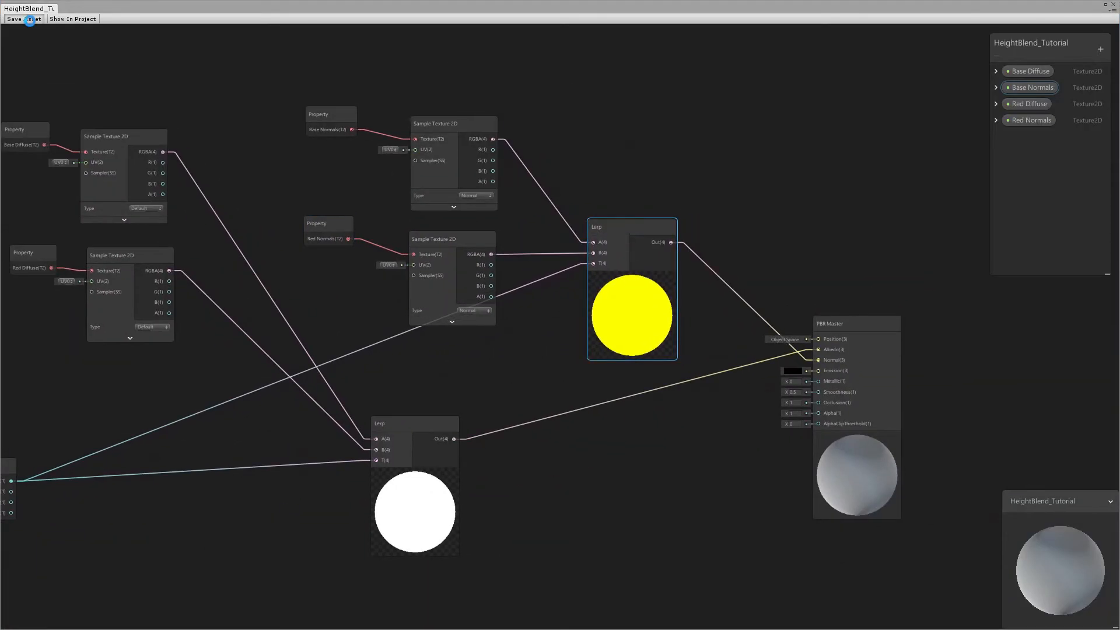
click(1106, 5)
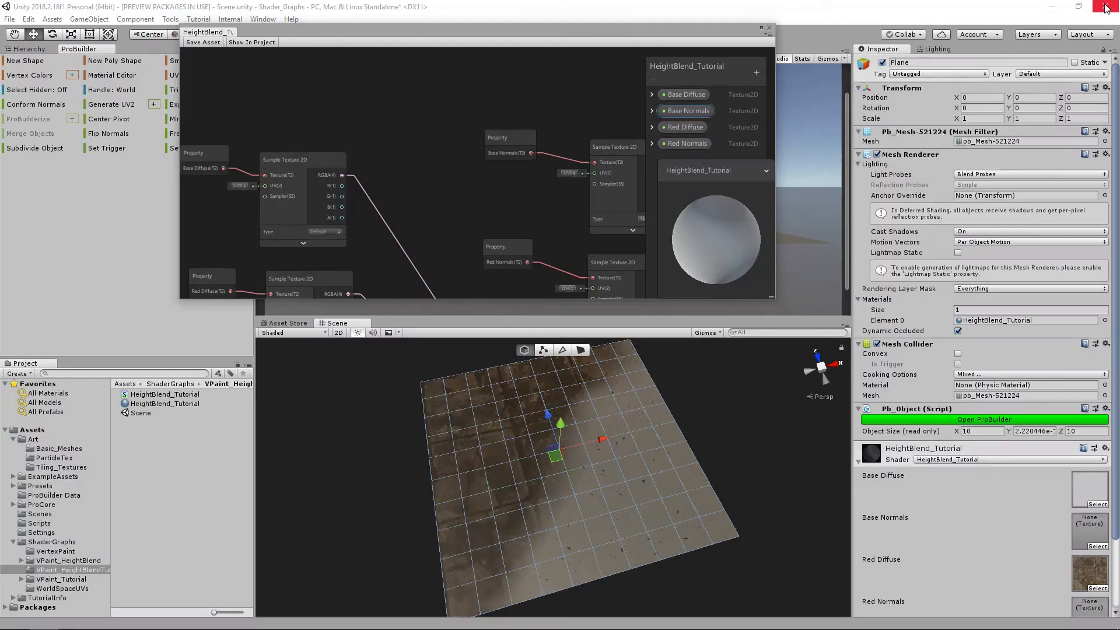
- Assign the snow normal map to the HeightBlend_Tutorial material's Base Normals slot
scroll(1051, 510, down, 3)
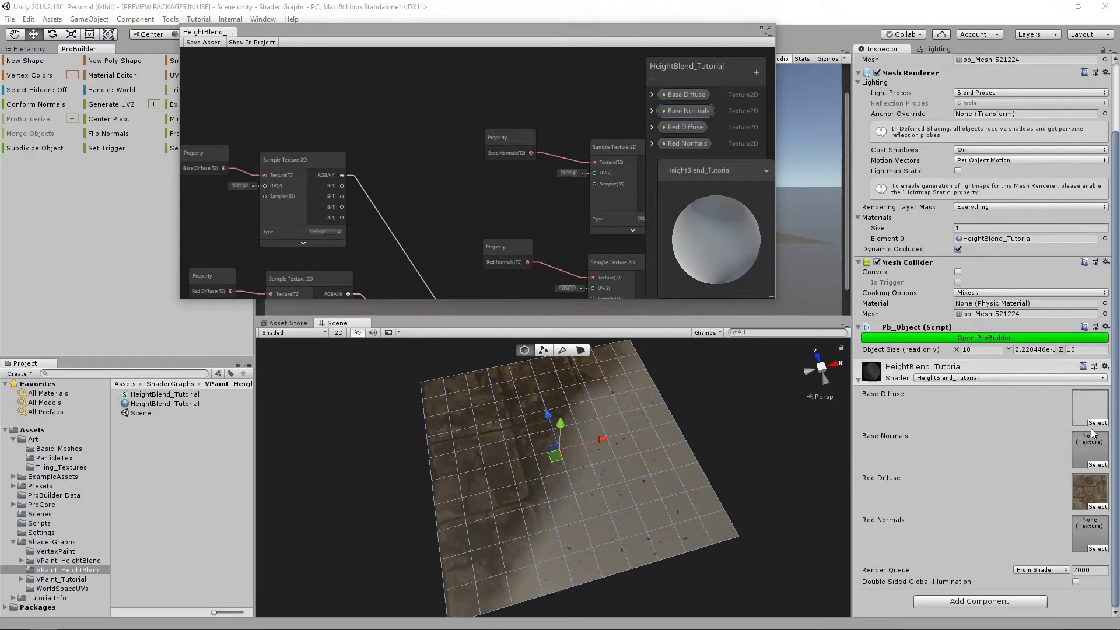
click(1098, 466)
text(snow)
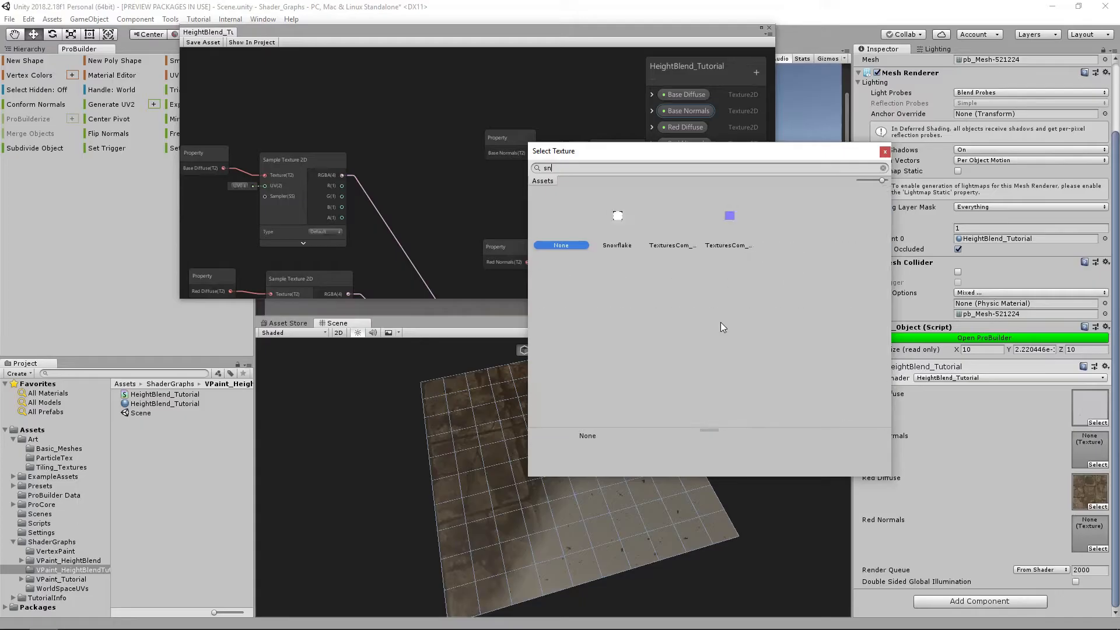
double_click(733, 212)
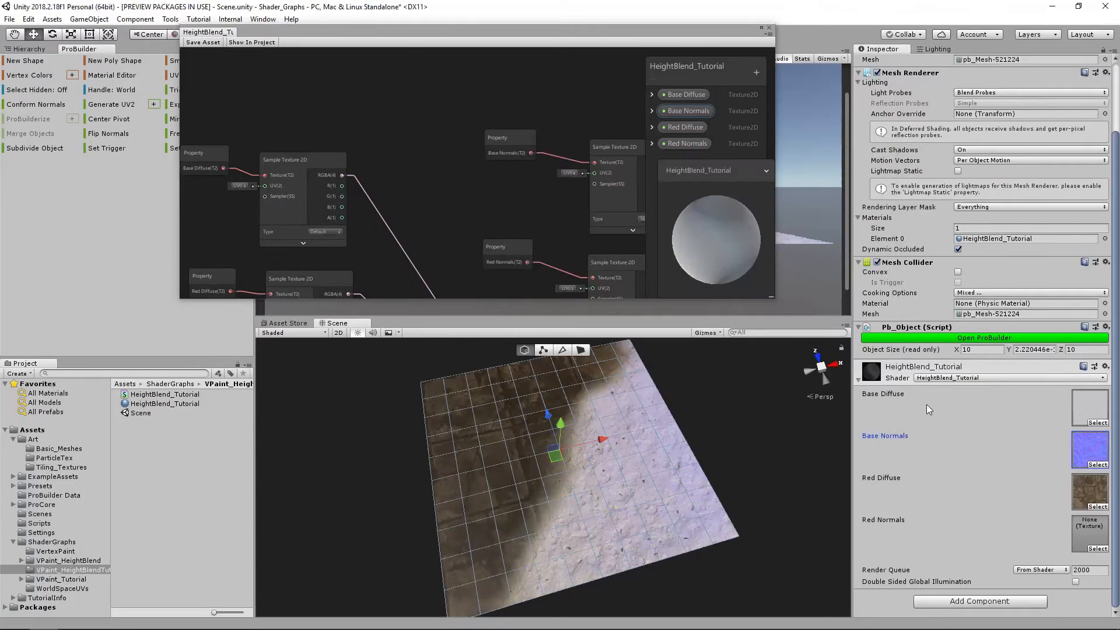
- Assign the FloorTile normal map to the material's Red Normals slot
click(1098, 549)
text(floor)
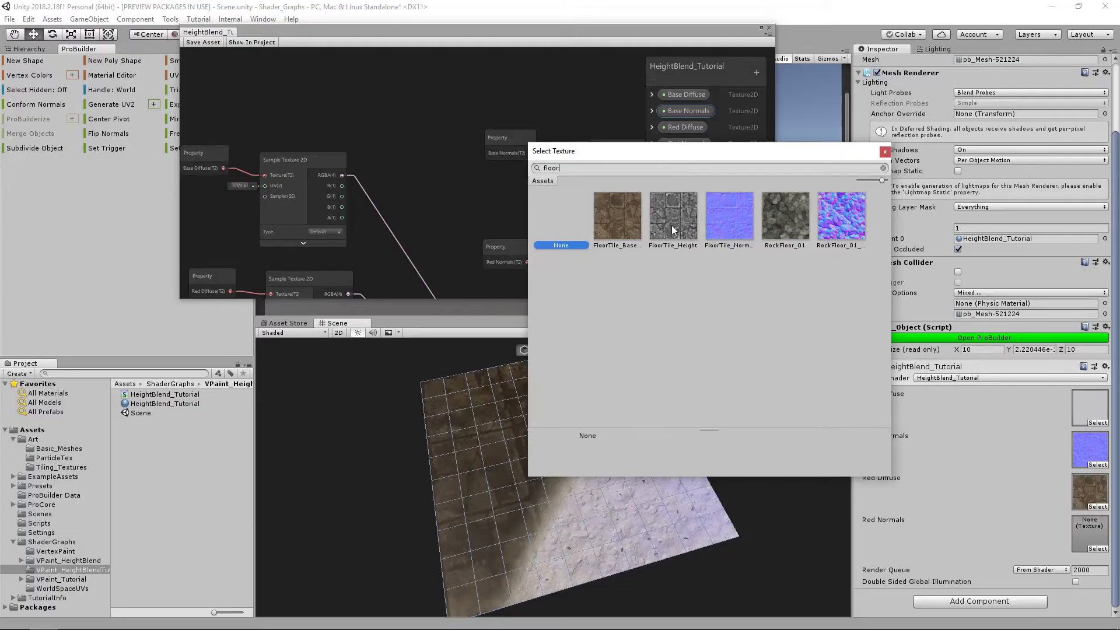
double_click(728, 216)
- Select the Point Light in the scene and reposition it over the plane to light the normal-mapped surface
alt+drag(748, 461, 554, 441)
scroll(555, 454, up, 3)
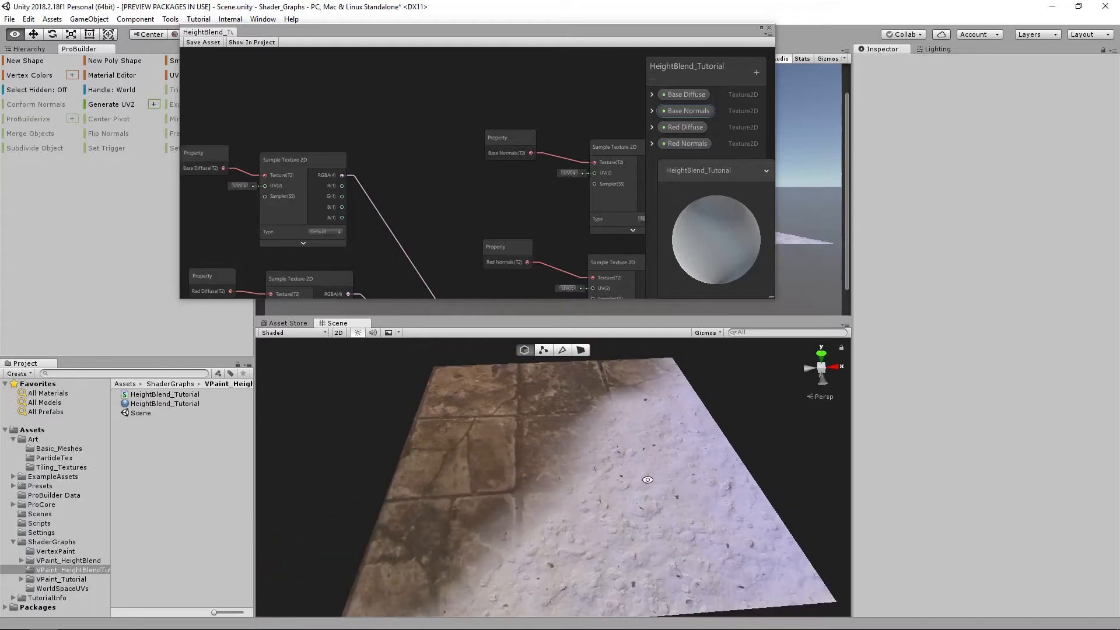
click(29, 49)
click(35, 107)
key(f)
scroll(535, 417, down, 5)
middle_drag(537, 415, 533, 458)
drag(486, 401, 509, 476)
middle_drag(508, 476, 551, 423)
drag(479, 411, 628, 467)
click(750, 469)
alt+drag(549, 484, 585, 489)
- Move the Vertex Color and Split nodes slightly farther from the Lerp nodes
scroll(504, 183, down, 5)
middle_drag(425, 171, 408, 164)
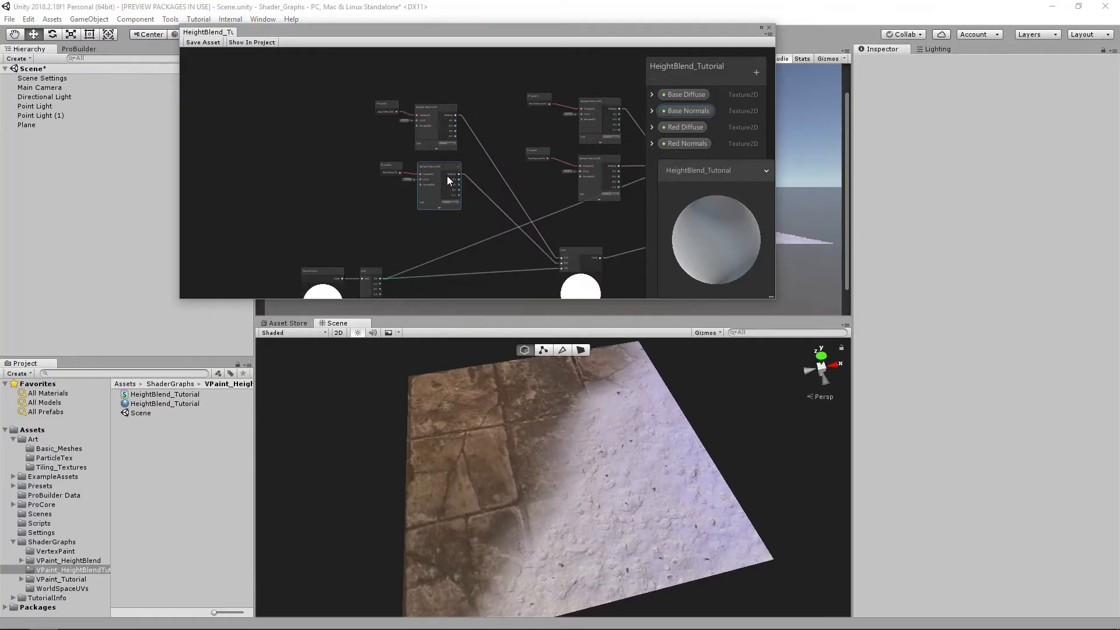
drag(394, 286, 395, 287)
drag(363, 272, 341, 271)
click(428, 229)
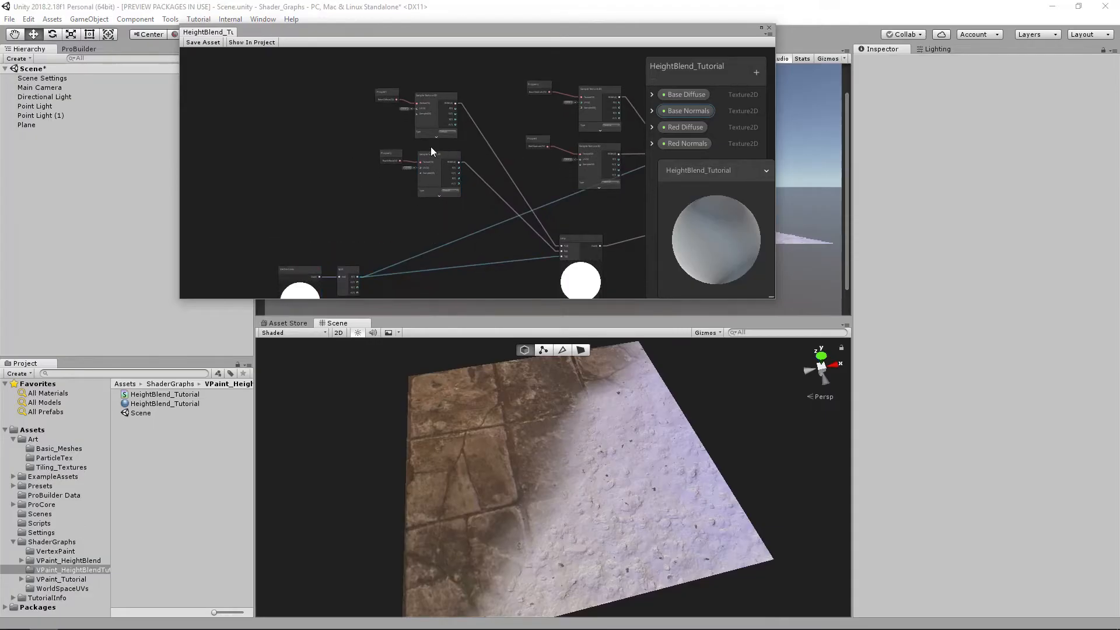
middle_drag(661, 148, 585, 161)
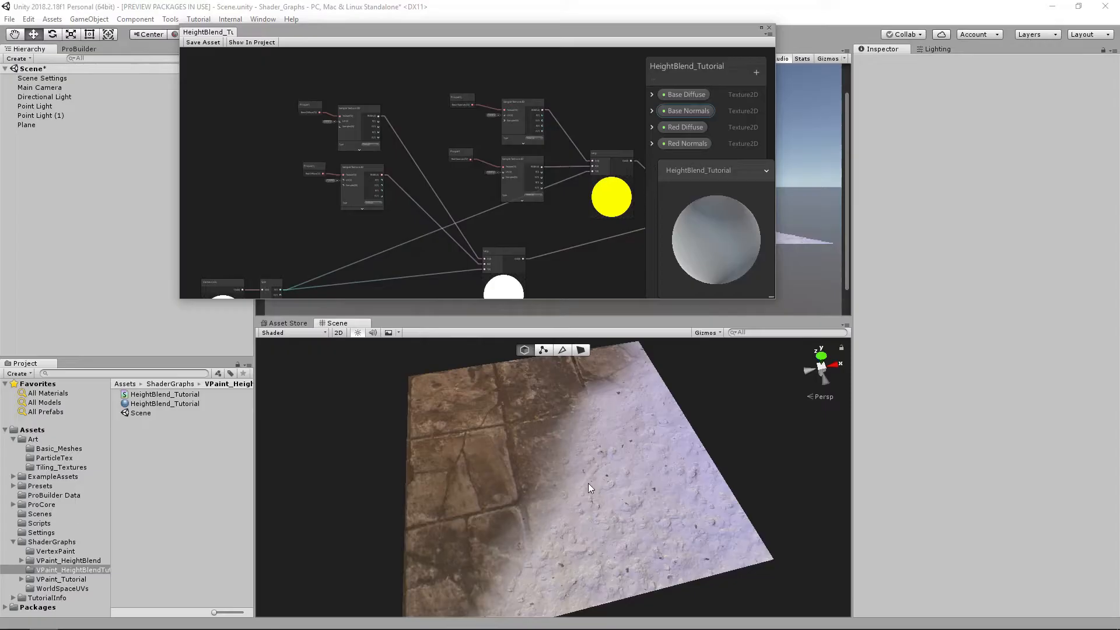
middle_drag(301, 183, 376, 192)
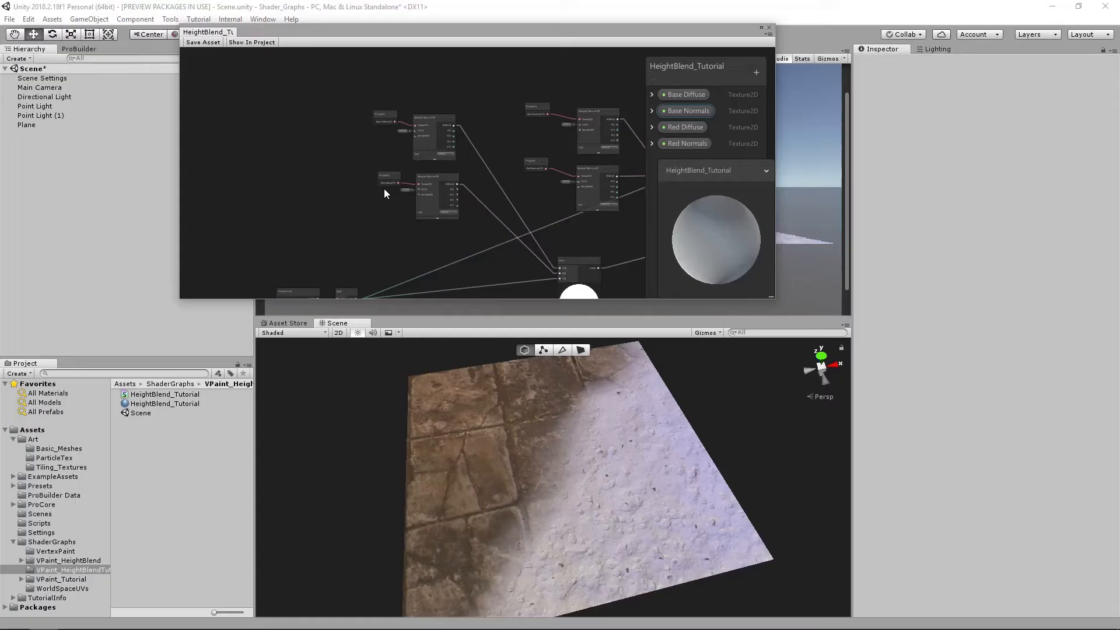
middle_drag(408, 237, 428, 208)
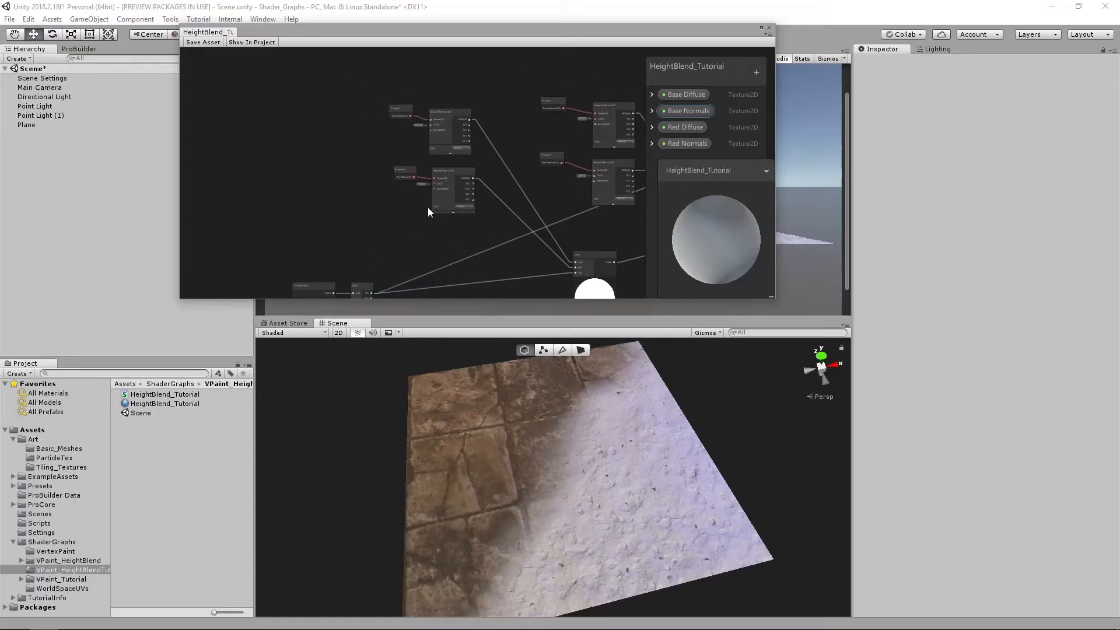
alt+drag(573, 421, 606, 439)
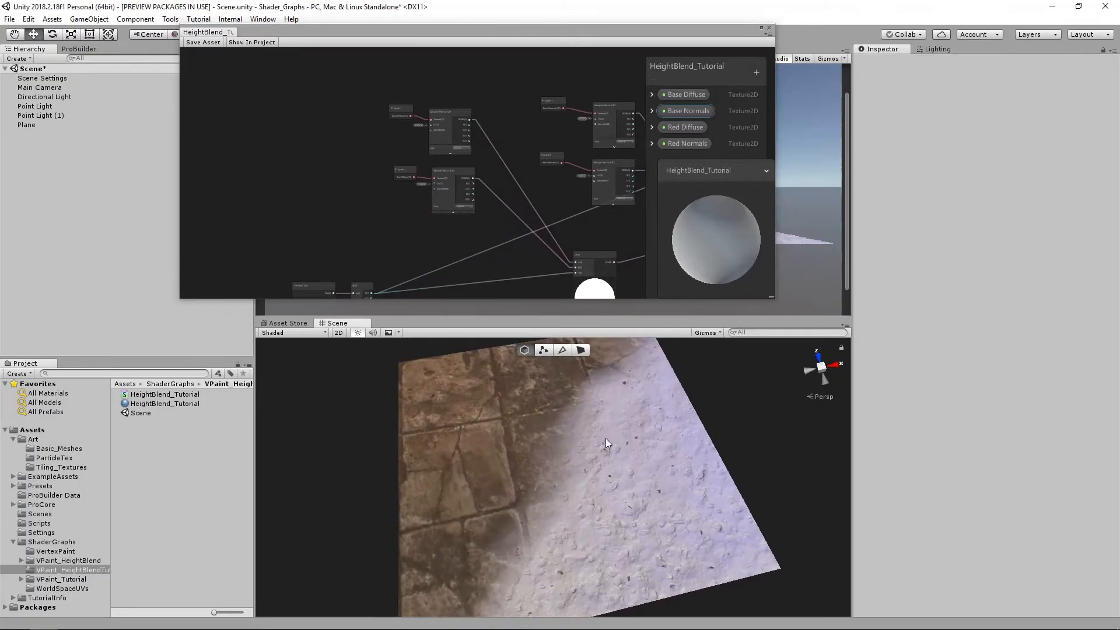
middle_drag(370, 175, 405, 182)
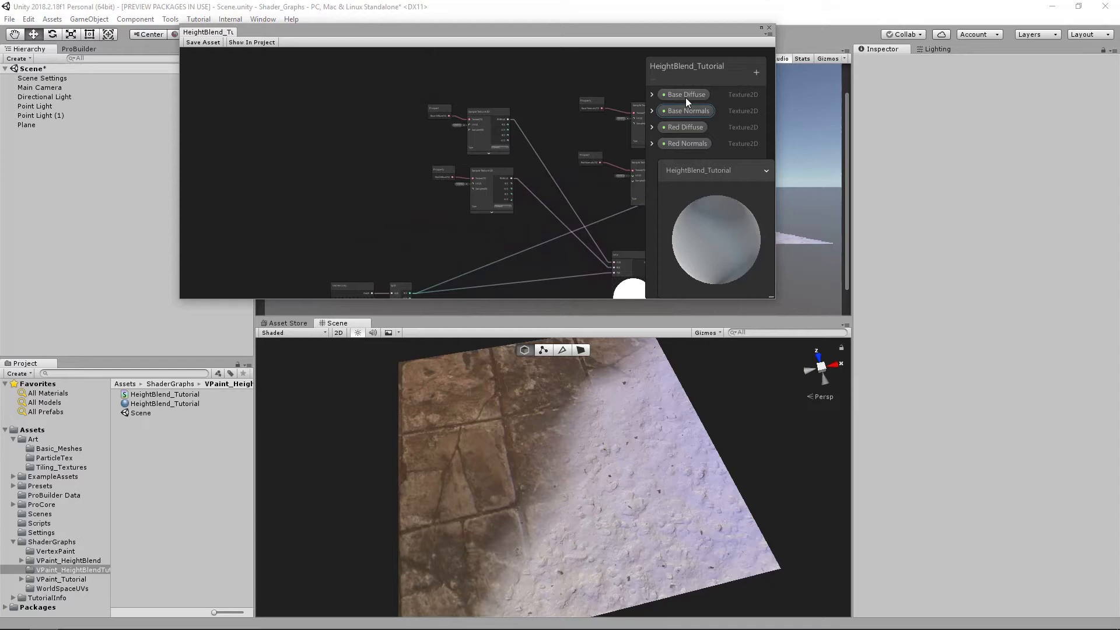
- Enlarge the shader graph window and add a Position node in World space in the empty area beside the diffuse texture nodes
click(763, 28)
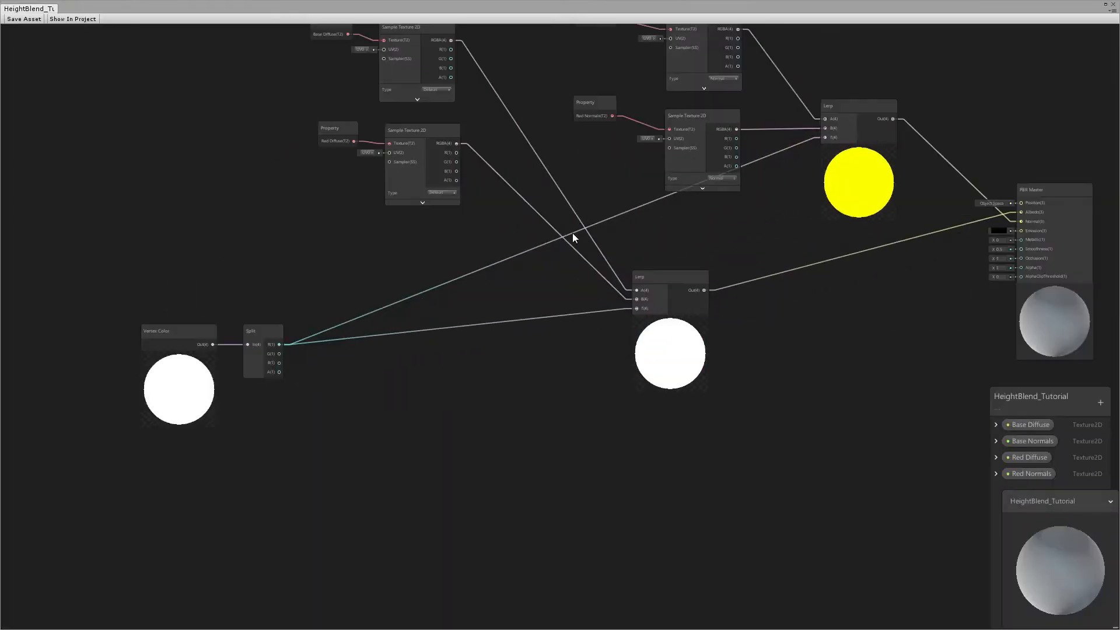
middle_drag(611, 277, 548, 294)
middle_drag(387, 224, 517, 247)
middle_drag(259, 242, 457, 269)
scroll(350, 241, up, 1)
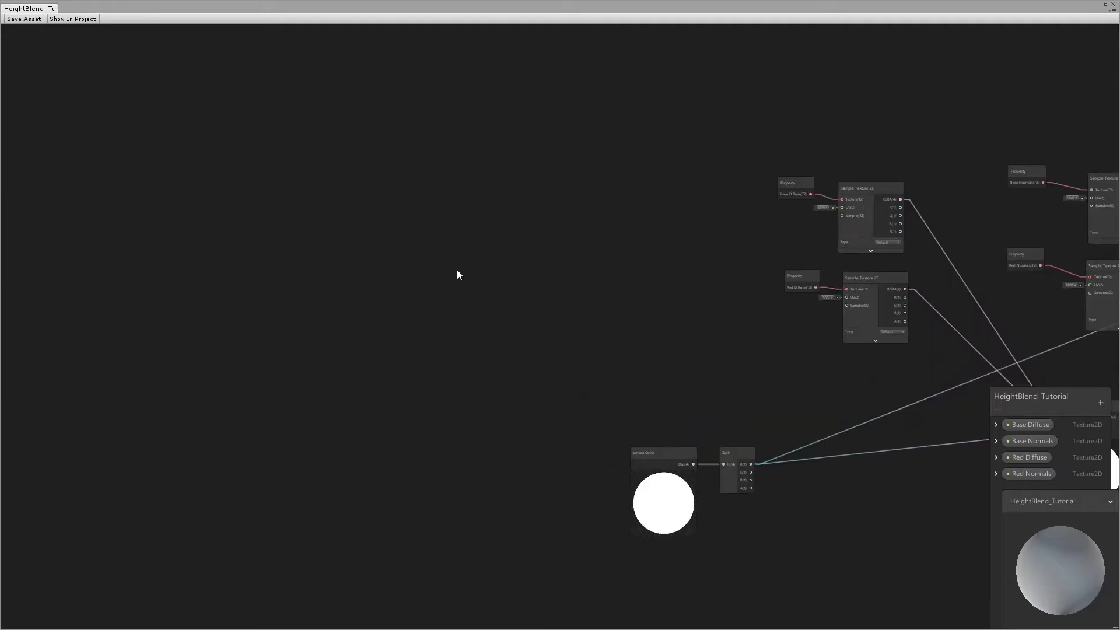
middle_drag(528, 278, 433, 271)
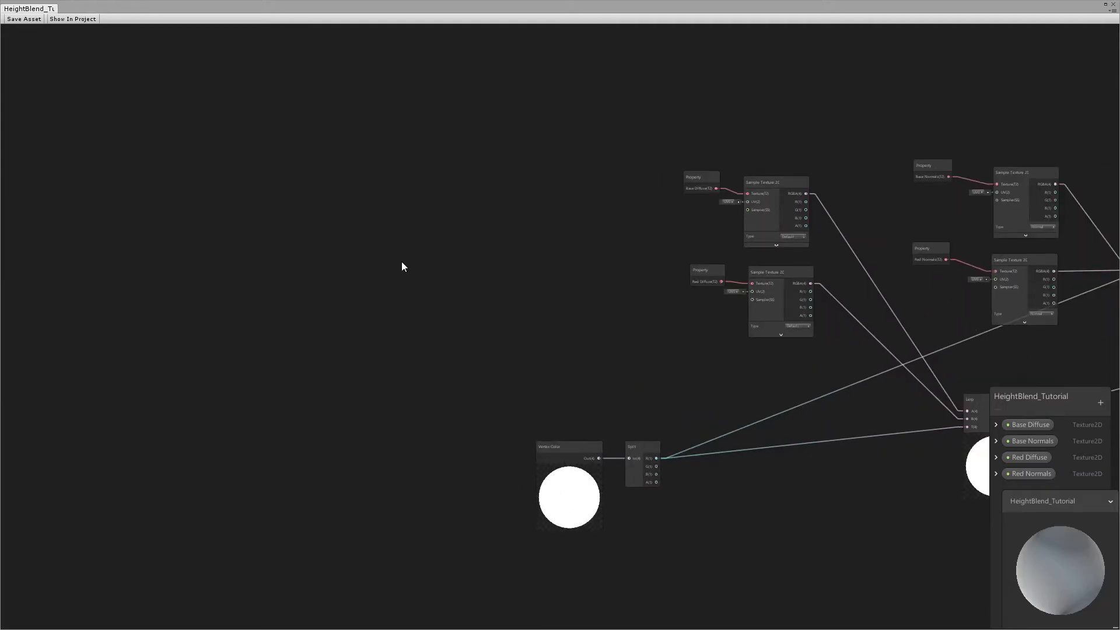
key(space)
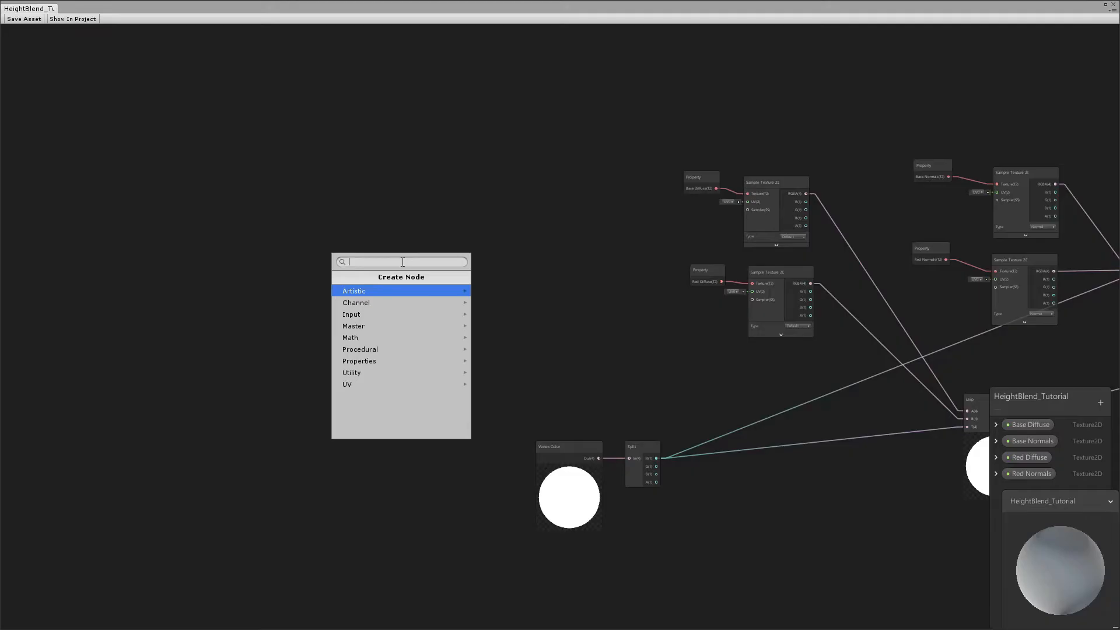
text(pos)
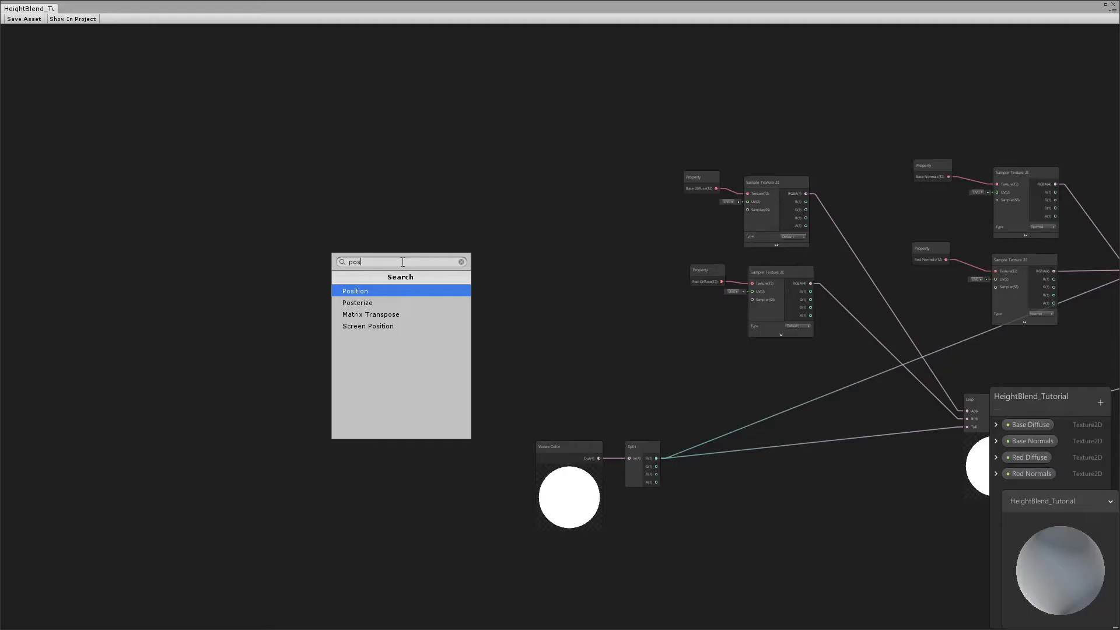
key(Return)
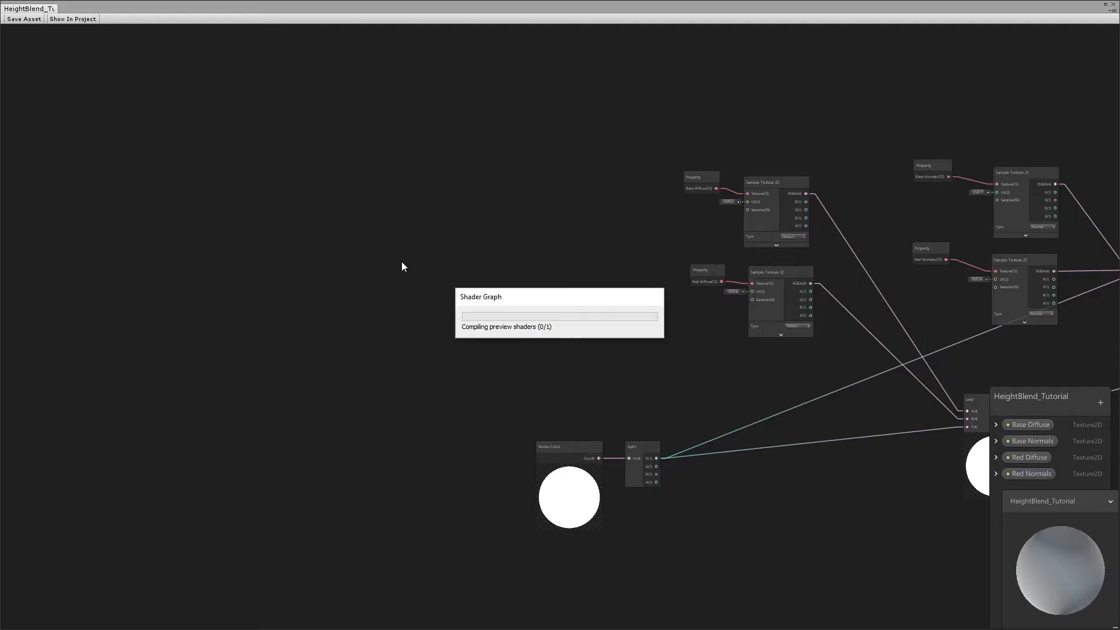
scroll(476, 282, up, 3)
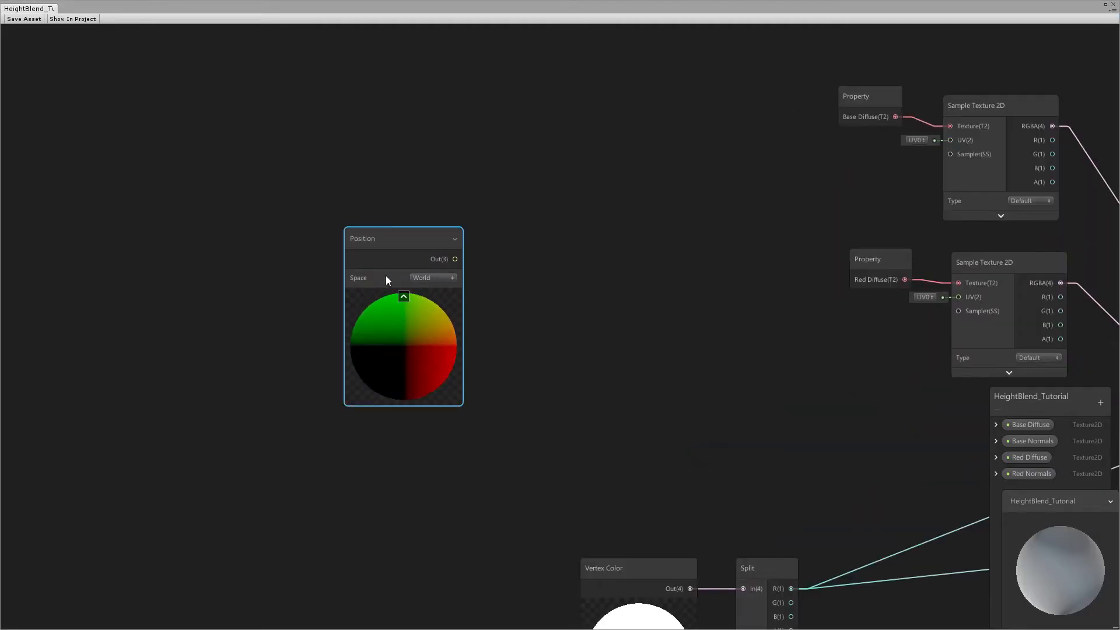
click(415, 277)
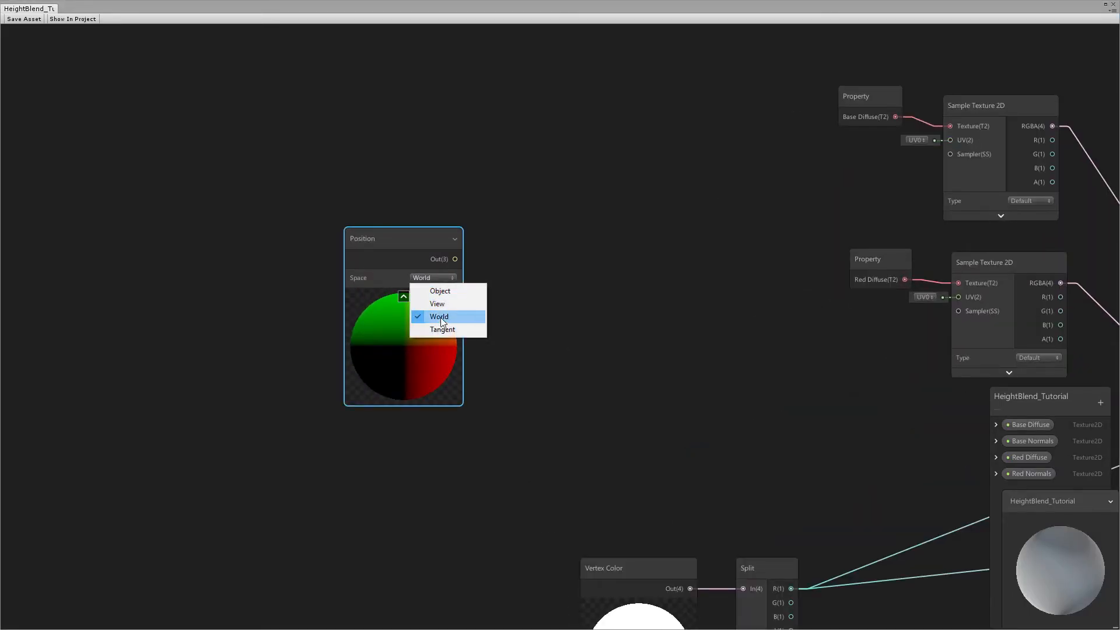
click(421, 316)
- Add a Split node beside the Position node, feed the Position output into it and line the two nodes up closely
key(space)
text(split)
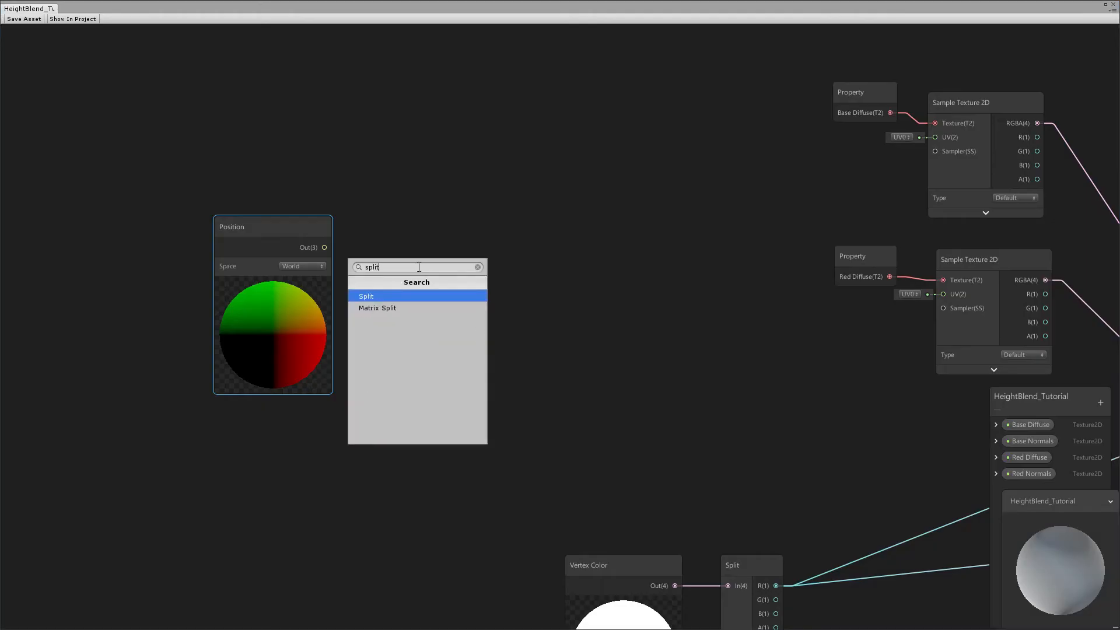
key(Return)
drag(462, 275, 431, 232)
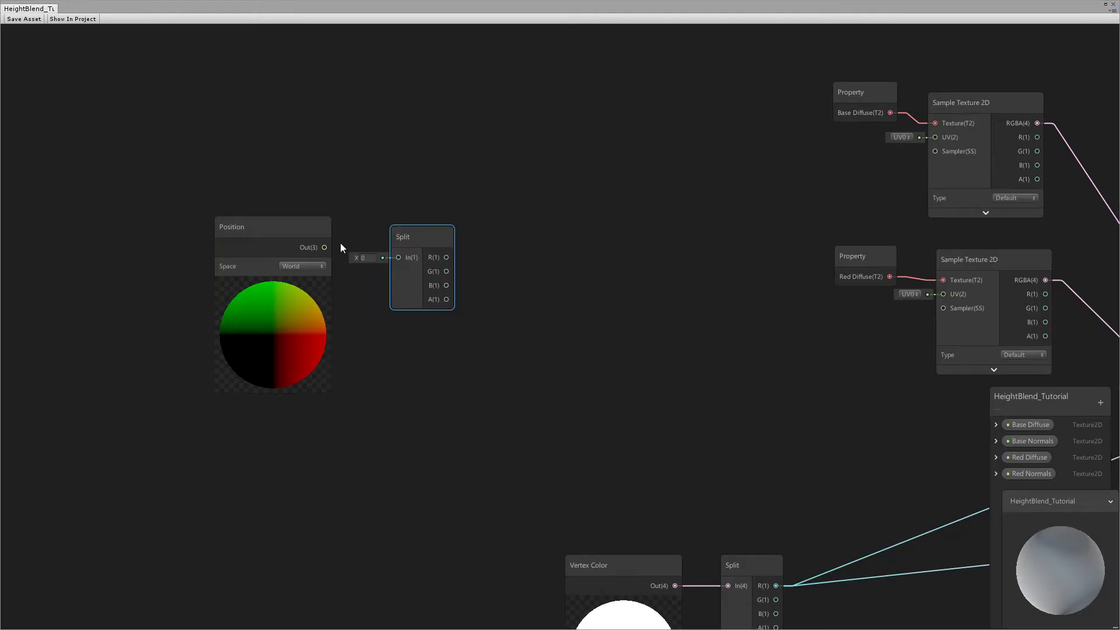
drag(325, 248, 390, 258)
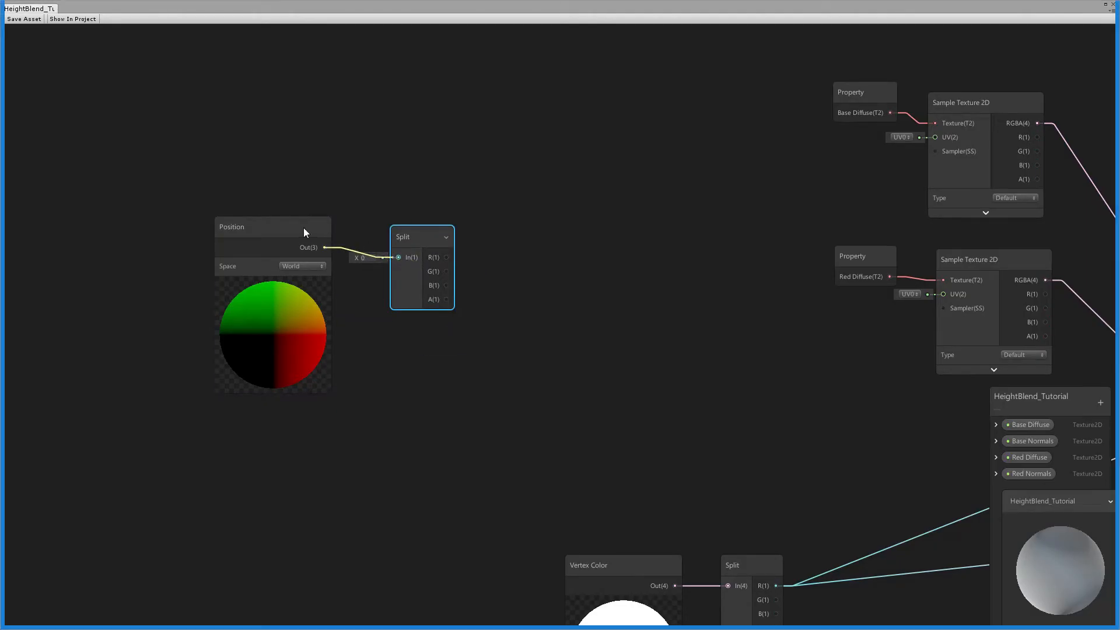
drag(304, 227, 289, 227)
drag(417, 235, 360, 229)
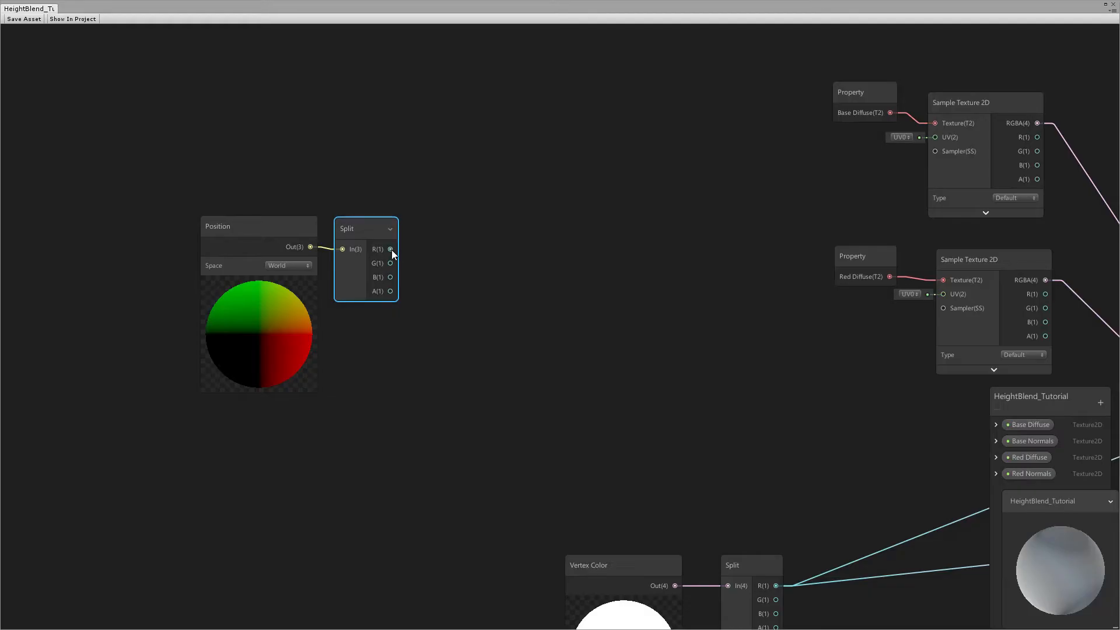
drag(369, 233, 365, 231)
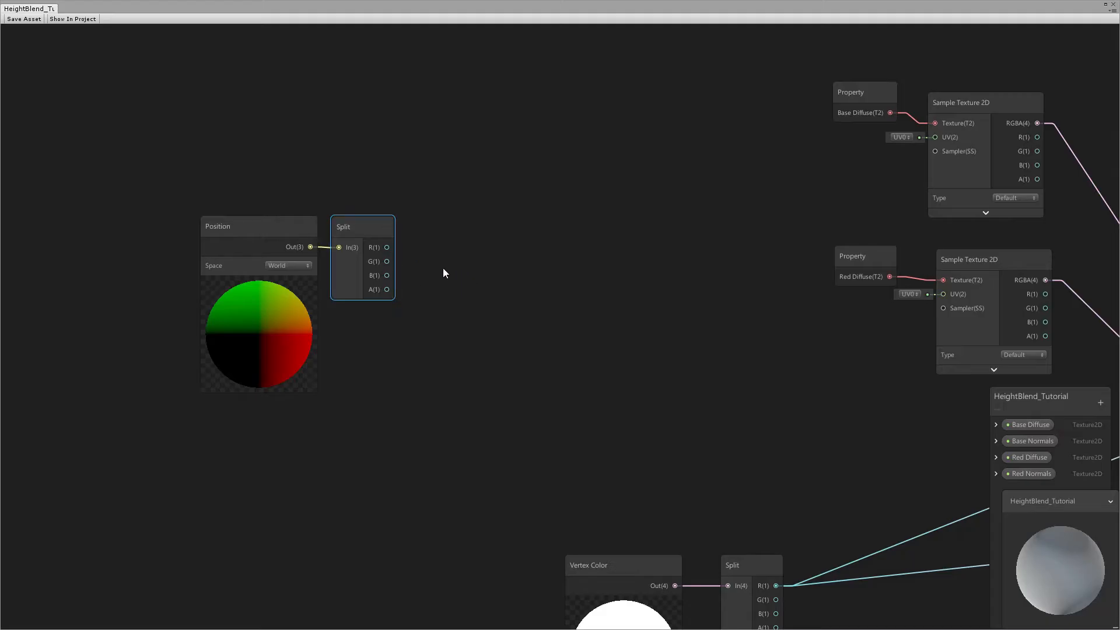
- Add a Combine node and place it beside the Split node that is fed by Position
key(space)
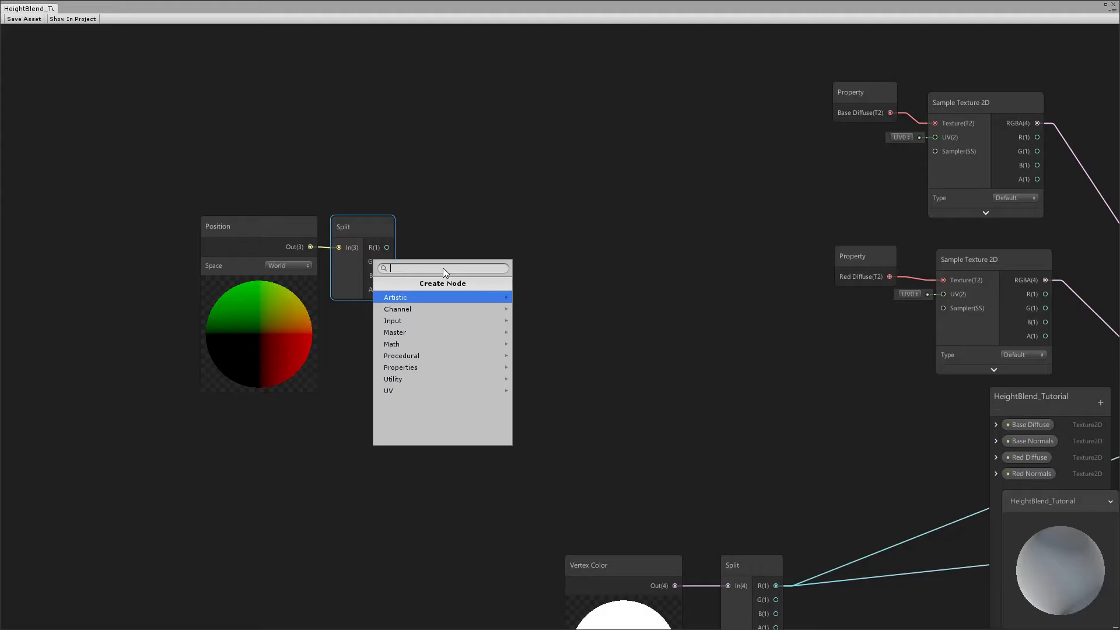
text(comb)
key(Return)
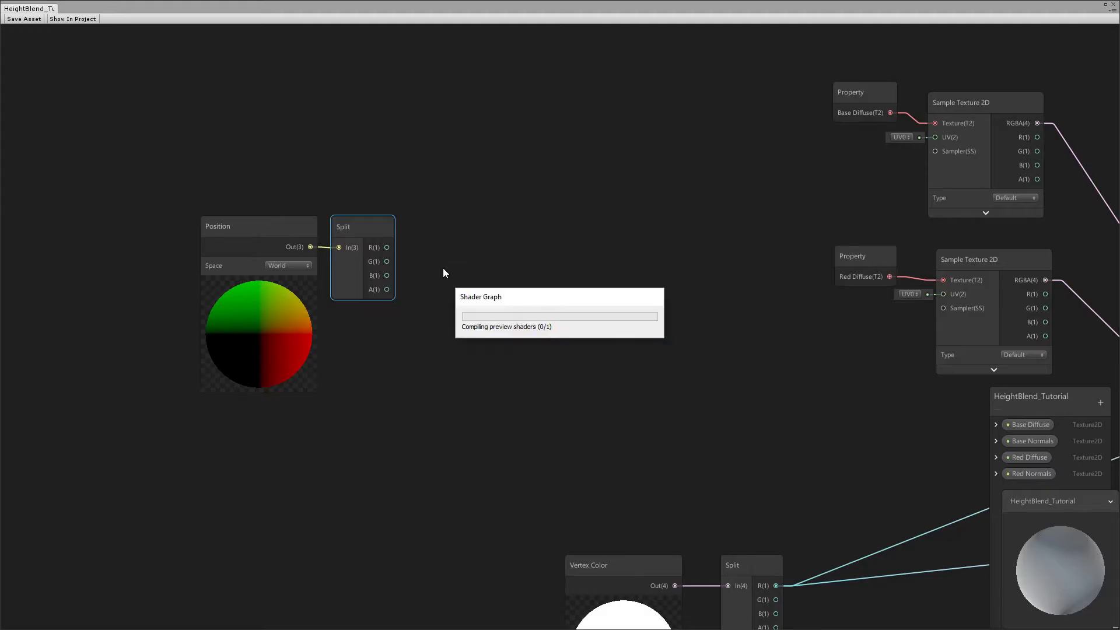
drag(470, 279, 483, 221)
middle_drag(570, 253, 485, 241)
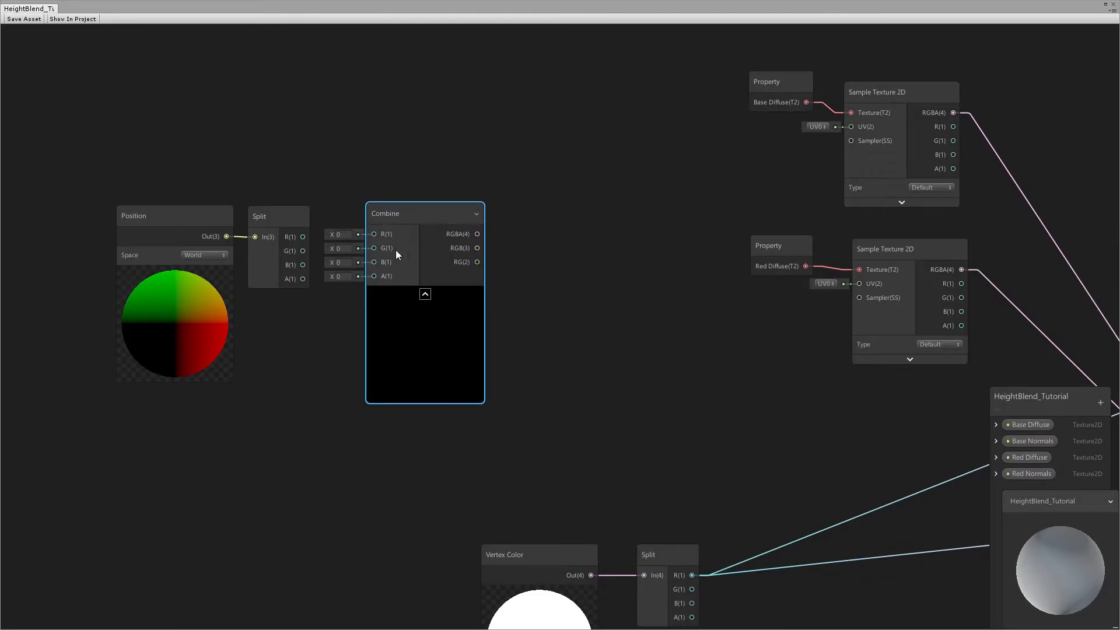
drag(410, 213, 420, 210)
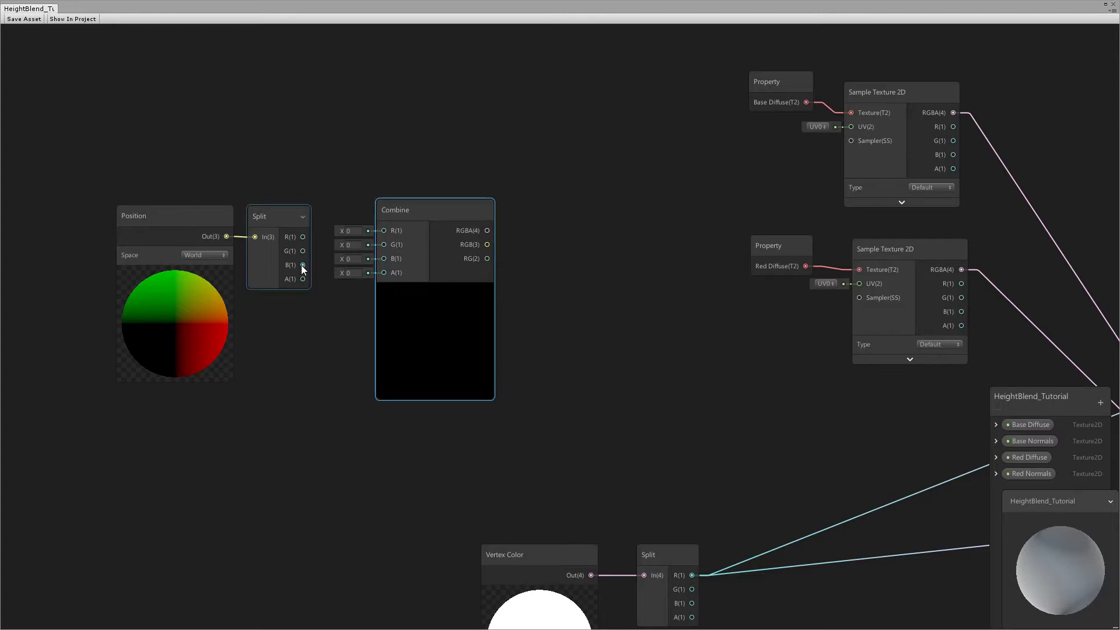
- Connect the position Split's R output to the Combine node's R input and adjust the Combine node's placement
drag(303, 236, 434, 215)
middle_drag(459, 250, 424, 252)
drag(394, 214, 392, 217)
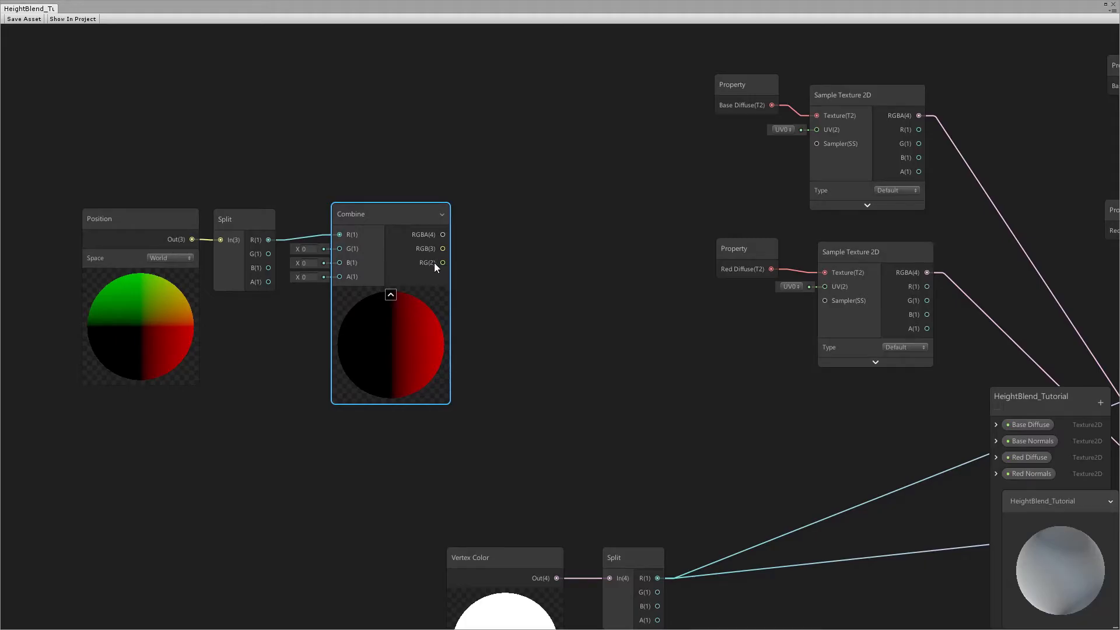
drag(397, 210, 373, 216)
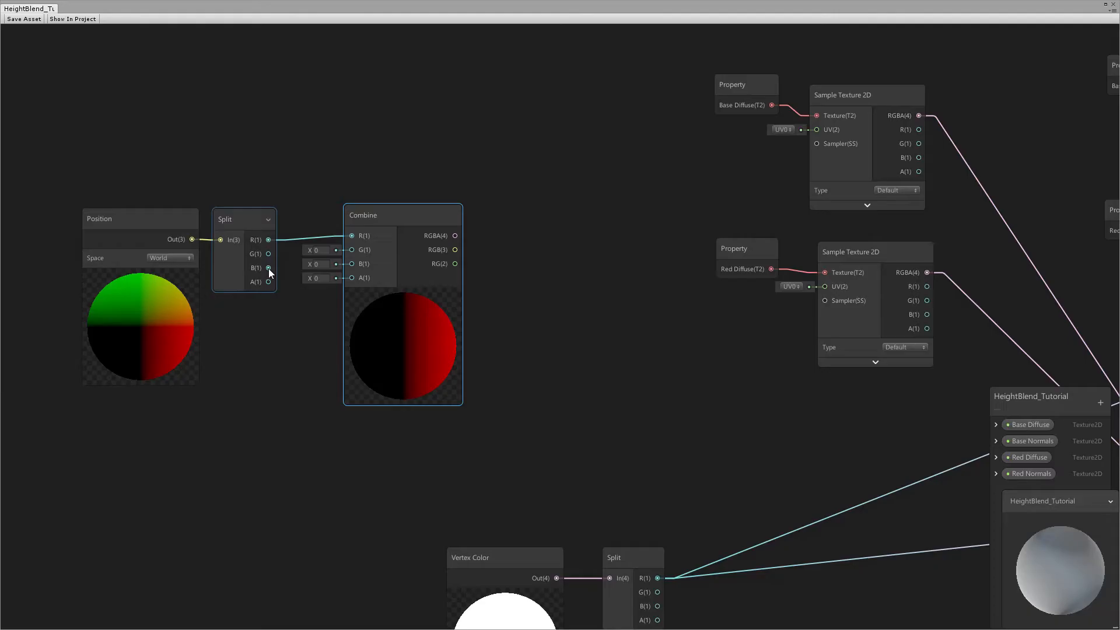
drag(268, 268, 352, 264)
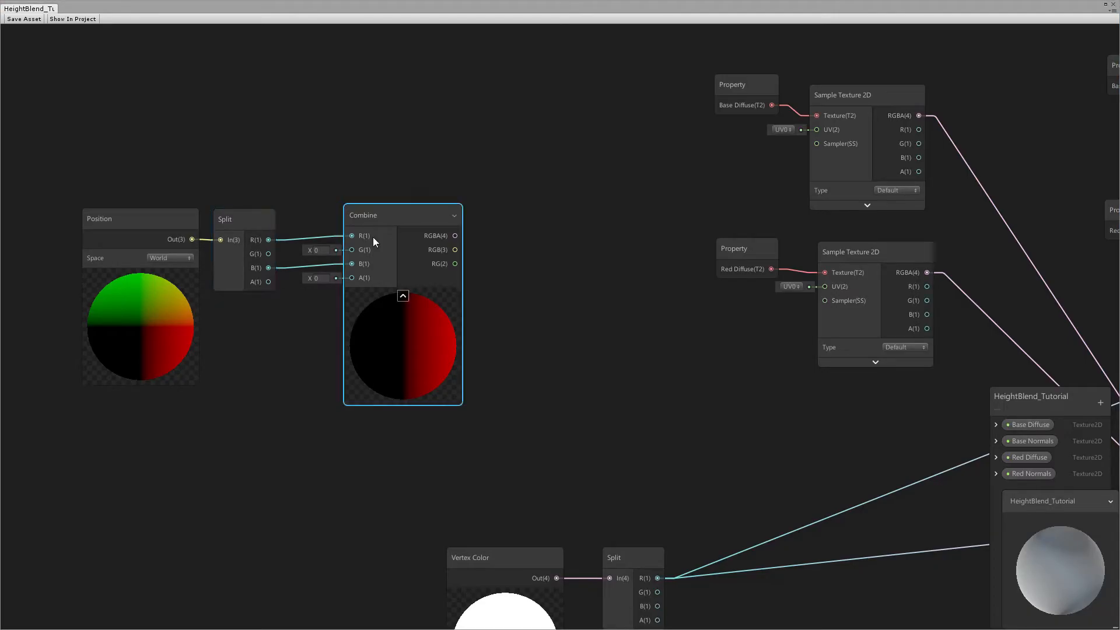
click(300, 266)
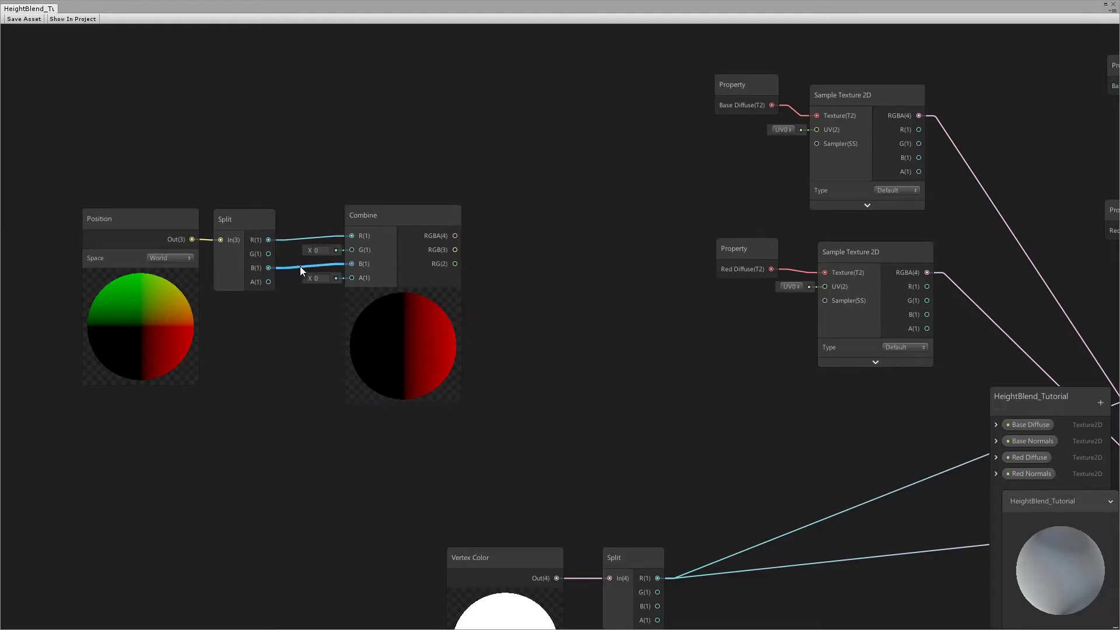
key(Delete)
- Connect the position Split's B output to Combine's G input and collapse the Combine node's preview, keeping the position nodes tidily aligned
drag(268, 268, 367, 219)
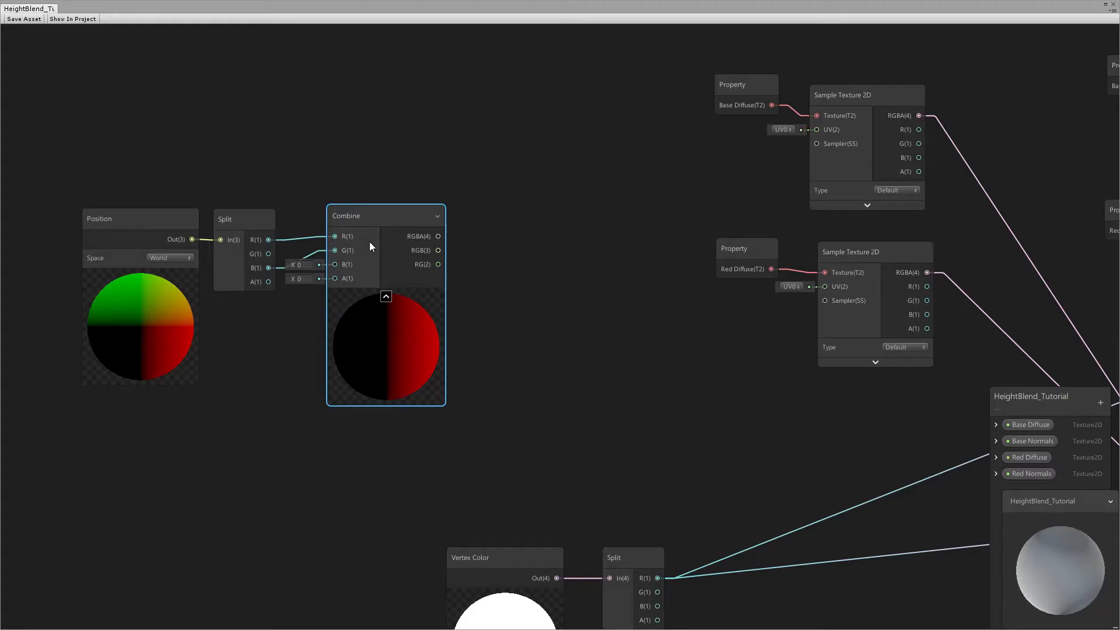
drag(356, 217, 365, 215)
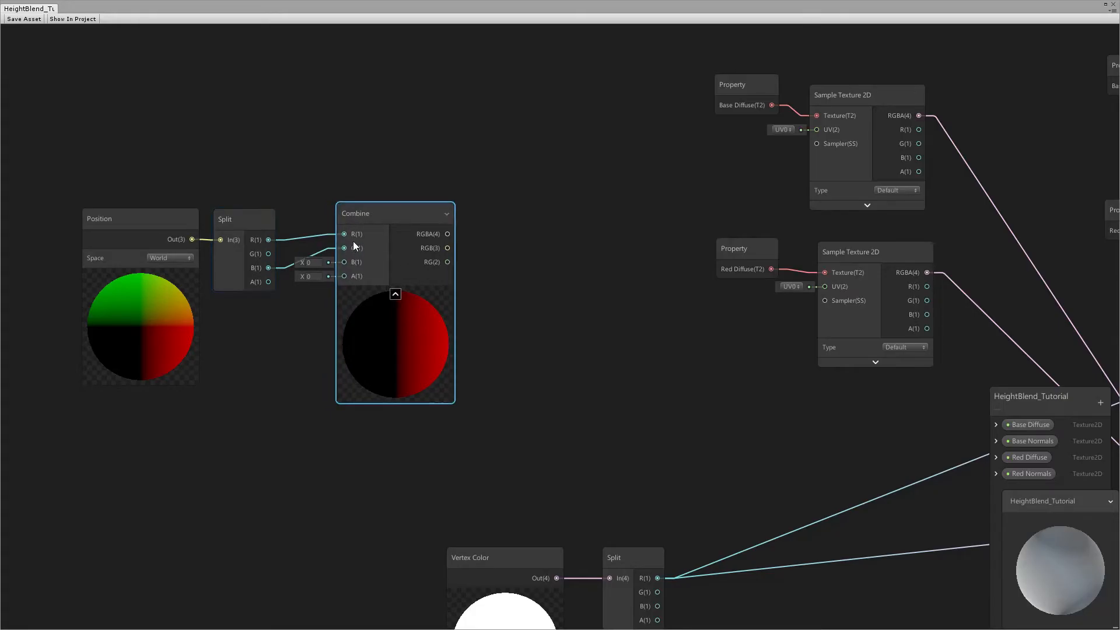
click(373, 285)
mouse_move(370, 218)
mouse_down()
mouse_move(383, 219)
mouse_move(363, 207)
mouse_up()
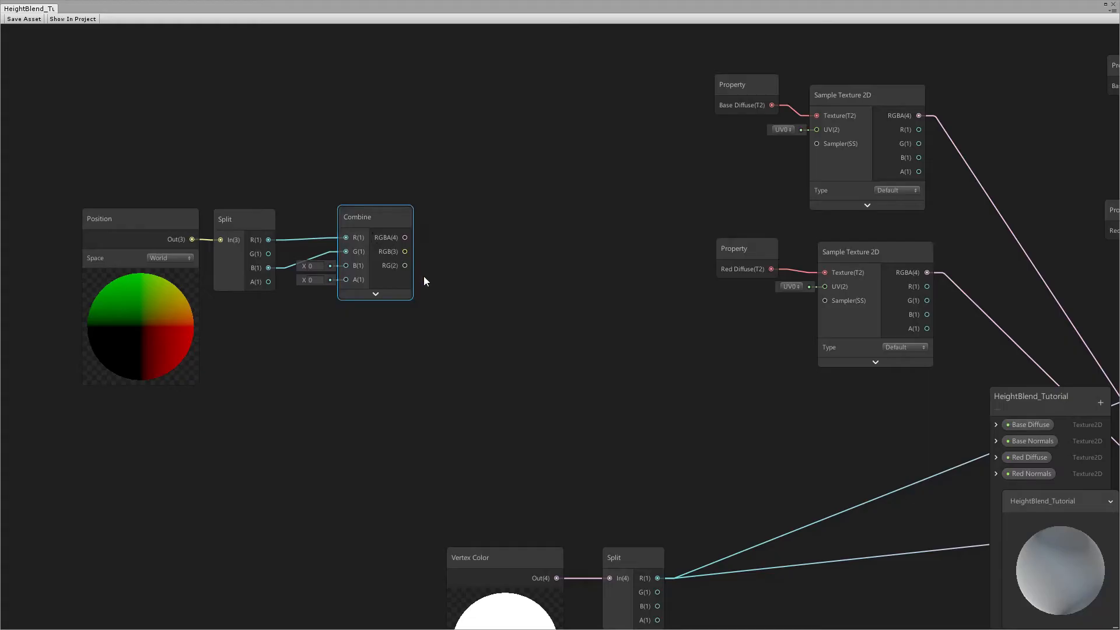
drag(372, 219, 368, 220)
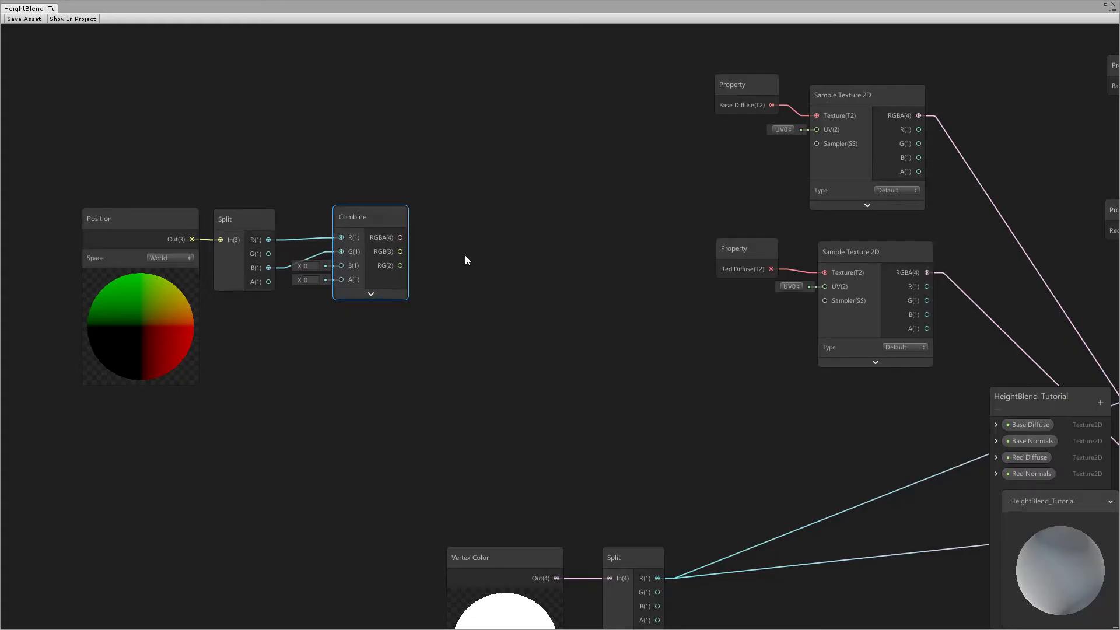
drag(484, 153, 72, 365)
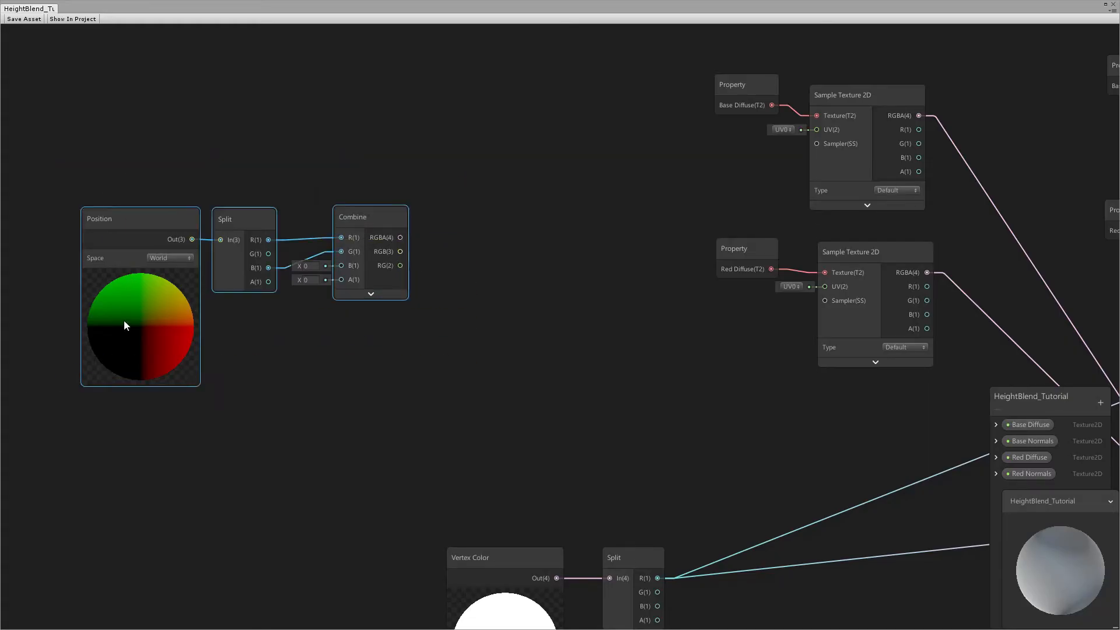
drag(172, 227, 171, 221)
click(523, 270)
key(space)
text(uv)
click(475, 302)
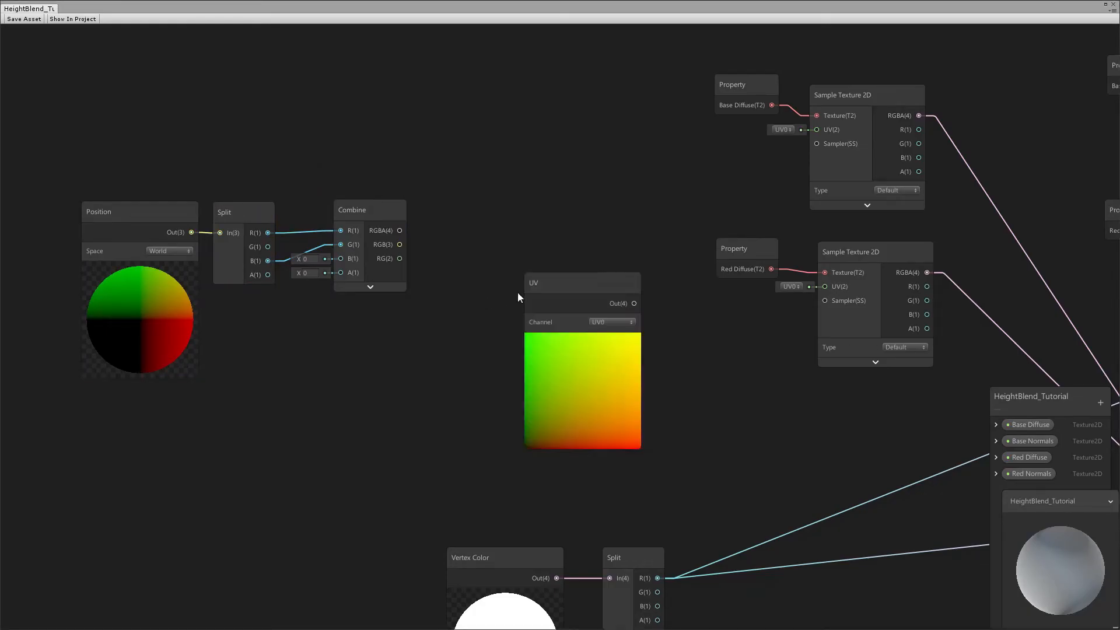
mouse_move(547, 264)
mouse_down()
mouse_move(519, 262)
mouse_move(518, 275)
mouse_move(546, 274)
mouse_up()
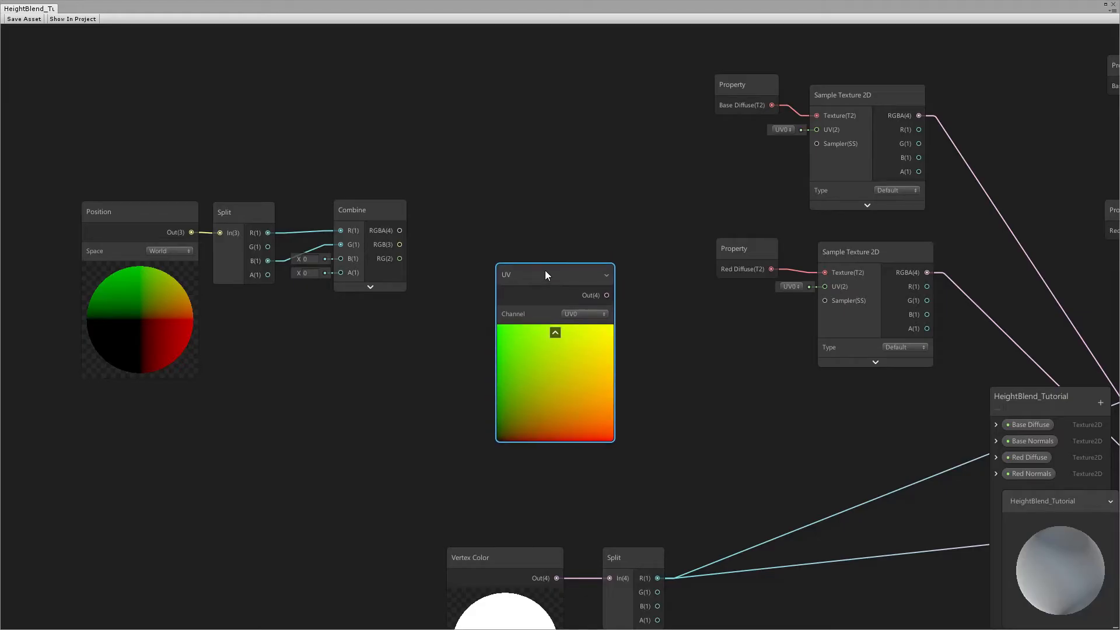
key(Delete)
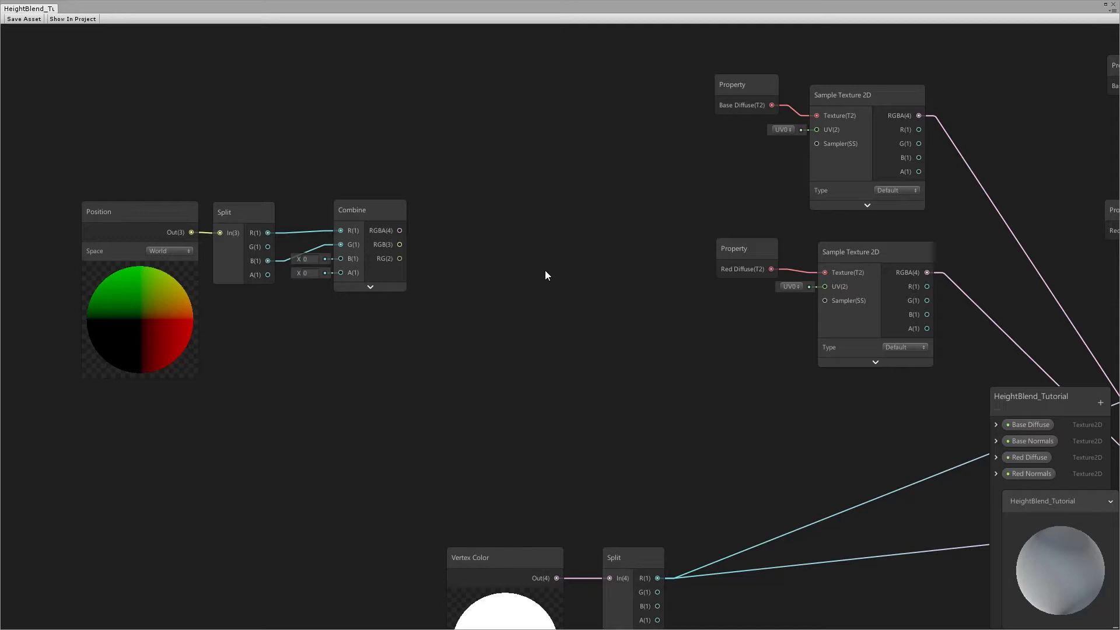
- Move the Position, Split and Combine nodes together slightly higher in the graph
drag(96, 355, 93, 357)
mouse_move(183, 213)
mouse_down()
mouse_move(177, 179)
mouse_move(184, 194)
mouse_up()
click(450, 243)
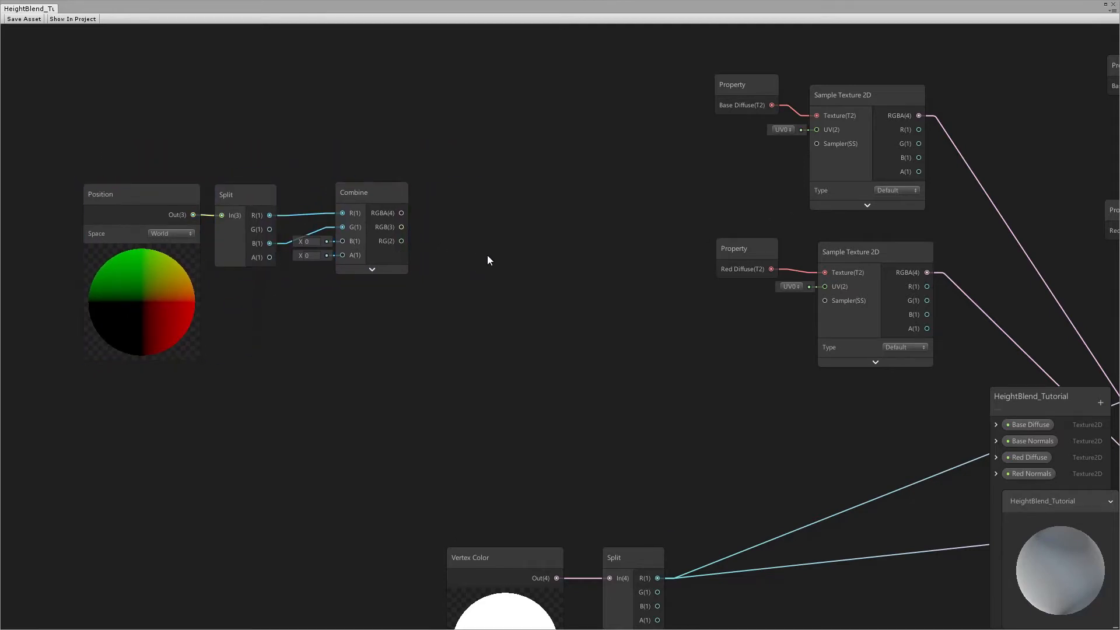
- Add a Multiply node between the Combine node and the diffuse Sample Texture 2D nodes
key(space)
text(multi)
key(Return)
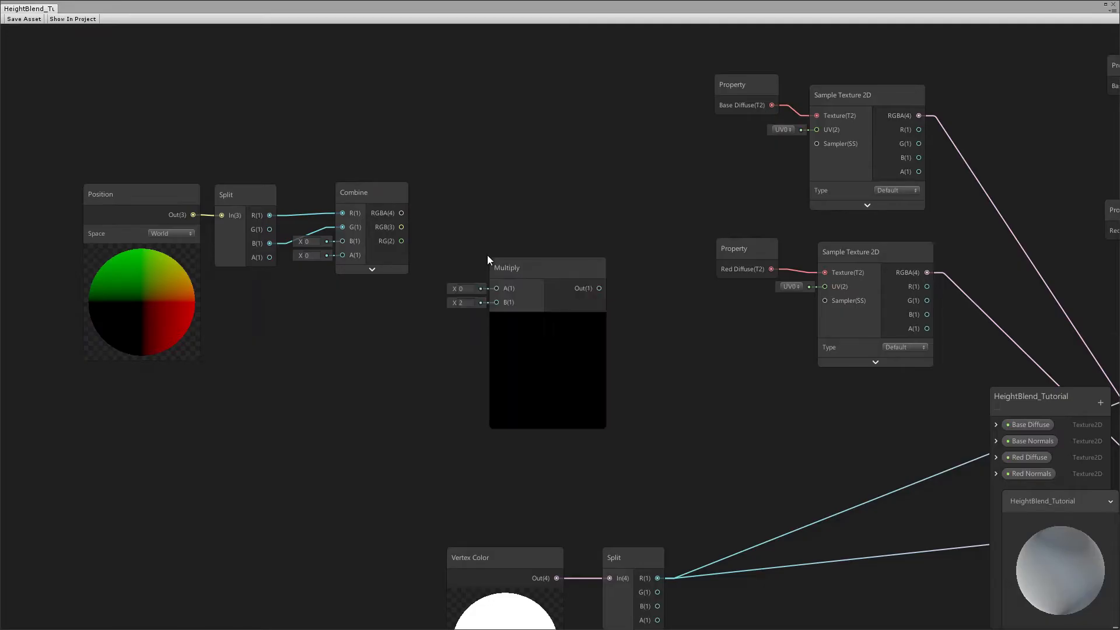
click(406, 340)
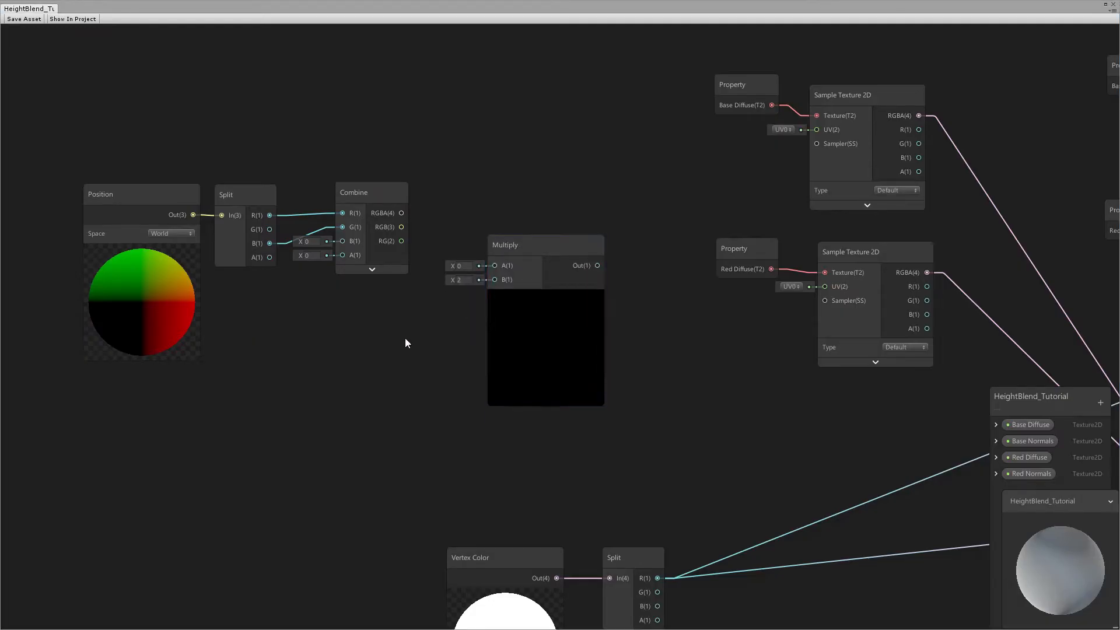
- Move the property blackboard higher and add a Vector1 property named Red Tile, leaving its details collapsed
drag(1070, 404, 1072, 47)
click(1109, 45)
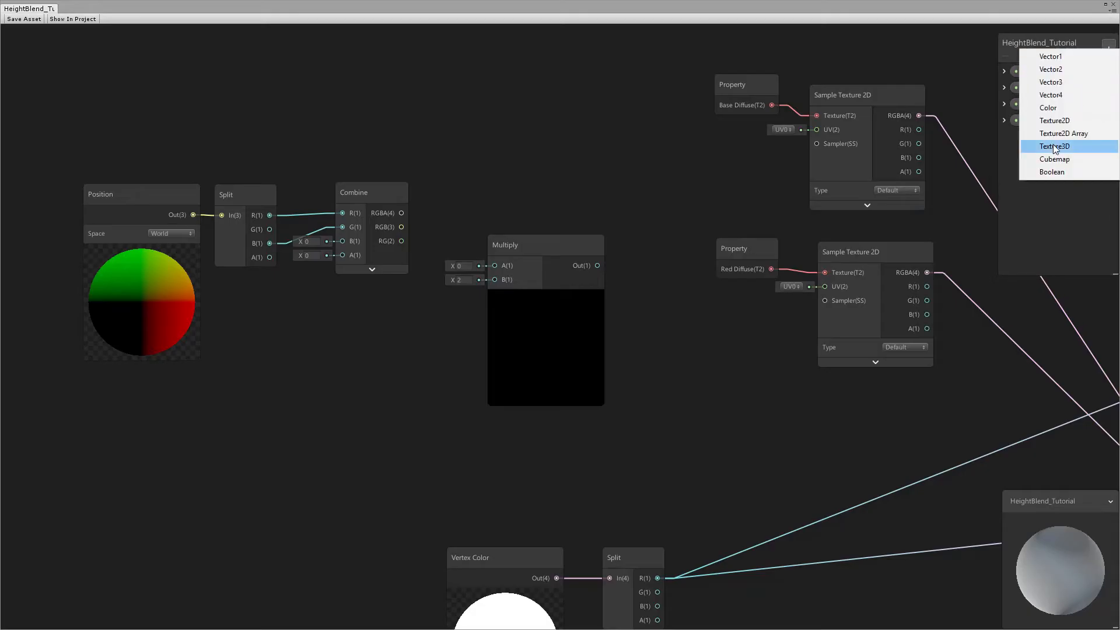
click(1051, 57)
text(Red Tile)
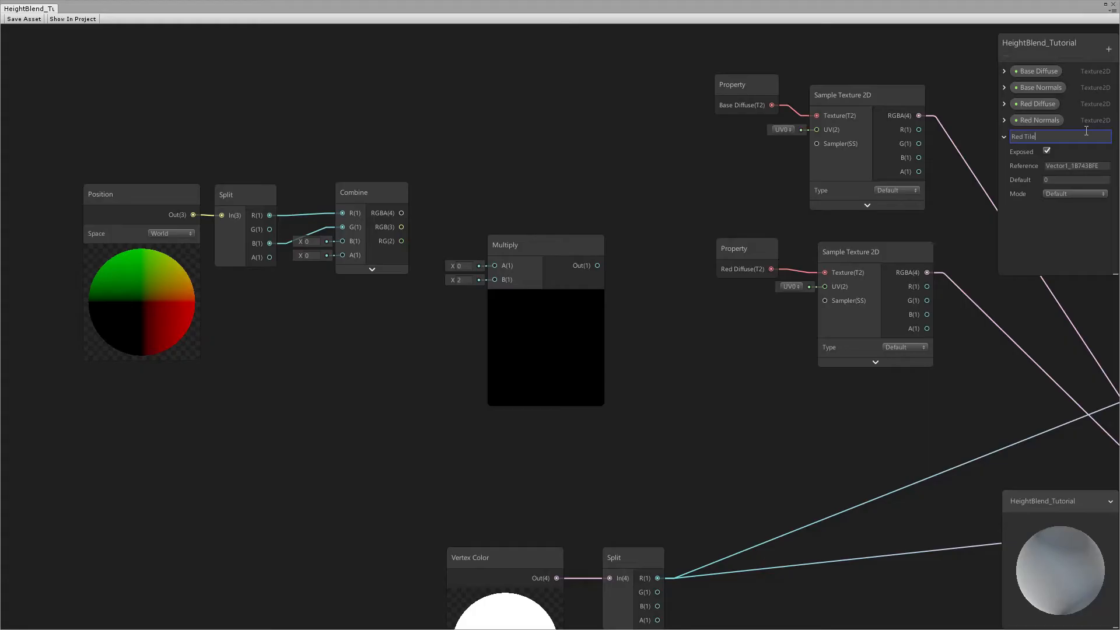
click(1004, 138)
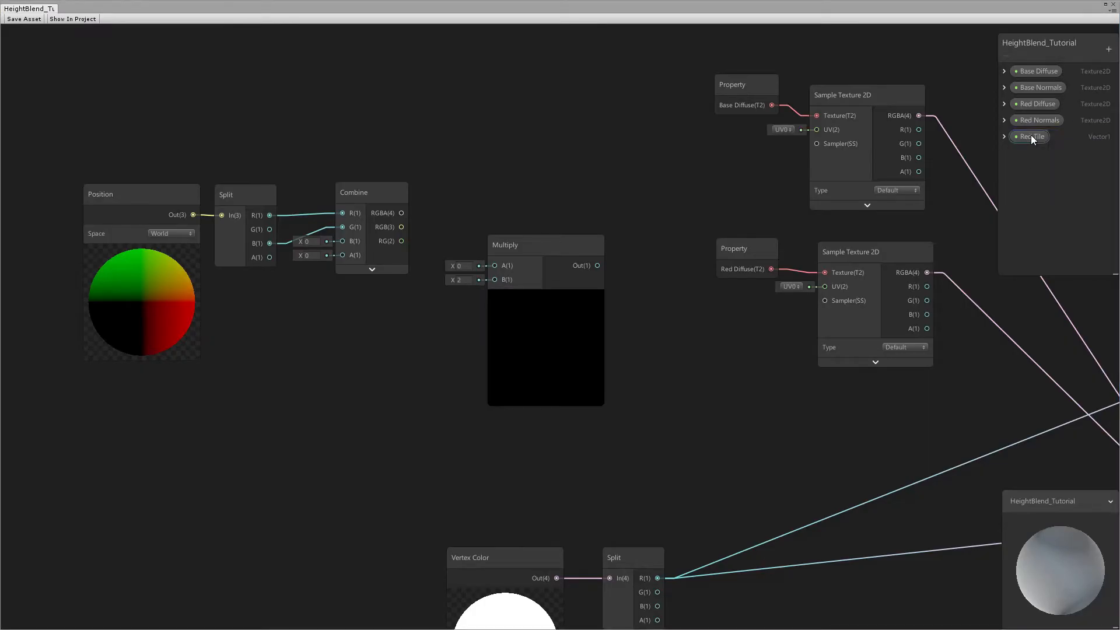
- Multiply Combine's RG output by a Red Tile property node and connect the result to the Red Diffuse sampler's UV input
drag(358, 328, 496, 279)
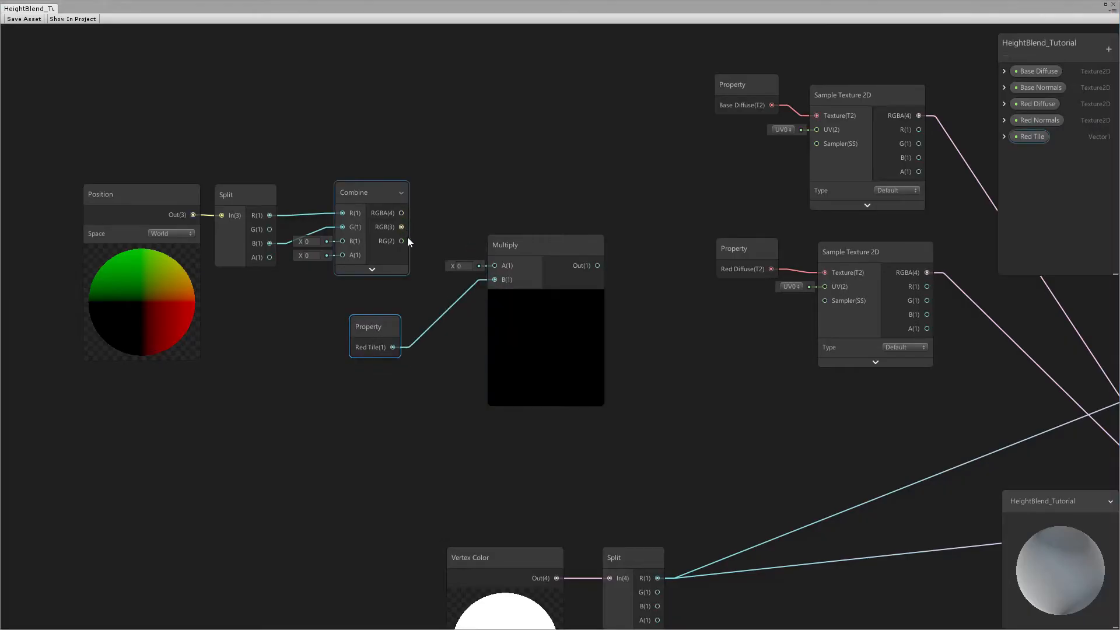
drag(401, 241, 495, 265)
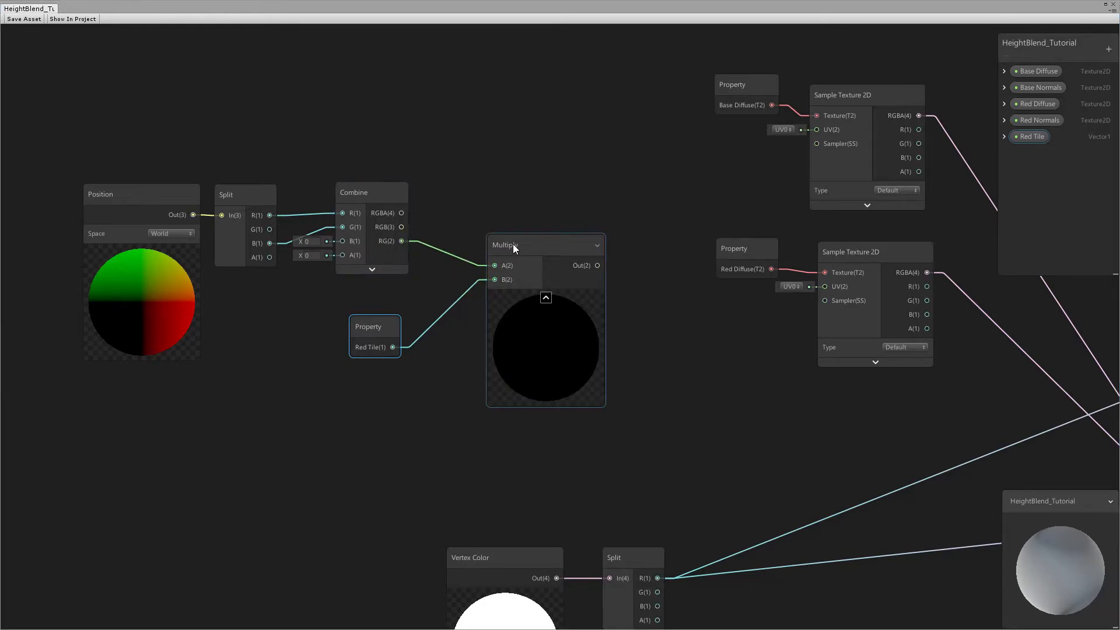
drag(513, 244, 496, 238)
middle_drag(599, 252, 445, 278)
drag(427, 287, 670, 313)
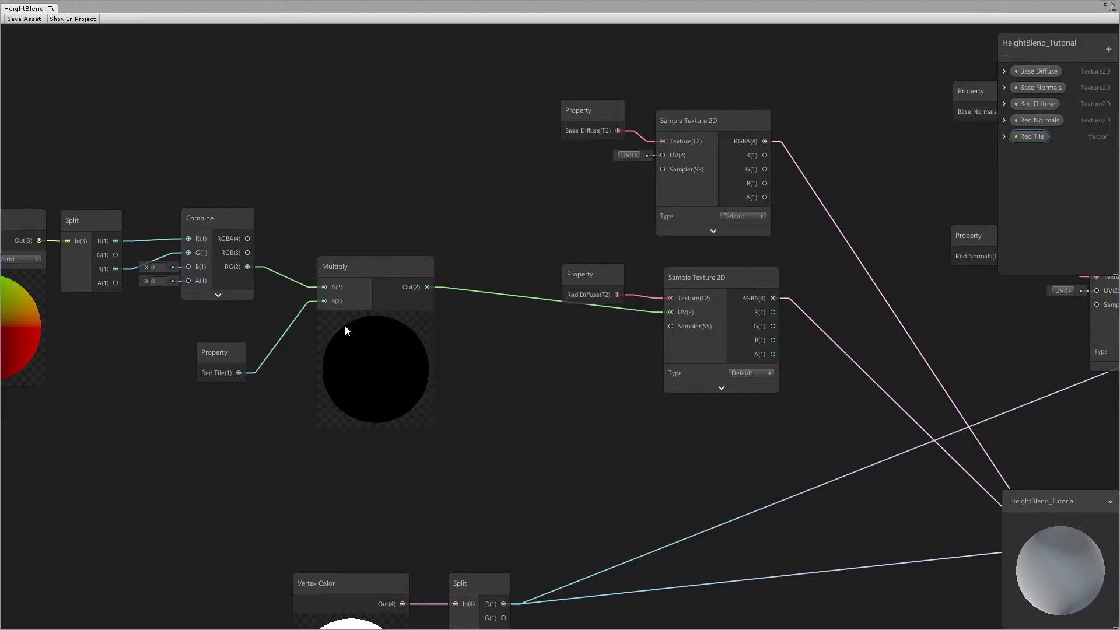
- Duplicate the Multiply node above the original, collapse both previews, and connect Combine's RG output to the duplicate's A input
middle_drag(397, 274, 451, 330)
drag(448, 337, 433, 171)
click(429, 377)
click(411, 154)
drag(301, 323, 393, 173)
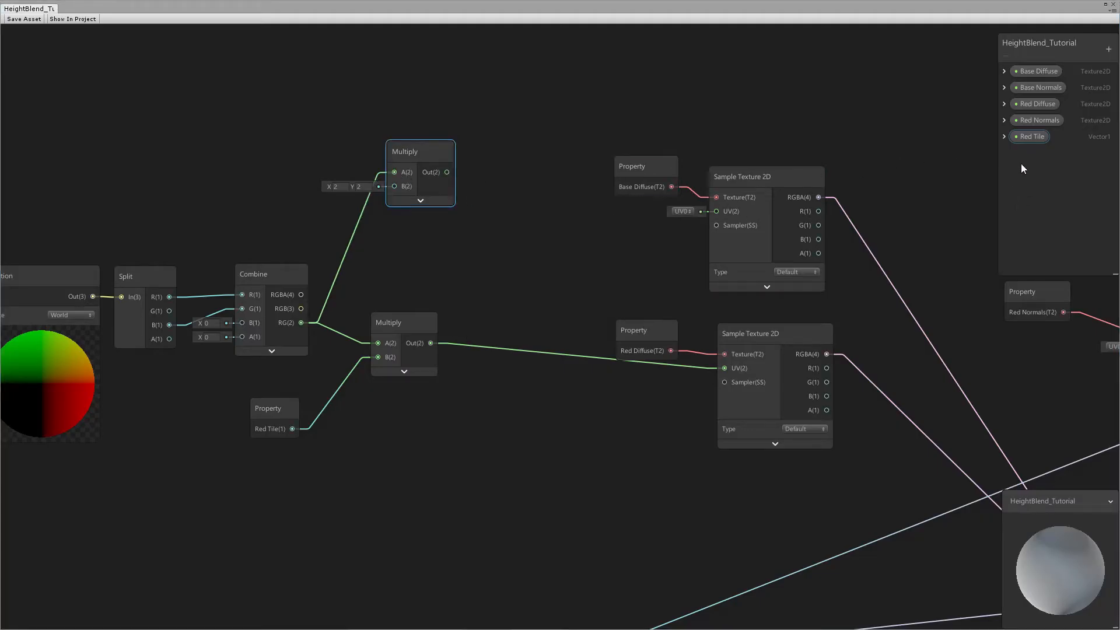
- Duplicate the Red Tile property as Base Tile and place each tile property directly above its matching diffuse property
click(1028, 137)
key(ctrl+d)
right_click(1030, 152)
click(1037, 156)
text(Base Tile)
key(Return)
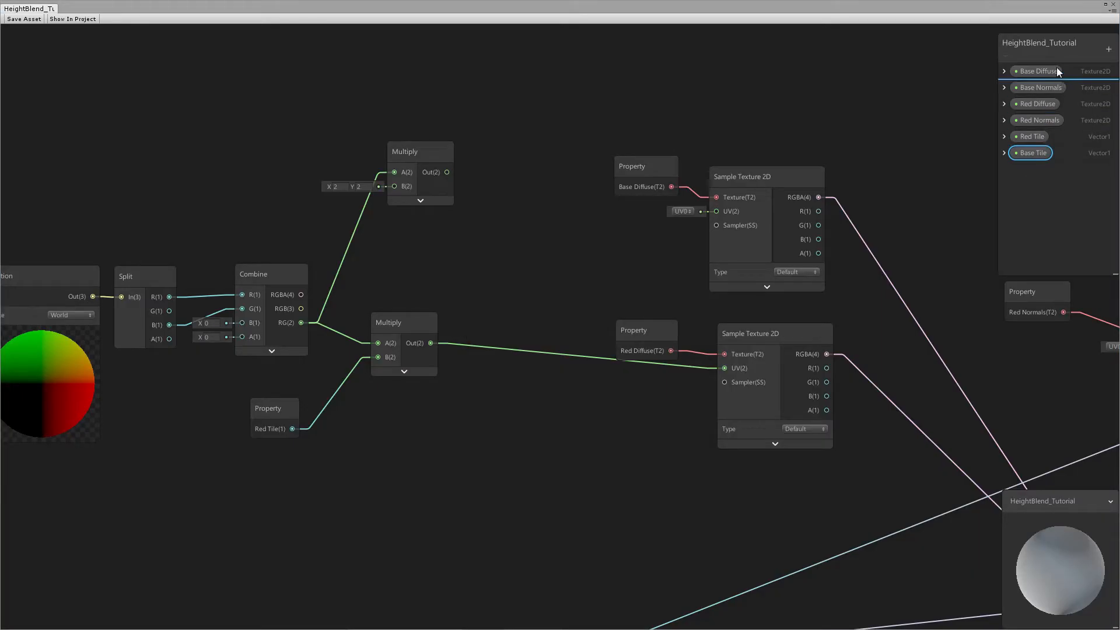
drag(1037, 150, 1036, 66)
drag(1054, 113, 1054, 113)
- Set the default value of the Base Tile and Red Tile properties to 1 and collapse their details
click(1004, 120)
click(1004, 71)
click(1062, 114)
click(1057, 221)
text(1)
key(Tab)
click(1005, 72)
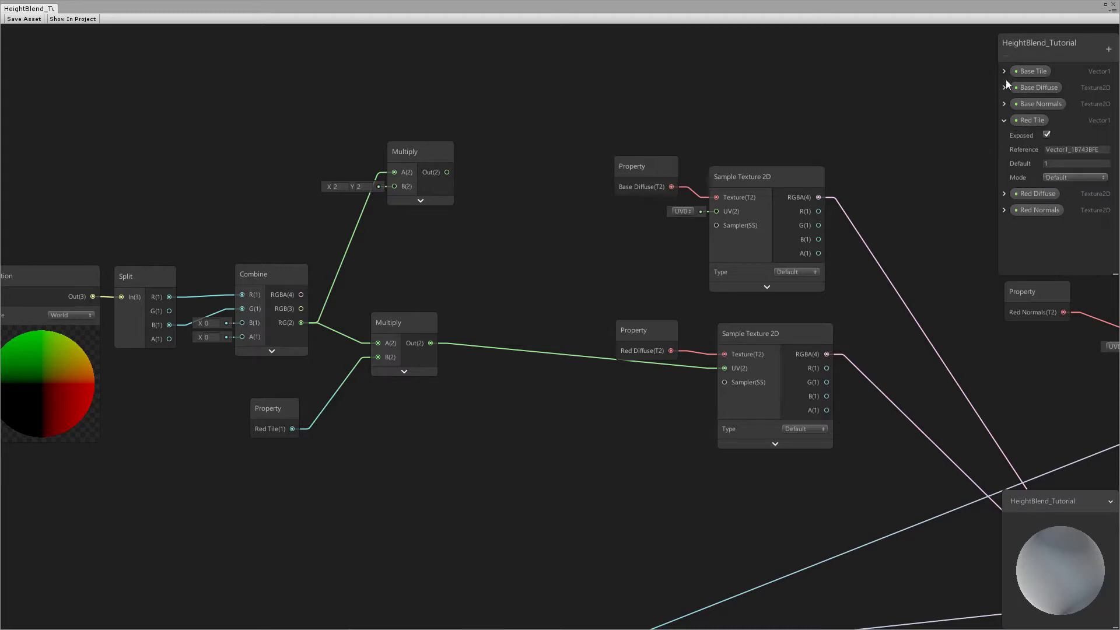
click(1005, 120)
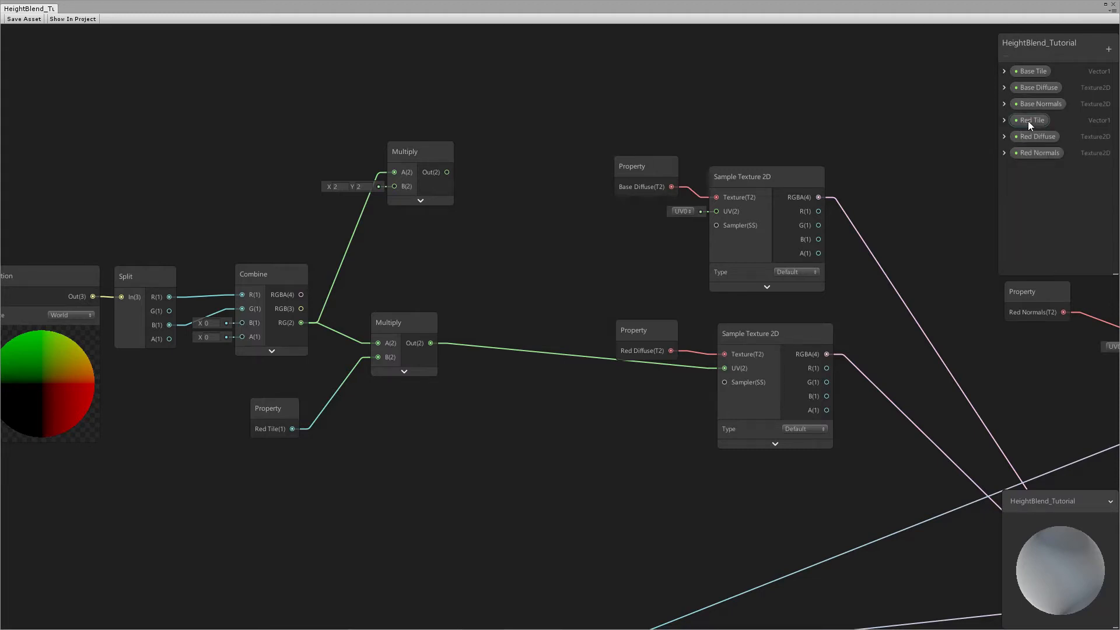
- Connect a Base Tile node to the upper Multiply and wire both Multiply outputs to the remaining diffuse and normal samplers' UV inputs
drag(1031, 72, 717, 211)
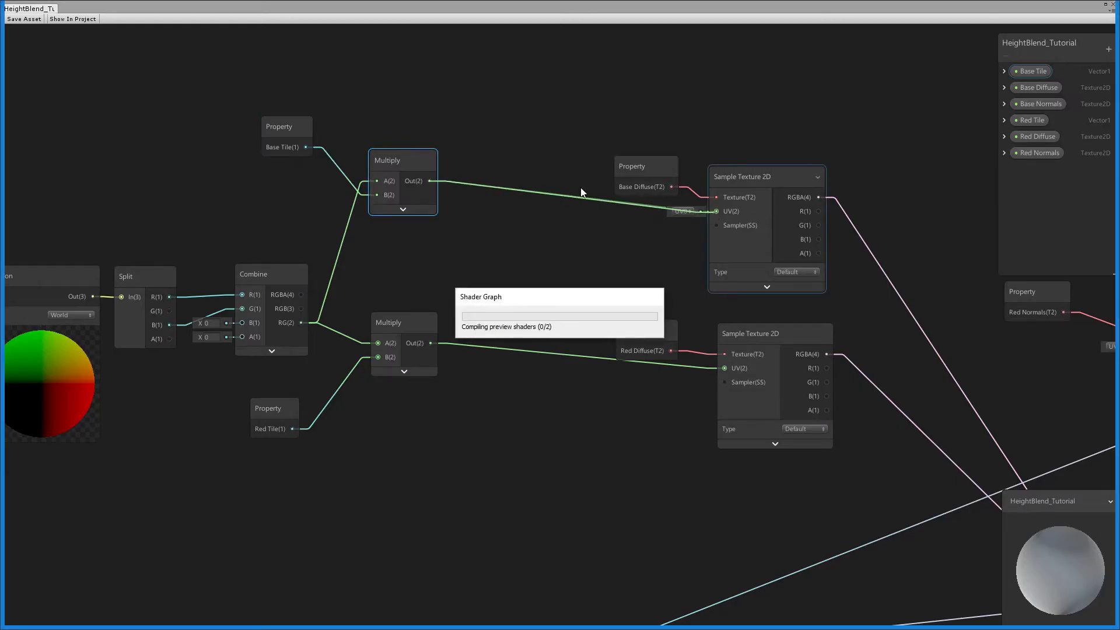
middle_drag(761, 233, 517, 205)
scroll(636, 227, down, 2)
scroll(635, 227, up, 1)
middle_drag(639, 224, 534, 239)
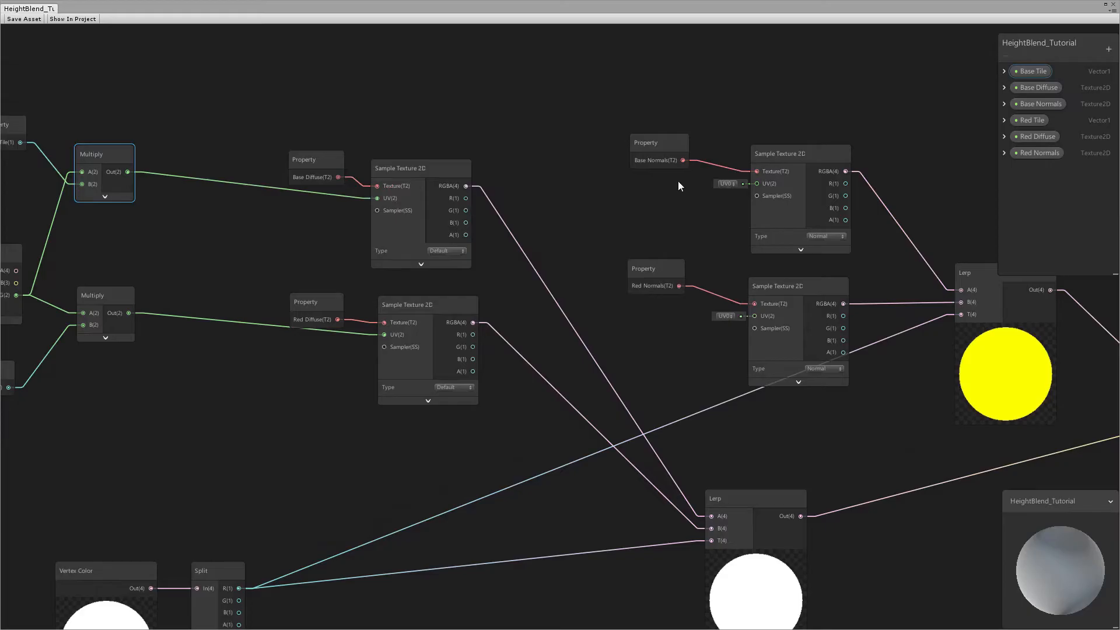
drag(128, 172, 755, 184)
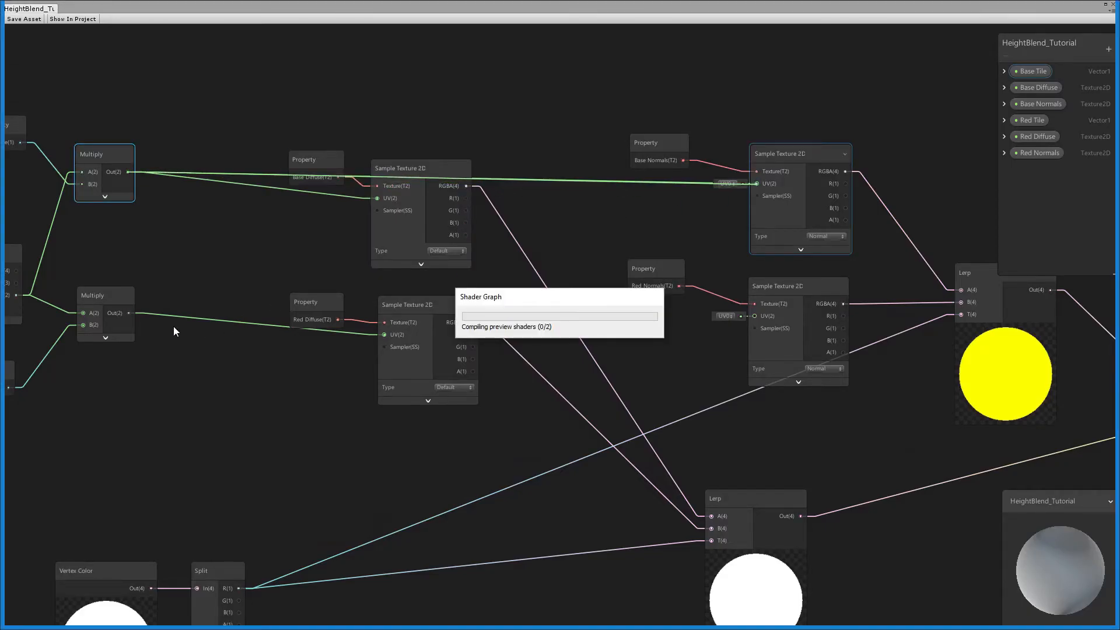
drag(129, 314, 749, 316)
- Review the whole graph group by group: world-position tiling, diffuse samplers, normal samplers, and the vertex colour nodes feeding the Lerps
middle_drag(219, 248, 373, 264)
scroll(429, 260, down, 3)
drag(47, 137, 293, 232)
drag(722, 353, 726, 354)
drag(724, 289, 680, 273)
middle_drag(444, 268, 533, 273)
click(150, 161)
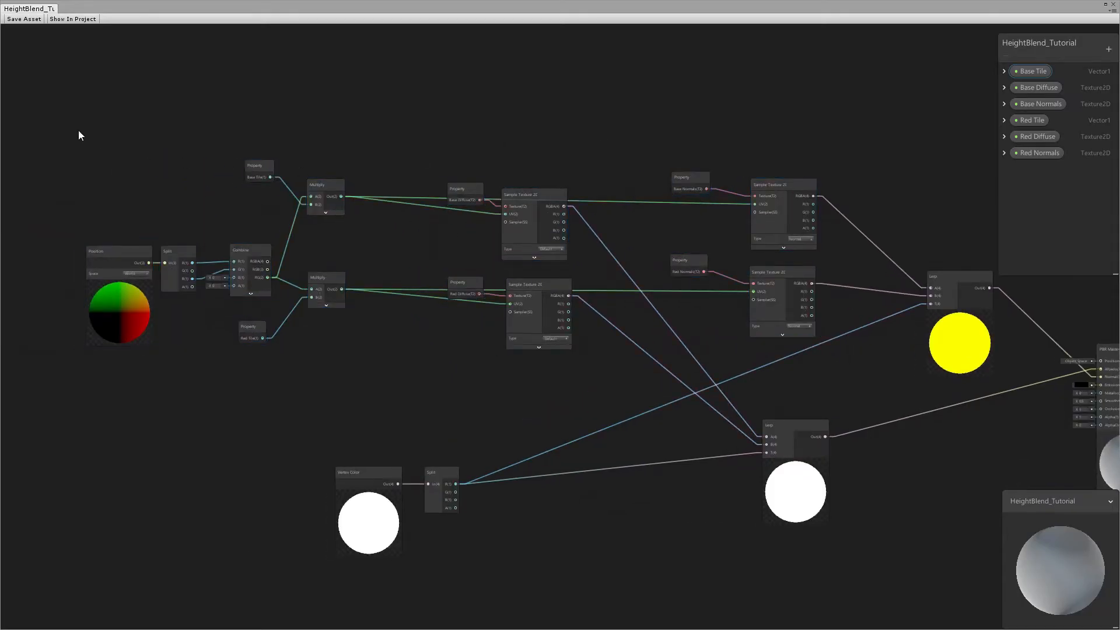
drag(390, 363, 391, 362)
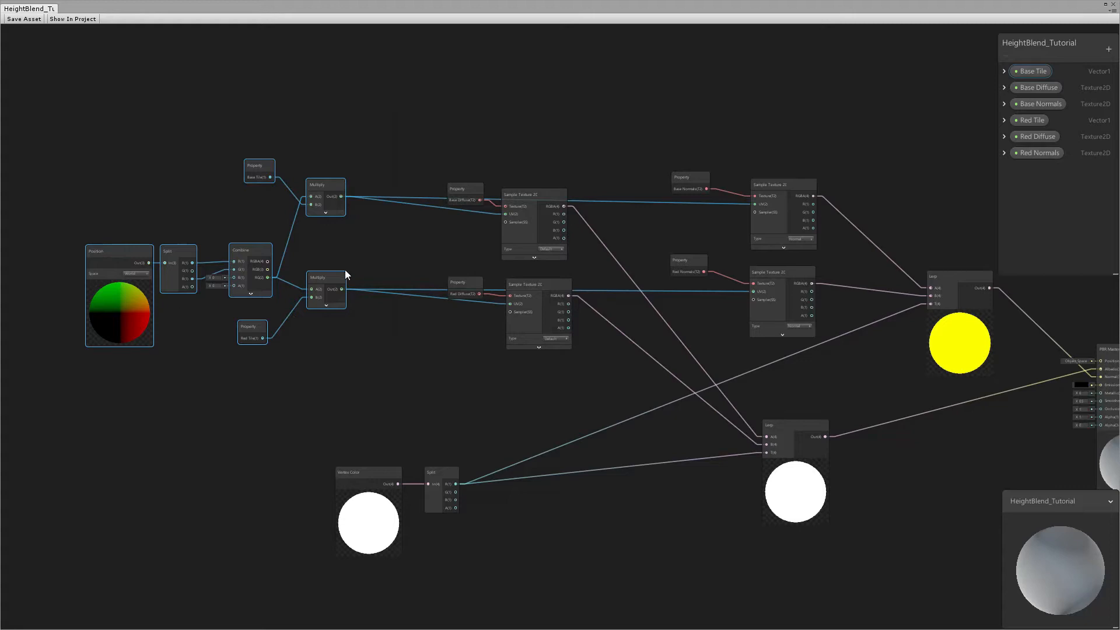
drag(418, 143, 559, 352)
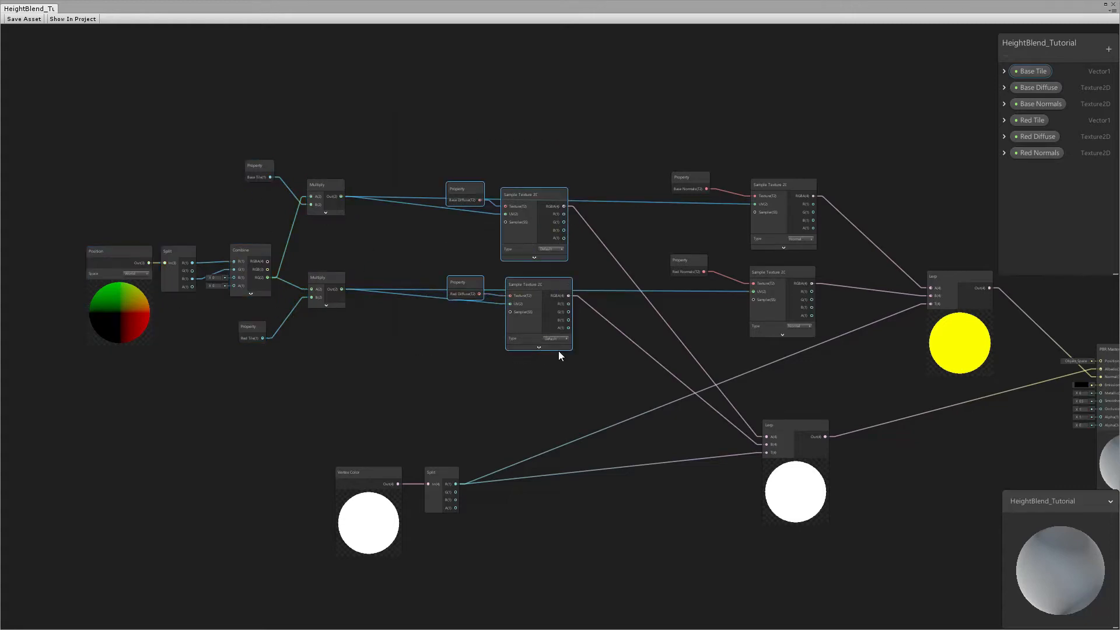
drag(669, 141, 833, 345)
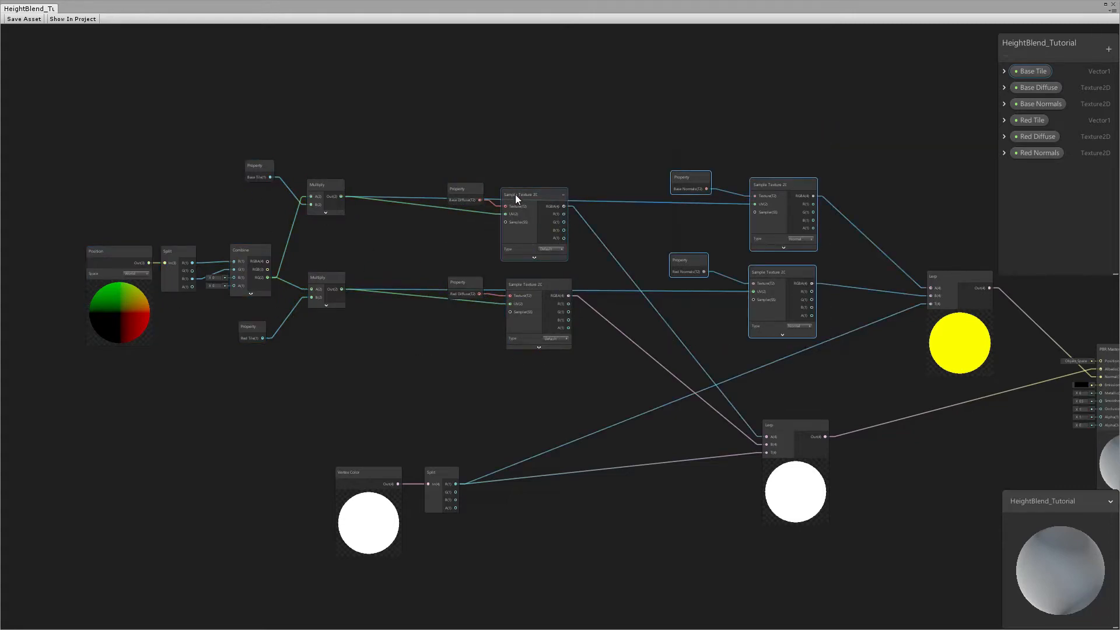
scroll(758, 297, up, 1)
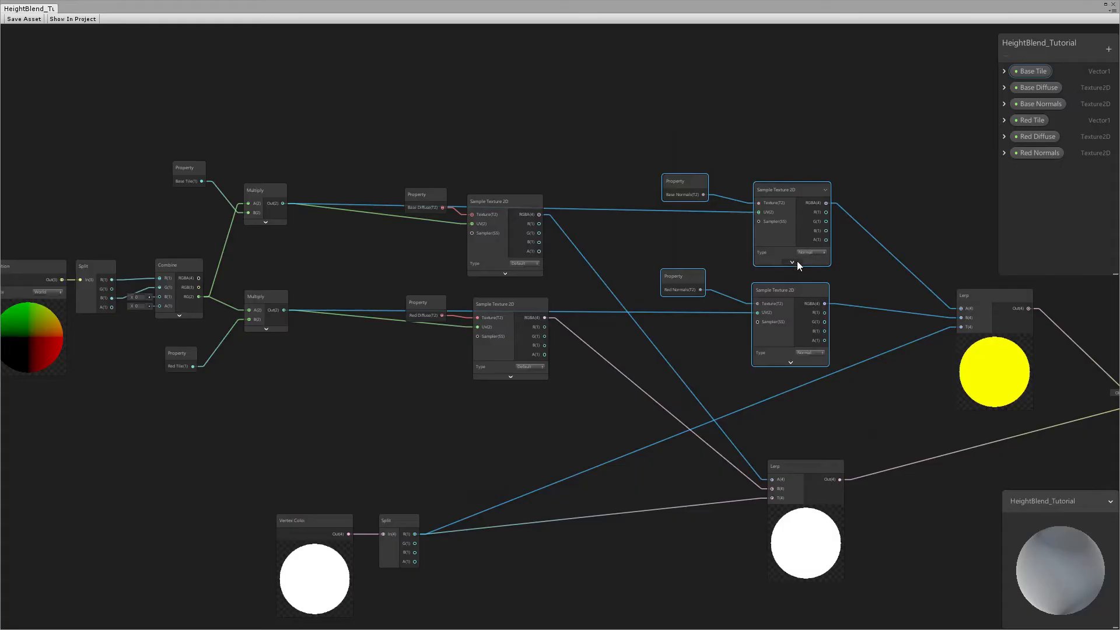
middle_drag(755, 393, 713, 321)
drag(241, 402, 372, 439)
middle_drag(543, 393, 501, 367)
middle_drag(493, 164, 315, 157)
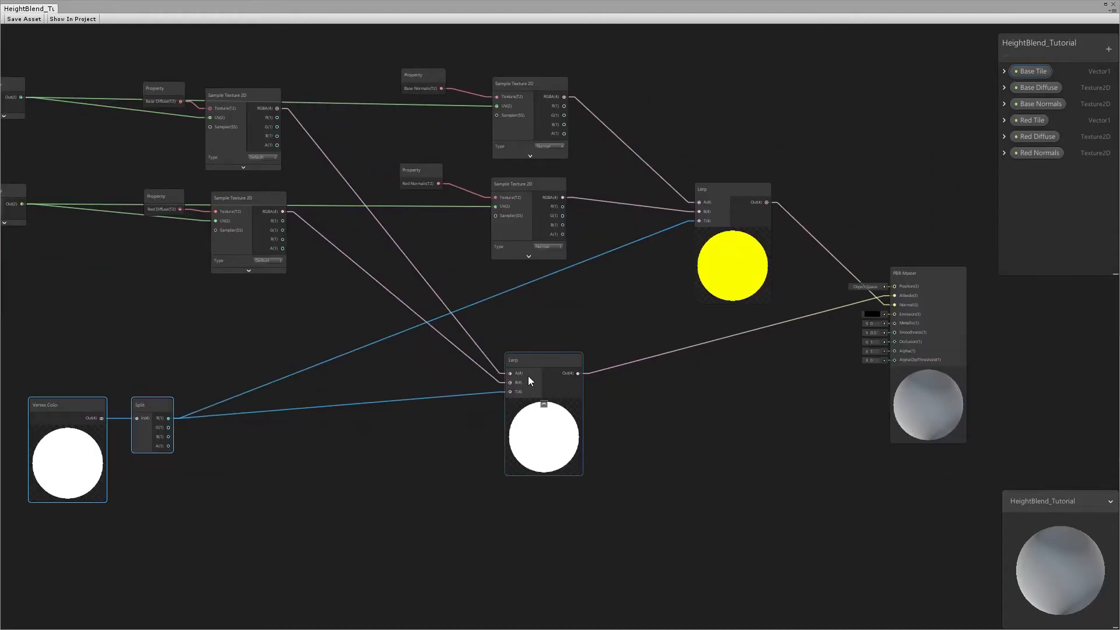
- Nudge the diffuse and normals Lerp nodes into slightly better positions and save the shader graph asset
drag(535, 361, 545, 363)
drag(733, 204, 730, 212)
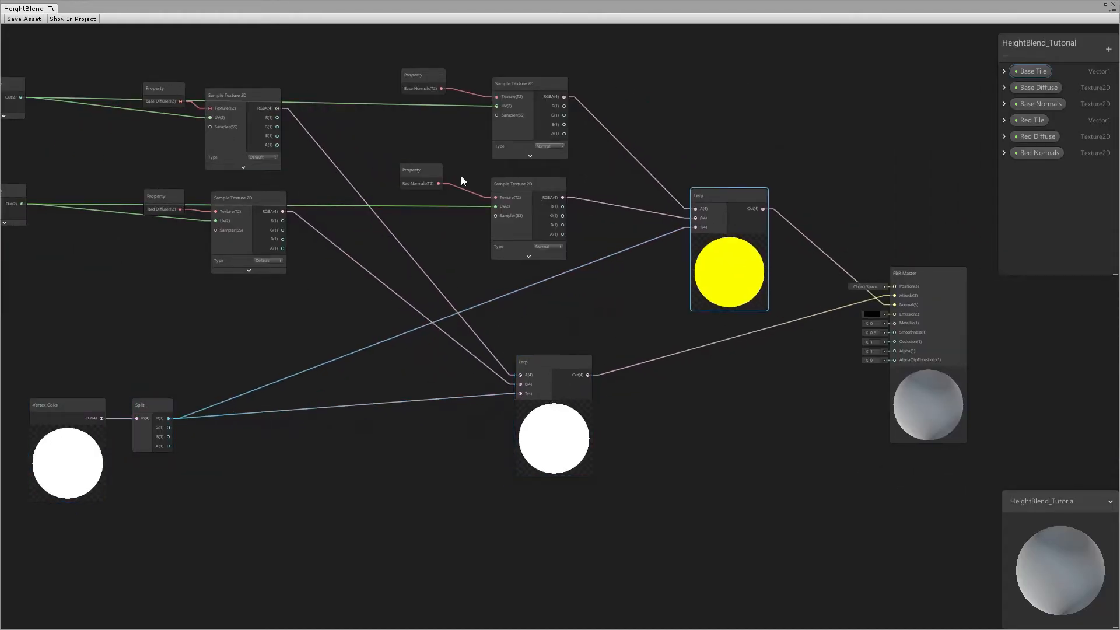
middle_drag(655, 226, 723, 237)
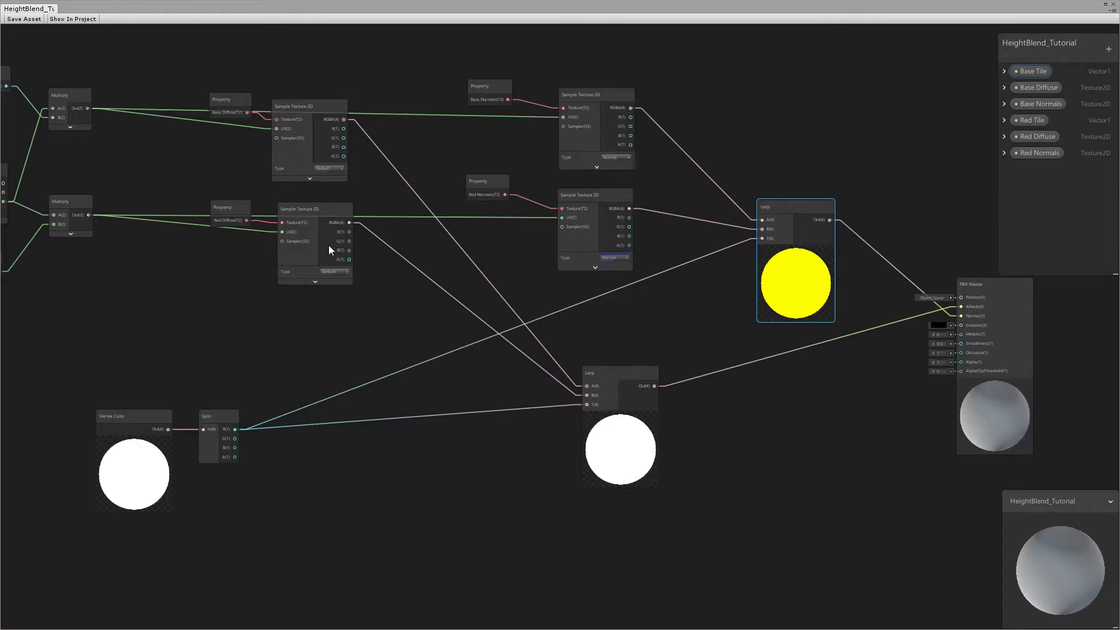
middle_drag(473, 292, 587, 300)
click(26, 19)
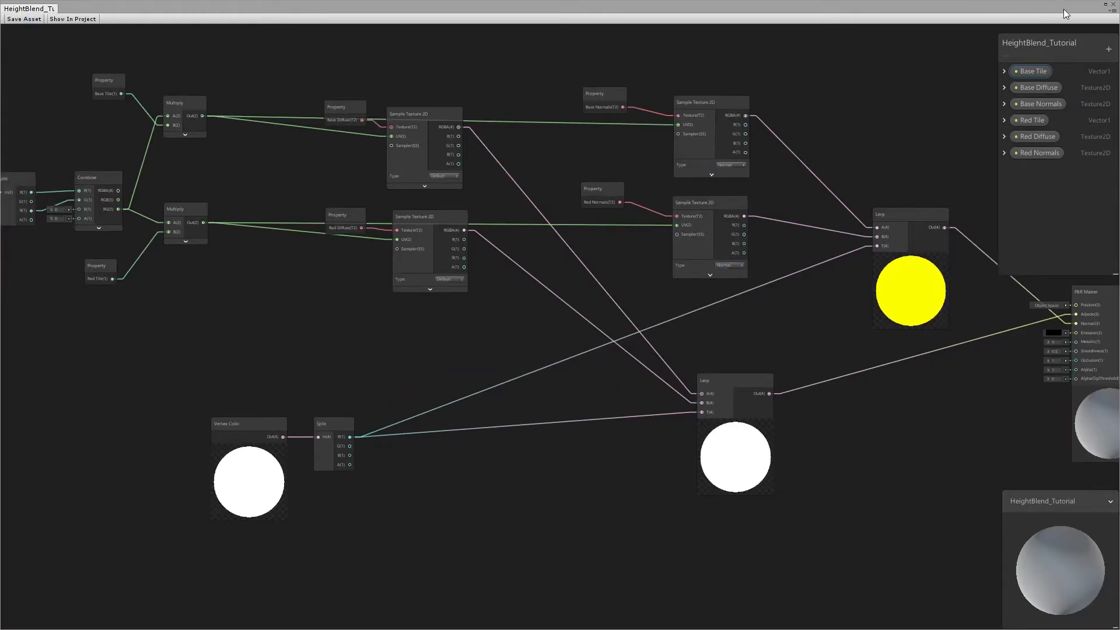
- Restore the graph window to its smaller size and select the HeightBlend_Tutorial material while viewing the painted plane
click(1106, 5)
alt+drag(607, 476, 595, 453)
click(165, 404)
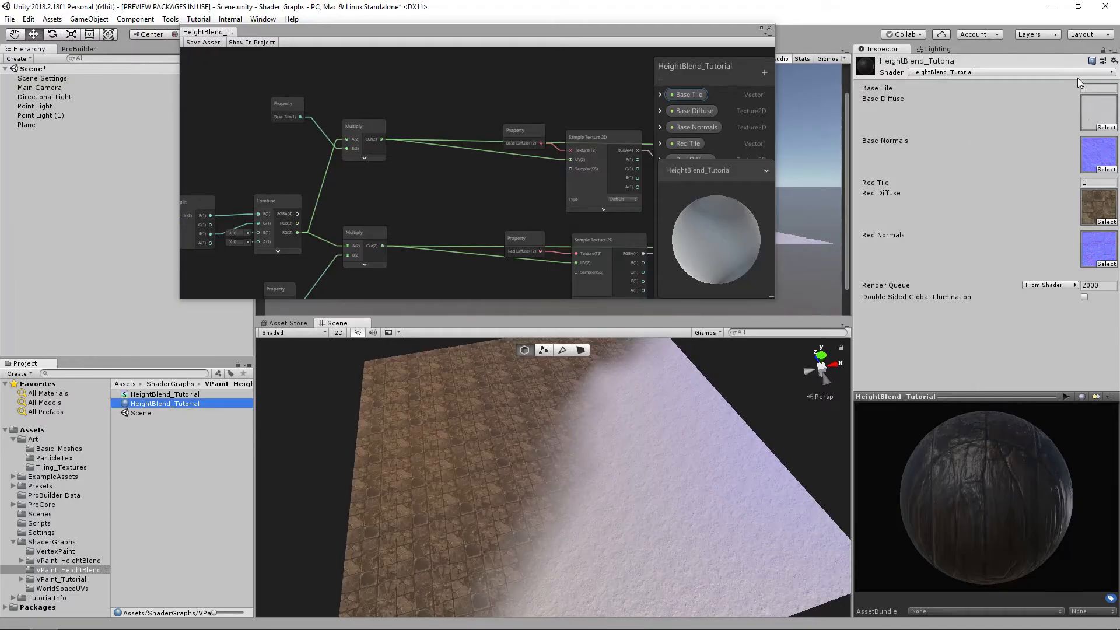
- Set the material's Base Tile to 0.25 and Red Tile to 0.27, checking the tiling on the plane
mouse_move(1032, 88)
mouse_down()
mouse_move(1053, 89)
mouse_move(1015, 91)
mouse_move(1031, 86)
mouse_up()
alt+drag(673, 496, 691, 452)
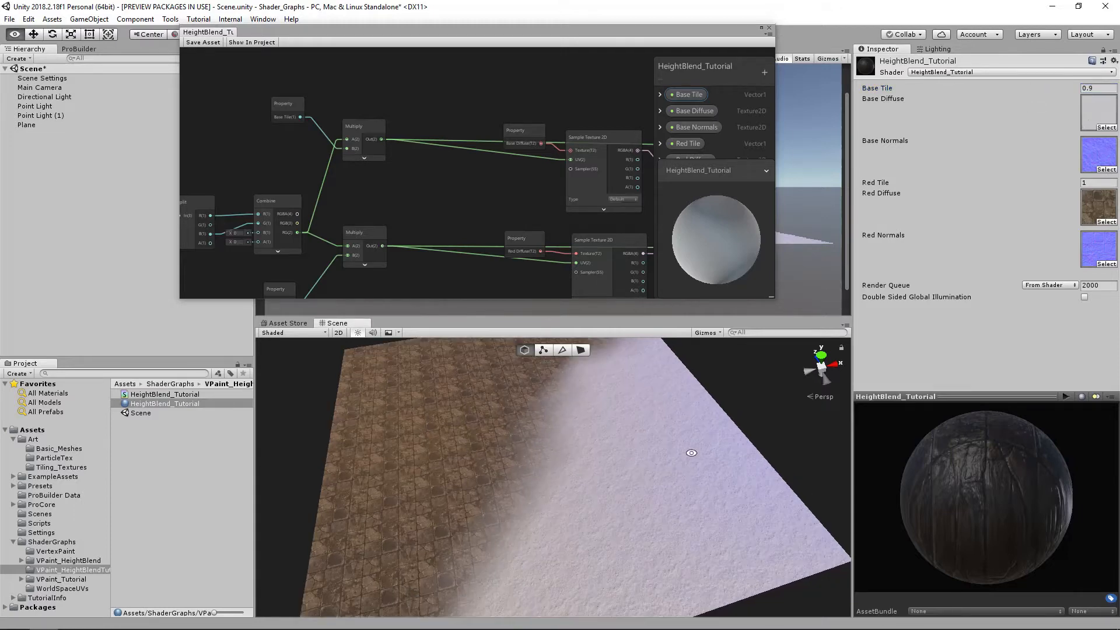
mouse_move(1066, 86)
mouse_down()
mouse_move(1003, 88)
mouse_move(1066, 87)
mouse_up()
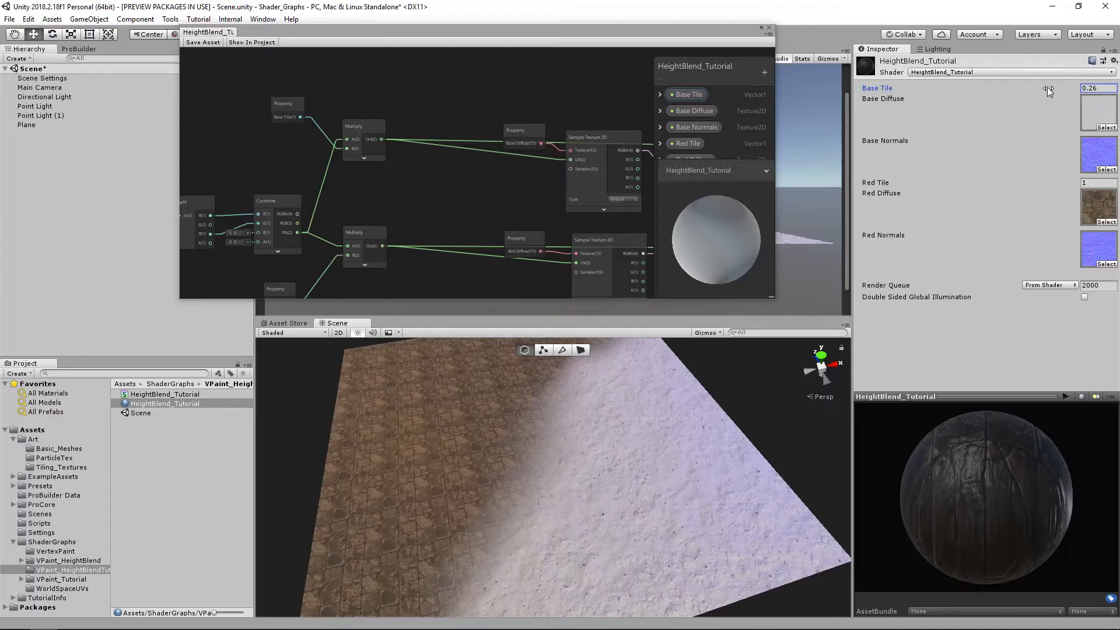
mouse_move(1058, 87)
alt+mouse_down()
mouse_move(1043, 86)
mouse_move(1055, 85)
alt+mouse_up()
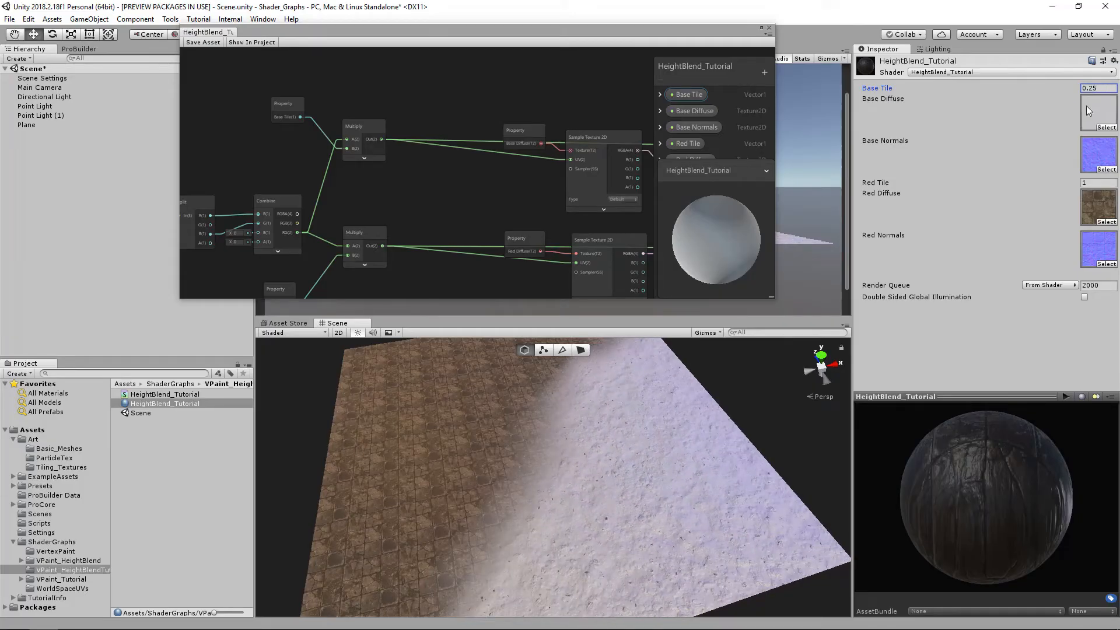
alt+drag(1060, 182, 1000, 185)
alt+drag(586, 426, 637, 435)
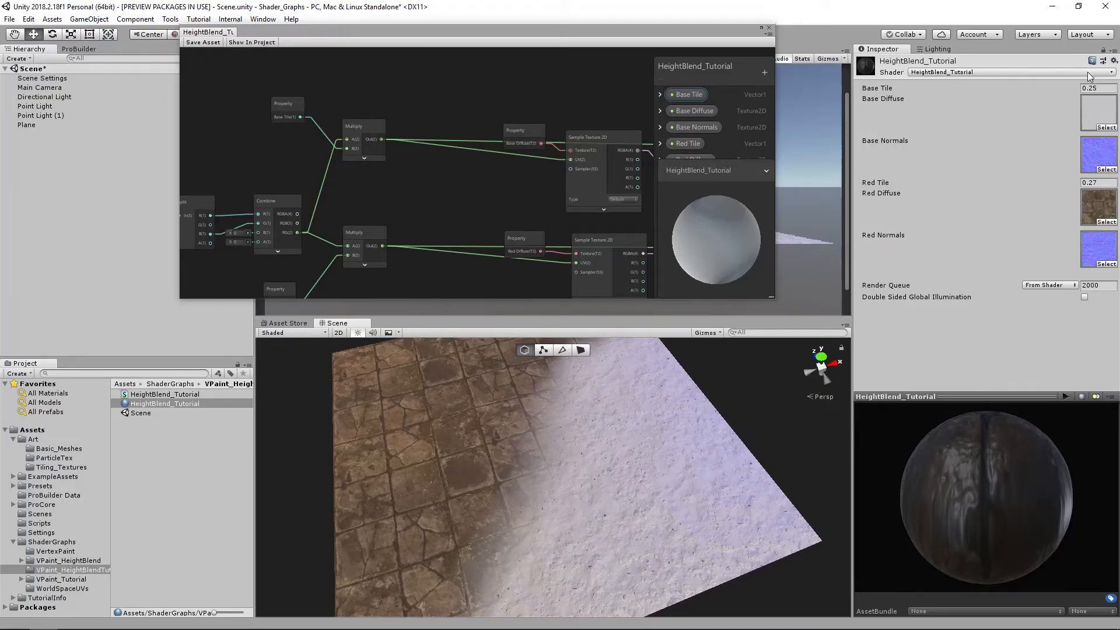
- Maximize the graph window and move the world-position, Multiply and tile property nodes farther away from the texture samplers
middle_drag(403, 174, 514, 148)
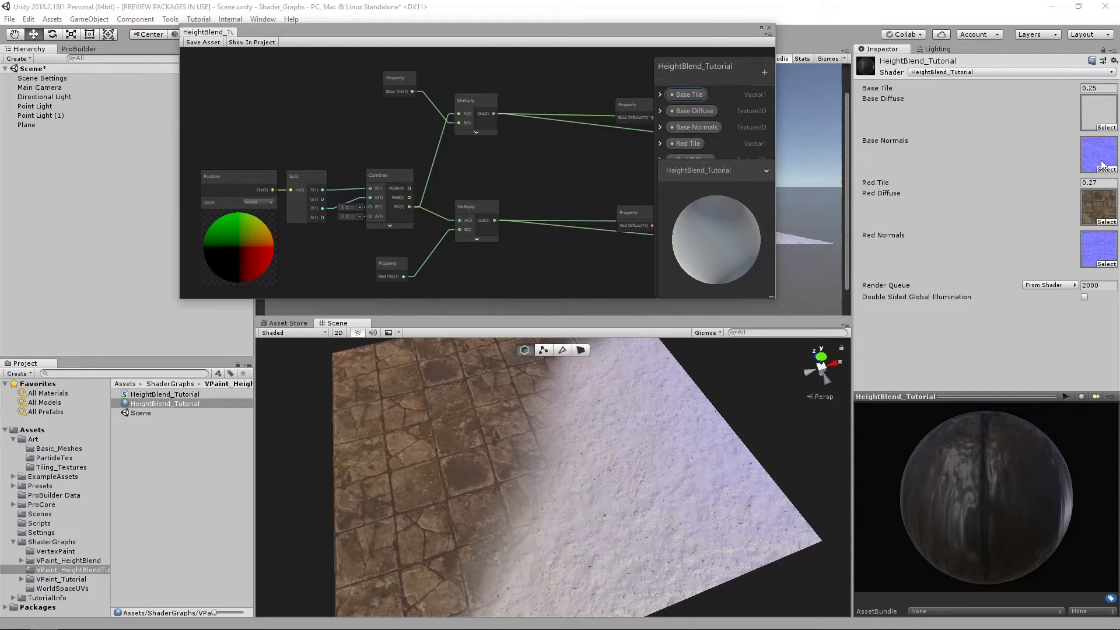
click(761, 28)
drag(212, 95, 592, 370)
drag(516, 163, 335, 164)
click(493, 208)
- Add a Divide node with its preview collapsed between the two Multiply nodes, just after them in the graph
middle_drag(401, 178, 531, 257)
scroll(537, 257, up, 2)
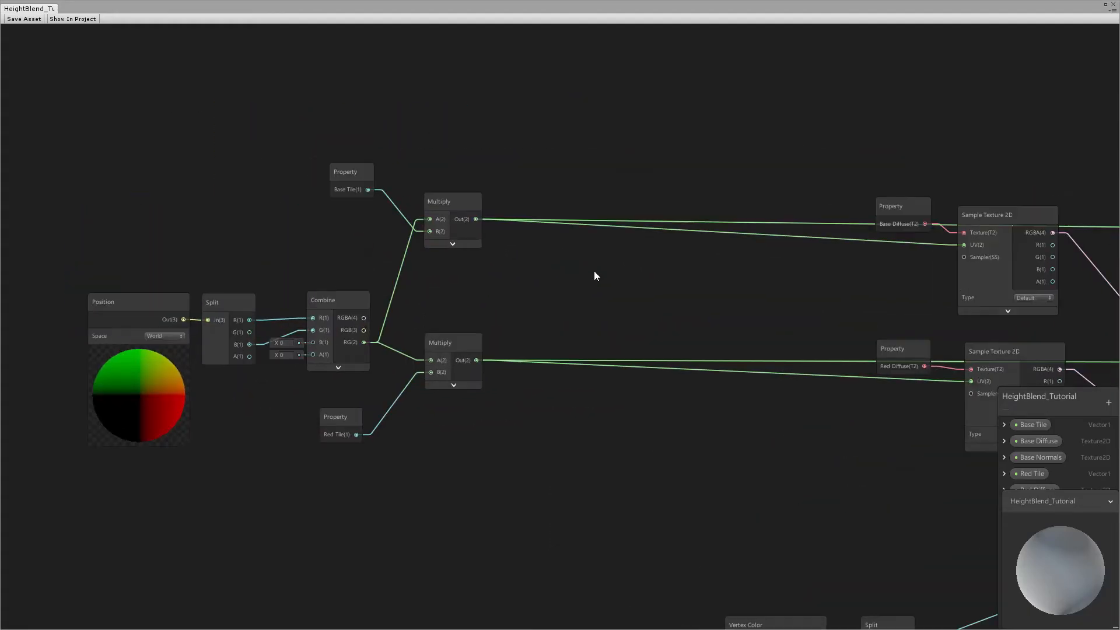
key(space)
text(div)
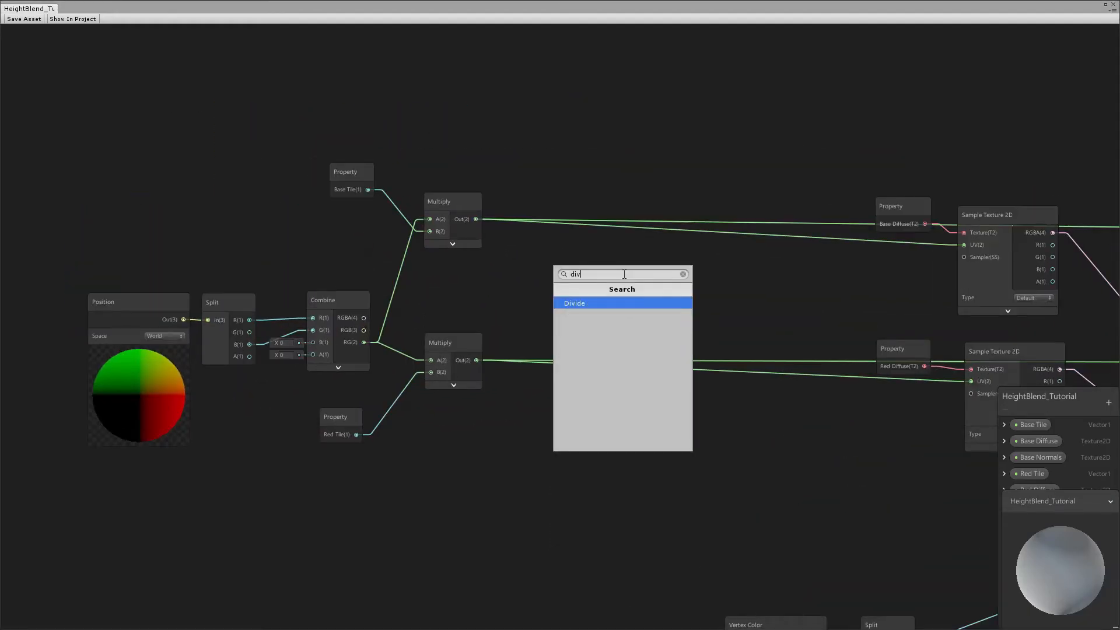
key(Return)
click(674, 328)
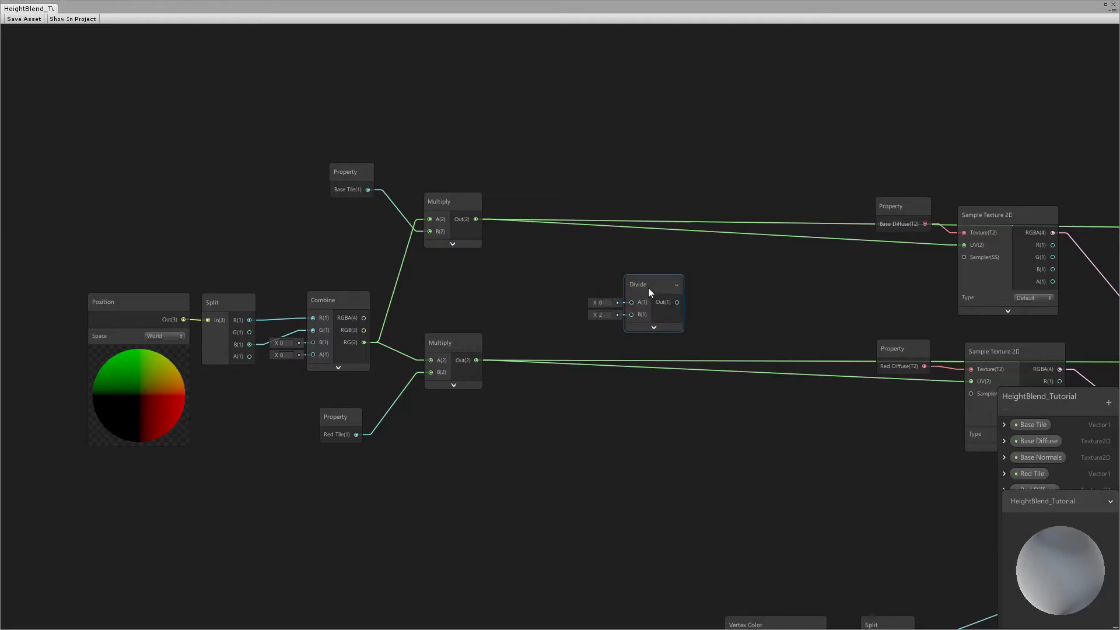
drag(649, 288, 566, 276)
- Delete the connections from Base Tile, Red Tile and Combine's RG output to the two Multiply nodes
click(404, 221)
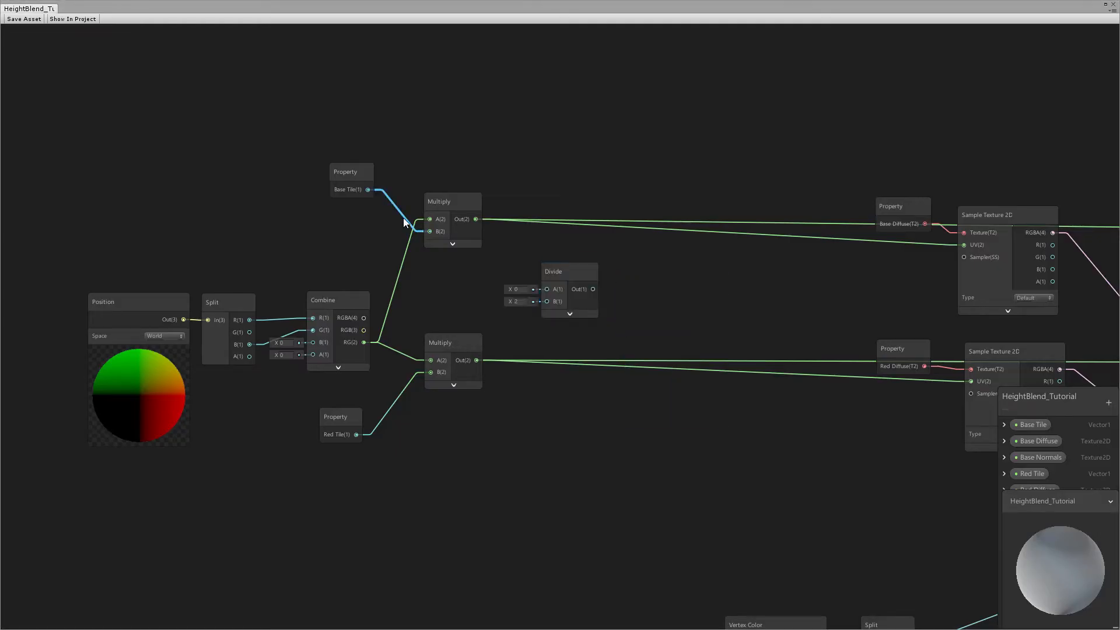
key(Delete)
click(400, 269)
key(Delete)
click(404, 353)
key(Delete)
click(401, 392)
key(Delete)
- Shift both Multiply nodes toward the samplers and place the Divide node and a duplicate of it in front of them
click(450, 344)
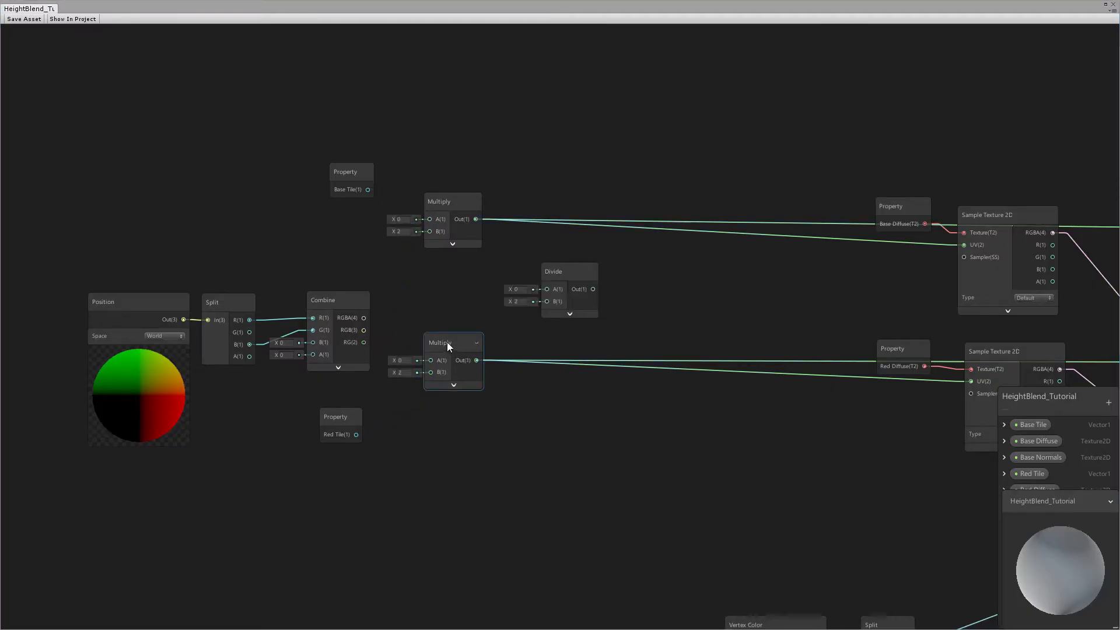
drag(447, 343, 581, 358)
drag(454, 202, 587, 206)
drag(564, 271, 450, 187)
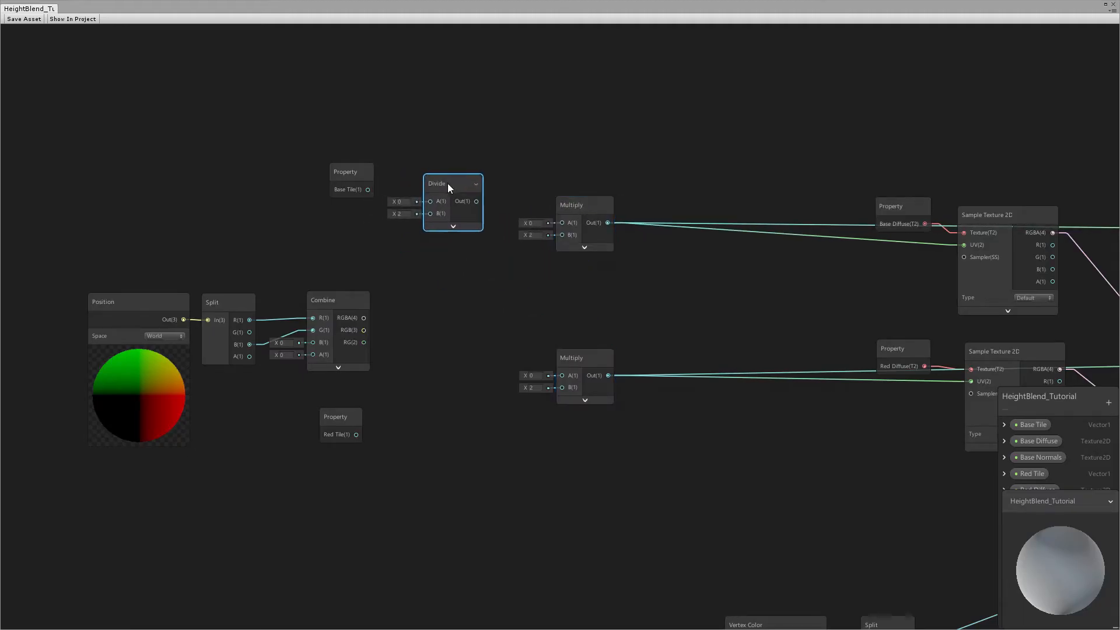
key(ctrl+d)
drag(465, 251, 453, 379)
- Align the tile property and Divide nodes, and connect Combine's RG output to the A input of both Divide nodes
drag(355, 429, 358, 429)
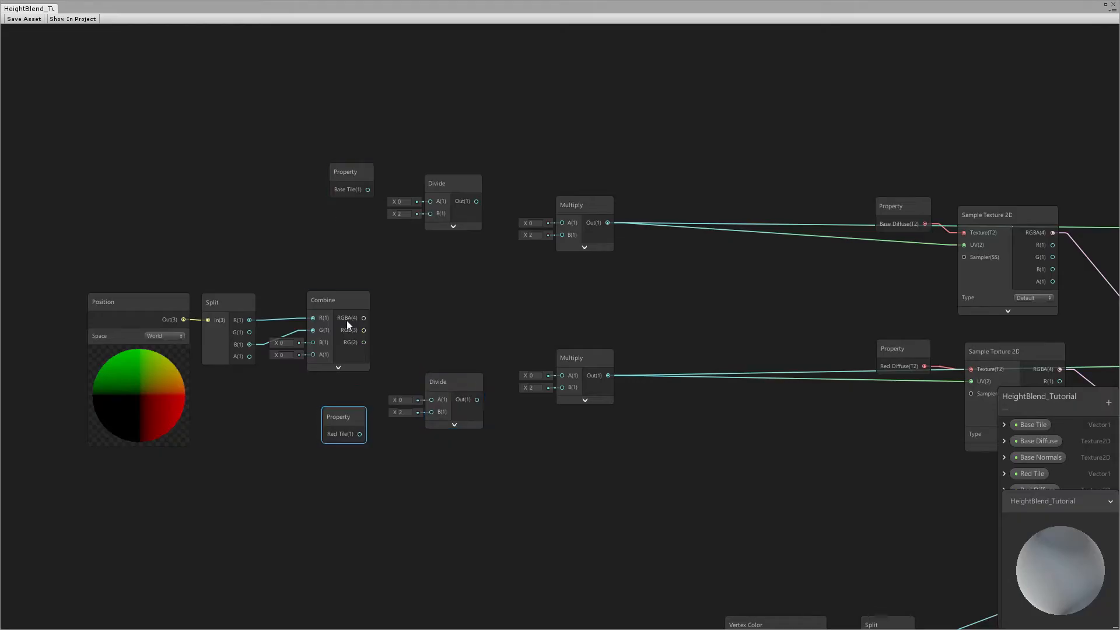
drag(353, 175, 351, 172)
drag(459, 185, 457, 195)
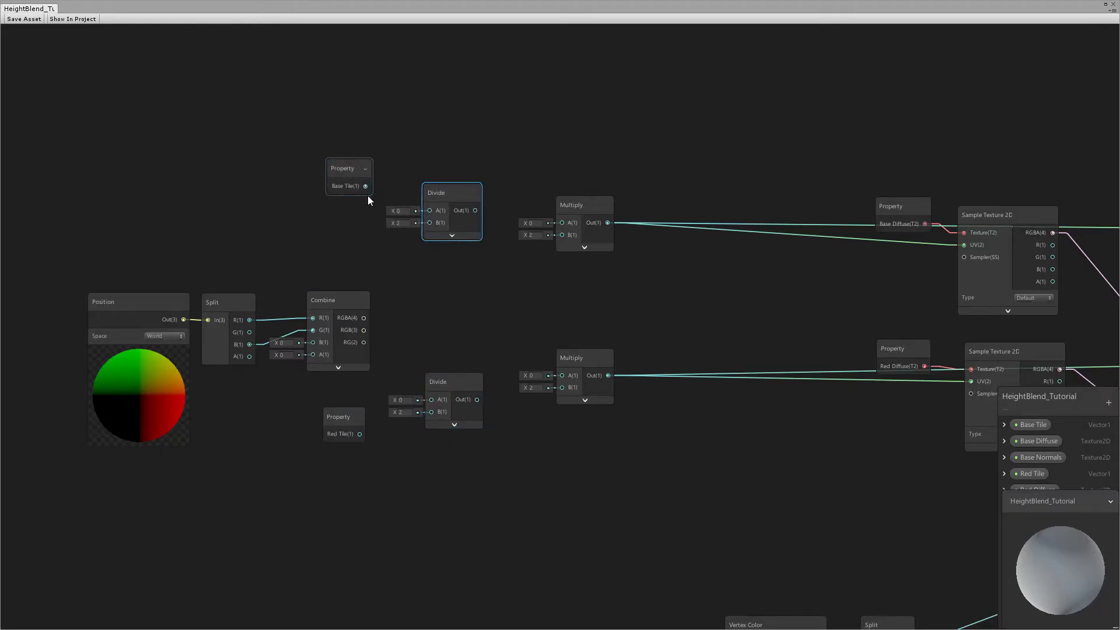
drag(365, 343, 442, 198)
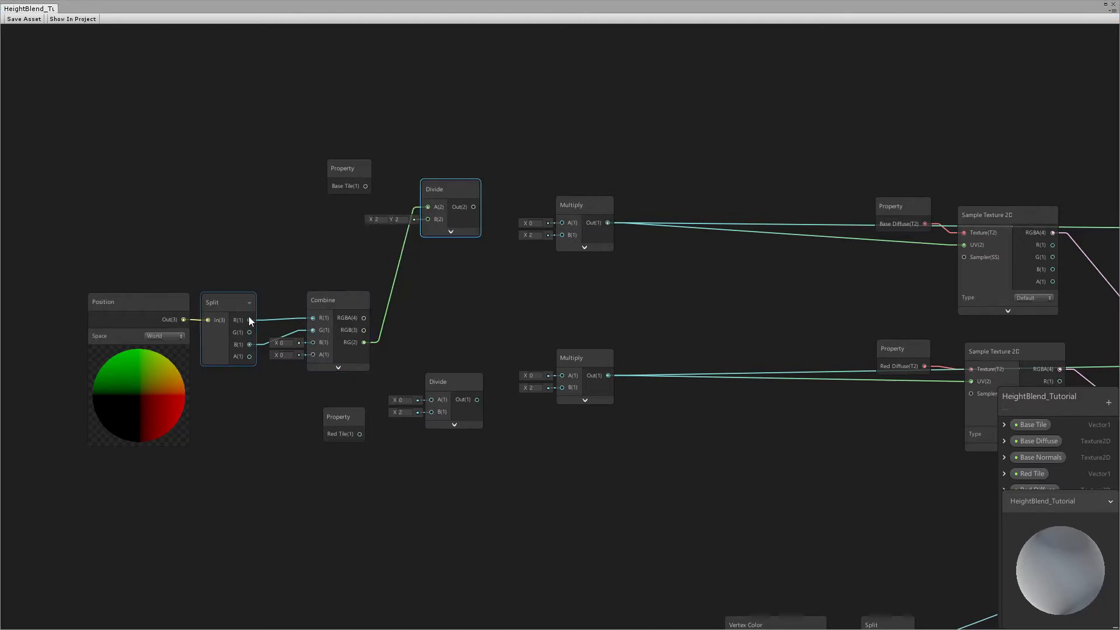
drag(364, 342, 432, 400)
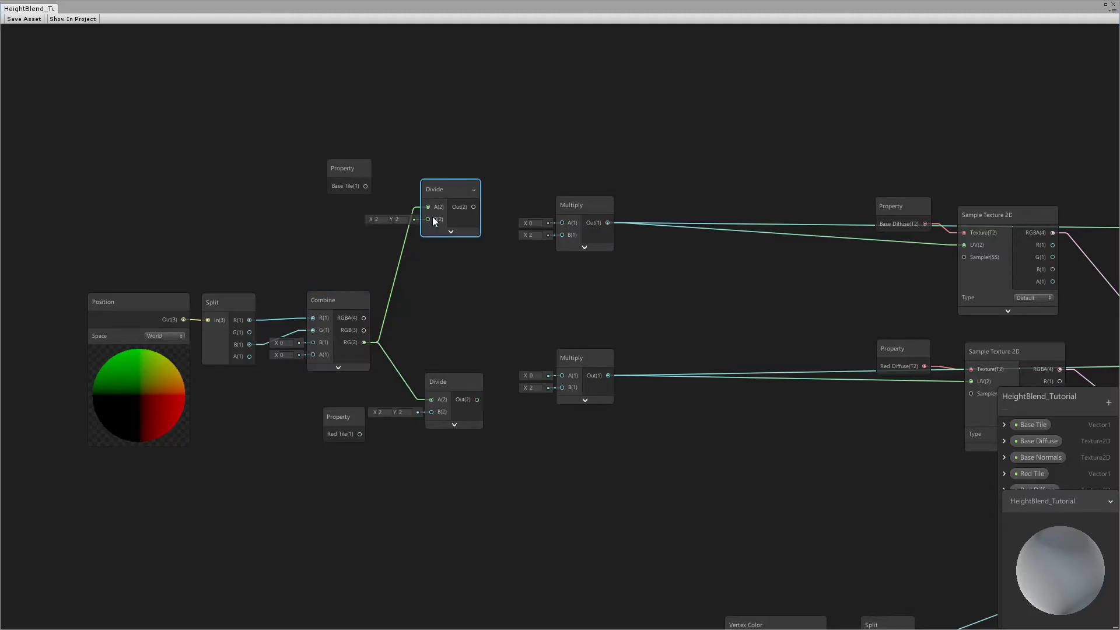
- Connect the Base Tile and Red Tile properties to the B inputs of their respective Divide nodes
click(357, 172)
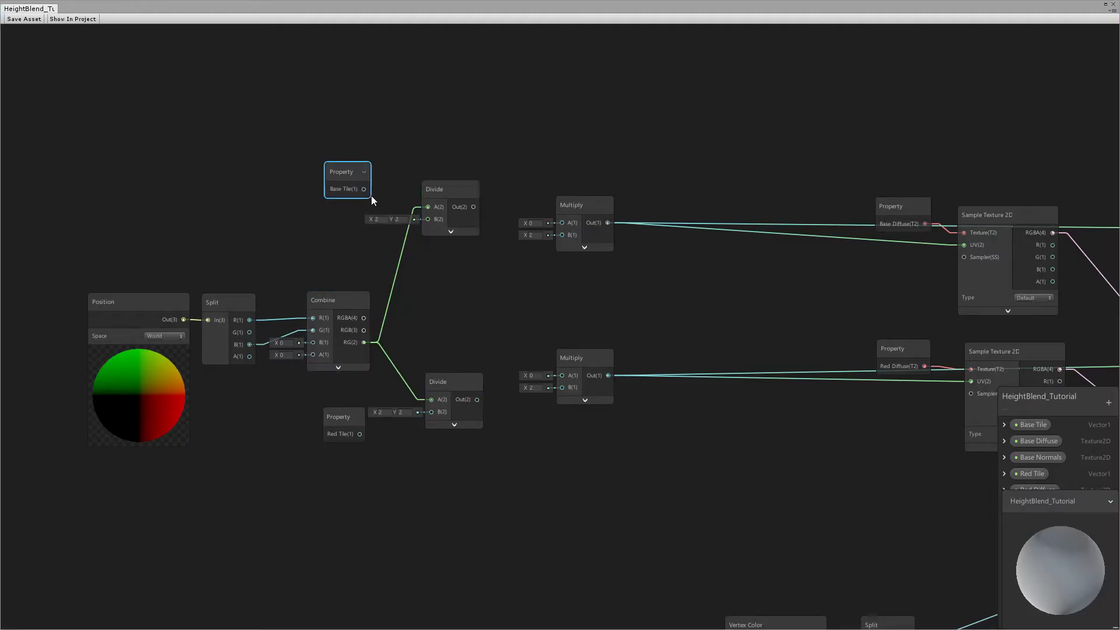
drag(364, 189, 428, 223)
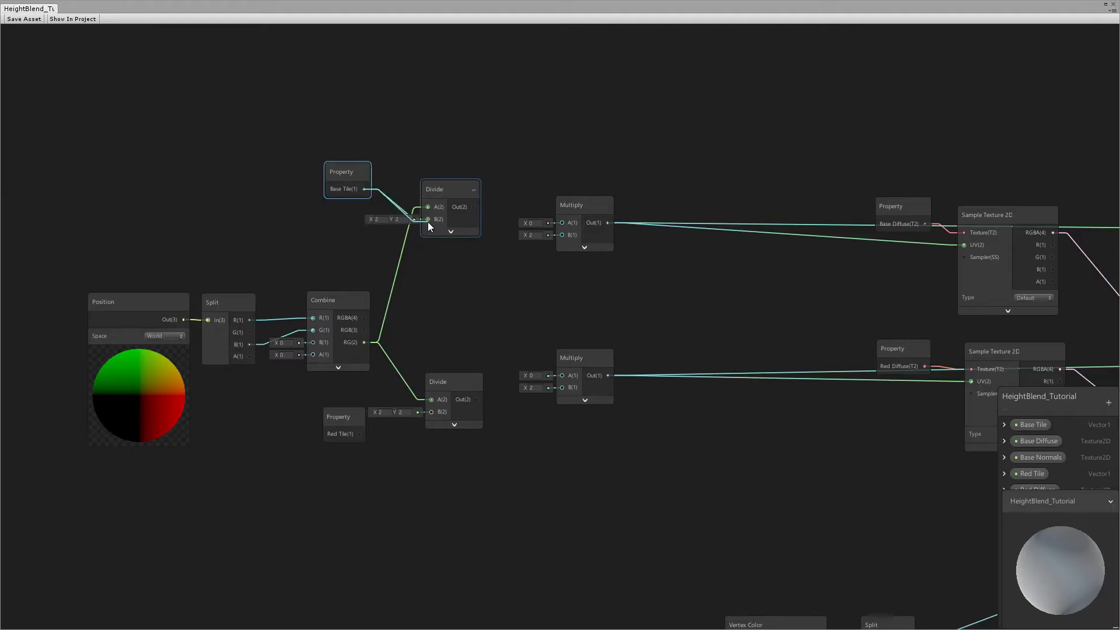
drag(359, 434, 432, 412)
middle_drag(463, 405, 404, 368)
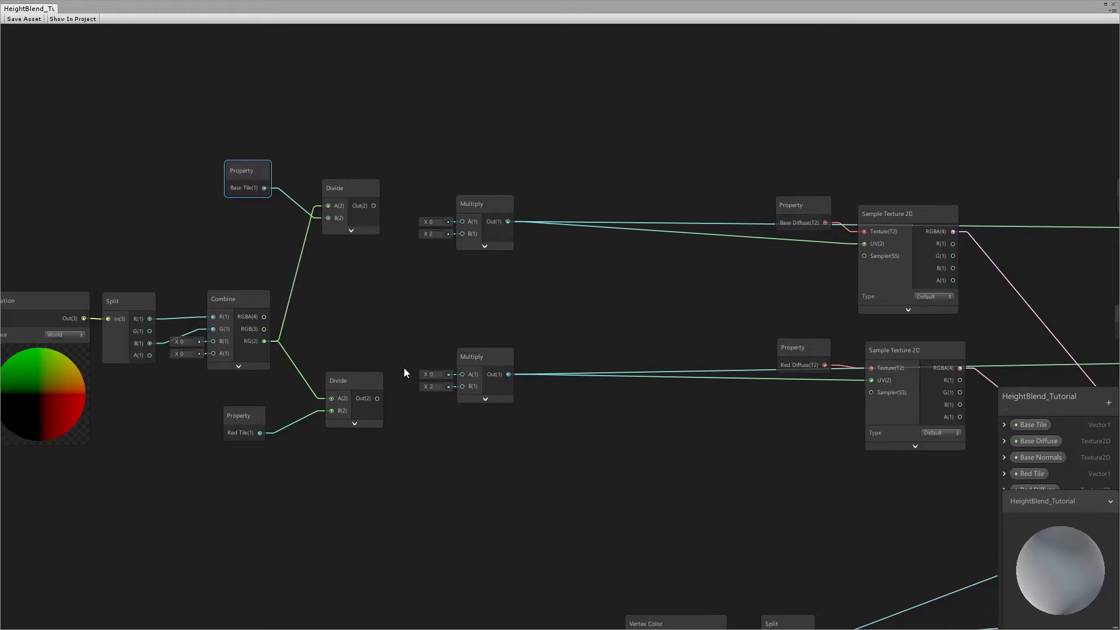
- Space both Multiply nodes slightly farther from the Divide nodes, roughly level with them
drag(477, 363, 485, 335)
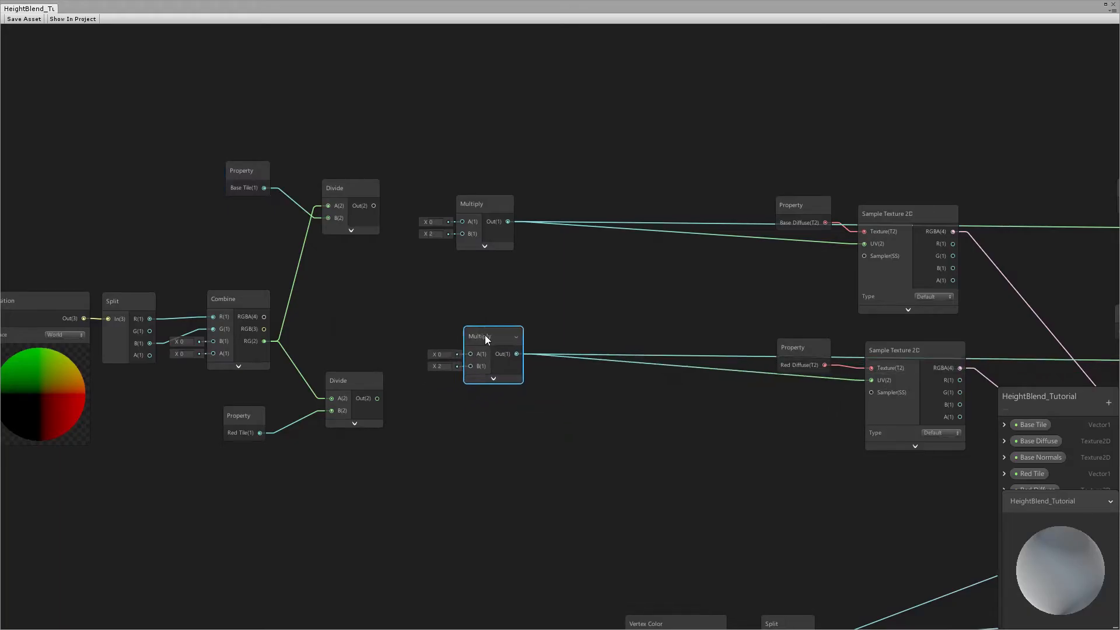
drag(478, 213, 499, 193)
drag(496, 338, 514, 363)
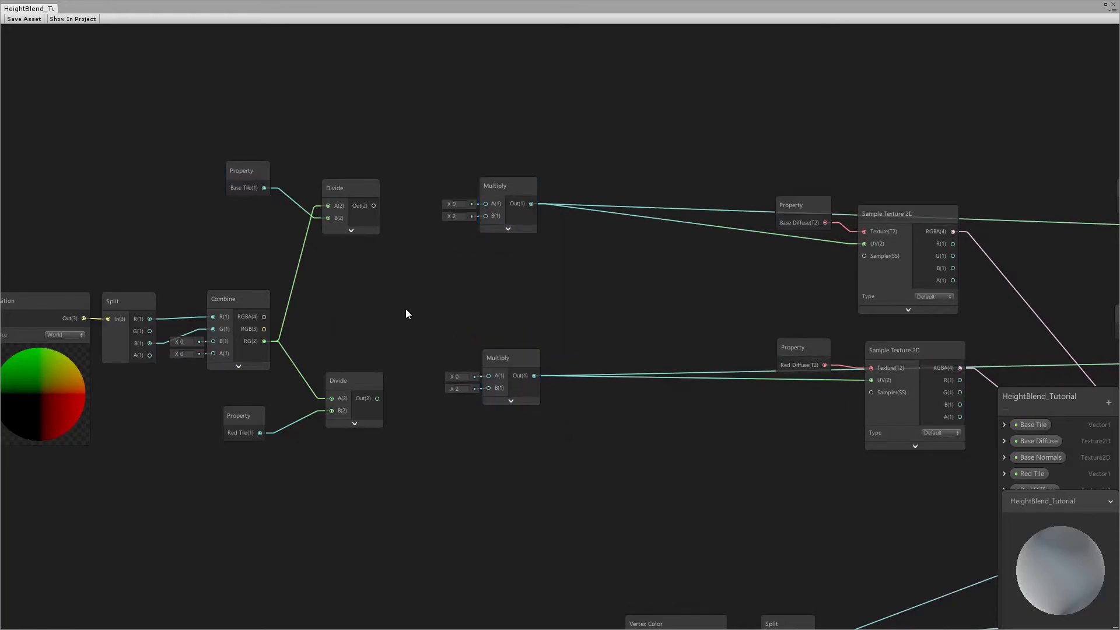
- Add a Vector 1 node between the two Divide nodes and set its X value to 10
key(space)
text(vecto)
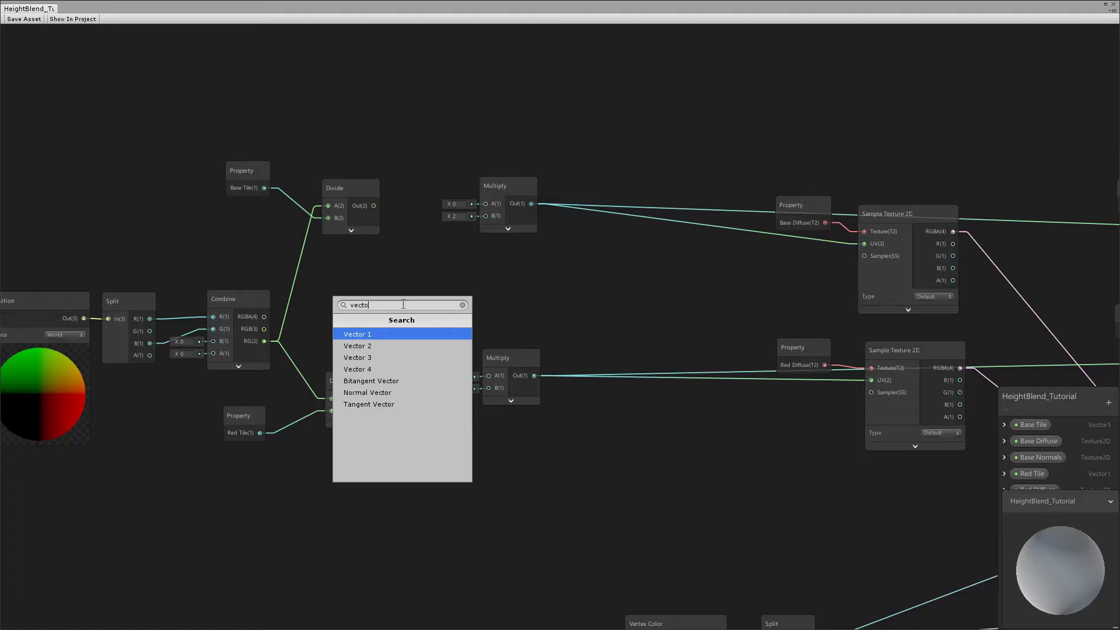
click(370, 330)
drag(428, 315, 391, 288)
click(356, 308)
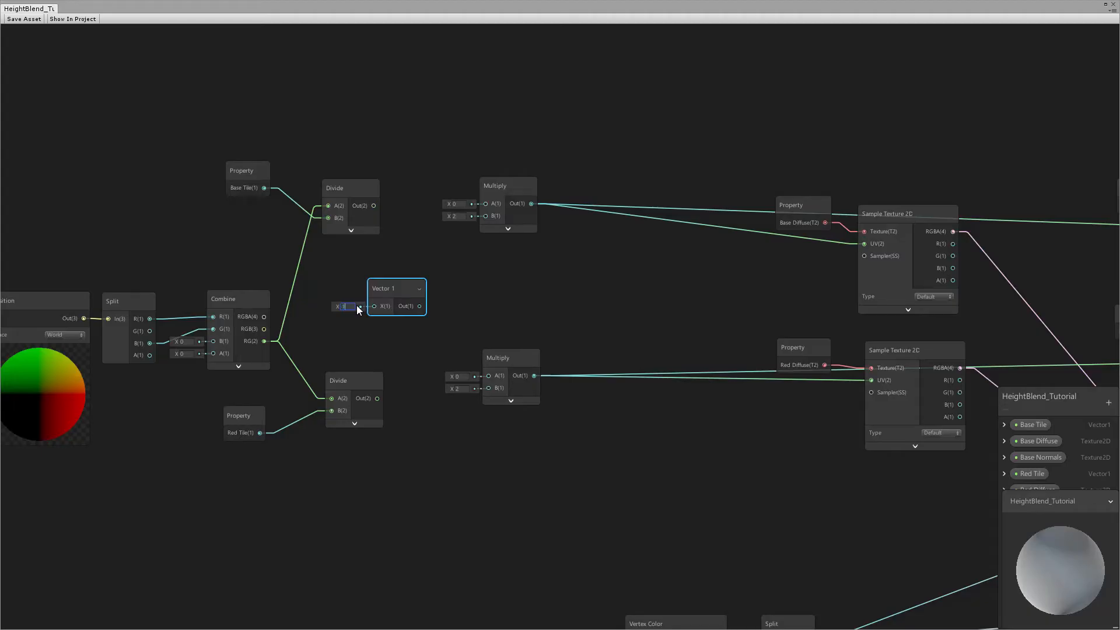
text(10)
click(461, 302)
- Connect each Divide output to the matching Multiply's A input, and Vector 1's output to both Multiply B inputs
drag(374, 206, 487, 207)
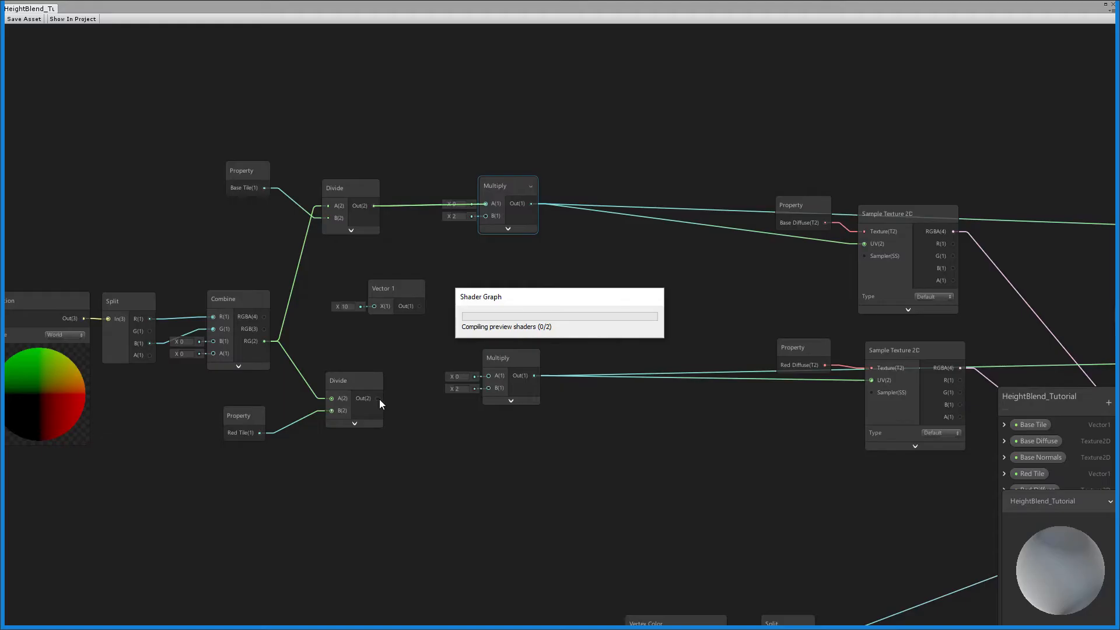
drag(380, 399, 484, 376)
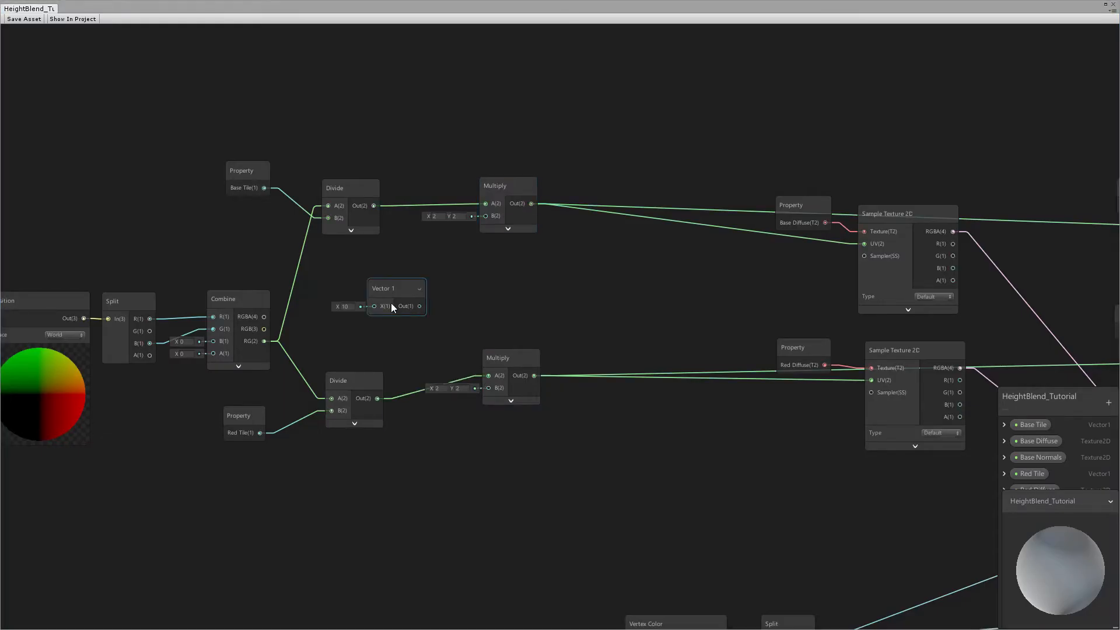
drag(422, 303, 480, 219)
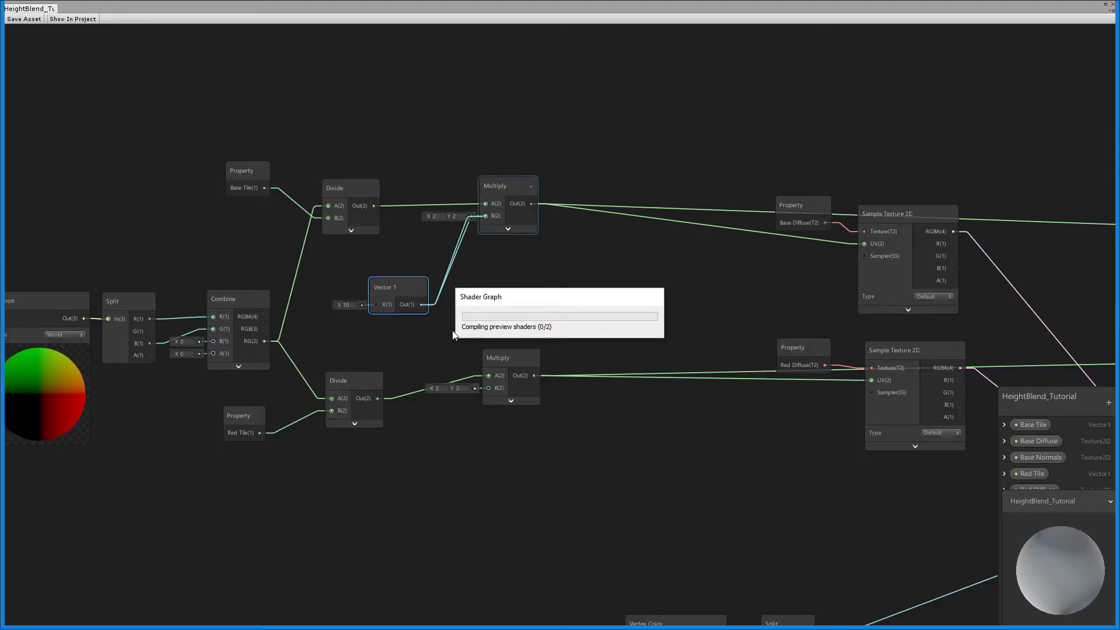
drag(422, 304, 490, 388)
middle_drag(647, 321, 521, 321)
drag(386, 191, 383, 194)
- Save the shader graph asset and restore the graph window to its smaller size
middle_drag(861, 252, 545, 246)
middle_drag(368, 331, 733, 317)
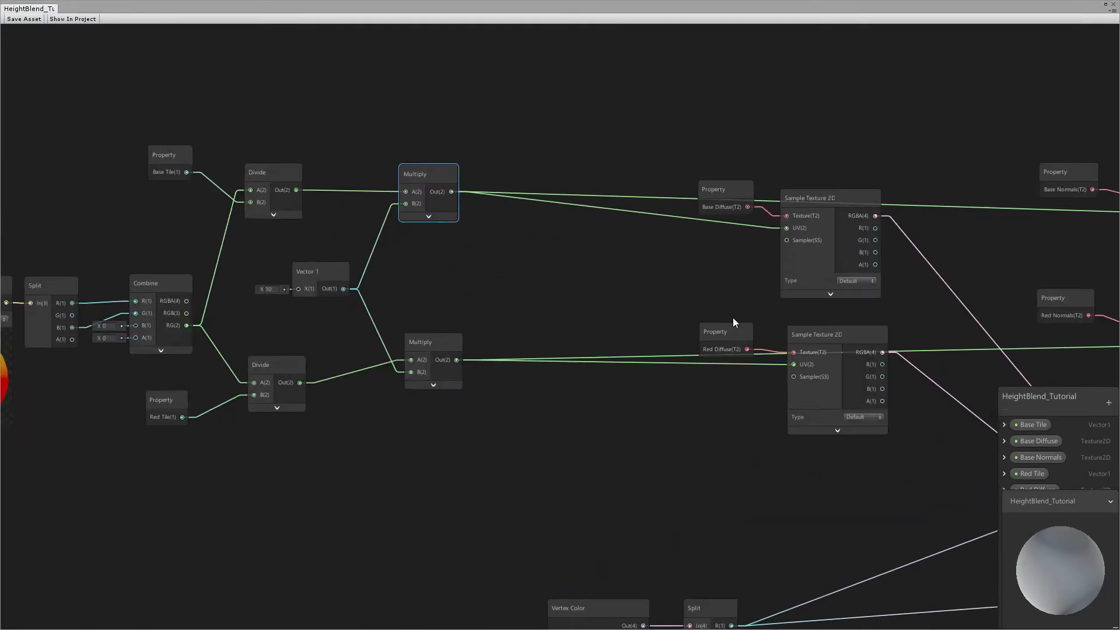
click(24, 18)
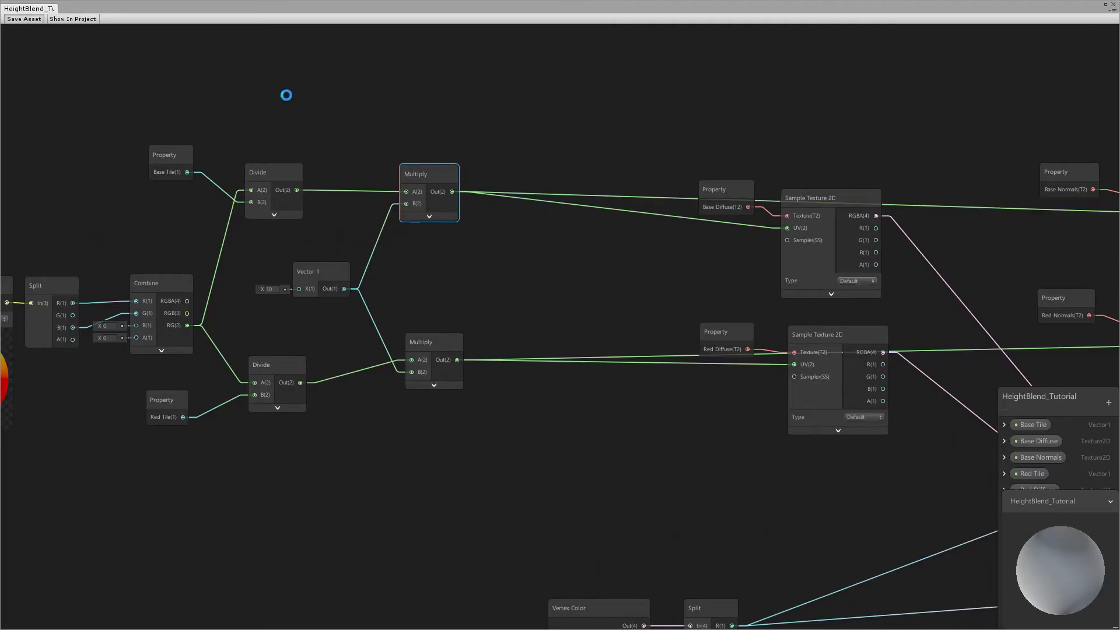
click(1105, 4)
- Try different tiling on the HeightBlend_Tutorial material, setting Base Tile to 40.2 and Red Tile to 28.32
alt+drag(660, 443, 641, 419)
mouse_move(619, 440)
alt+right_down()
mouse_move(736, 452)
mouse_move(618, 443)
alt+right_up()
drag(999, 89, 1093, 90)
drag(1008, 183, 408, 246)
drag(1042, 184, 1105, 199)
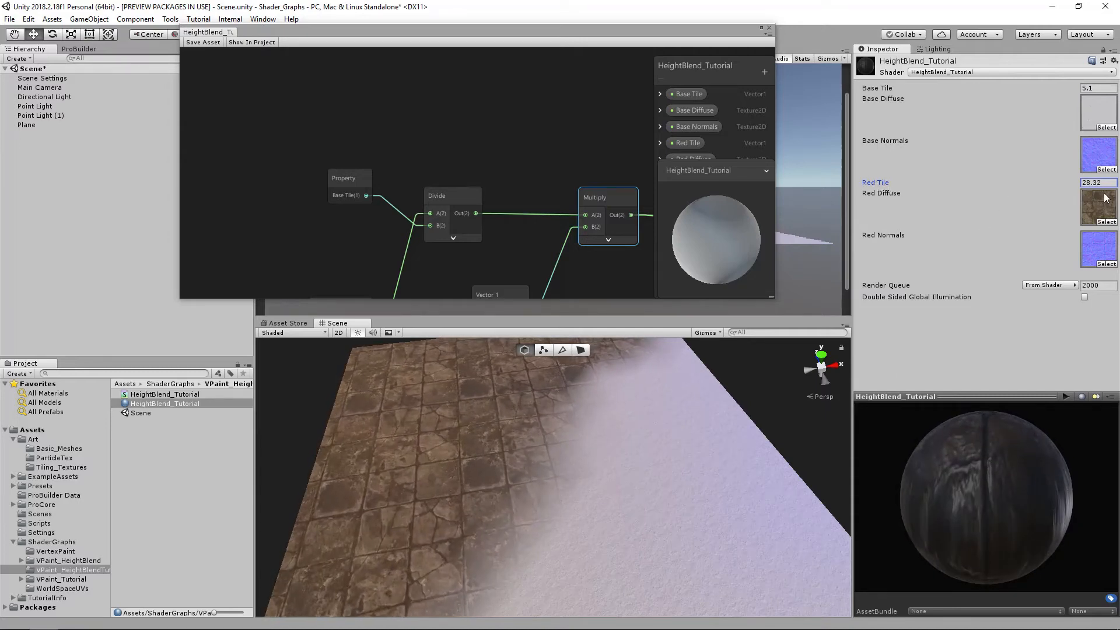
drag(1059, 93, 3, 199)
- Set the Vector 1 node's X to 20, save the graph and test the material with Base Tile at 106.99
middle_drag(584, 274, 447, 160)
scroll(467, 185, down, 2)
scroll(407, 154, up, 3)
click(404, 136)
click(353, 156)
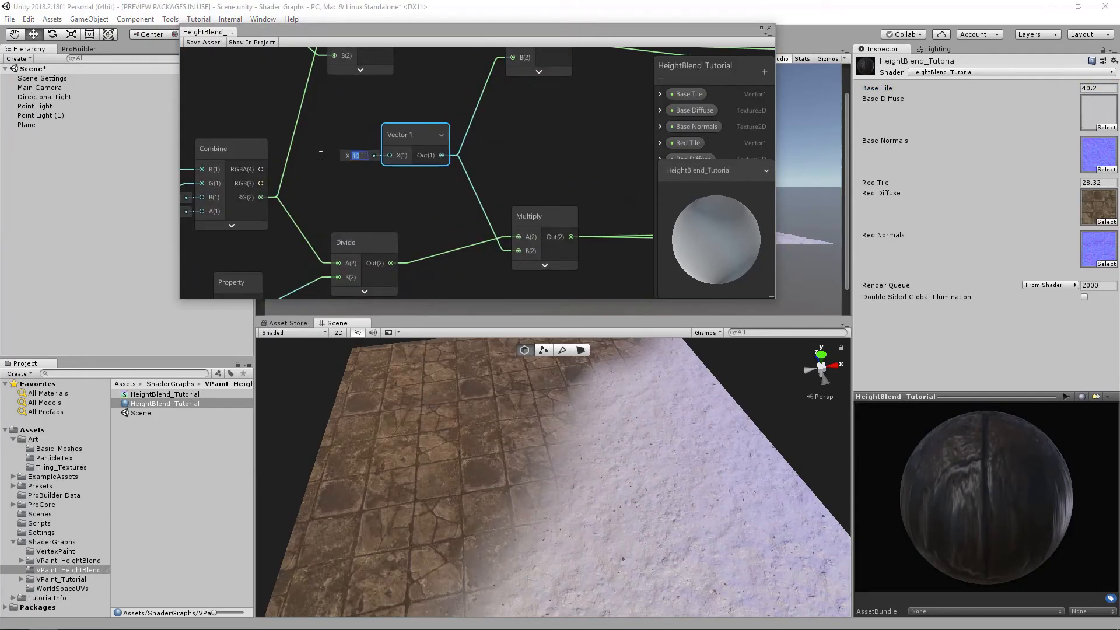
double_click(364, 155)
middle_drag(428, 121, 436, 158)
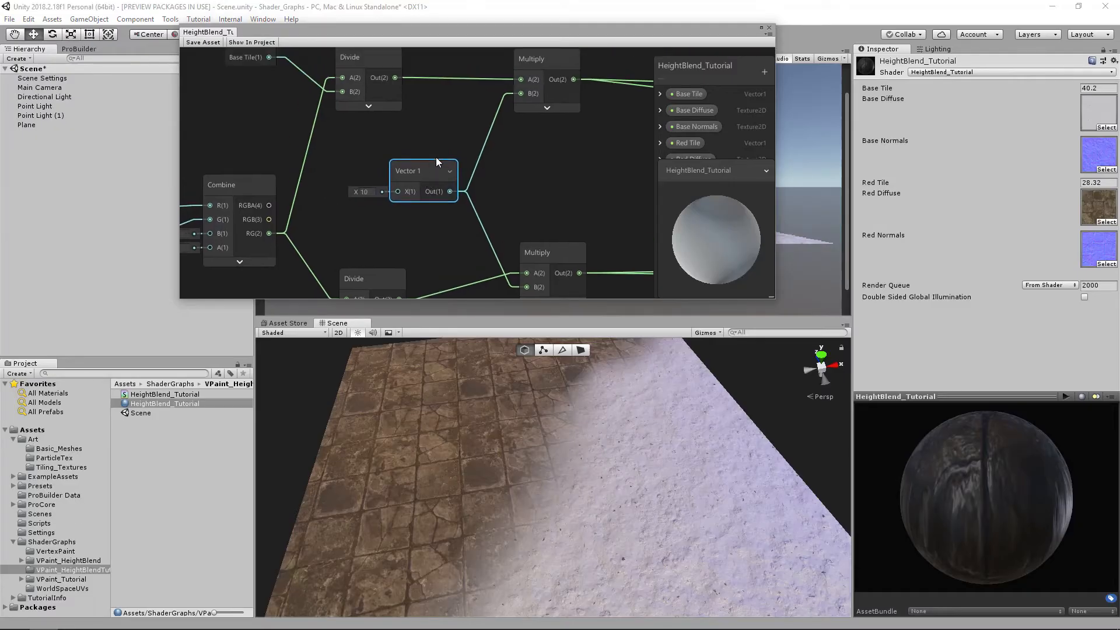
click(372, 192)
text(20)
key(Return)
click(199, 42)
drag(1037, 87, 495, 129)
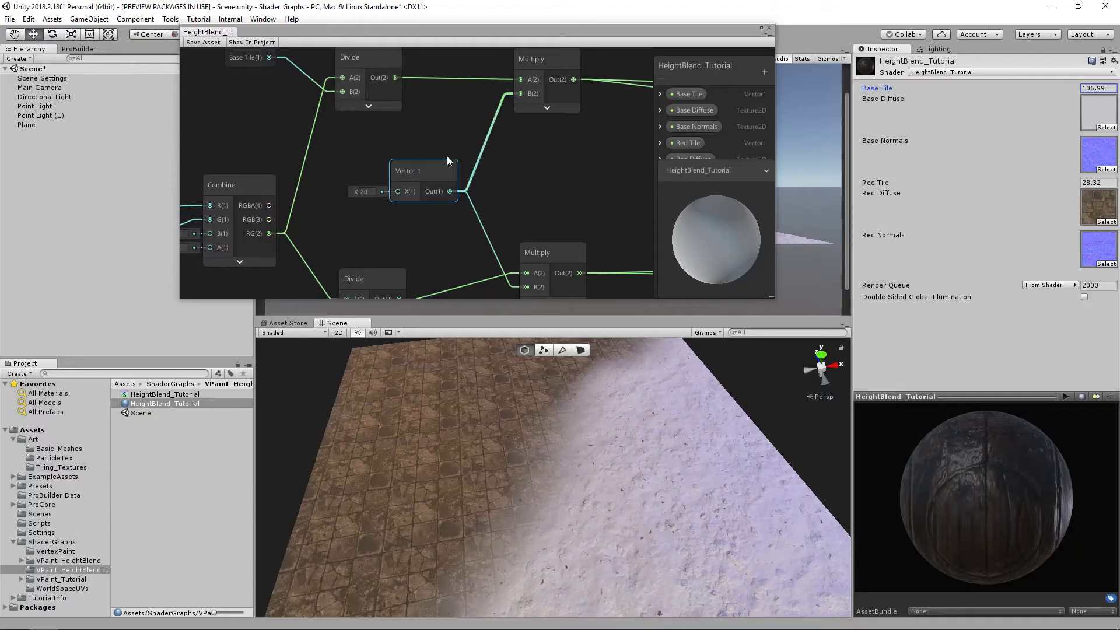
- Set the Vector 1 node's X value to 4
click(363, 211)
click(373, 195)
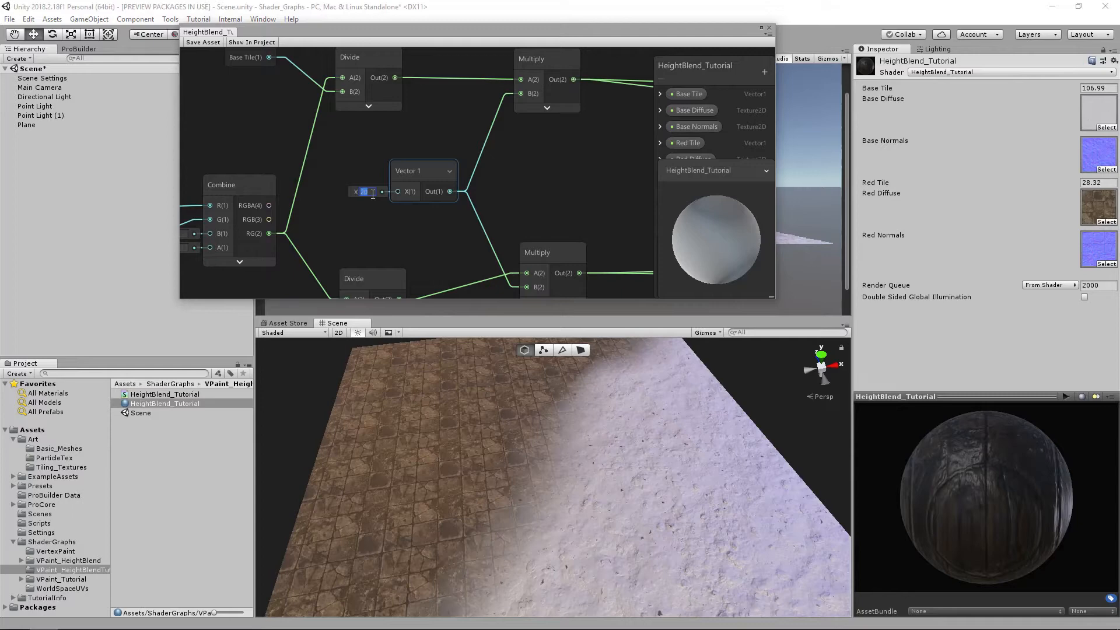
text(4)
key(Return)
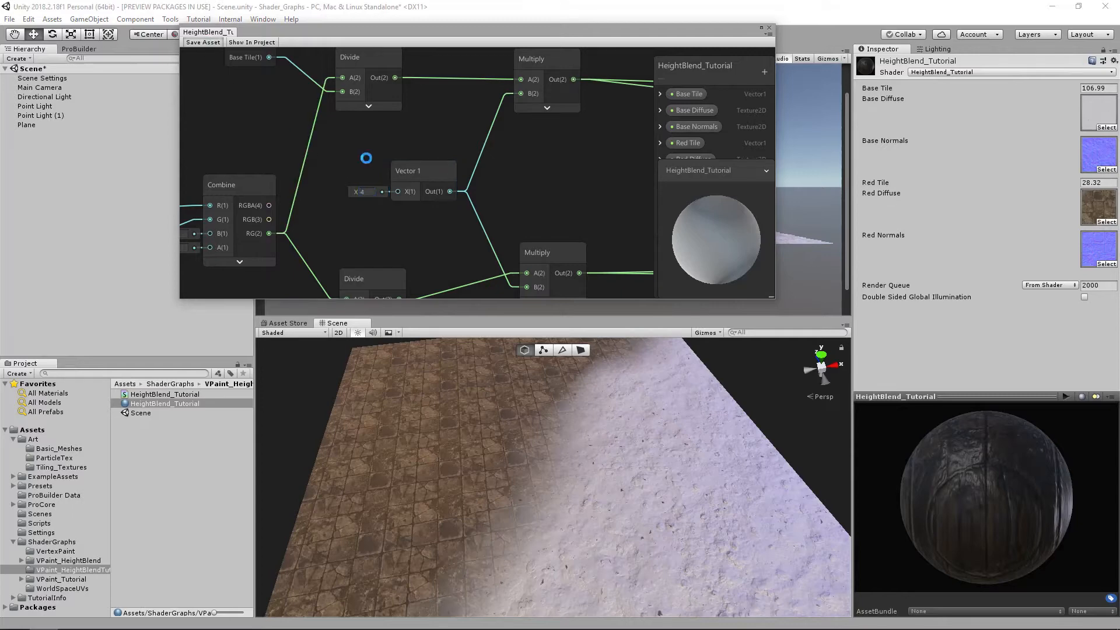
- Adjust the material's tiling by setting Base Tile to 14.3 and Red Tile to 20
drag(897, 90, 793, 133)
drag(1053, 187, 954, 184)
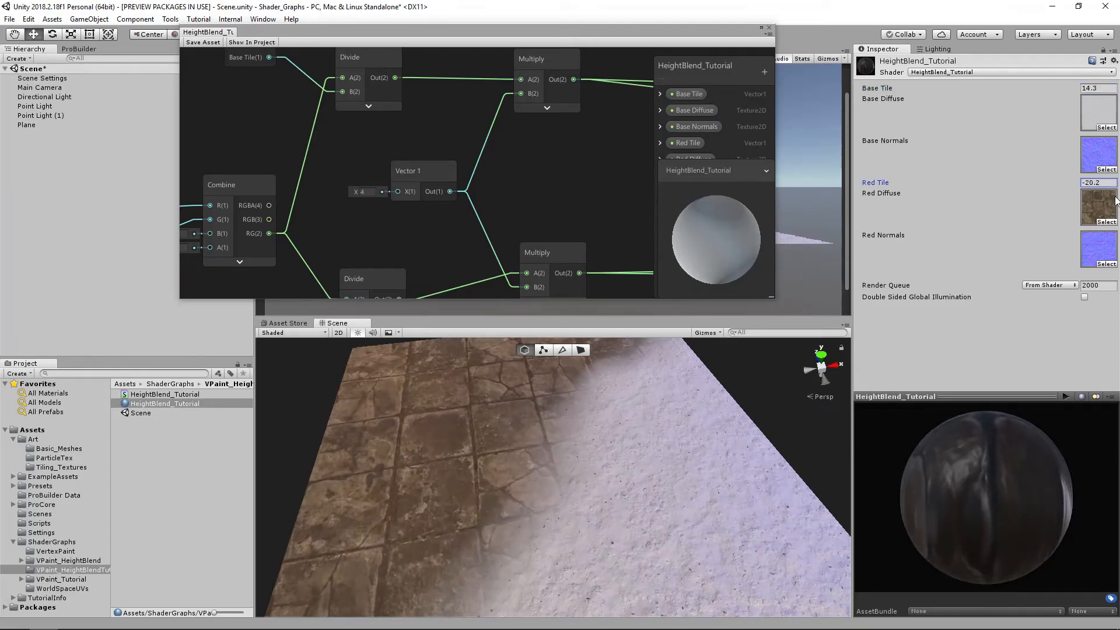
drag(1042, 184, 59, 274)
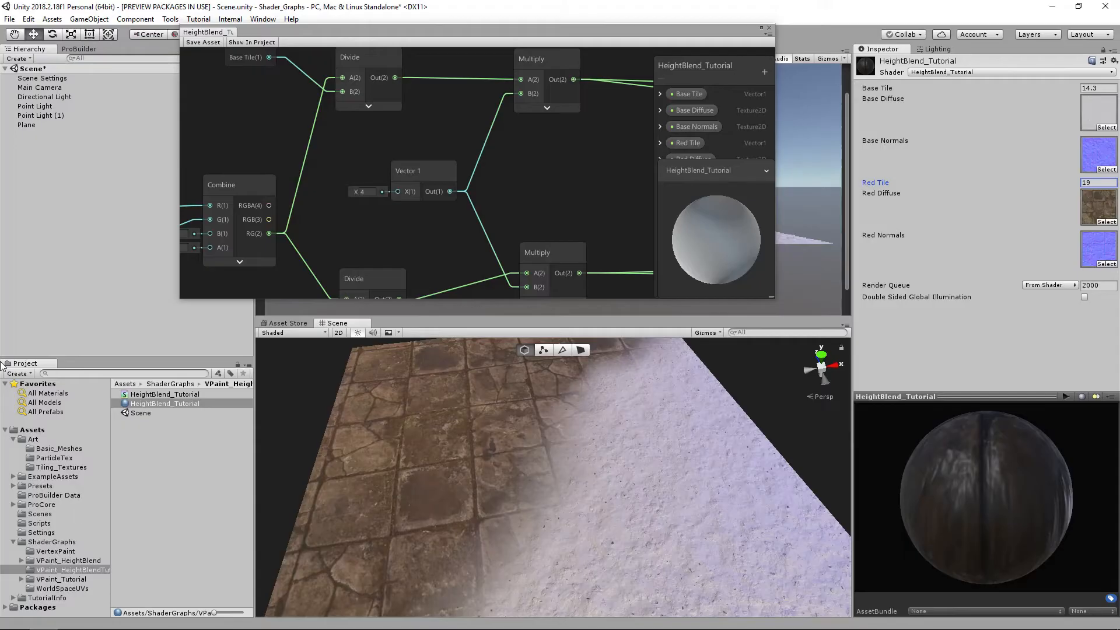
scroll(521, 527, down, 2)
middle_drag(683, 447, 646, 443)
drag(1051, 184, 1057, 188)
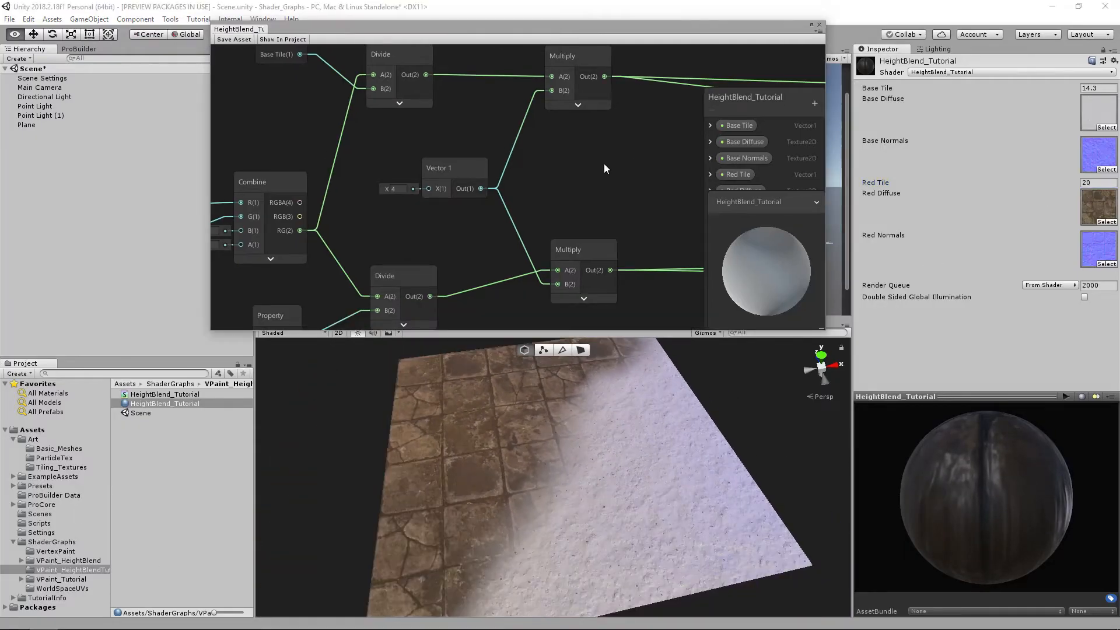
- Maximize the shader graph window and move the normal-map samplers with their properties and the normals Lerp node farther apart
middle_drag(604, 164, 585, 172)
click(813, 22)
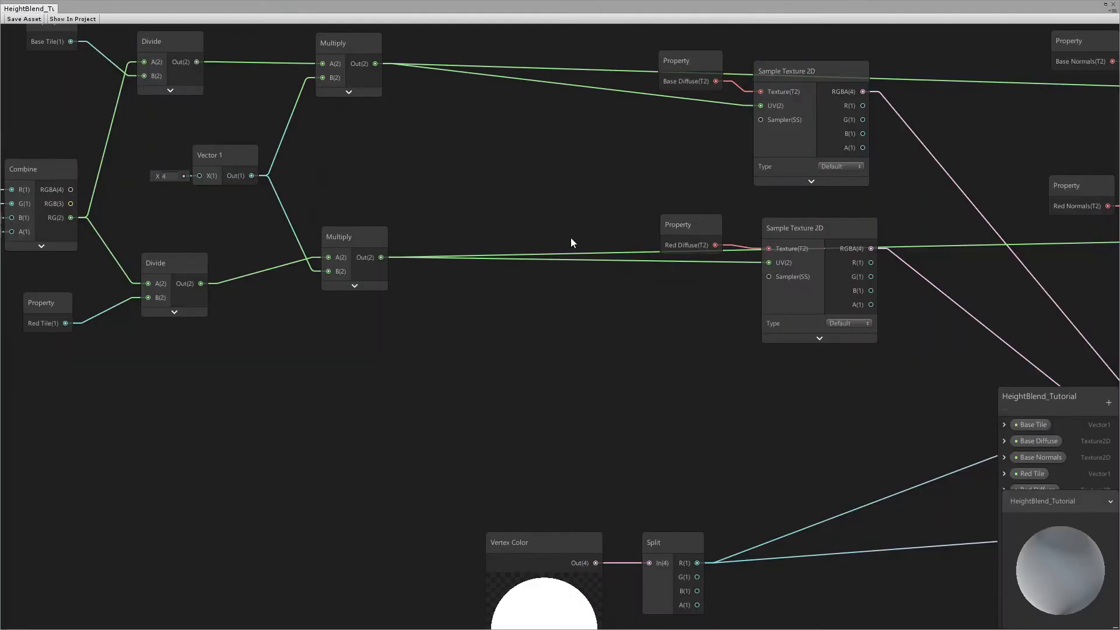
scroll(584, 292, down, 4)
middle_drag(566, 296, 419, 244)
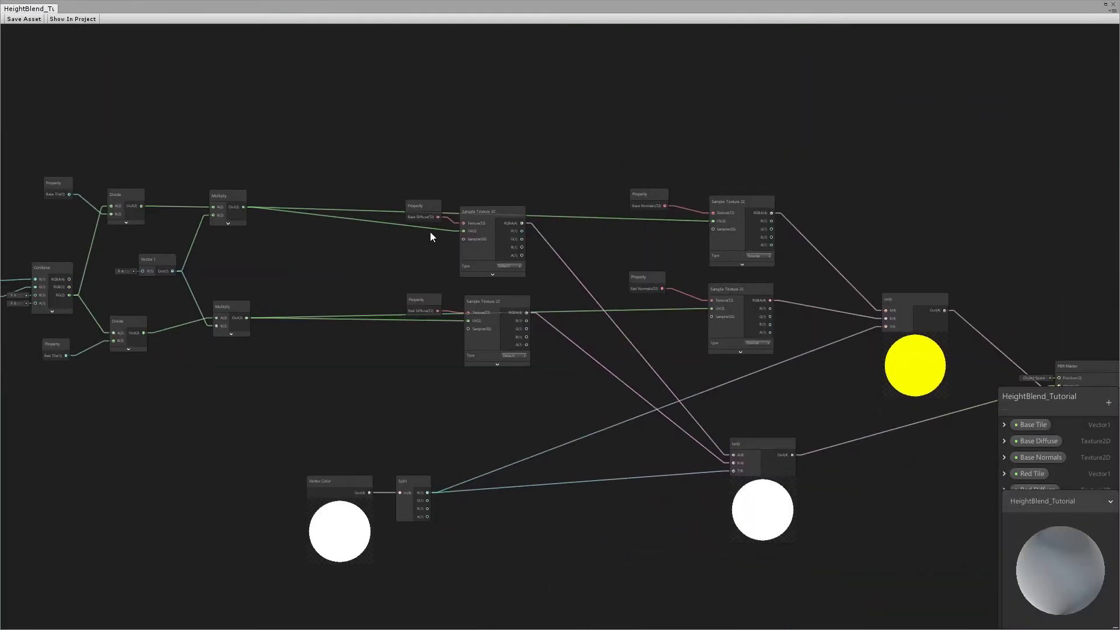
middle_drag(576, 209, 456, 182)
drag(542, 290, 551, 292)
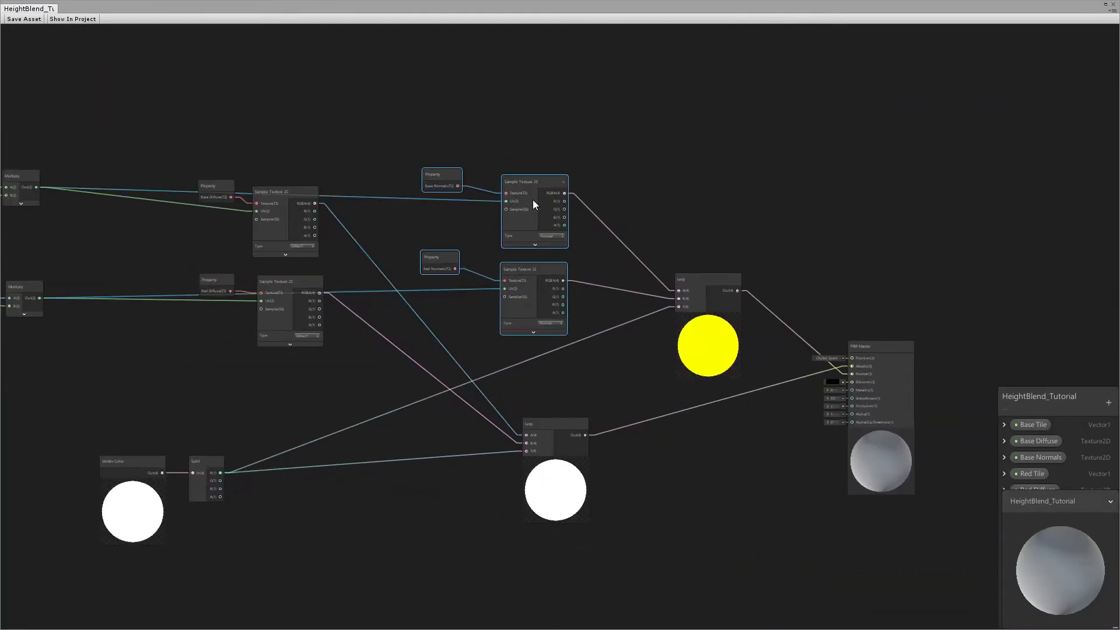
drag(533, 201, 514, 191)
drag(709, 277, 735, 276)
click(561, 226)
scroll(561, 231, up, 3)
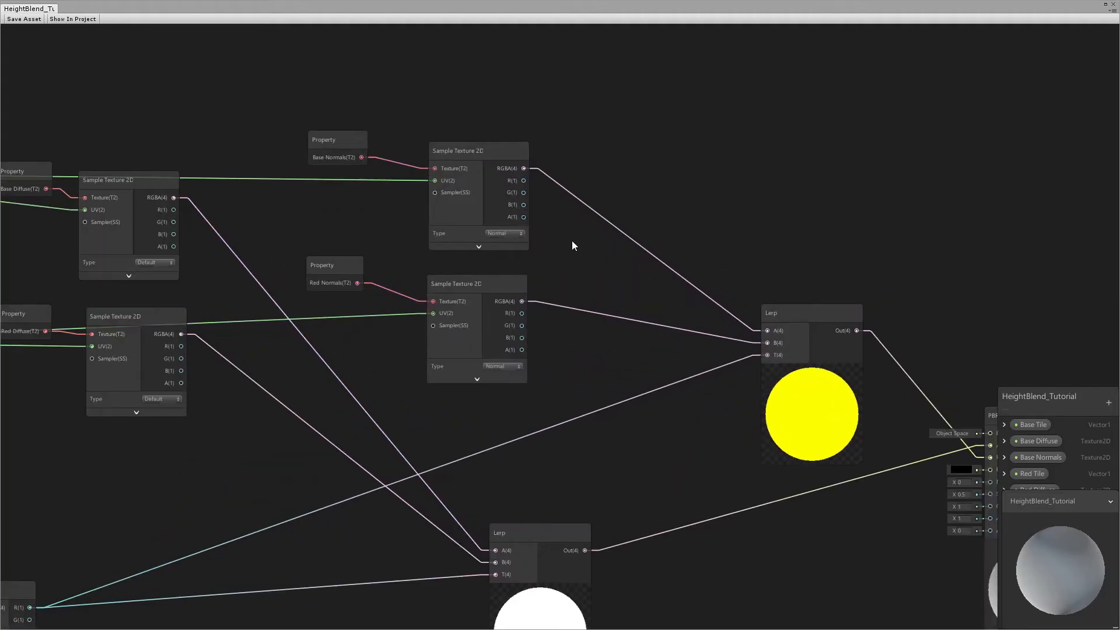
- Move the Blackboard clear of the main preview and add a Vector1 property named Red Strength
drag(1031, 395, 1035, 48)
scroll(816, 192, up, 1)
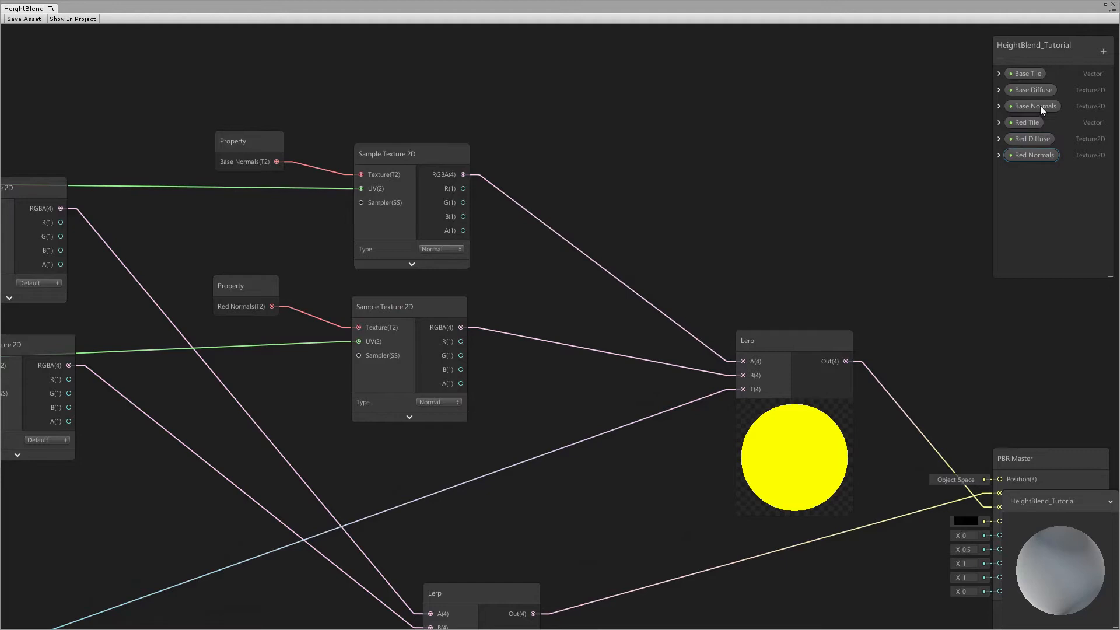
click(1105, 51)
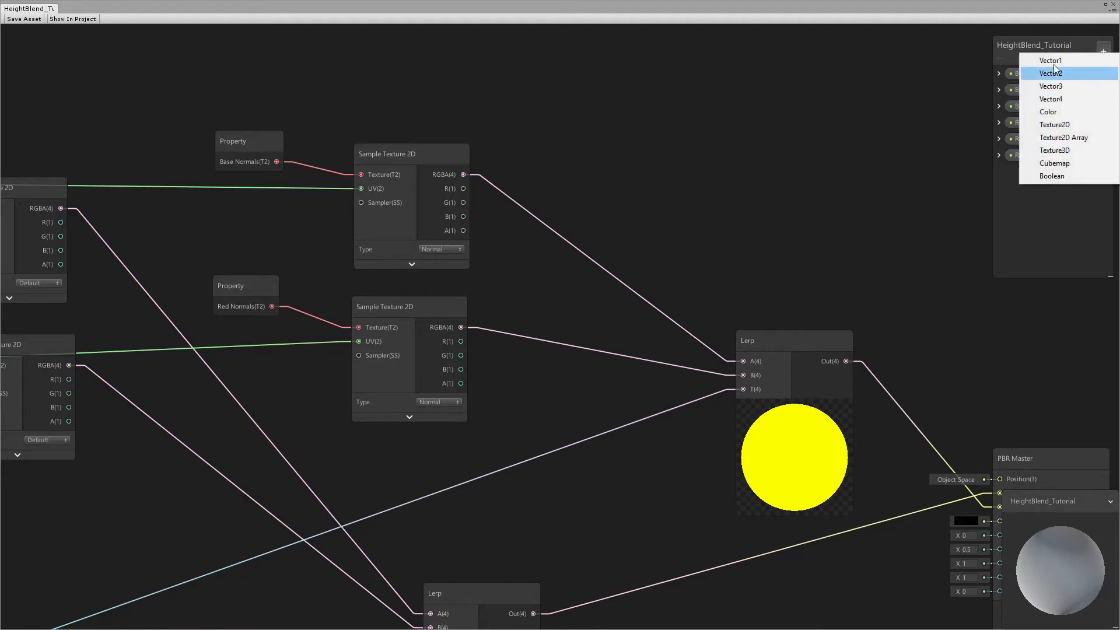
click(1052, 62)
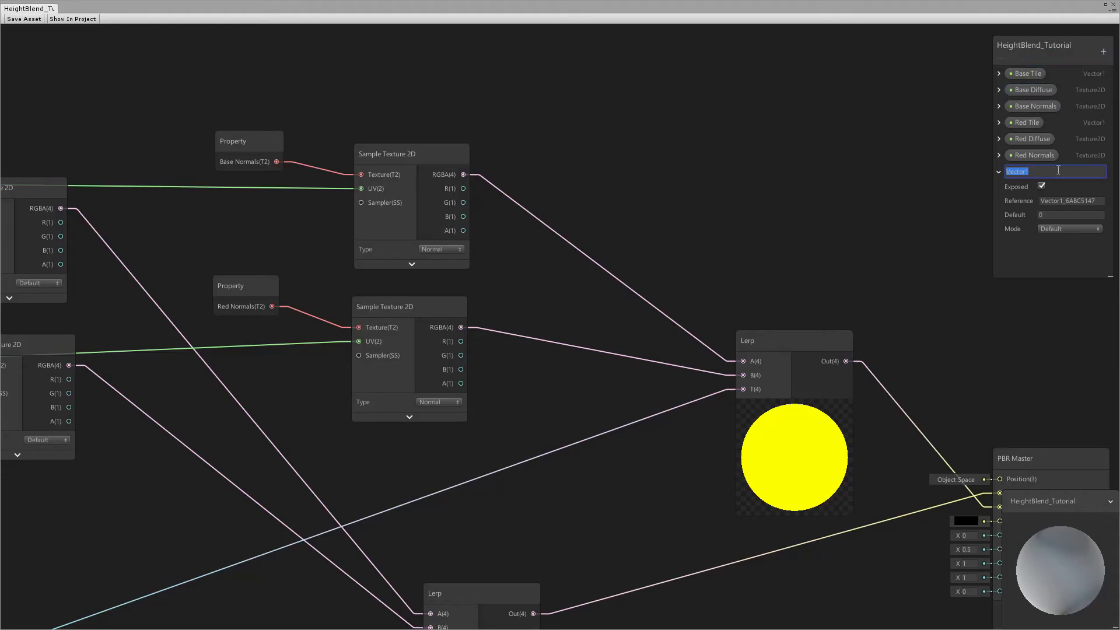
text(Red Strength)
key(Return)
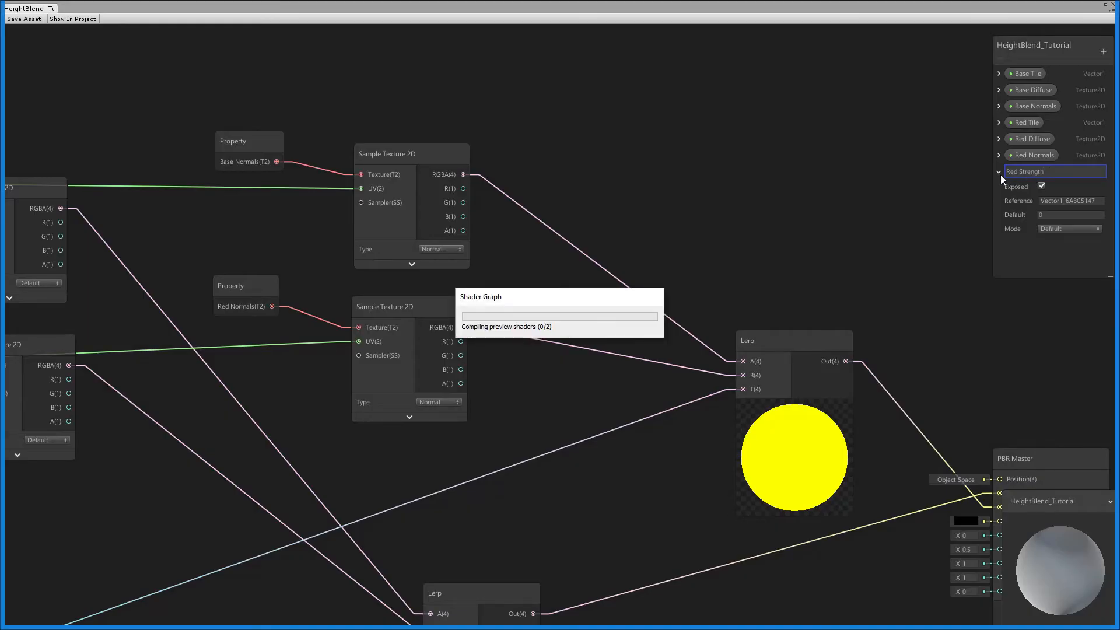
- Change the Red Strength property's mode to Slider, set its default to 1 and collapse its settings
click(1059, 229)
click(1074, 257)
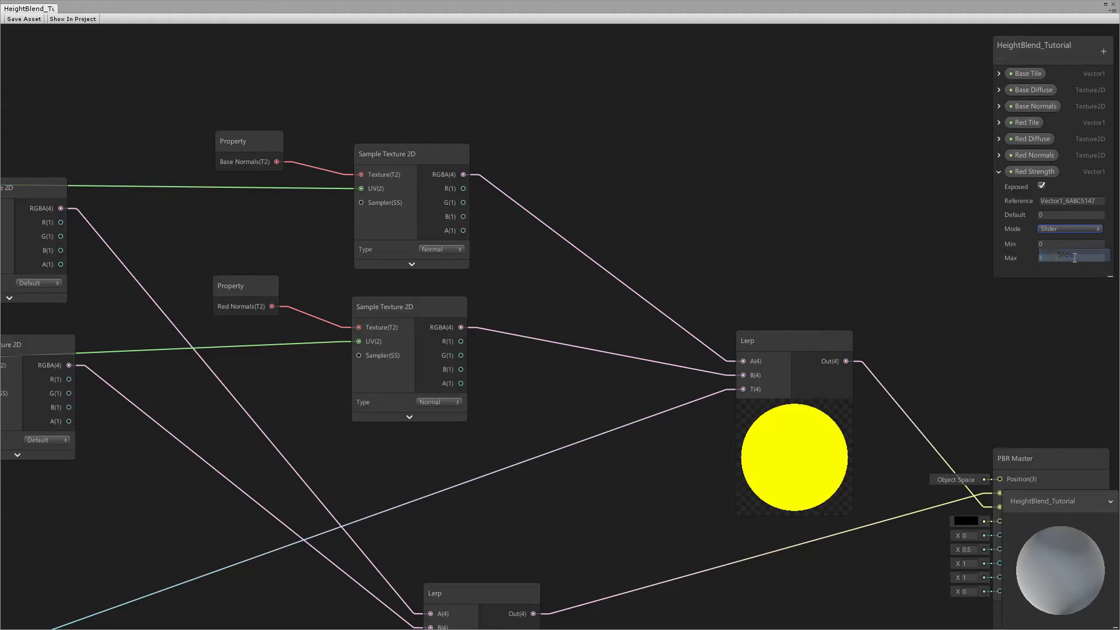
click(1055, 214)
text(1)
click(999, 171)
- Duplicate the Red Strength property and change the copy's mode to Slider, matching the original
right_click(1038, 176)
click(1027, 173)
key(ctrl+d)
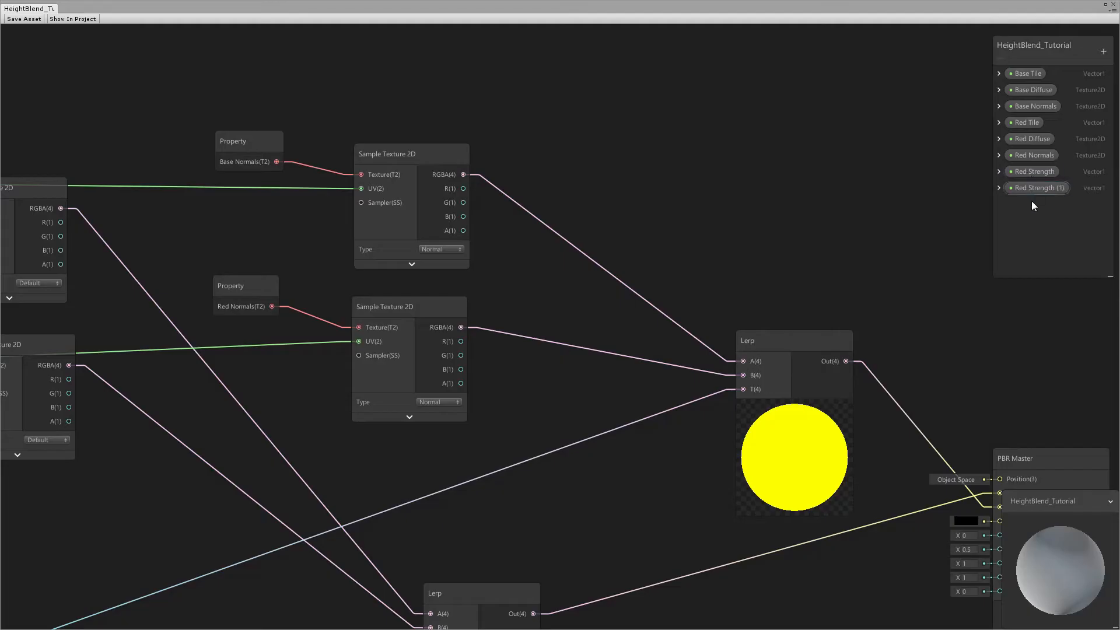
click(1000, 188)
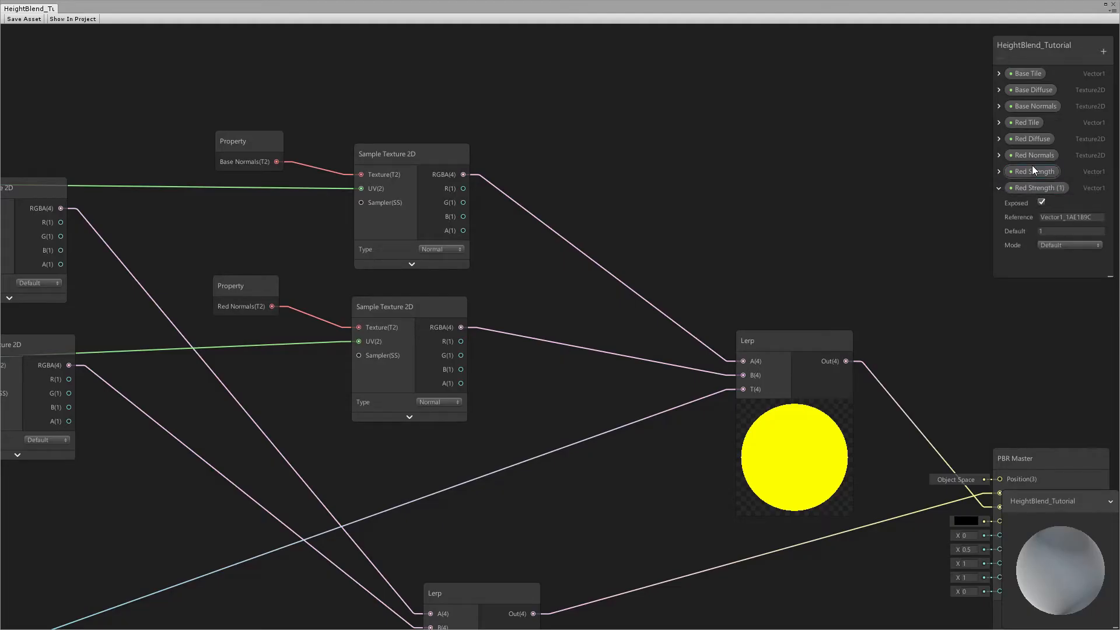
click(999, 171)
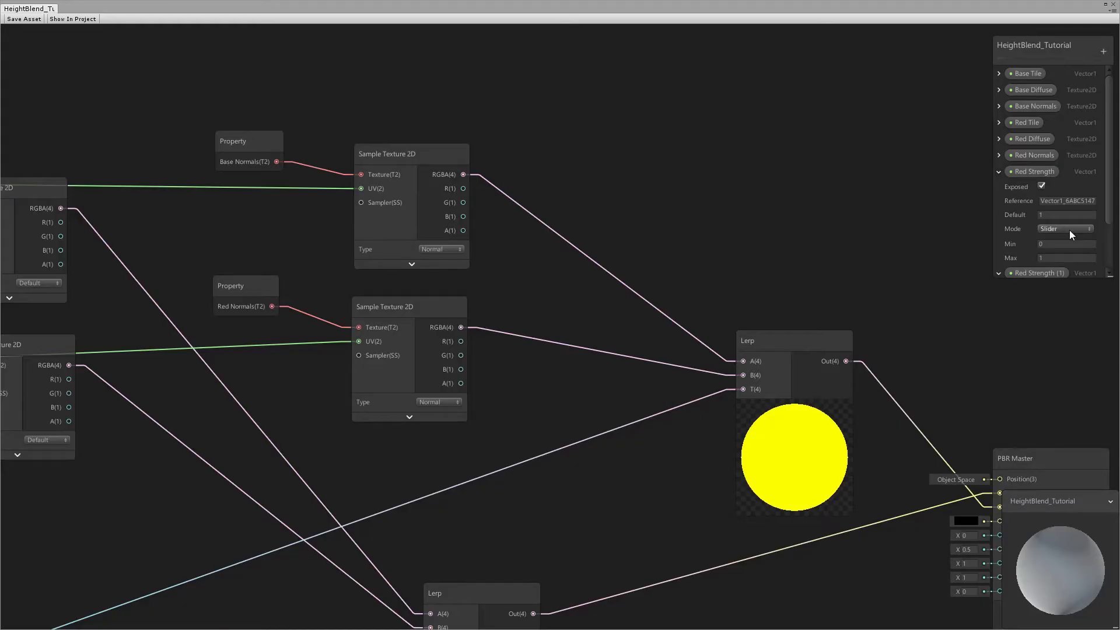
click(998, 171)
click(1049, 243)
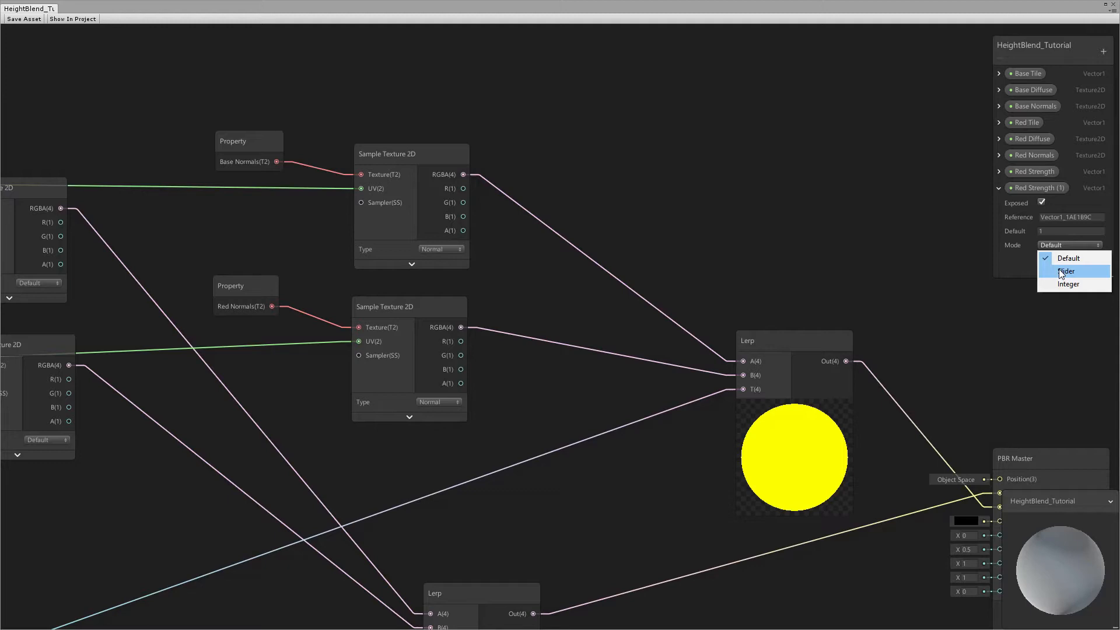
click(1071, 270)
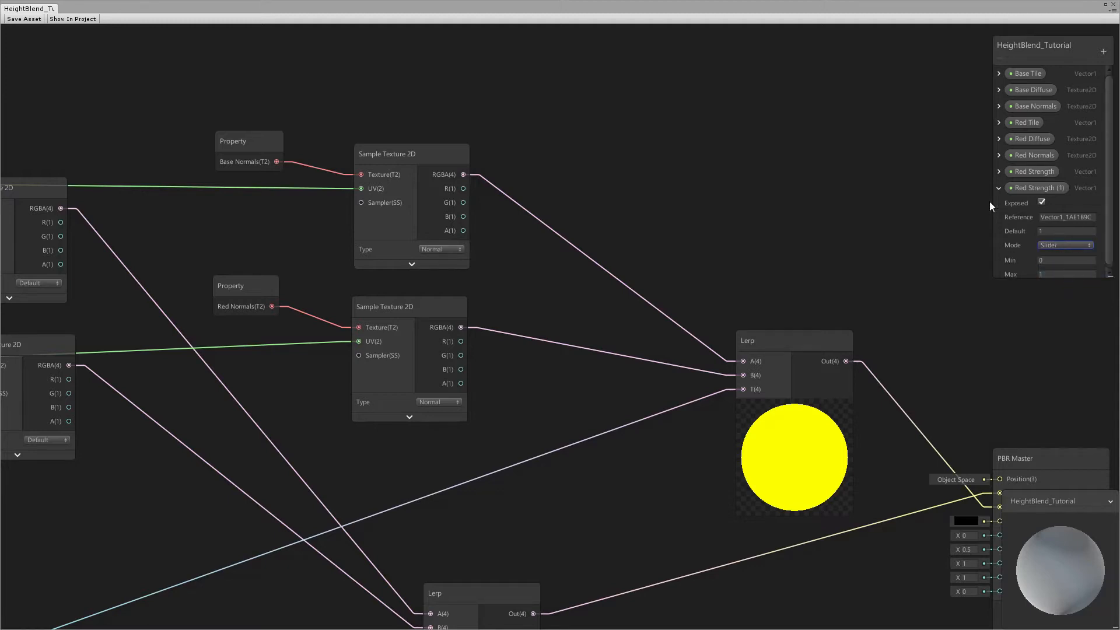
- Rename the duplicated Red Strength (1) property to Base Strength and place it directly below Base Normals in the Blackboard
click(999, 188)
right_click(1034, 188)
click(1037, 193)
click(1018, 189)
key(shift+End)
key(End)
key(BackSpace)
key(BackSpace)
key(BackSpace)
key(BackSpace)
key(ctrl+Left)
key(ctrl+BackSpace)
text(Base)
key(Return)
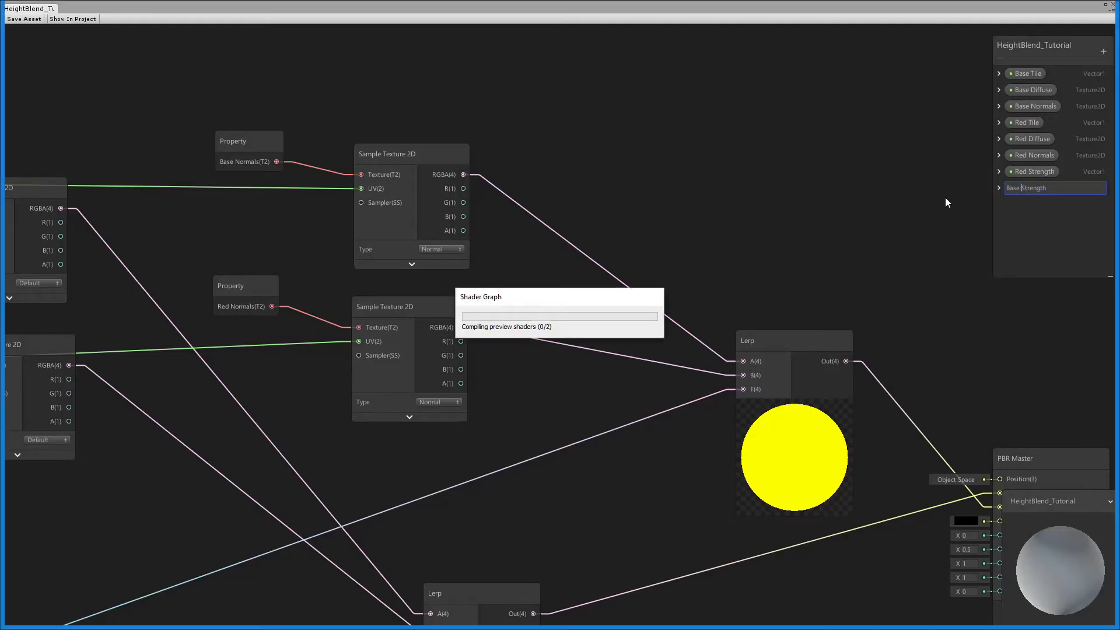
drag(1034, 189, 1036, 111)
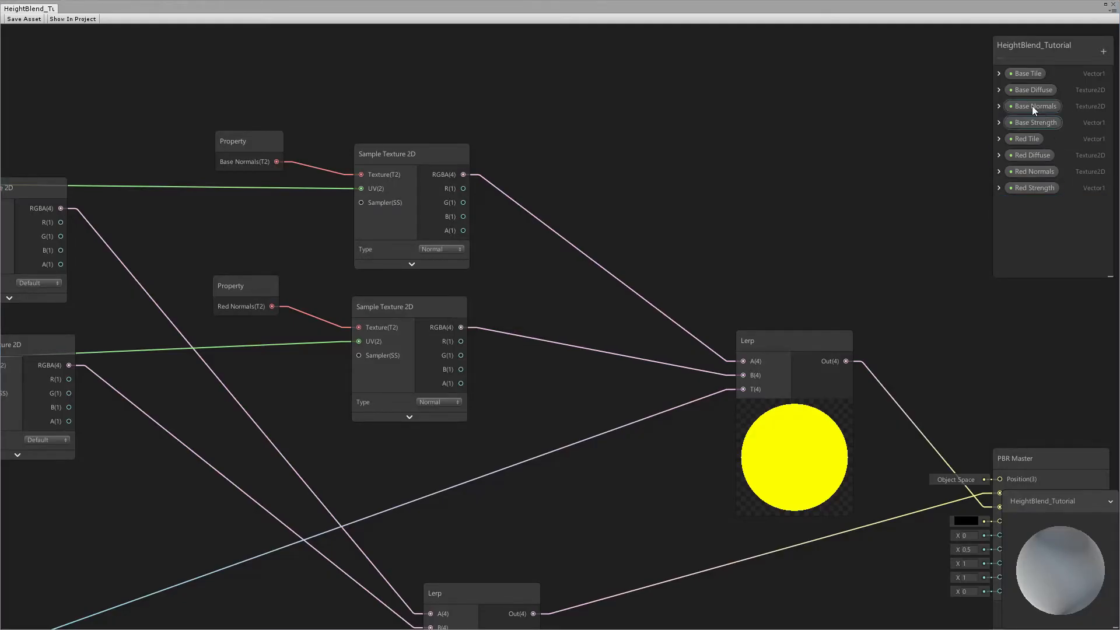
- Add a Normal Strength node beside the base normals sampler and connect the sampler's RGBA output to its In port
middle_drag(527, 219, 623, 204)
key(space)
text(normal)
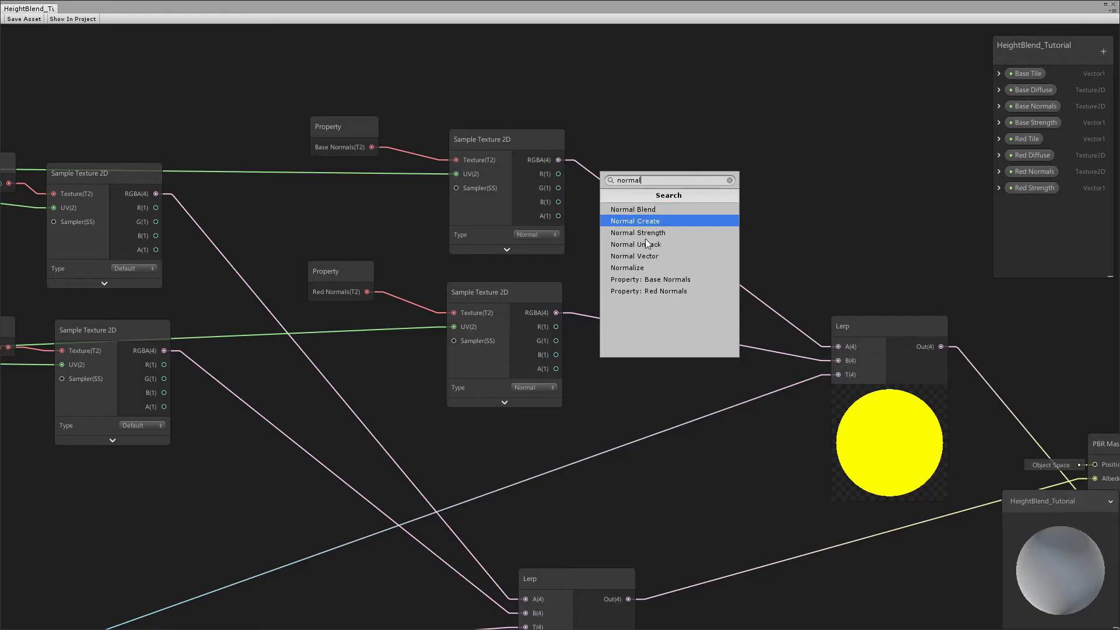
click(649, 232)
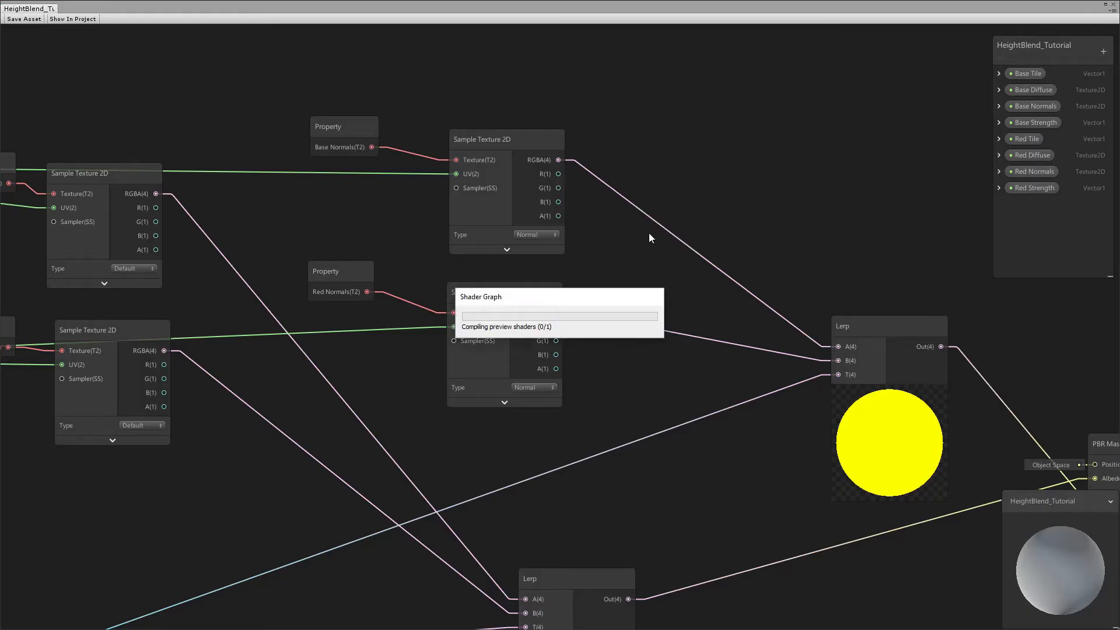
click(729, 242)
drag(717, 192, 731, 143)
drag(555, 161, 688, 145)
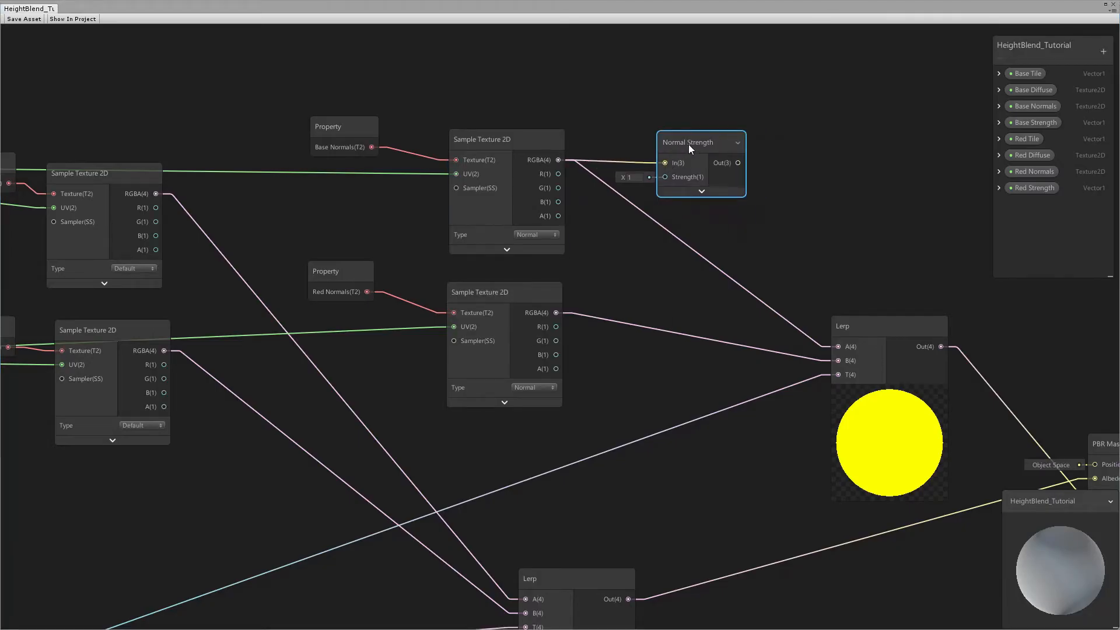
- Duplicate the Normal Strength node, place the copy beside the red normals sampler and feed that sampler's RGBA output into its In port
key(ctrl+d)
drag(709, 186, 703, 269)
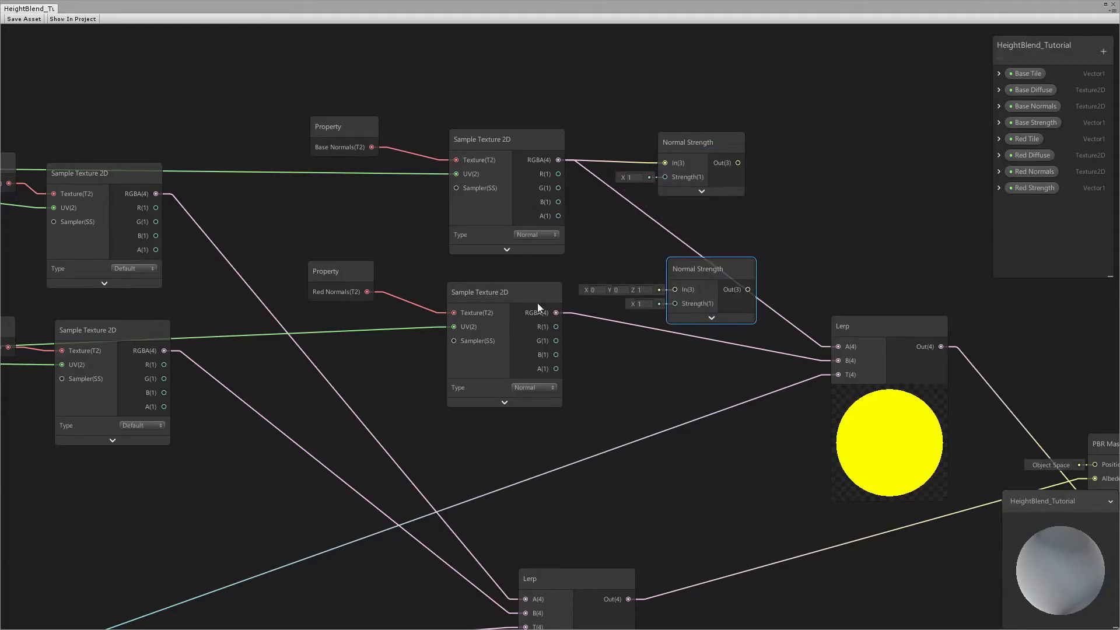
drag(557, 312, 695, 306)
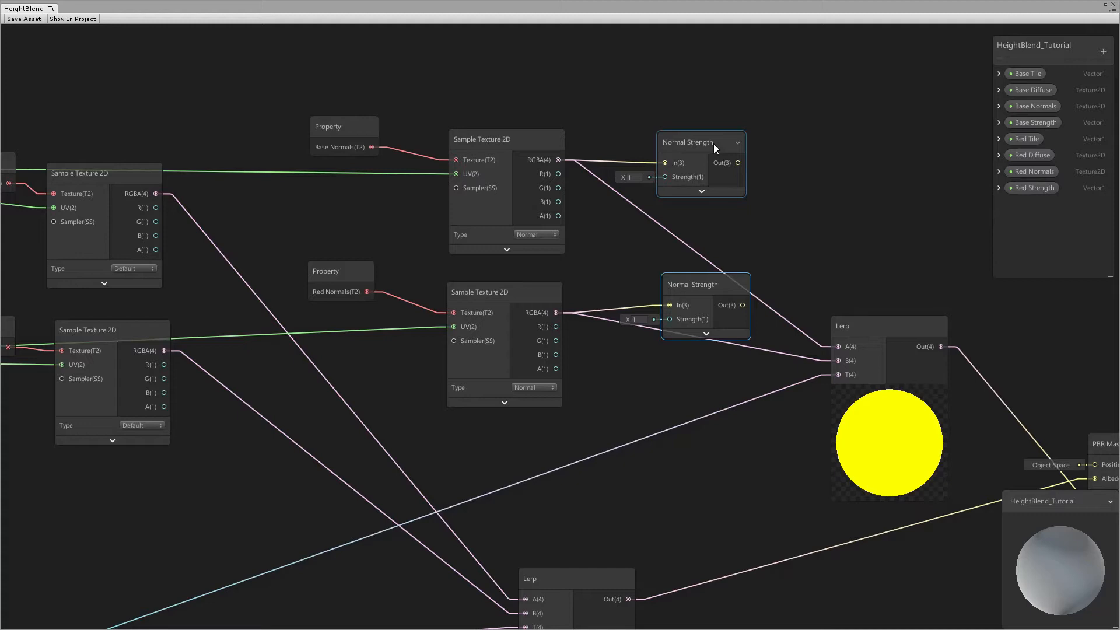
drag(713, 143, 715, 140)
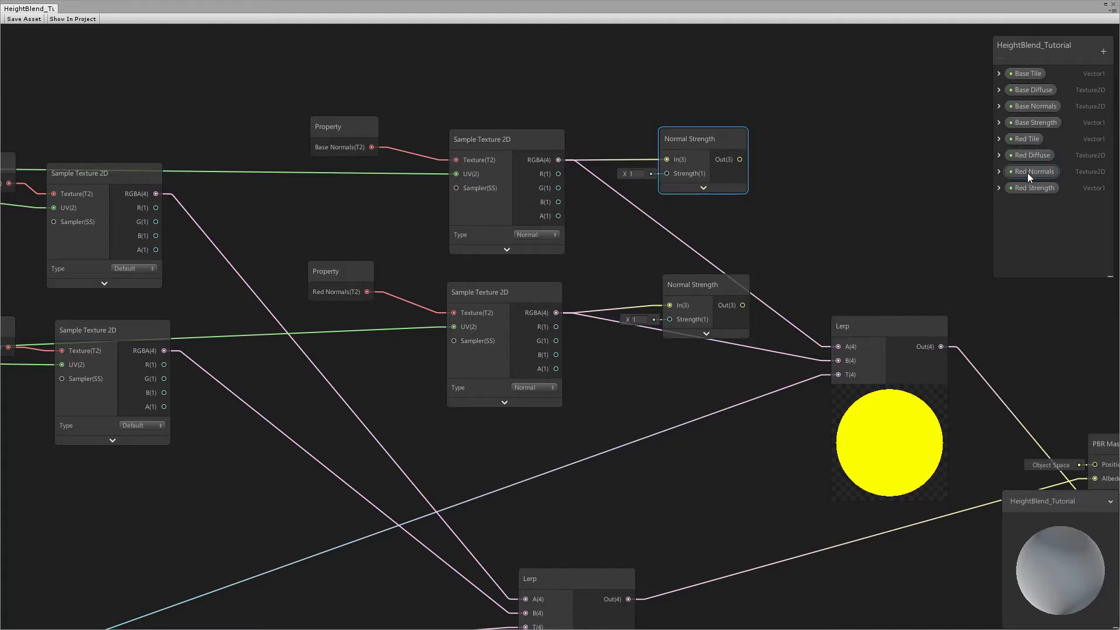
- Add Base Strength and Red Strength property nodes and connect each to the Strength port of its matching Normal Strength node
drag(1028, 120, 667, 174)
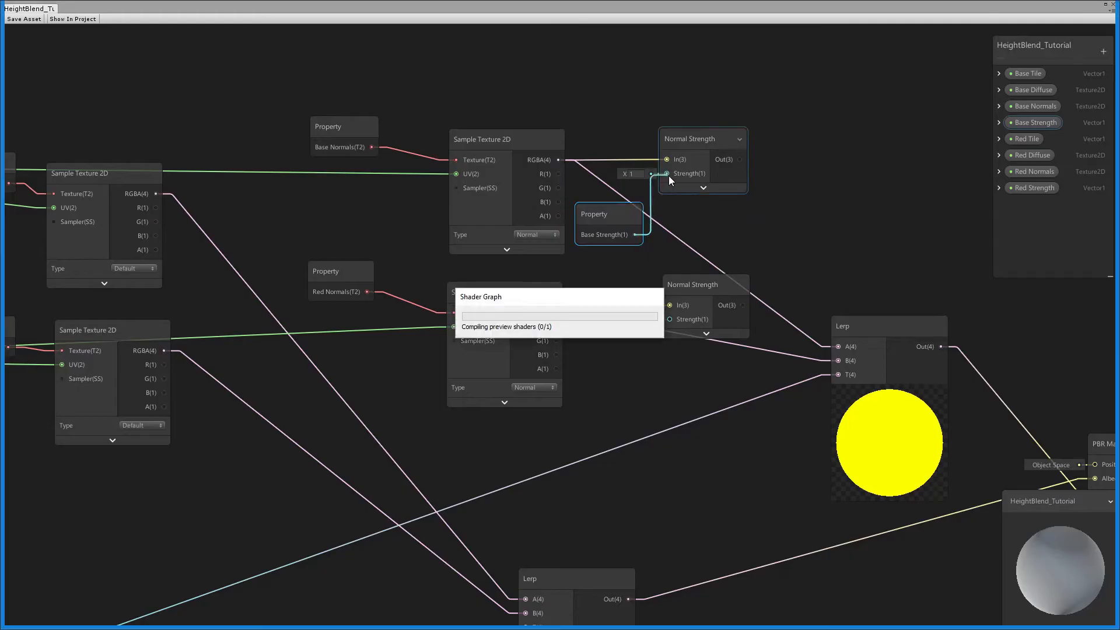
drag(1028, 184, 671, 325)
- Align the red Normal Strength node and connect its Out port to the normals Lerp node's B input
middle_drag(688, 287, 583, 265)
click(533, 263)
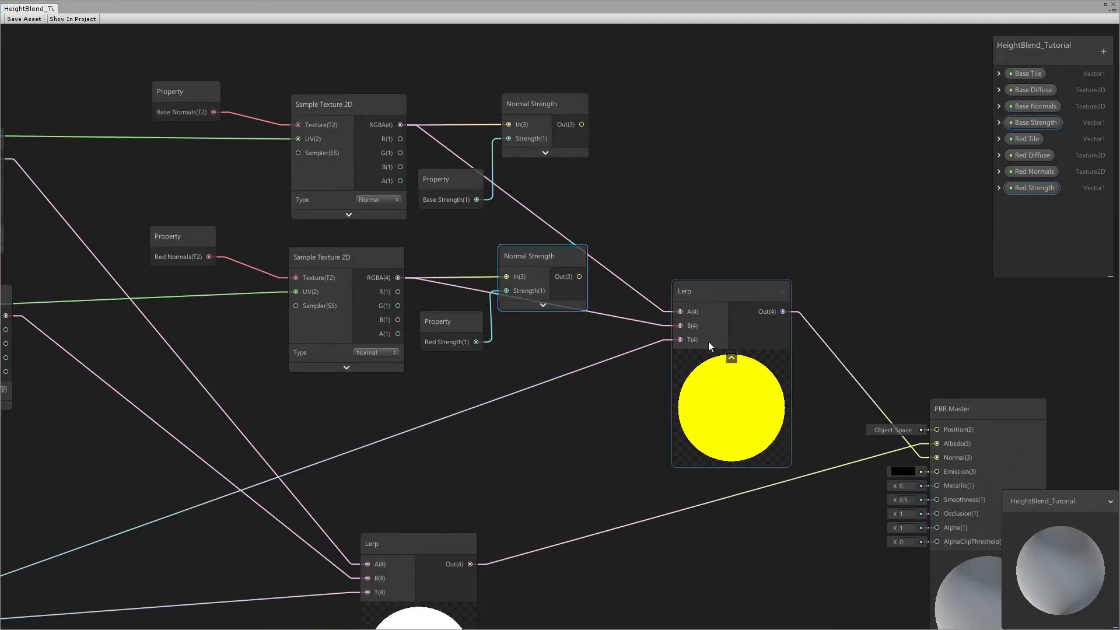
drag(579, 276, 677, 327)
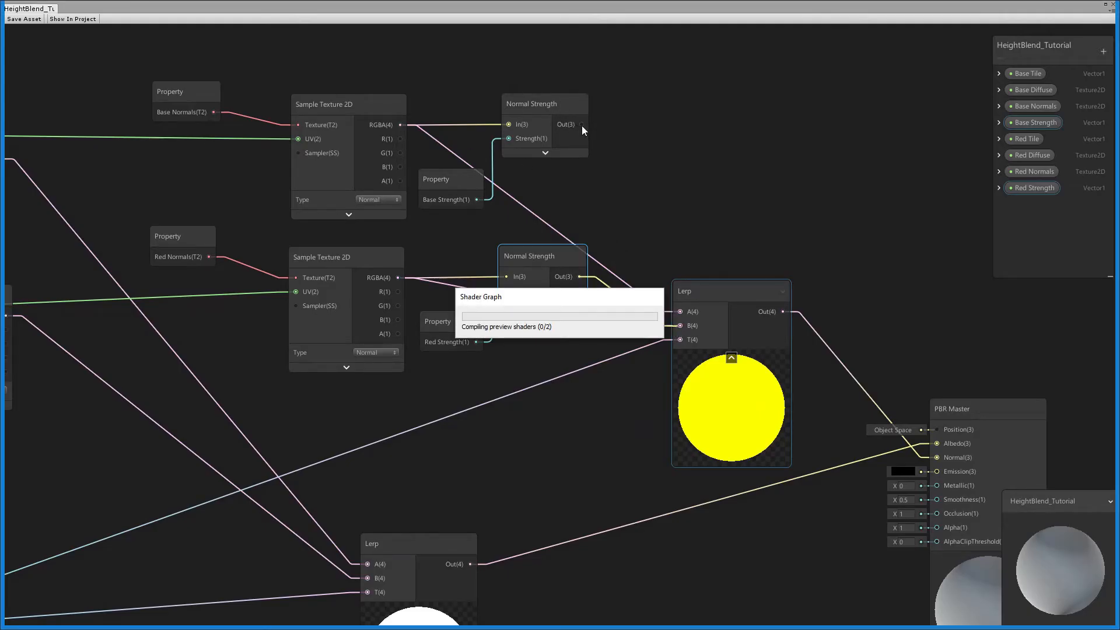
- Connect the base Normal Strength output to input A of the normals Lerp and save the shader graph
drag(583, 125, 676, 308)
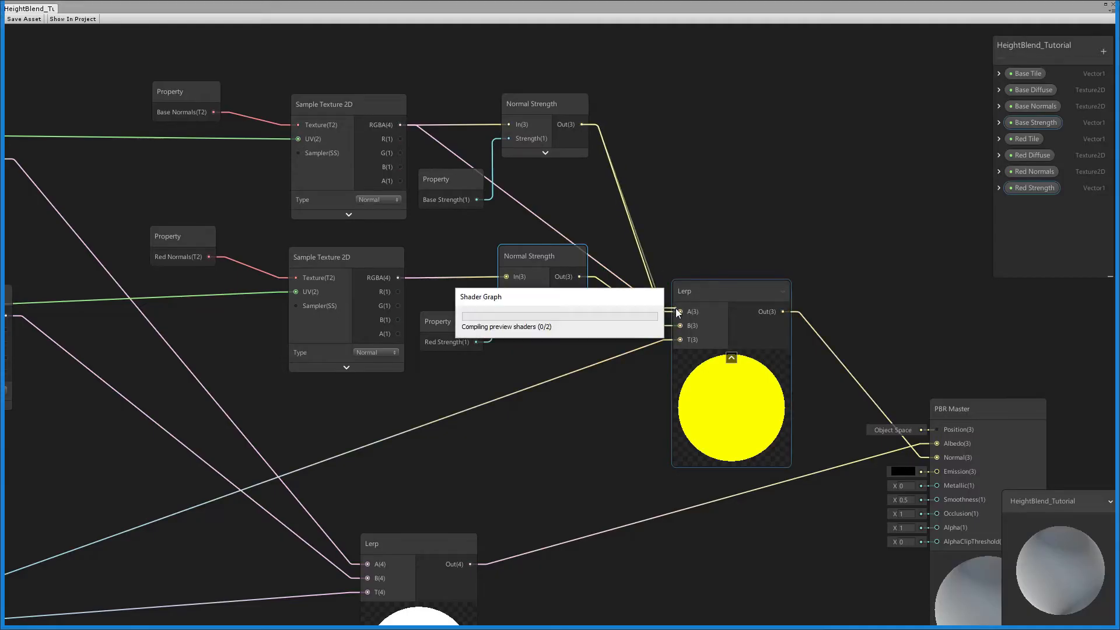
click(26, 19)
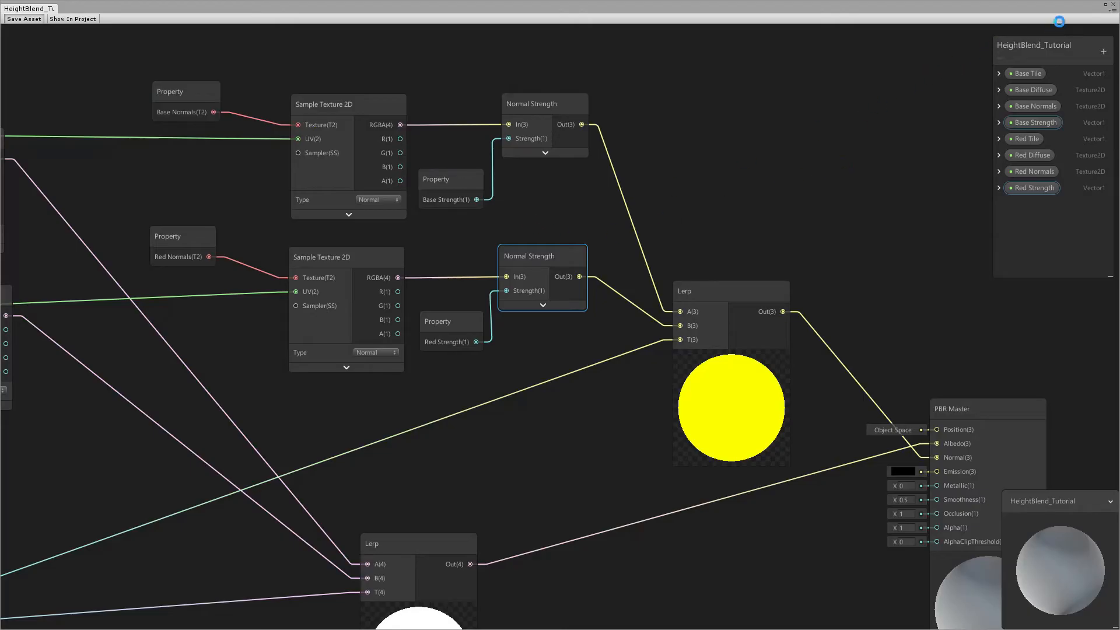
click(1106, 4)
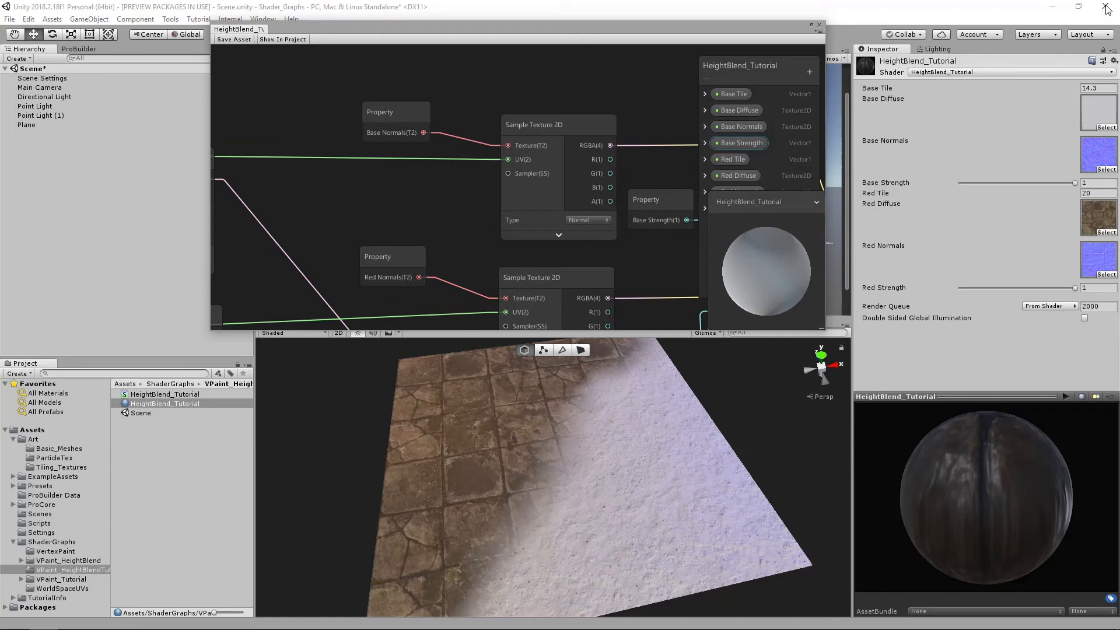
- Test the material's Base Strength at lower values and return it to 1, checking the white surface on the plane
drag(1055, 183, 995, 186)
drag(1118, 178, 1090, 185)
alt+drag(671, 467, 554, 436)
scroll(630, 470, up, 5)
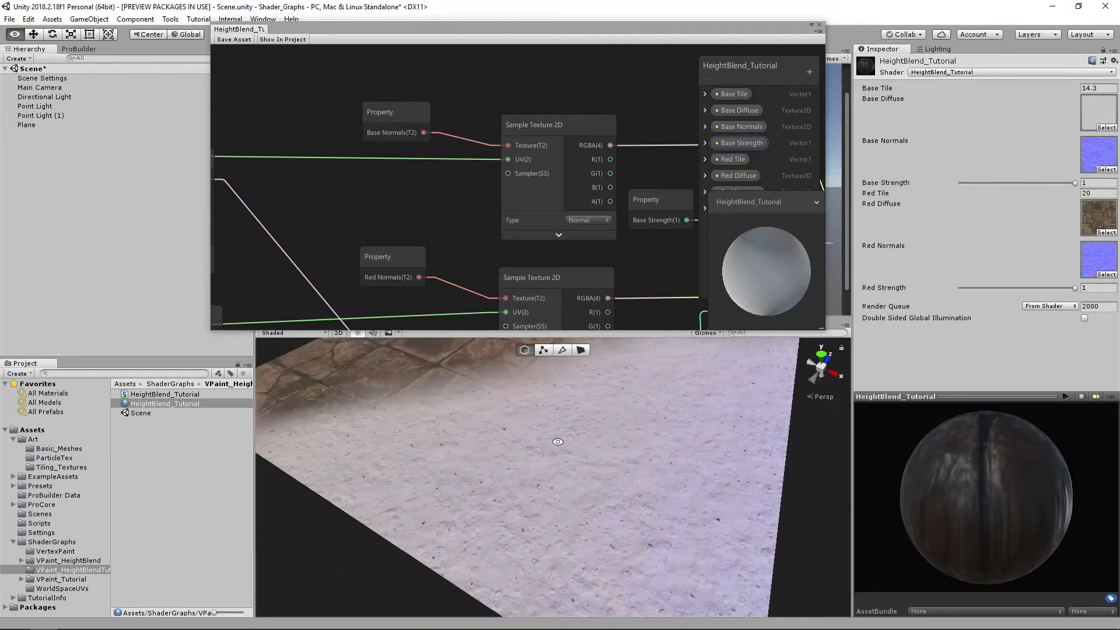
alt+scroll(554, 435, up, 3)
mouse_move(1075, 183)
mouse_down()
mouse_move(909, 193)
mouse_move(1092, 190)
mouse_up()
alt+drag(515, 476, 551, 433)
alt+drag(546, 490, 428, 407)
middle_drag(564, 421, 589, 458)
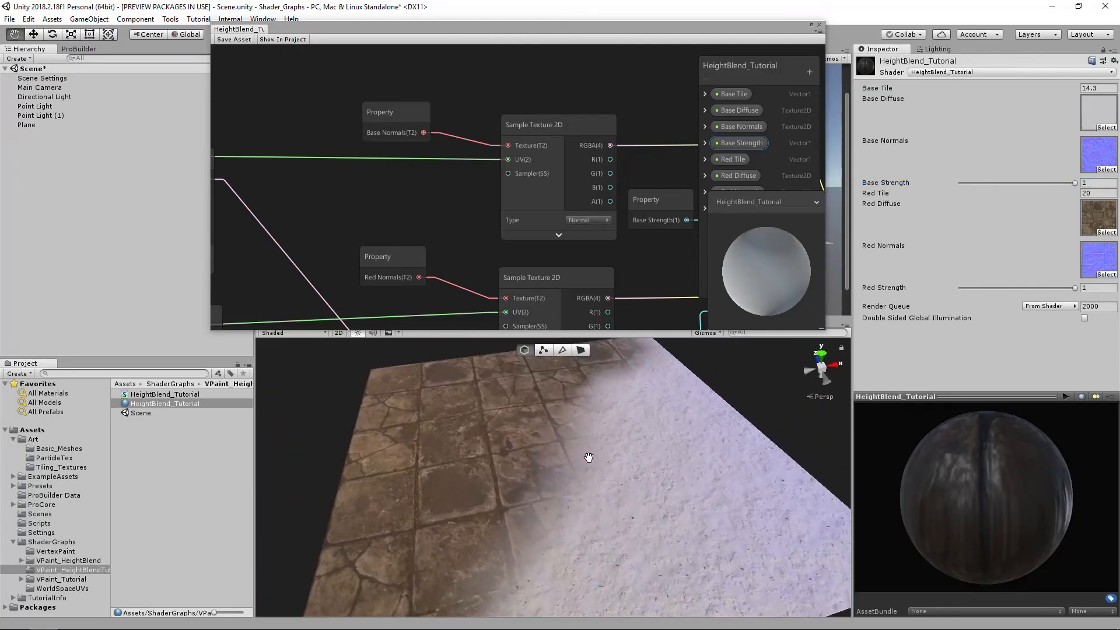
- Test lower Red Strength values on the plane's stone area, then return the strength to 1
drag(1075, 288, 1118, 295)
alt+drag(643, 541, 489, 464)
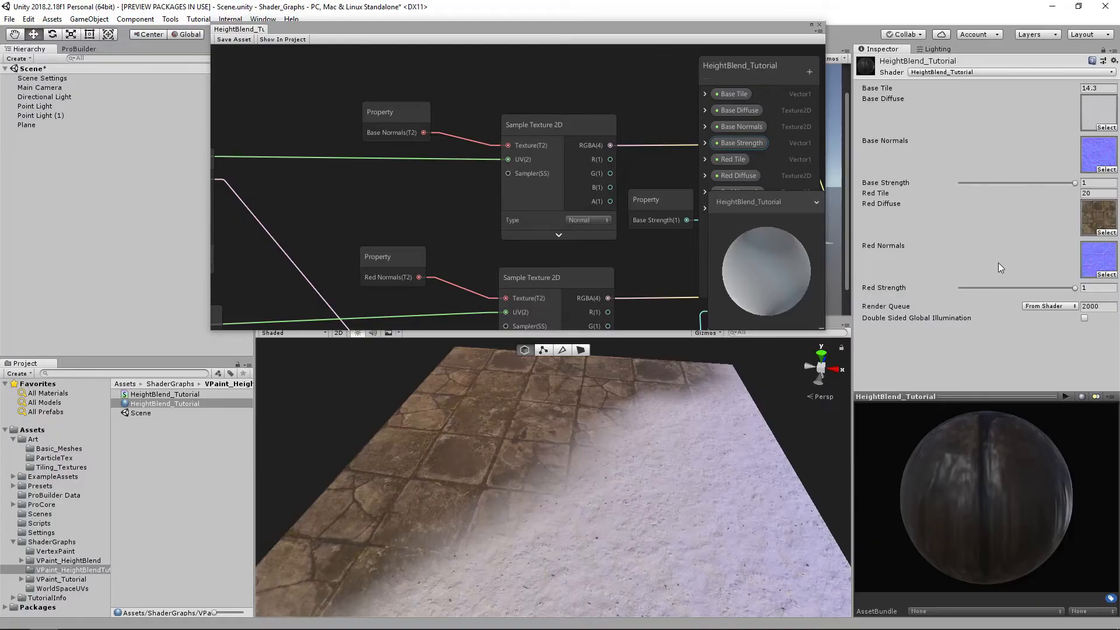
mouse_move(1037, 287)
mouse_down()
mouse_move(961, 293)
mouse_move(1043, 292)
mouse_up()
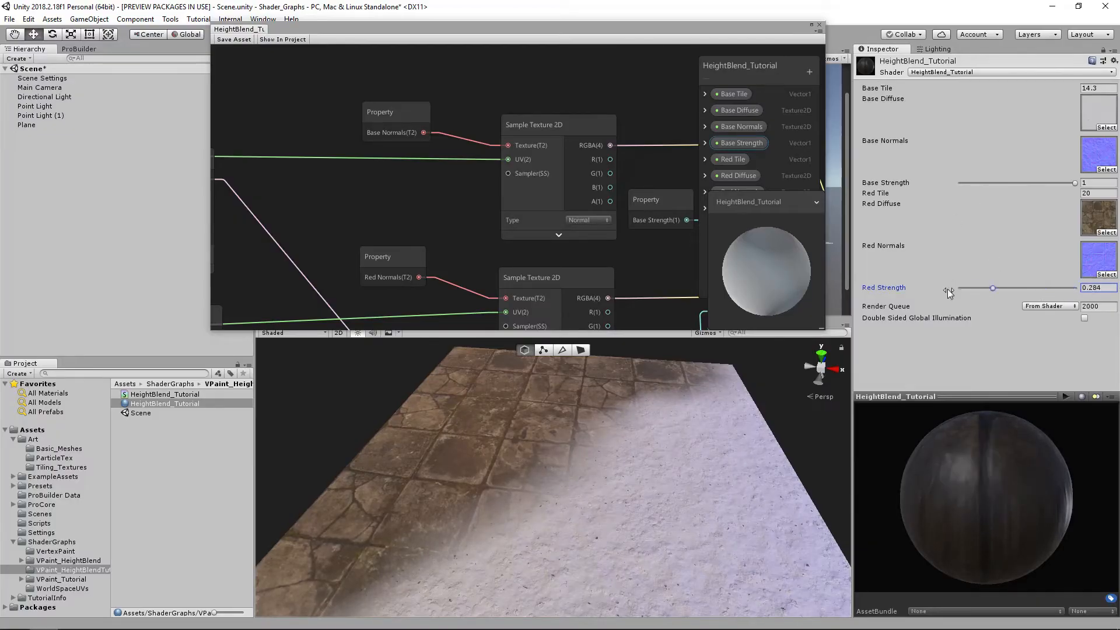
alt+drag(568, 432, 614, 456)
- Examine the normal-map nodes in the enlarged shader graph and the blend between the two surfaces on the plane
middle_drag(561, 219, 471, 166)
scroll(503, 178, down, 4)
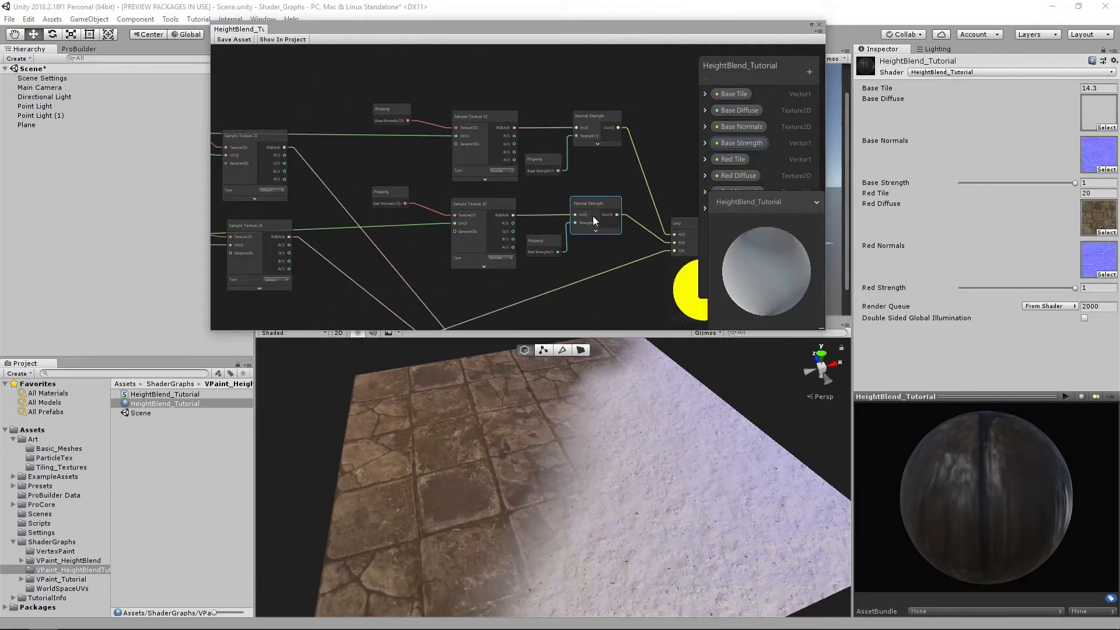
click(812, 25)
middle_drag(258, 266, 411, 261)
scroll(502, 286, down, 4)
drag(147, 147, 442, 304)
middle_drag(440, 264, 278, 263)
drag(352, 162, 433, 298)
drag(474, 151, 610, 279)
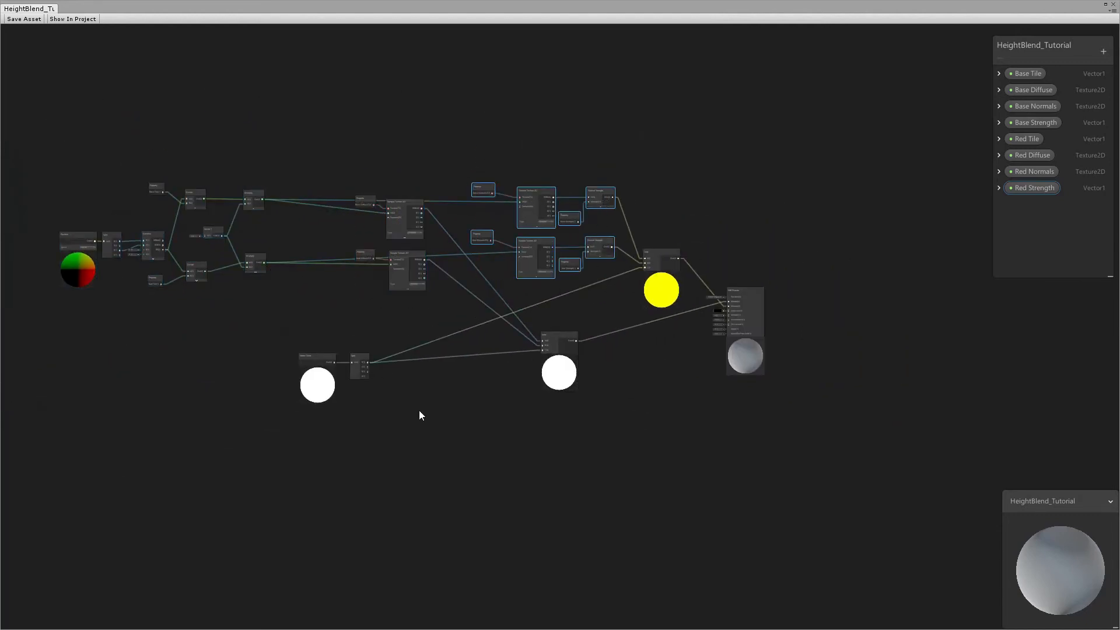
click(443, 397)
scroll(478, 379, up, 3)
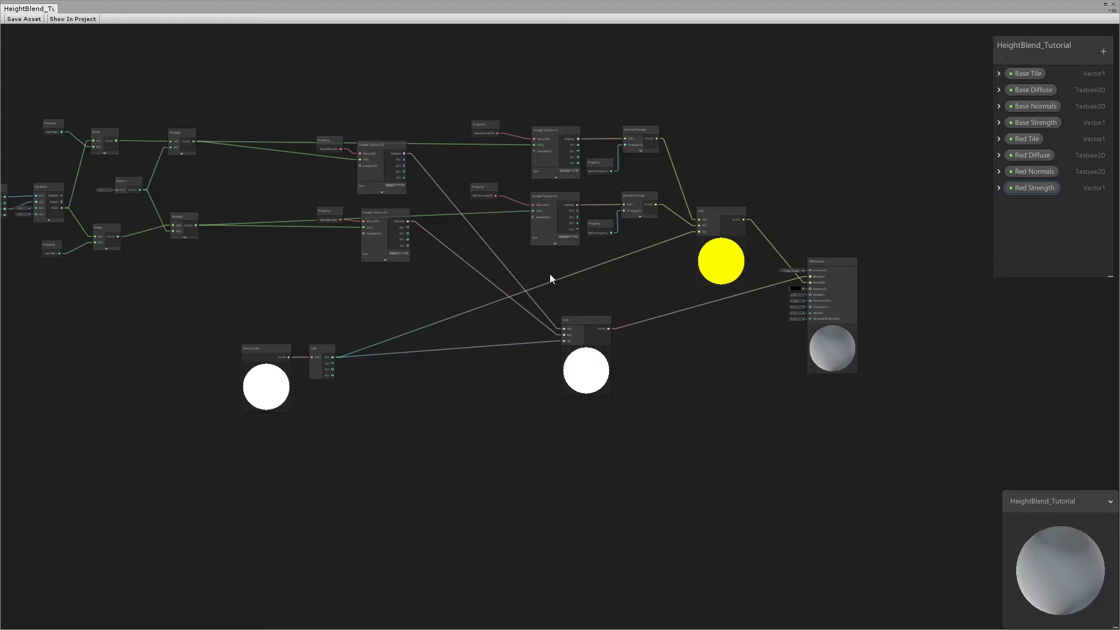
click(1105, 5)
alt+drag(608, 527, 582, 501)
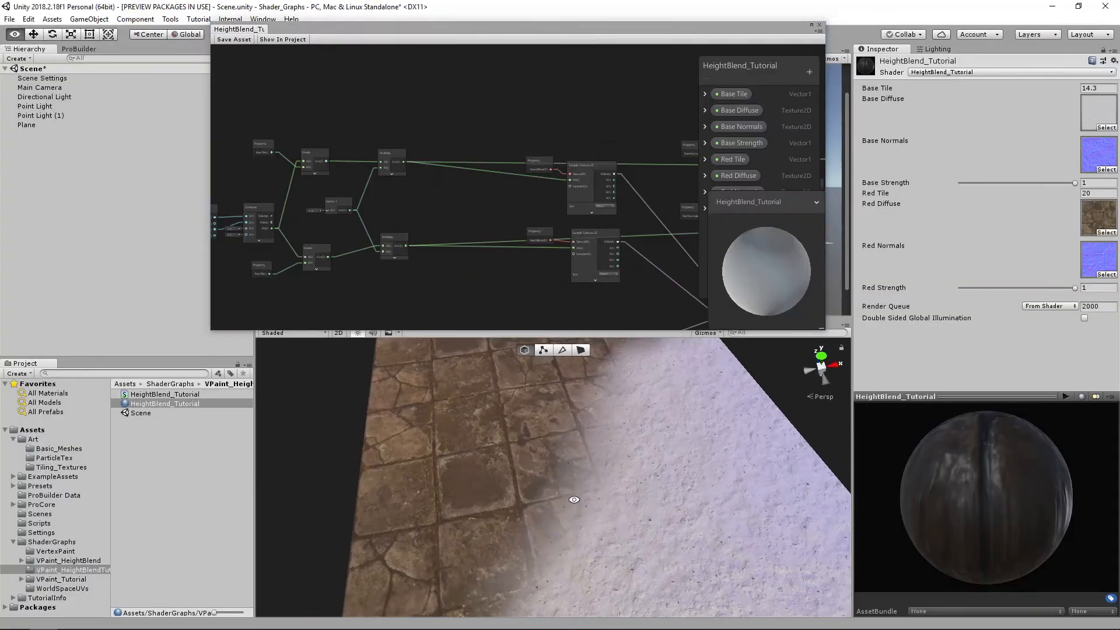
alt+drag(660, 445, 569, 481)
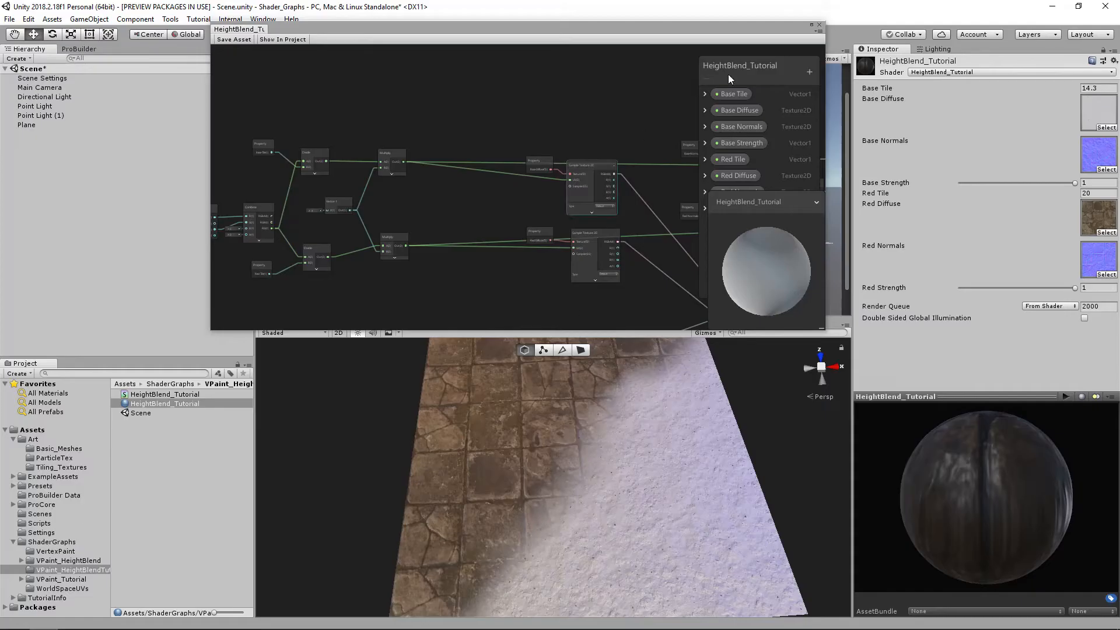
- Reposition the Vertex Color and Split nodes and the albedo Lerp to free up space between them
click(811, 25)
scroll(441, 322, up, 1)
middle_drag(556, 276, 431, 307)
drag(185, 330, 374, 435)
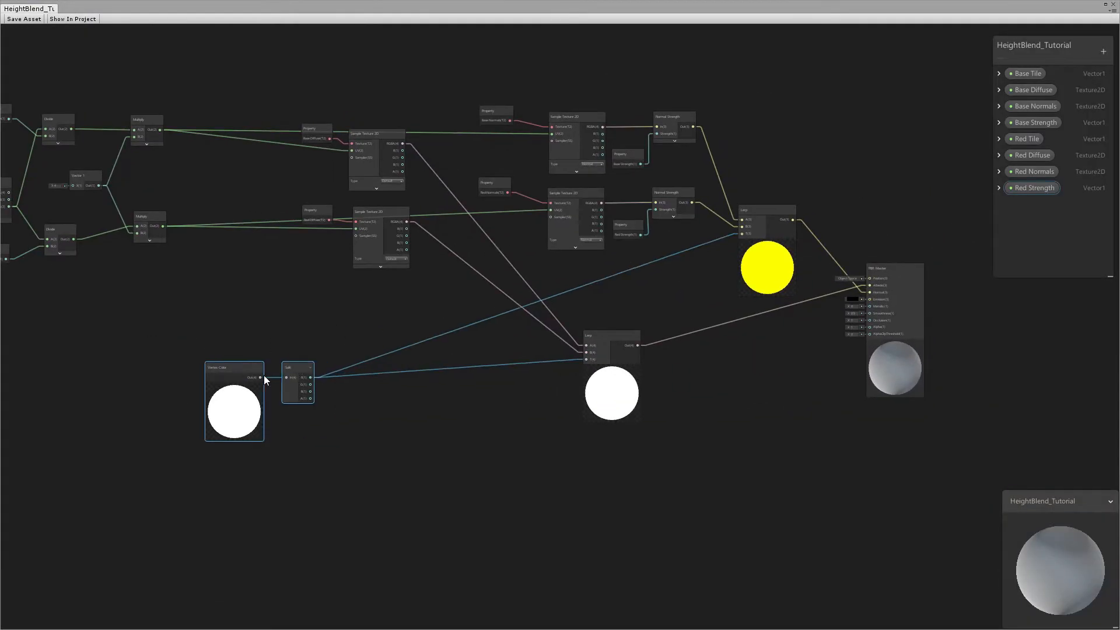
drag(263, 376, 147, 386)
drag(612, 370, 623, 393)
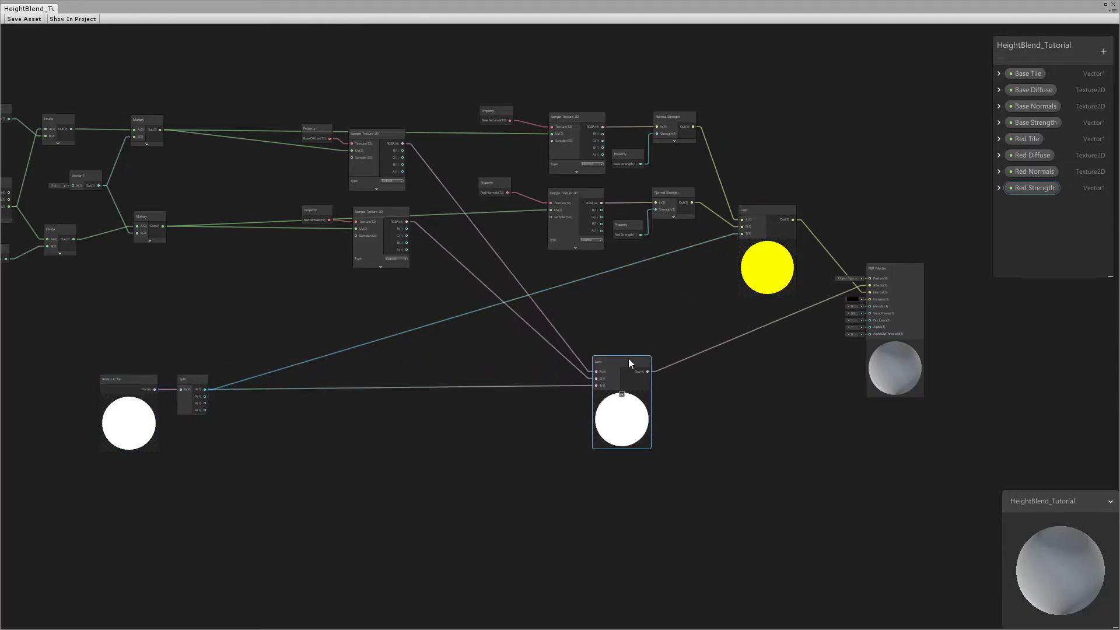
drag(763, 219, 762, 217)
middle_drag(300, 335, 481, 310)
drag(200, 312, 430, 433)
drag(382, 358, 289, 358)
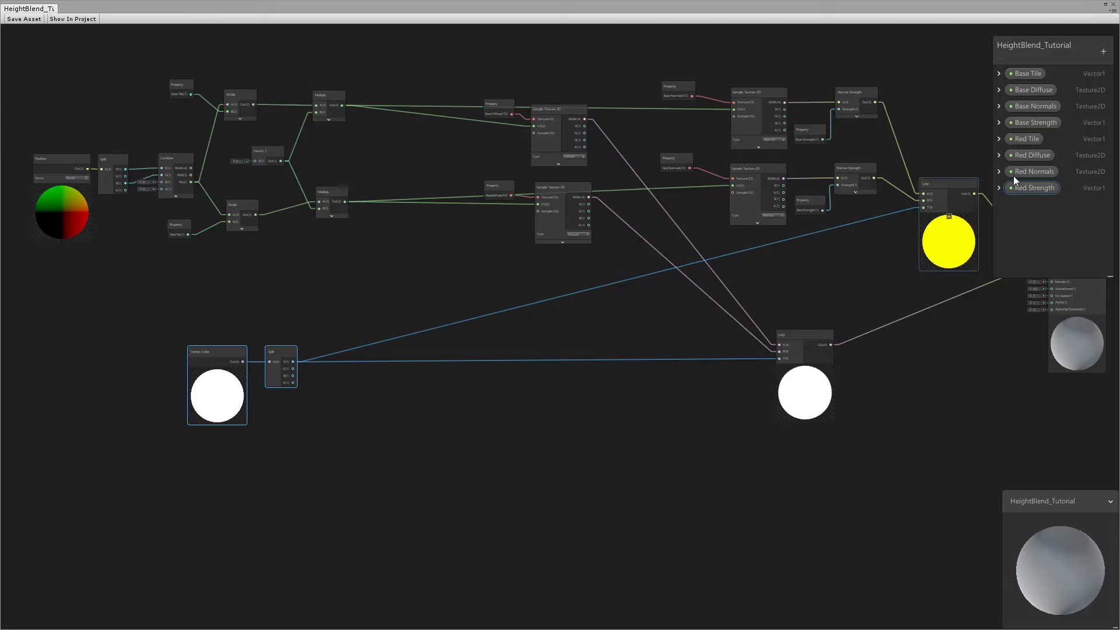
- Add a Texture2D property named Red Height to the shader graph and collapse its settings
drag(1039, 42, 1037, 36)
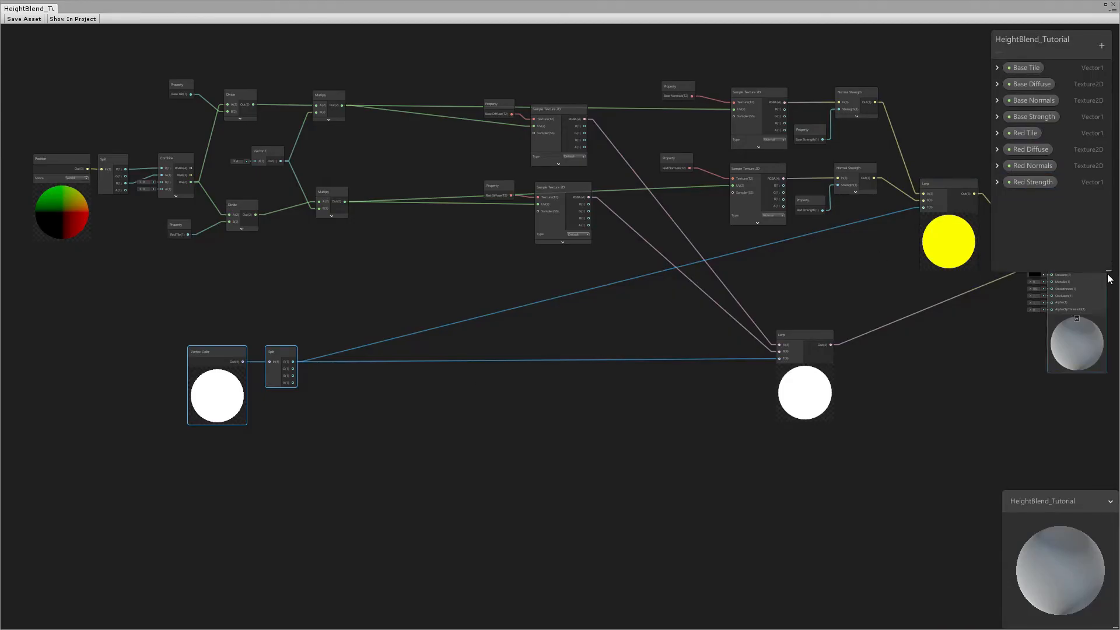
click(1103, 50)
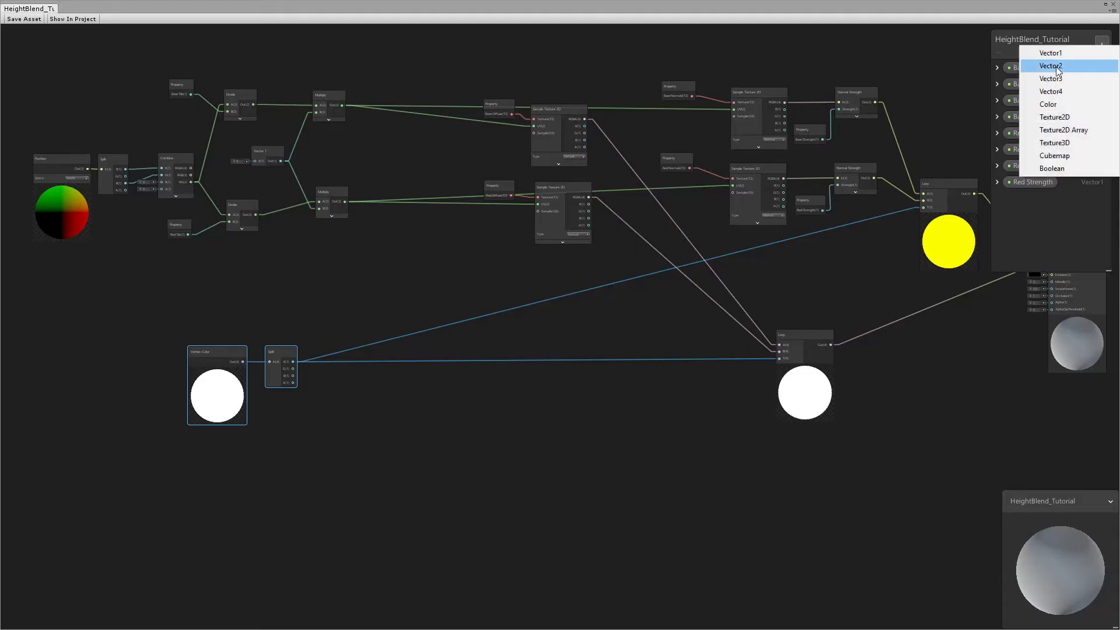
click(1064, 119)
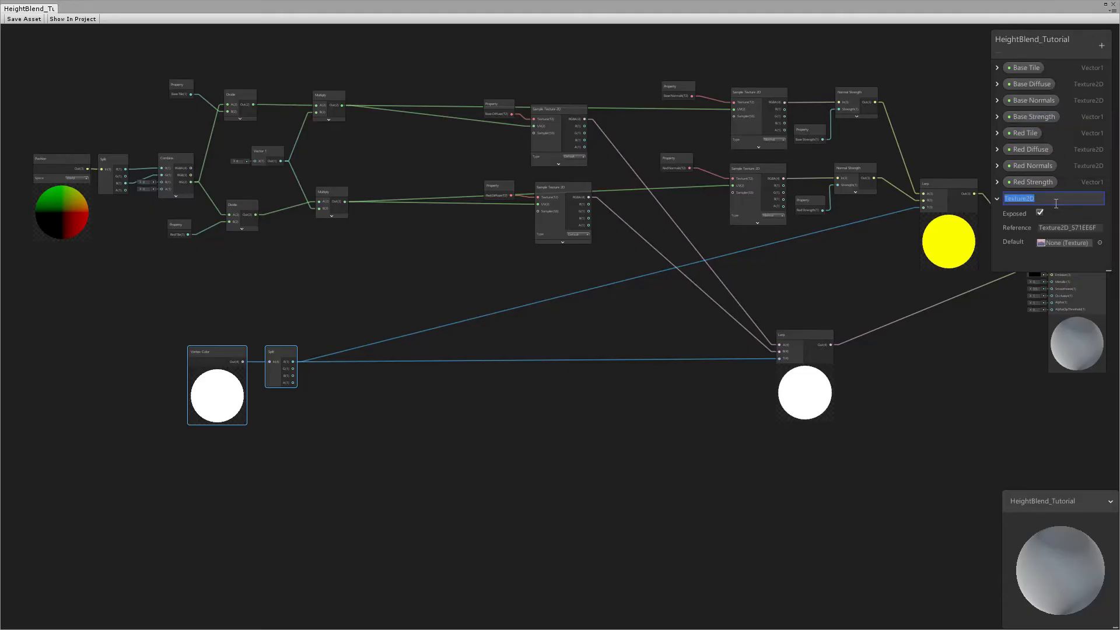
text(Red Height)
key(Return)
click(997, 198)
- Duplicate the red diffuse Sample Texture 2D node and place the copy near the Split node
click(558, 189)
scroll(580, 214, up, 4)
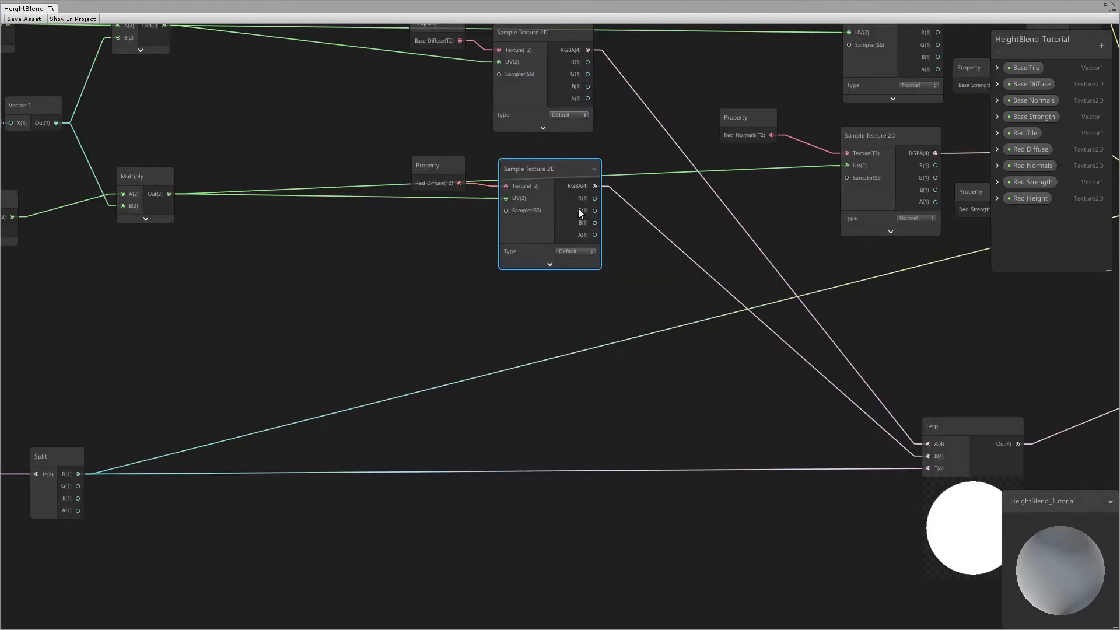
key(ctrl+d)
drag(655, 145, 422, 477)
middle_drag(440, 421, 460, 381)
- Place a Red Height property node in the graph and connect it to the Texture input of the new Sample Texture 2D
drag(1030, 198, 400, 447)
drag(261, 418, 260, 300)
drag(464, 433, 418, 377)
drag(182, 371, 175, 371)
drag(274, 300, 284, 312)
- Add a Multiply node beside the Red Height Sample Texture 2D and collapse its preview
middle_drag(388, 351, 469, 354)
click(629, 387)
key(space)
text(mult)
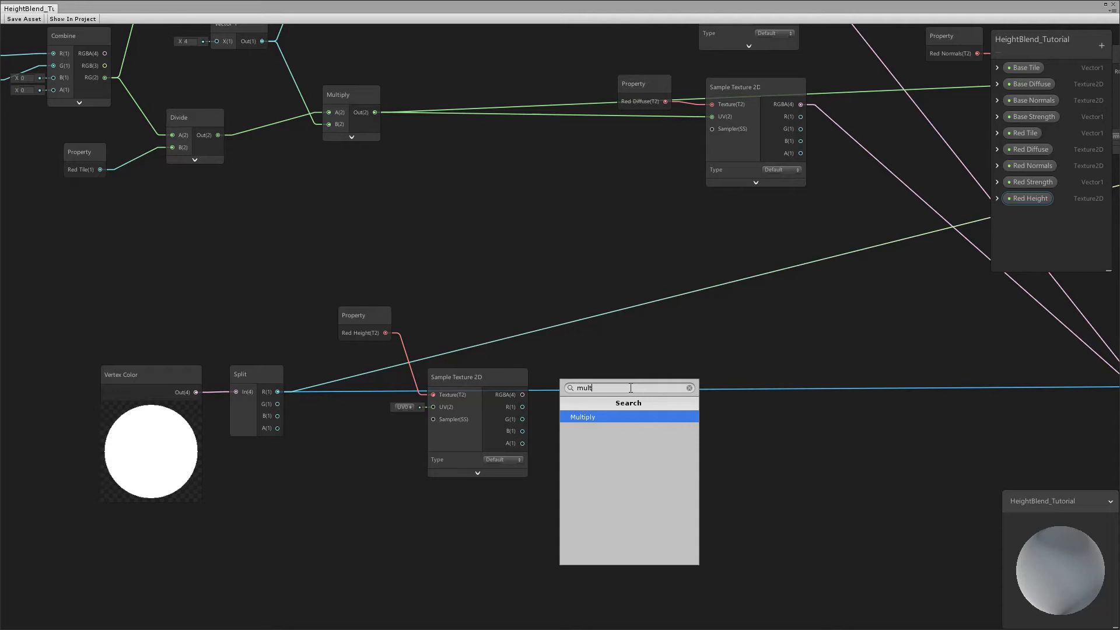
key(Return)
drag(653, 394, 626, 299)
middle_drag(644, 325, 558, 312)
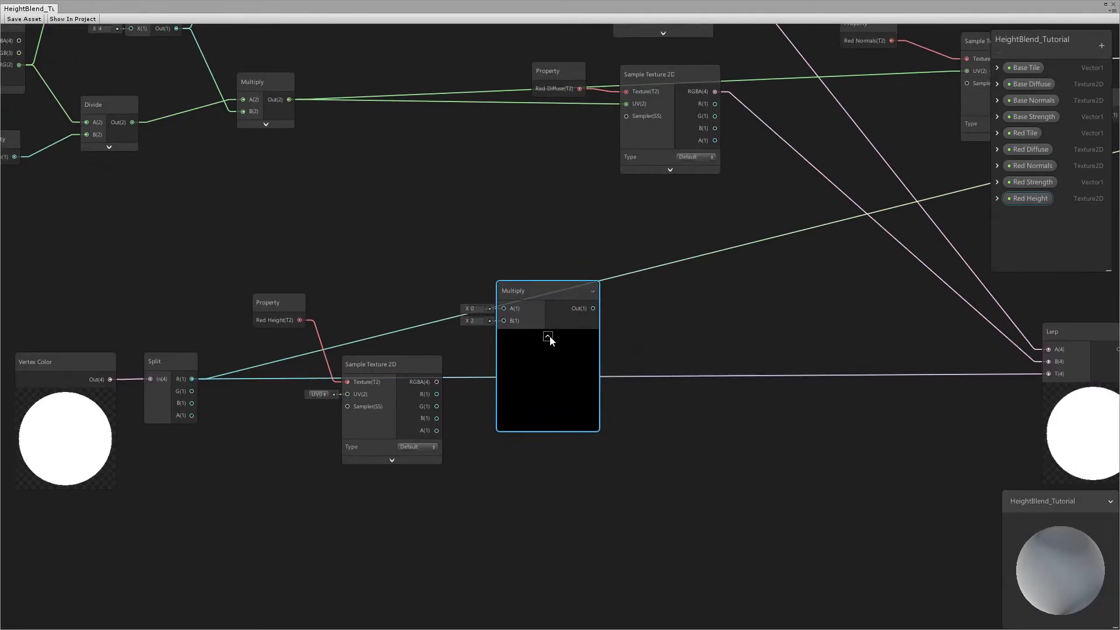
click(548, 336)
drag(518, 292, 548, 297)
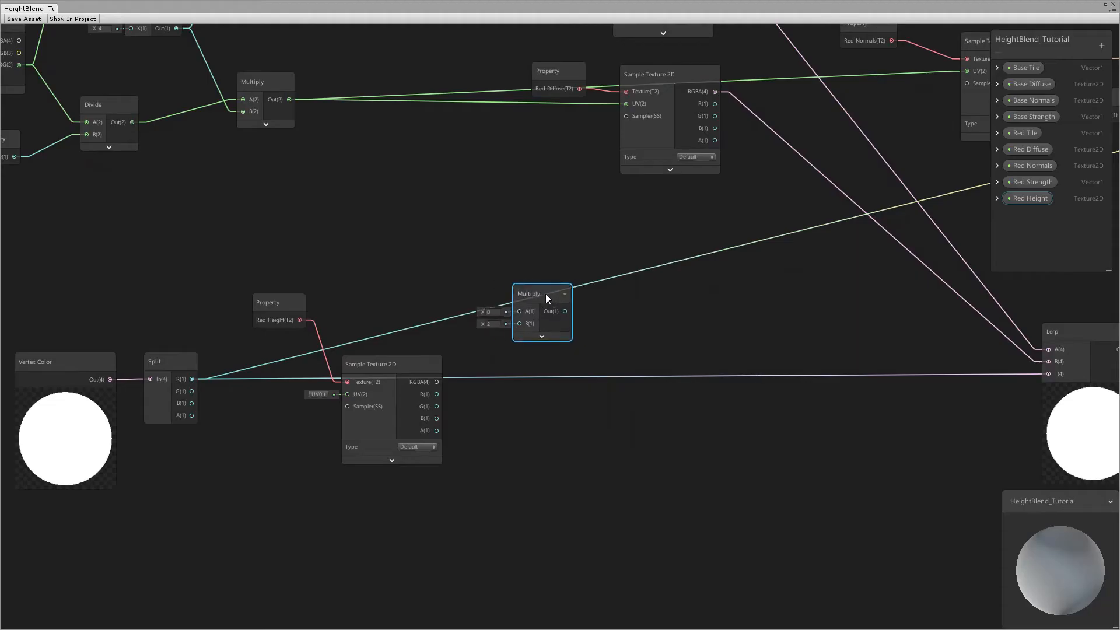
- Connect the Split node's R output to input A of the new Multiply and adjust the positions of both nodes
middle_drag(483, 335, 578, 332)
drag(325, 261, 491, 428)
drag(486, 366, 483, 372)
drag(626, 294, 605, 313)
middle_drag(352, 351, 251, 340)
drag(504, 308, 512, 302)
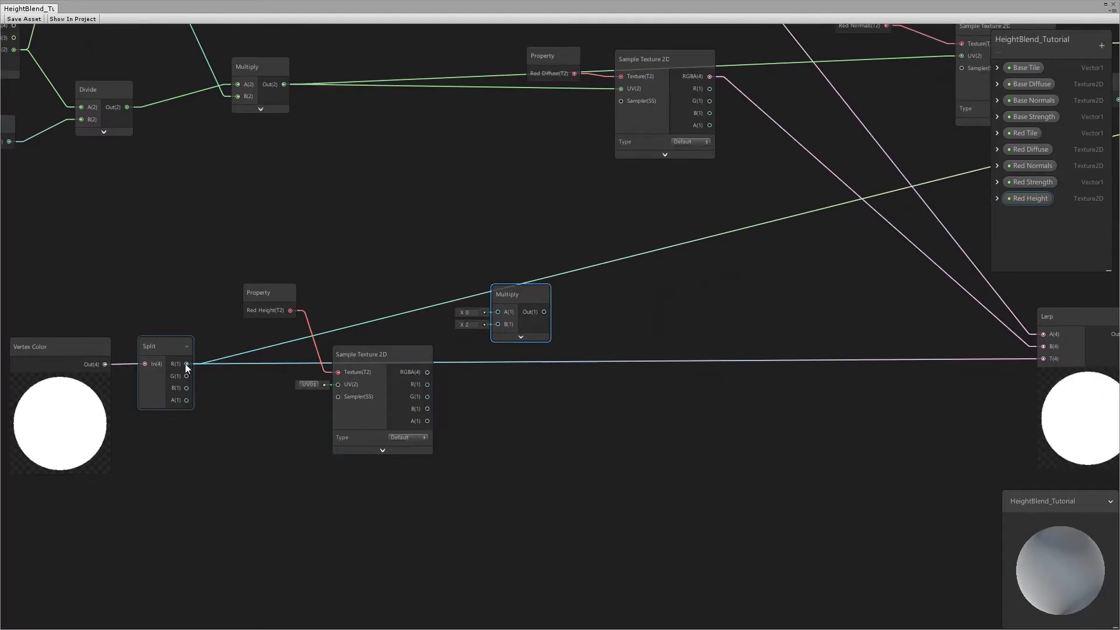
drag(186, 364, 497, 312)
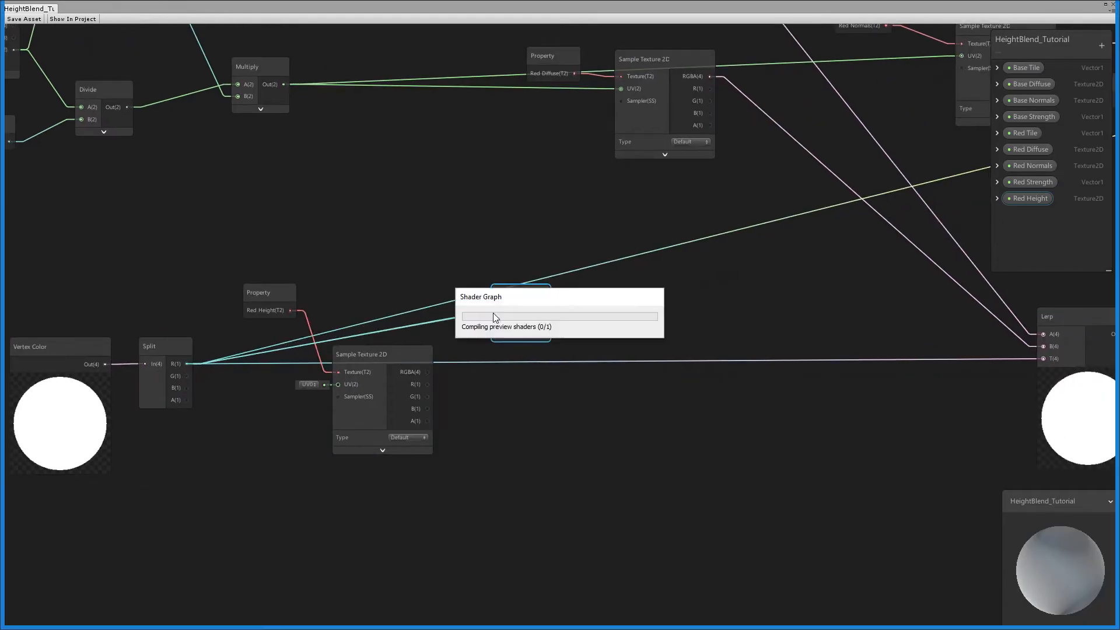
drag(162, 350, 161, 351)
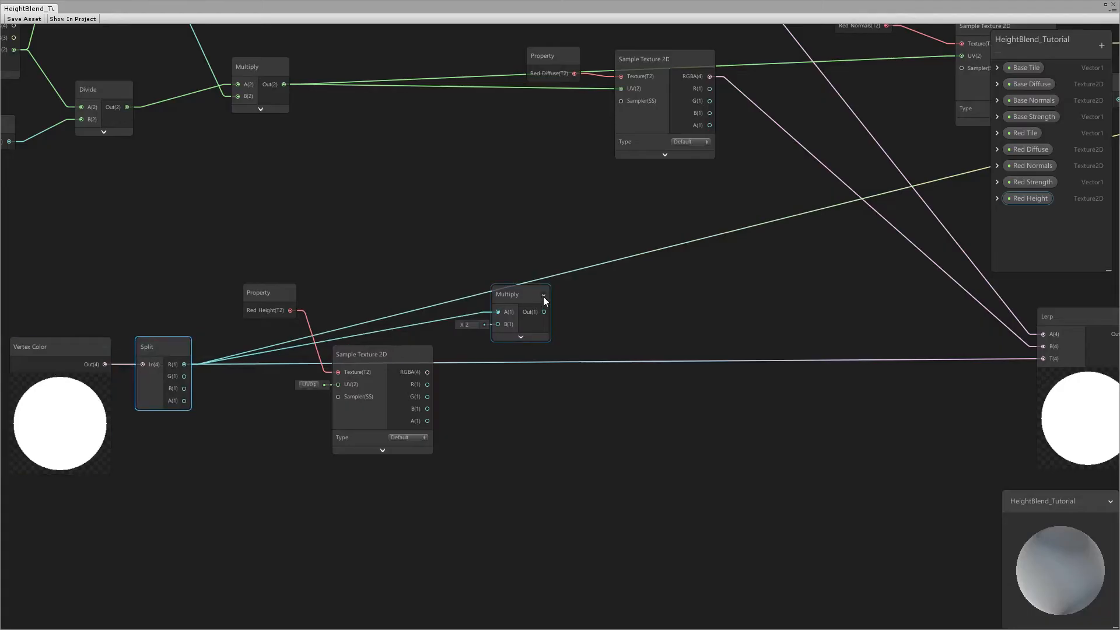
drag(516, 296, 532, 304)
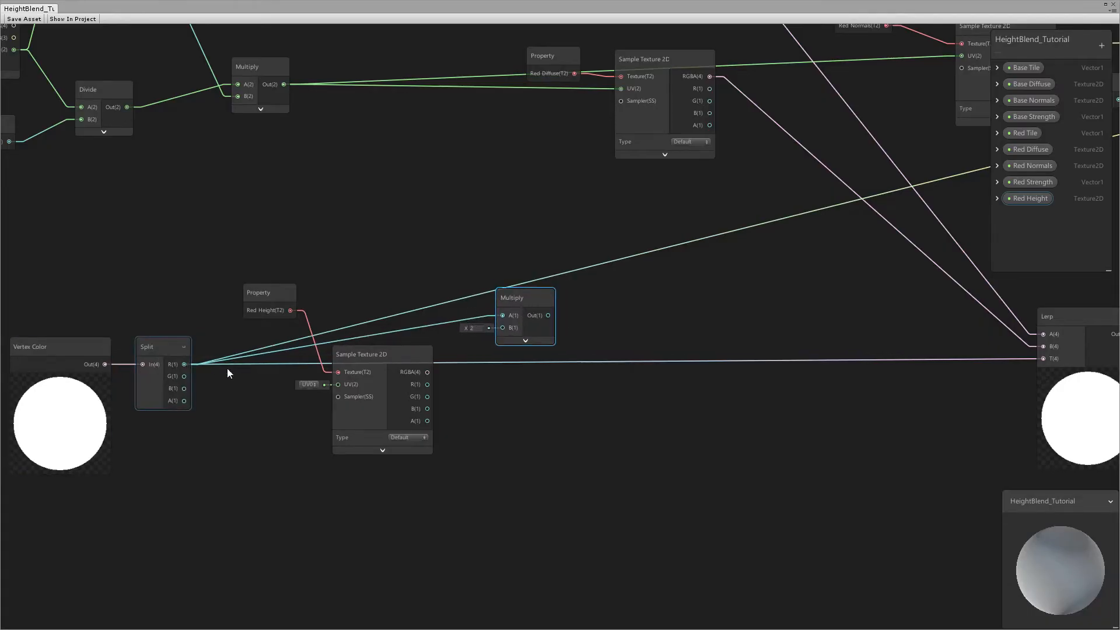
- Examine the diffuse and normal texture nodes in relation to the vertex color and Red Height nodes
scroll(437, 330, down, 4)
middle_drag(496, 348, 461, 380)
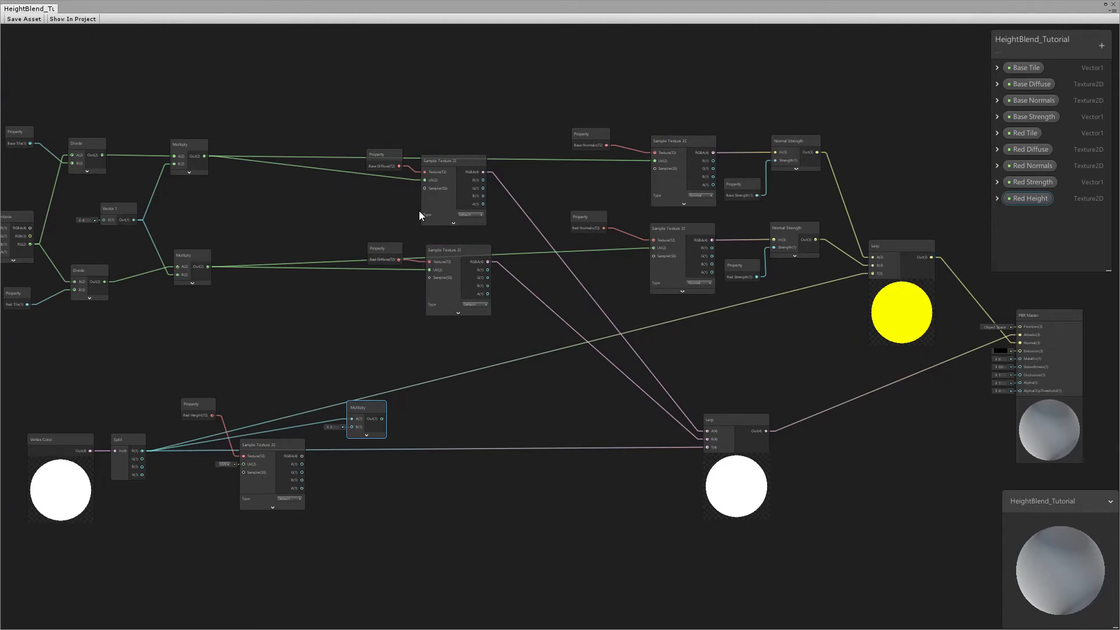
drag(338, 95, 818, 311)
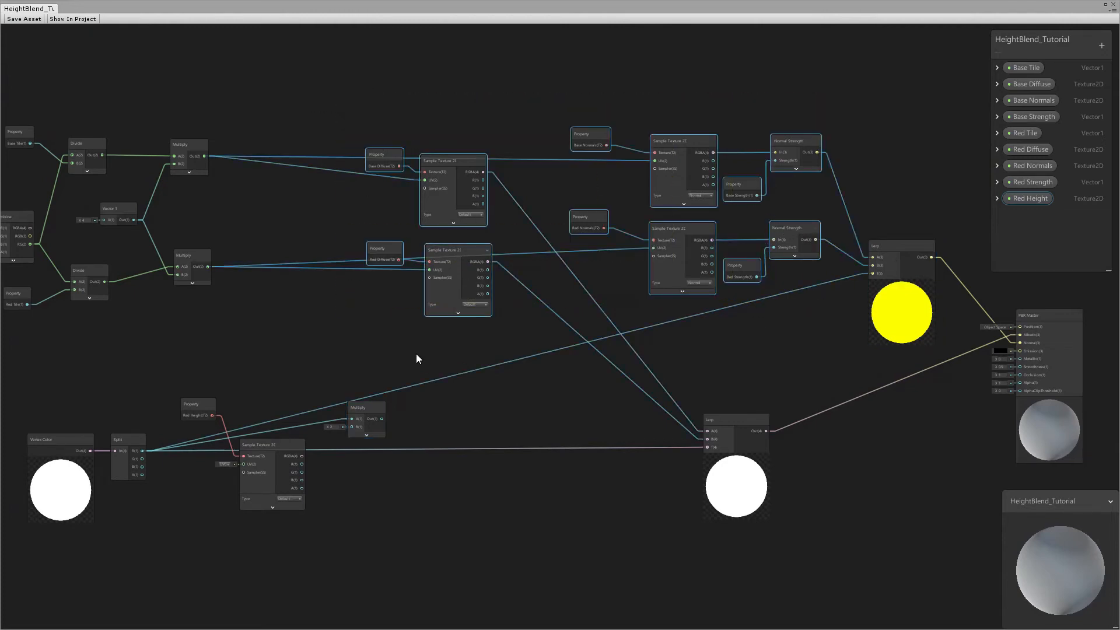
middle_drag(474, 408, 621, 338)
click(619, 338)
scroll(494, 361, up, 4)
middle_drag(397, 383, 479, 328)
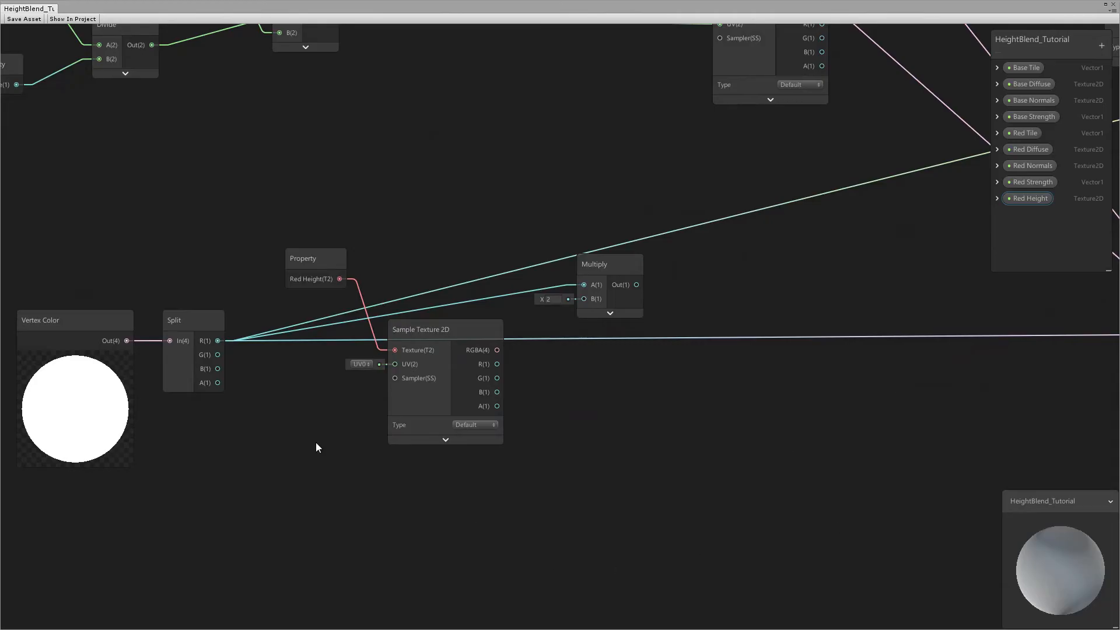
middle_drag(475, 366, 361, 333)
- Connect the R output of the Red Height Sample Texture 2D to input B of the Multiply node
click(510, 237)
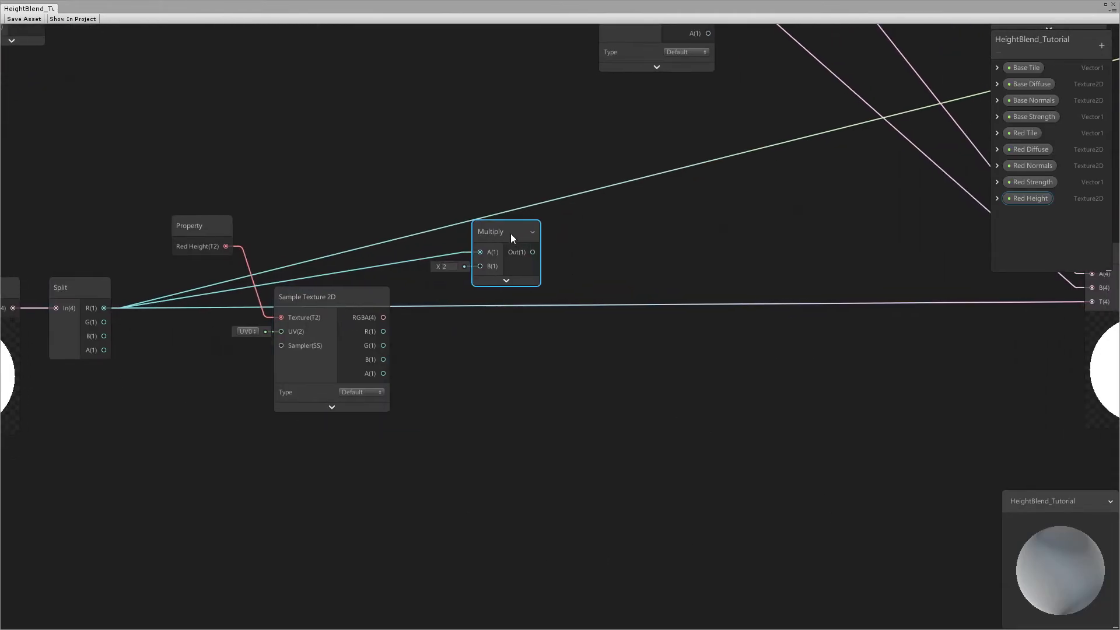
drag(512, 241, 510, 229)
drag(320, 296, 336, 298)
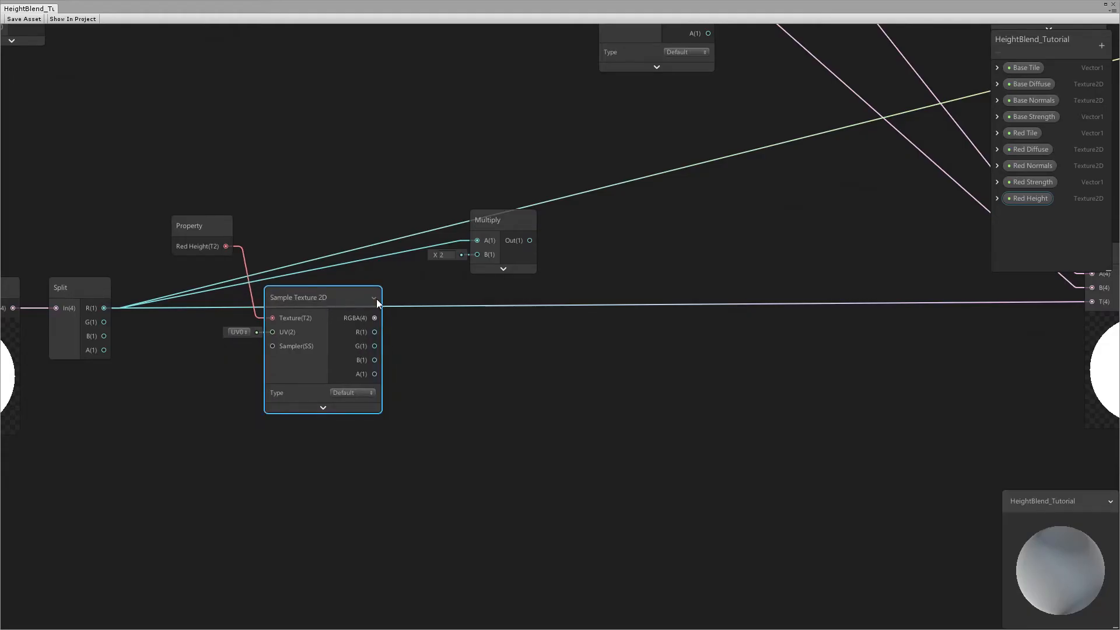
drag(321, 295, 320, 296)
drag(492, 224, 489, 232)
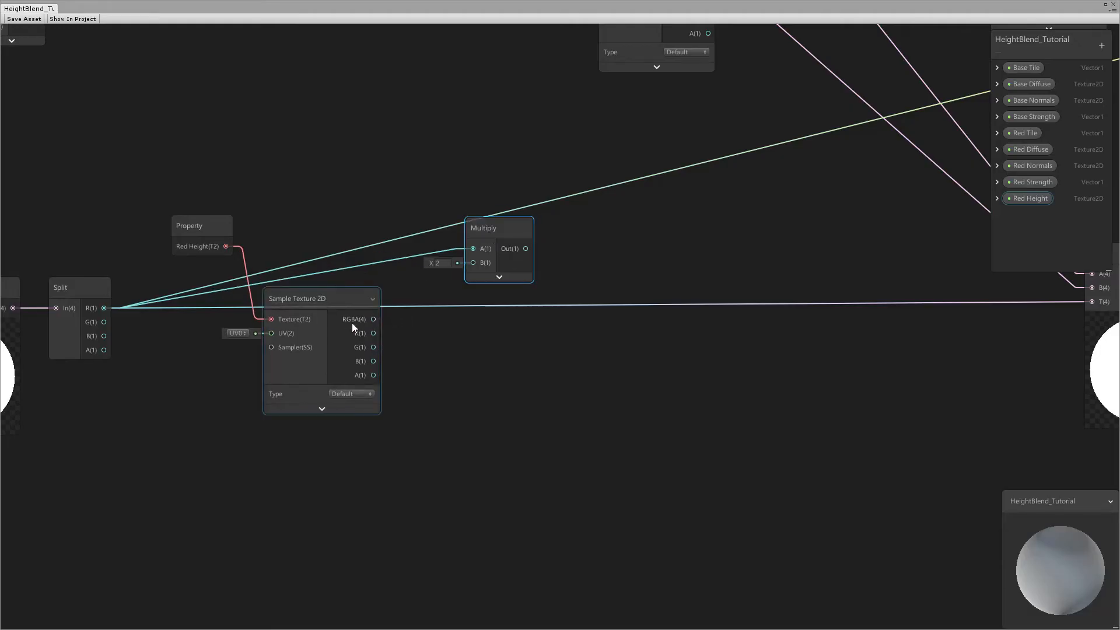
drag(379, 319, 471, 264)
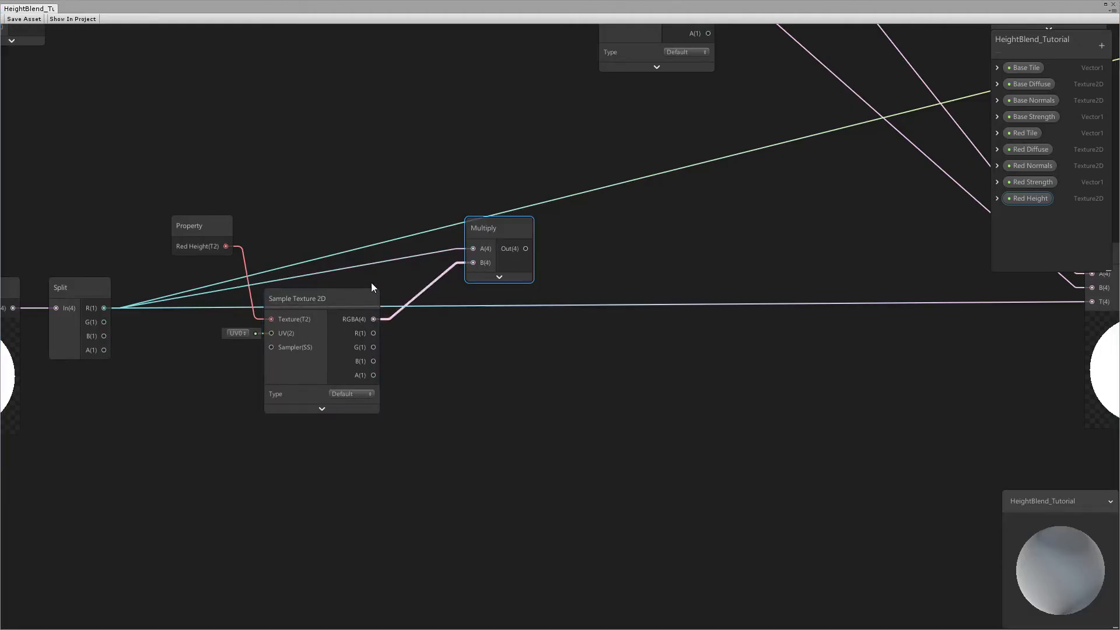
drag(373, 334, 472, 262)
- Tidy the layout by moving the Red Height property, its Sample Texture 2D and the Multiply node lower
drag(313, 303, 316, 310)
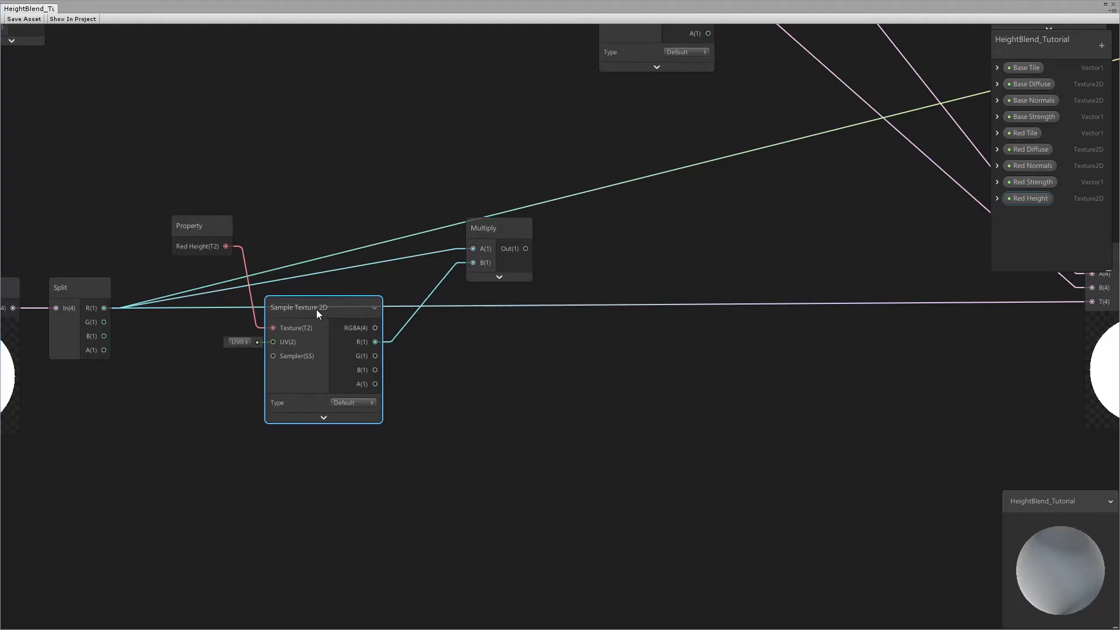
drag(205, 229, 211, 251)
drag(151, 177, 503, 327)
drag(495, 238, 474, 293)
middle_drag(457, 195, 502, 388)
scroll(502, 388, down, 2)
middle_drag(533, 349, 391, 332)
middle_drag(705, 350, 493, 323)
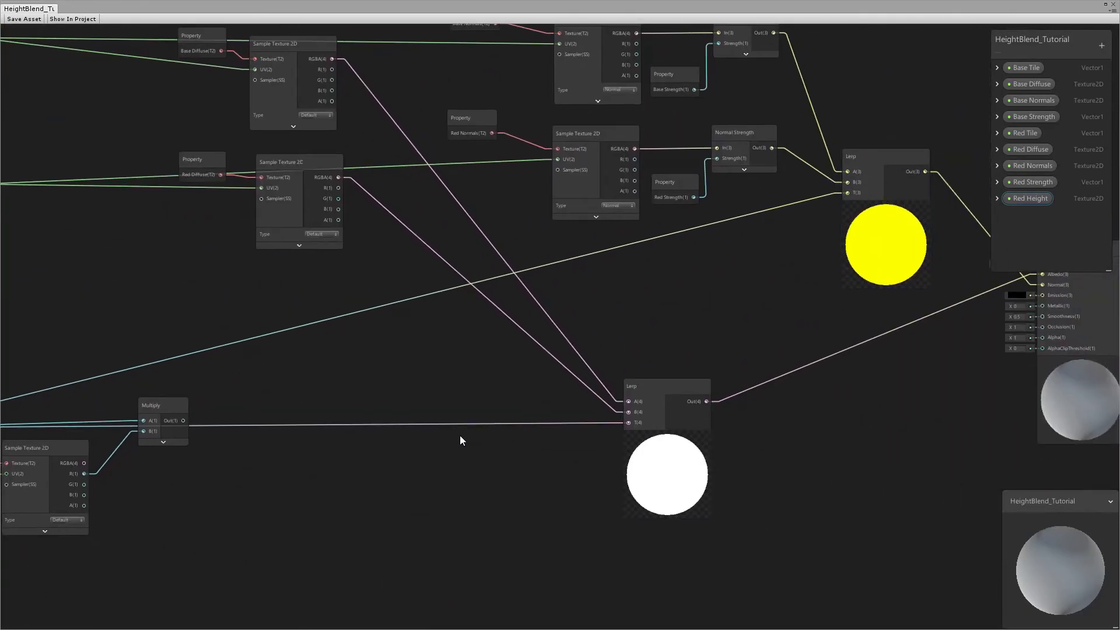
- Examine the links from the vertex color Split through the Red Height Multiply area to the two Lerp nodes and the PBR Master
middle_drag(491, 417, 572, 387)
scroll(397, 382, down, 3)
drag(775, 243, 777, 246)
middle_drag(73, 414, 298, 393)
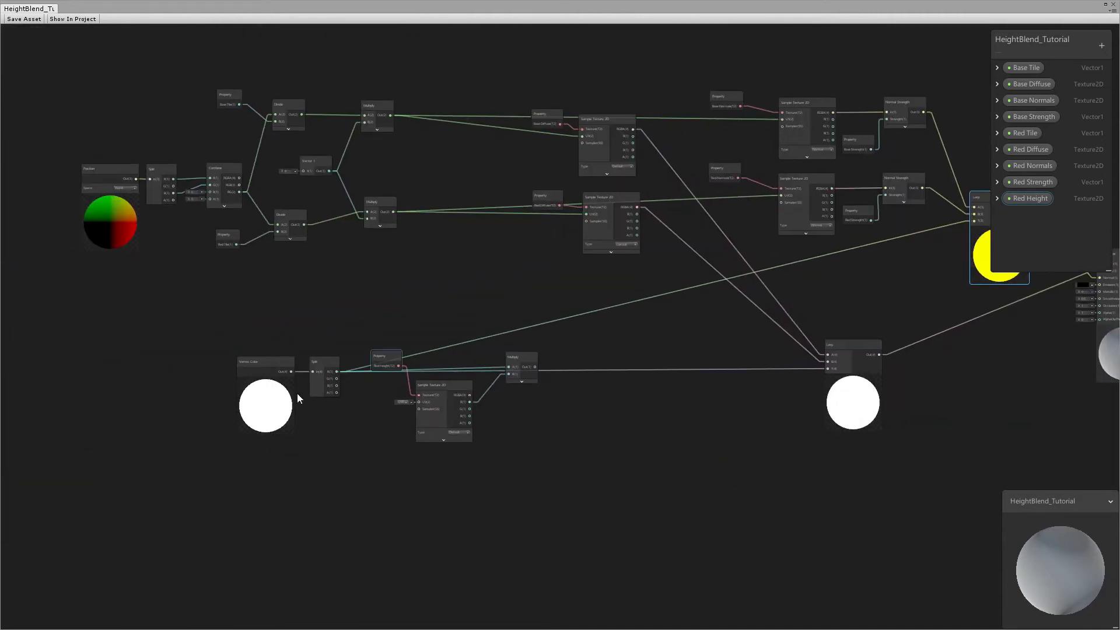
click(334, 371)
scroll(334, 369, up, 4)
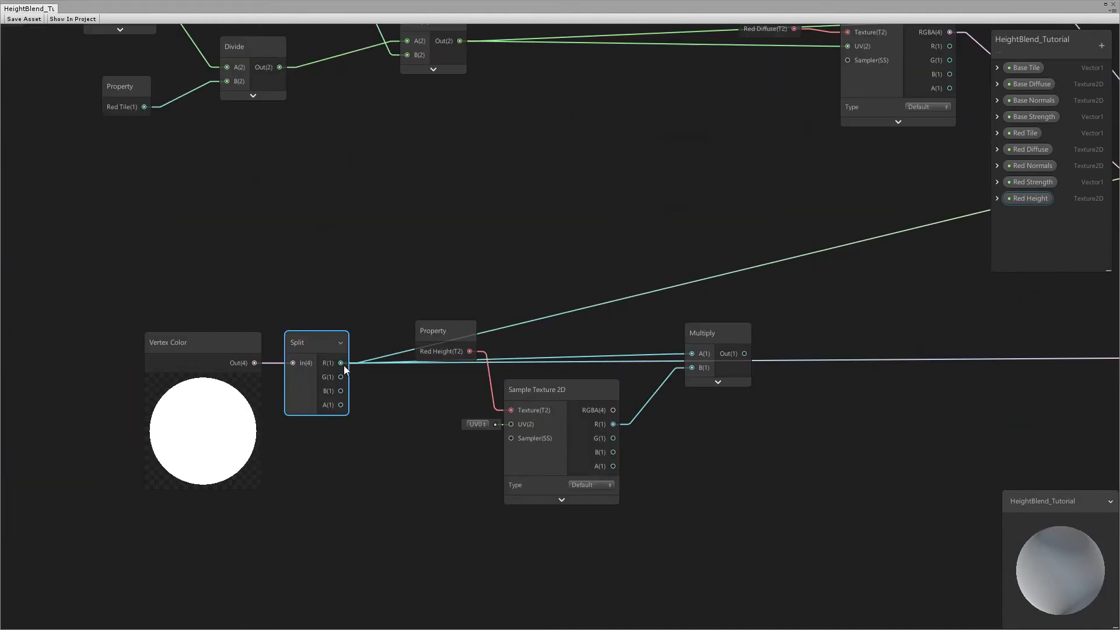
middle_drag(672, 316, 169, 360)
scroll(362, 351, down, 2)
middle_drag(555, 325, 451, 351)
scroll(451, 355, down, 1)
click(806, 200)
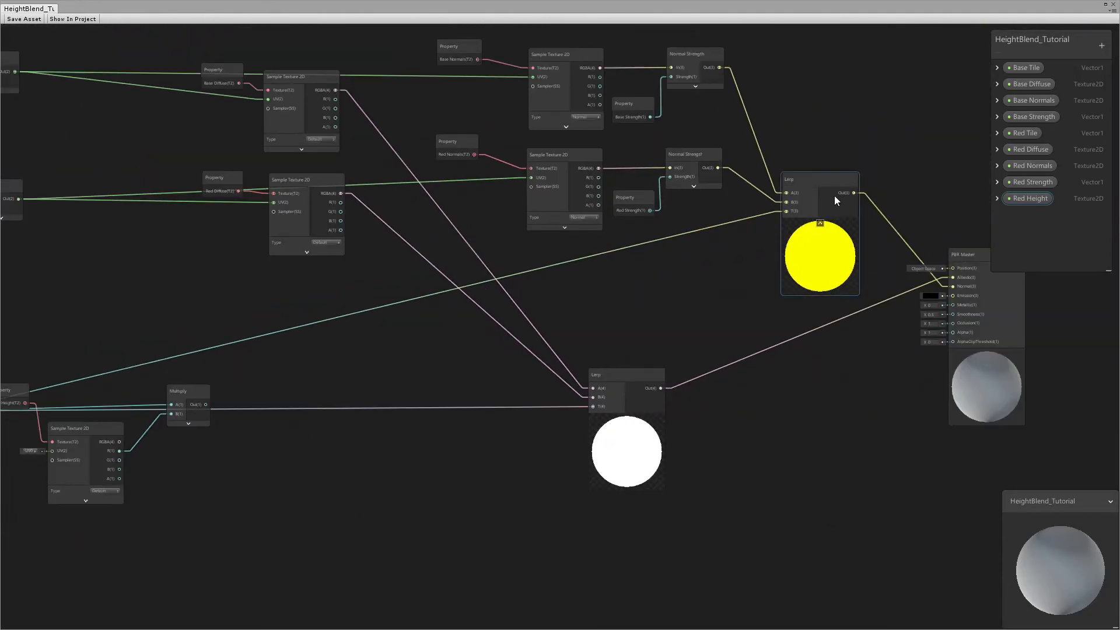
middle_drag(110, 425, 262, 416)
- Shift the Red Height property, its Sample Texture 2D and the Multiply slightly higher, and nudge the diffuse Lerp node
drag(131, 334, 388, 523)
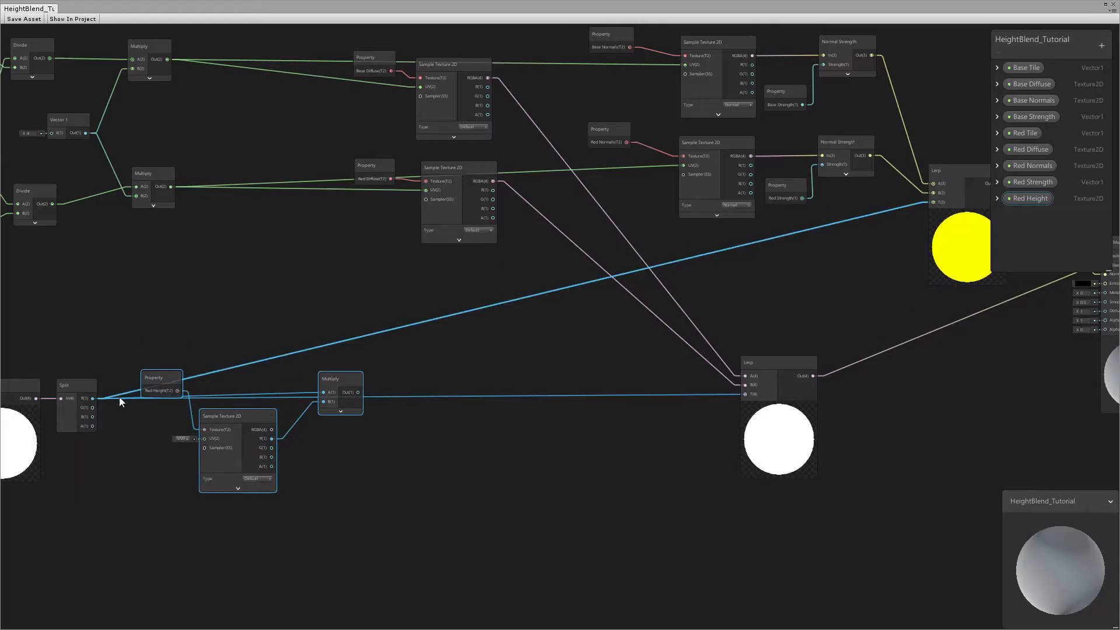
mouse_move(768, 451)
mouse_down()
mouse_move(756, 434)
mouse_move(756, 450)
mouse_up()
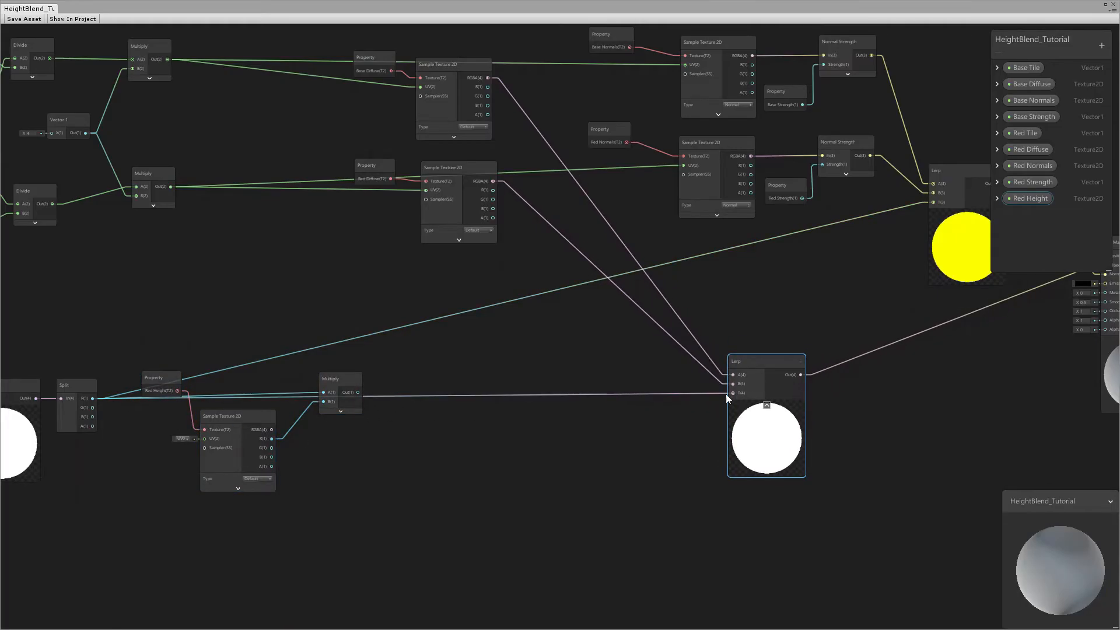
drag(137, 339, 356, 495)
mouse_move(338, 382)
mouse_down()
mouse_move(383, 397)
mouse_move(369, 400)
mouse_move(348, 370)
mouse_up()
click(446, 379)
middle_drag(447, 379, 277, 379)
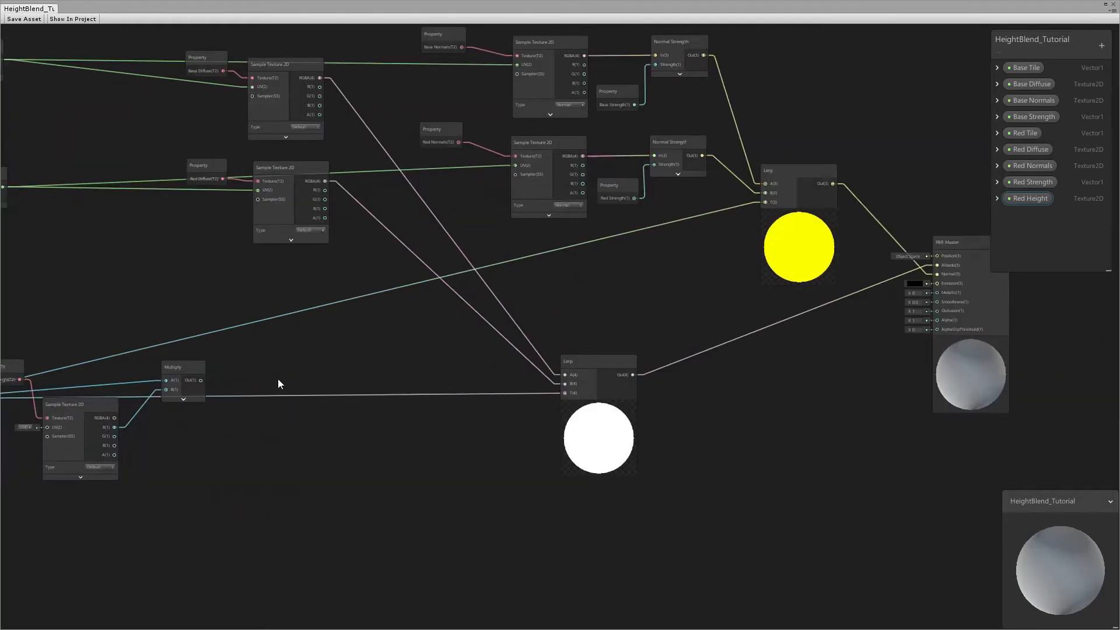
drag(593, 377, 584, 382)
click(346, 369)
middle_drag(255, 365, 406, 355)
drag(124, 324, 364, 412)
click(364, 412)
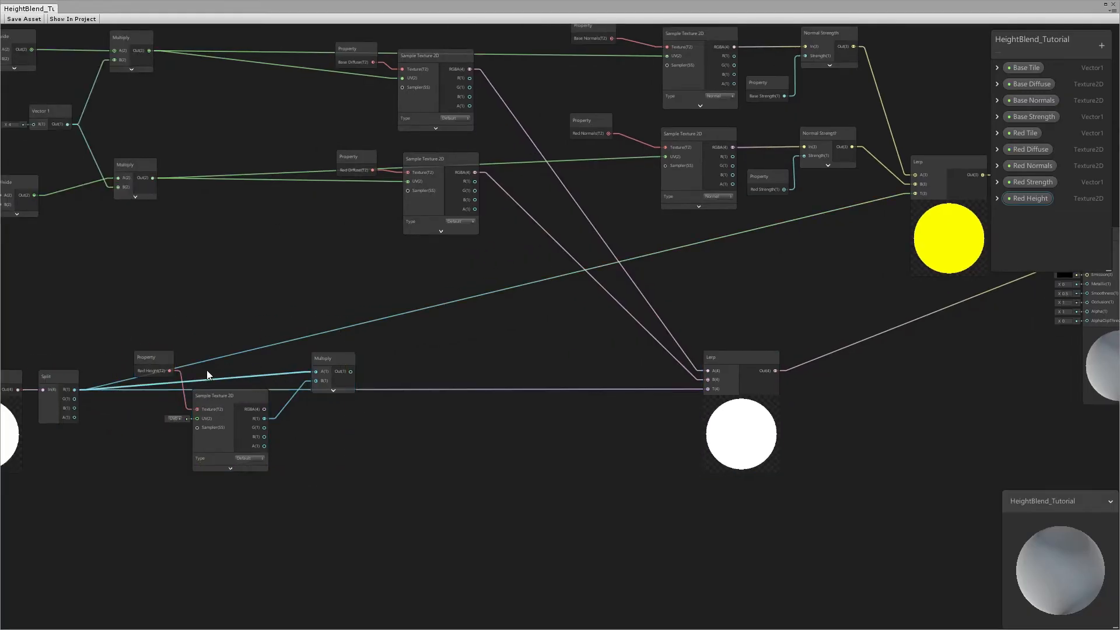
drag(331, 368, 328, 357)
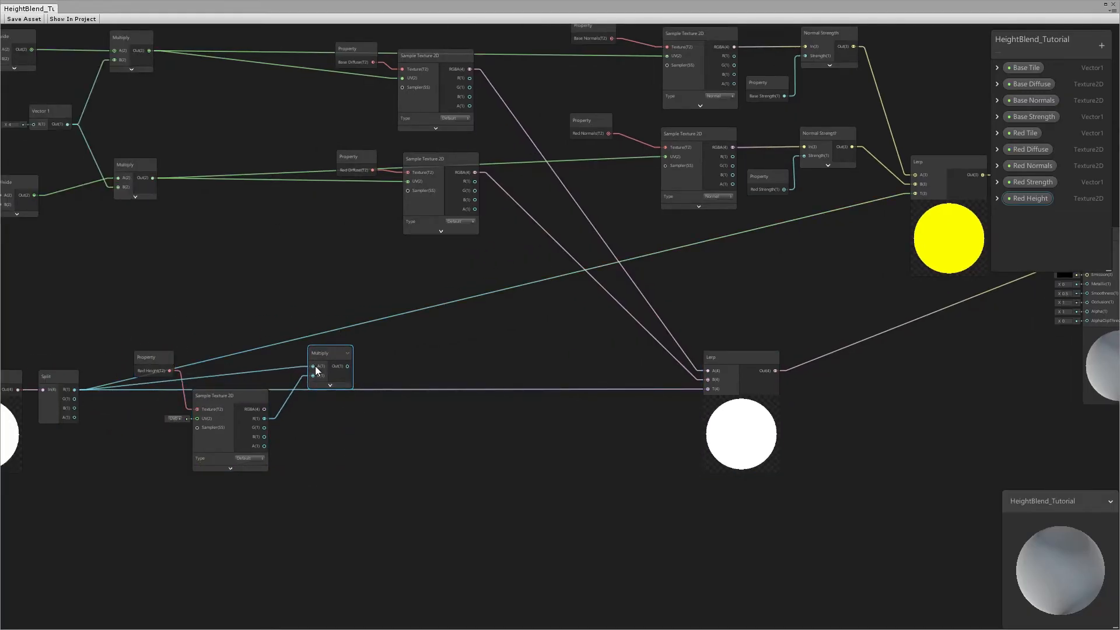
- Connect the output of the Red Height Multiply to the T input of the diffuse Lerp and adjust that Lerp's position
middle_drag(315, 366, 240, 362)
drag(281, 359, 639, 382)
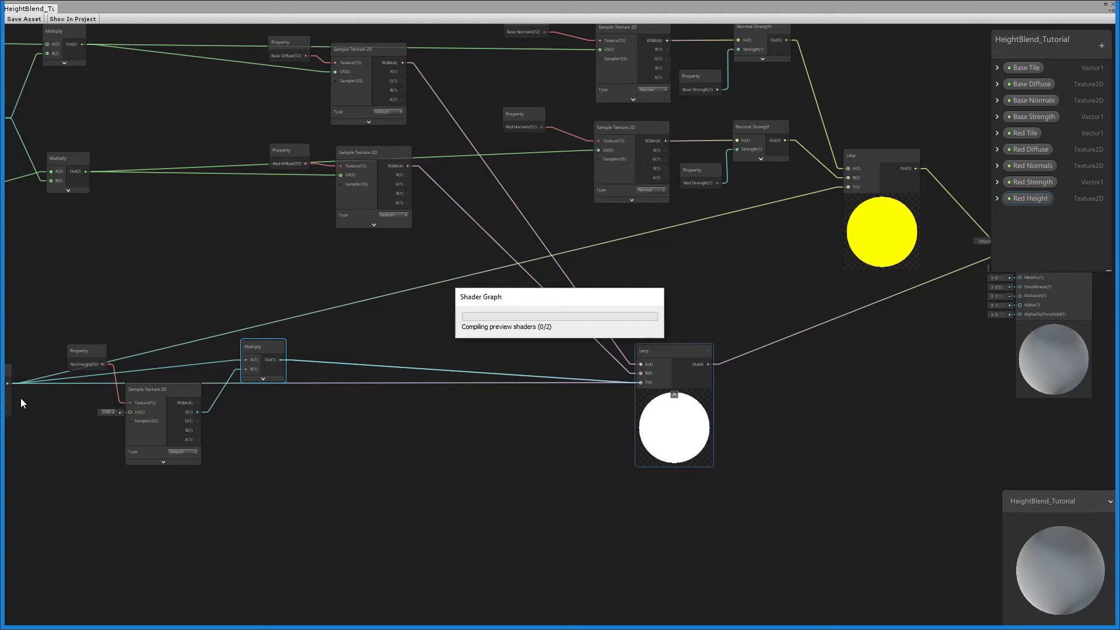
middle_drag(632, 388, 723, 374)
drag(766, 334, 755, 331)
- Rearrange the Red Height property, its Sample Texture 2D and the Multiply clear of the vertex color connection
middle_drag(122, 362, 233, 352)
drag(257, 296, 465, 369)
drag(465, 331, 527, 356)
middle_drag(540, 368, 453, 387)
click(298, 357)
drag(262, 378, 254, 395)
- Connect the output of the Red Height Multiply to the T input of the normals Lerp
middle_drag(533, 331, 310, 377)
scroll(463, 355, down, 2)
middle_drag(463, 355, 380, 377)
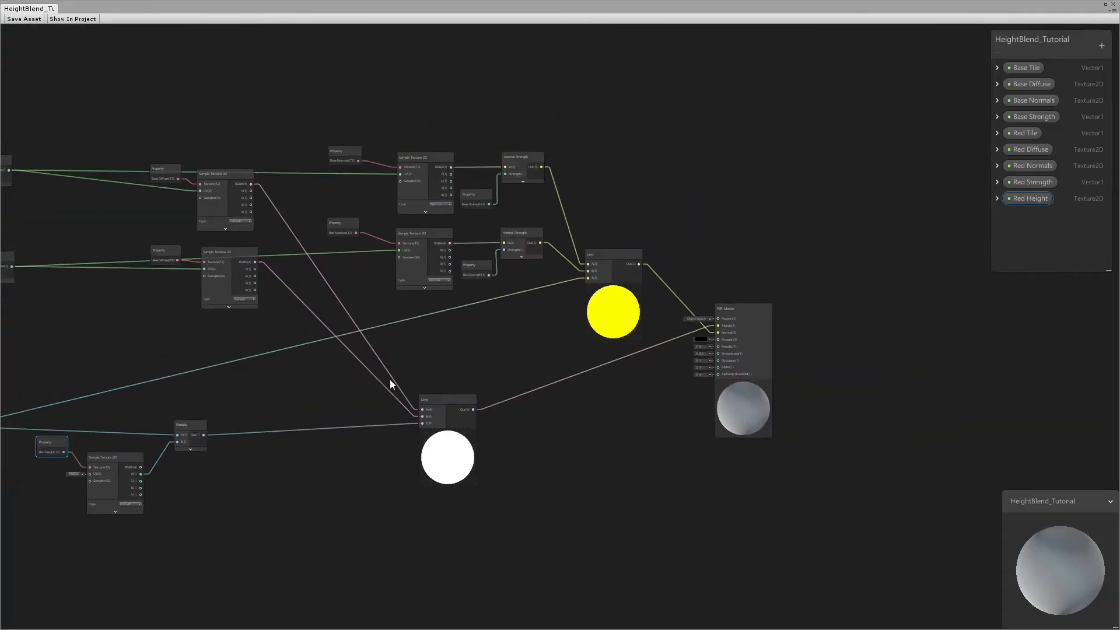
scroll(479, 411, up, 1)
middle_drag(333, 418, 470, 411)
drag(304, 433, 744, 253)
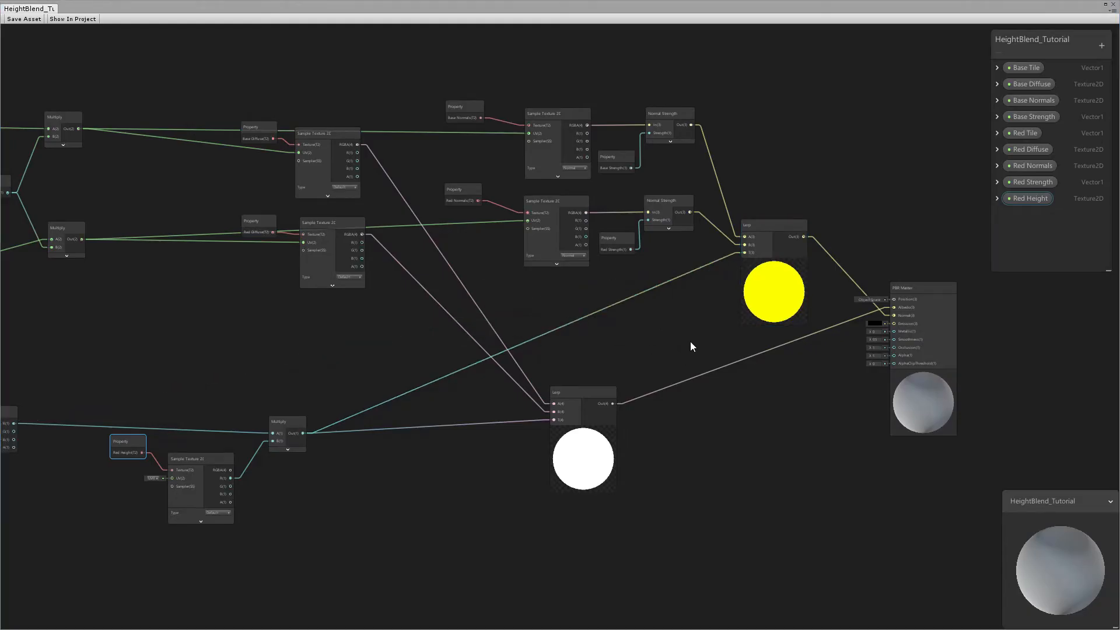
- Move the Red Height property, its Sample Texture 2D and the Multiply a little further right and up
middle_drag(258, 365, 578, 334)
click(497, 328)
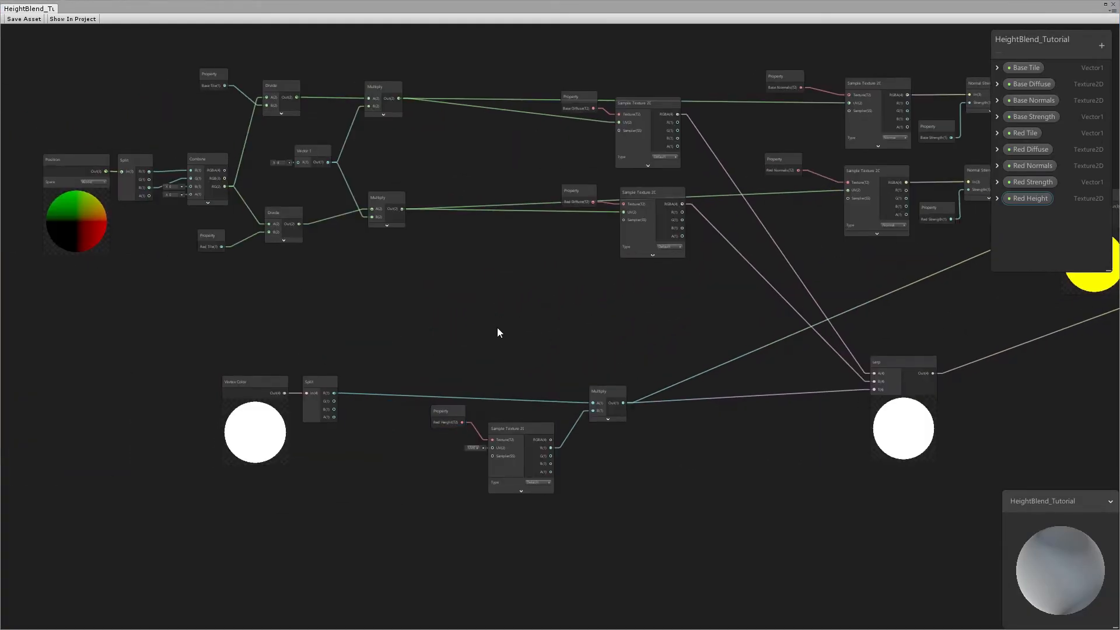
drag(497, 391, 607, 450)
drag(602, 391, 625, 381)
click(652, 355)
- Adjust the positions of the Red Tile property, its Divide node and the Multiply node it feeds
middle_drag(651, 354, 509, 354)
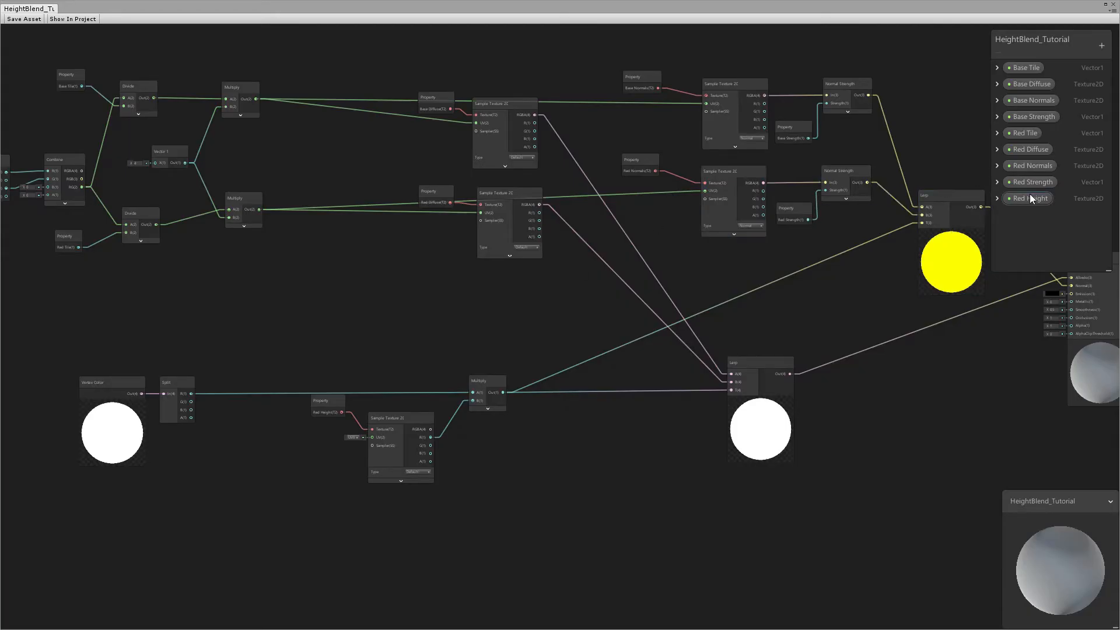
middle_drag(269, 268, 402, 274)
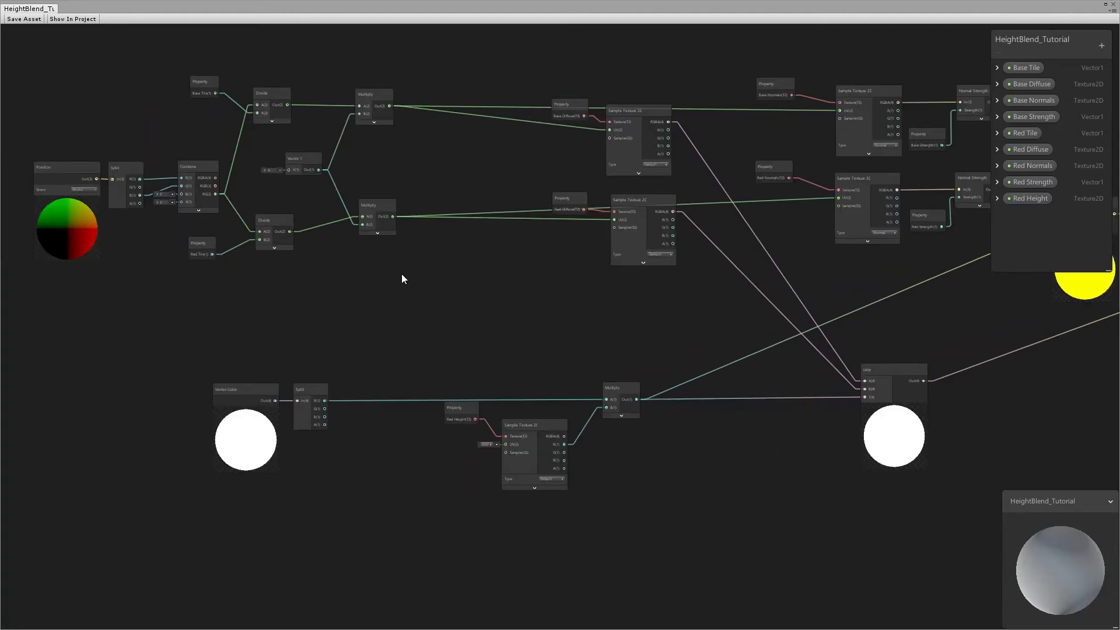
scroll(399, 274, up, 2)
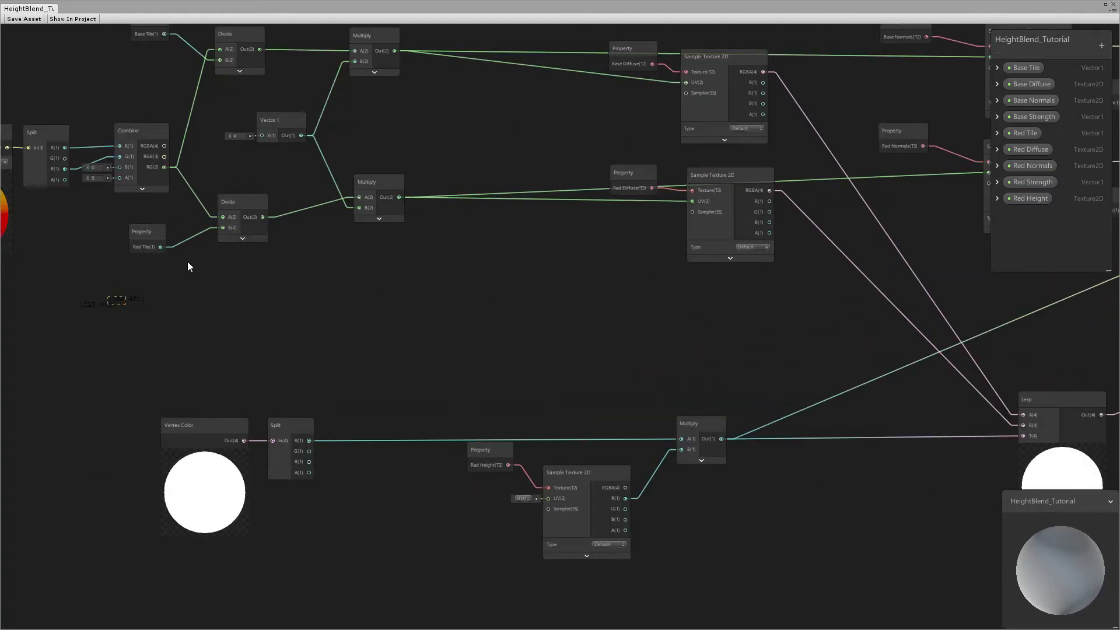
drag(371, 219, 357, 188)
click(412, 237)
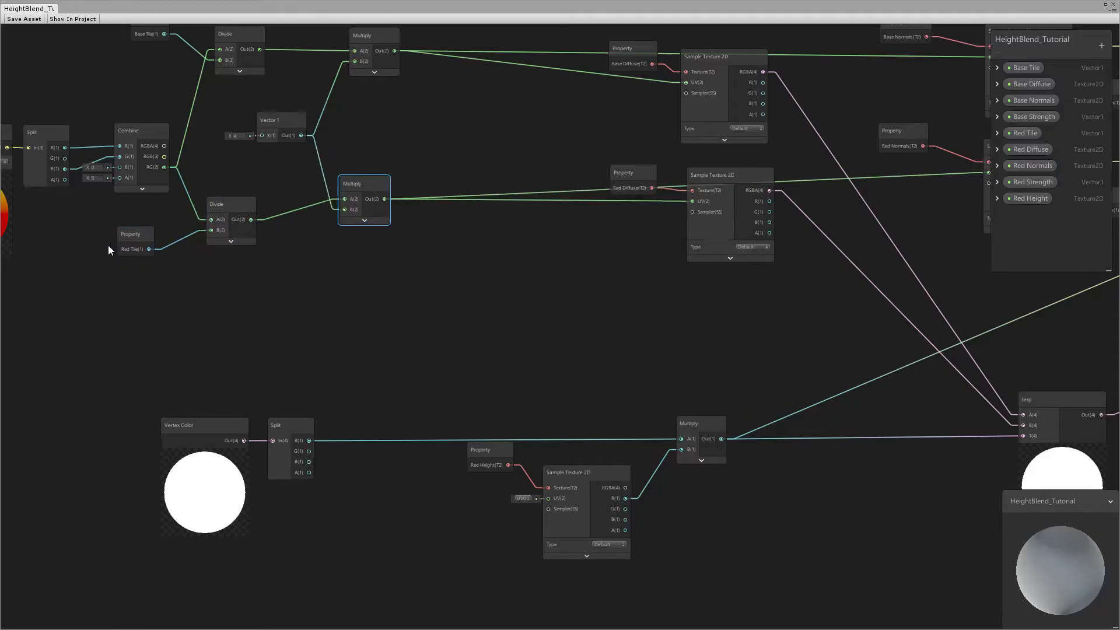
drag(135, 230, 145, 225)
middle_drag(348, 259, 267, 230)
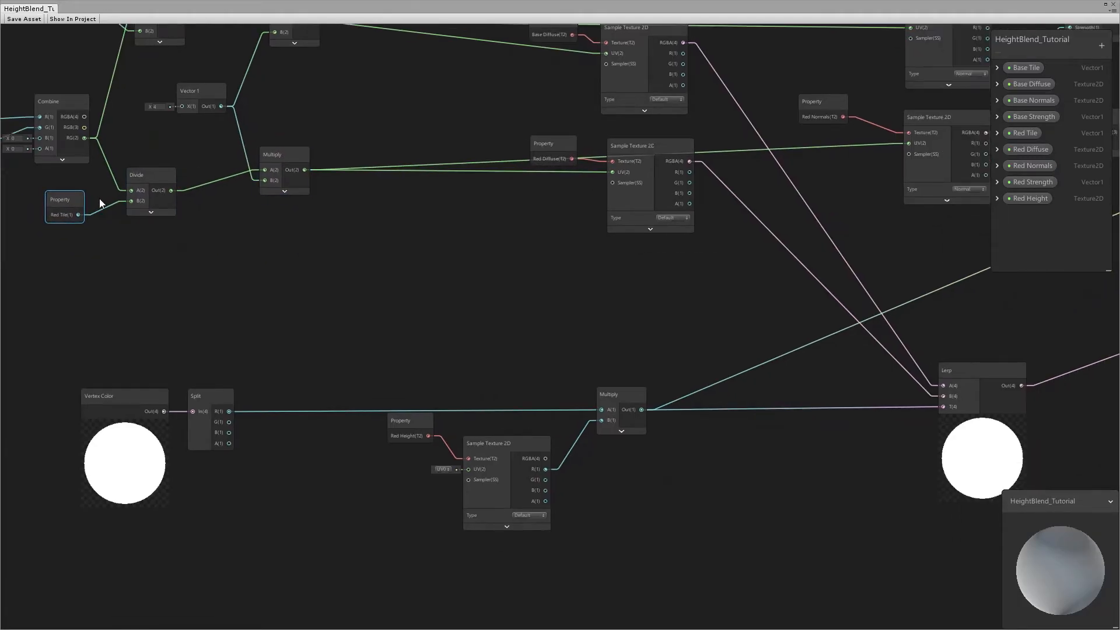
- Connect the Red Tile Multiply output to the UV input of the Red Height Sample Texture 2D and reposition the Red Height nodes
drag(305, 170, 466, 470)
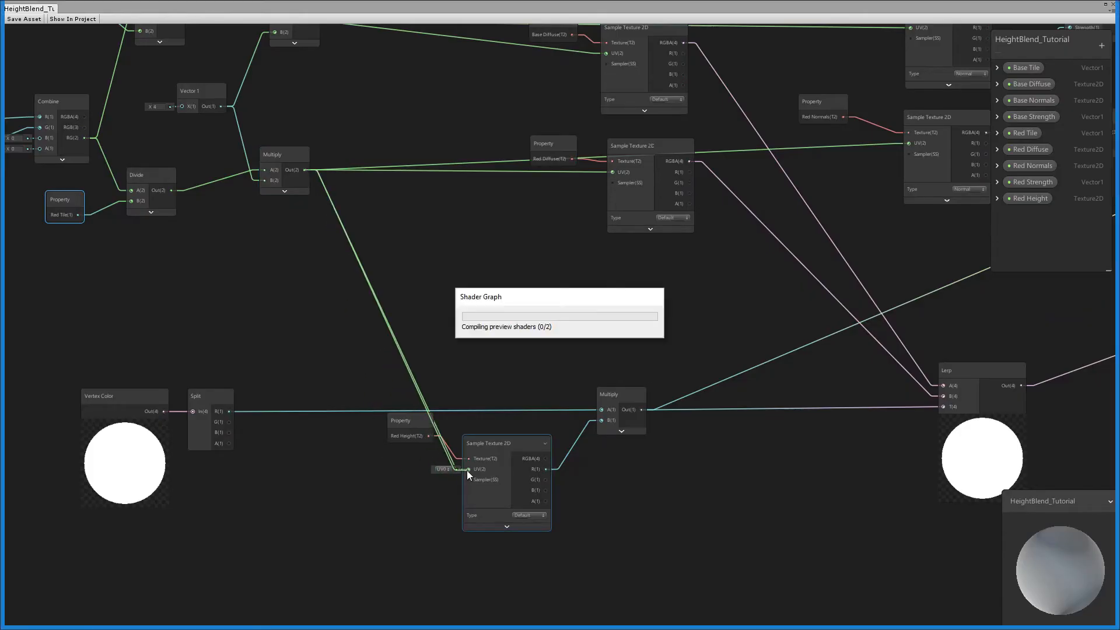
drag(412, 425, 396, 448)
drag(501, 443, 493, 437)
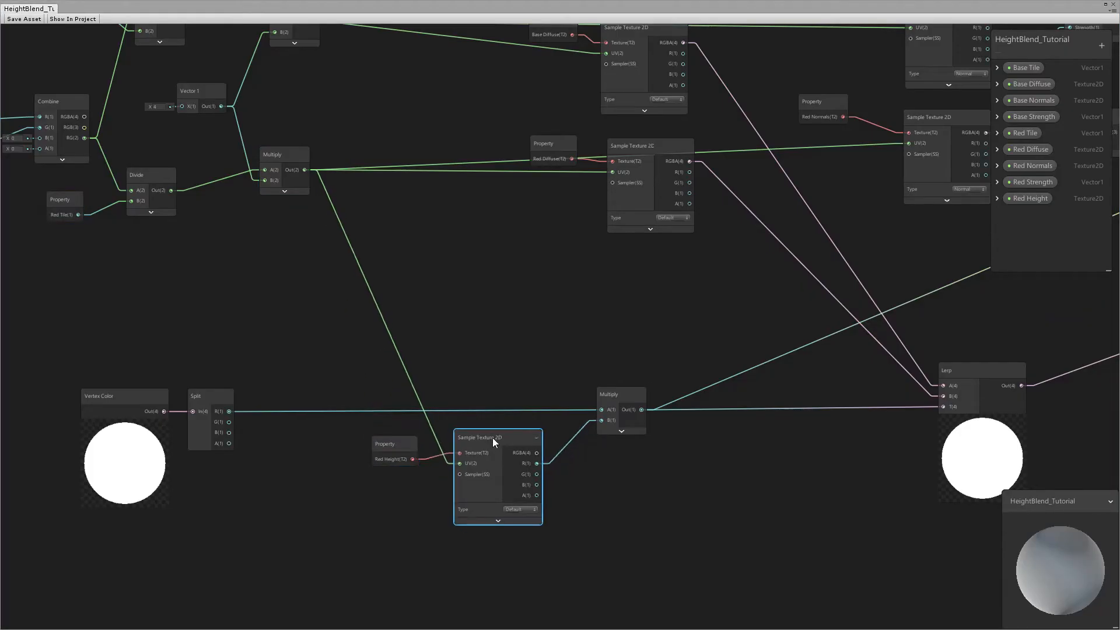
- Save the shader graph asset and restore the graph window to its smaller size to reveal the scene
scroll(629, 419, down, 6)
middle_drag(618, 322, 514, 330)
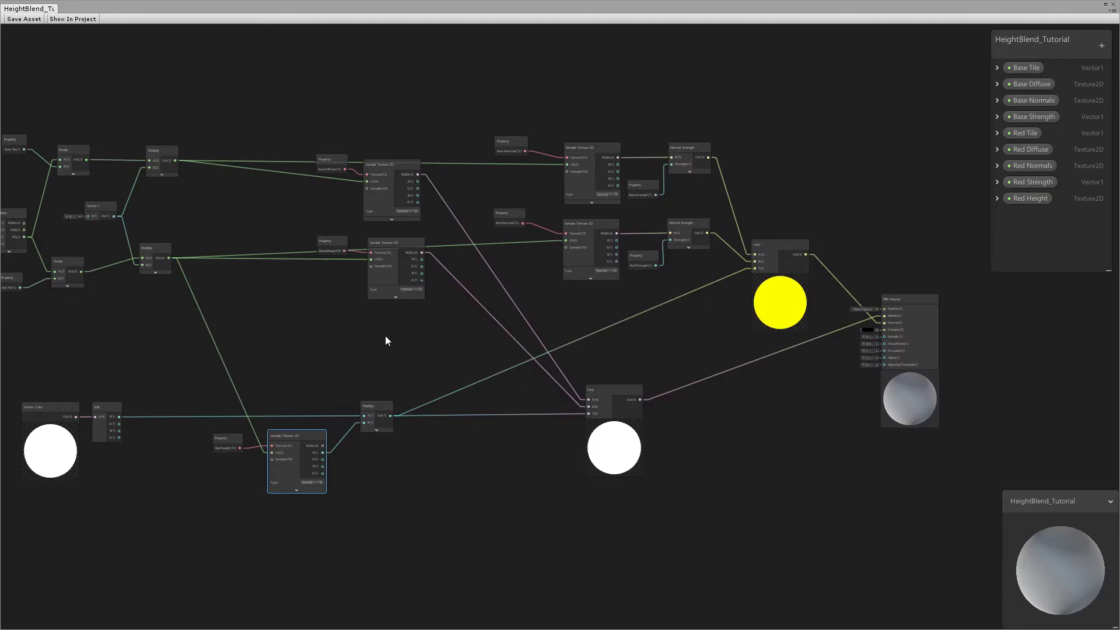
click(27, 20)
click(1106, 5)
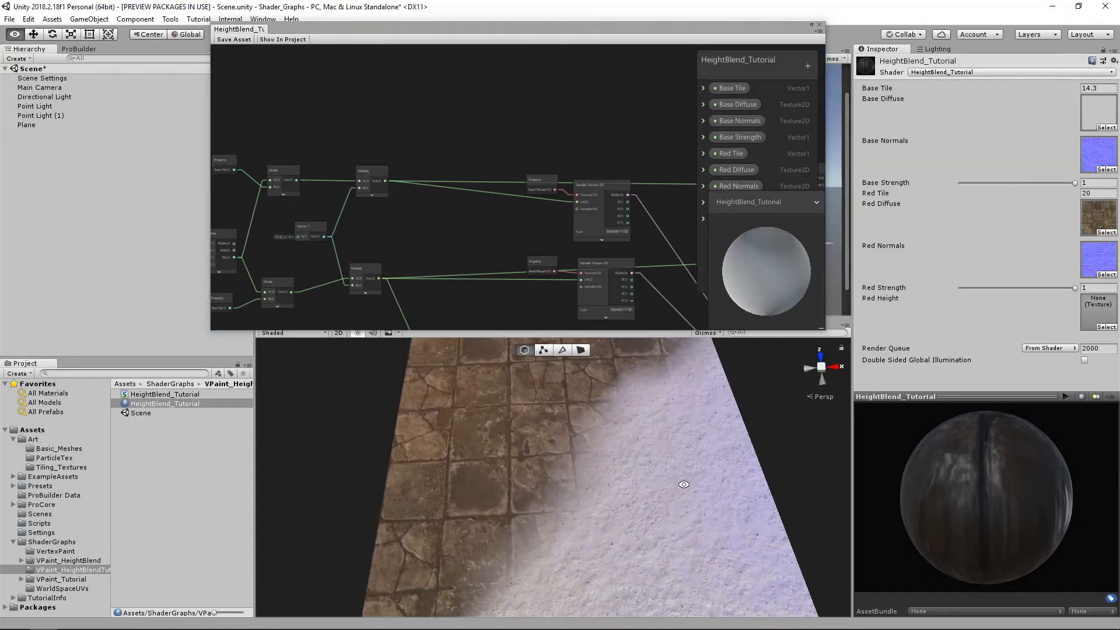
- Assign the FloorTile_Height texture to the material's Red Height slot, searching the textures for "floor"
middle_drag(661, 435, 660, 434)
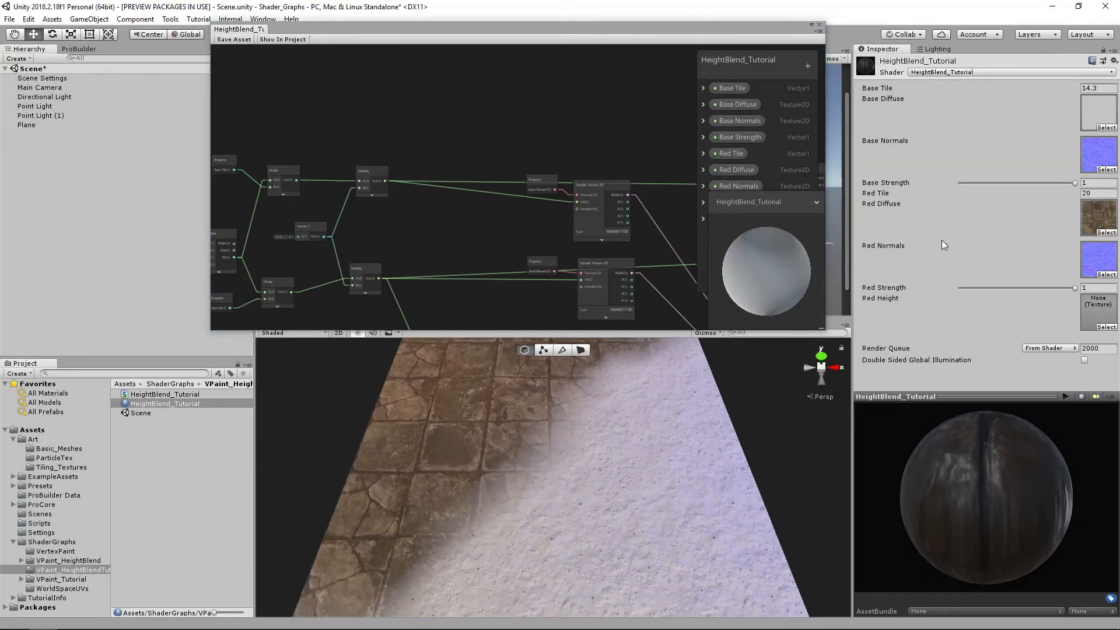
click(1107, 328)
text(floor)
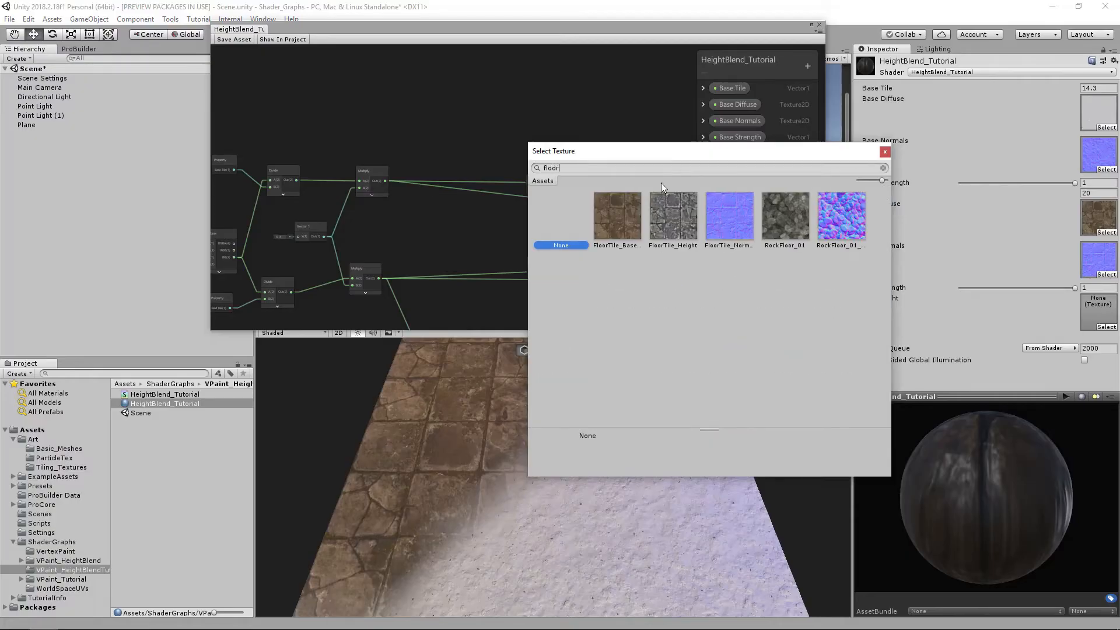
click(671, 218)
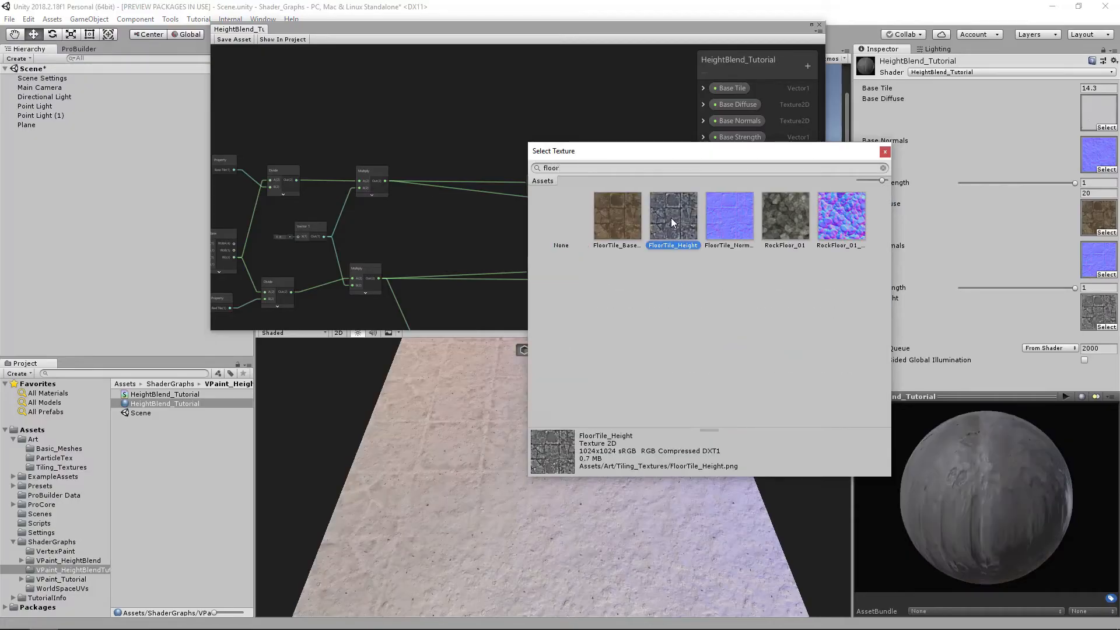
drag(676, 151, 751, 148)
double_click(750, 224)
- Inspect the height-based blend on the plane in the scene from several angles and distances
alt+drag(604, 433, 519, 409)
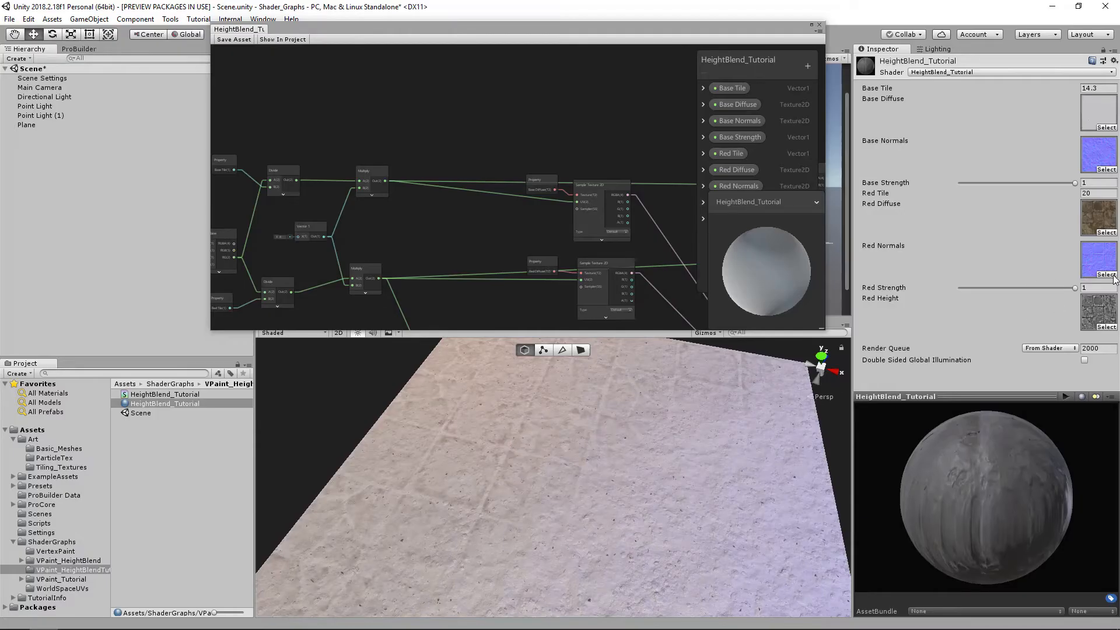
alt+drag(529, 464, 555, 454)
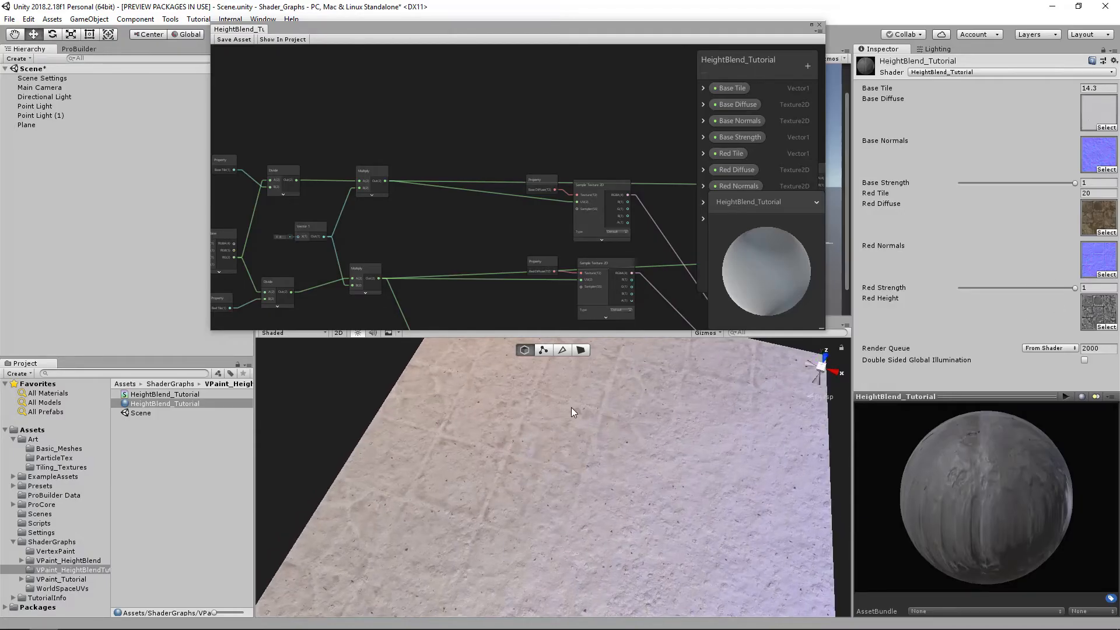
alt+drag(463, 463, 696, 461)
scroll(538, 453, down, 5)
scroll(537, 454, up, 4)
alt+drag(537, 454, 557, 454)
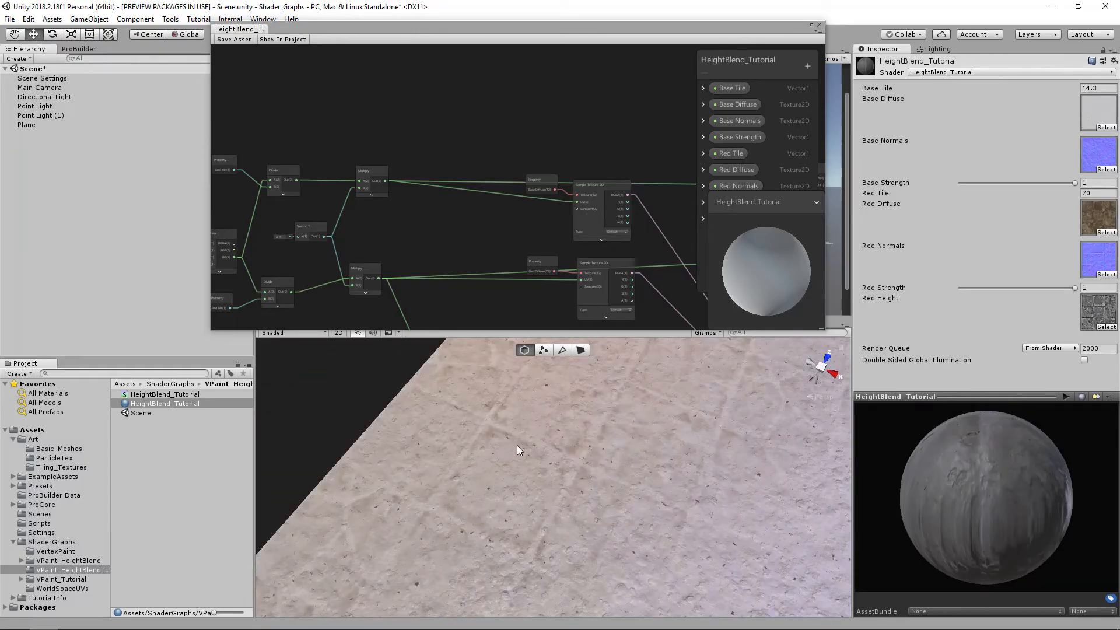
alt+scroll(693, 450, down, 6)
alt+middle_drag(692, 449, 587, 433)
- Locate the Red Height Multiply node in the shader graph and move it slightly beside its Sample Texture 2D
middle_drag(381, 275, 488, 166)
middle_drag(460, 312, 497, 243)
middle_drag(612, 308, 501, 234)
middle_drag(671, 220, 524, 222)
click(524, 221)
drag(309, 164, 476, 245)
drag(467, 179, 412, 183)
middle_drag(416, 181, 462, 189)
click(462, 189)
drag(462, 190, 444, 183)
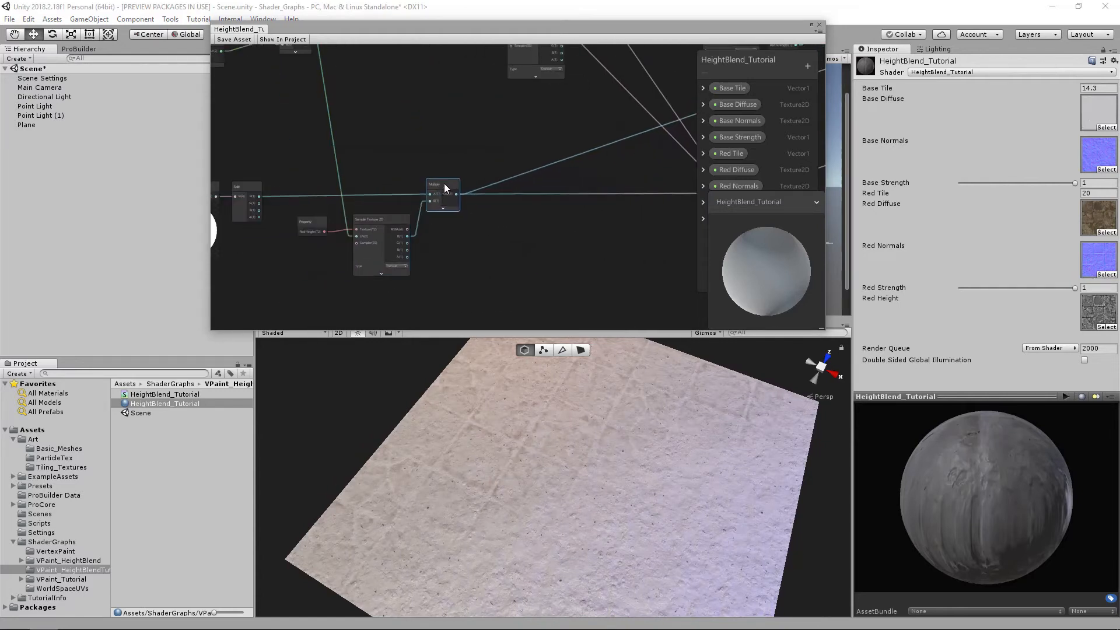
scroll(525, 234, up, 3)
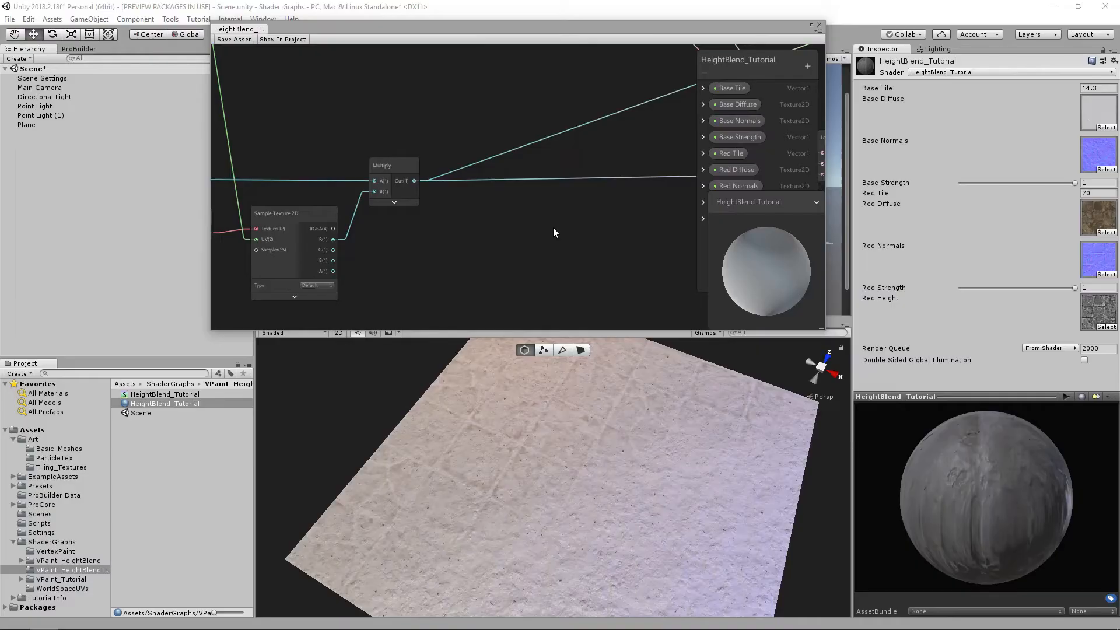
- Add a second Multiply node and connect the first Multiply's output to its A input
key(space)
text(multi)
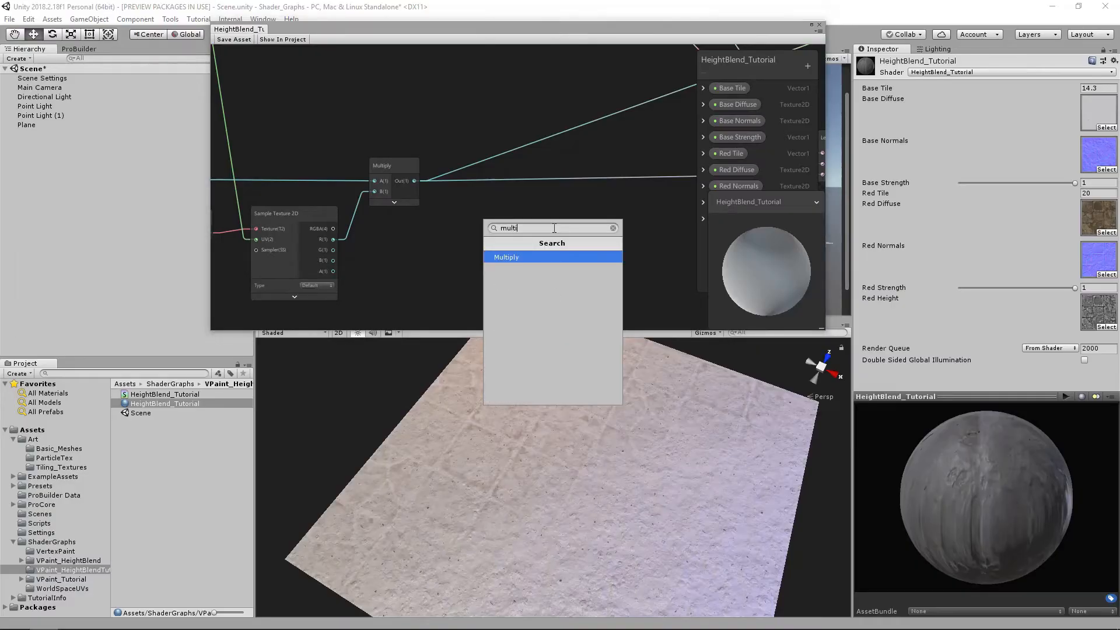
key(Return)
drag(597, 234, 530, 157)
drag(414, 181, 531, 169)
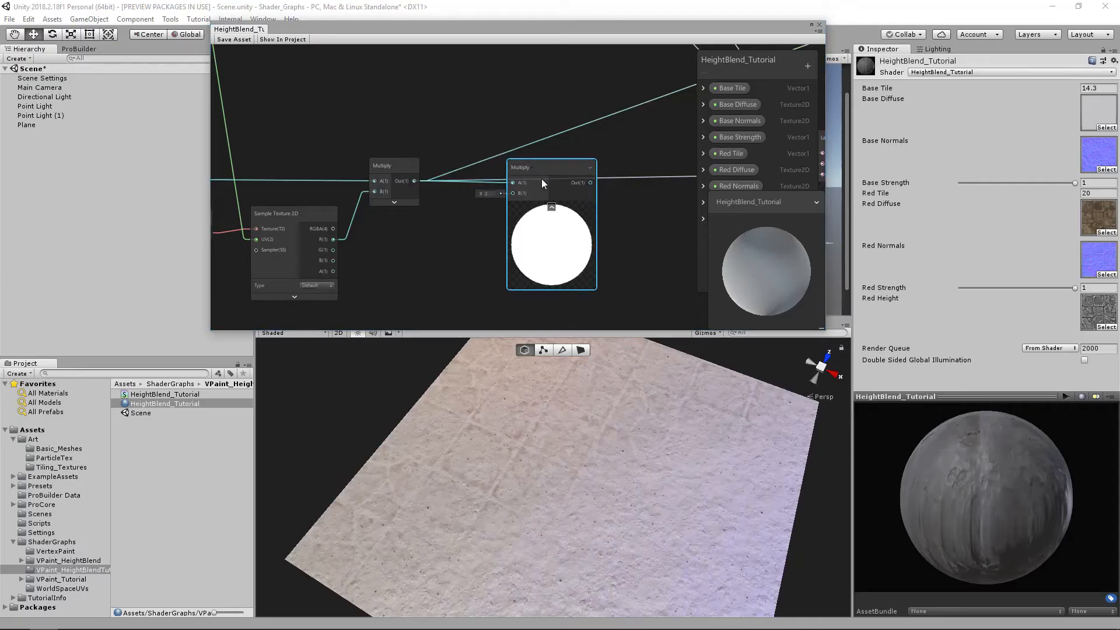
- Maximize the graph window, connect the second Multiply's output to the diffuse Lerp's T input, and align the Multiply node
click(811, 25)
click(564, 252)
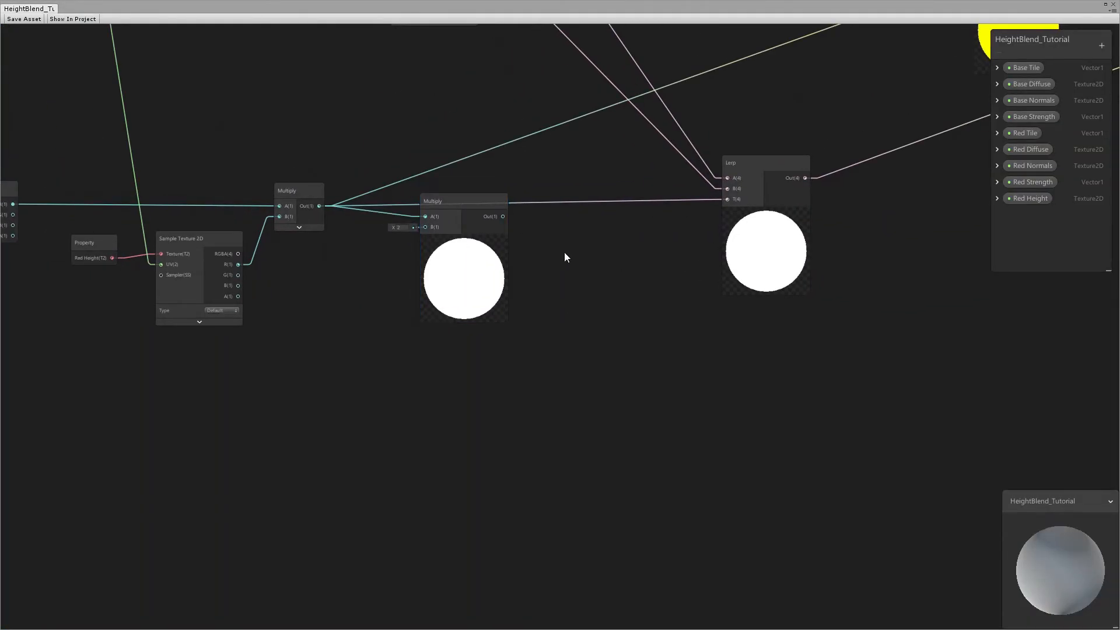
drag(503, 217, 727, 199)
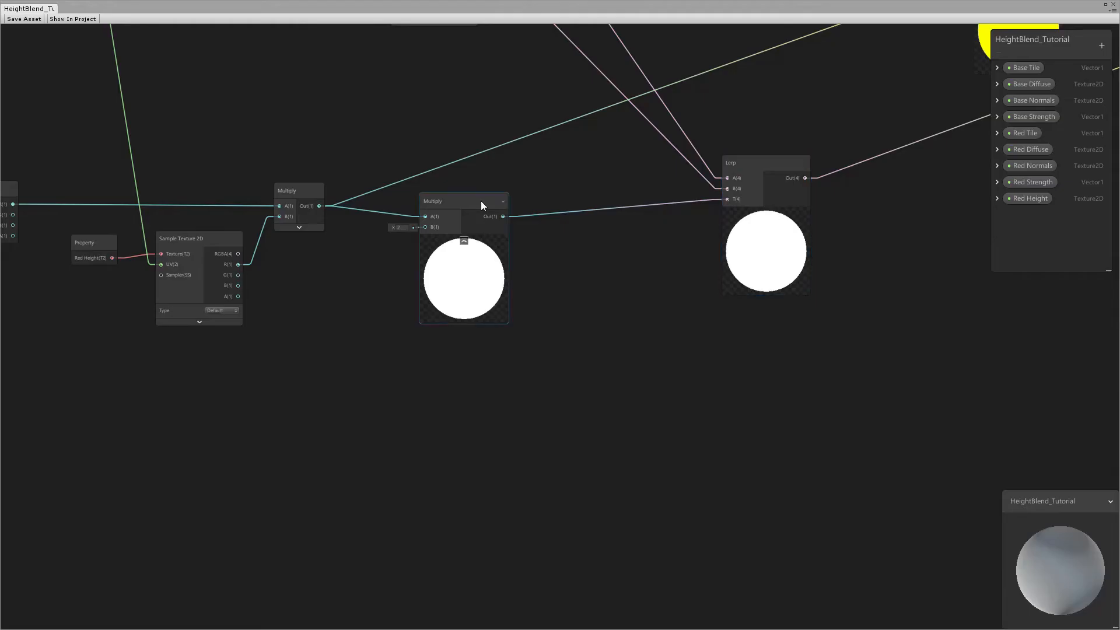
drag(481, 201, 496, 194)
- Add a Vector1 property named Blend Amount to the shader graph and set its default value to 1
middle_drag(333, 308, 466, 324)
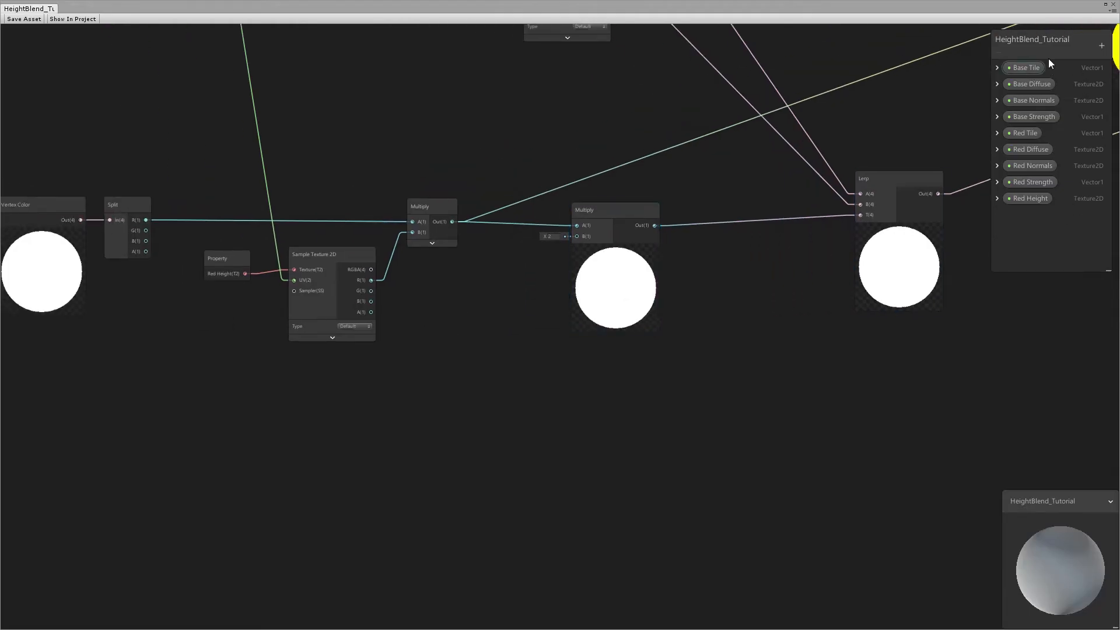
click(1102, 46)
click(1070, 55)
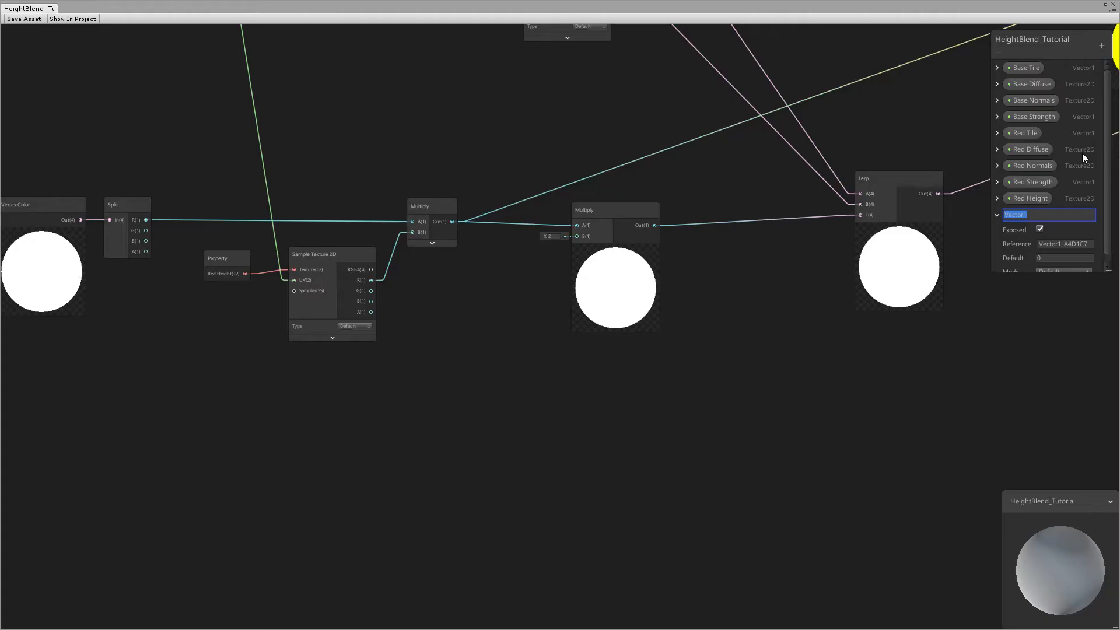
text(Blend Amount)
key(Return)
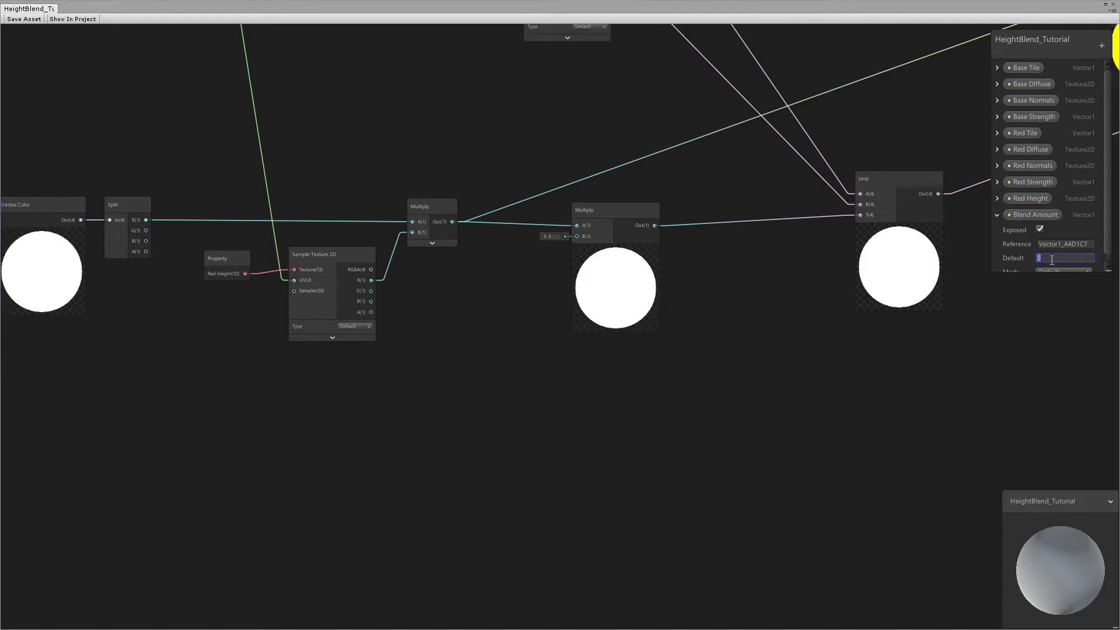
text(1)
key(Return)
- Place the Blend Amount property in the graph, connect it to the second Multiply's B input, and collapse and tidy the Multiply nodes
drag(481, 319, 577, 236)
click(997, 214)
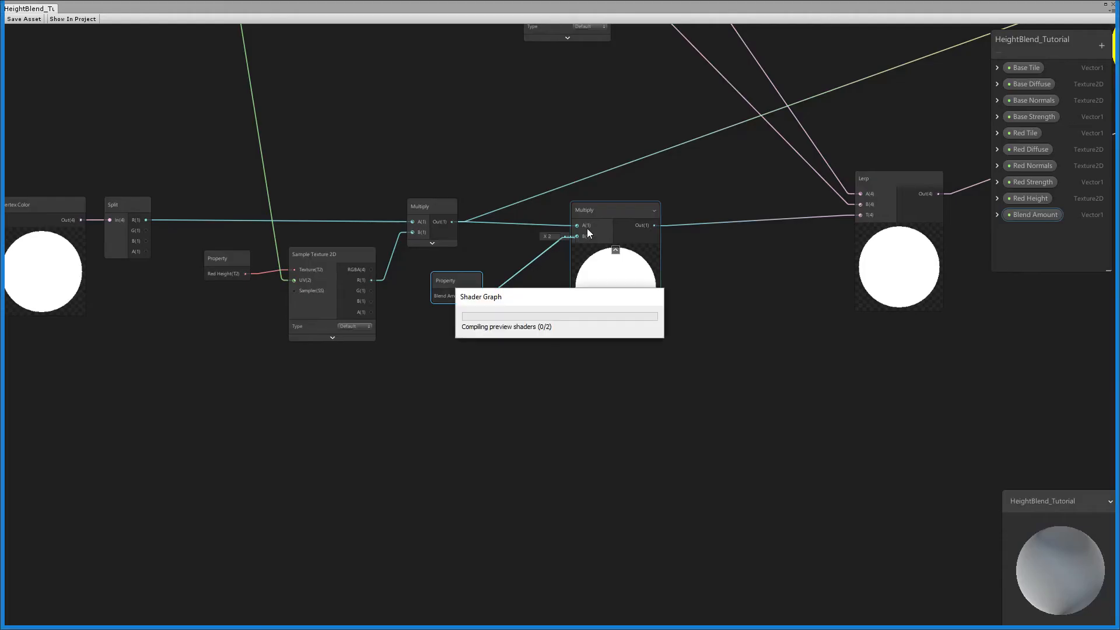
click(616, 249)
drag(594, 213, 568, 219)
drag(432, 207, 463, 211)
middle_drag(583, 221, 373, 297)
mouse_move(374, 296)
mouse_down()
mouse_move(383, 283)
mouse_move(390, 291)
mouse_up()
- Connect the second Multiply's output to the normals Lerp's T input, save the shader asset, and restore the graph window's size
middle_drag(526, 236, 397, 306)
scroll(397, 307, down, 1)
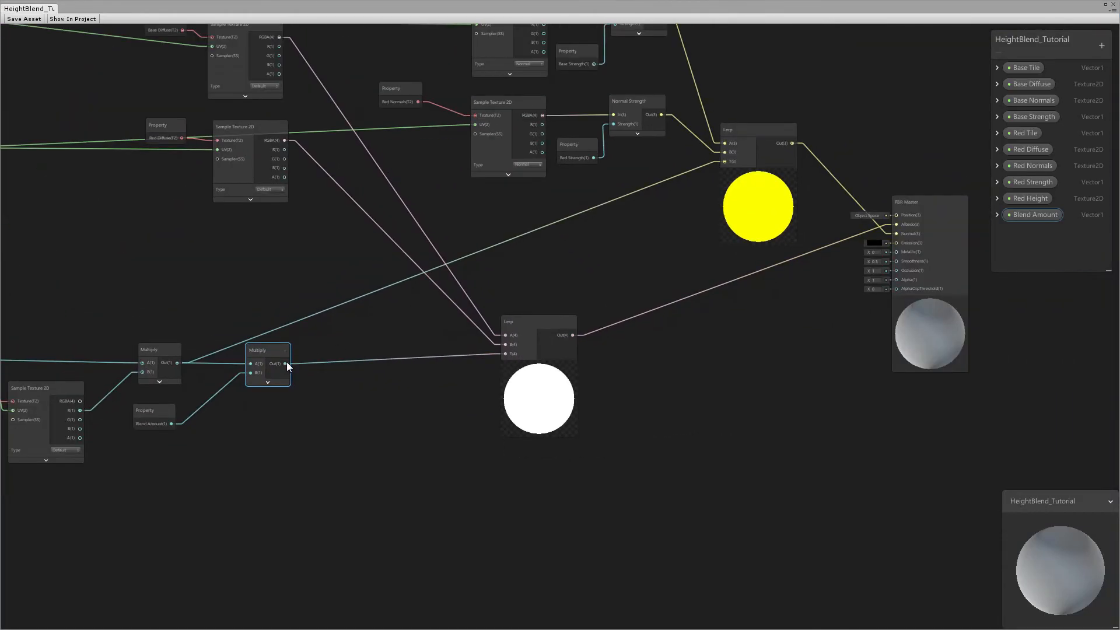
drag(286, 364, 724, 161)
middle_drag(358, 382, 505, 365)
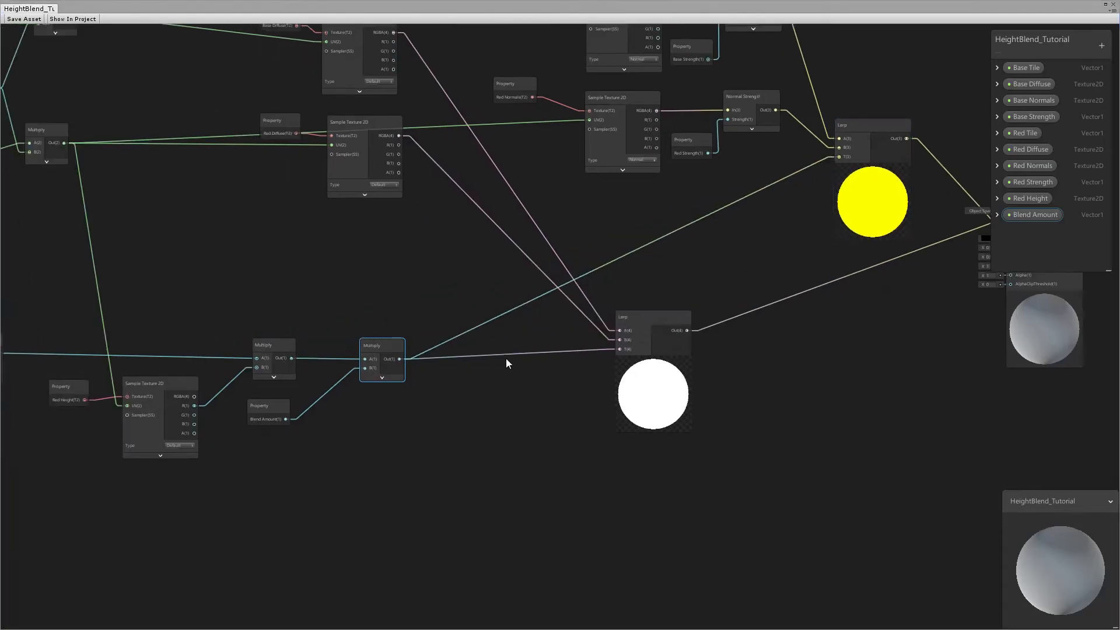
click(20, 20)
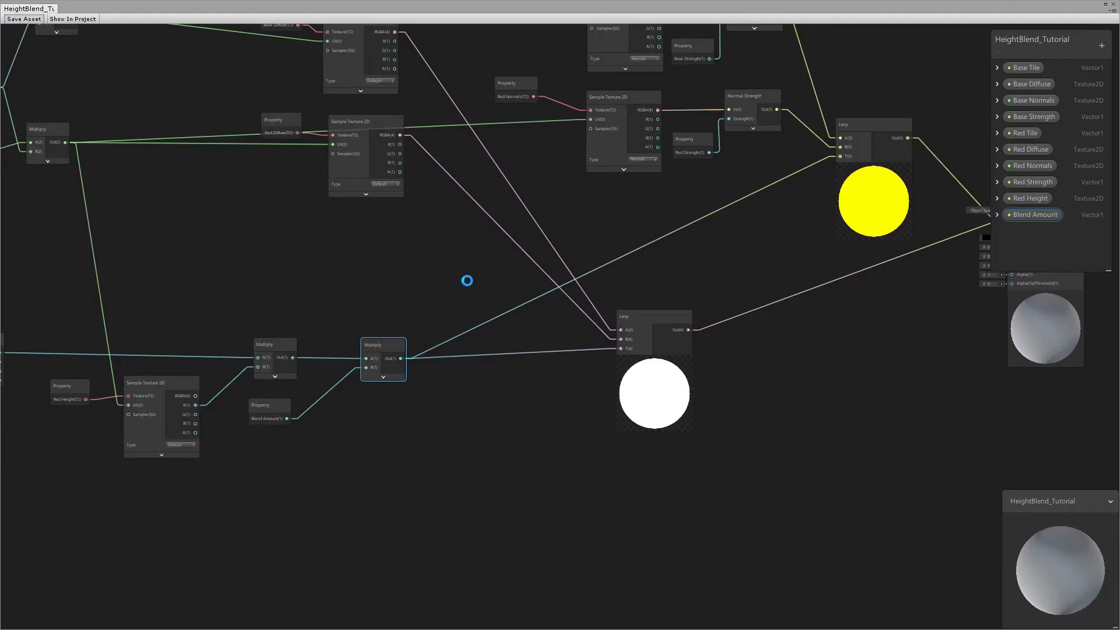
click(1105, 5)
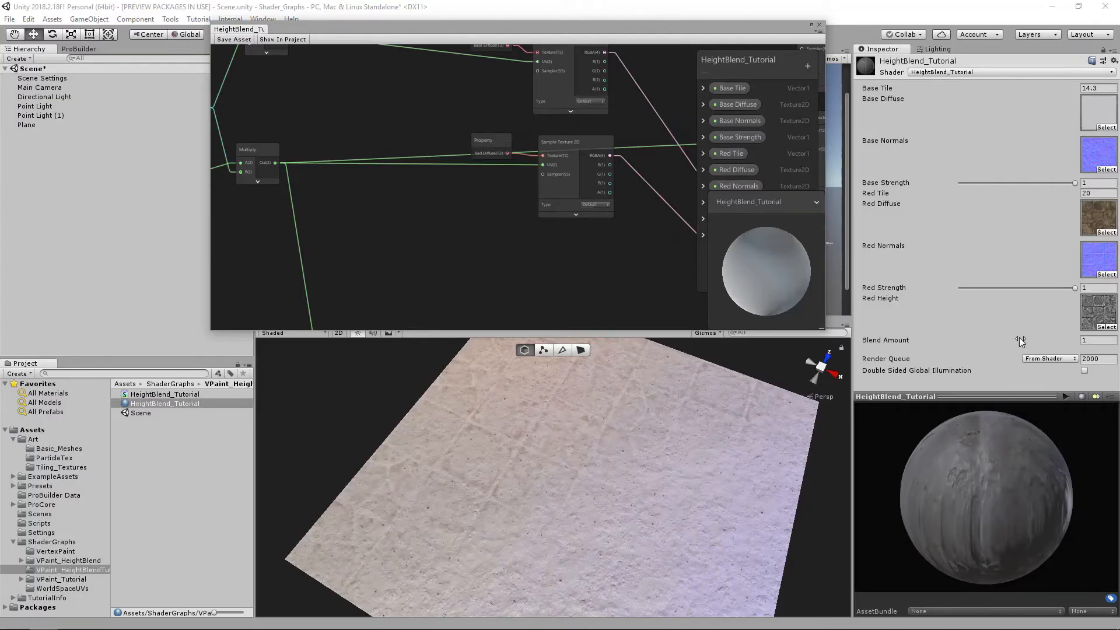
- Raise the material's Blend Amount to 12.9, check the plane up close, and move the diffuse Lerp farther from the second Multiply
drag(1021, 342, 1079, 331)
alt+drag(704, 446, 659, 589)
scroll(492, 215, down, 4)
middle_drag(552, 310, 472, 200)
scroll(498, 202, up, 2)
middle_drag(607, 206, 476, 228)
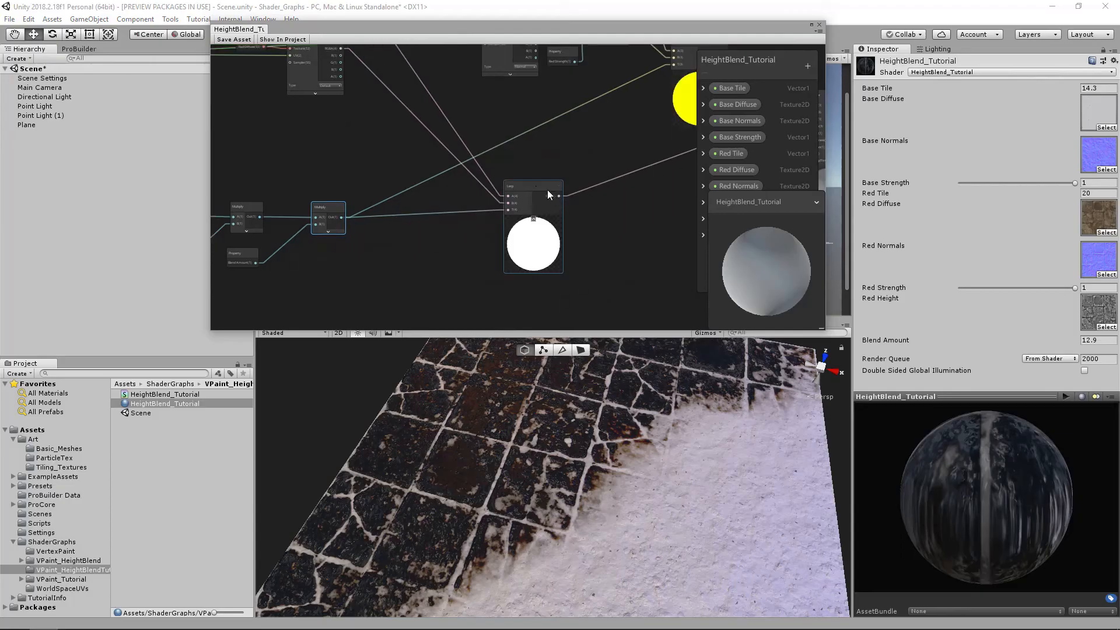
drag(528, 190, 565, 188)
middle_drag(240, 216, 356, 250)
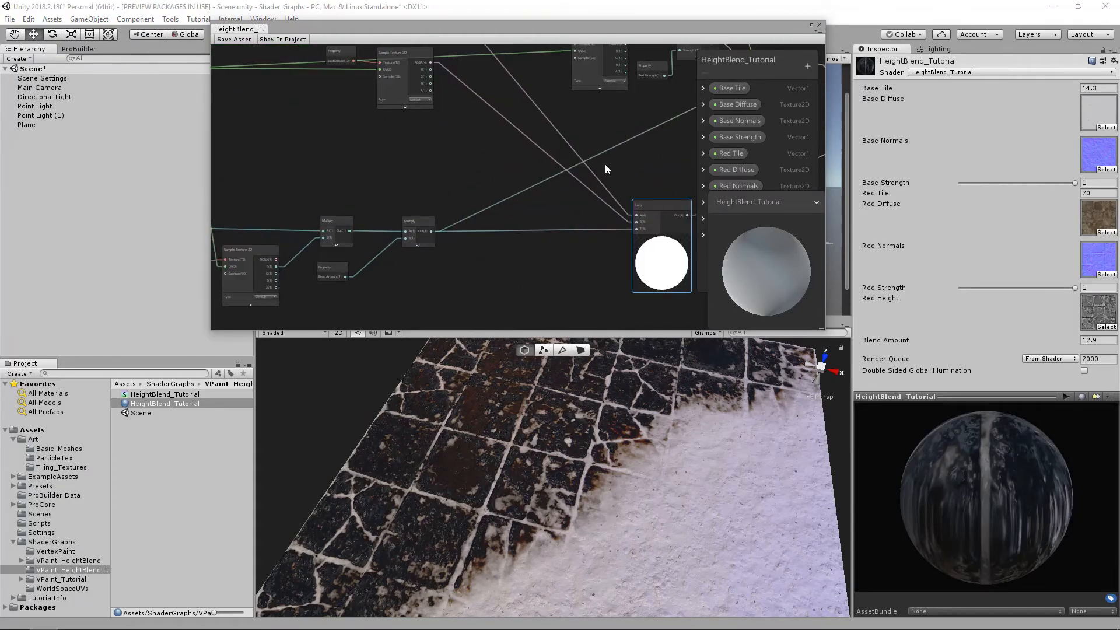
- Maximize the graph window and add a Clamp node between the second Multiply and the diffuse Lerp
click(811, 26)
scroll(527, 274, up, 3)
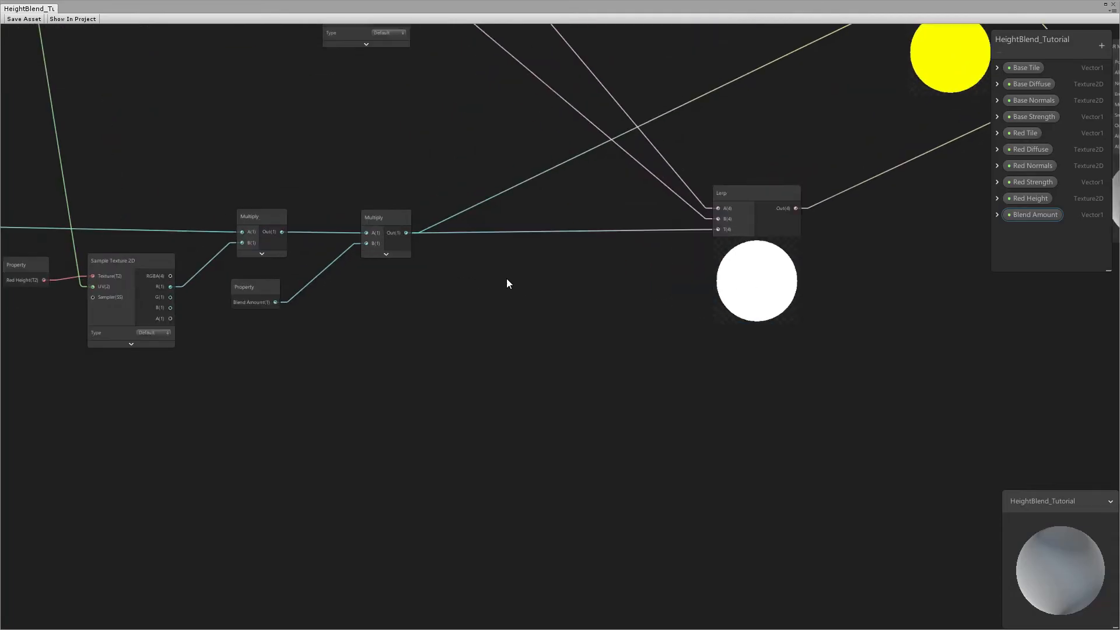
key(space)
text(clam)
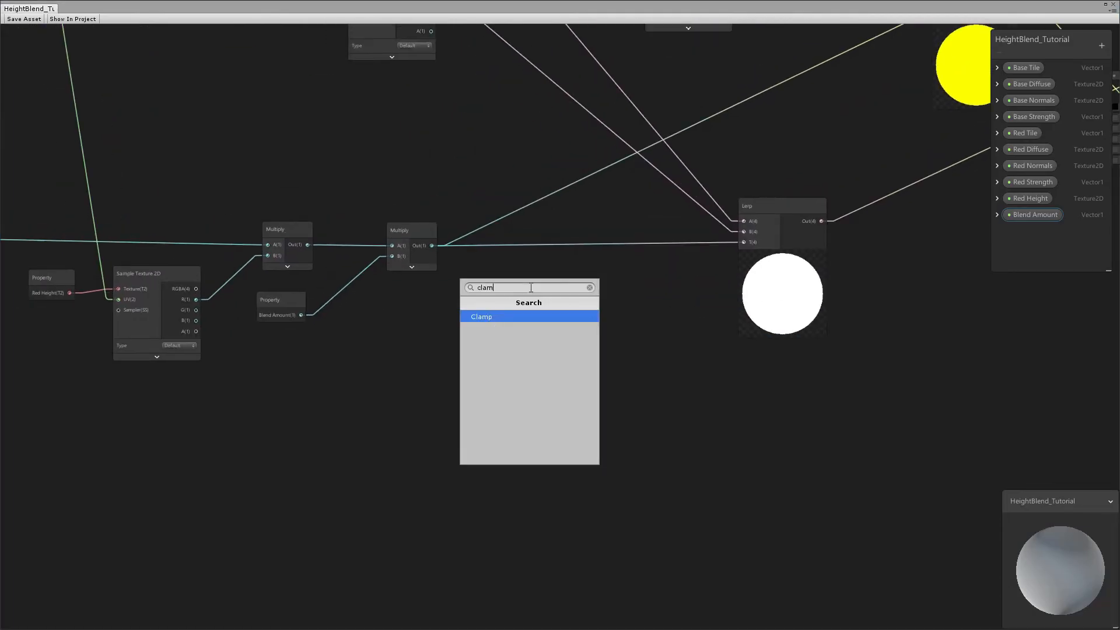
click(492, 318)
click(567, 329)
drag(548, 291, 544, 279)
scroll(486, 268, up, 1)
middle_drag(487, 269, 444, 279)
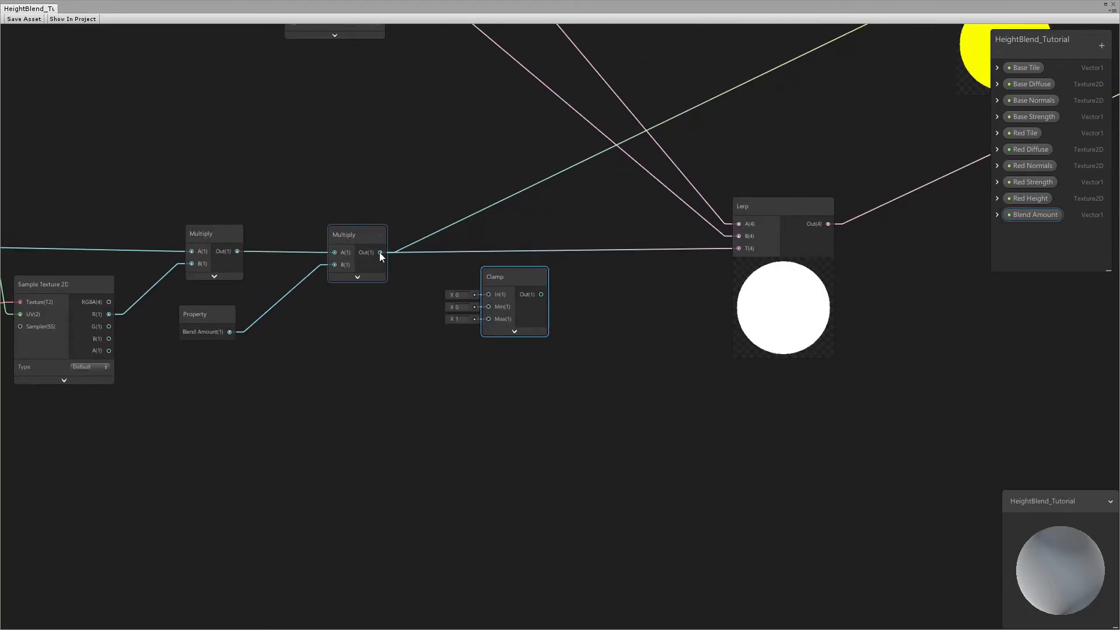
- Route the second Multiply's output through the Clamp node's In input and into the diffuse Lerp's T input
drag(468, 286, 490, 277)
middle_drag(502, 259, 443, 325)
drag(464, 364, 669, 321)
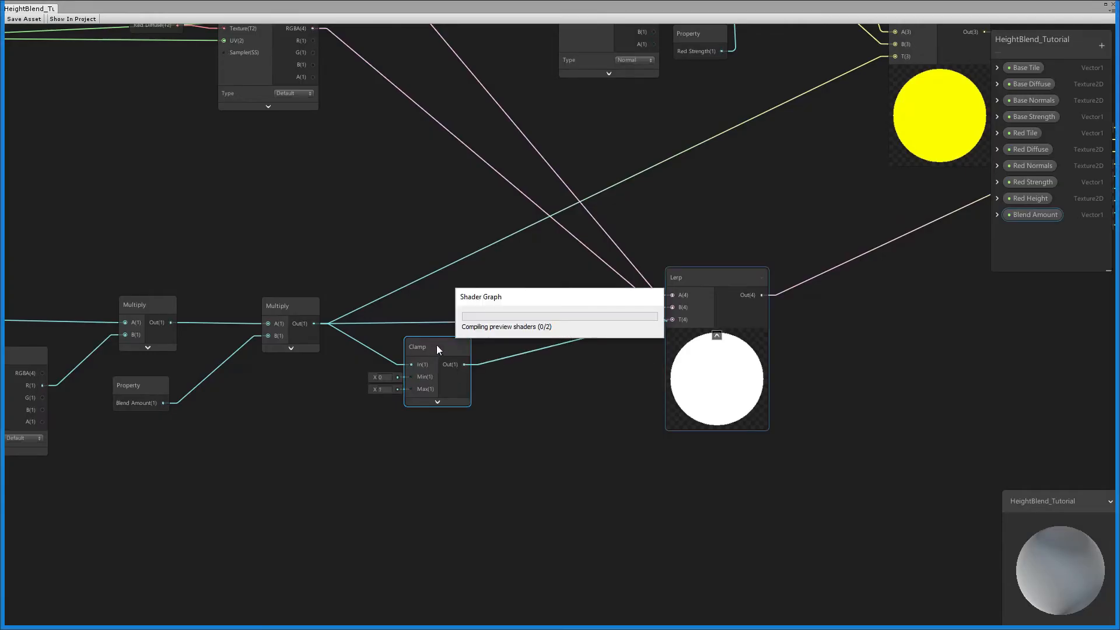
drag(437, 345, 440, 313)
scroll(471, 290, down, 1)
middle_drag(472, 290, 331, 371)
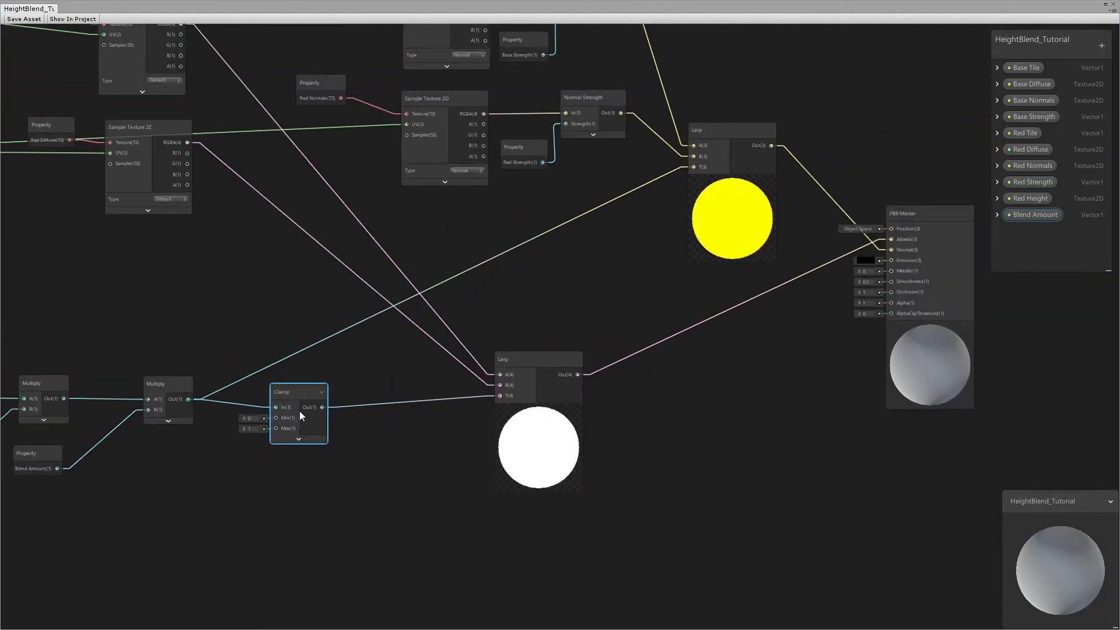
- Connect the Clamp's output to the normals Lerp's T input and align the Clamp with the Multiply nodes
drag(323, 407, 693, 167)
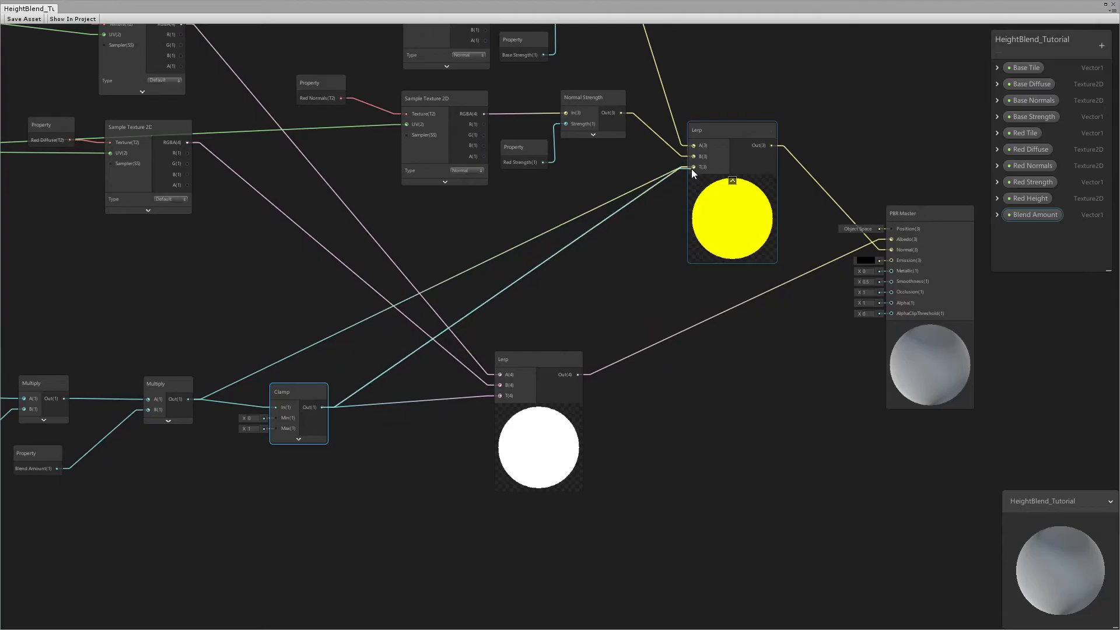
drag(299, 386, 288, 379)
scroll(341, 376, down, 1)
middle_drag(294, 345, 495, 335)
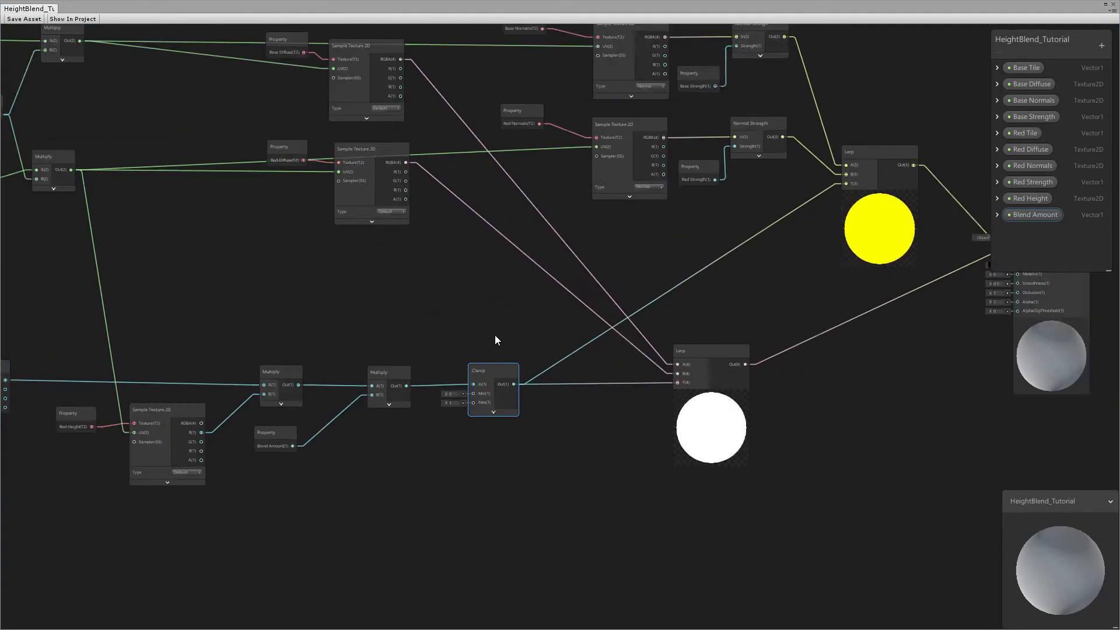
scroll(495, 335, down, 1)
middle_drag(301, 253, 376, 275)
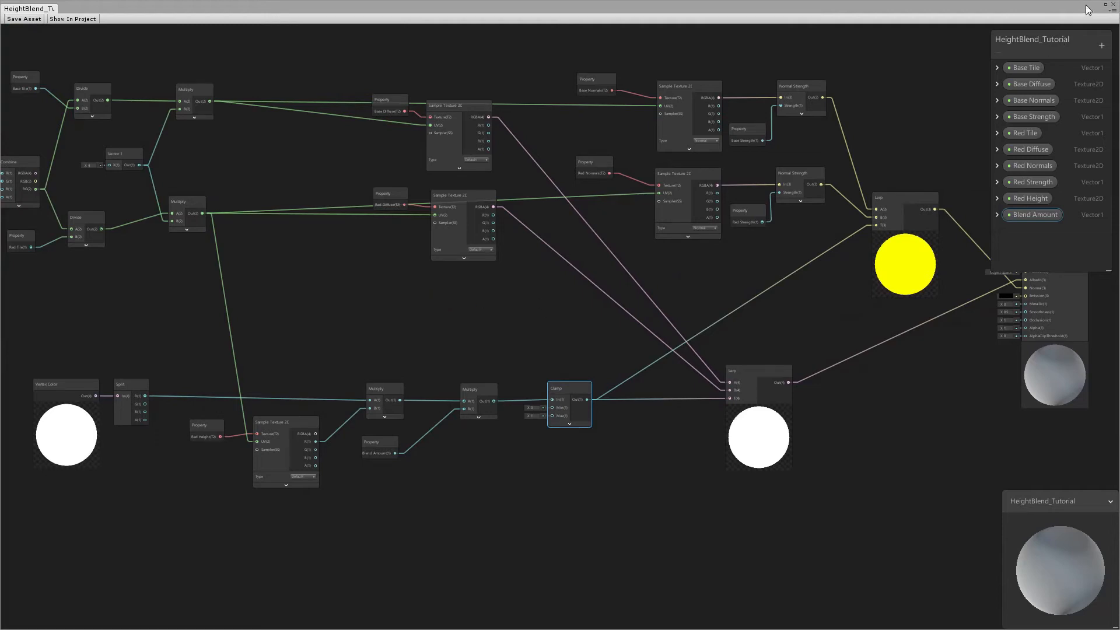
- Restore the graph window and test the clamped blend on the plane with Blend Amount at -4.09 and at 13.25
click(1106, 5)
alt+drag(654, 467, 709, 421)
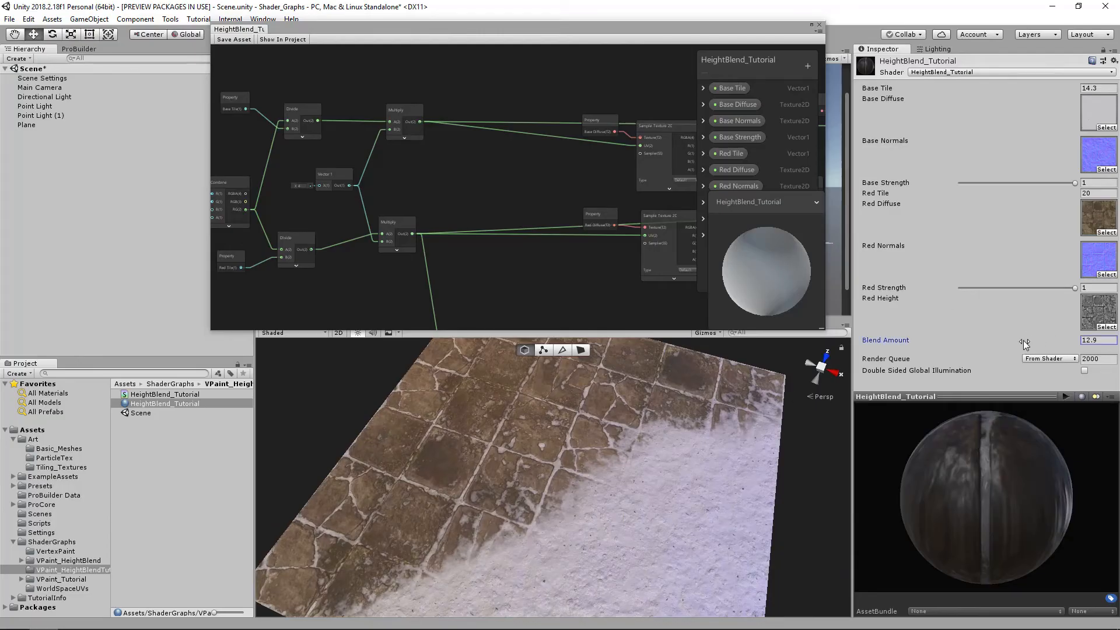
drag(990, 341, 753, 345)
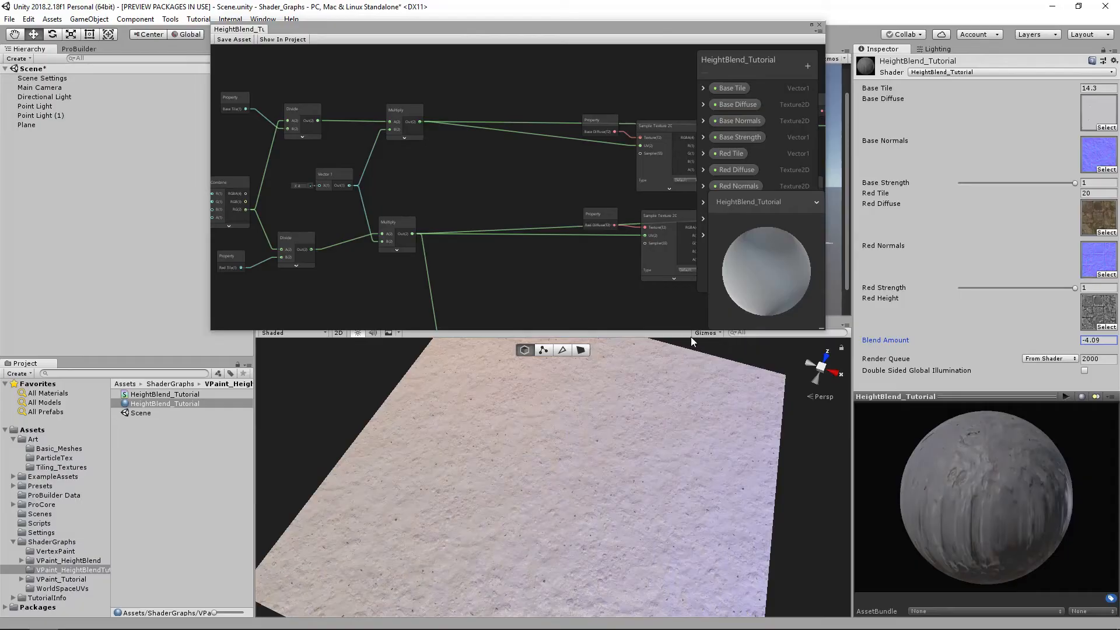
drag(744, 335, 1045, 314)
alt+drag(607, 455, 531, 429)
- Review the node chain from the Red Height property through the Multiply nodes to the Clamp
drag(591, 33, 666, 26)
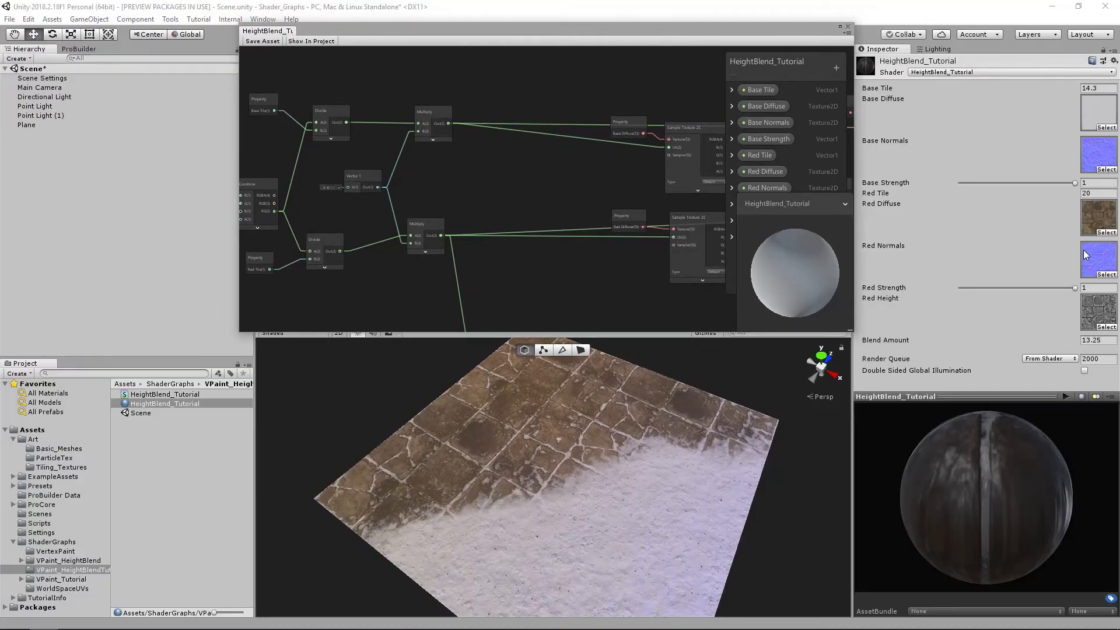
middle_drag(571, 168, 636, 64)
middle_drag(430, 228, 461, 142)
middle_drag(622, 237, 447, 181)
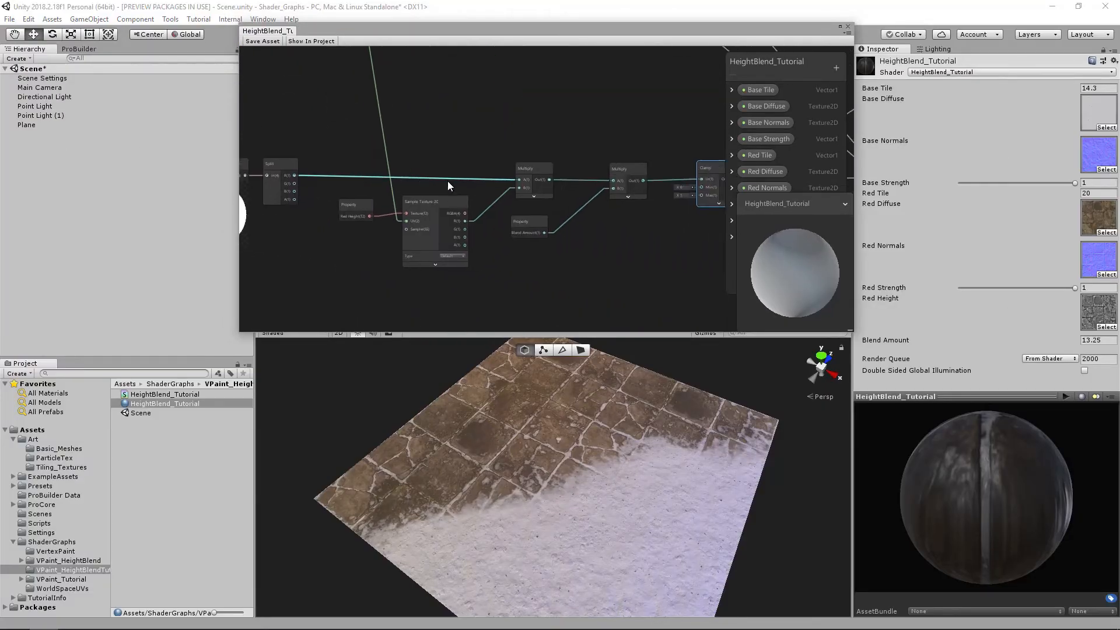
middle_drag(481, 214, 439, 221)
click(315, 213)
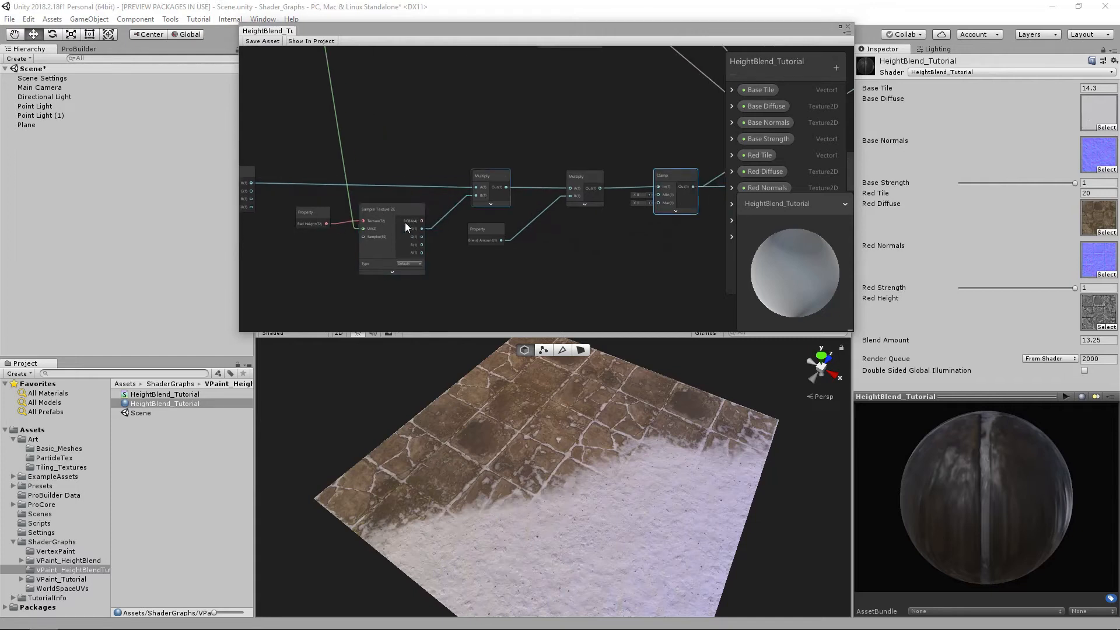
drag(318, 210, 321, 207)
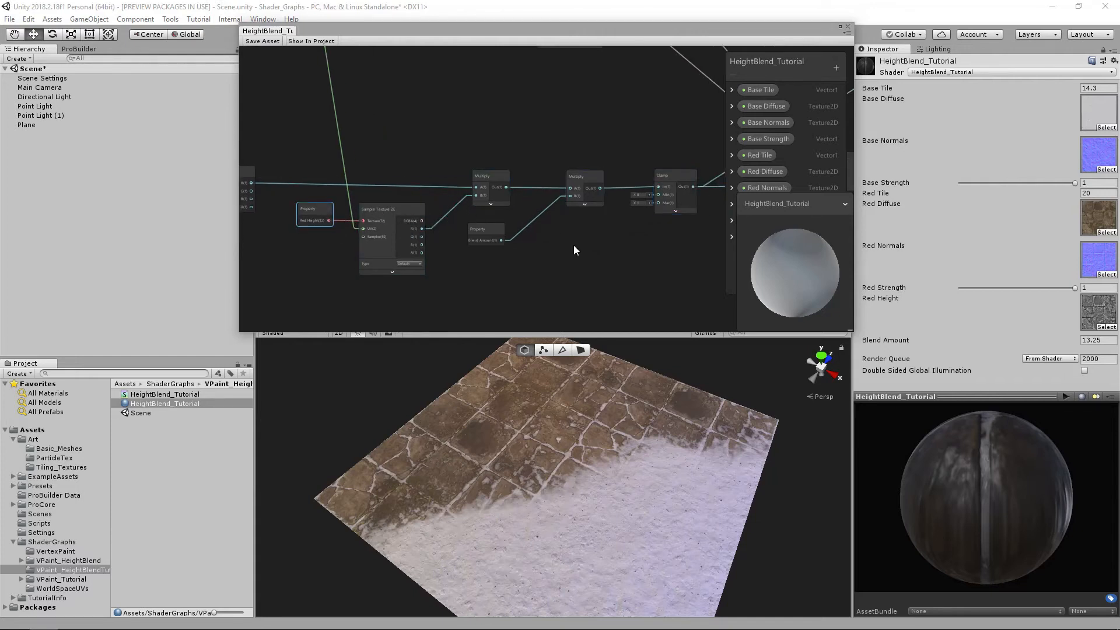
- Locate the Red Height texture in the project and preview the FloorTile_Height and Pebbles_01_Height maps
click(1101, 314)
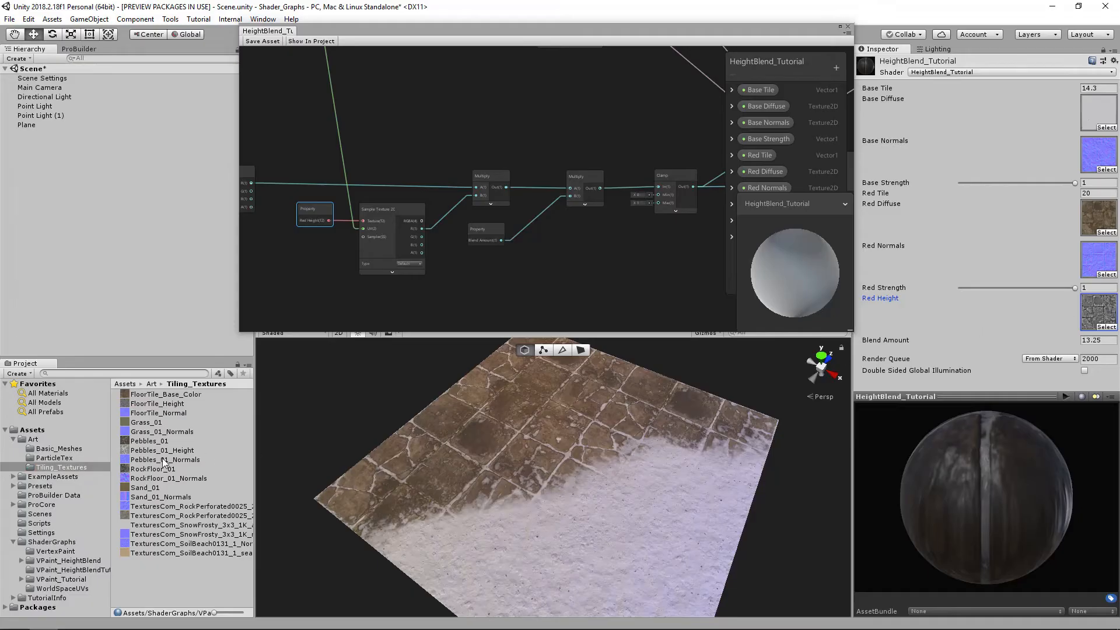
click(164, 407)
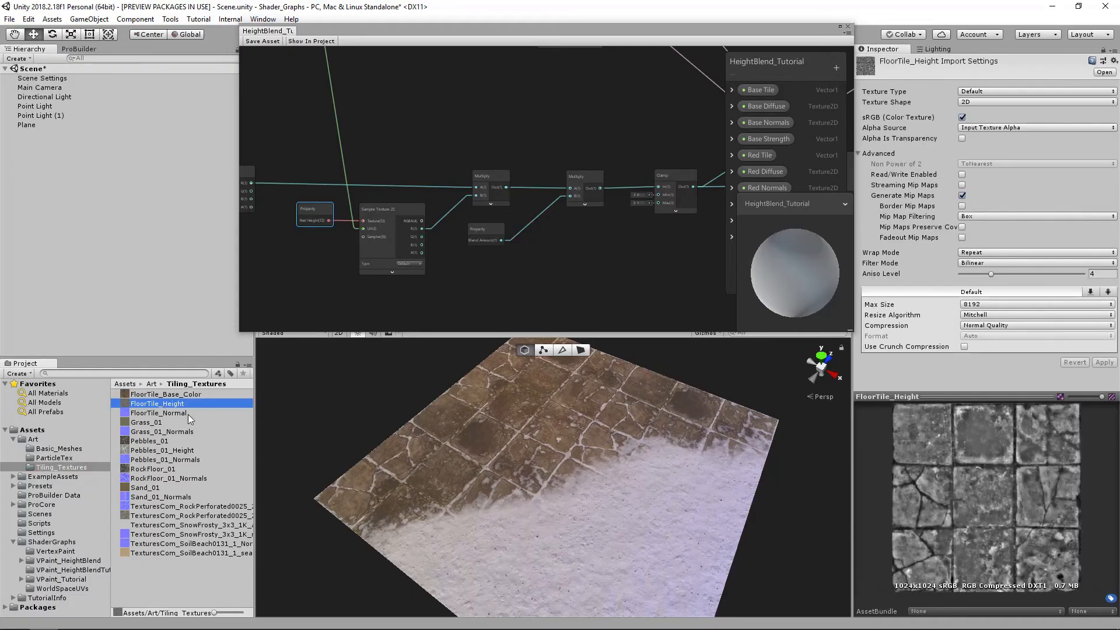
click(179, 453)
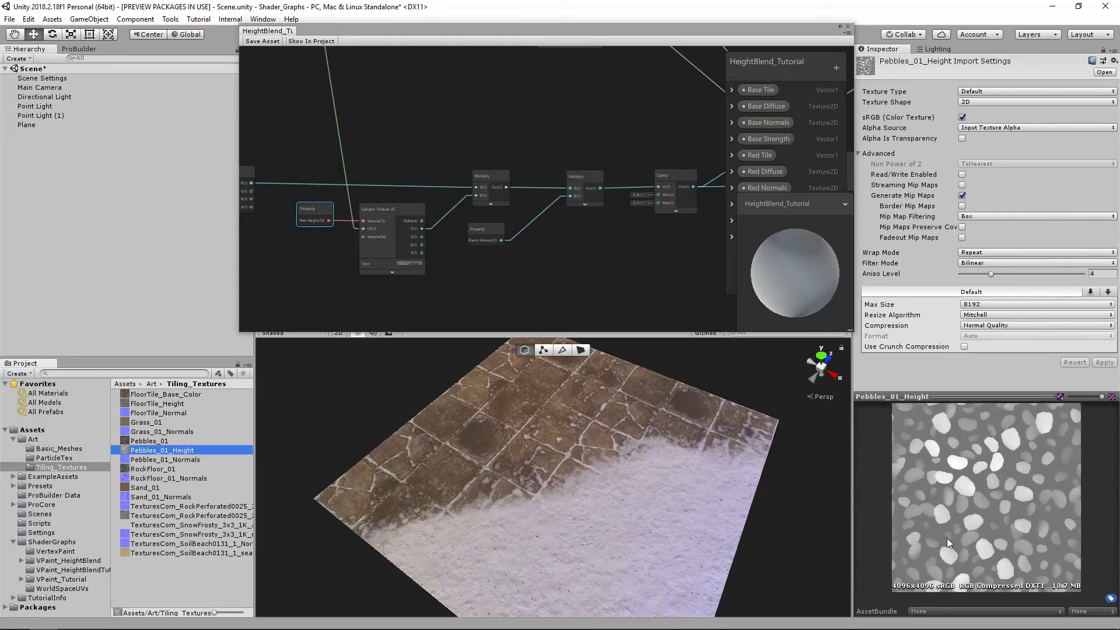
- Select the plane in the scene and set its material's Blend Amount to 30.3
click(475, 235)
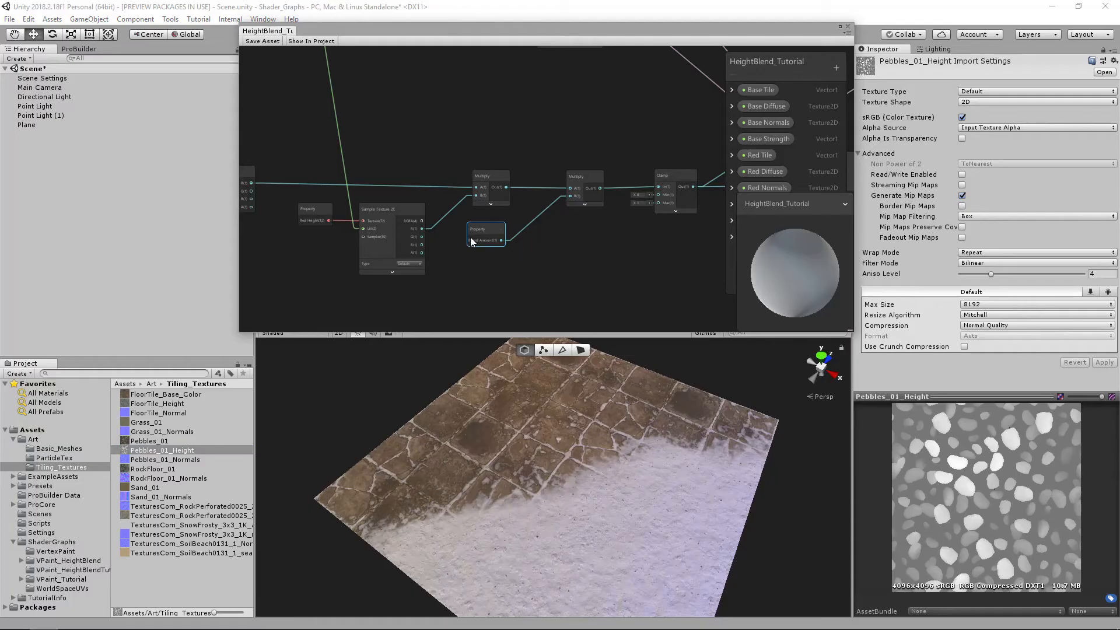
middle_drag(566, 249, 502, 256)
click(529, 441)
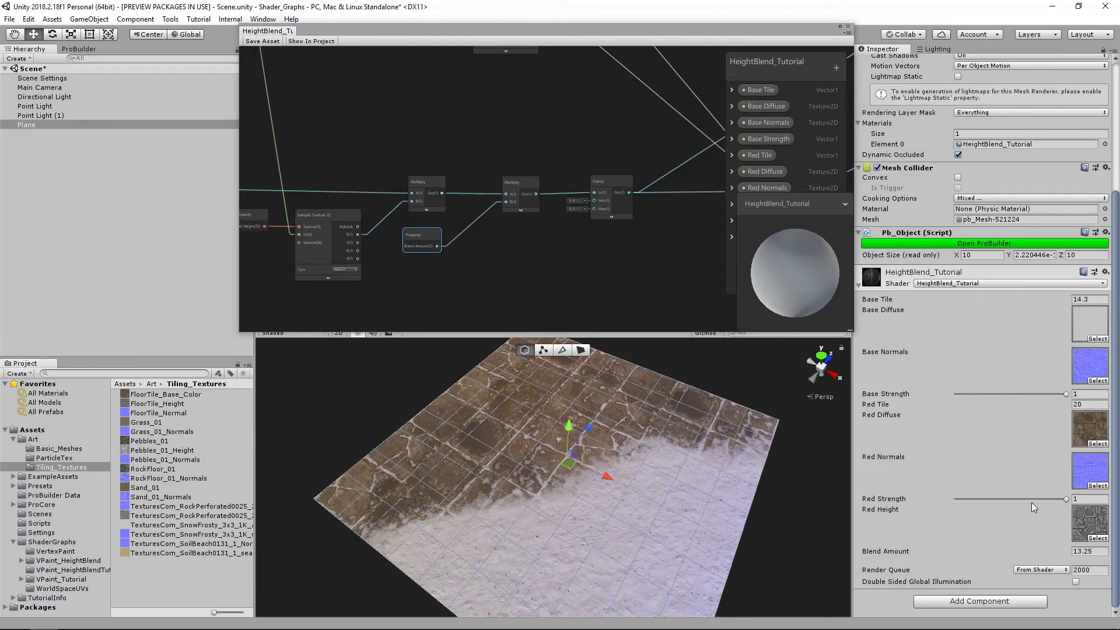
drag(1046, 500, 1077, 500)
mouse_move(1045, 555)
mouse_down()
mouse_move(993, 554)
mouse_move(1039, 549)
mouse_up()
drag(1056, 554, 21, 546)
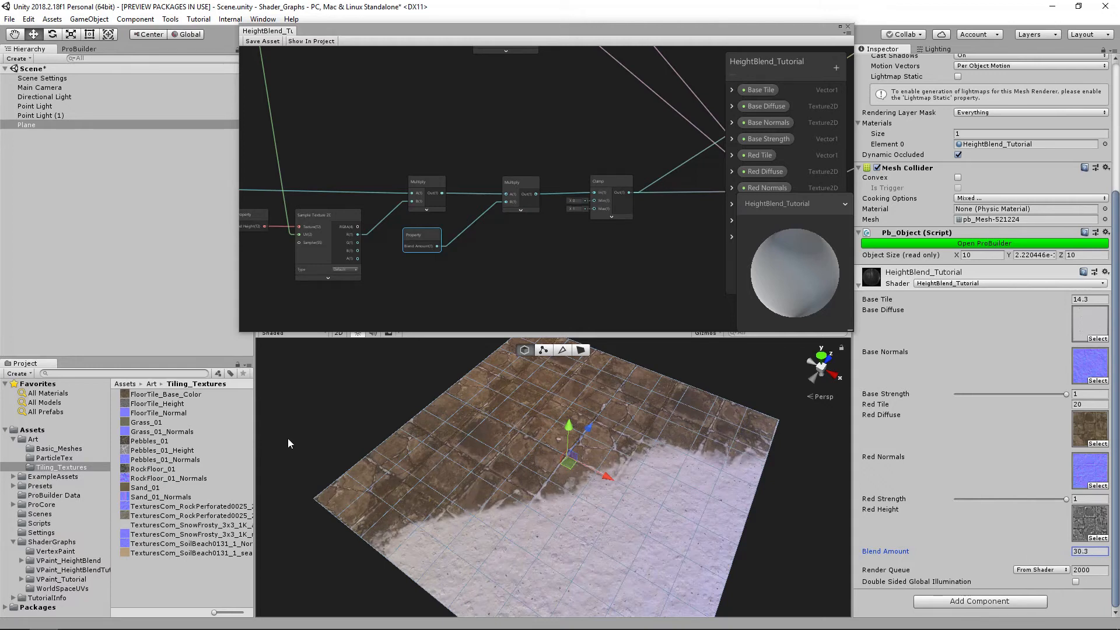
- Deselect the plane, reframe it in the scene, and open ProBuilder's Vertex Colors painter
drag(590, 34, 600, 30)
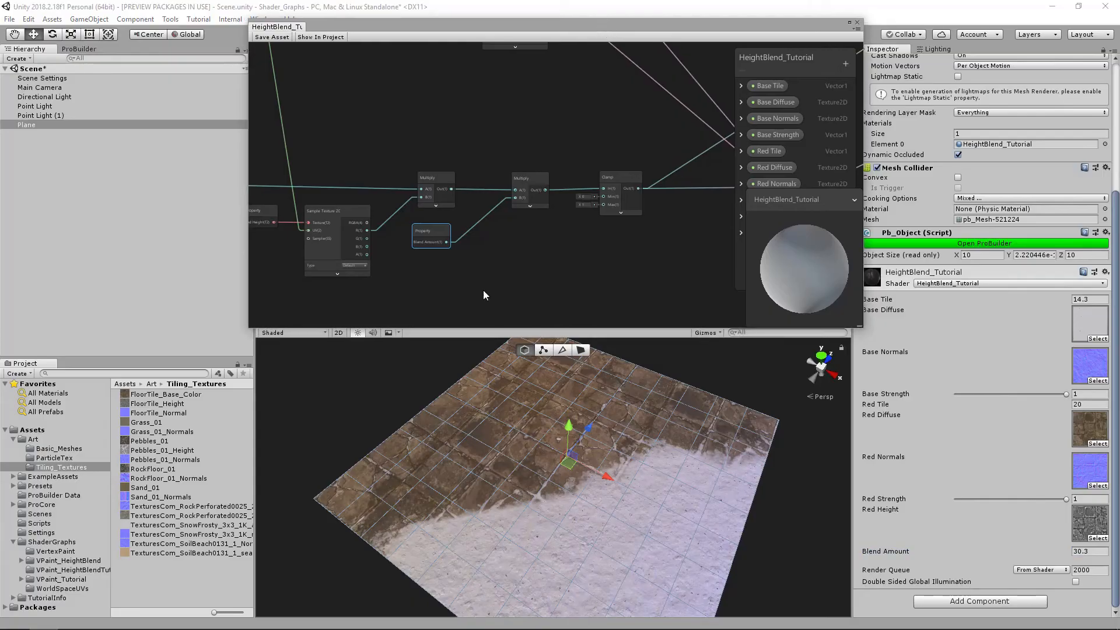
click(474, 407)
alt+middle_drag(475, 408, 440, 399)
alt+right_drag(439, 399, 371, 339)
click(79, 49)
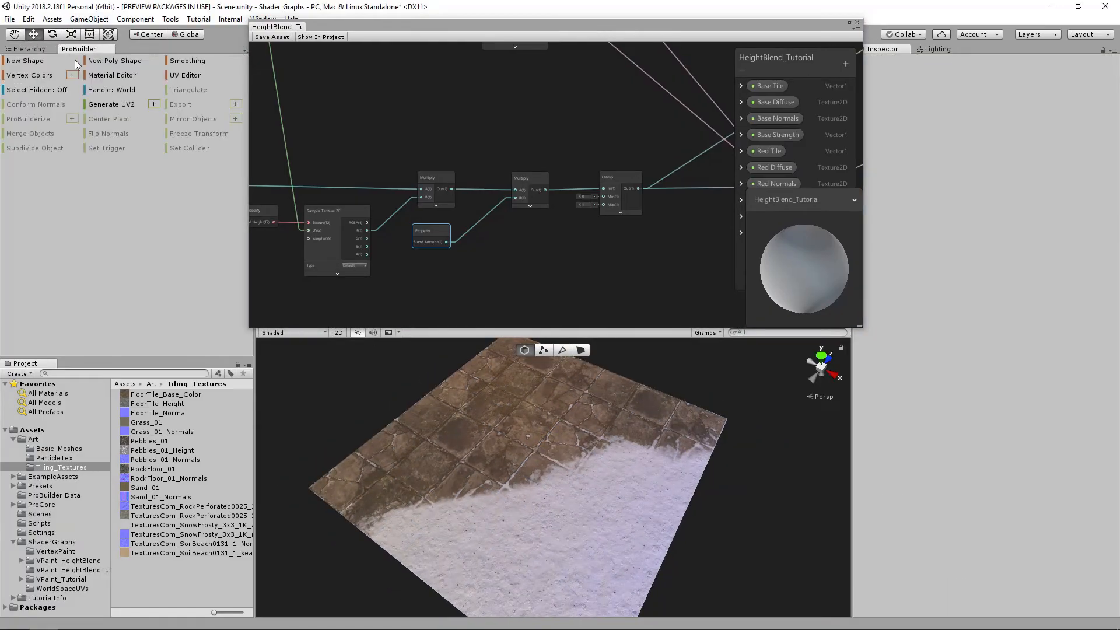
click(29, 76)
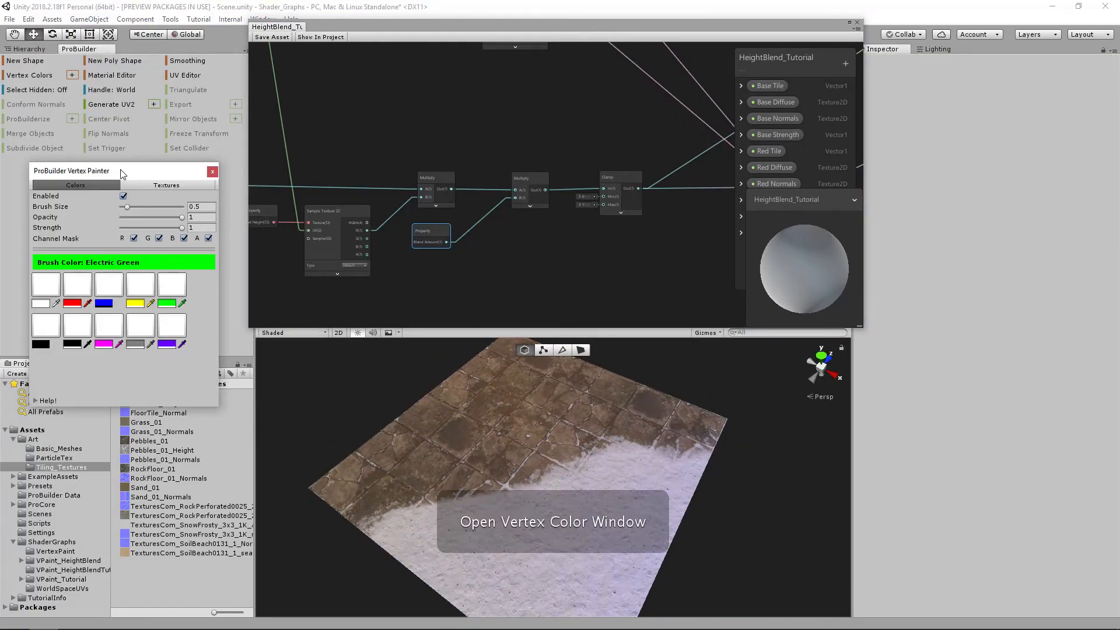
drag(122, 174, 114, 174)
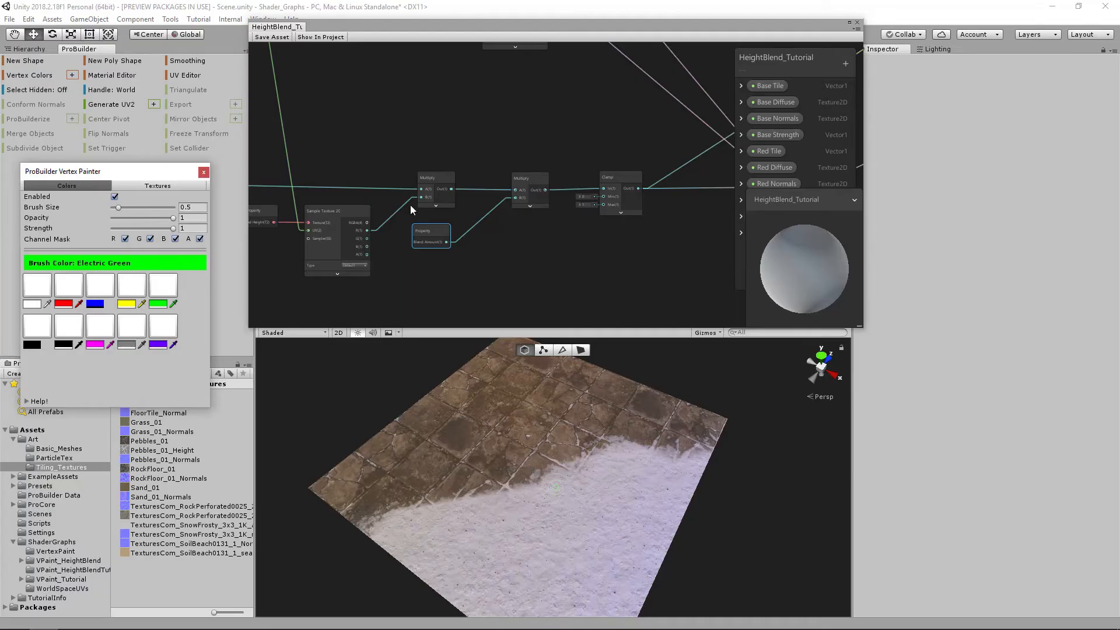
- Review the shader graph from the tiling nodes through the diffuse and normal texture samples to the Lerp nodes
middle_drag(388, 142, 584, 232)
scroll(496, 171, down, 3)
middle_drag(393, 63, 478, 171)
scroll(479, 172, up, 2)
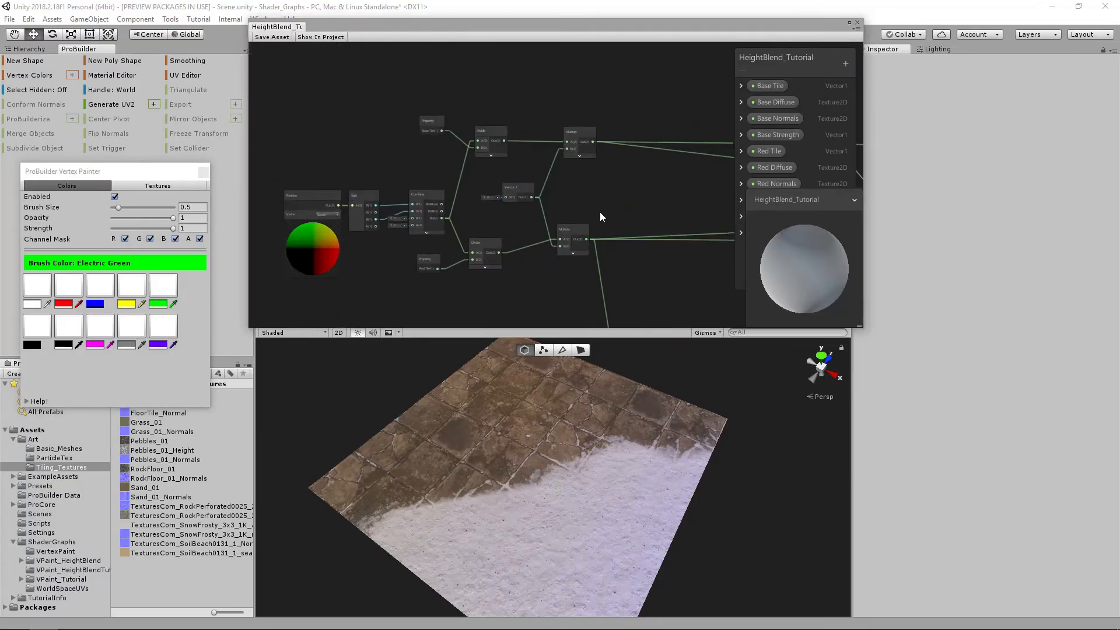
middle_drag(624, 219, 538, 192)
middle_drag(602, 206, 498, 185)
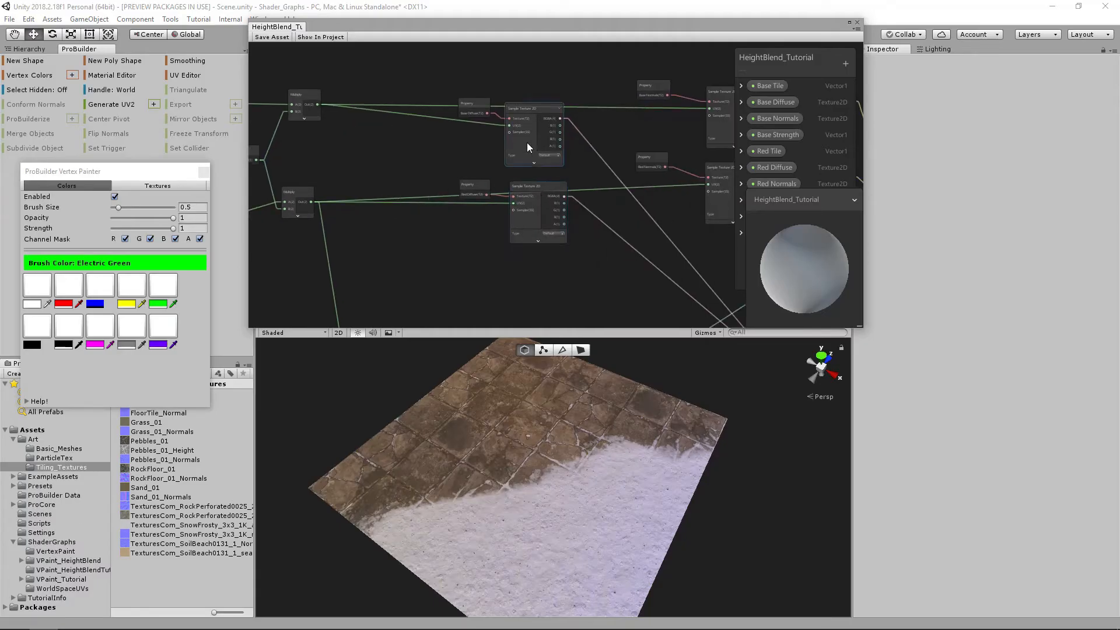
middle_drag(729, 153, 602, 130)
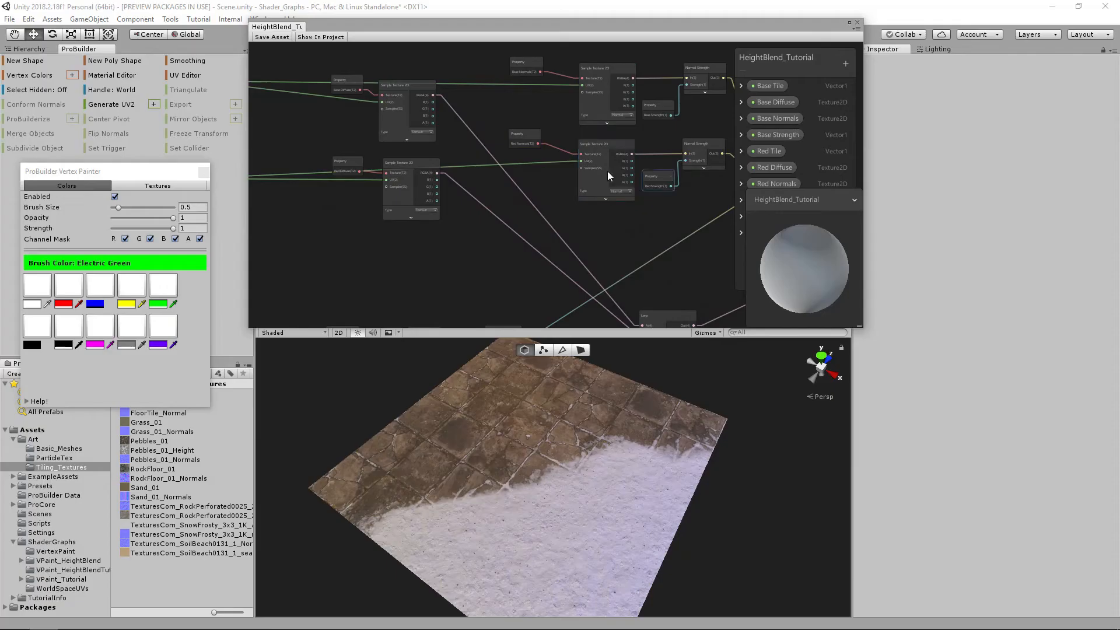
scroll(604, 170, down, 2)
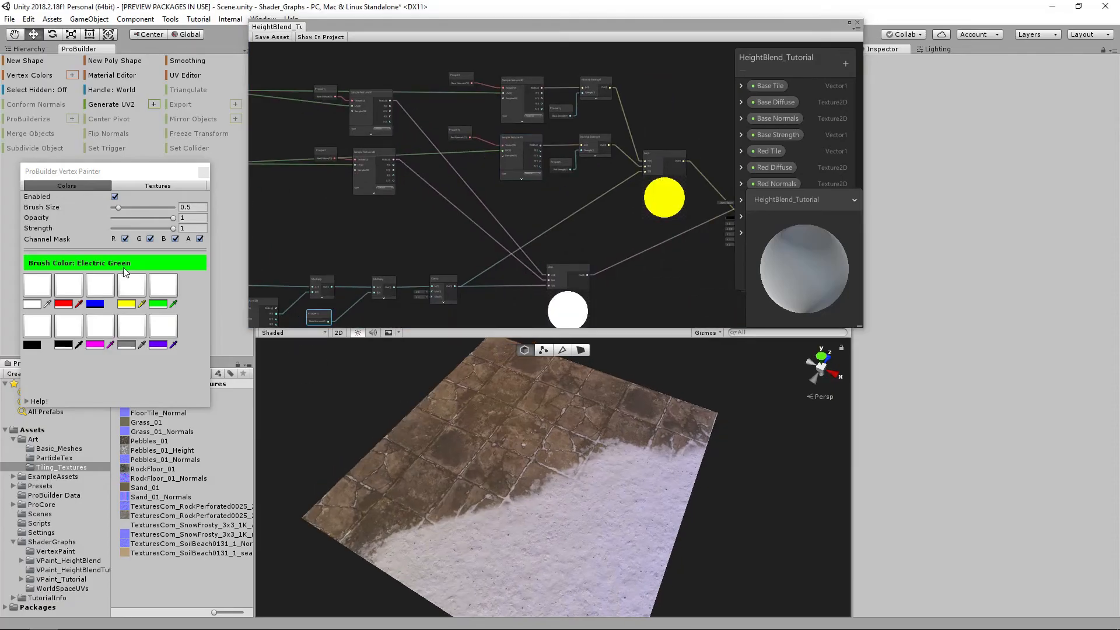
- Set the vertex brush to size 2.17, opacity 0.686 and strength 0.676, and paint black across the middle of the plane
mouse_move(119, 207)
mouse_down()
mouse_move(139, 207)
mouse_move(150, 229)
mouse_up()
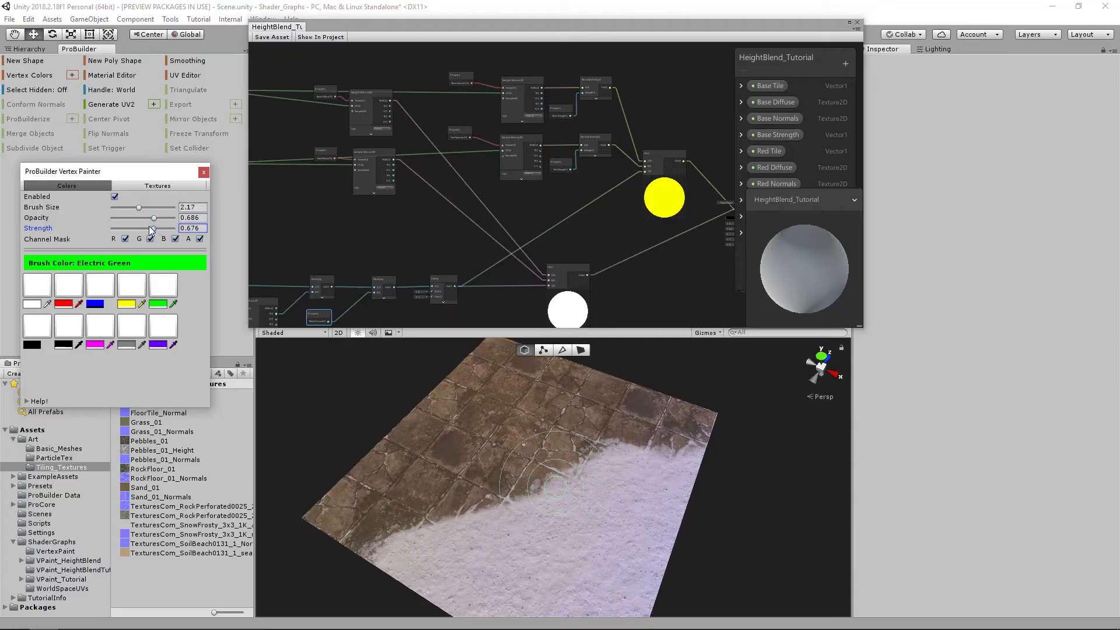
click(42, 331)
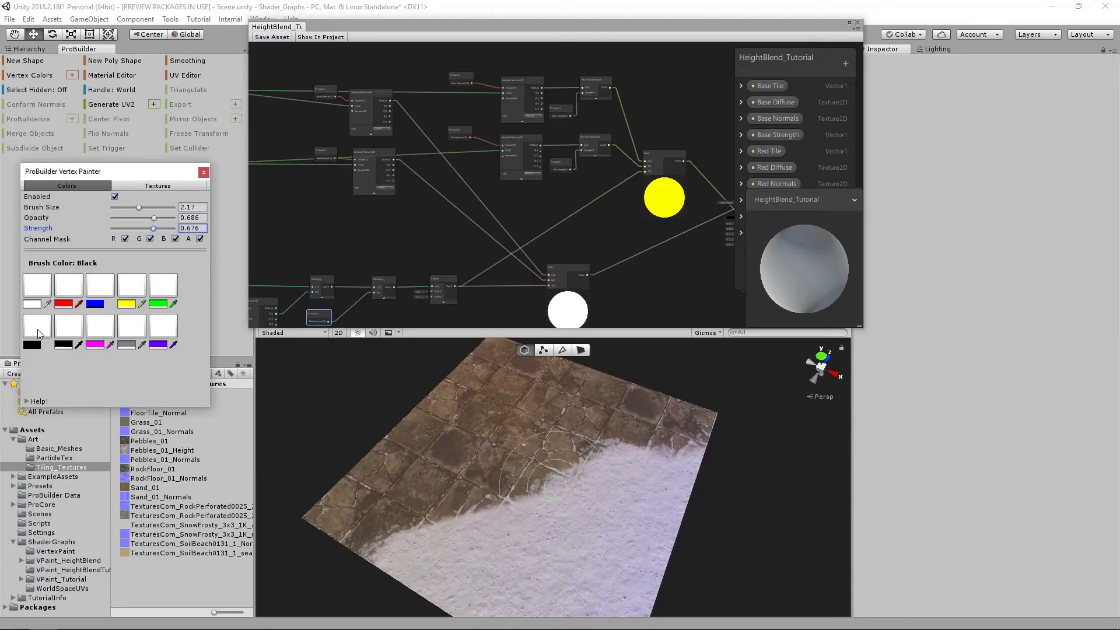
right_drag(500, 479, 502, 479)
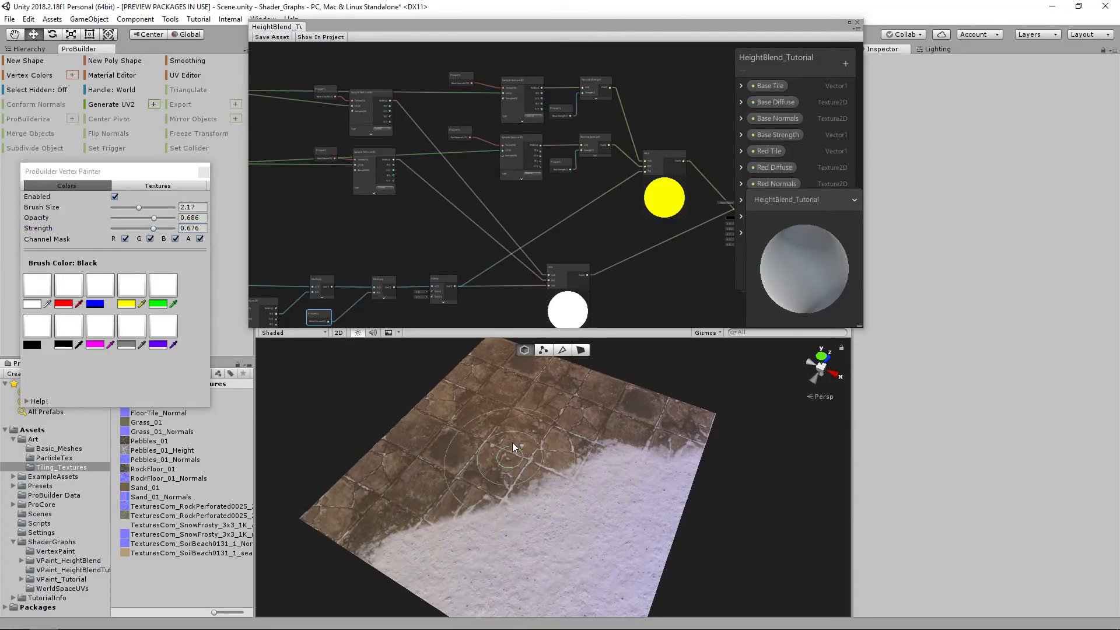
mouse_move(551, 477)
mouse_down()
mouse_move(377, 538)
mouse_move(445, 473)
mouse_move(555, 432)
mouse_move(537, 418)
mouse_move(422, 495)
mouse_move(619, 435)
mouse_up()
- Switch the brush to red with reduced opacity and strength, and paint a soft stroke down the plane's middle
click(72, 288)
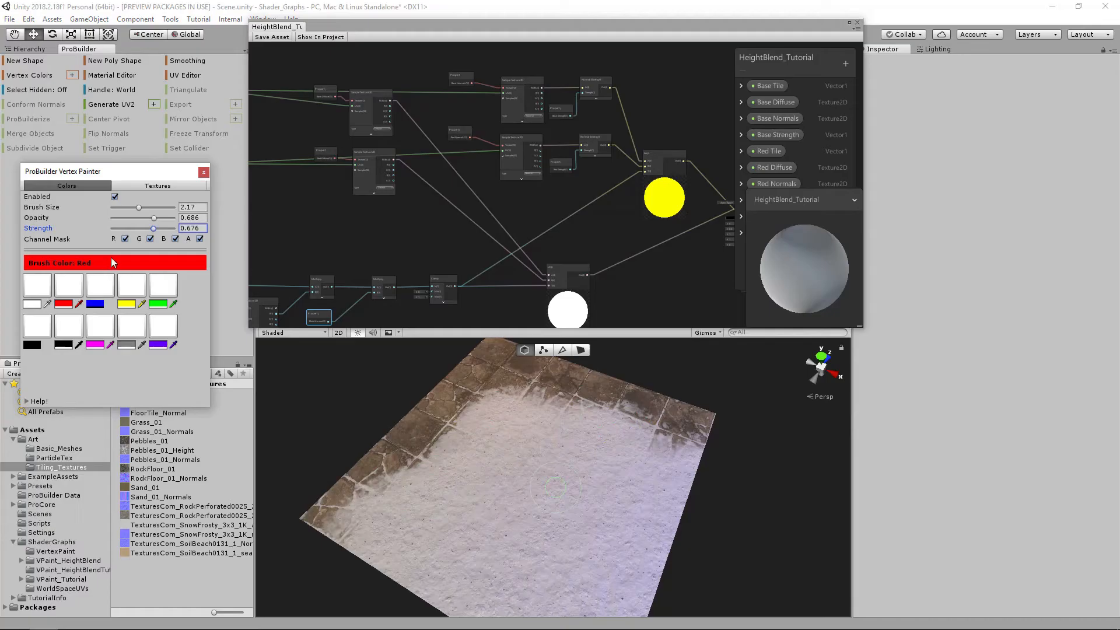
click(126, 219)
click(124, 228)
mouse_move(540, 446)
mouse_down()
mouse_move(492, 401)
mouse_move(526, 472)
mouse_move(476, 575)
mouse_move(512, 539)
mouse_up()
scroll(516, 519, up, 1)
middle_drag(516, 516, 482, 489)
- Raise brush opacity and strength to 1, paint more red over the plane's middle, and close the vertex painter
drag(125, 218, 236, 242)
middle_drag(470, 453, 470, 437)
mouse_move(471, 438)
mouse_down()
mouse_move(484, 401)
mouse_move(440, 516)
mouse_move(492, 451)
mouse_move(439, 507)
mouse_up()
mouse_move(501, 454)
alt+mouse_down()
mouse_move(459, 517)
mouse_move(534, 383)
mouse_move(439, 507)
mouse_move(517, 374)
alt+mouse_up()
middle_drag(517, 374, 502, 408)
mouse_move(503, 409)
mouse_down()
mouse_move(461, 504)
mouse_move(520, 398)
mouse_up()
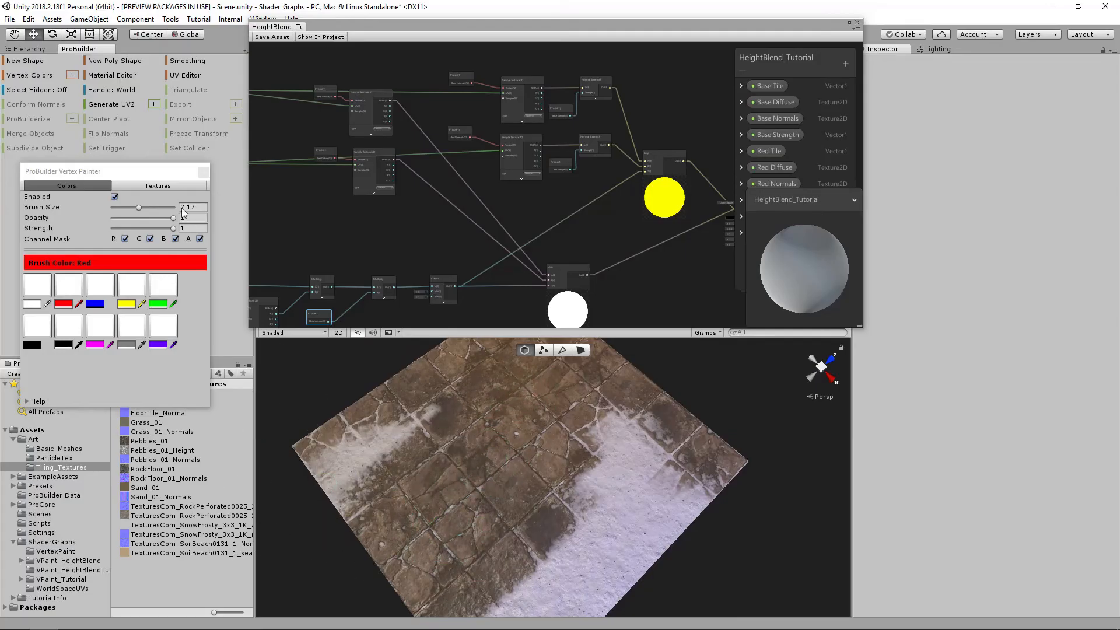
click(202, 175)
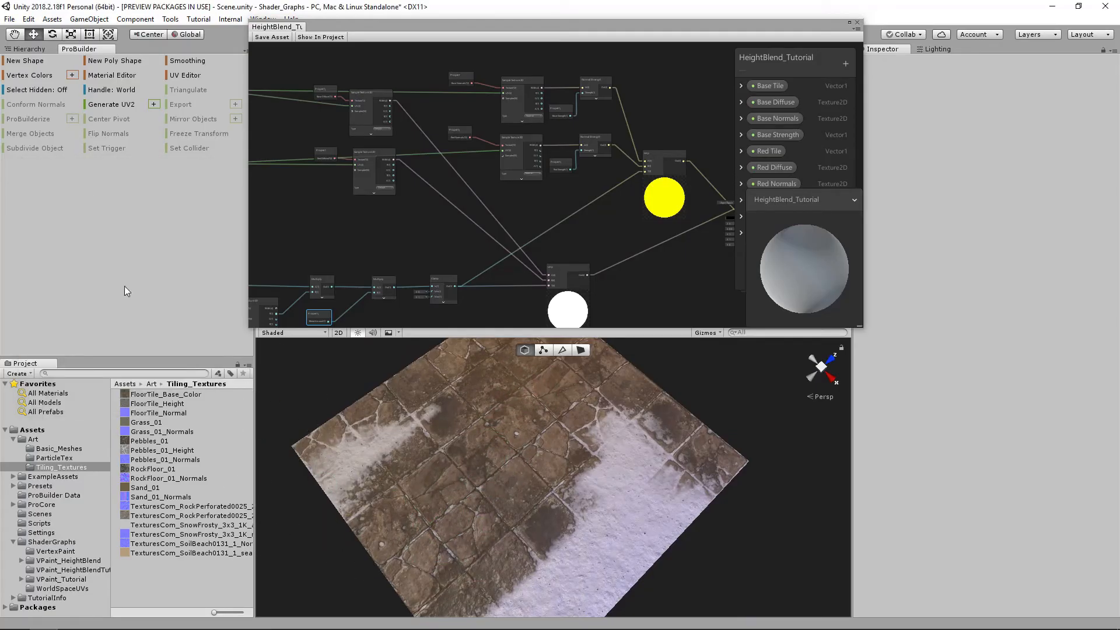
- Select the plane in the scene and set its material's Blend Amount to 28.2
click(461, 407)
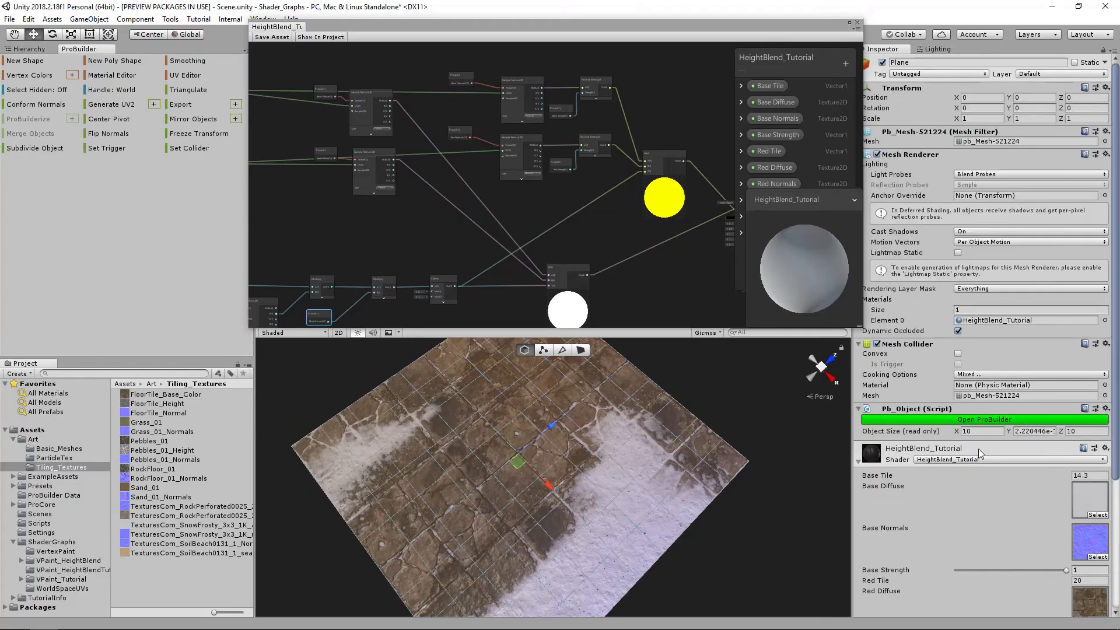
scroll(1012, 453, down, 10)
drag(1045, 549, 1013, 551)
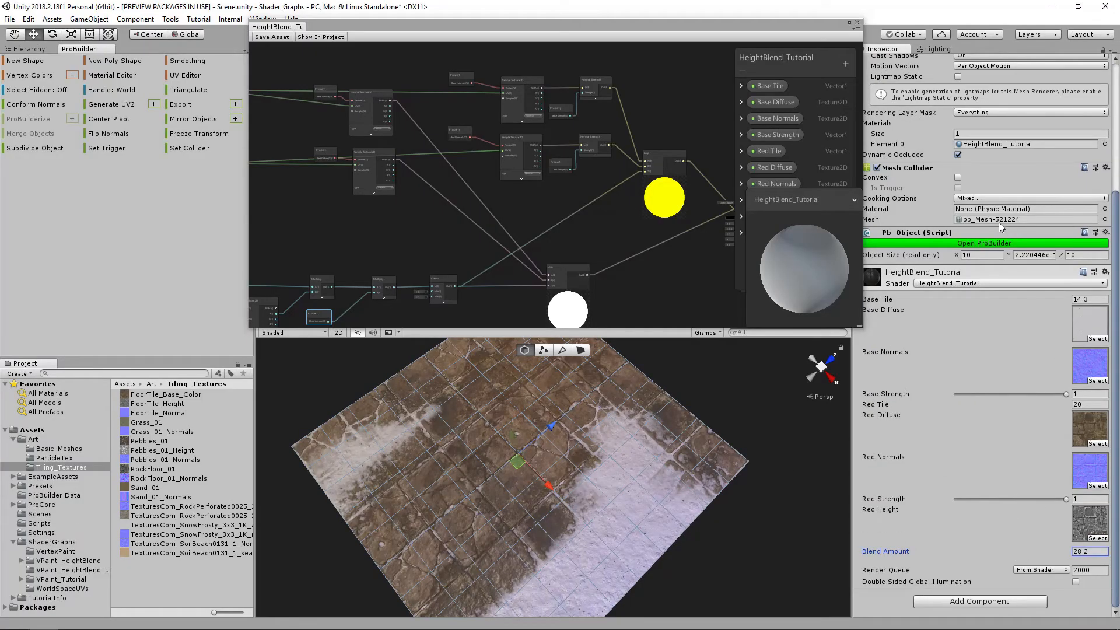
- Open the HeightBlend_Tutorial material from the project and set its Blend Amount to 92.4
click(981, 144)
click(188, 404)
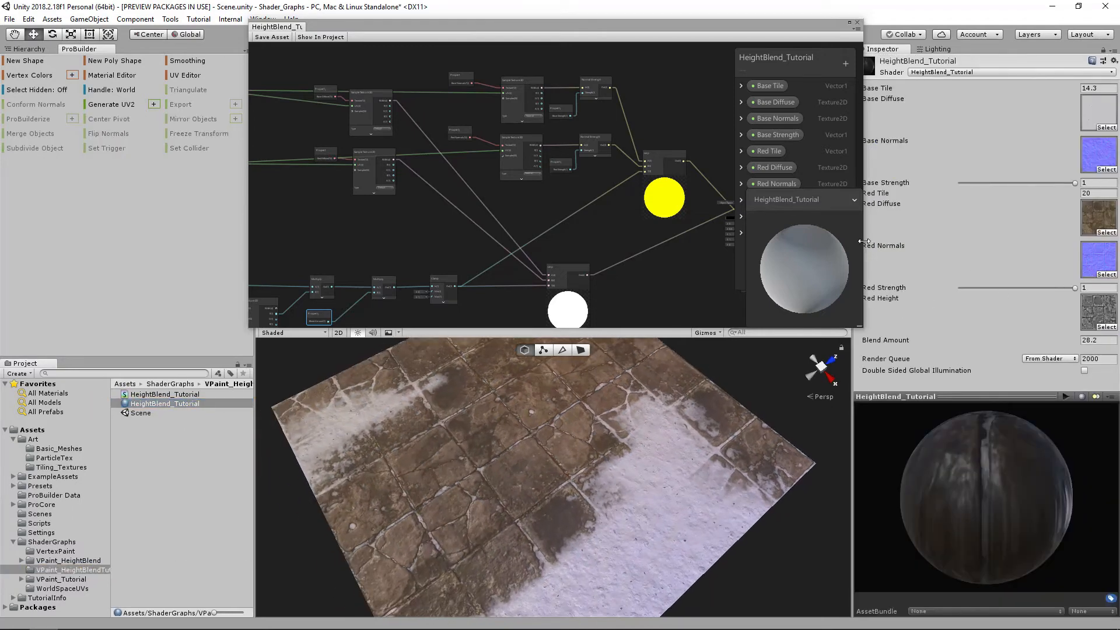
drag(804, 26, 784, 23)
drag(1039, 342, 163, 343)
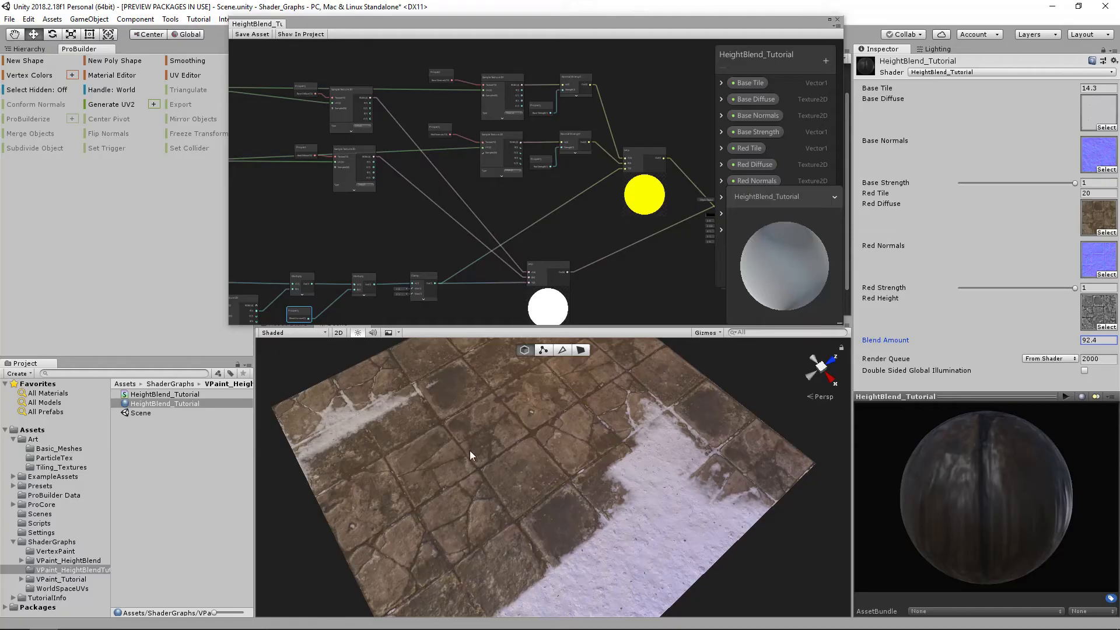
alt+drag(442, 471, 525, 475)
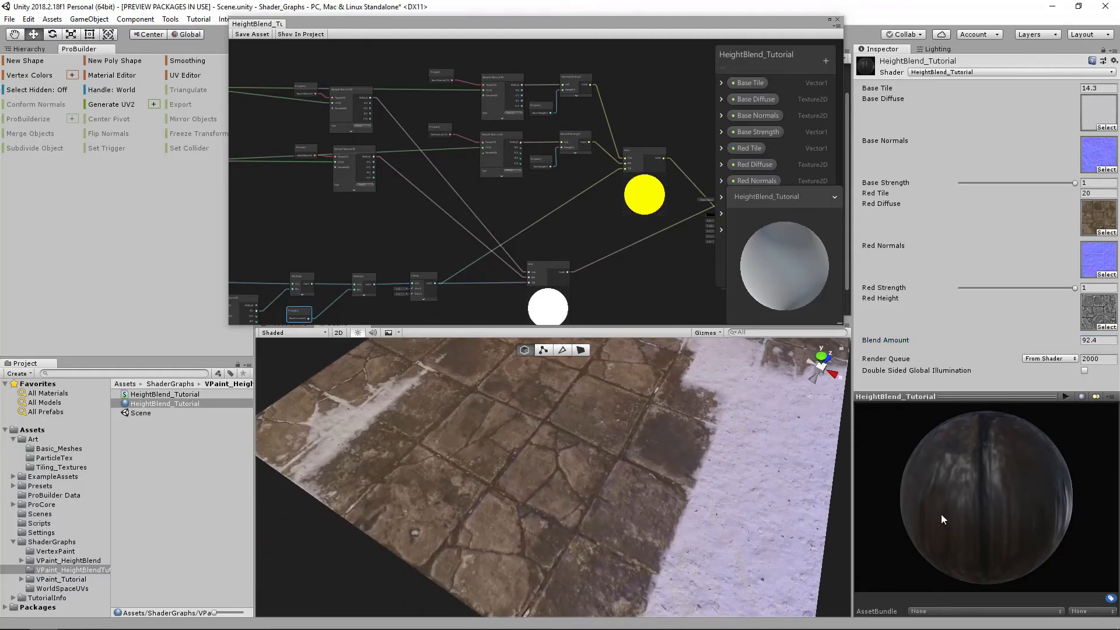
- Open the material's Red Height texture, FloorTile_Height, and enlarge its preview for comparison with the plane
double_click(1102, 310)
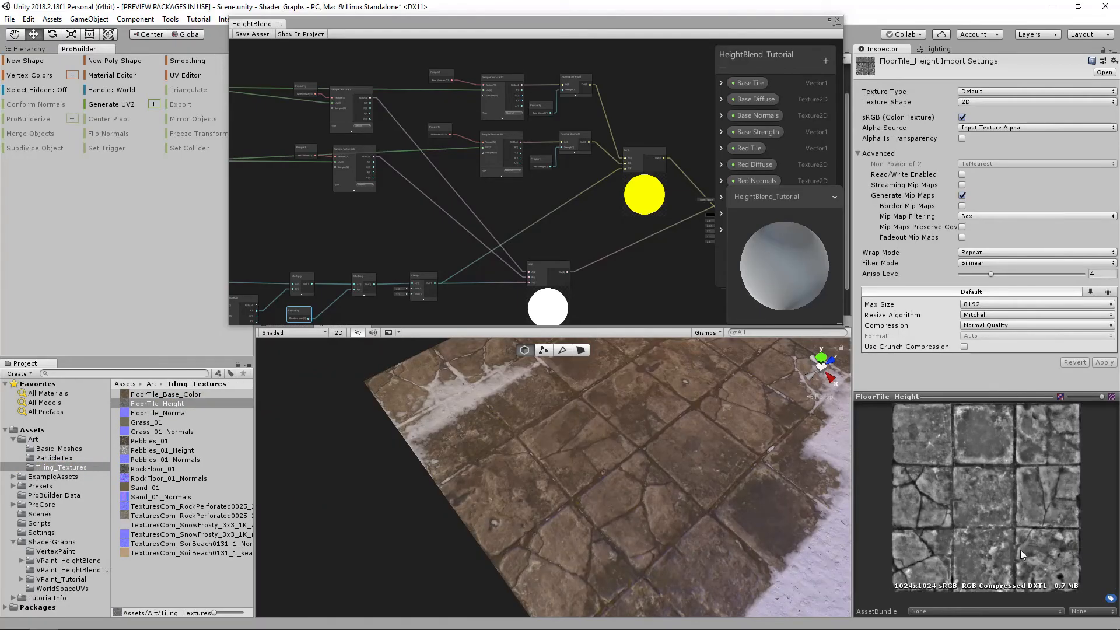
alt+right_drag(575, 466, 619, 518)
mouse_move(619, 517)
alt+mouse_down()
mouse_move(427, 538)
mouse_move(590, 500)
mouse_move(631, 508)
alt+mouse_up()
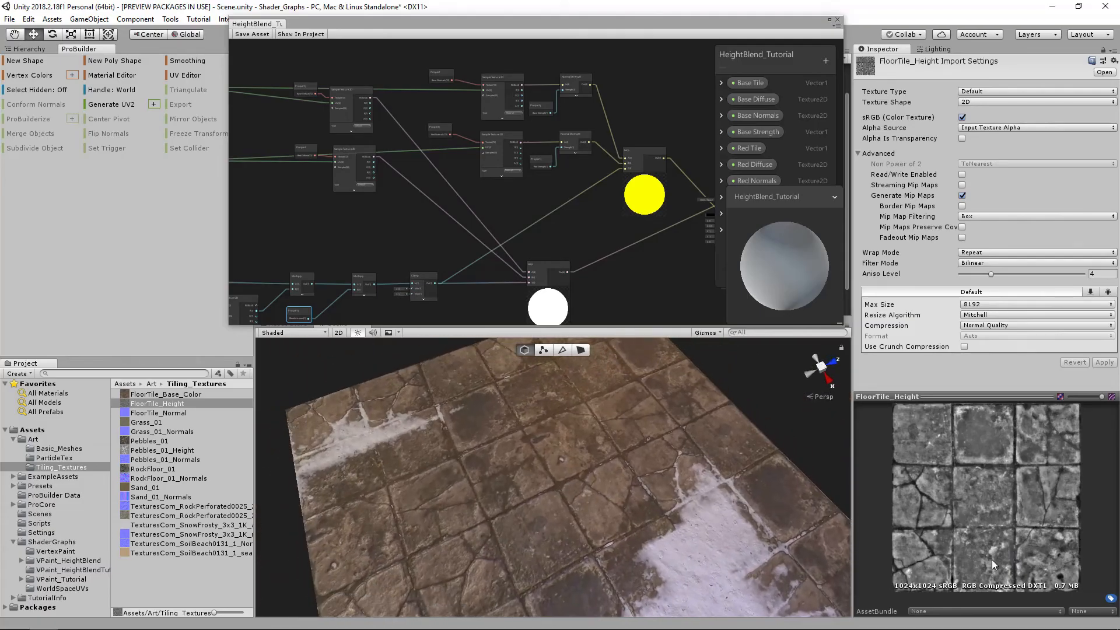
alt+drag(699, 526, 576, 374)
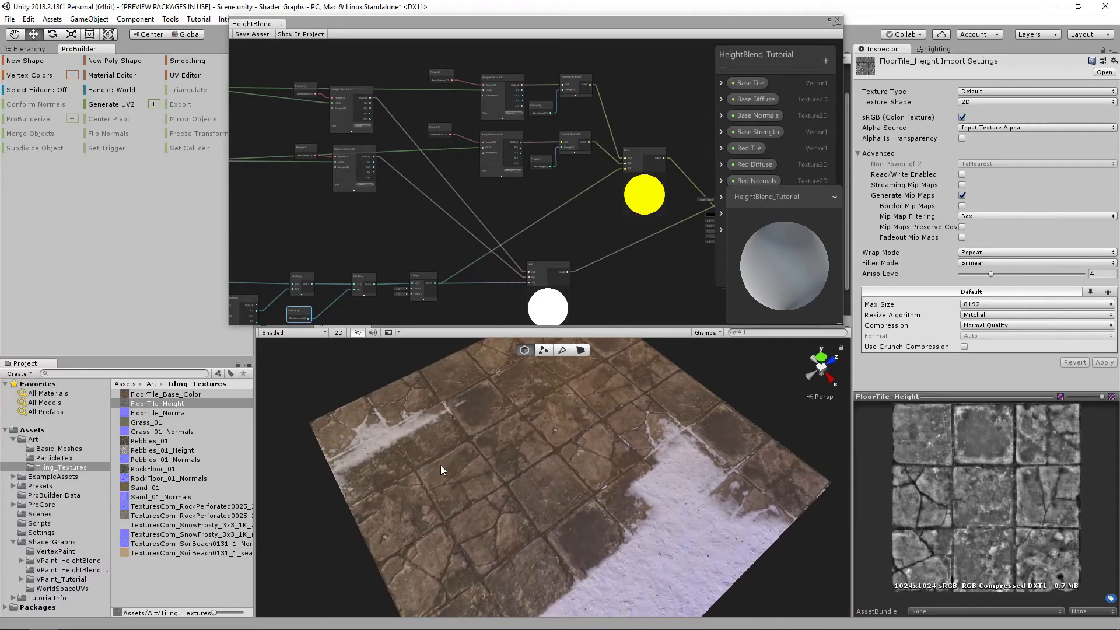
drag(957, 396, 964, 368)
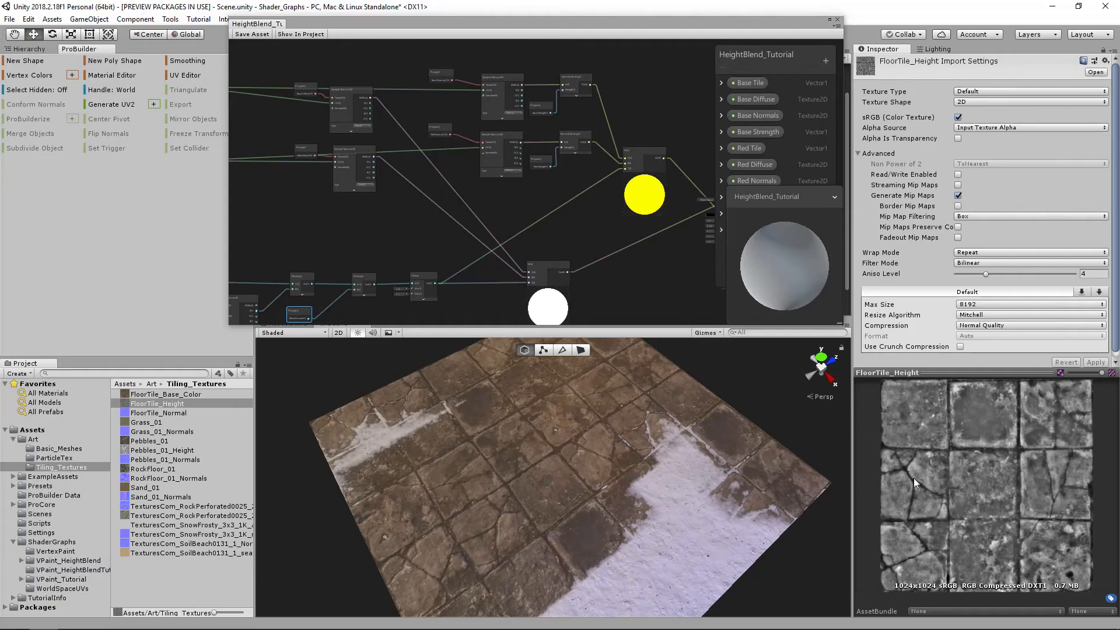
- Examine the blend edges on the plane from close and far against the cracks and tiles of the FloorTile_Height map
alt+drag(565, 512, 509, 534)
alt+right_drag(508, 534, 671, 499)
alt+right_drag(725, 466, 606, 510)
alt+drag(605, 510, 549, 488)
alt+right_drag(550, 487, 638, 484)
alt+drag(638, 484, 571, 421)
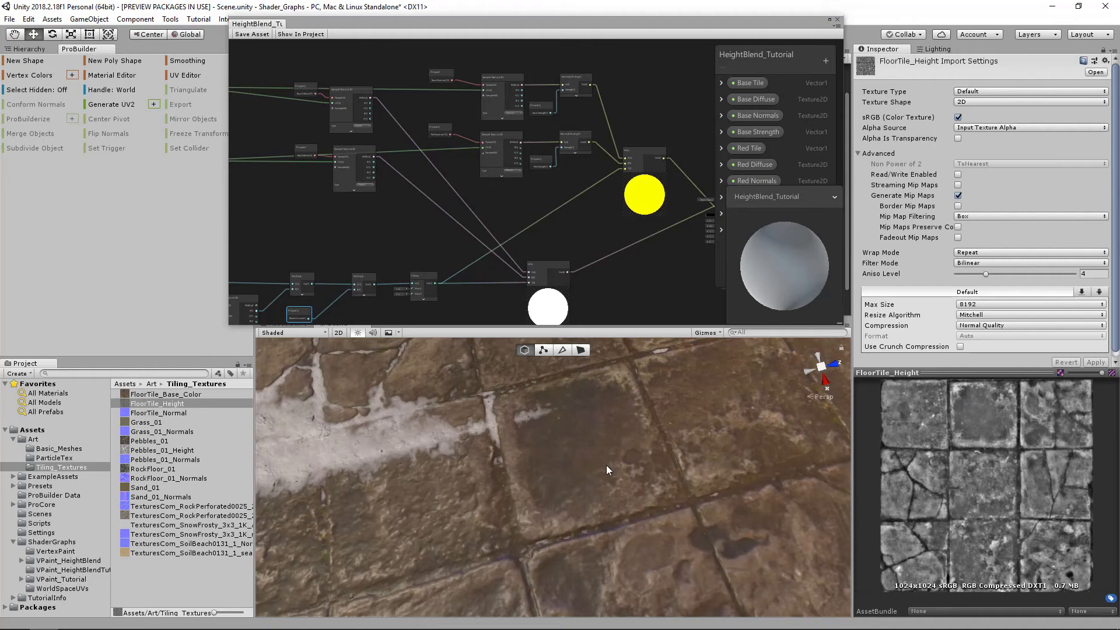
alt+drag(607, 465, 596, 443)
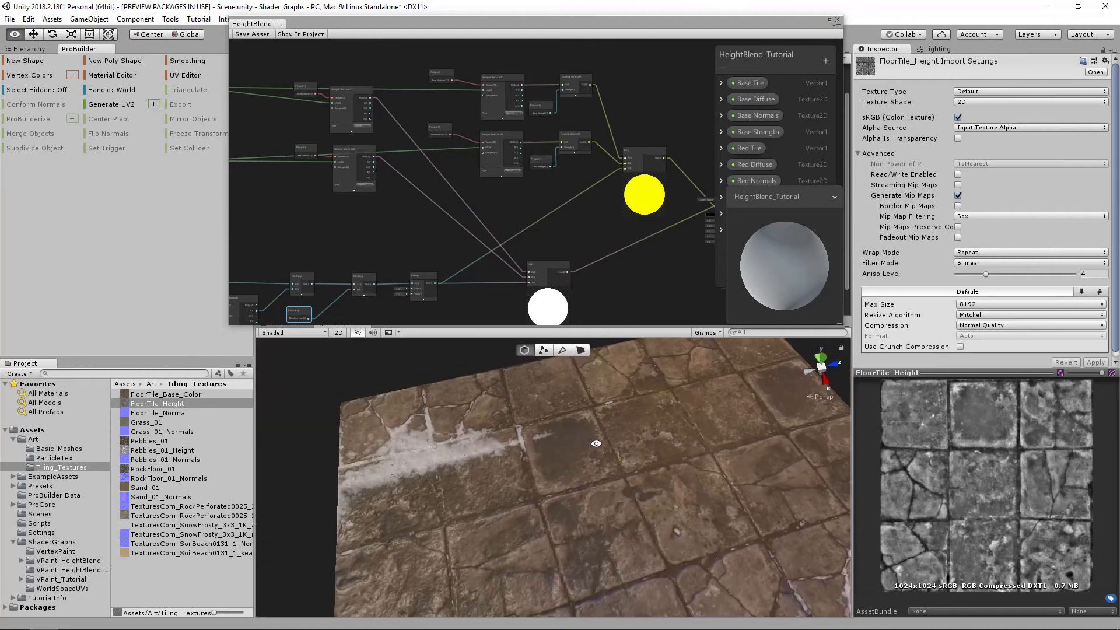
alt+drag(555, 454, 590, 477)
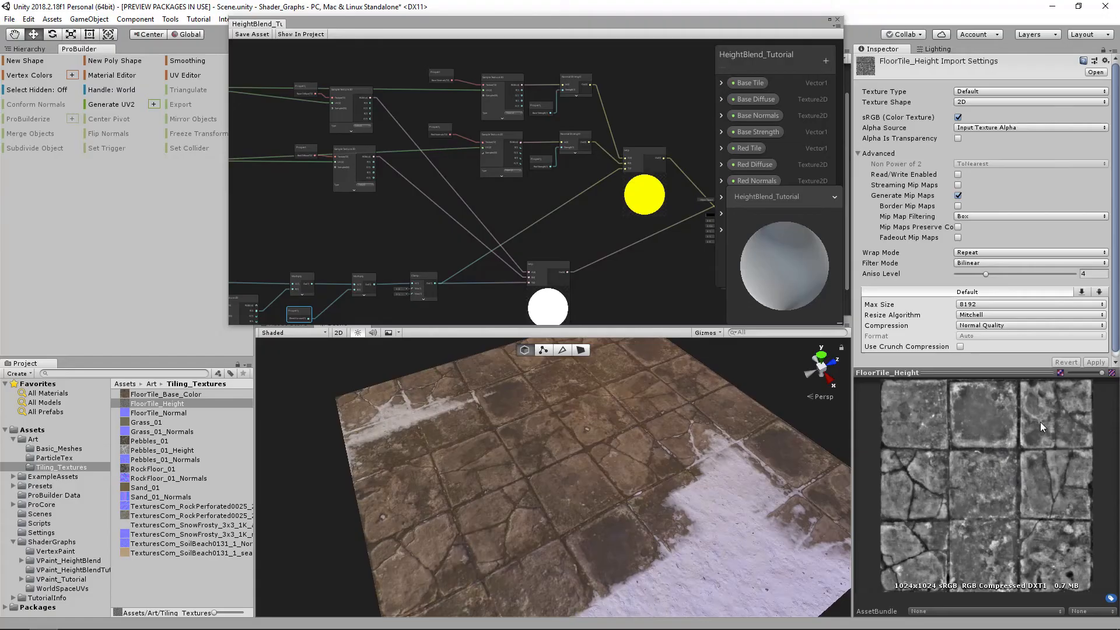
drag(959, 371, 959, 375)
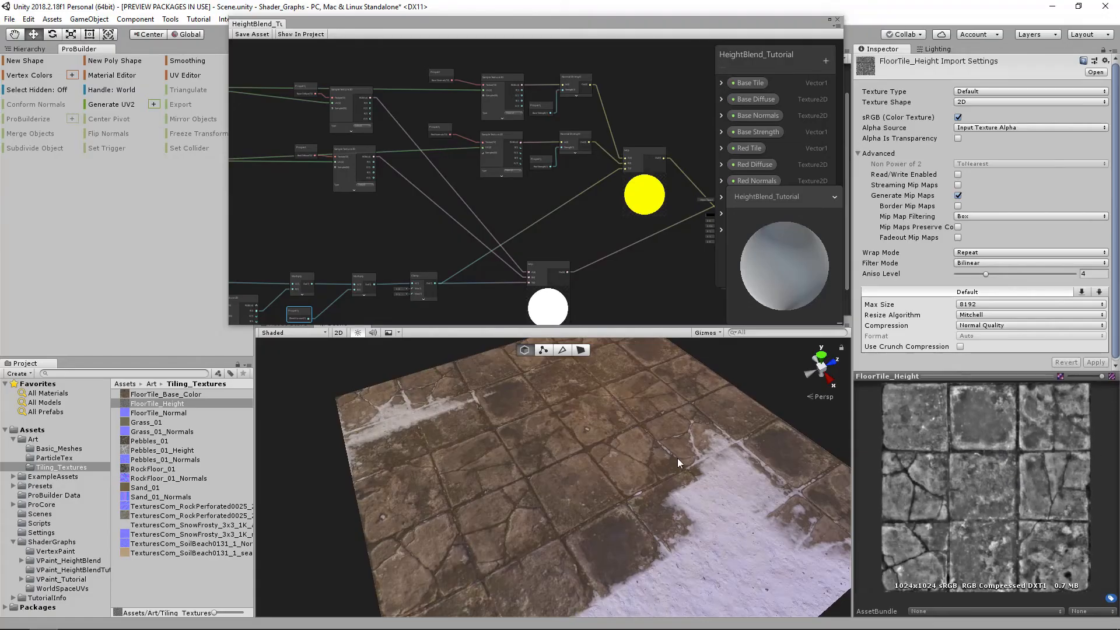
scroll(679, 463, down, 5)
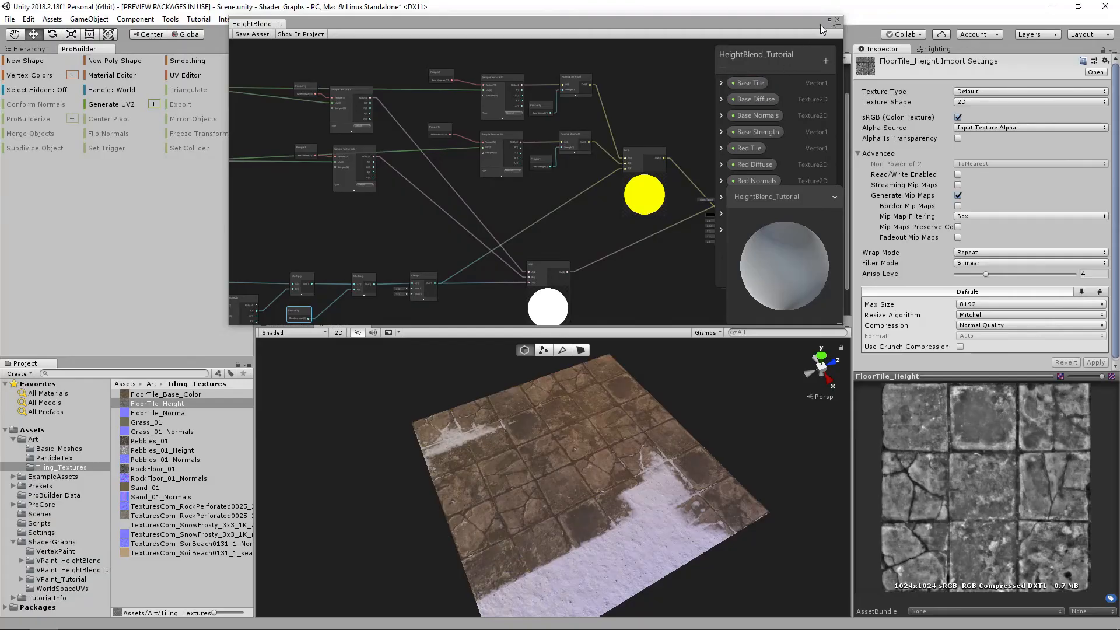
- Maximize the shader graph window and bring the complete node network into view
click(830, 20)
middle_drag(538, 203, 916, 257)
middle_drag(494, 307, 531, 336)
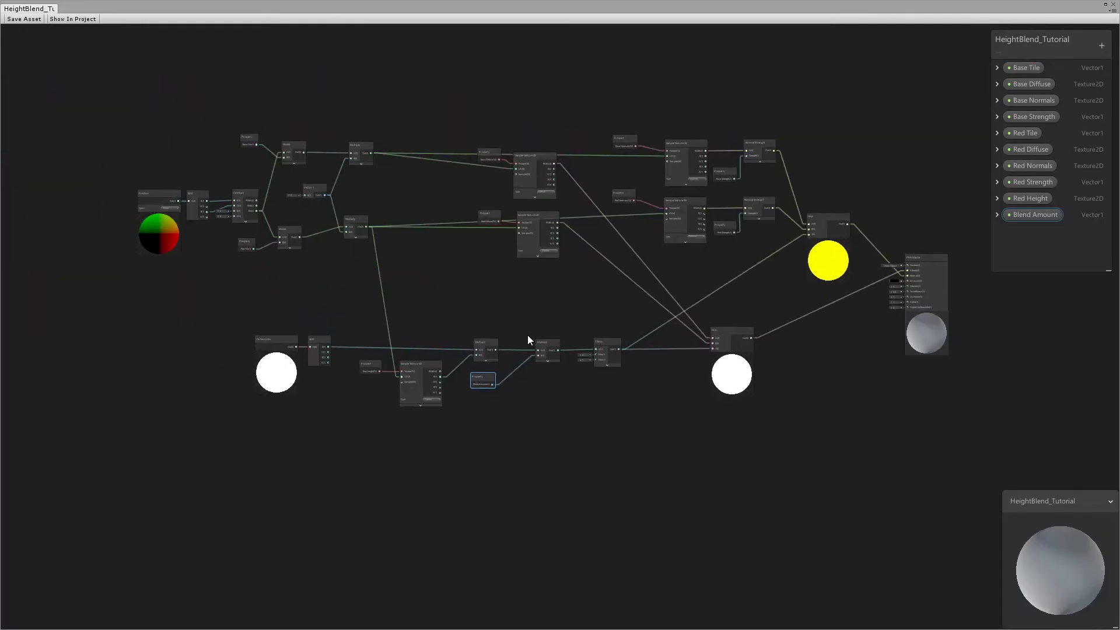
scroll(636, 269, up, 2)
scroll(515, 278, down, 1)
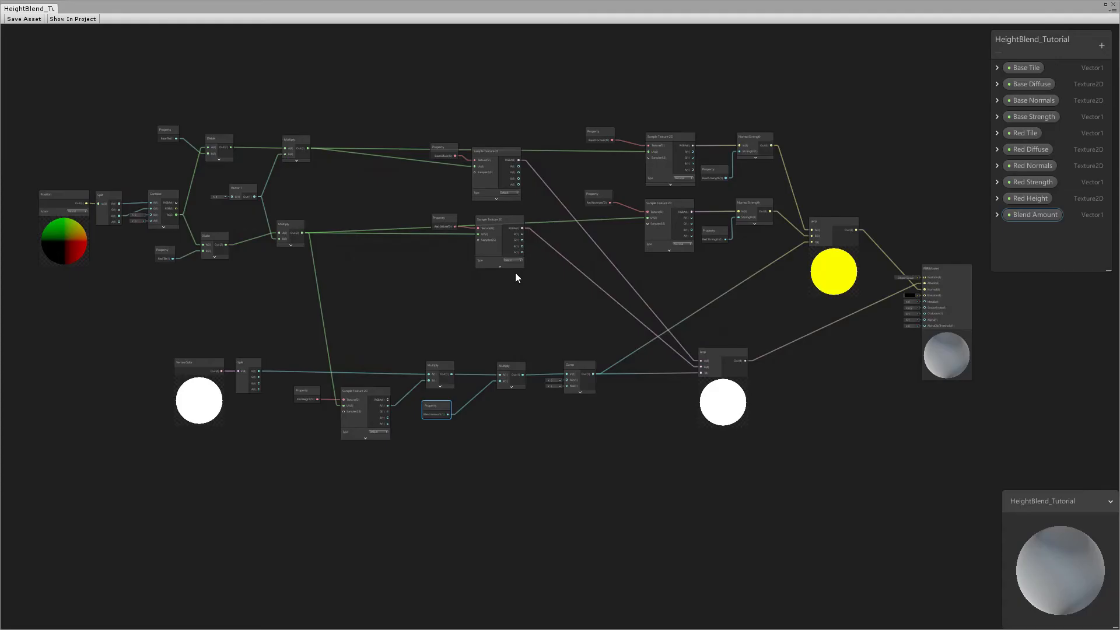
middle_drag(516, 278, 598, 304)
- Select the tiling nodes from Position to the Multiply nodes, and single out the Base Tile and Red Tile properties
drag(95, 120, 416, 315)
mouse_move(350, 168)
mouse_down()
mouse_move(377, 168)
mouse_move(345, 174)
mouse_up()
scroll(352, 168, up, 1)
scroll(352, 168, up, 1)
click(176, 150)
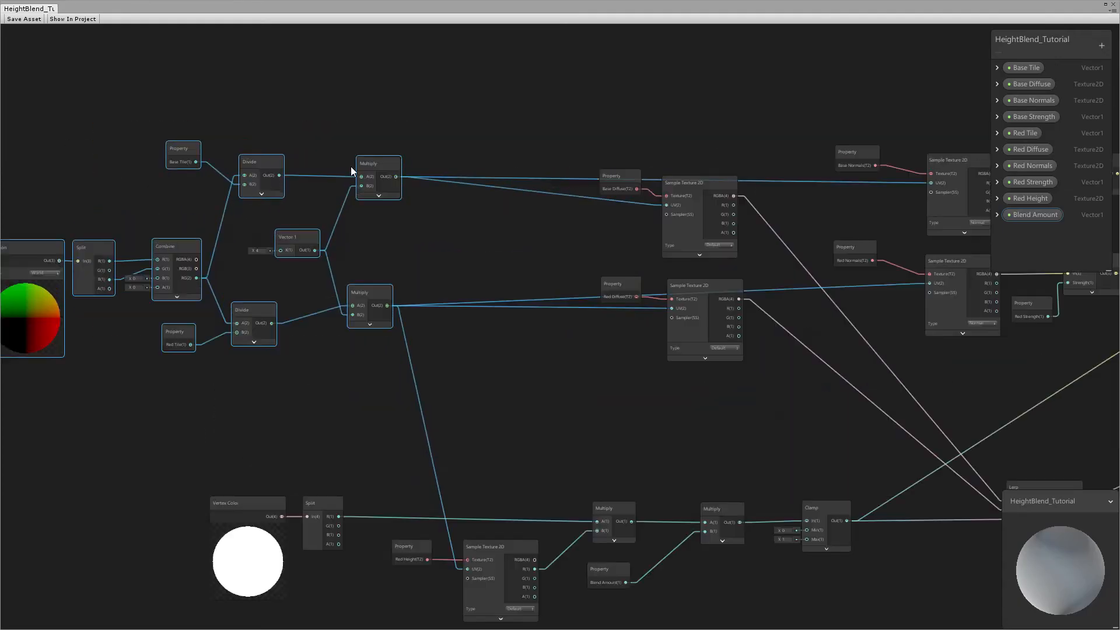
click(177, 331)
- Move the Base Diffuse property and its texture sample slightly upward, and select the Red Diffuse sampling nodes
middle_drag(595, 284, 471, 282)
drag(430, 130, 579, 233)
drag(572, 184, 569, 171)
drag(471, 268, 576, 287)
- Select the Base and Red Normals sampling nodes with their Normal Strength nodes, and single out the normals Lerp
middle_drag(595, 311, 353, 296)
drag(471, 100, 744, 330)
drag(721, 248, 715, 249)
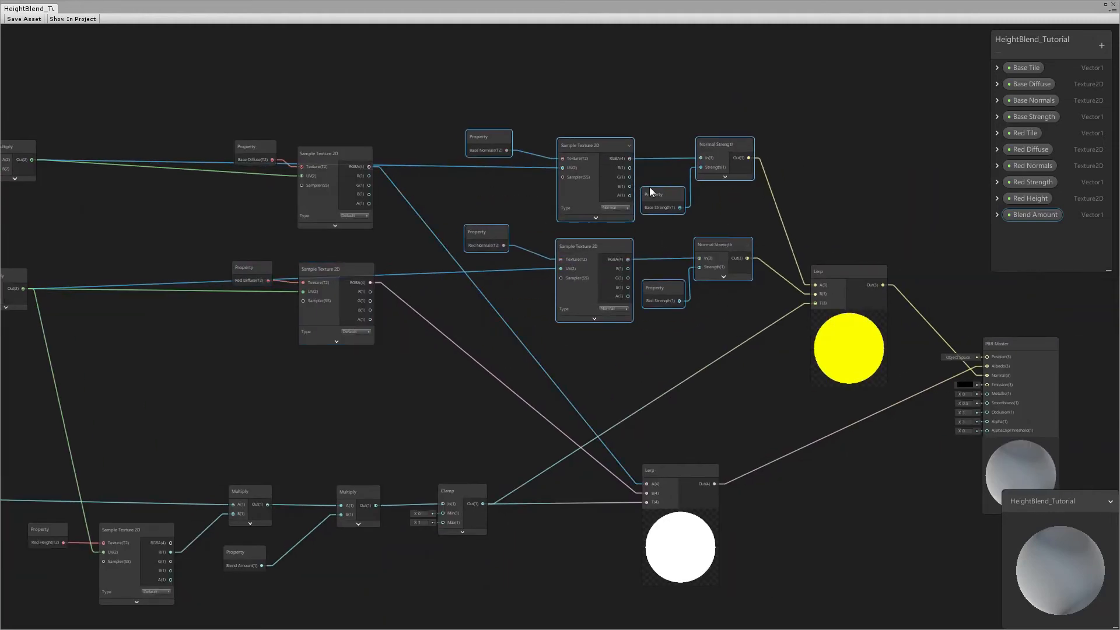
middle_drag(780, 285, 689, 246)
drag(762, 234, 756, 233)
- Select the blending chain from Vertex Color through Clamp to the diffuse Lerp, and clear the selection after review
middle_drag(567, 437, 771, 343)
scroll(584, 373, down, 3)
drag(43, 323, 721, 467)
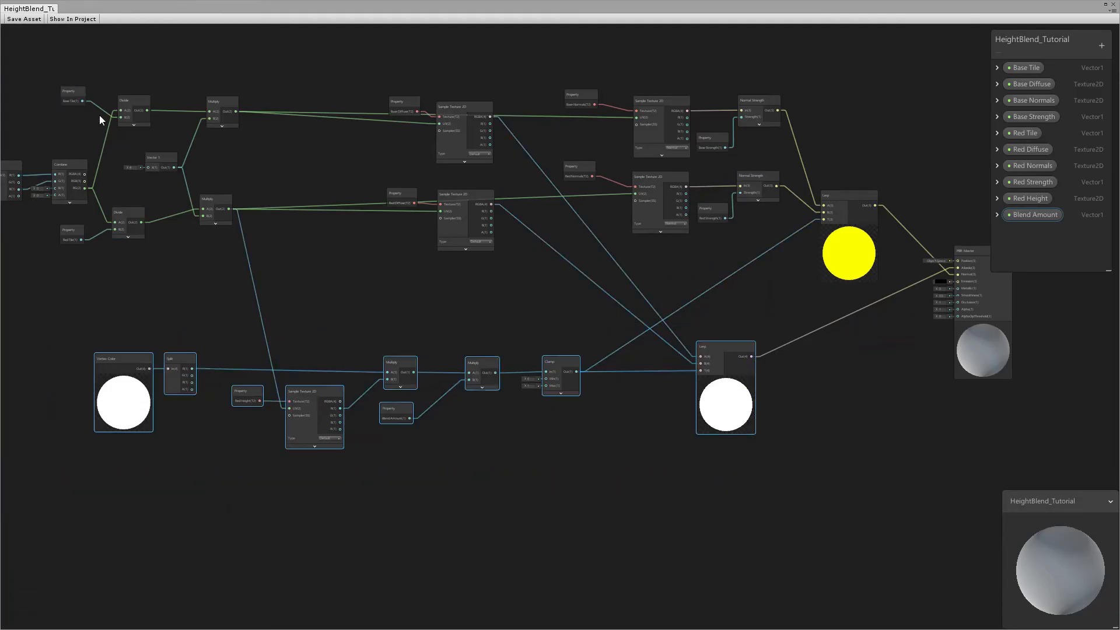
middle_drag(145, 181, 244, 184)
click(303, 290)
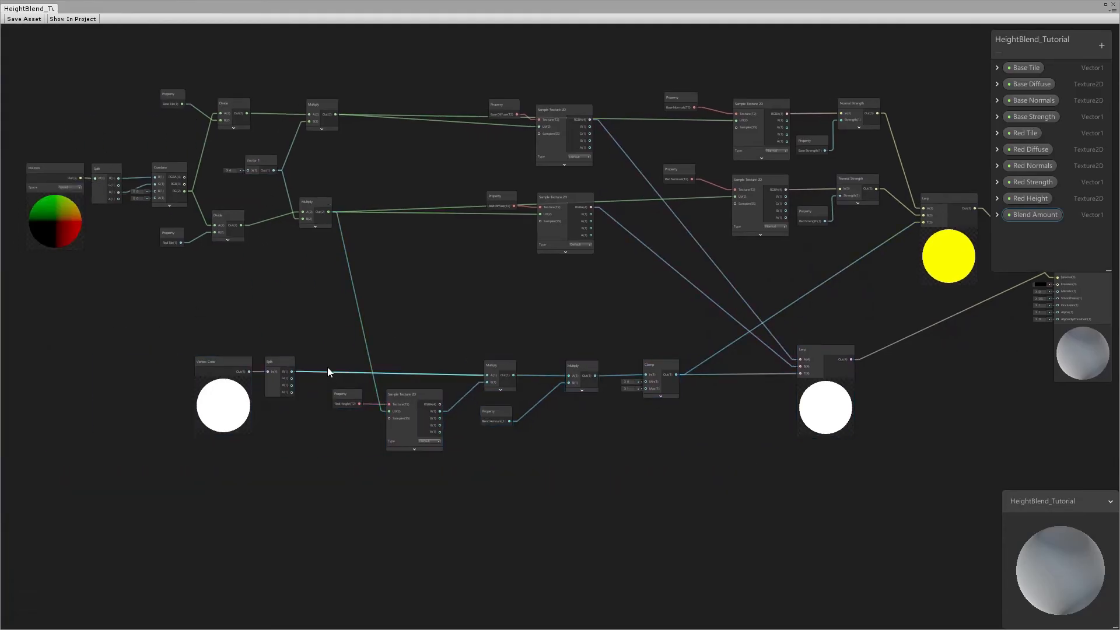
- Select the height-blend nodes from Red Height to Clamp, and inspect the Blend Amount property within the chain
drag(321, 469, 324, 467)
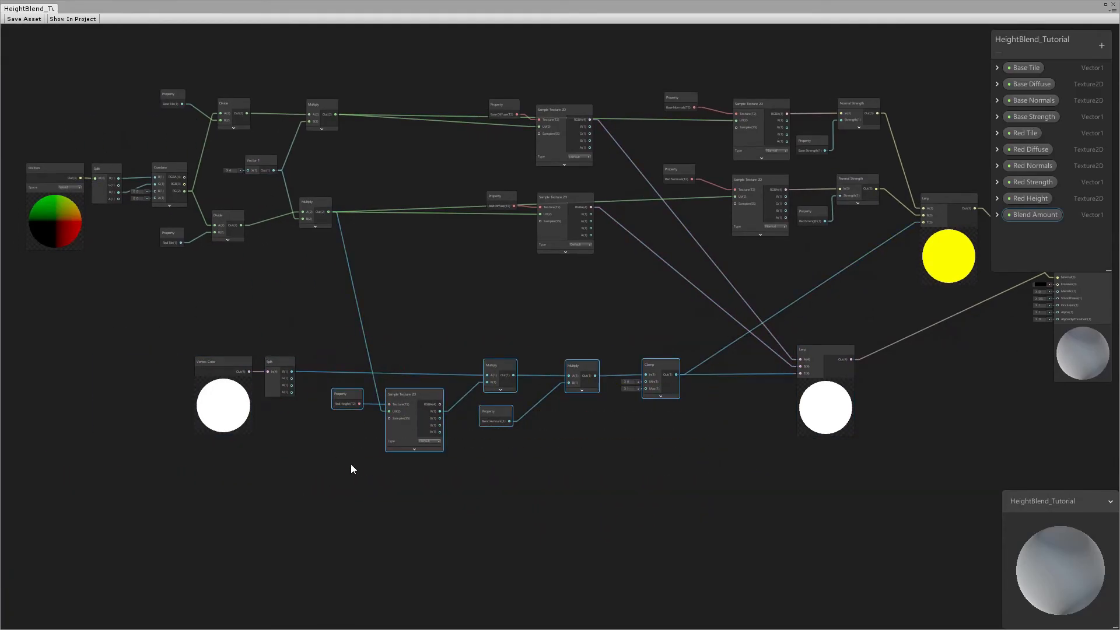
click(493, 415)
scroll(522, 415, up, 3)
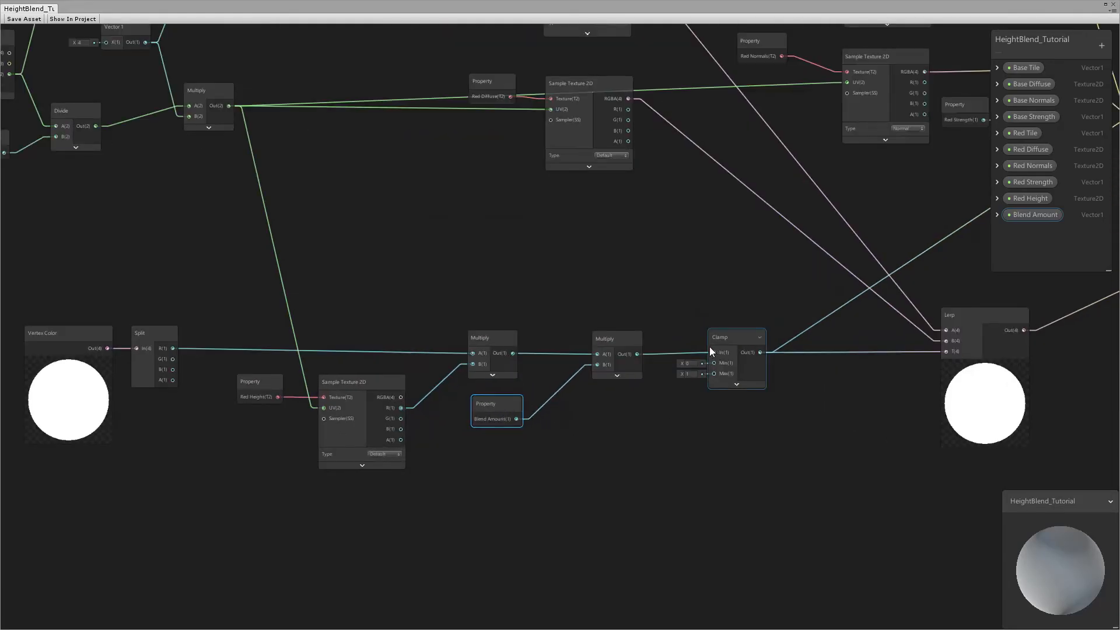
scroll(701, 352, down, 4)
middle_drag(652, 364, 566, 371)
scroll(619, 384, down, 1)
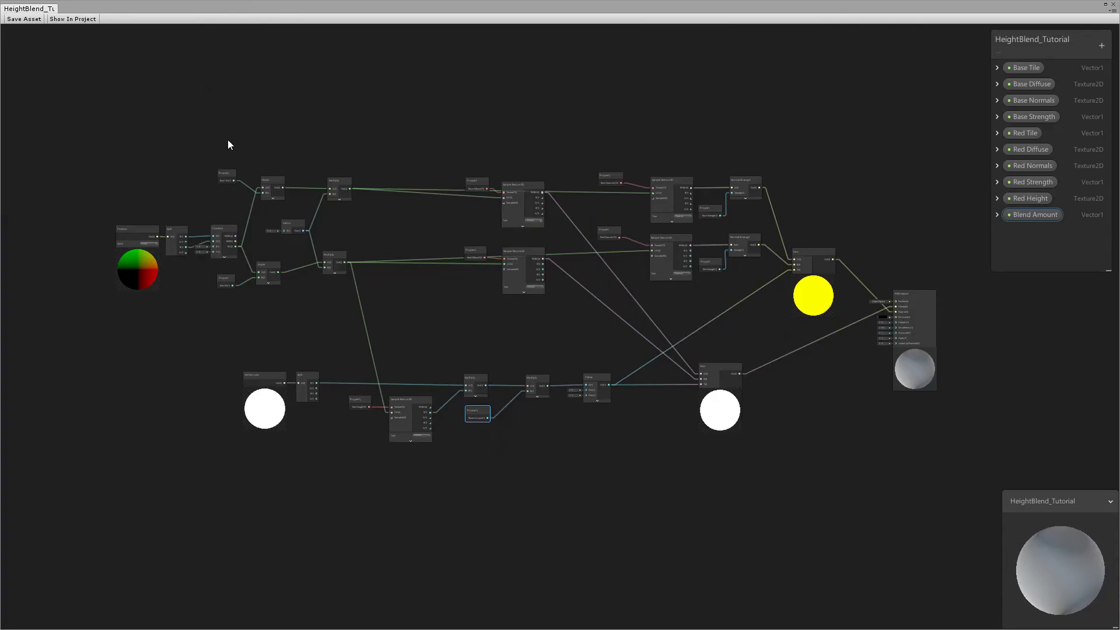
- Select all the tiling nodes from Position to the Multiply nodes and move the group further from the texture samples
drag(93, 130, 364, 315)
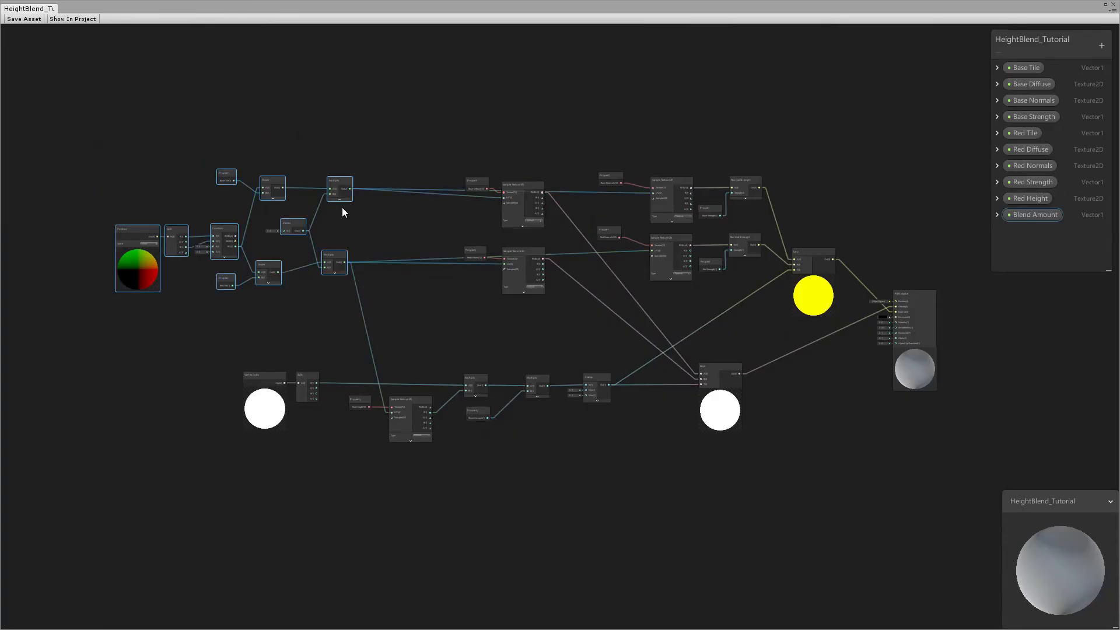
drag(338, 191, 275, 192)
drag(105, 235, 105, 234)
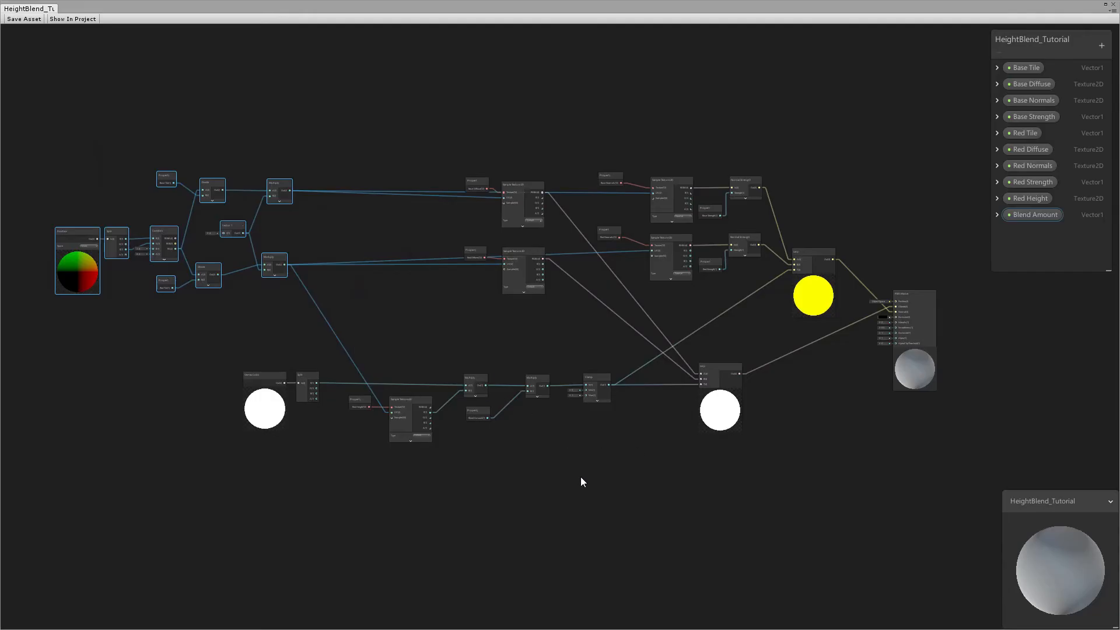
- Duplicate the Red Tile property with its Divide and Multiply nodes, and place the copies below the originals
middle_drag(292, 300, 429, 315)
scroll(429, 315, up, 2)
click(415, 332)
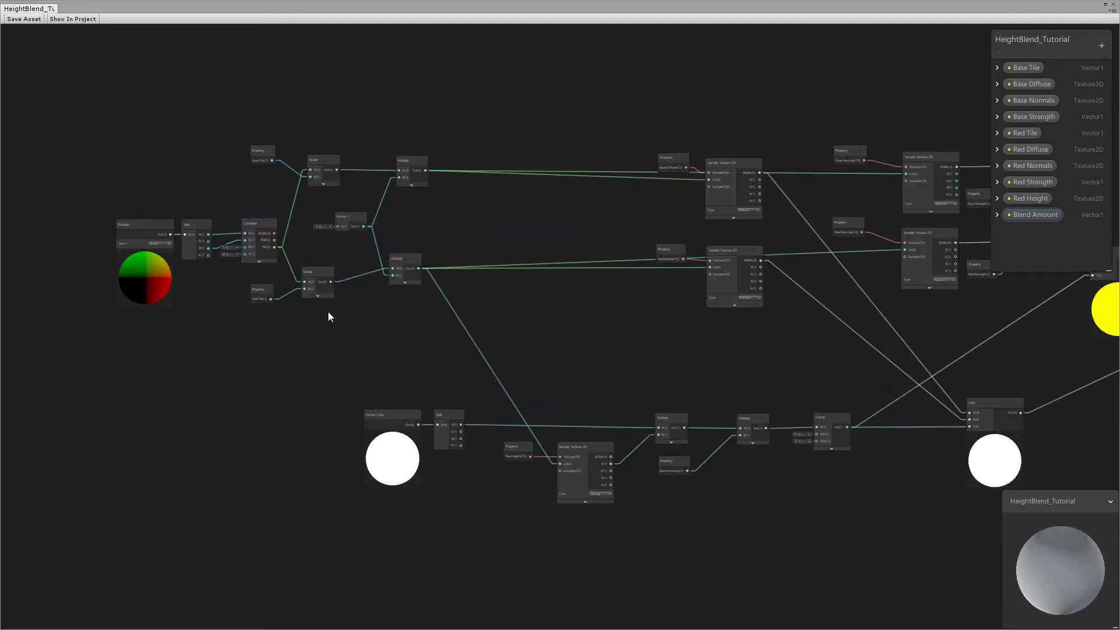
scroll(426, 338, up, 3)
drag(484, 348, 196, 266)
key(ctrl+d)
drag(411, 248, 399, 314)
click(285, 380)
click(205, 351)
- Connect Combine's RG output to the duplicated Divide, and the Vector 1 output to the duplicated Multiply
scroll(194, 397, up, 3)
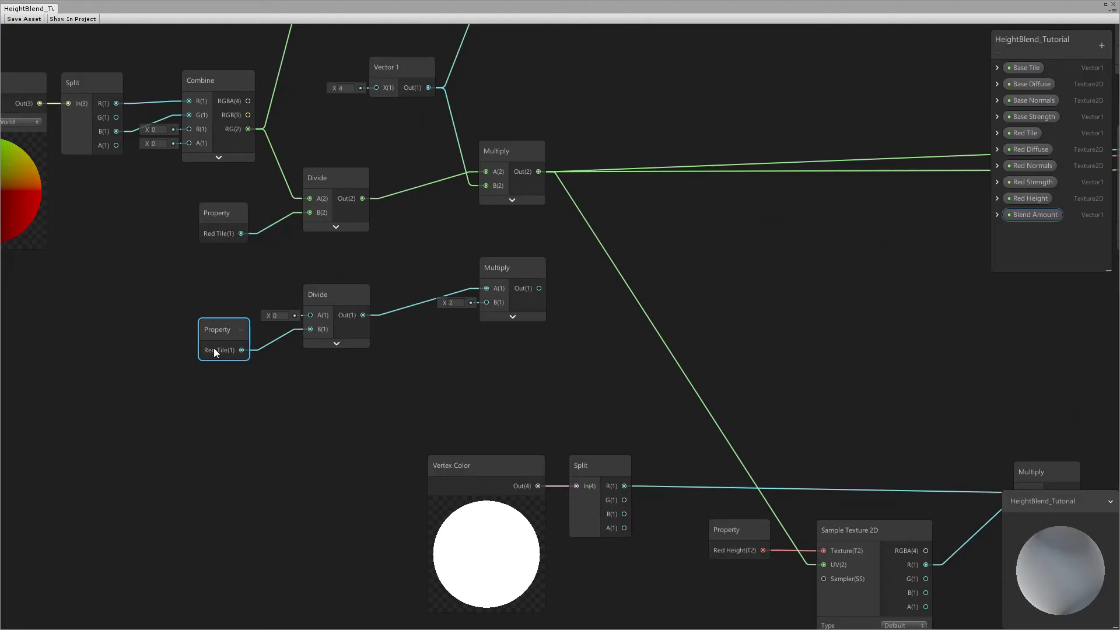
drag(230, 334, 221, 337)
middle_drag(349, 312, 285, 373)
drag(187, 189, 249, 373)
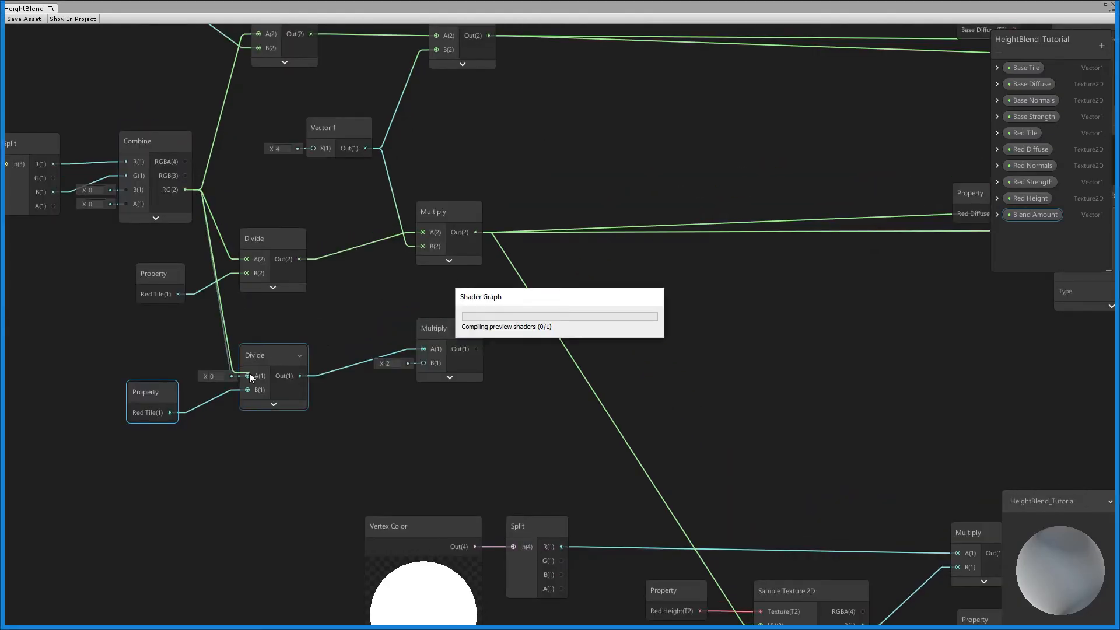
middle_drag(391, 297, 348, 306)
drag(322, 156, 677, 353)
- Delete the duplicated Red Tile property and the duplicated Divide and Multiply nodes
drag(527, 471, 149, 378)
click(115, 407)
key(Delete)
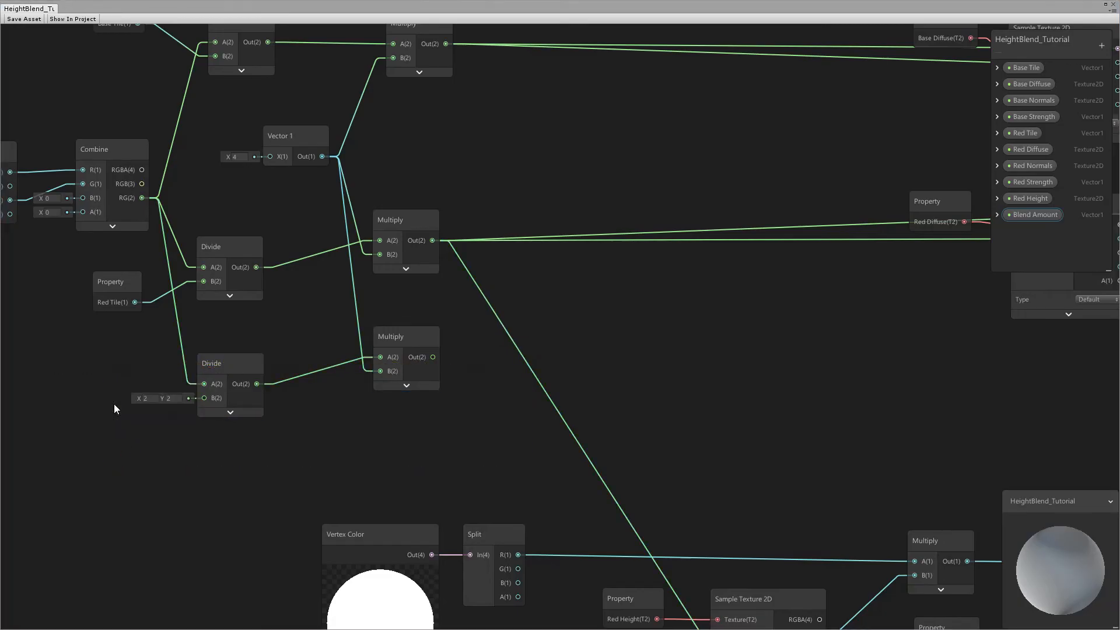
drag(510, 344, 590, 357)
scroll(557, 360, down, 3)
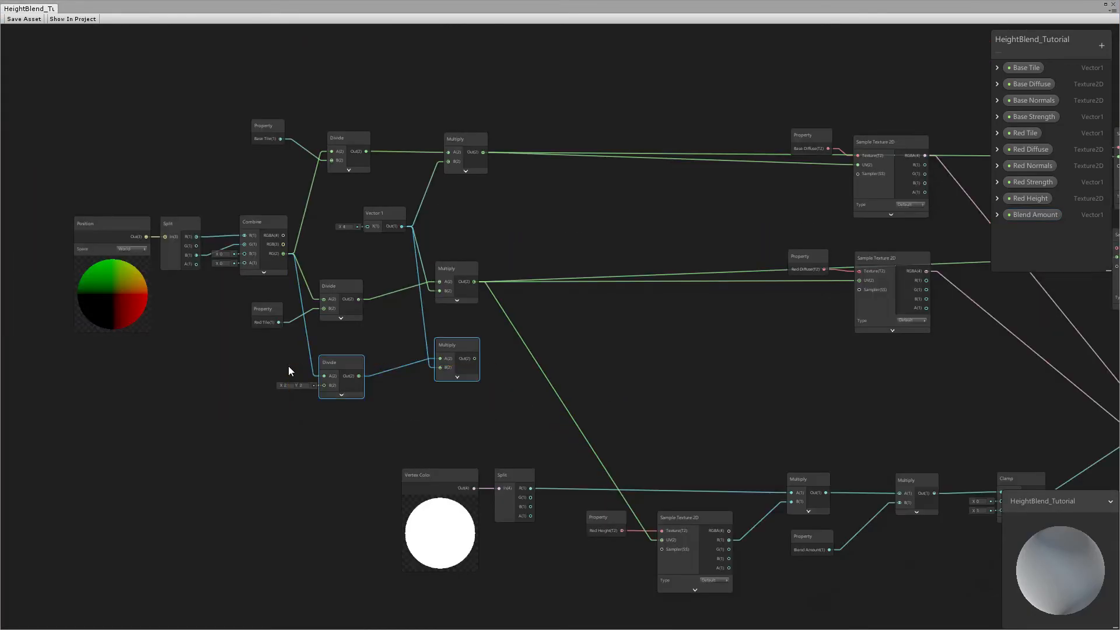
middle_drag(488, 403, 231, 313)
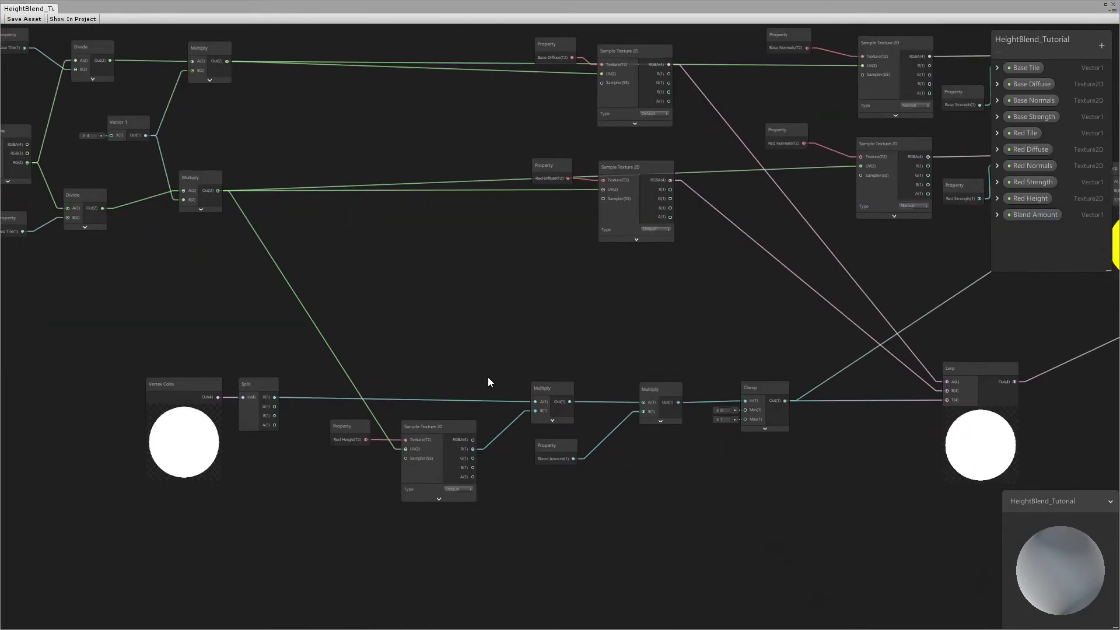
- Duplicate the height-blend nodes from Red Height to Clamp and place the copies below the original chain
middle_drag(518, 380, 387, 374)
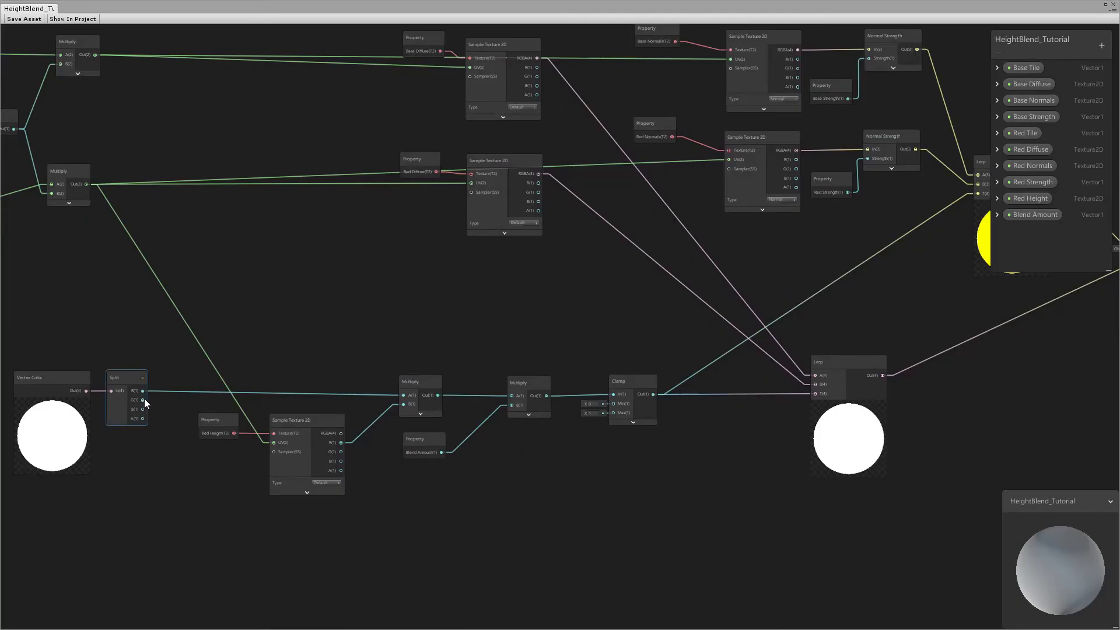
middle_drag(209, 343, 195, 346)
mouse_move(261, 444)
mouse_down()
mouse_move(640, 537)
mouse_move(263, 357)
mouse_move(257, 379)
mouse_move(282, 313)
mouse_move(233, 340)
mouse_move(247, 450)
mouse_move(260, 445)
mouse_up()
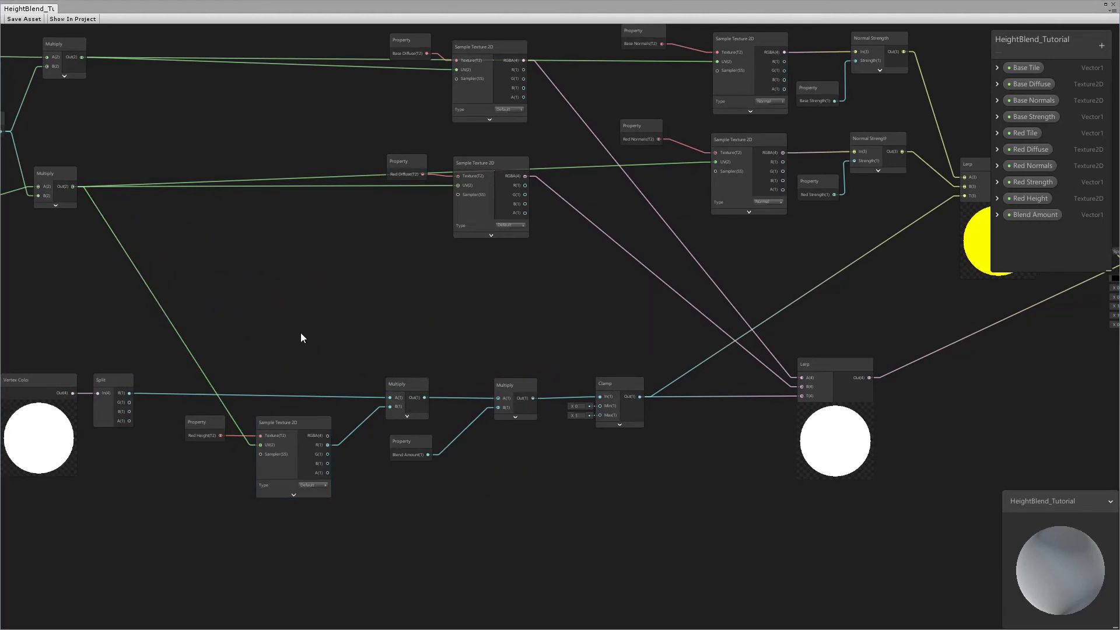
drag(130, 402, 264, 569)
click(694, 563)
drag(209, 333, 207, 330)
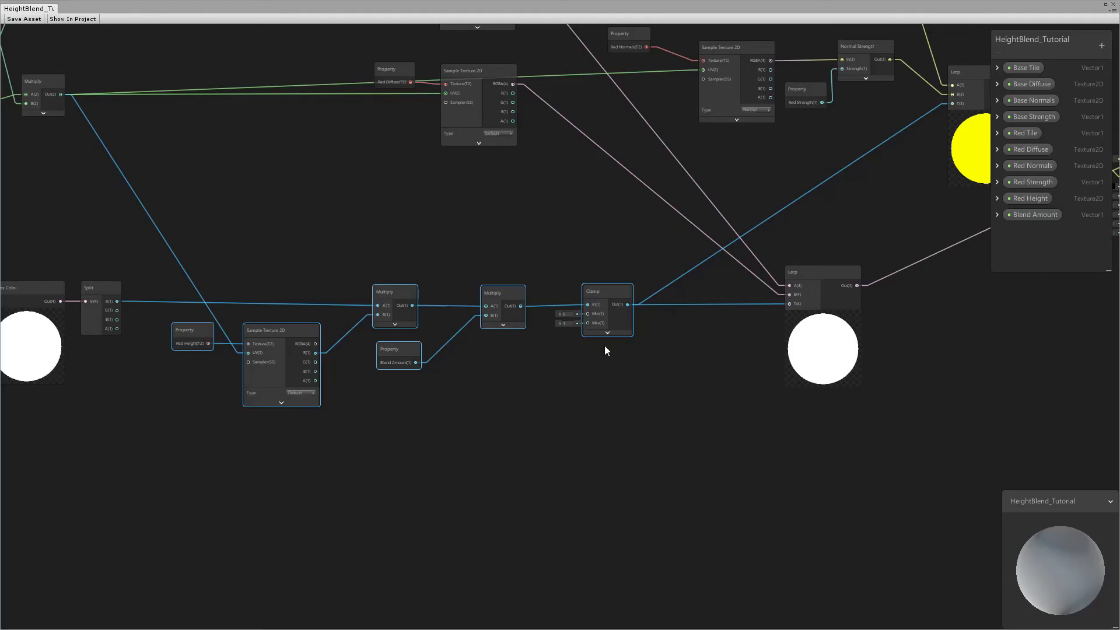
key(ctrl+d)
drag(514, 303, 507, 474)
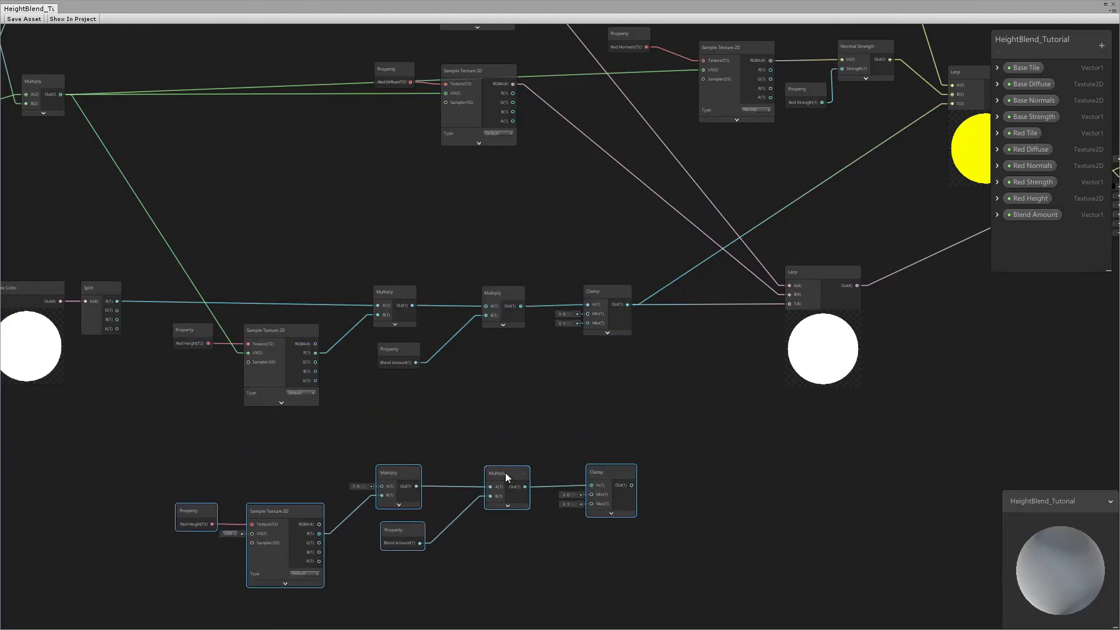
- Delete the duplicated Red Height property, and pull a trial connection from the vertex color Split's G output toward the copied chain
middle_drag(507, 474, 521, 399)
click(200, 441)
key(Delete)
scroll(215, 454, up, 3)
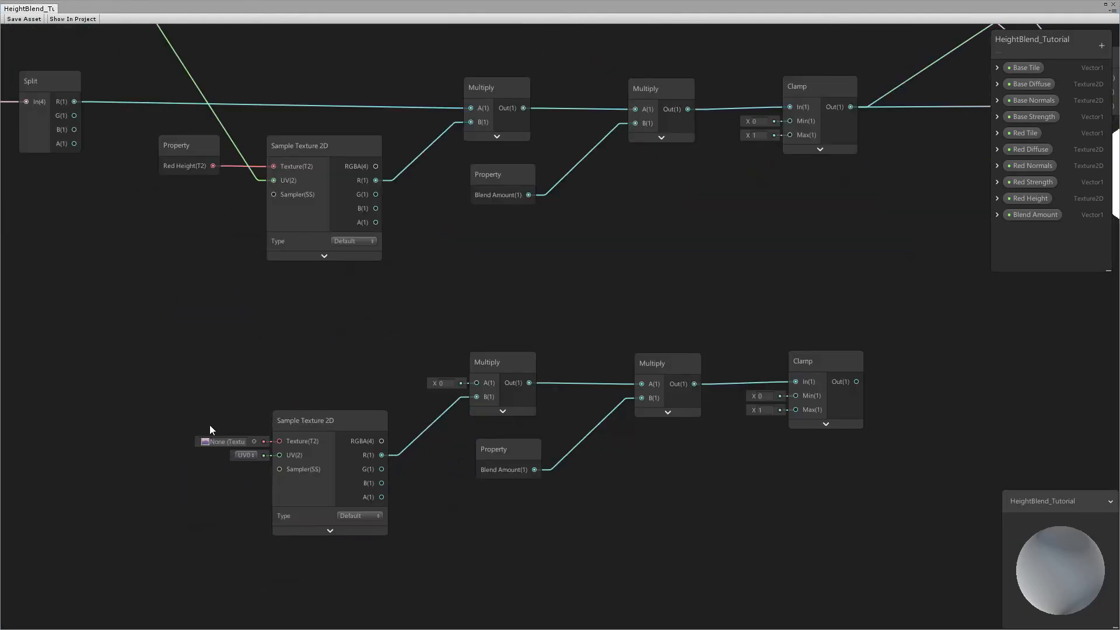
middle_drag(325, 342, 253, 367)
scroll(254, 367, down, 2)
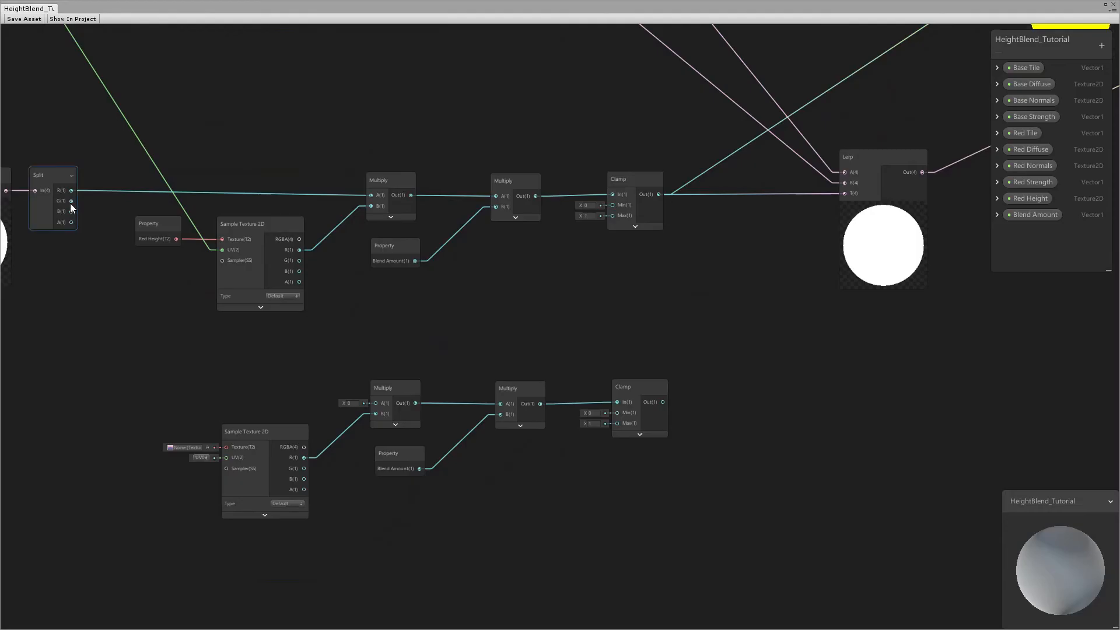
drag(72, 201, 233, 394)
click(344, 373)
- Delete the remaining duplicated height-blend nodes, from Sample Texture 2D to Clamp
middle_drag(506, 343, 376, 380)
scroll(377, 380, down, 2)
drag(565, 537, 114, 401)
key(Delete)
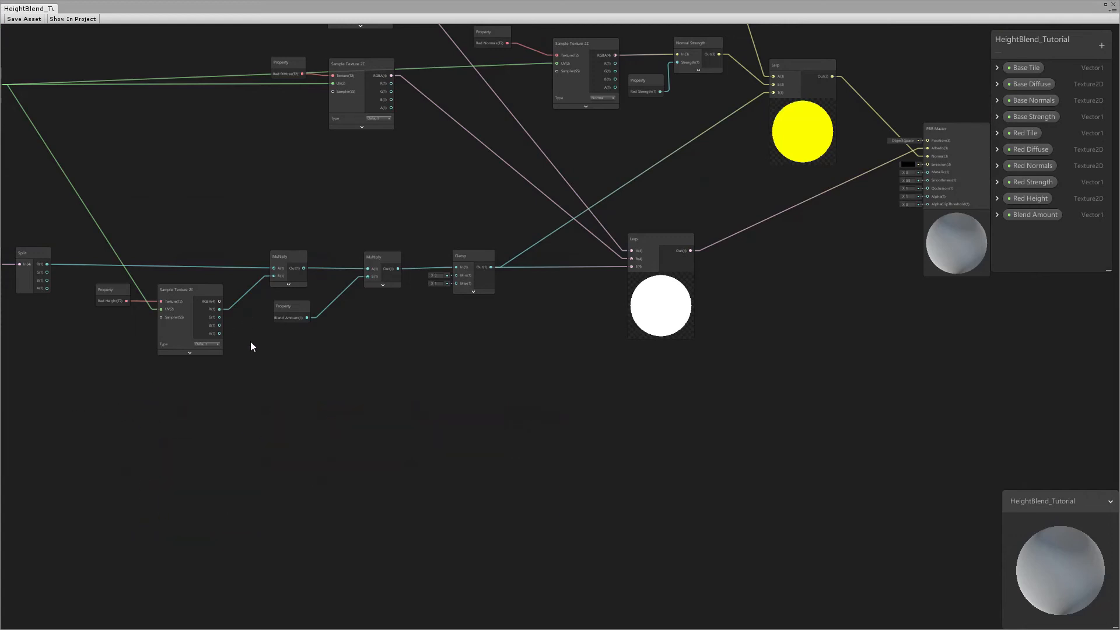
- Adjust the positions of the normals Lerp and the diffuse Lerp slightly, and review the whole graph
middle_drag(205, 271, 278, 348)
middle_drag(182, 292, 292, 339)
mouse_move(513, 337)
middle_down()
mouse_move(386, 350)
mouse_move(162, 321)
middle_up()
drag(626, 180, 642, 174)
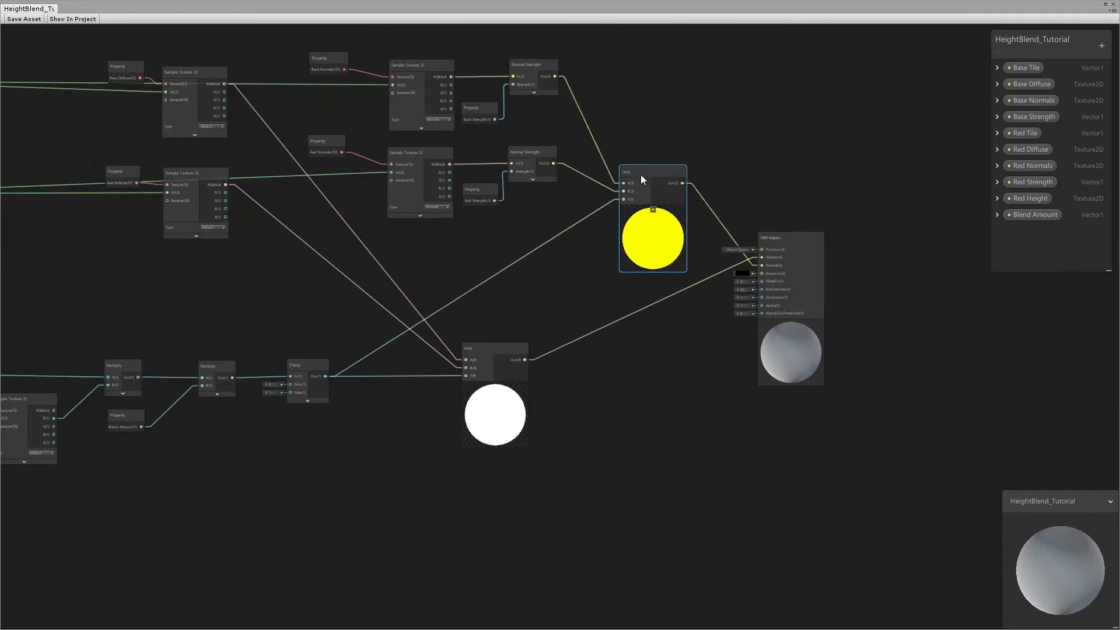
drag(492, 351, 490, 343)
scroll(370, 283, down, 2)
middle_drag(369, 283, 582, 331)
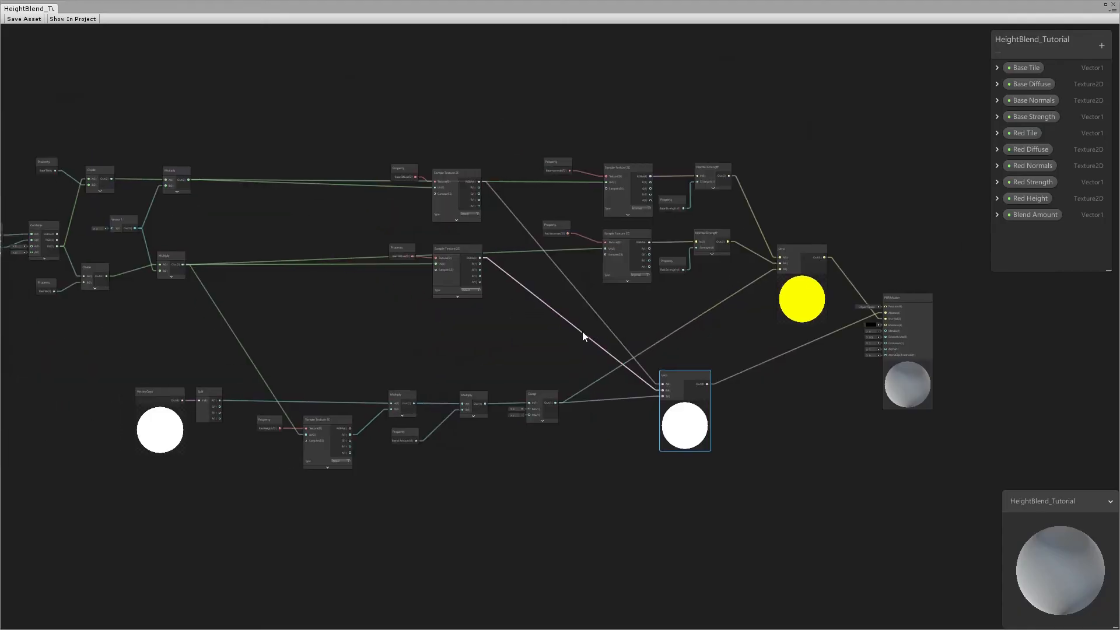
middle_drag(487, 339, 587, 345)
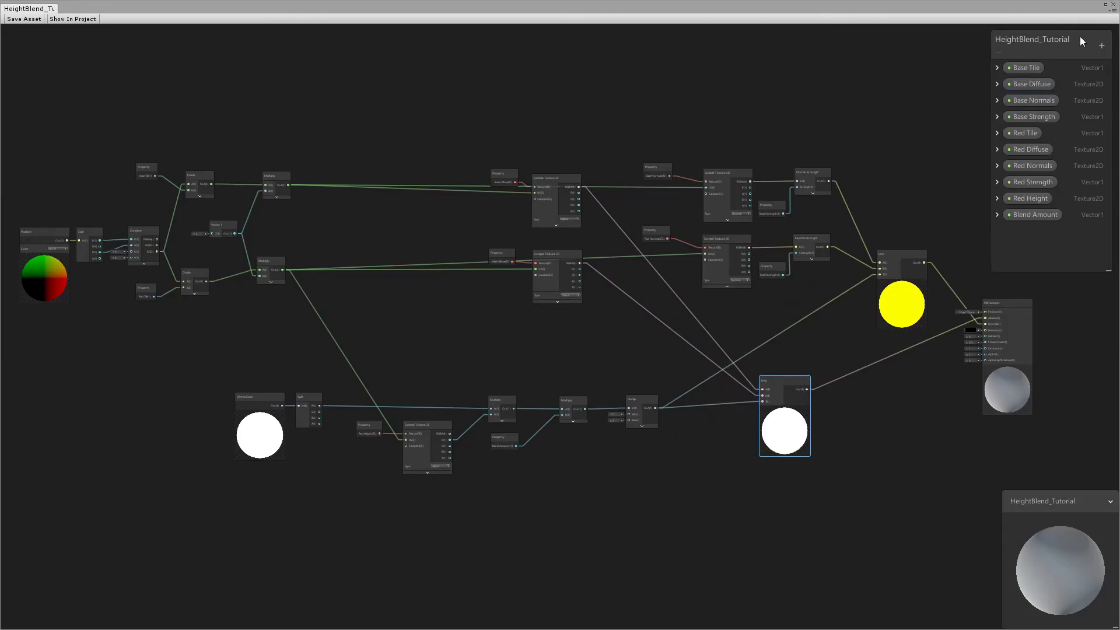
- Restore the graph window to its floating size over the scene, and make it slightly taller
middle_drag(569, 350, 456, 348)
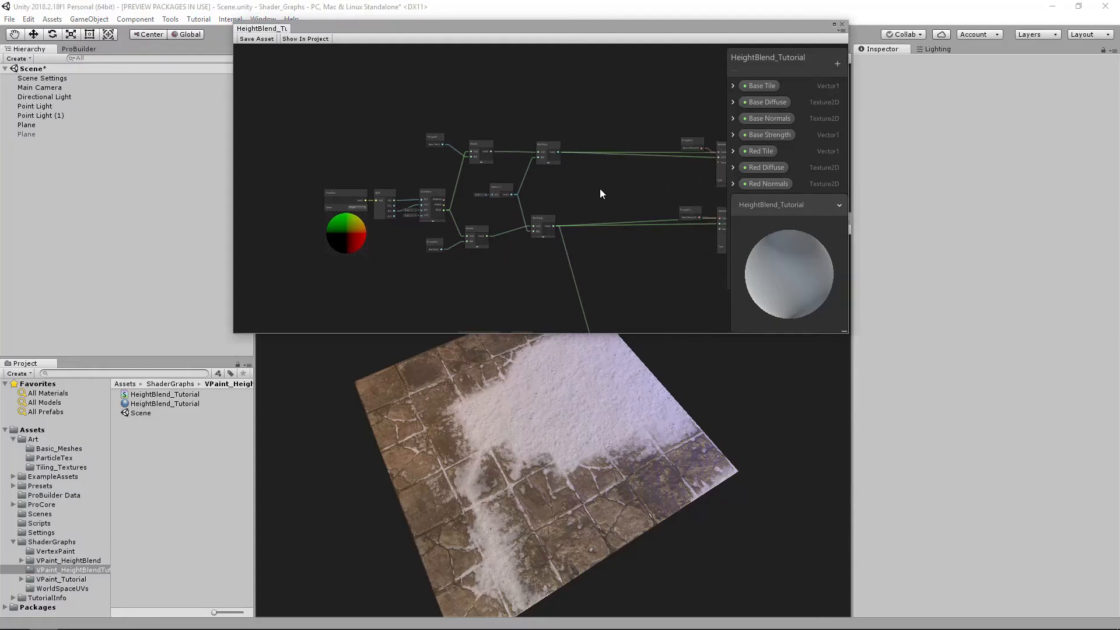
middle_drag(601, 190, 597, 184)
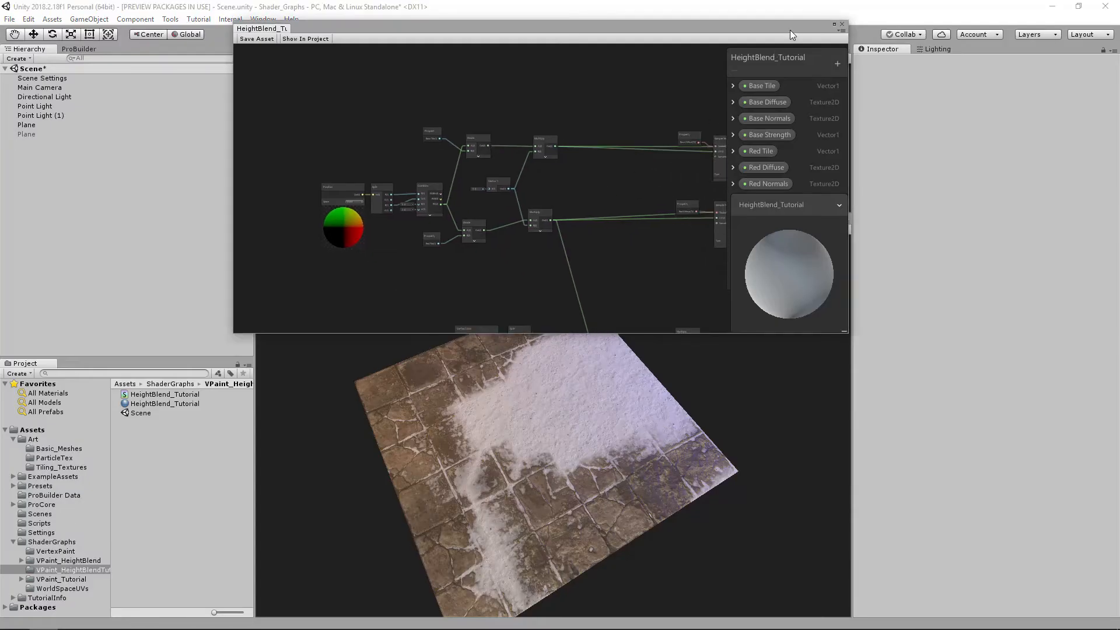
middle_drag(552, 249, 530, 203)
scroll(530, 203, up, 3)
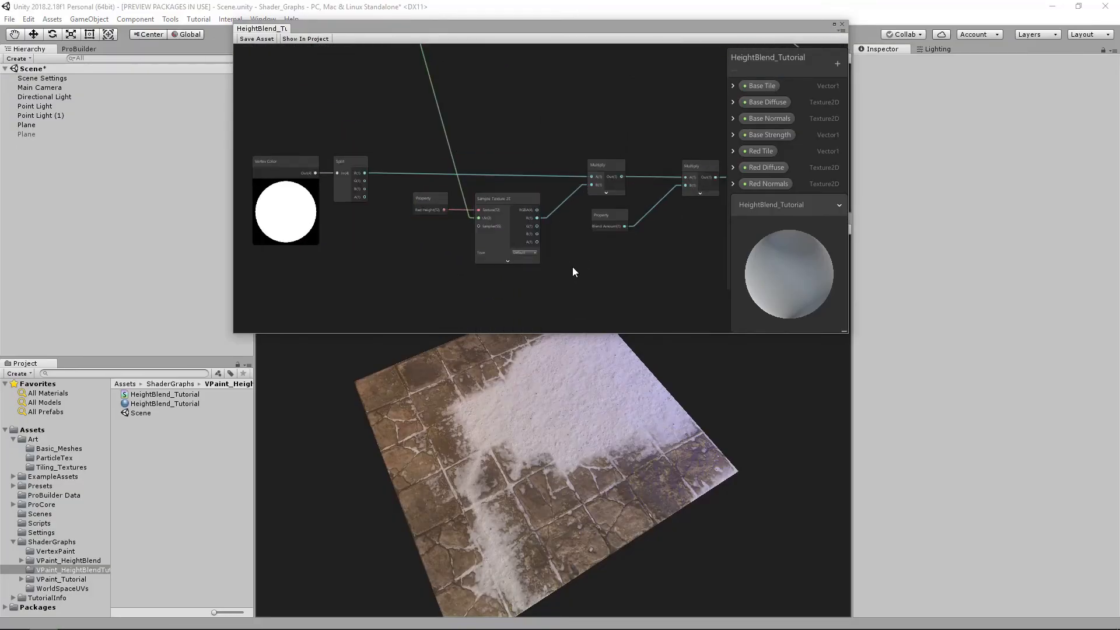
click(834, 26)
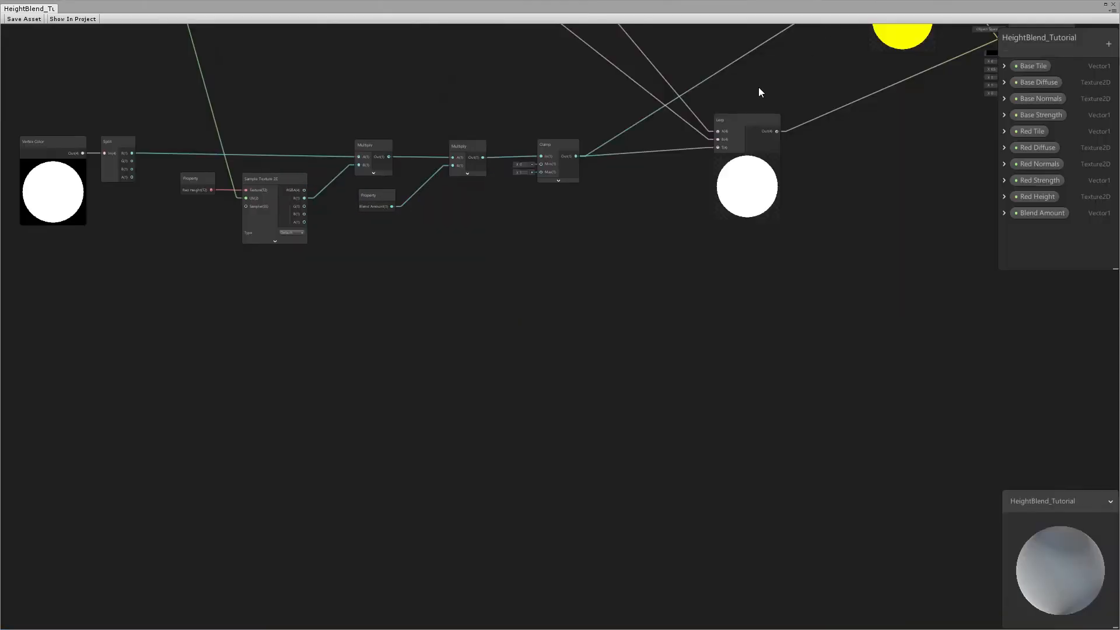
scroll(551, 335, up, 5)
scroll(394, 276, down, 3)
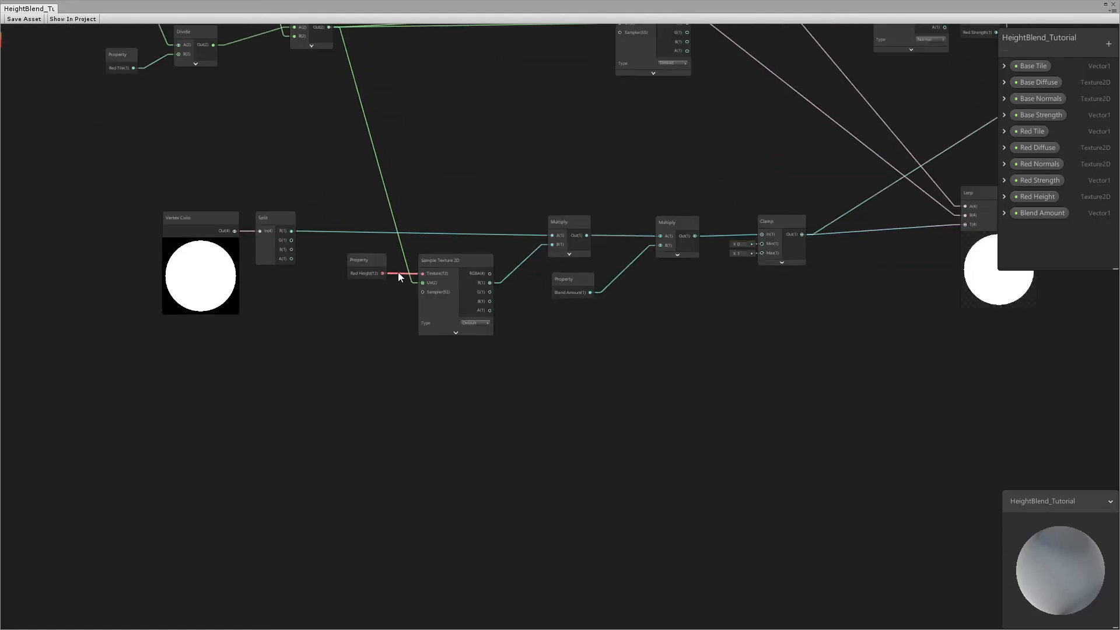
click(1106, 5)
drag(615, 336, 617, 397)
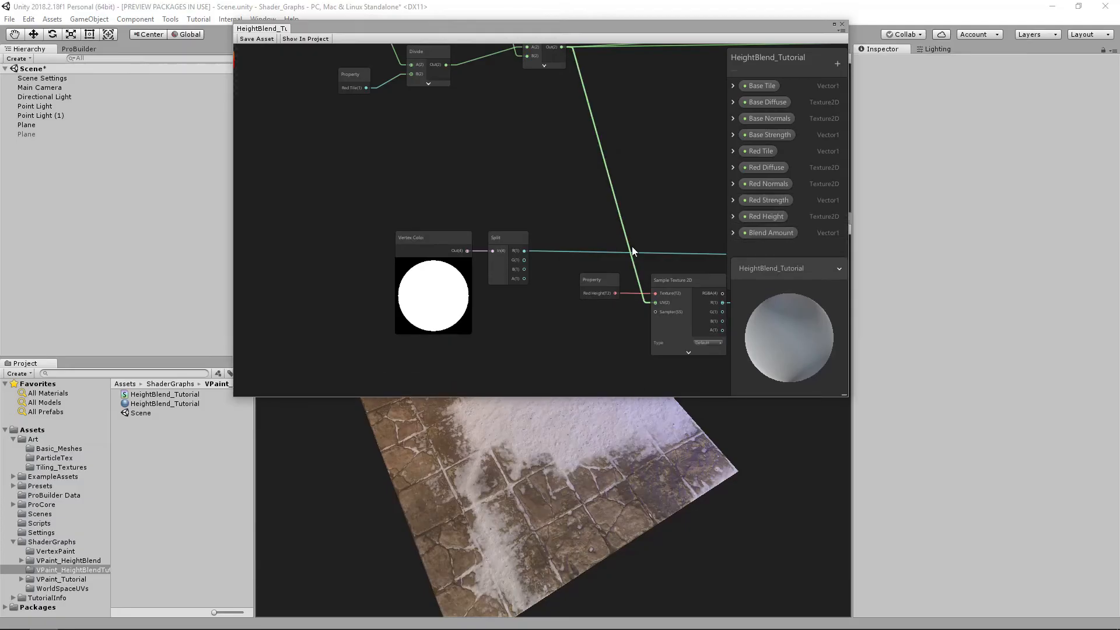
scroll(510, 249, down, 4)
middle_drag(561, 237, 597, 188)
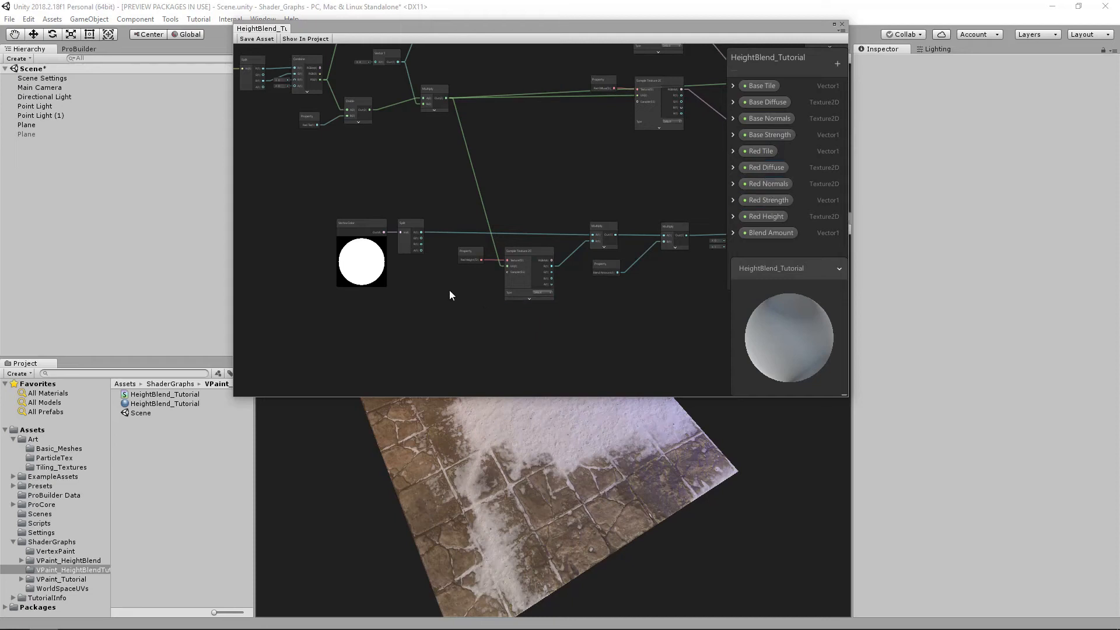
- Add a Red Diffuse property node to the height-blend chain and arrange it directly below the Red Height property
middle_drag(450, 292, 429, 297)
drag(282, 215, 346, 237)
click(397, 297)
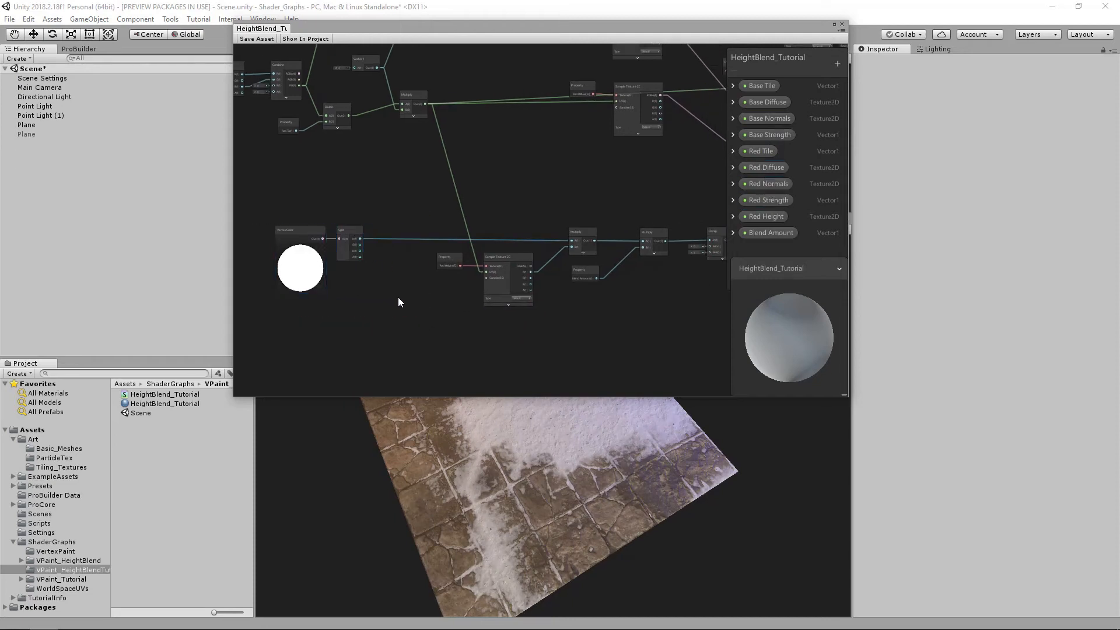
scroll(526, 303, up, 1)
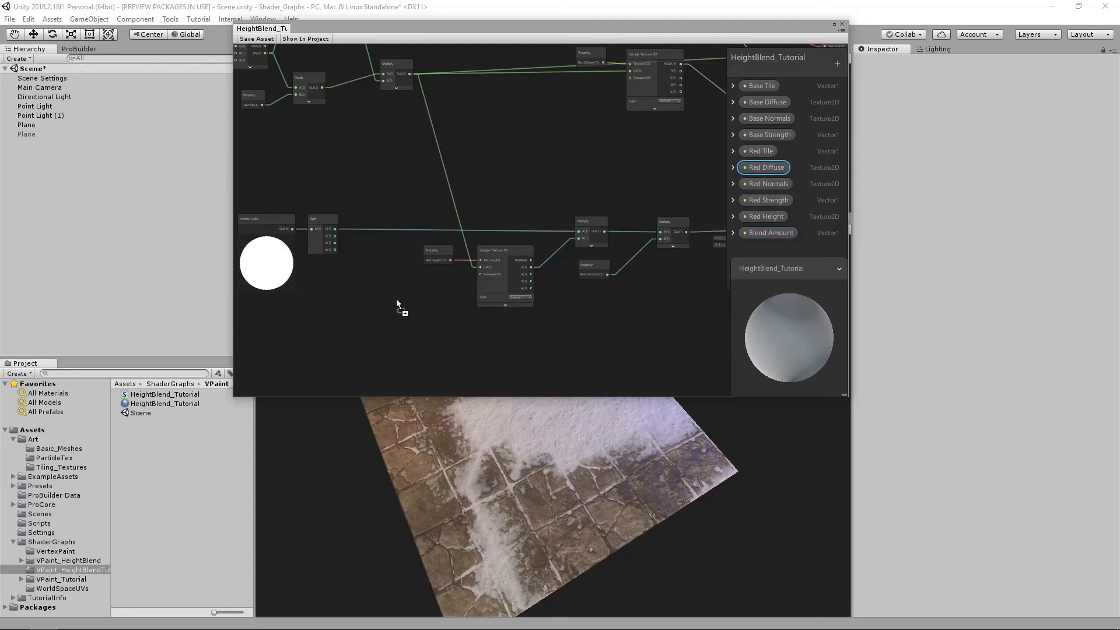
drag(403, 303, 419, 290)
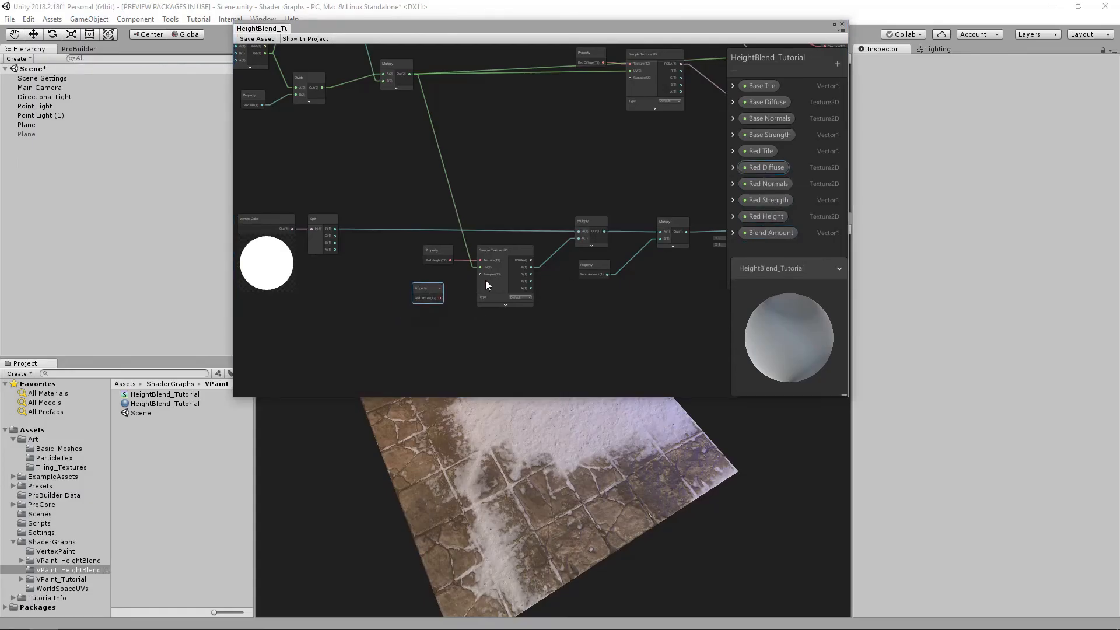
scroll(564, 279, up, 3)
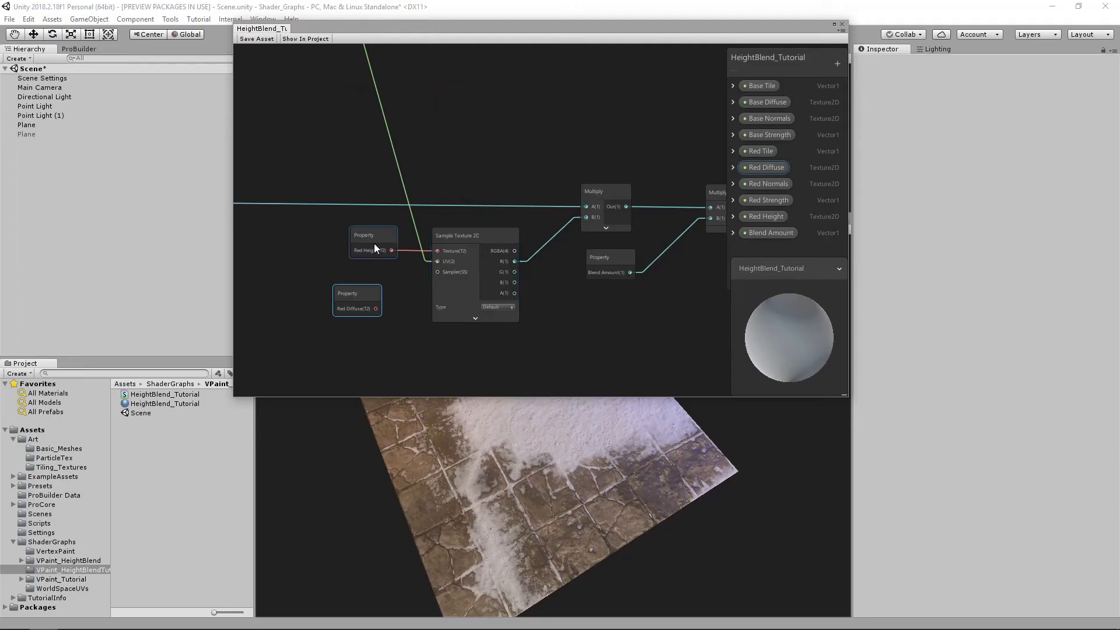
drag(376, 235, 353, 233)
drag(355, 304, 355, 290)
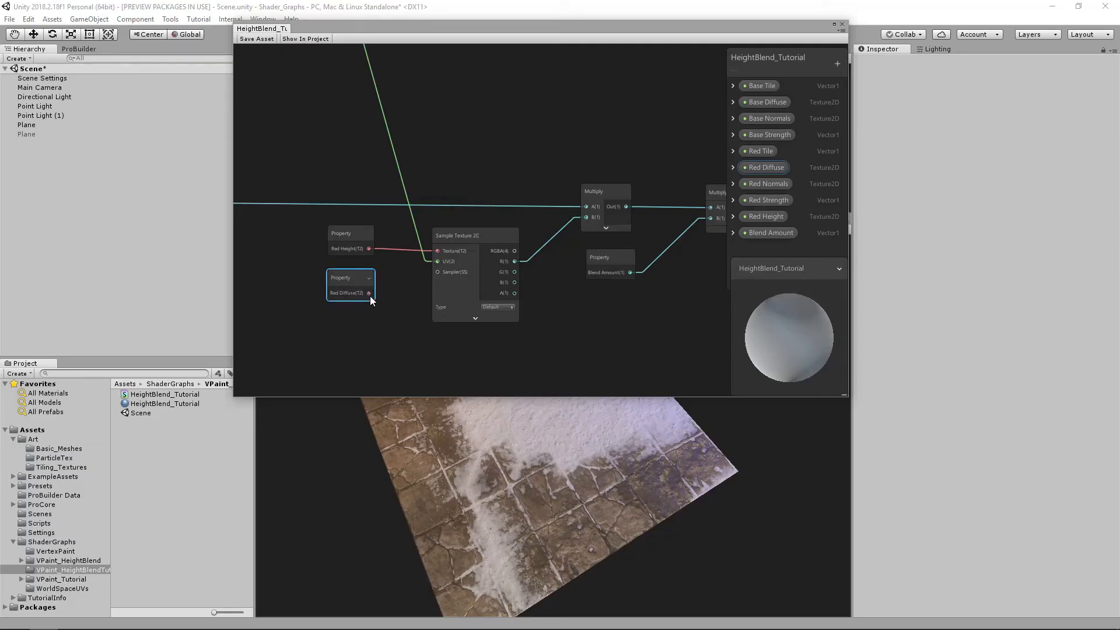
- Connect Red Diffuse to the Texture input of the height Sample Texture 2D, replacing the Red Height connection
drag(368, 293, 436, 252)
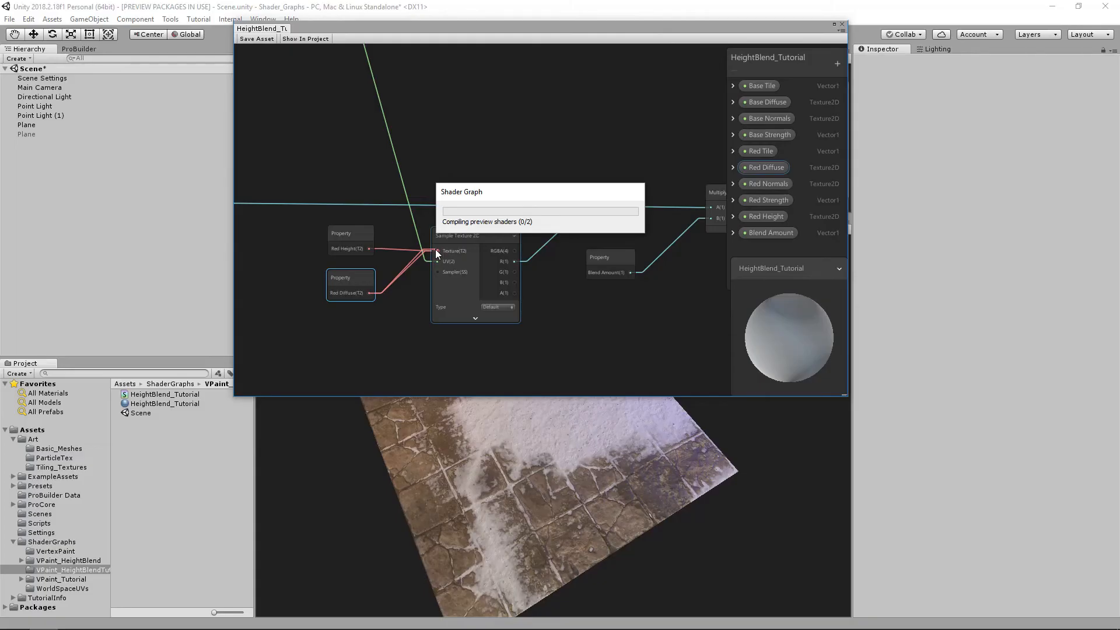
drag(351, 278, 356, 277)
middle_drag(443, 290, 402, 299)
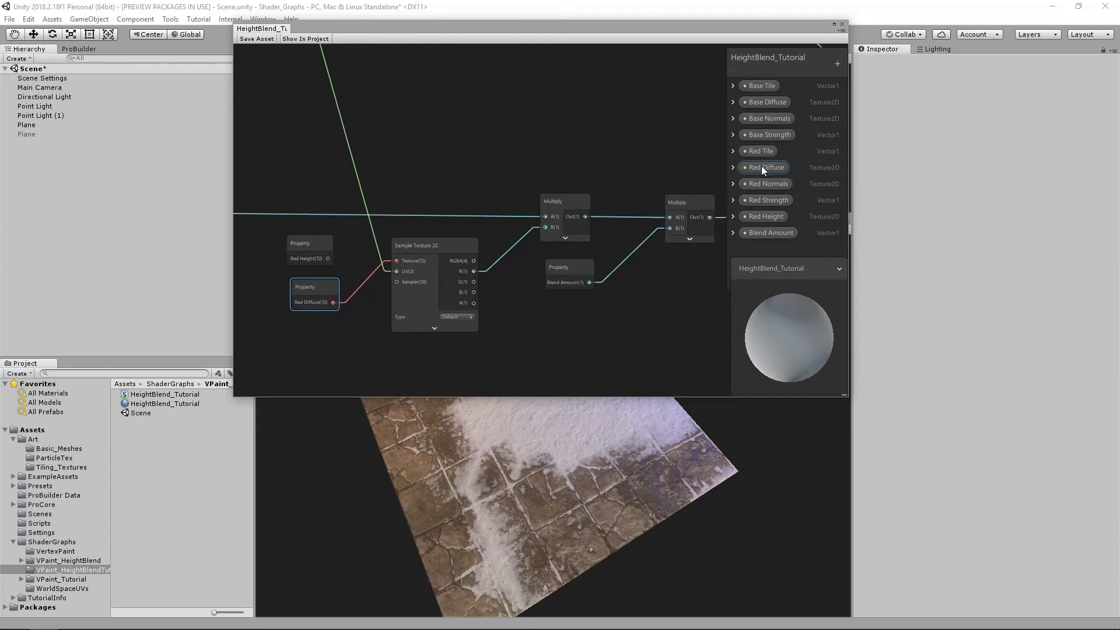
- Move the Red Height property slightly away from Red Diffuse, and shift the height Sample Texture 2D a little farther from Multiply
drag(300, 247, 298, 242)
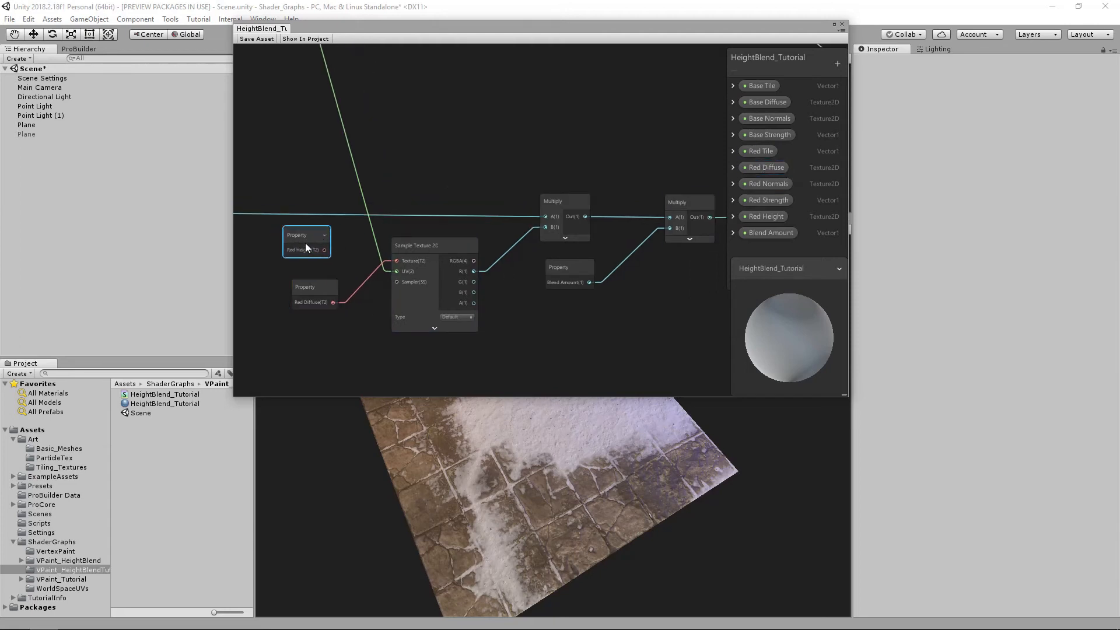
middle_drag(469, 272, 454, 257)
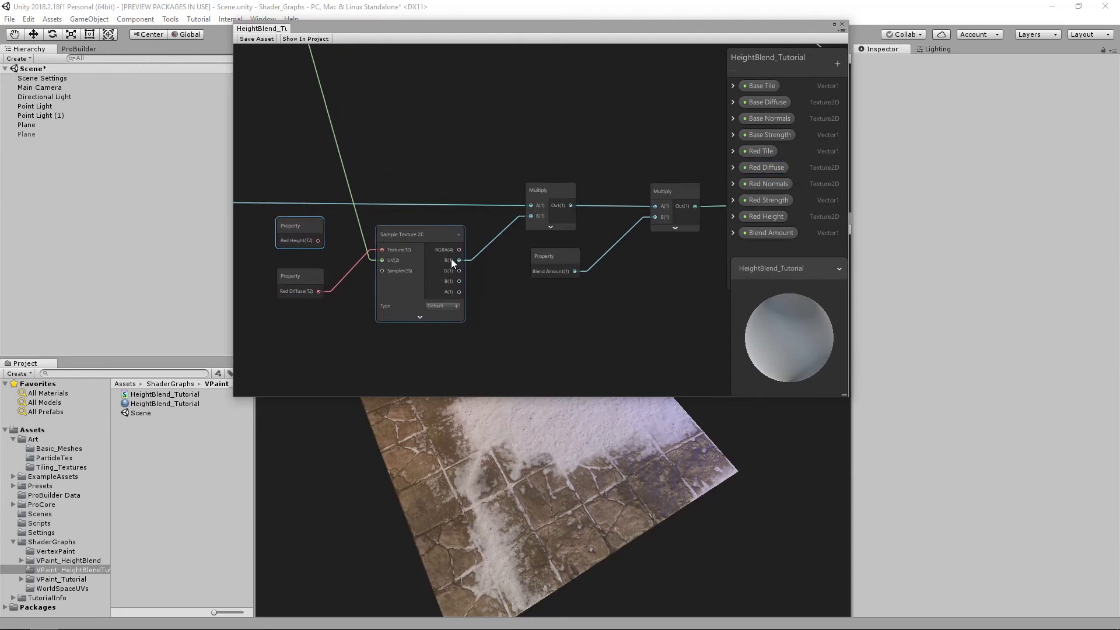
drag(409, 241, 411, 237)
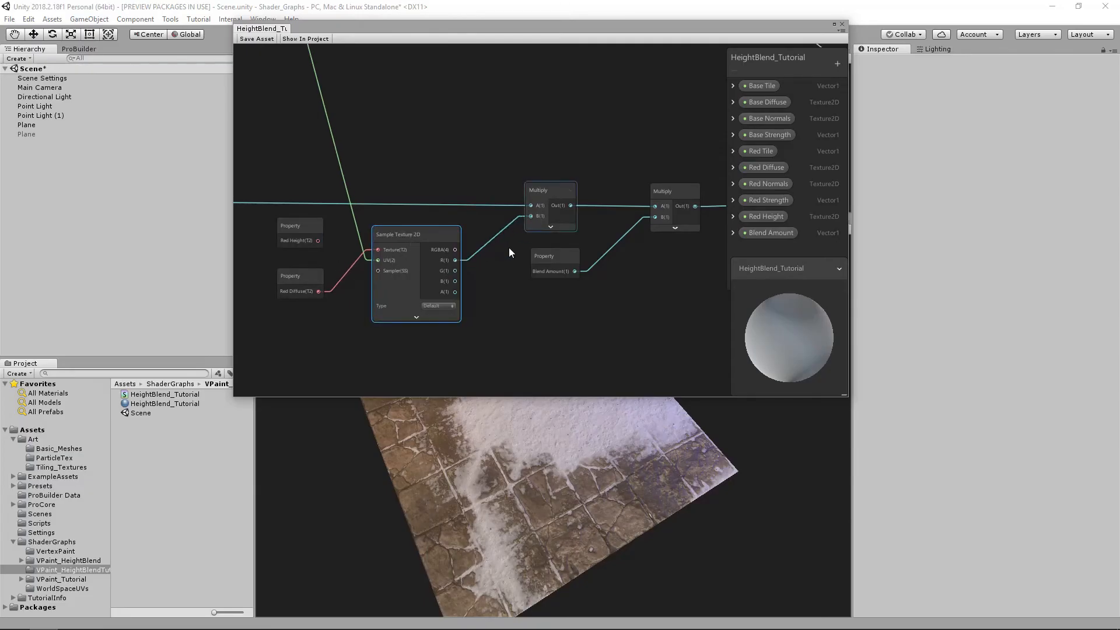
middle_drag(530, 238, 524, 237)
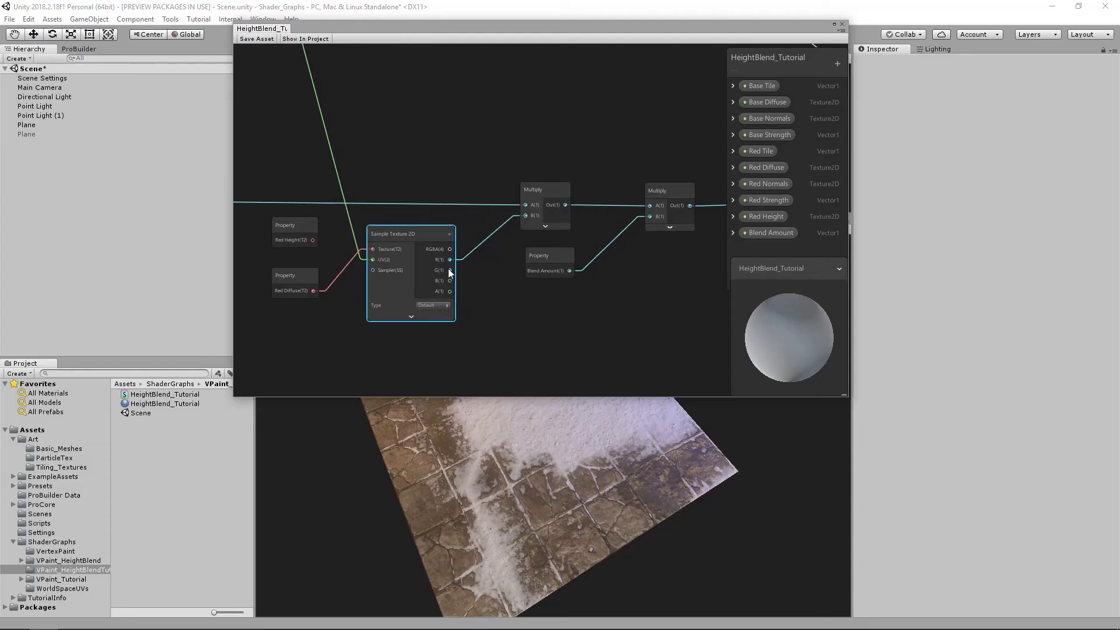
middle_drag(460, 280, 436, 275)
middle_drag(558, 244, 591, 249)
middle_drag(511, 258, 474, 264)
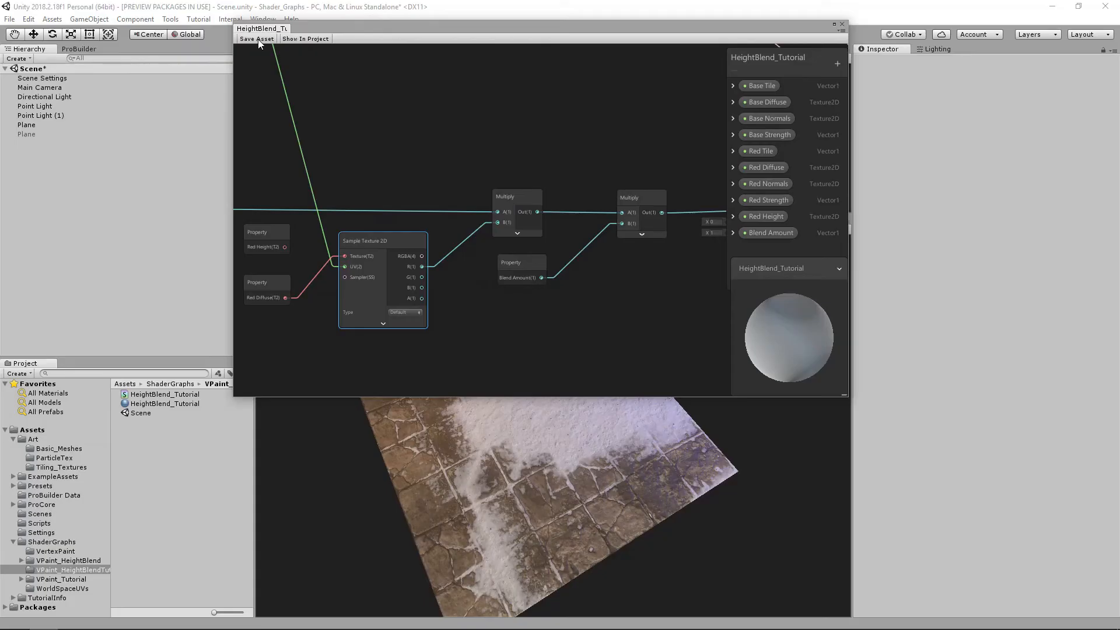
- Save the shader graph and shorten its floating window to uncover more of the blended plane in the scene
click(258, 40)
drag(579, 395, 581, 348)
mouse_move(594, 417)
alt+mouse_down()
mouse_move(551, 423)
mouse_move(573, 413)
alt+mouse_up()
click(253, 39)
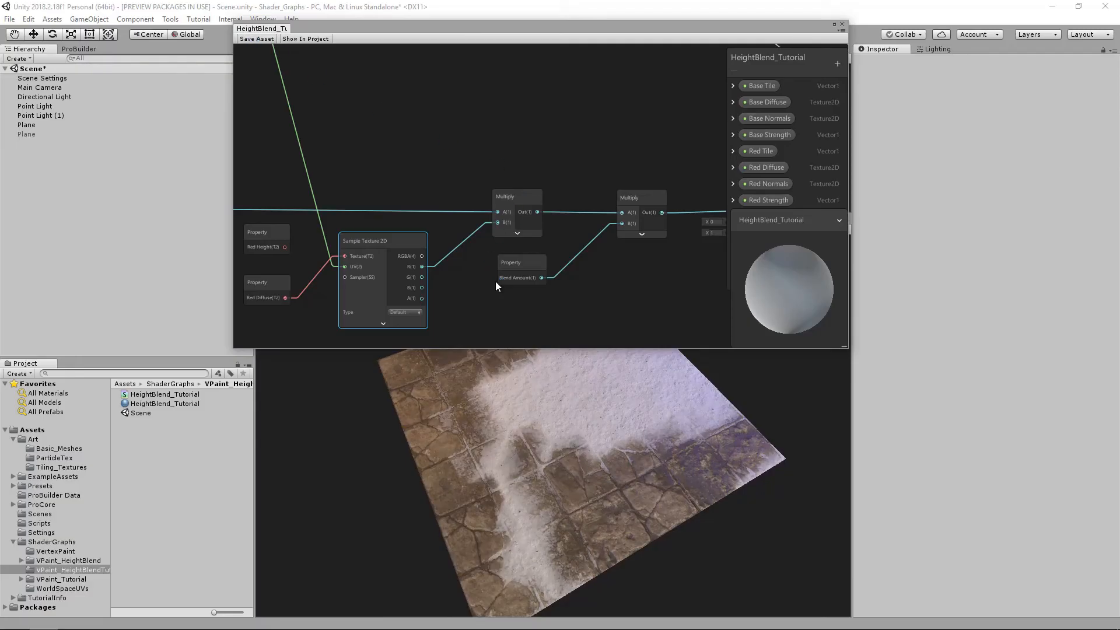
alt+drag(597, 461, 634, 459)
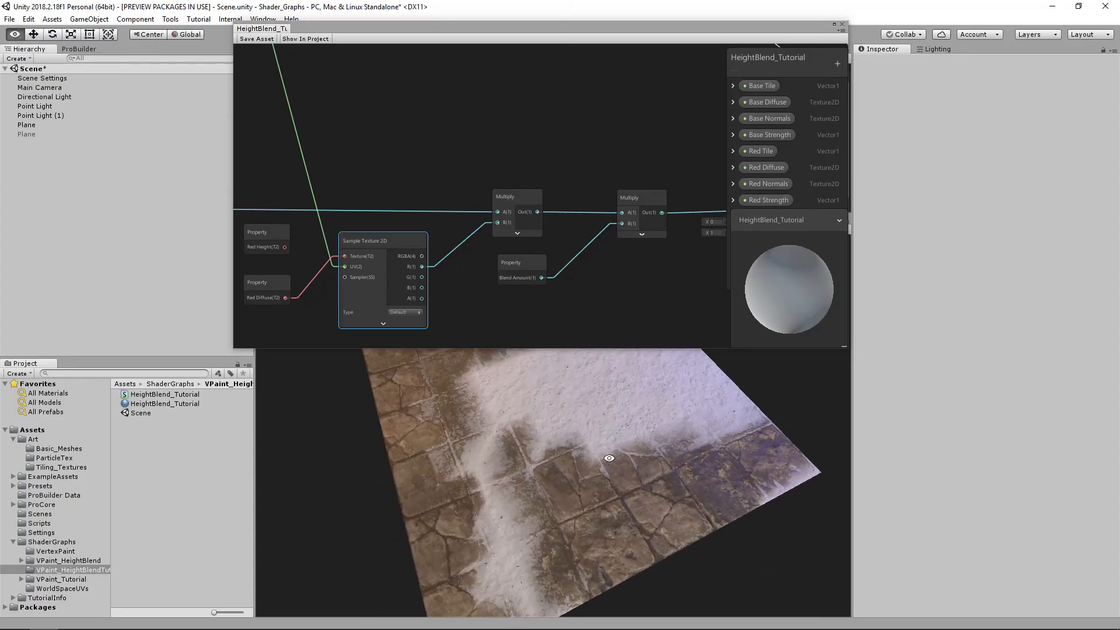
- Select the HeightBlend_Tutorial material and lower its Blend Amount to 78.8 while inspecting the transition on the plane
click(602, 432)
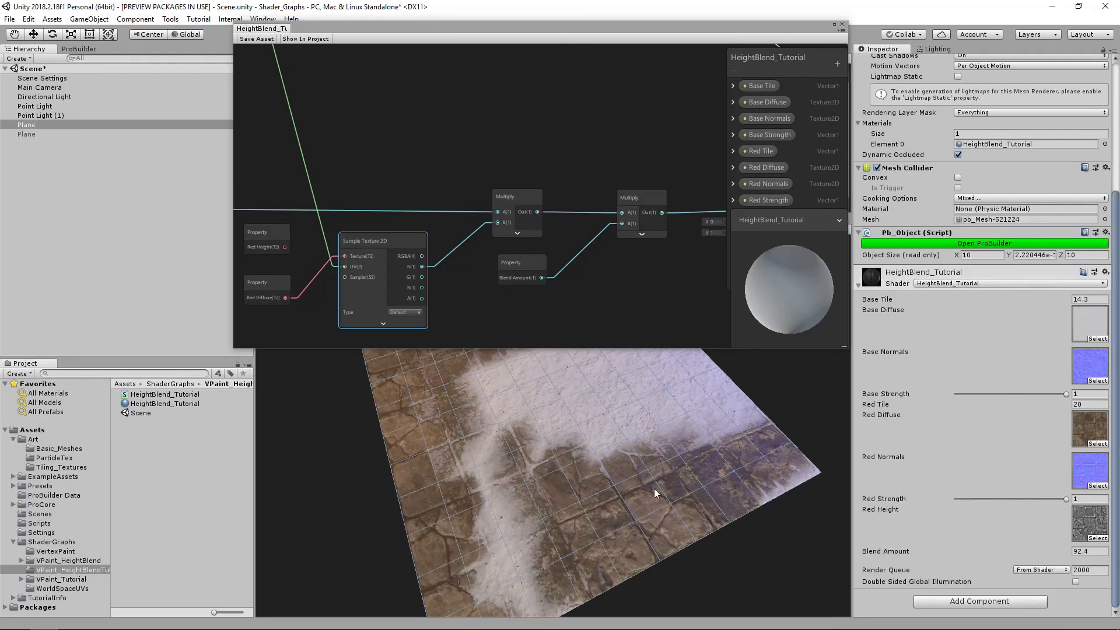
click(190, 404)
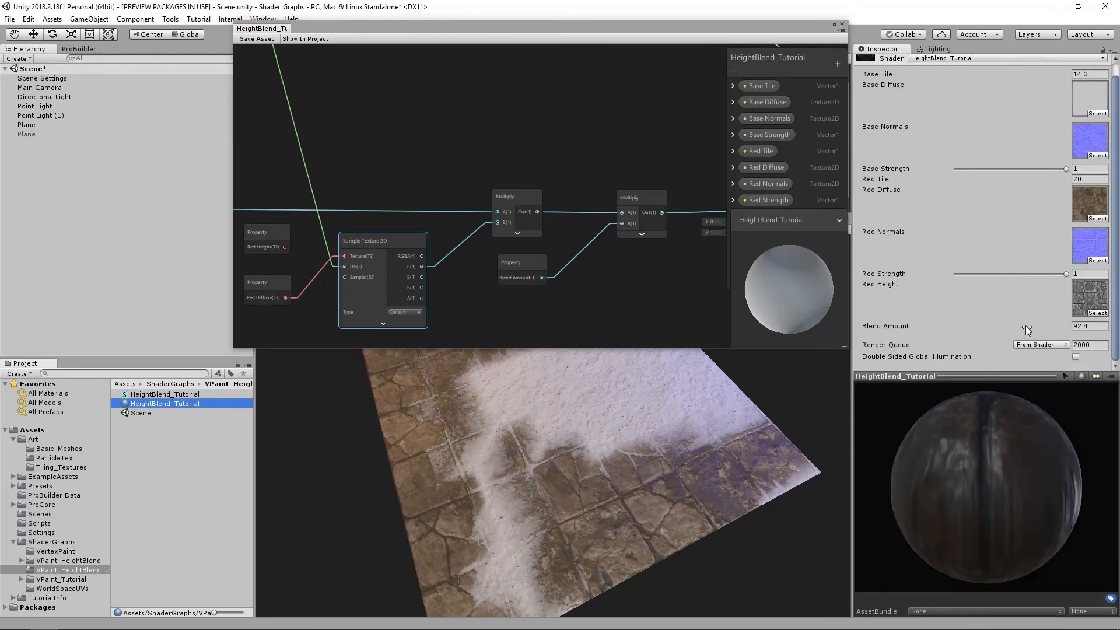
drag(1013, 326, 966, 338)
alt+right_drag(648, 500, 564, 352)
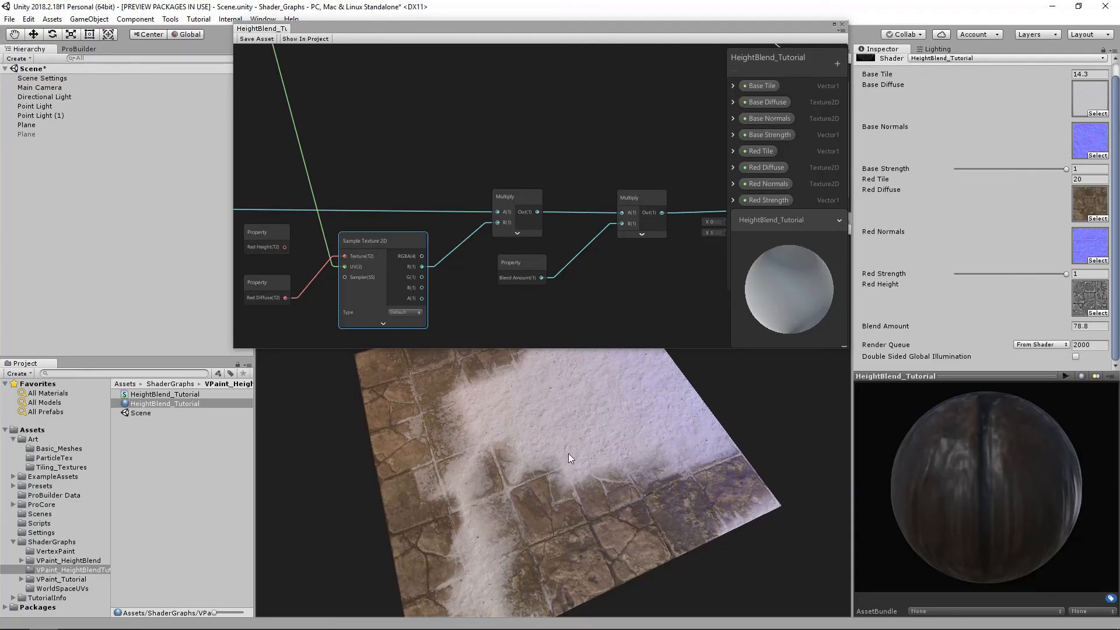
alt+right_drag(570, 443, 630, 568)
alt+drag(630, 568, 617, 485)
- Try a strongly negative Blend Amount, undo it, and set the material's Blend Amount to 80.1
drag(1064, 328, 8, 328)
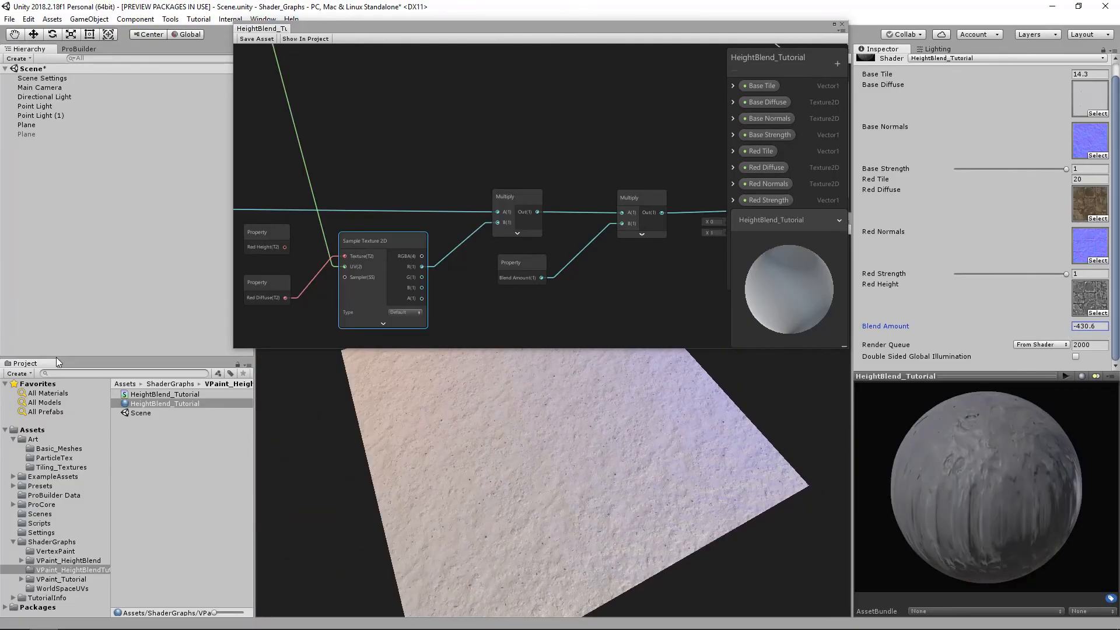
key(ctrl+z)
mouse_move(1026, 330)
mouse_down()
mouse_move(1014, 327)
mouse_move(1026, 328)
mouse_up()
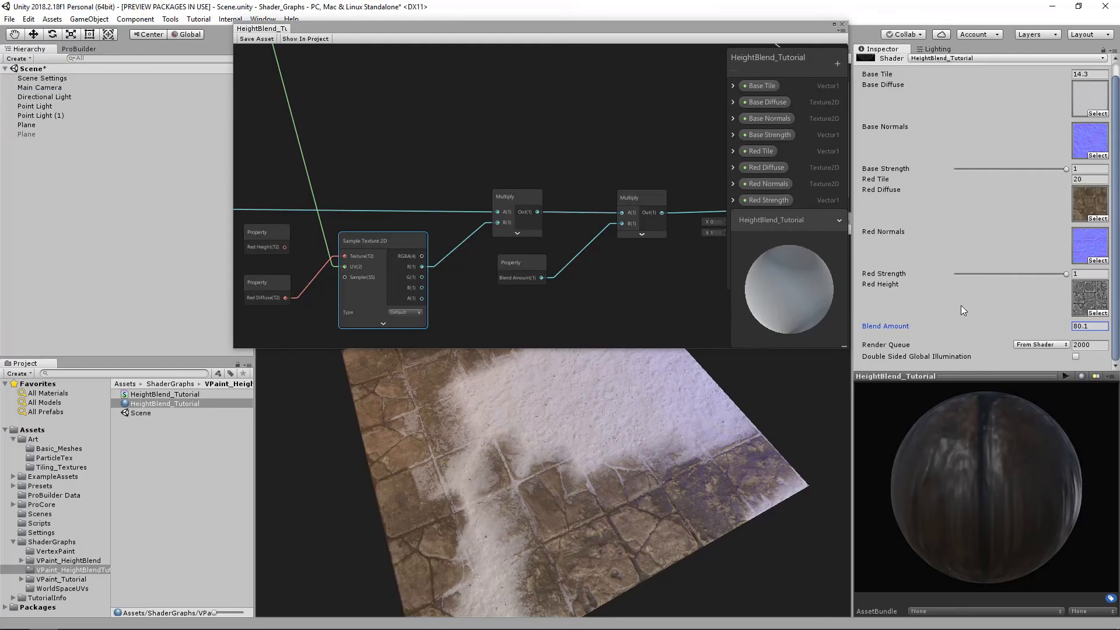
middle_drag(538, 445, 582, 462)
alt+right_drag(633, 448, 663, 432)
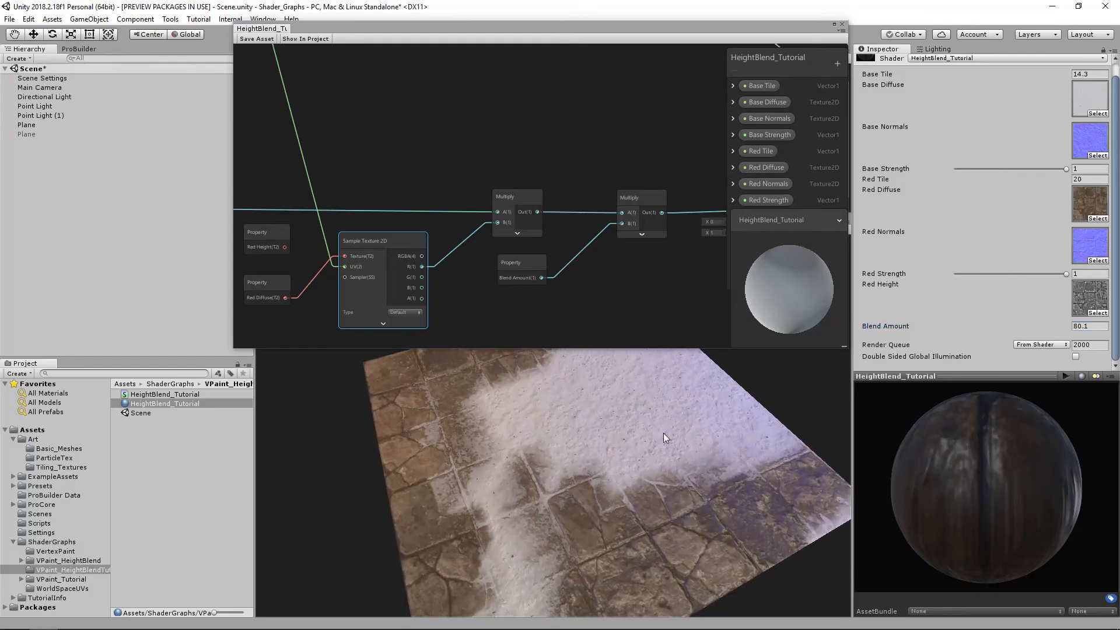
alt+drag(602, 441, 639, 450)
- Reconnect Red Height to the height Sample Texture 2D's Texture input, save the graph, and raise Blend Amount slightly
middle_drag(490, 255, 618, 241)
drag(401, 219, 472, 242)
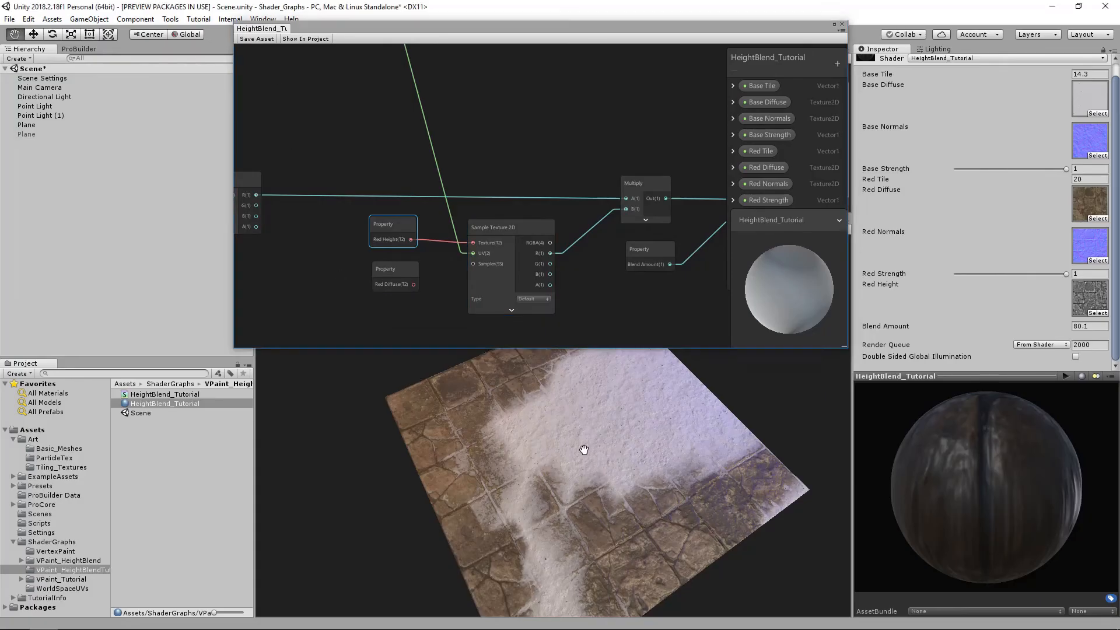
middle_drag(593, 463, 562, 440)
click(264, 41)
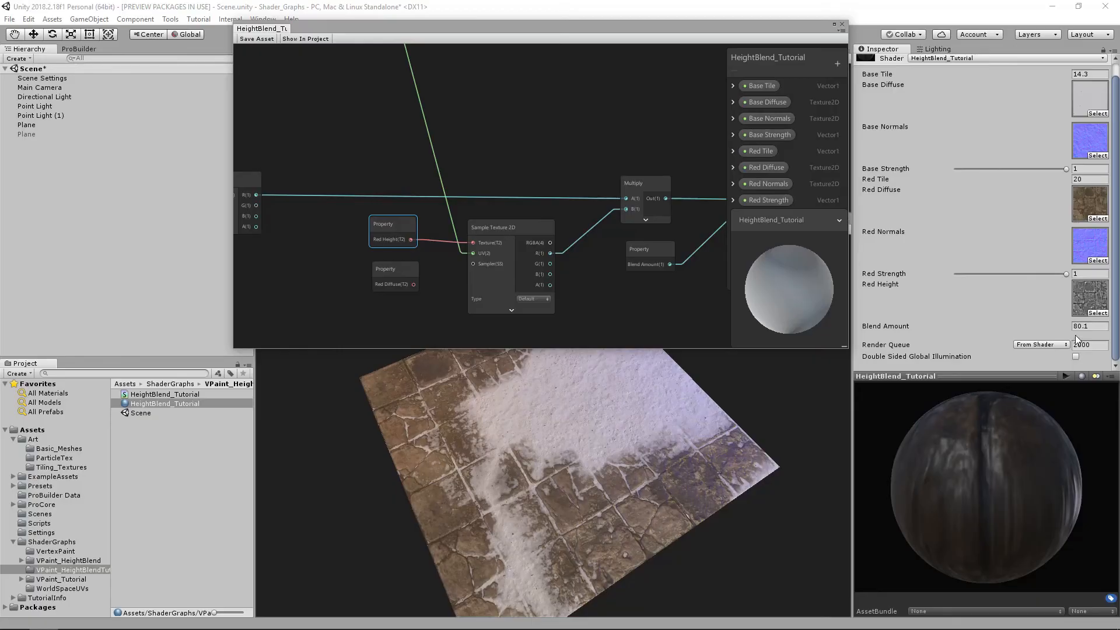
mouse_move(1045, 323)
mouse_down()
mouse_move(996, 322)
mouse_move(1058, 324)
mouse_up()
- Delete the unconnected Red Diffuse property from the height branch and close the shader graph window
click(385, 269)
key(shift+space)
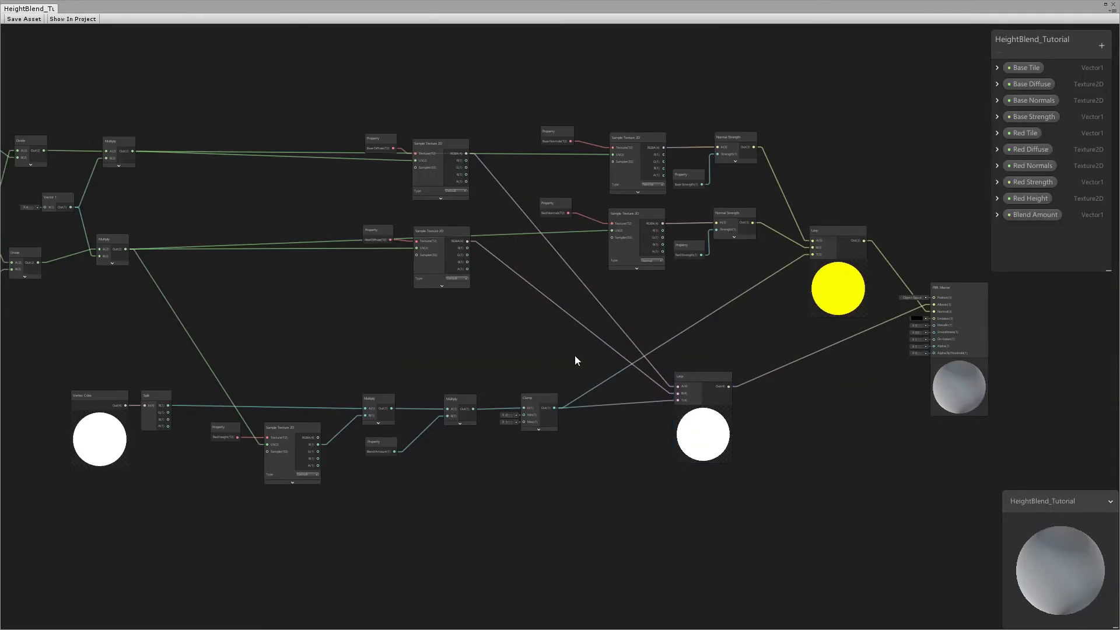
click(1107, 6)
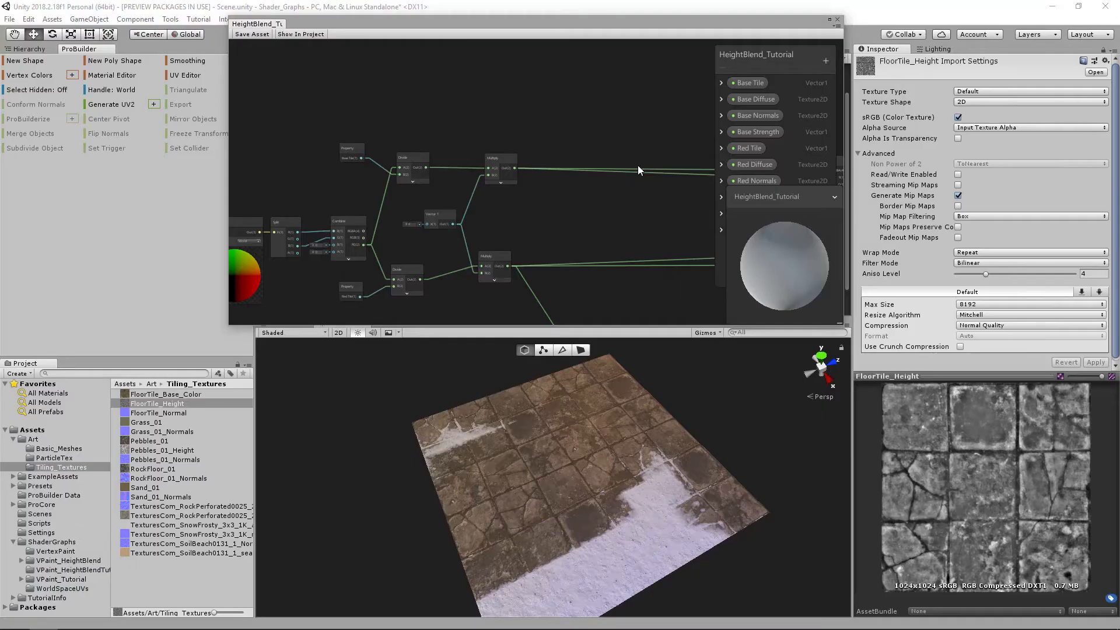
click(838, 22)
click(594, 346)
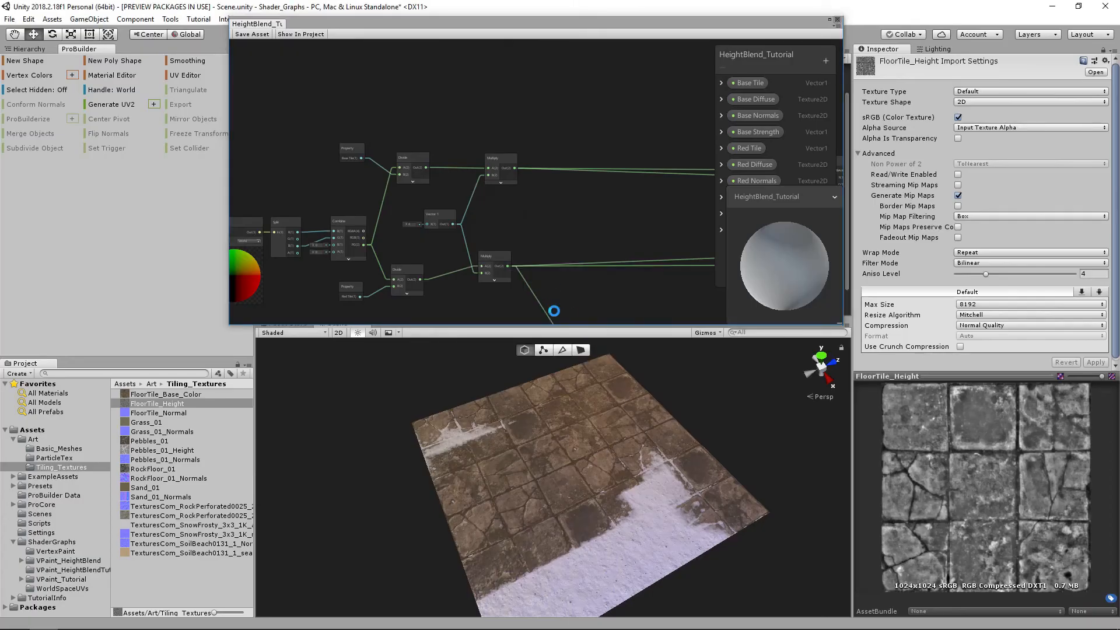
- Duplicate the plane, offset the copy to Z 10, and scale it uniformly to 2.3
click(590, 442)
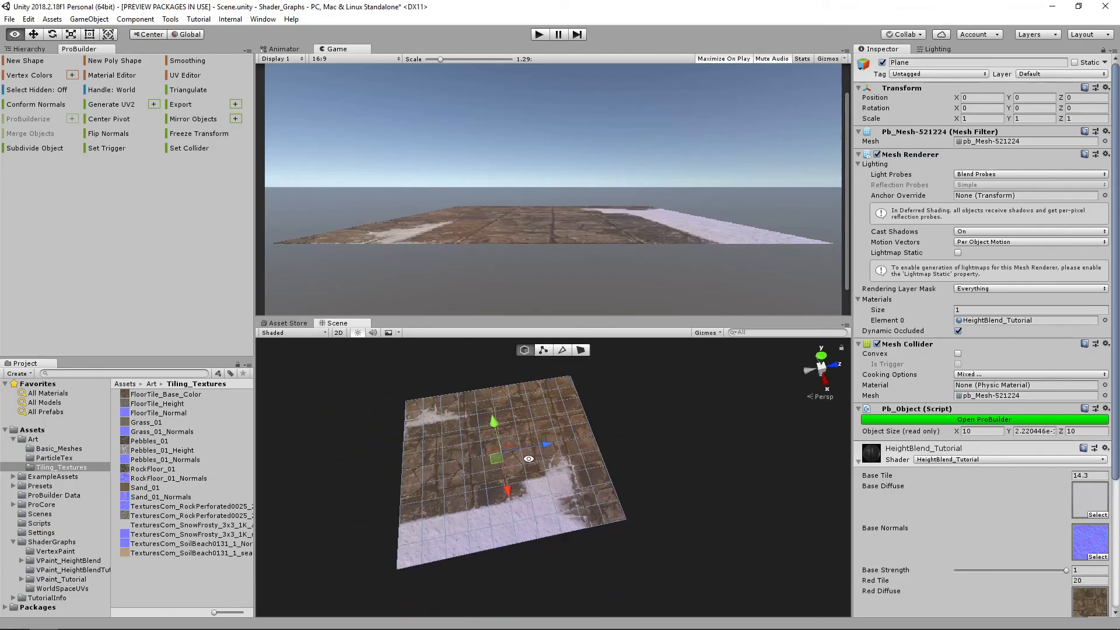
key(ctrl+d)
drag(549, 445, 741, 418)
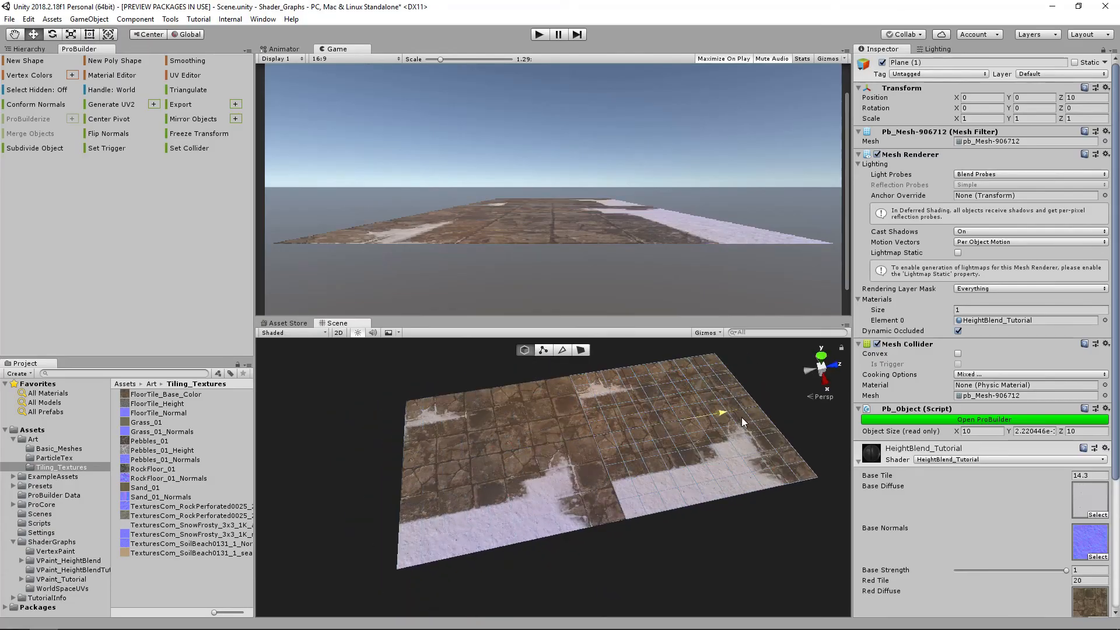
middle_drag(741, 417, 672, 429)
scroll(659, 434, up, 3)
key(r)
drag(635, 435, 701, 421)
key(w)
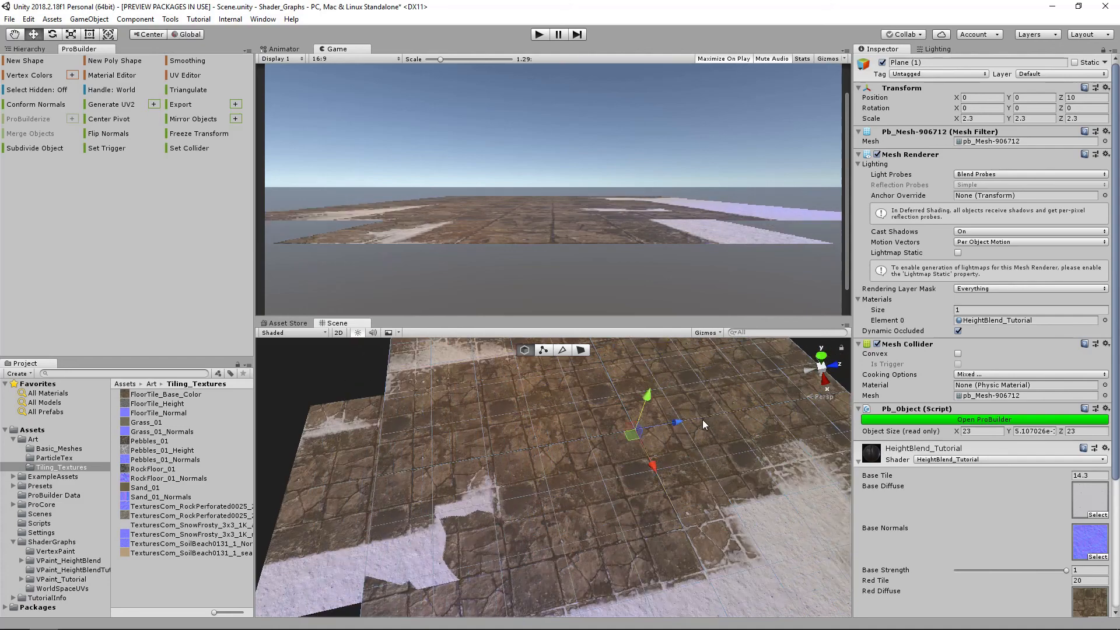
- Move the enlarged plane copy to Z 16.5 to compare its texture tiling, and delete the copy
drag(796, 384, 846, 366)
drag(564, 445, 759, 485)
click(442, 370)
alt+drag(589, 547, 643, 464)
click(645, 464)
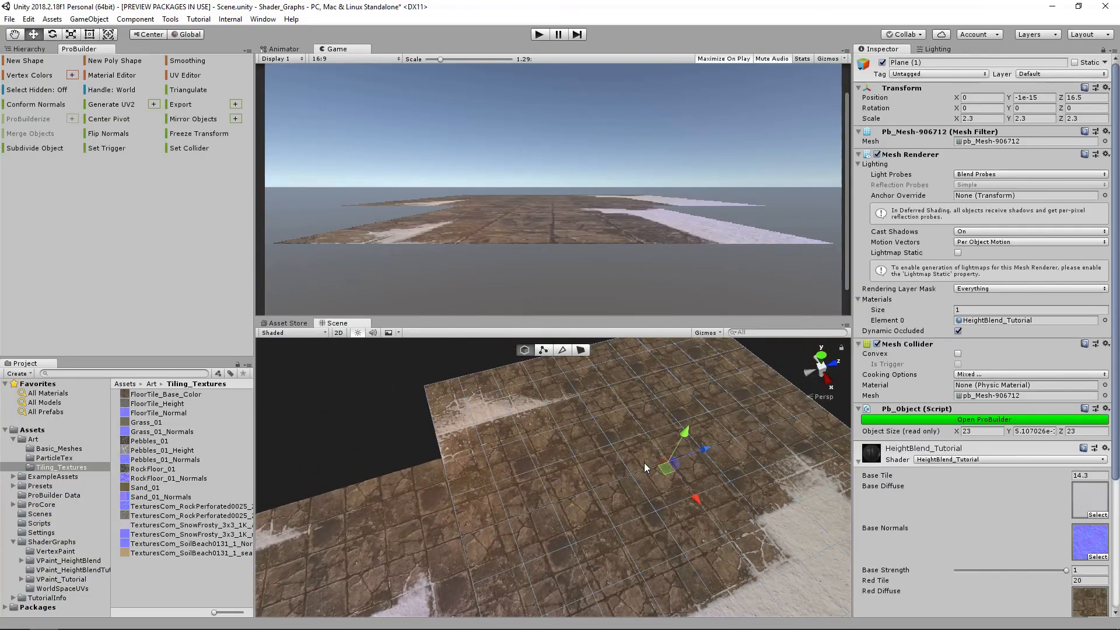
key(Delete)
- Start a new ProBuilder shape and choose Plane as its type
middle_drag(481, 546, 569, 480)
click(468, 472)
scroll(591, 488, up, 1)
scroll(635, 485, up, 1)
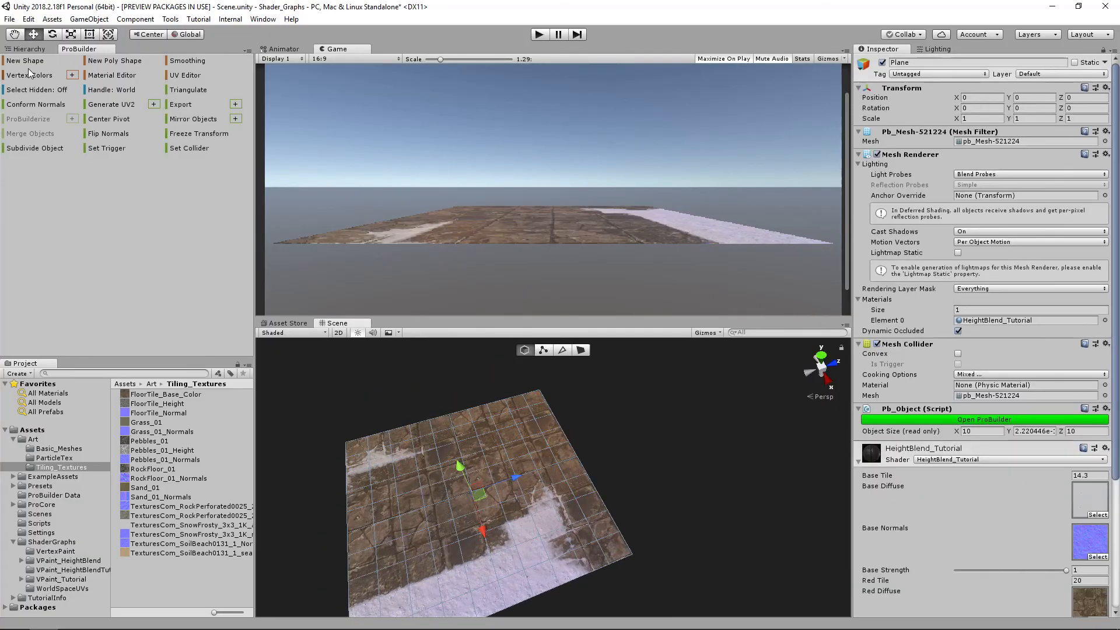
click(27, 61)
alt+drag(466, 483, 604, 507)
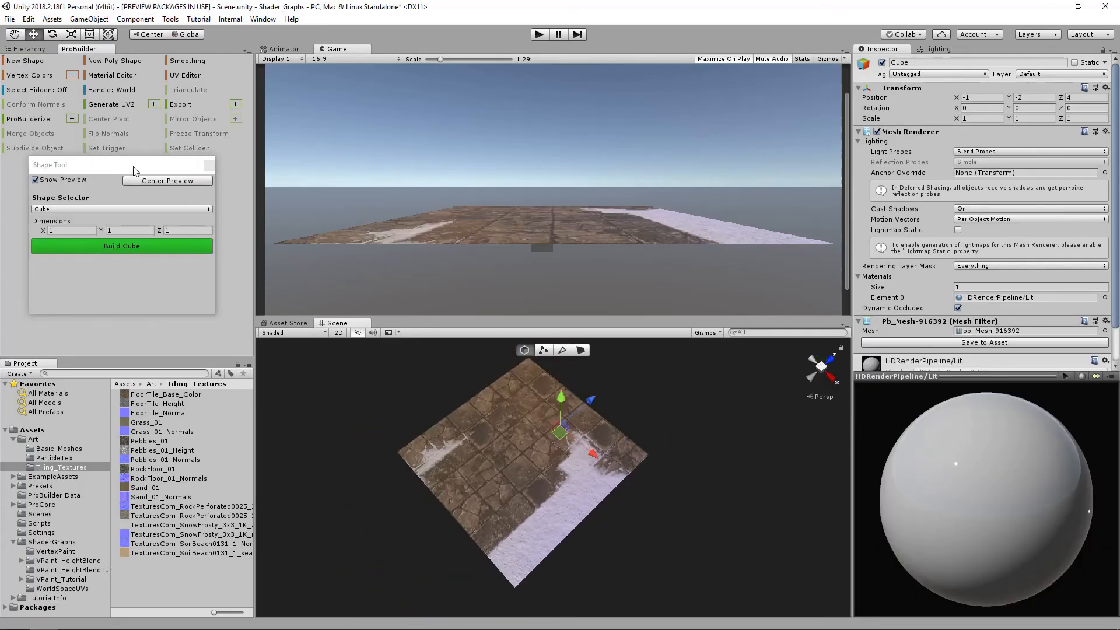
drag(134, 168, 173, 199)
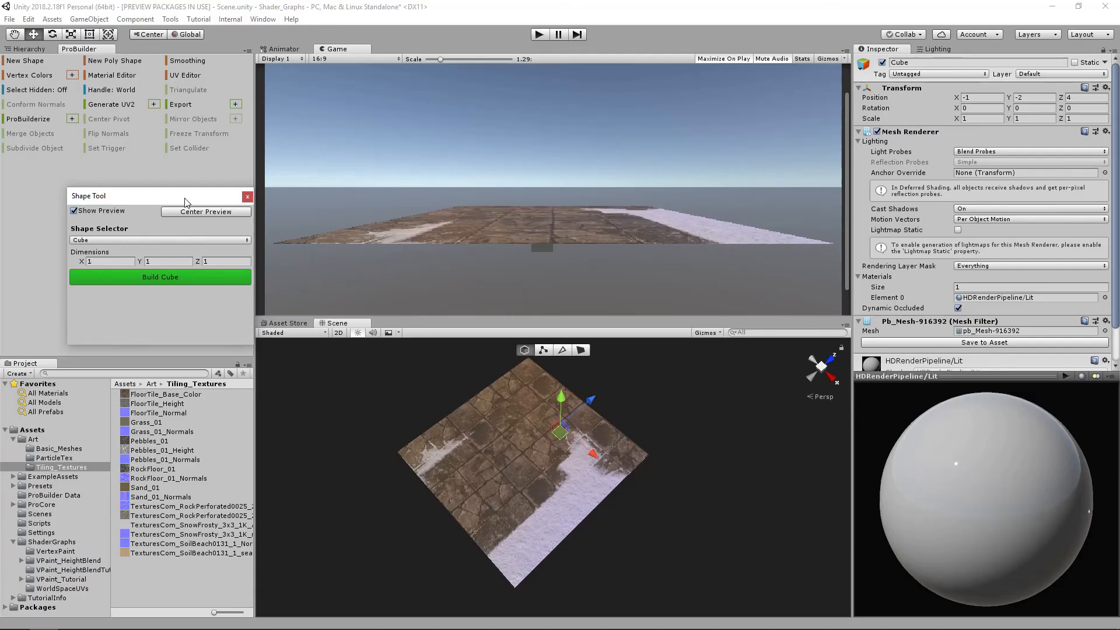
drag(185, 201, 173, 194)
click(96, 232)
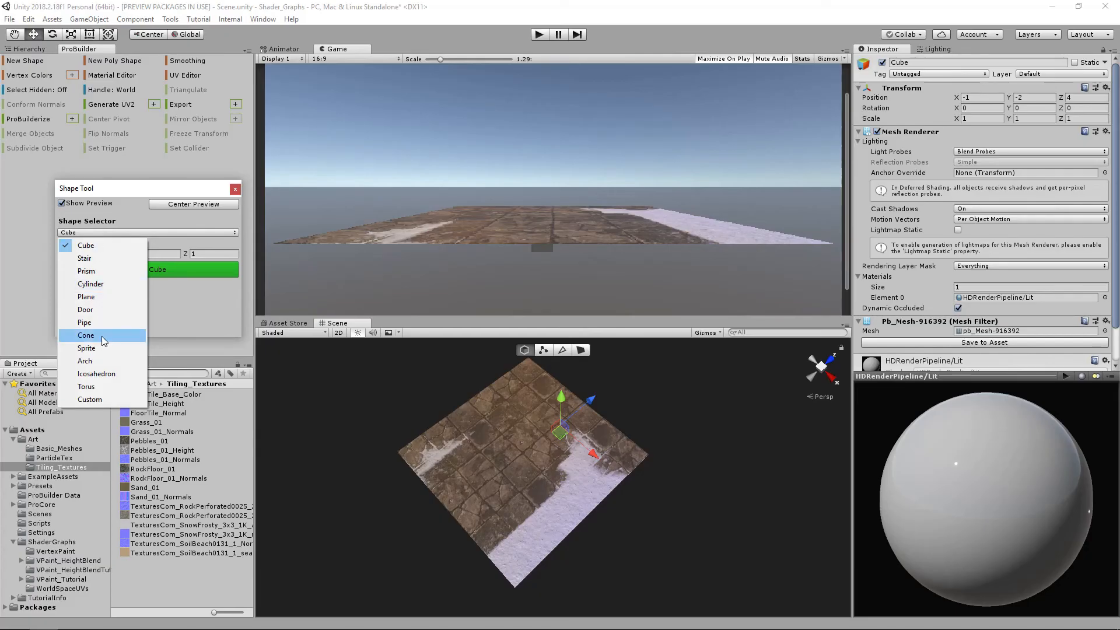
click(107, 297)
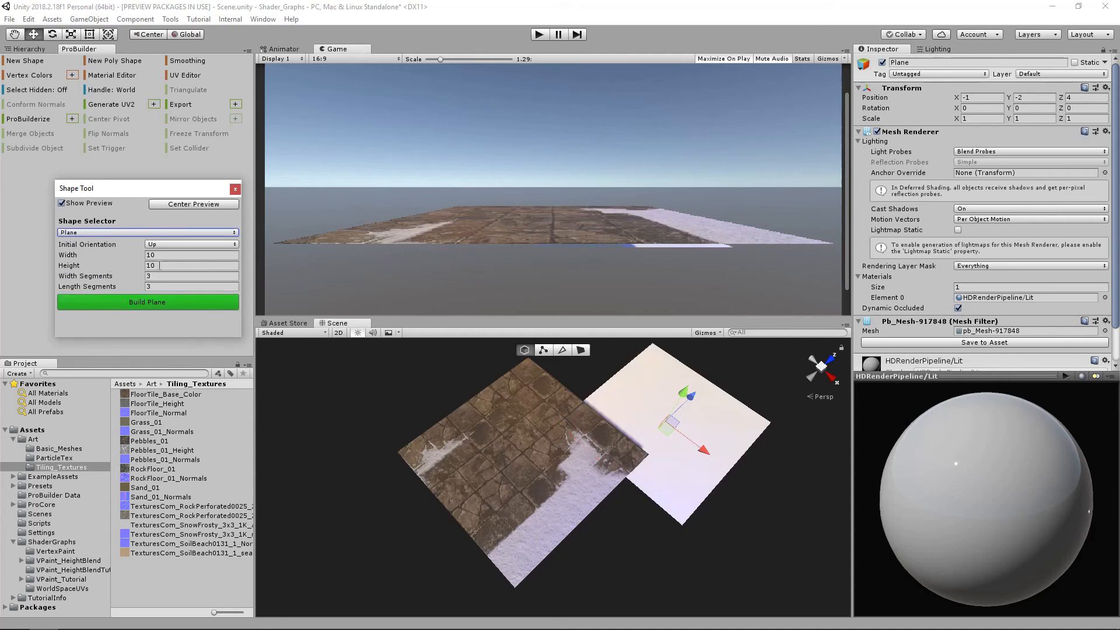
- Set the new plane's Width Segments and Length Segments to 0
click(159, 277)
text(0)
key(Tab)
text(0)
key(Tab)
- Set the new plane's Width and Height to 5, and build the plane
click(166, 255)
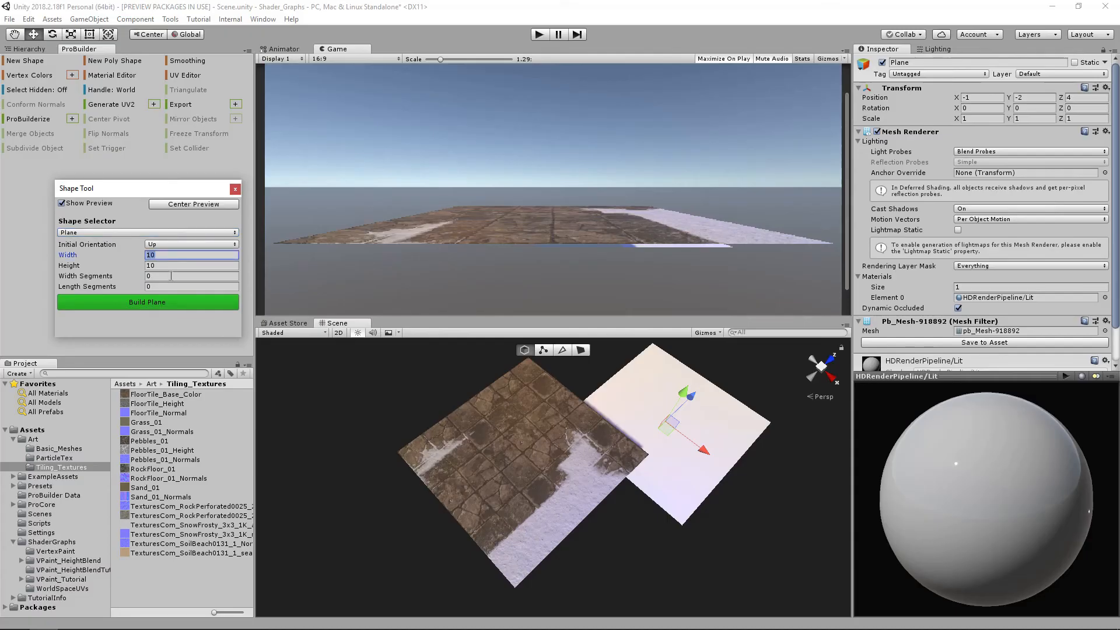
text(5)
key(Tab)
text(5)
key(Tab)
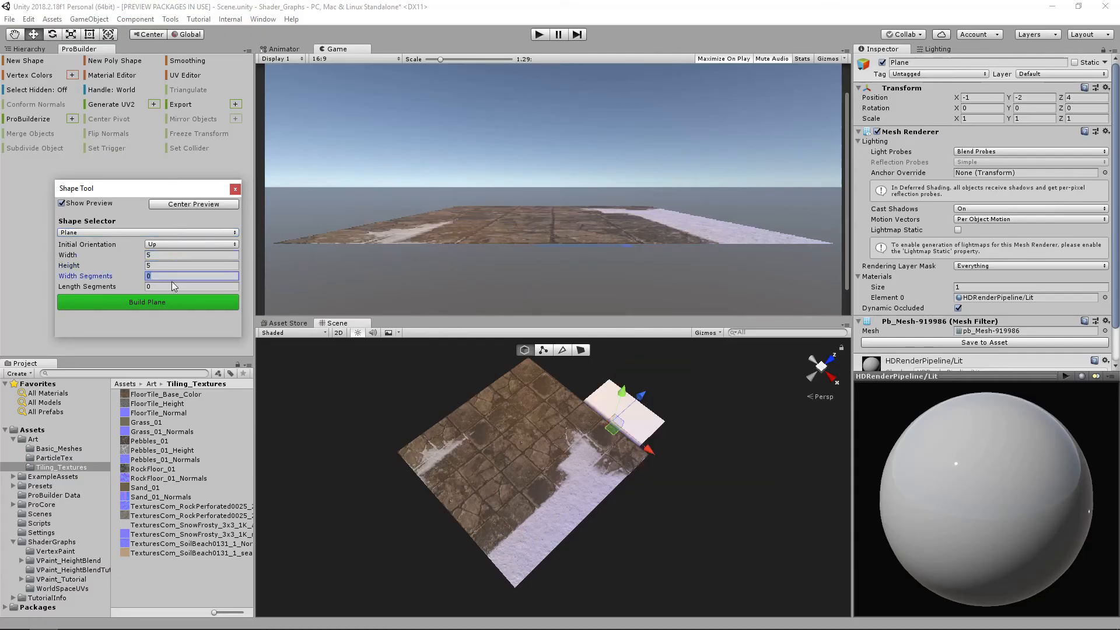
click(163, 303)
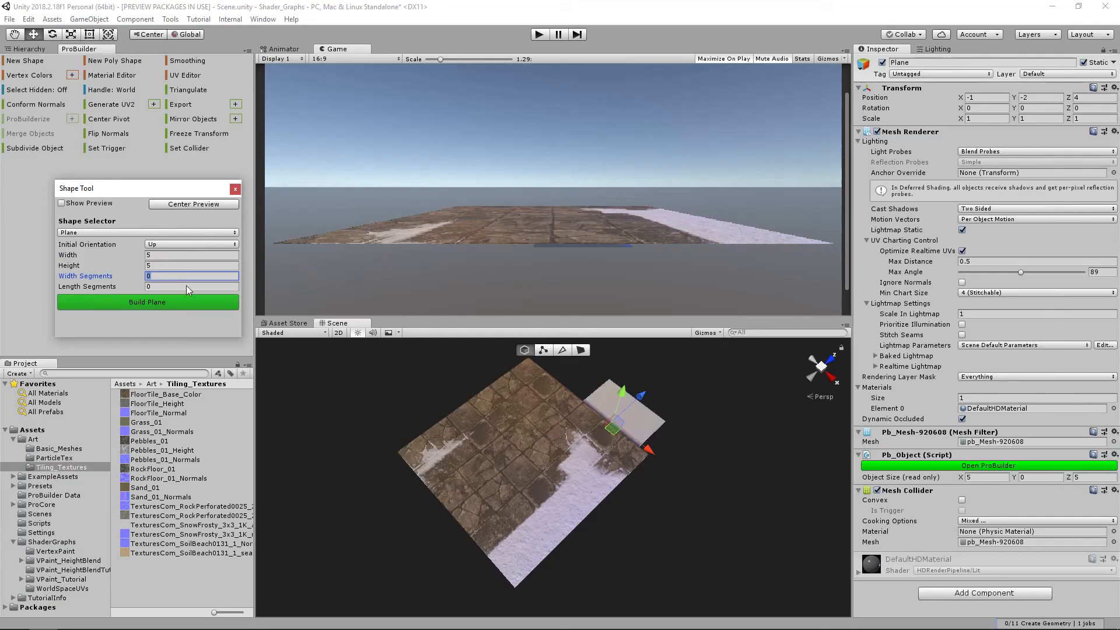
- Close the Shape Tool and move the new plane beside the textured one at X 5, Y 0, Z -2
click(236, 189)
drag(635, 439, 596, 465)
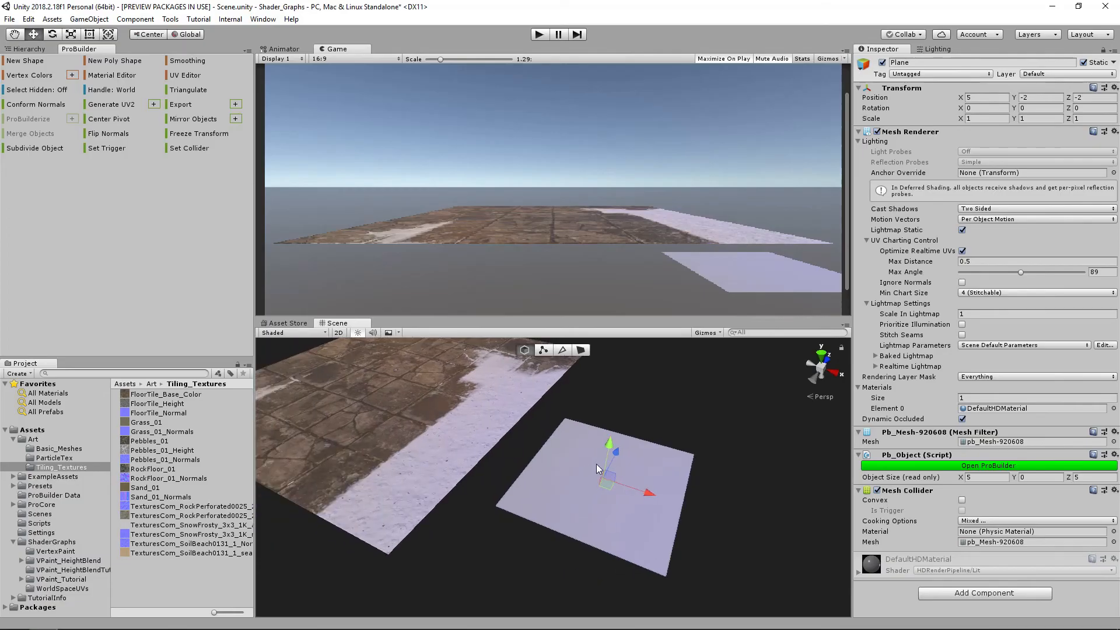
drag(611, 438, 565, 494)
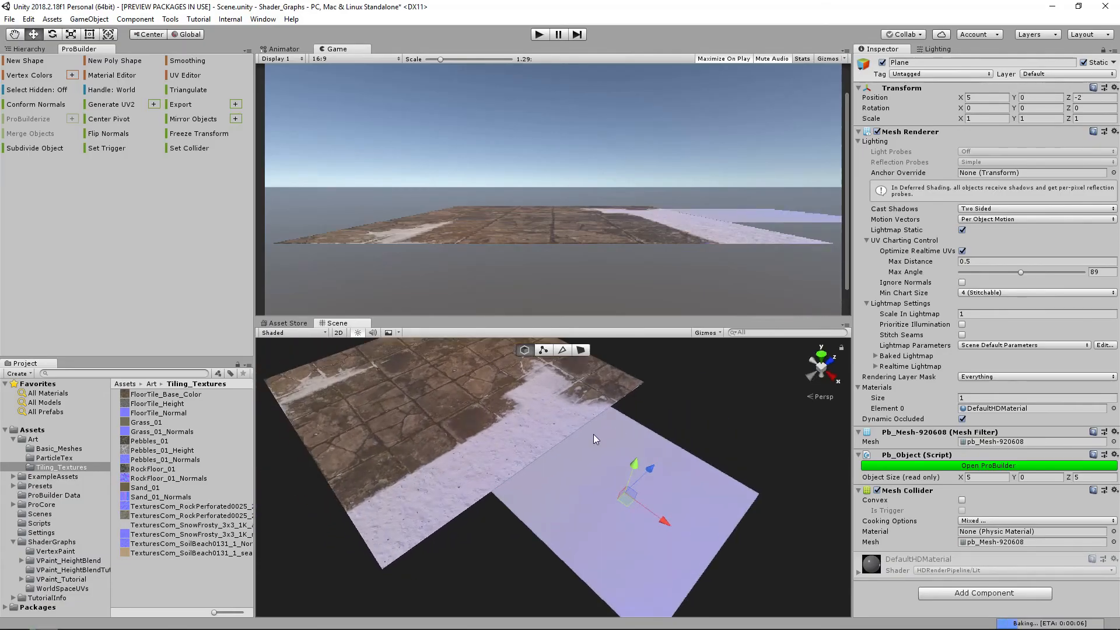
alt+right_drag(506, 458, 495, 454)
- Enlarge the scene view and extrude the new plane's outer edge along X to make it about 12 units long
alt+drag(549, 461, 563, 214)
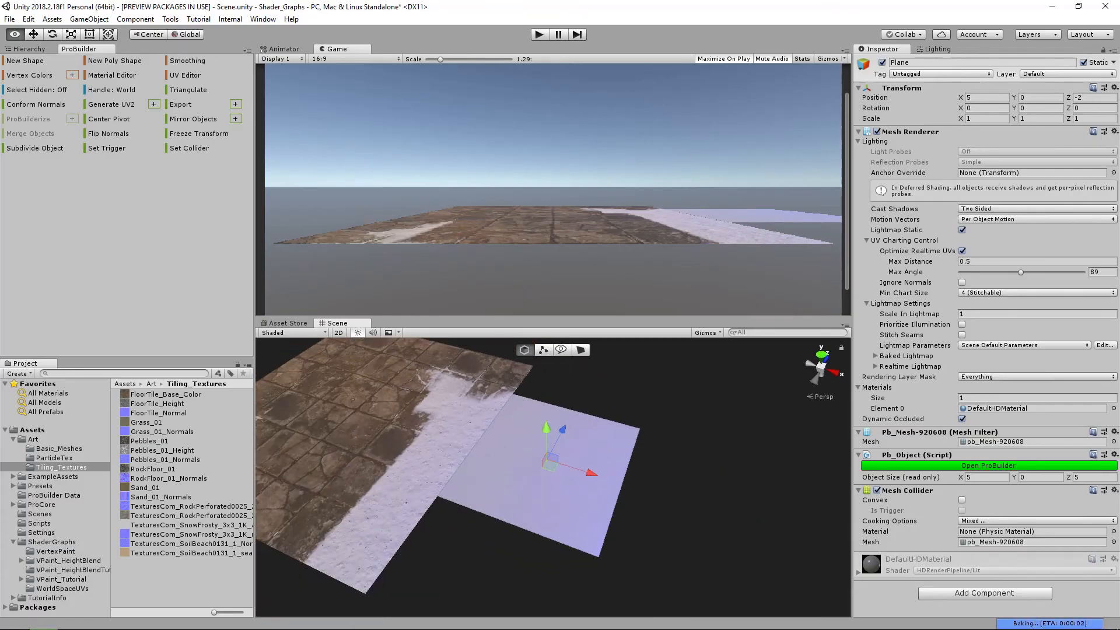
alt+drag(550, 368, 604, 393)
click(561, 246)
click(605, 422)
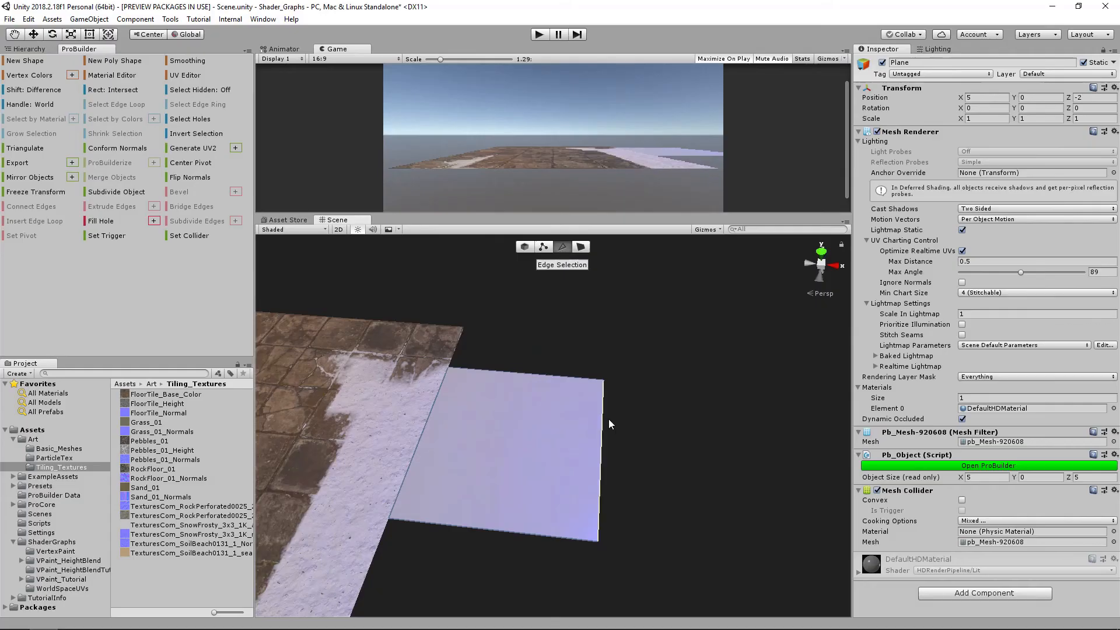
drag(629, 451, 800, 482)
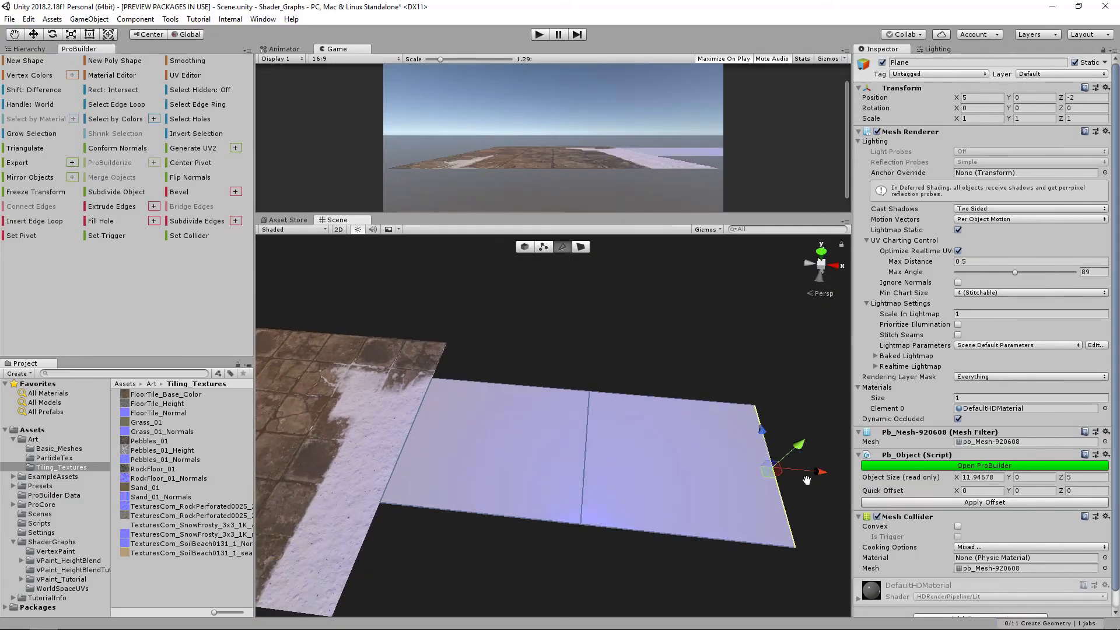
- Extrude the plane's outer edge again along X to make the strip about 17.8 units long
middle_drag(810, 480, 558, 463)
shift+drag(521, 453, 679, 481)
middle_drag(519, 446, 655, 450)
scroll(656, 453, down, 2)
alt+drag(675, 470, 589, 478)
alt+right_drag(589, 479, 562, 420)
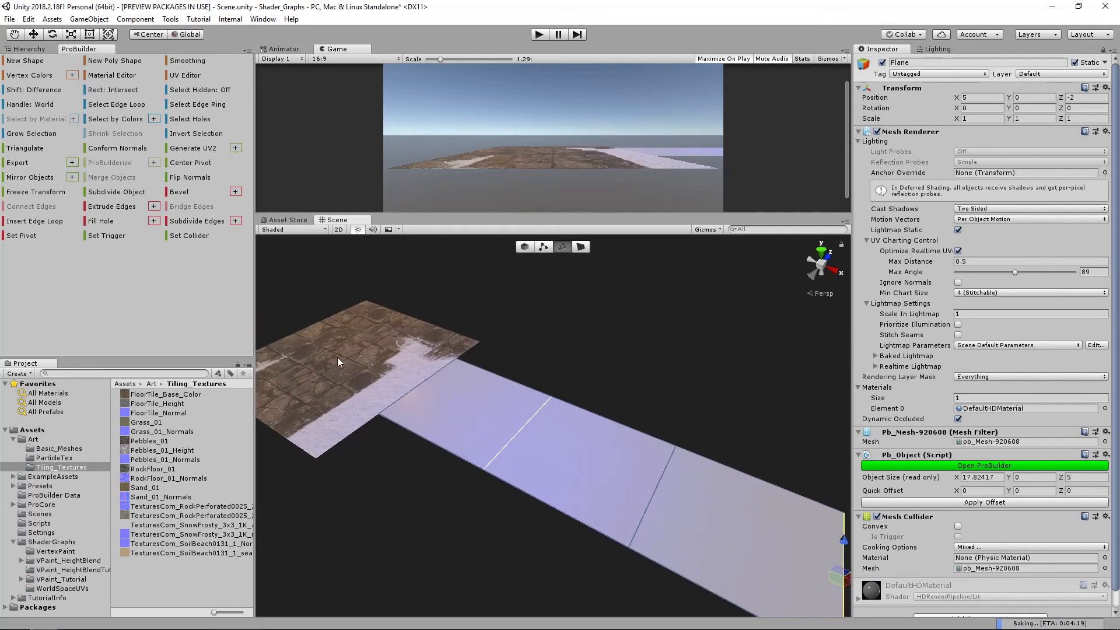
- Return to object selection and subdivide the extended plane three times
click(525, 246)
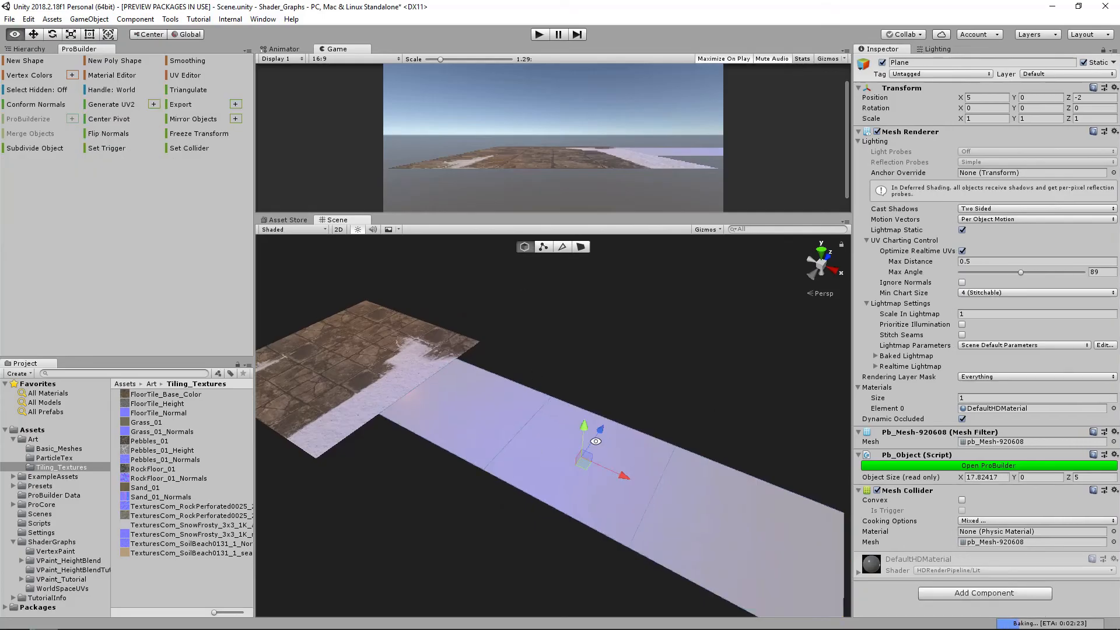
alt+right_drag(595, 442, 608, 453)
click(41, 150)
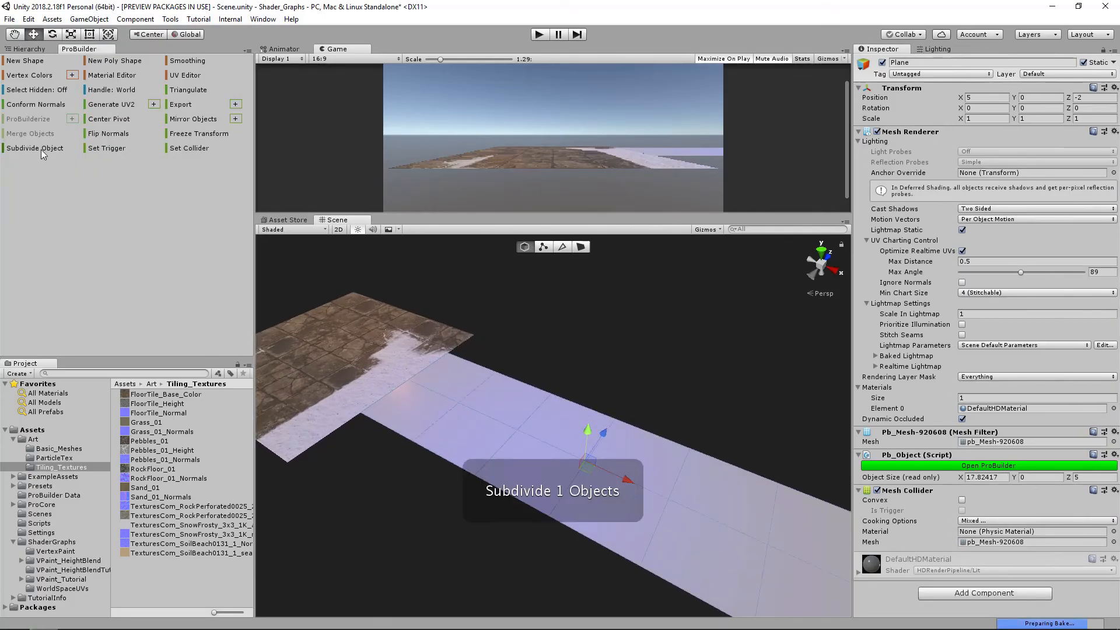
click(35, 148)
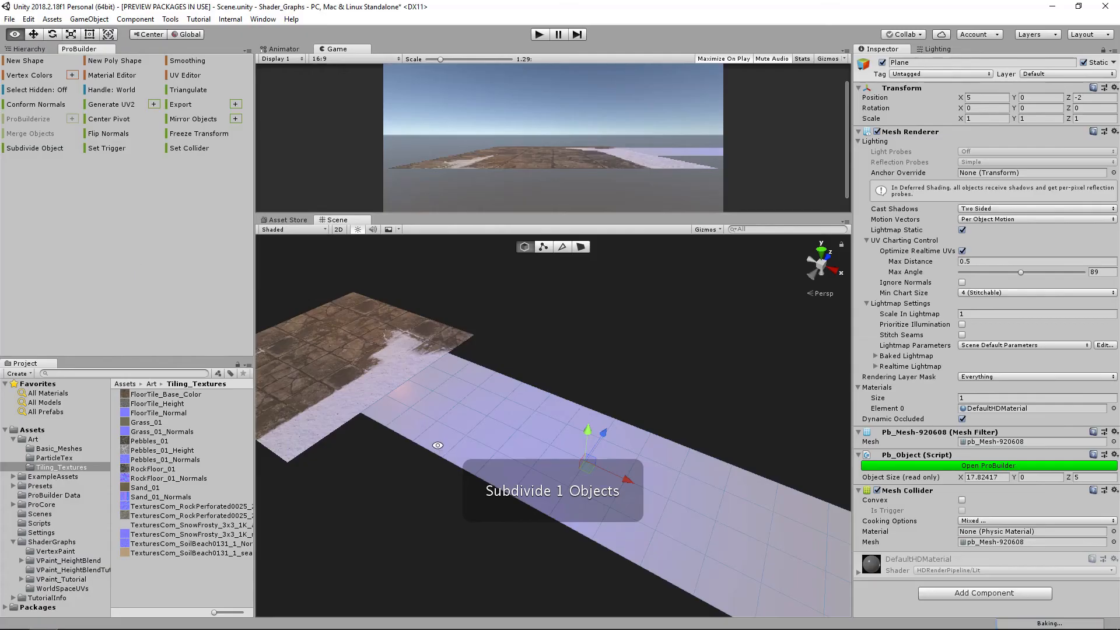
alt+drag(560, 429, 563, 452)
alt+right_drag(563, 452, 583, 464)
click(32, 149)
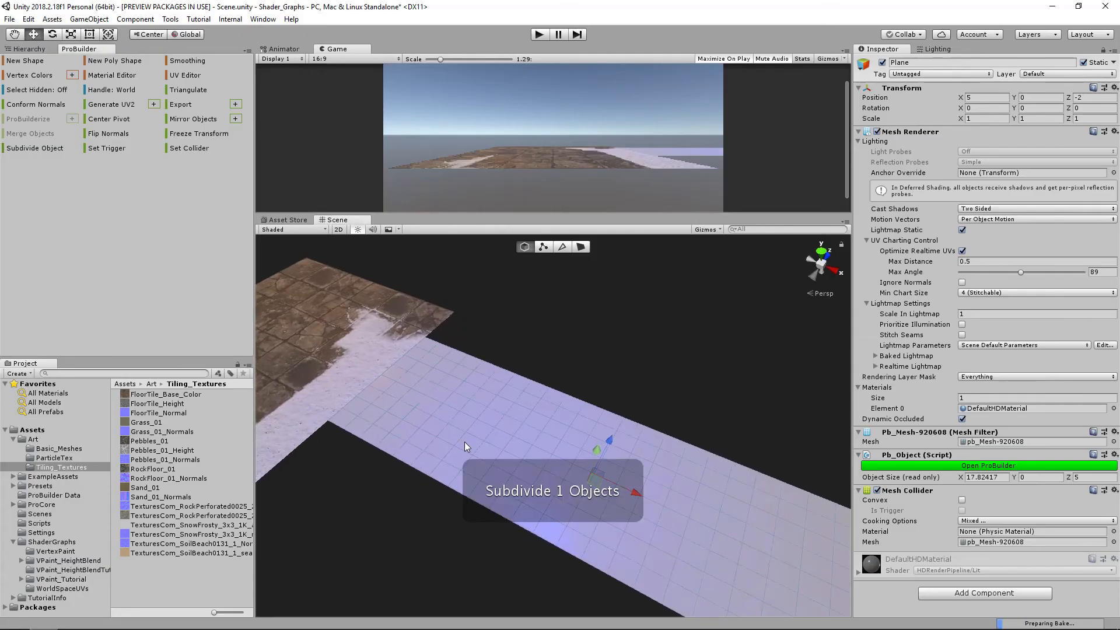
- Apply the HeightBlend_Tutorial material from the VPaint_HeightBlendTutorial folder to the new subdivided plane
alt+right_drag(370, 387, 583, 411)
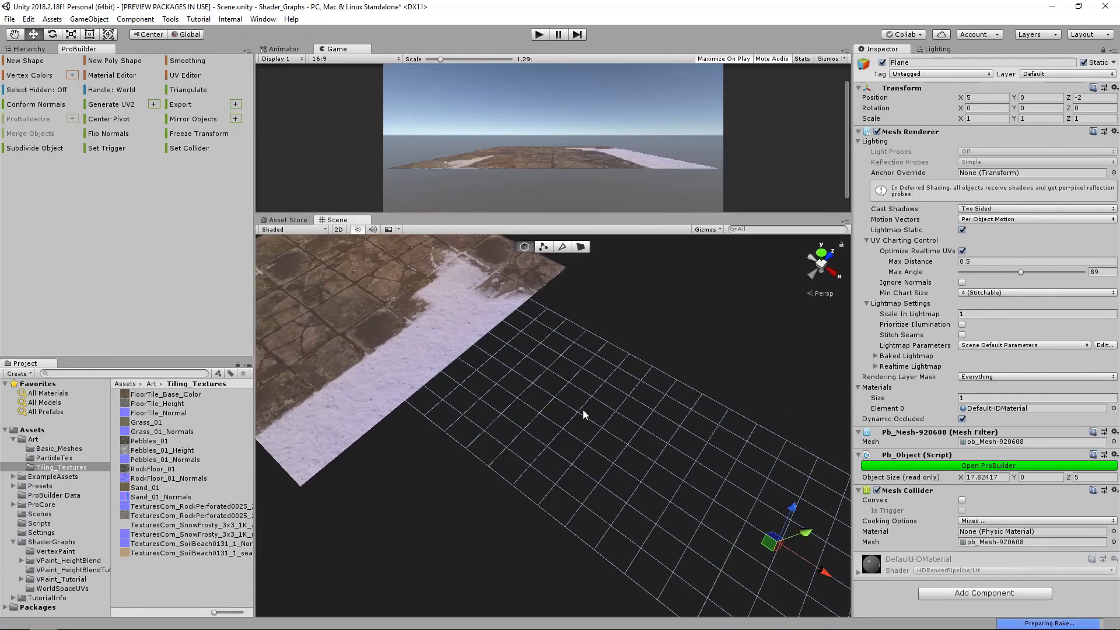
click(583, 411)
alt+right_drag(705, 403, 569, 417)
alt+drag(569, 418, 600, 408)
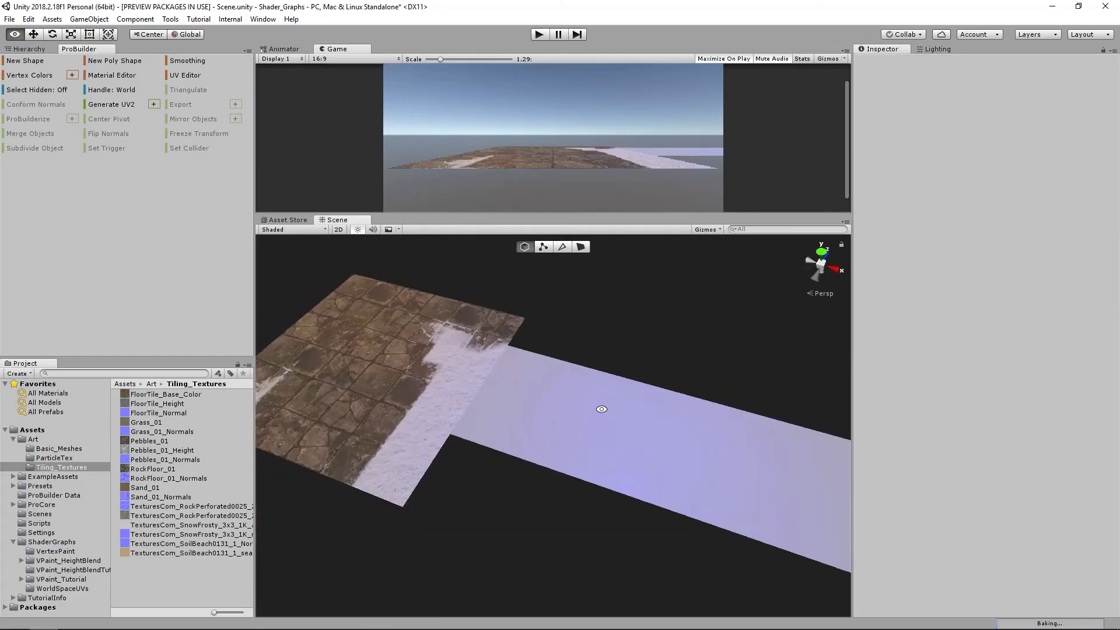
click(494, 387)
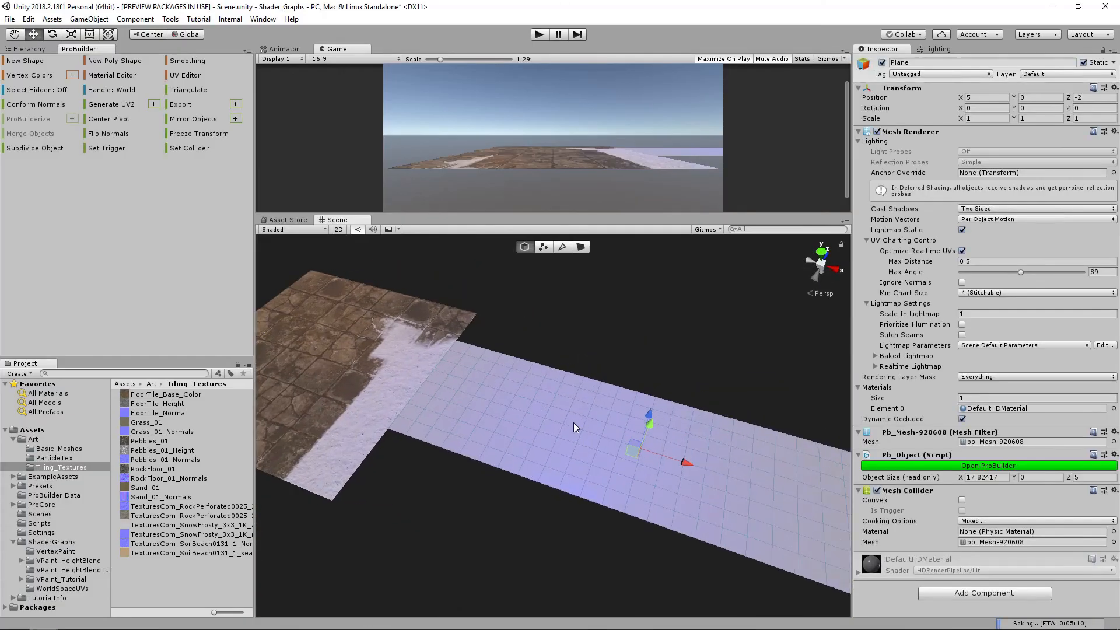
middle_drag(486, 371, 546, 387)
scroll(486, 385, up, 1)
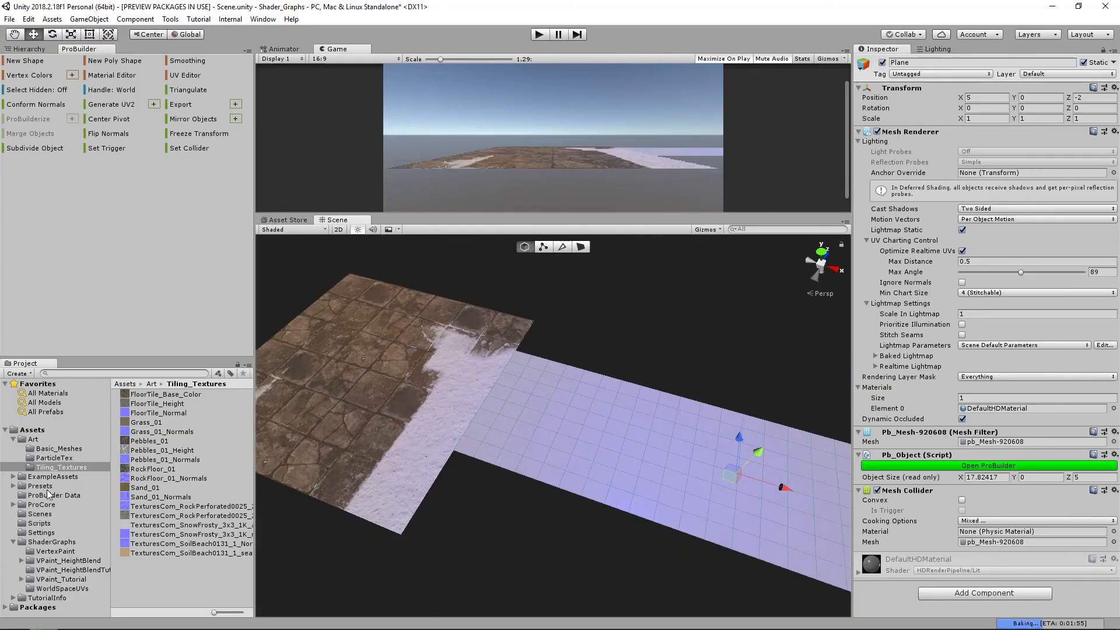
click(84, 569)
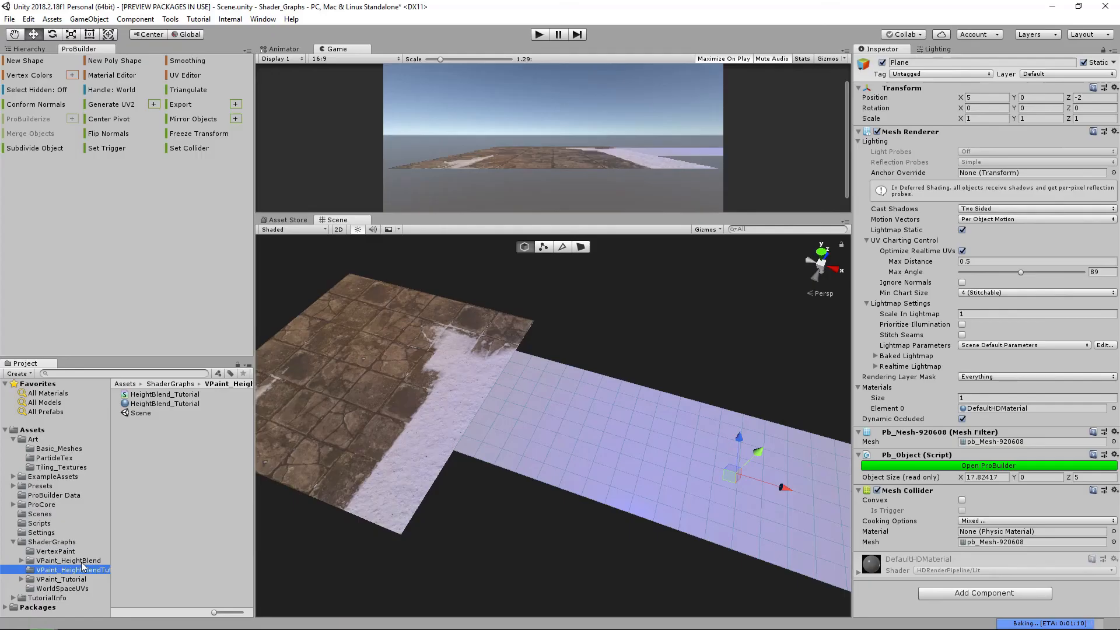
drag(152, 405, 549, 424)
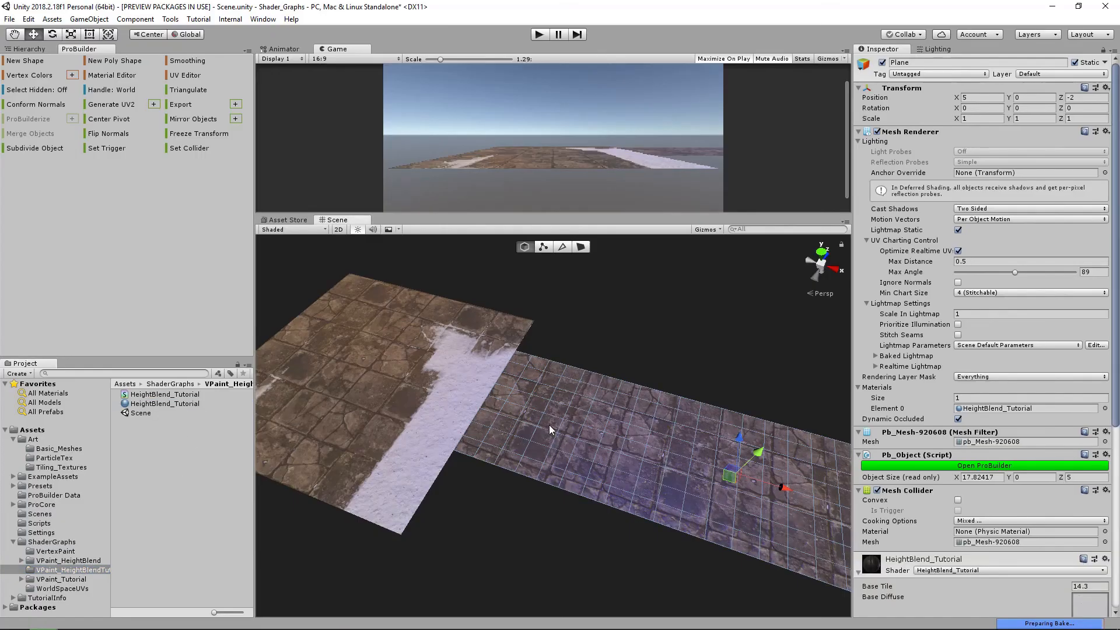
click(612, 328)
alt+drag(611, 328, 501, 395)
alt+middle_drag(501, 395, 486, 390)
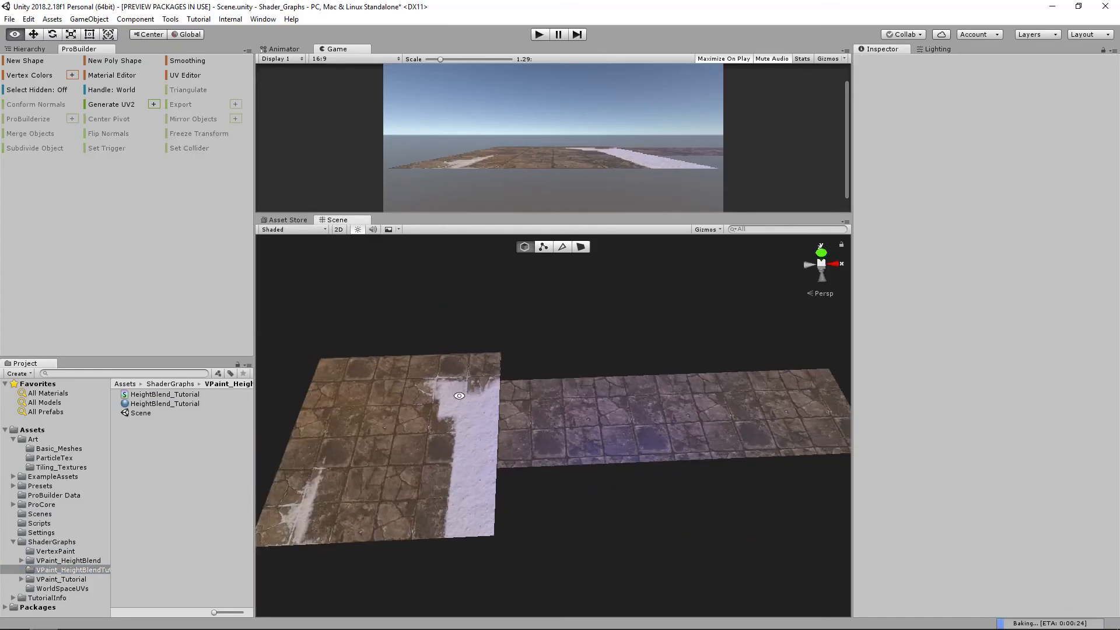
- Paint red vertex color over the snowy strip where the two planes meet, using a 1.79 brush size
click(36, 76)
click(67, 286)
alt+drag(402, 405, 547, 437)
drag(118, 208, 135, 208)
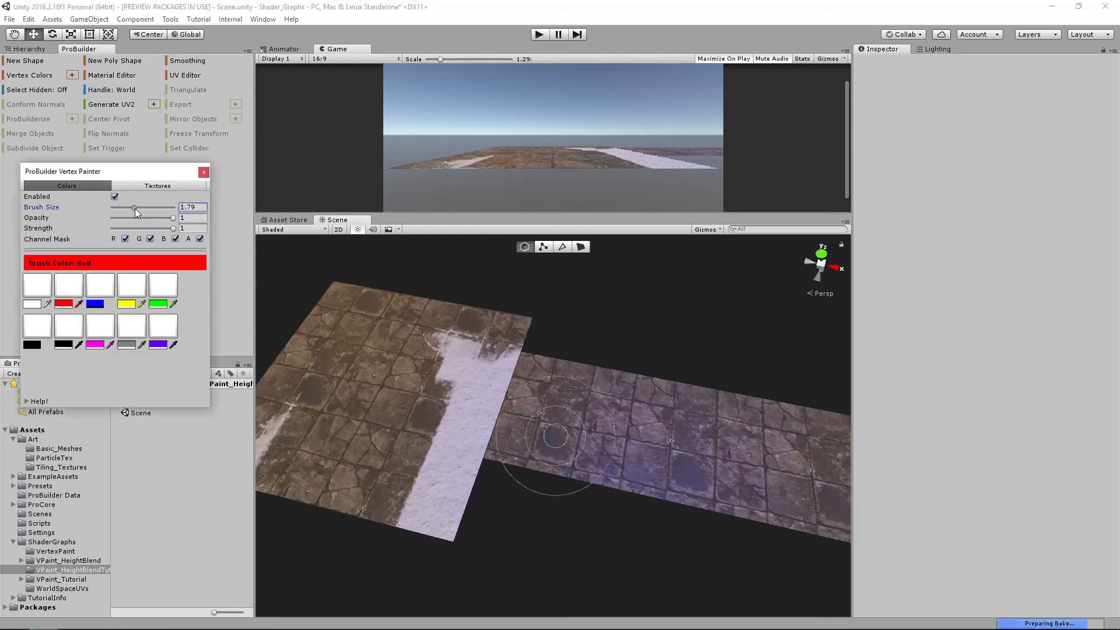
mouse_move(415, 366)
mouse_down()
mouse_move(486, 368)
mouse_move(474, 365)
mouse_move(453, 463)
mouse_move(517, 446)
mouse_up()
scroll(517, 447, up, 5)
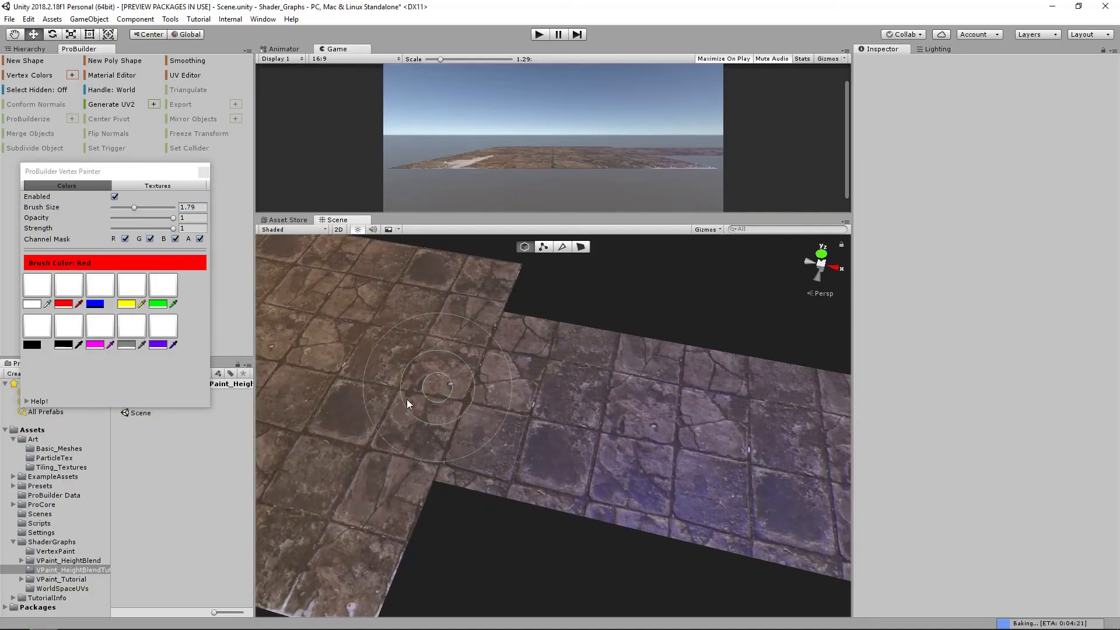
- Paint black vertex color across the seam of both planes with a brush size of 3.03, and close the vertex painter
click(69, 327)
click(36, 329)
middle_drag(444, 379, 477, 398)
mouse_move(436, 397)
mouse_down()
mouse_move(488, 414)
mouse_move(492, 352)
mouse_move(447, 339)
mouse_up()
click(150, 207)
mouse_move(509, 320)
mouse_down()
mouse_move(467, 436)
mouse_move(411, 457)
mouse_move(549, 466)
mouse_move(502, 443)
mouse_move(534, 360)
mouse_move(519, 439)
mouse_move(457, 470)
mouse_move(487, 401)
mouse_move(411, 512)
mouse_move(496, 372)
mouse_up()
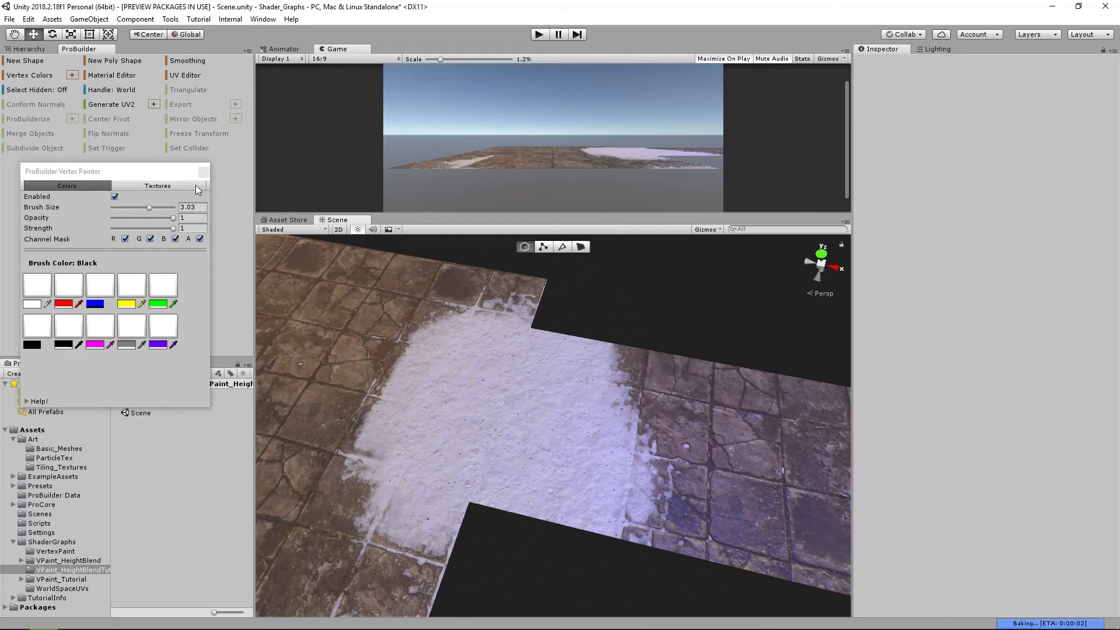
click(204, 172)
- Examine the snow texture along the seam between the two planes from several close and low angles
alt+drag(578, 402, 641, 388)
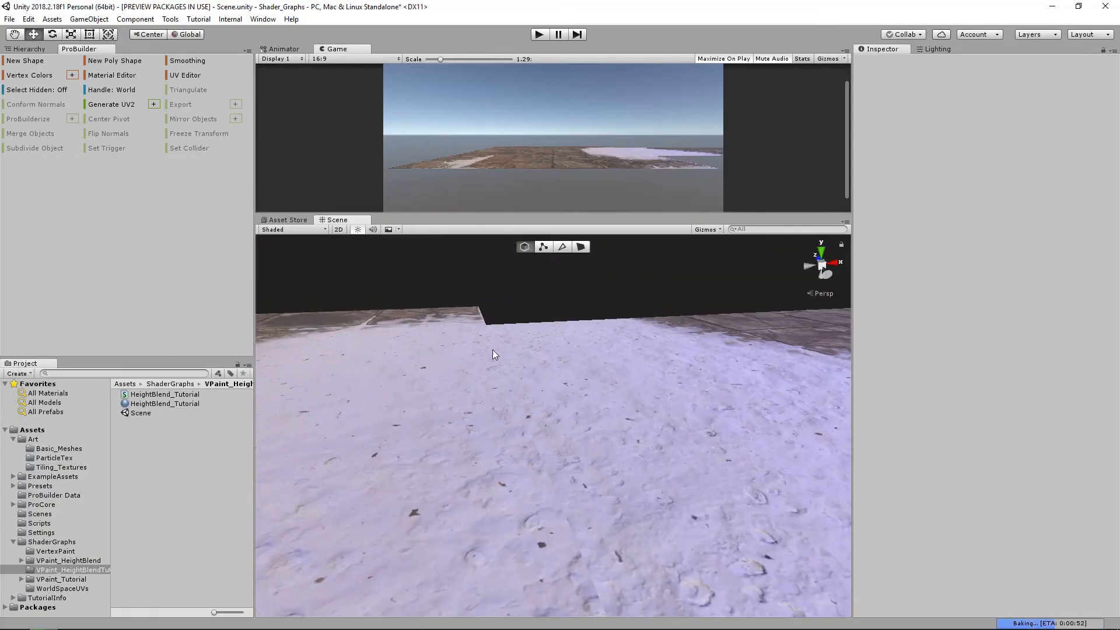
alt+middle_drag(639, 574, 601, 467)
alt+right_drag(601, 467, 655, 494)
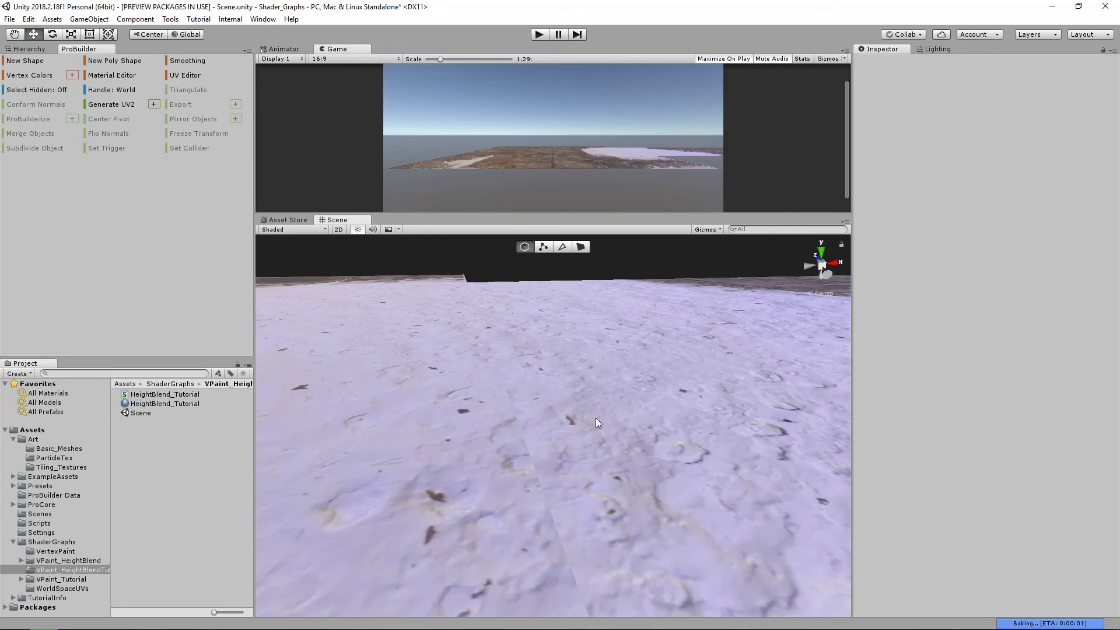
alt+drag(583, 433, 594, 457)
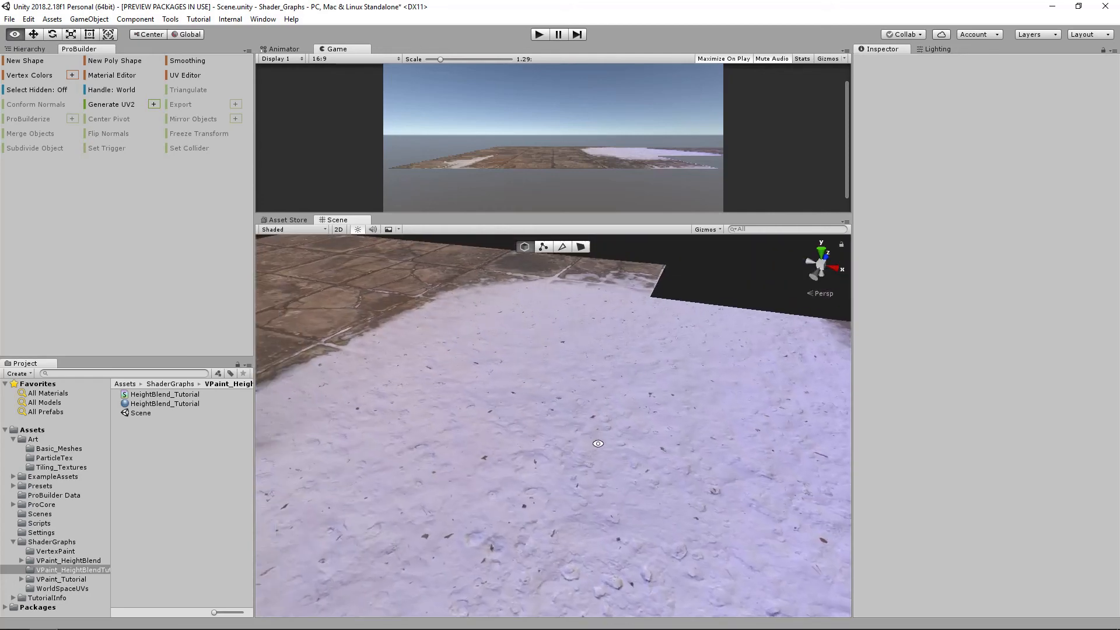
mouse_move(565, 443)
middle_down()
mouse_move(566, 421)
mouse_move(632, 431)
mouse_move(584, 432)
middle_up()
alt+drag(583, 432, 521, 360)
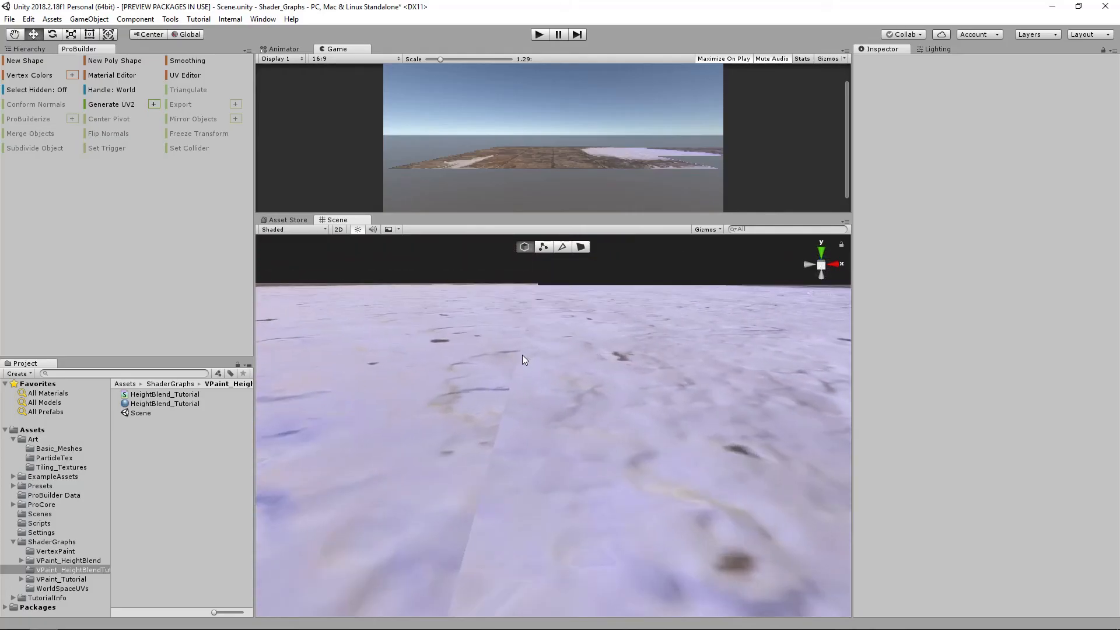
alt+drag(510, 441, 594, 446)
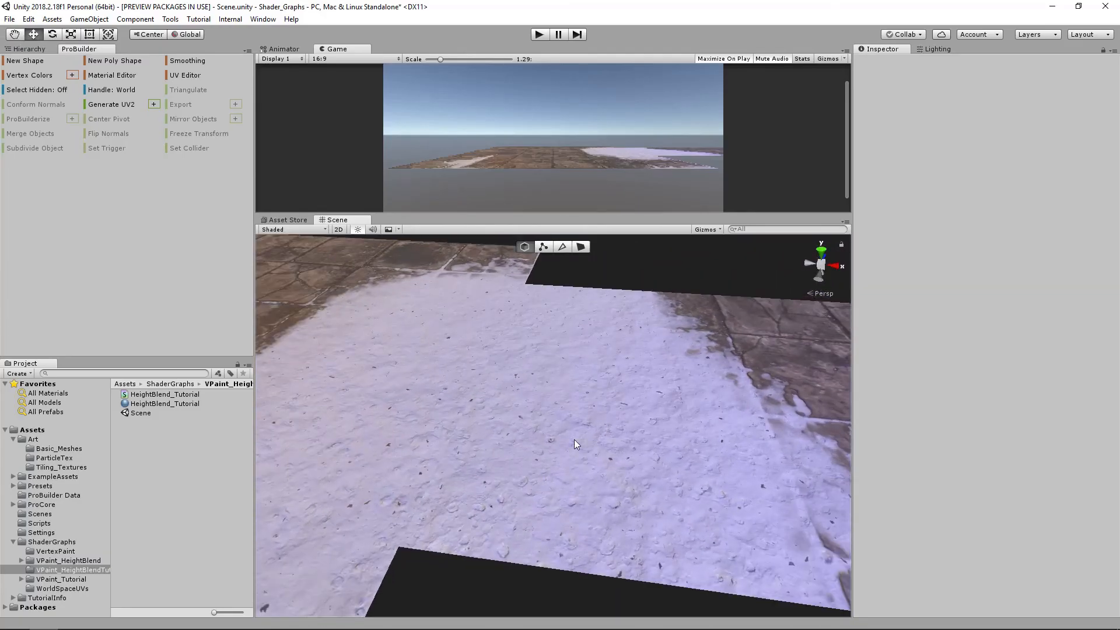
alt+drag(538, 437, 622, 436)
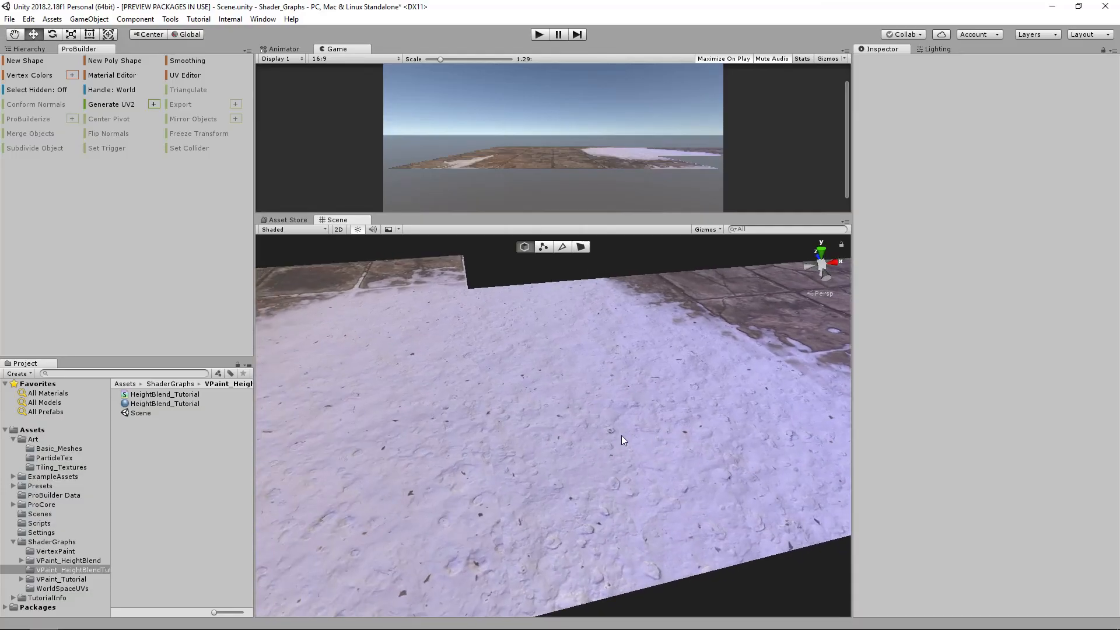
click(580, 421)
alt+drag(496, 507, 619, 530)
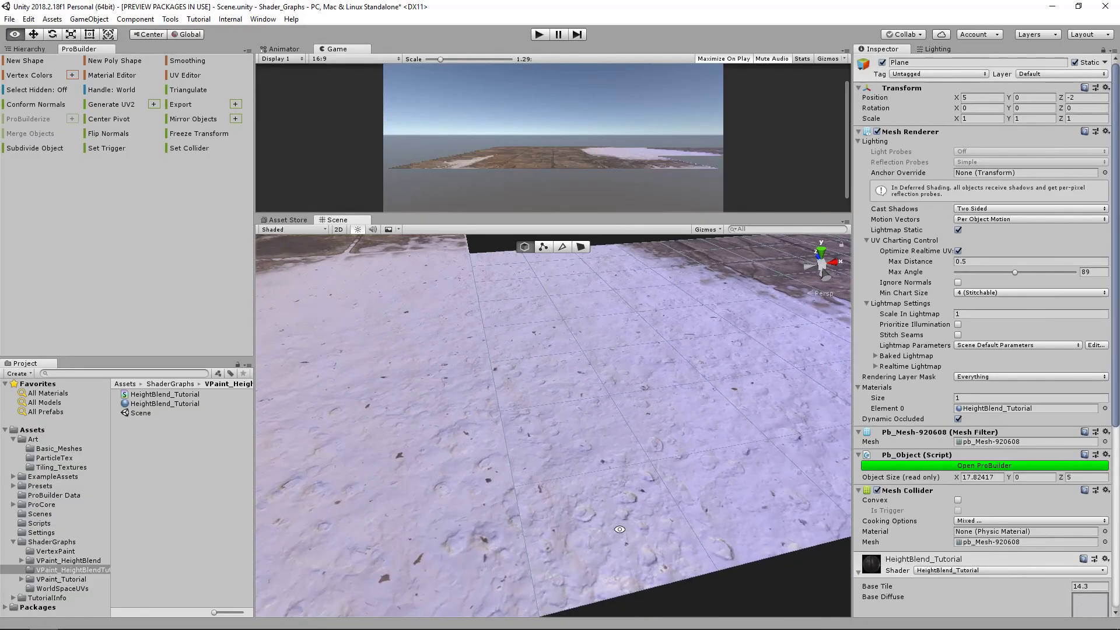
click(697, 580)
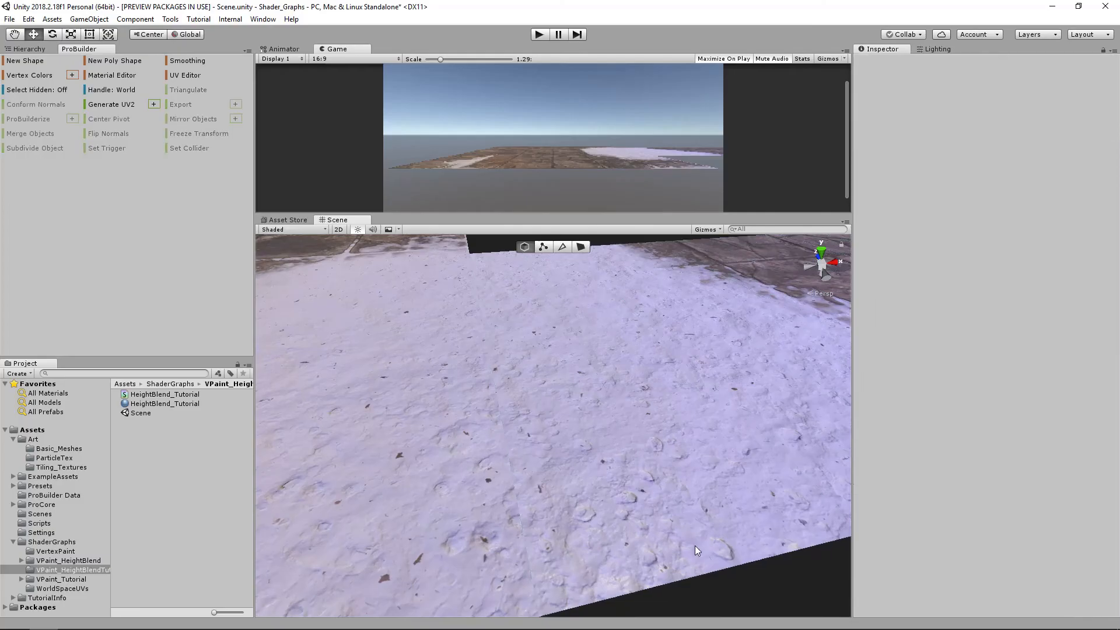
- Delete the new plane's outer faces beyond the snow edge to leave it 4.5 units long, and return to object selection
click(673, 357)
alt+drag(685, 361, 511, 408)
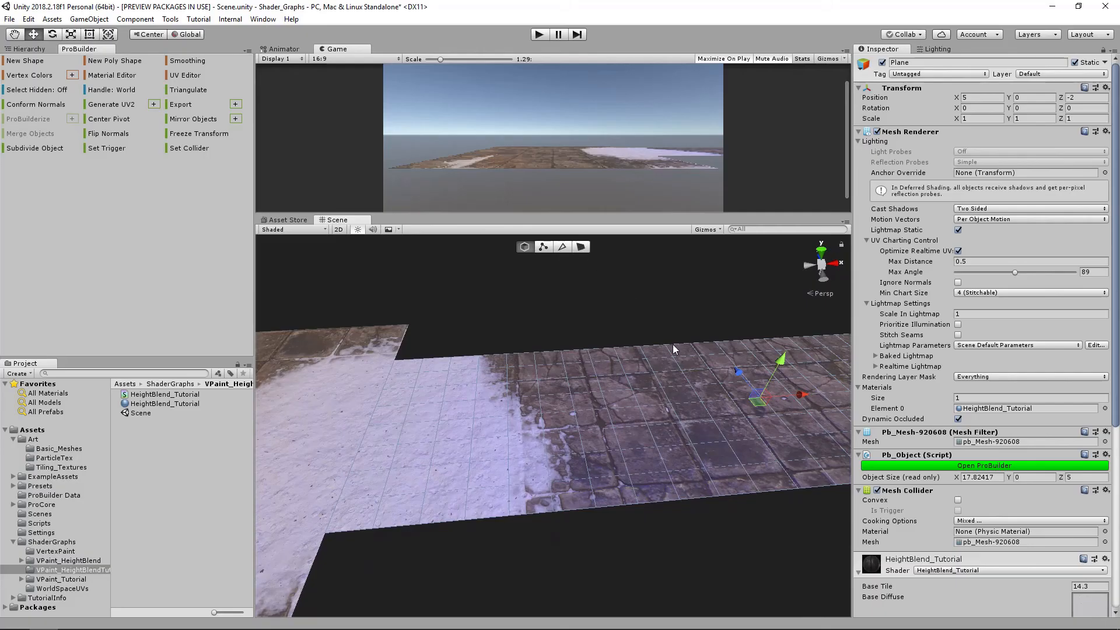
alt+drag(673, 349, 539, 279)
click(580, 247)
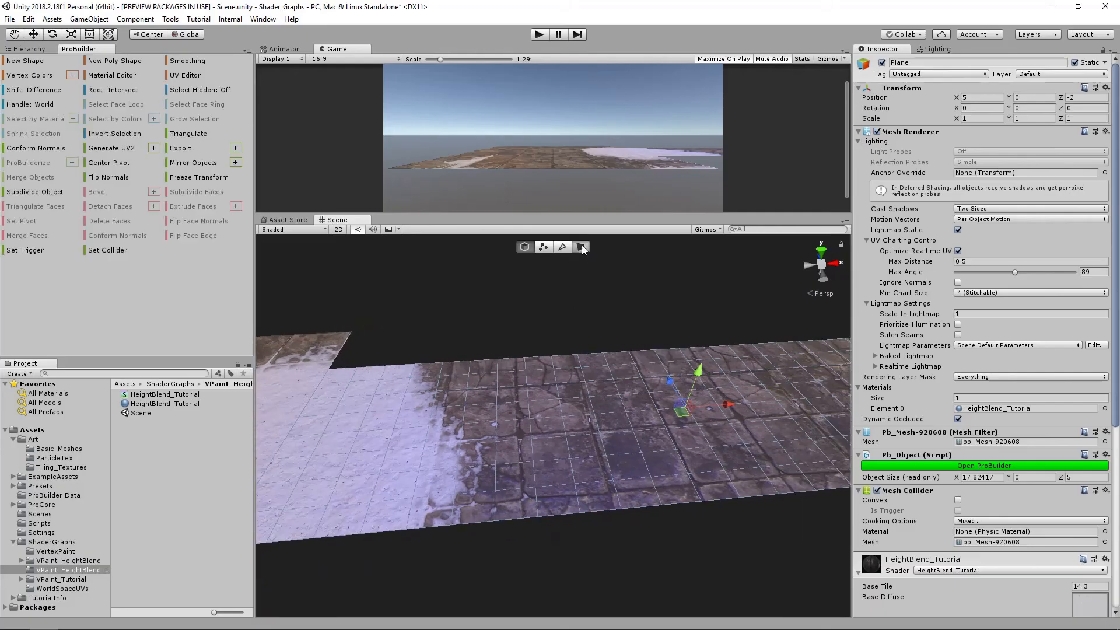
click(653, 414)
key(f)
scroll(595, 359, down, 5)
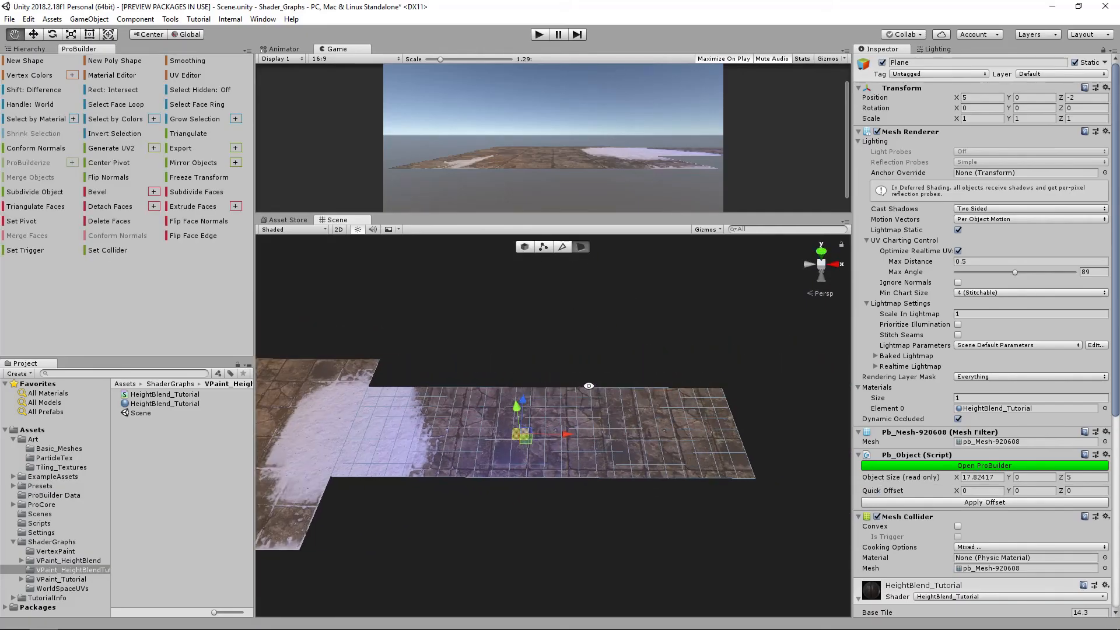
drag(799, 351, 463, 546)
drag(469, 542, 466, 534)
alt+drag(545, 517, 504, 500)
right_drag(503, 500, 479, 494)
key(w)
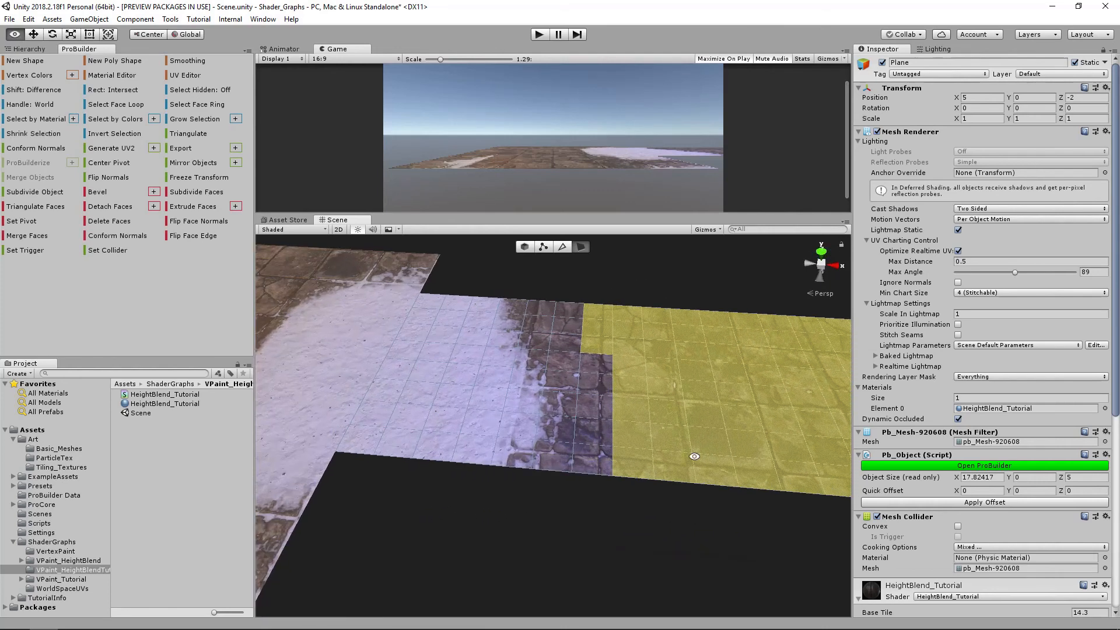
shift+click(603, 370)
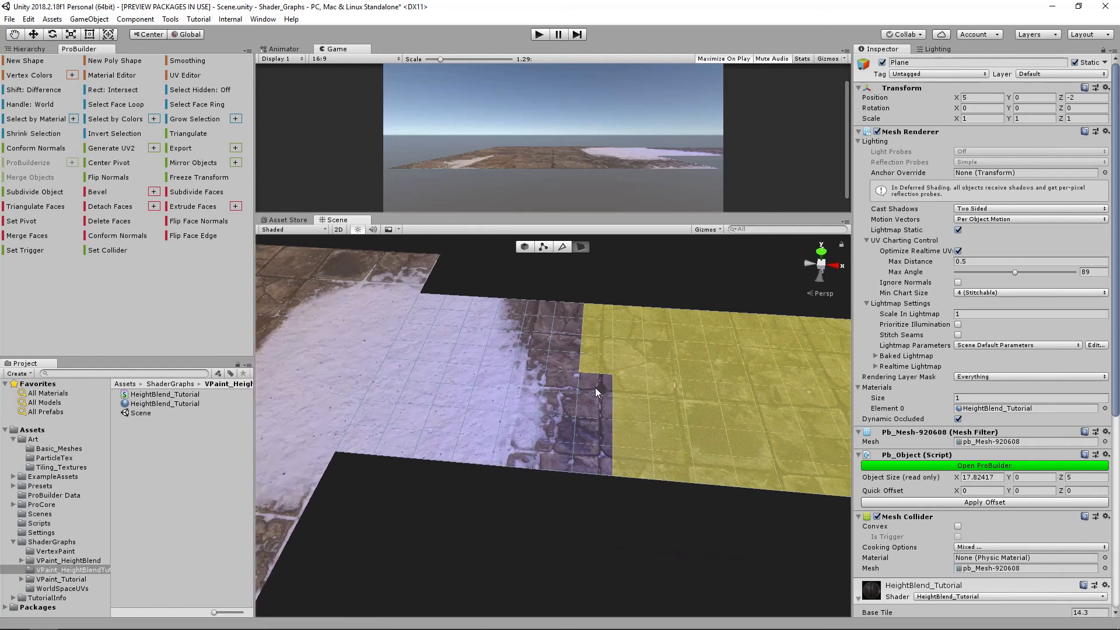
shift+click(594, 450)
middle_drag(619, 397, 589, 404)
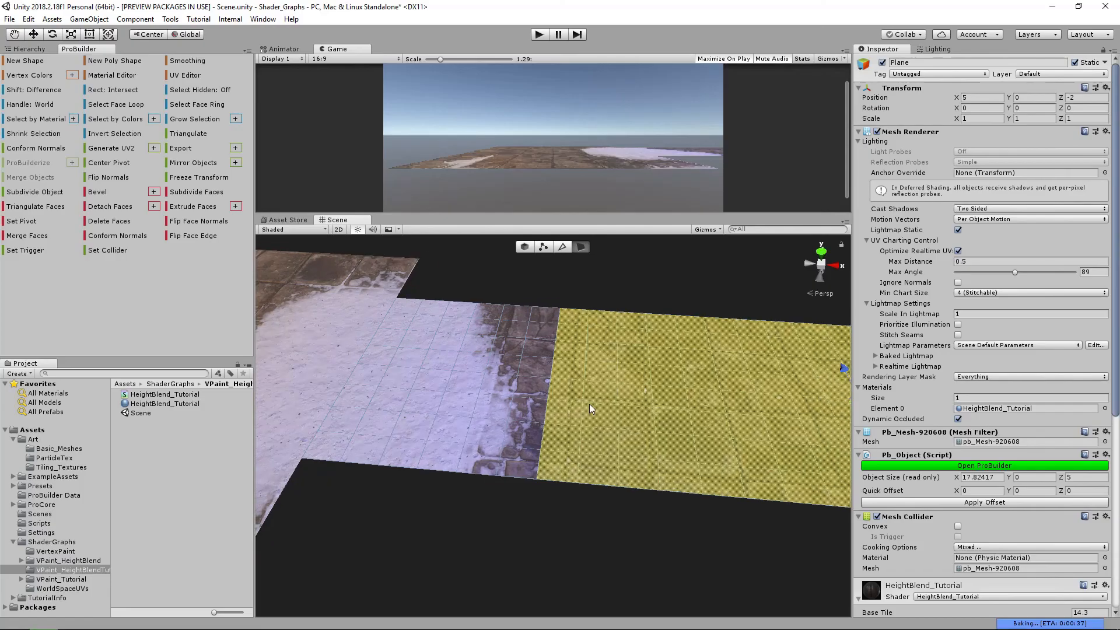
click(114, 219)
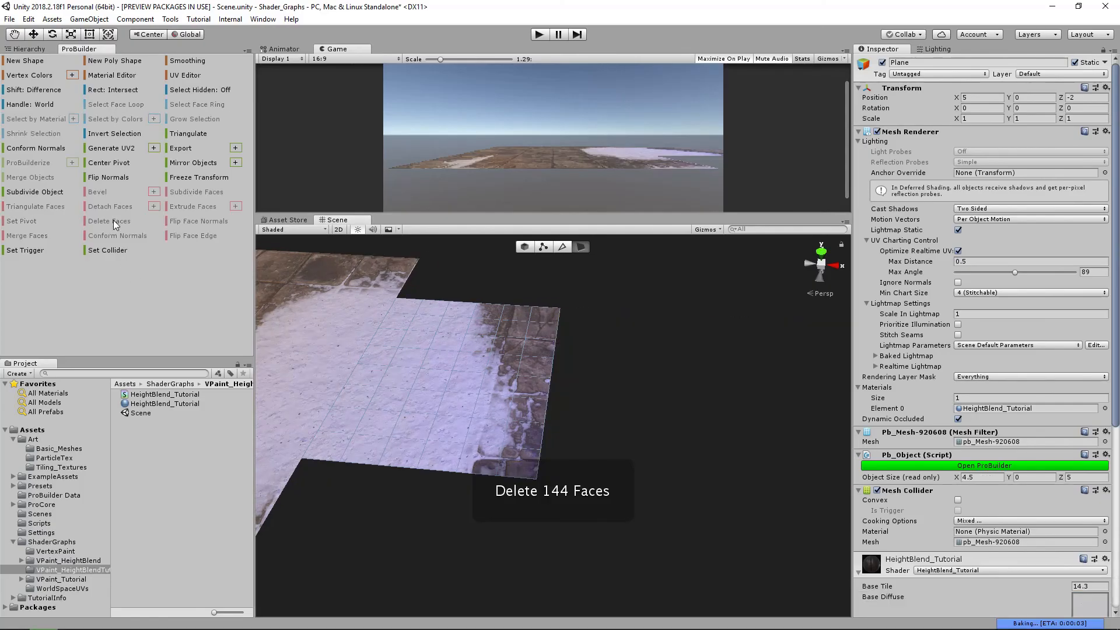
click(524, 247)
- Paint the rest of the shortened plane with black vertex color at a brush size of 1.69, and close the vertex painter
middle_drag(537, 363, 687, 395)
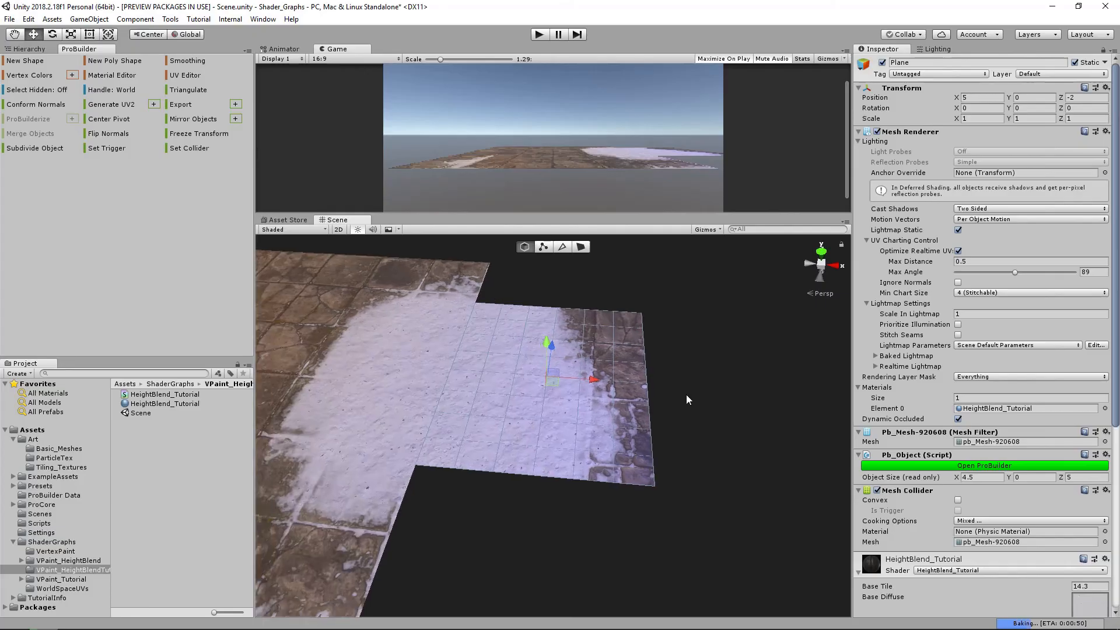
click(28, 76)
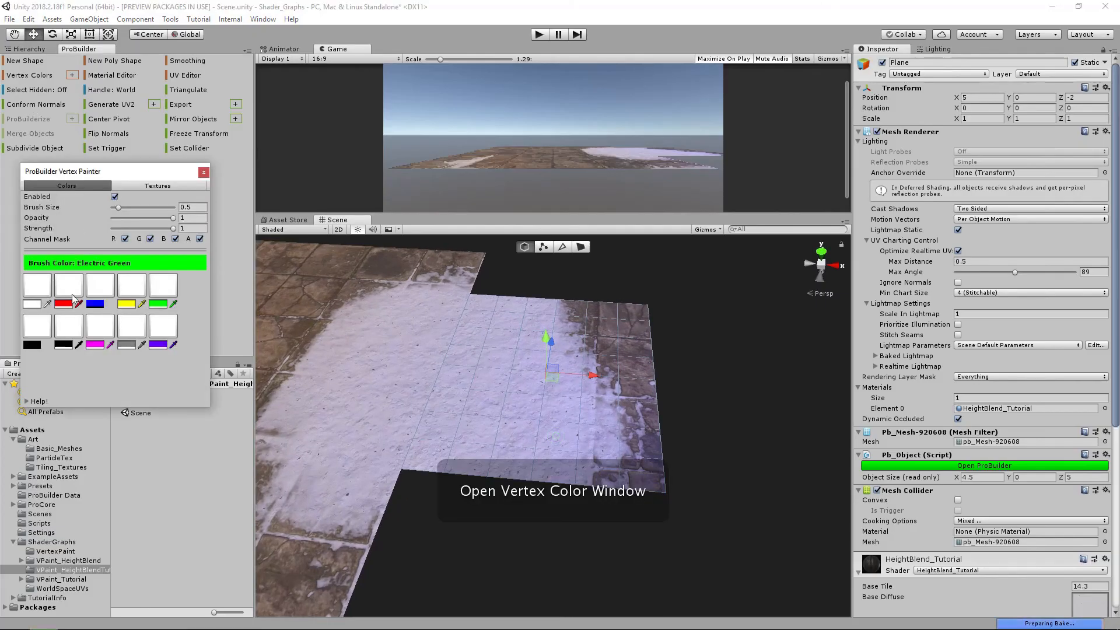
drag(119, 208, 133, 208)
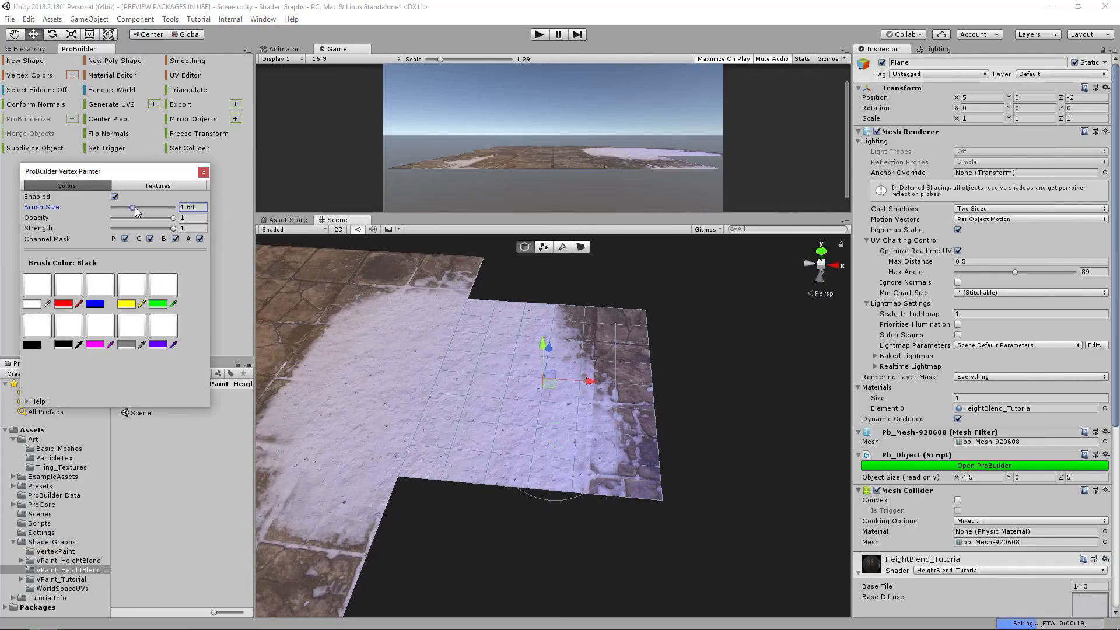
mouse_move(623, 328)
mouse_down()
mouse_move(637, 381)
mouse_move(630, 479)
mouse_move(456, 467)
mouse_up()
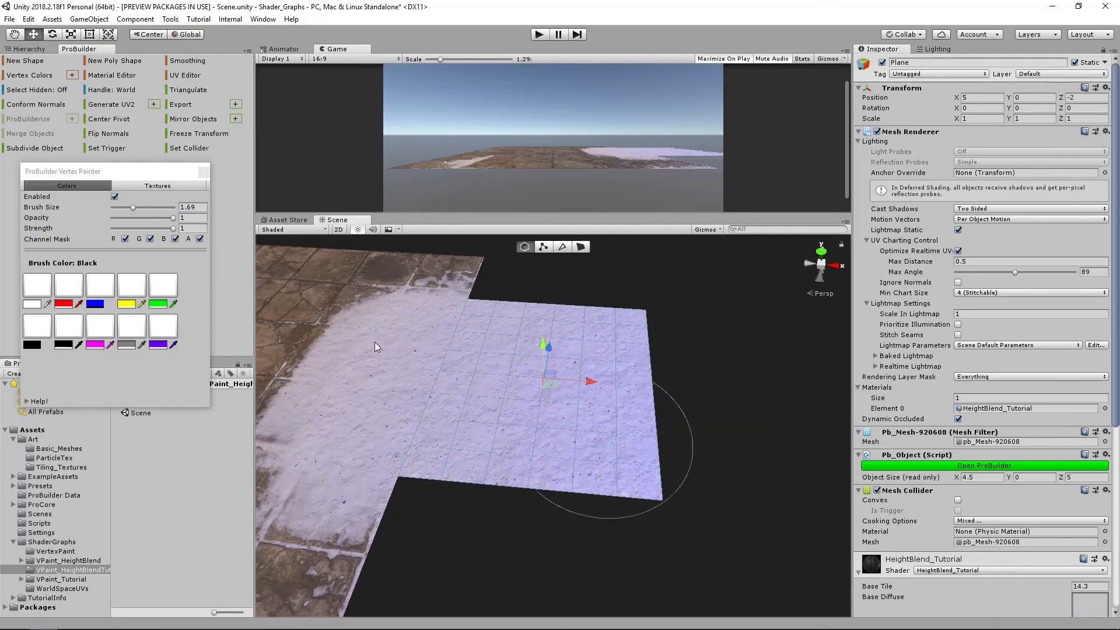
click(202, 174)
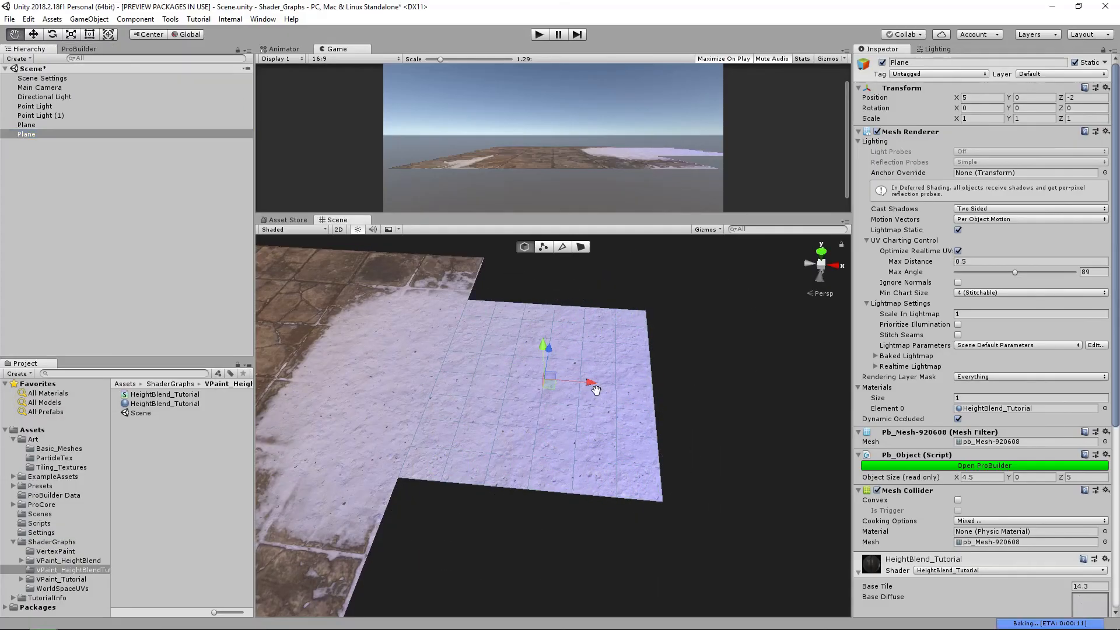
- Rotate the shortened snow plane about its Y axis to about -167.3 degrees
middle_drag(597, 388, 636, 403)
click(705, 431)
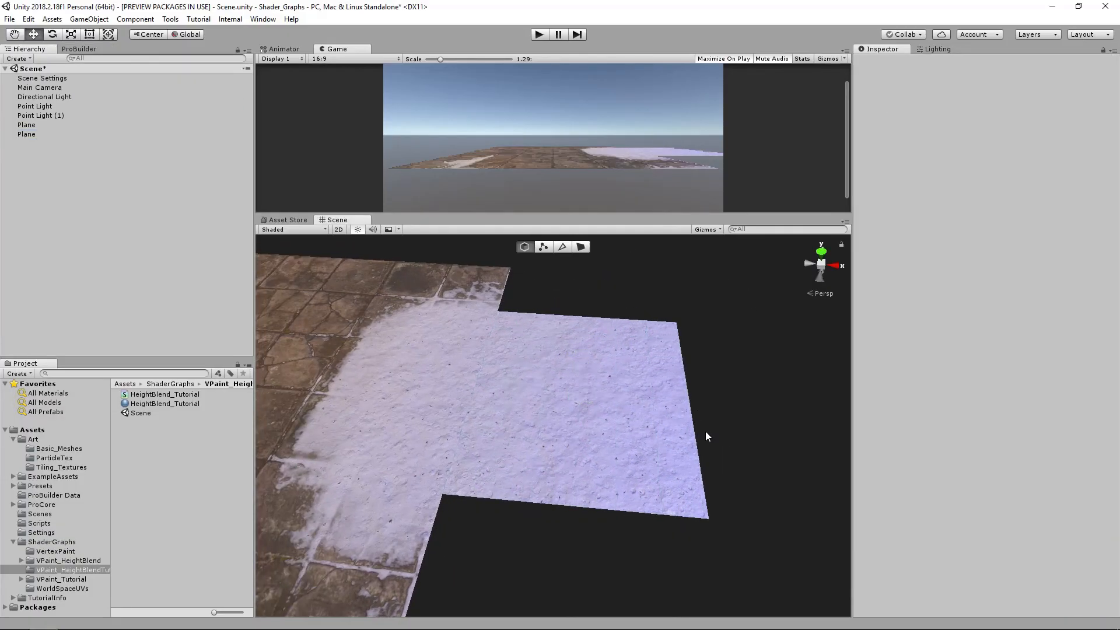
scroll(689, 427, up, 3)
click(625, 410)
scroll(552, 398, up, 5)
key(e)
scroll(545, 418, up, 4)
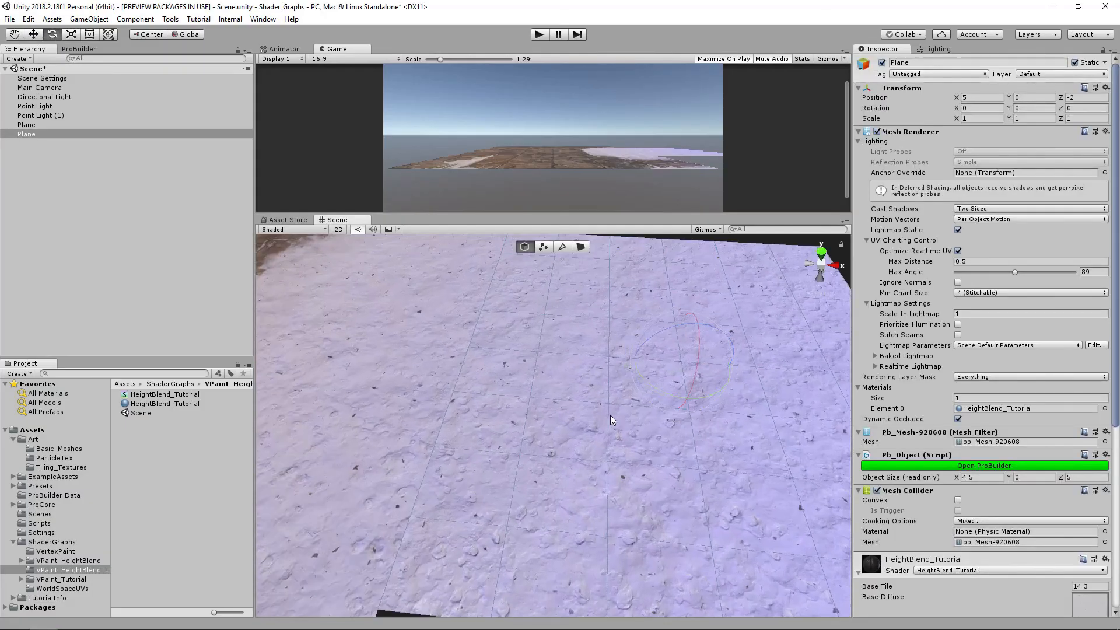
drag(620, 391, 884, 411)
- Examine how the snow texture lines up on the rotated plane, and undo the rotation
middle_drag(618, 457, 568, 433)
scroll(569, 433, up, 3)
scroll(557, 449, up, 3)
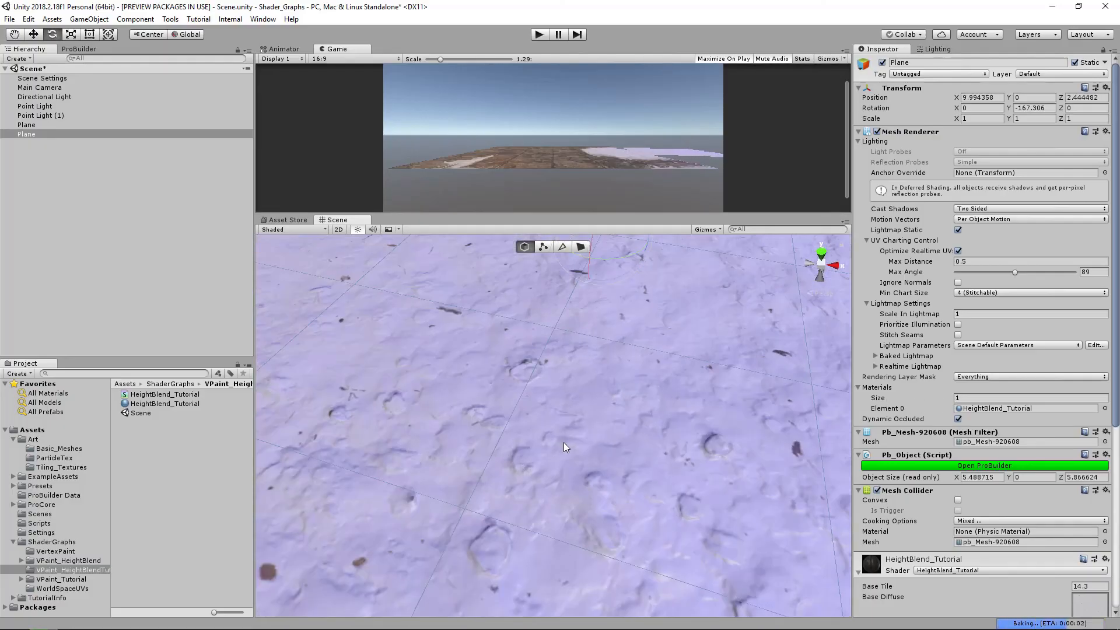
scroll(595, 344, down, 3)
drag(585, 323, 607, 390)
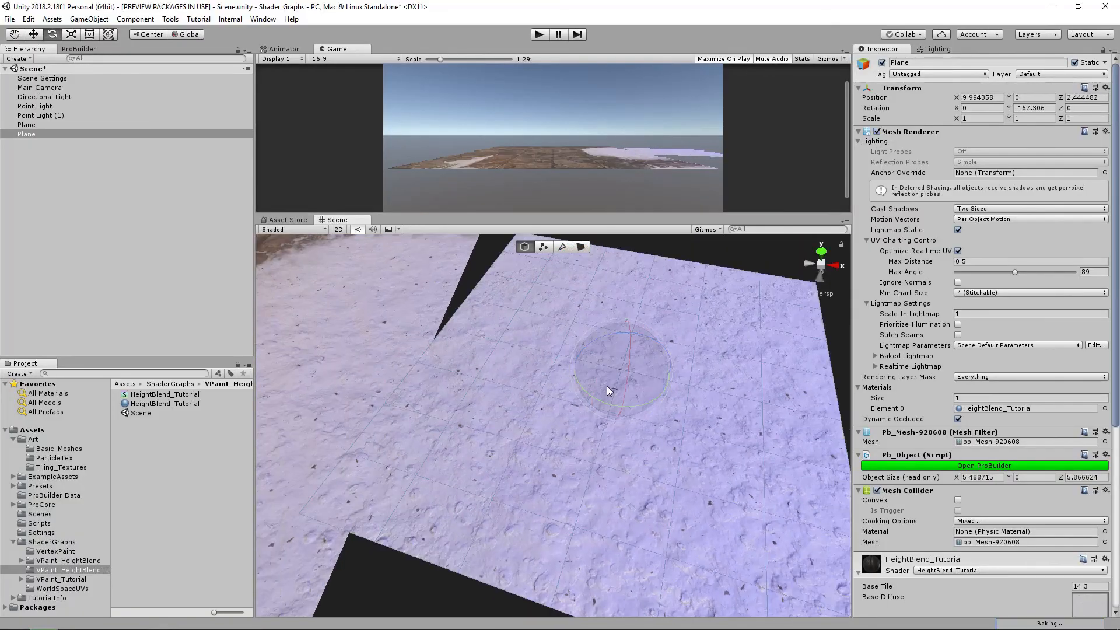
key(ctrl+z)
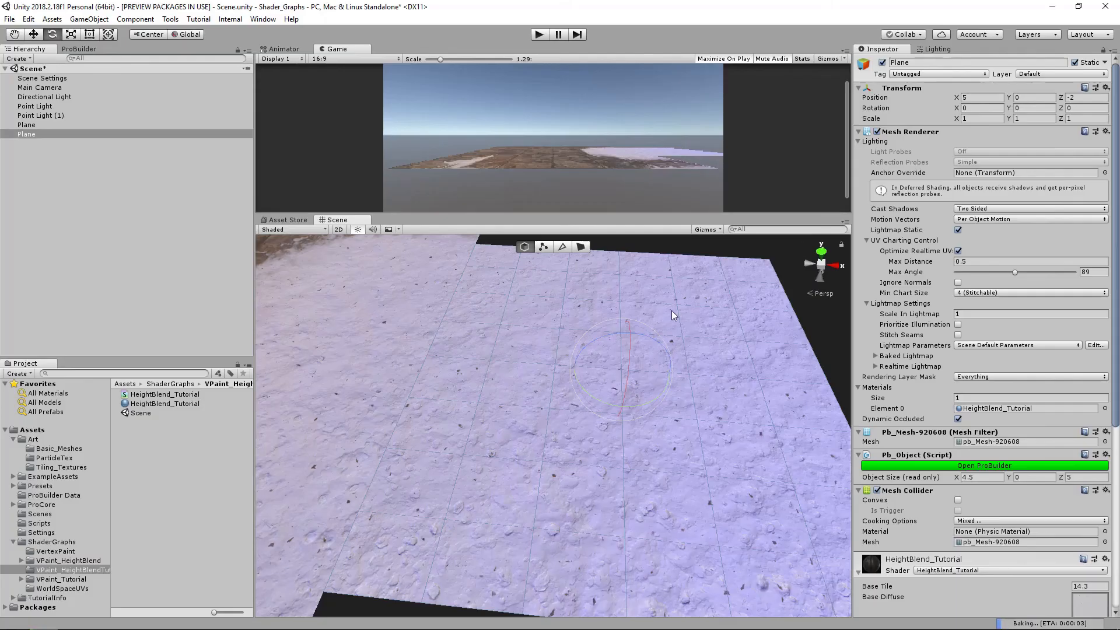
- Examine the snow texture along the seam between the two adjoining planes from close up and farther away
alt+drag(575, 401, 672, 389)
scroll(685, 379, up, 4)
middle_drag(527, 392, 617, 404)
scroll(617, 404, down, 4)
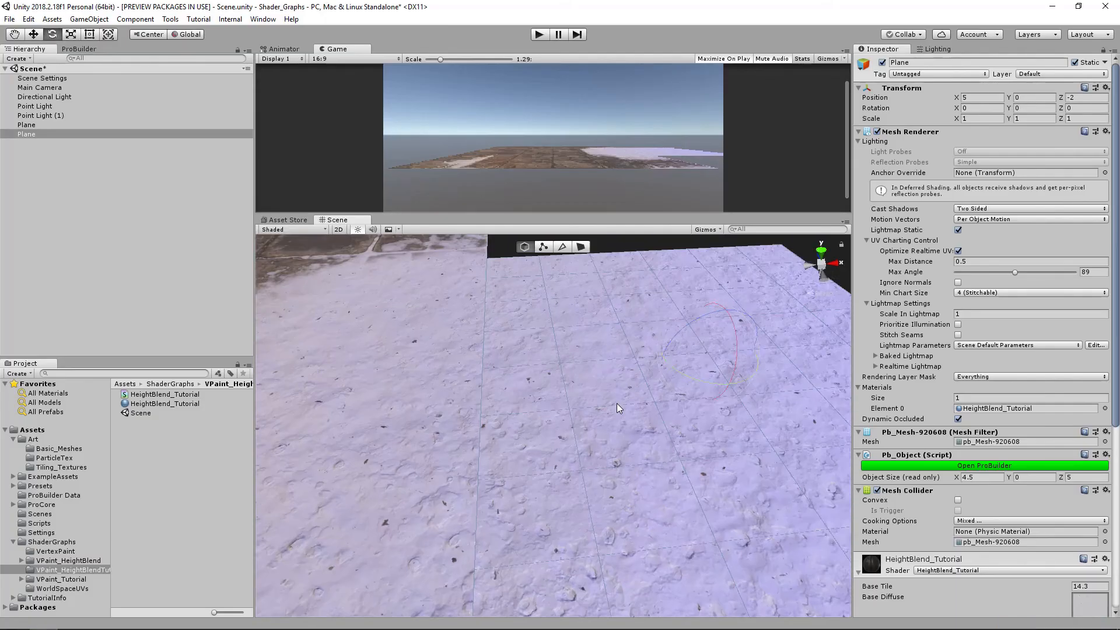
scroll(617, 403, down, 2)
click(633, 253)
scroll(505, 453, up, 8)
scroll(507, 453, down, 2)
middle_drag(507, 455, 604, 411)
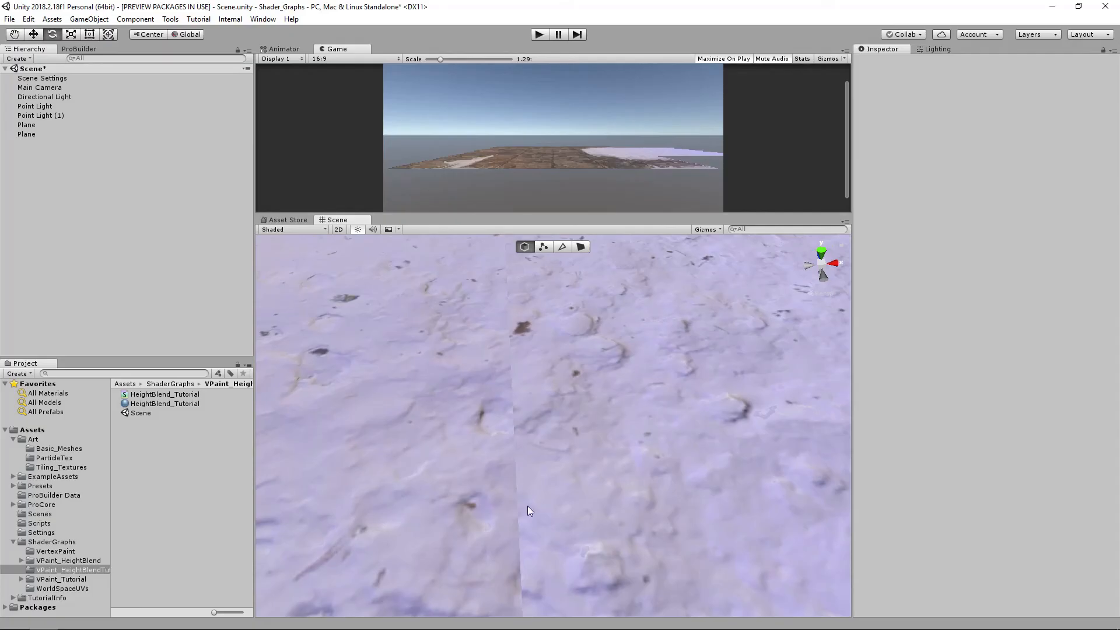
scroll(614, 411, down, 6)
- Rotate the snow plane 90 degrees about its Y axis and vertex-snap it against the stone plane's edge at X 5, Z 3
click(607, 408)
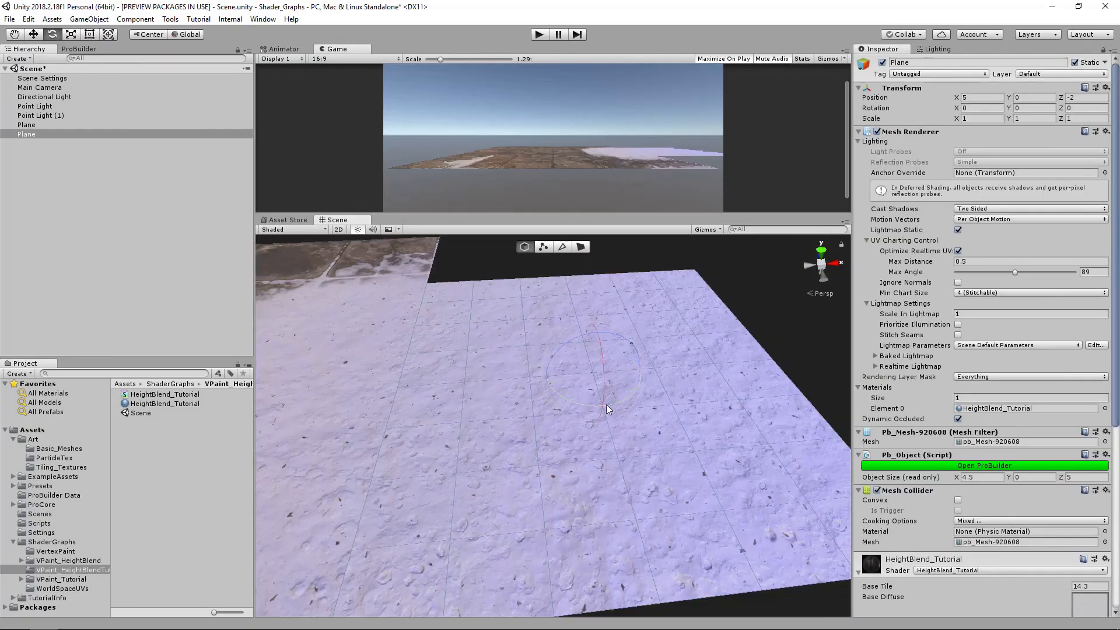
middle_drag(572, 430, 671, 349)
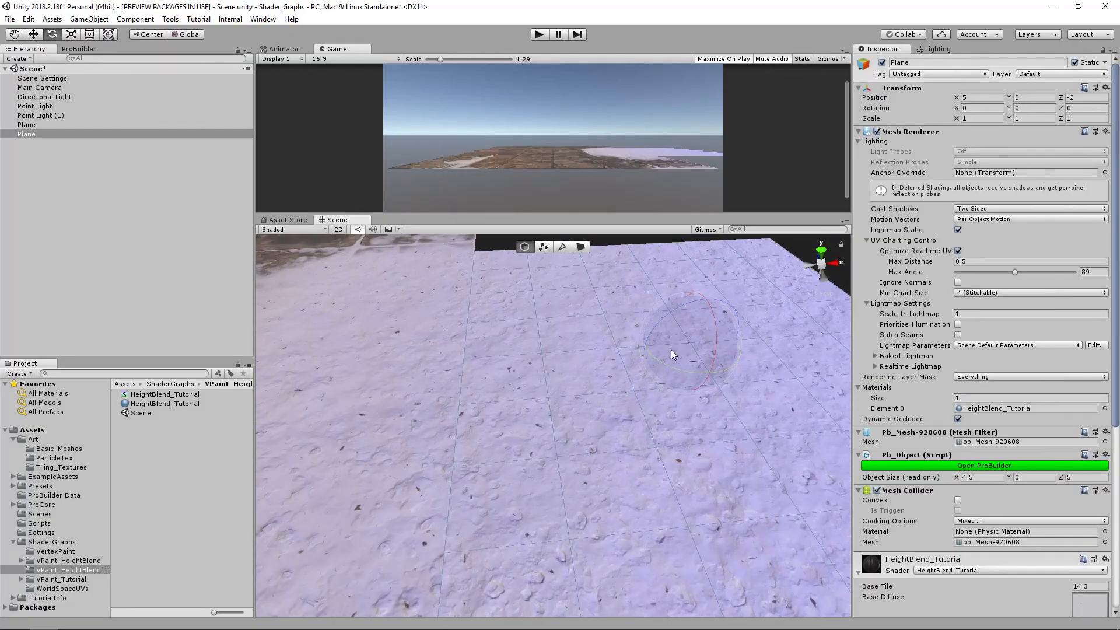
drag(689, 371, 534, 358)
key(w)
drag(728, 344, 793, 337)
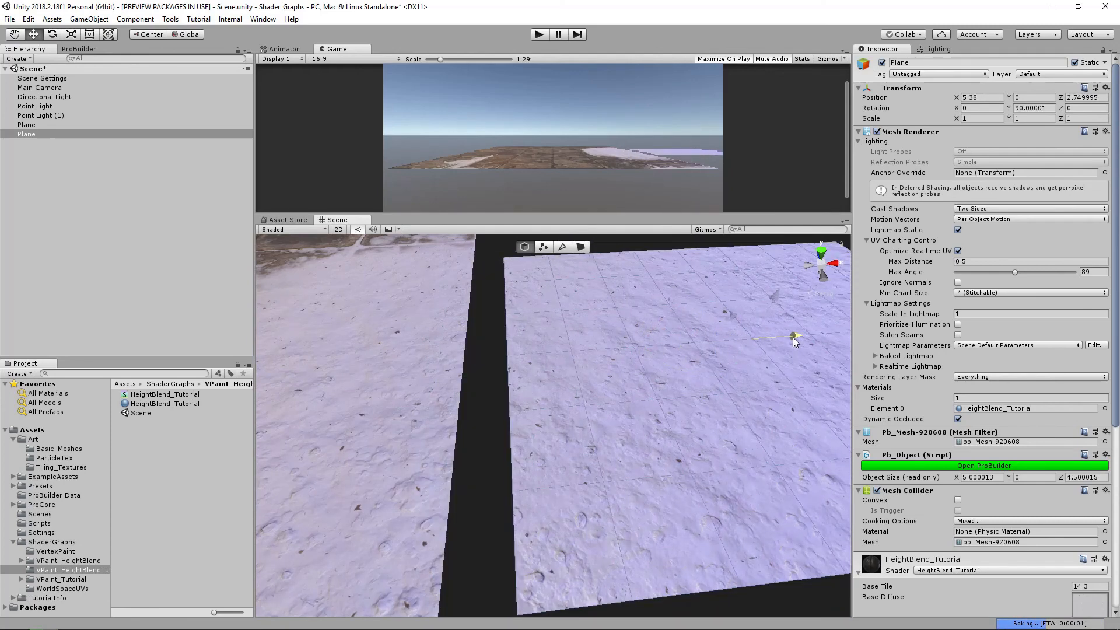
key(v)
drag(505, 407, 475, 414)
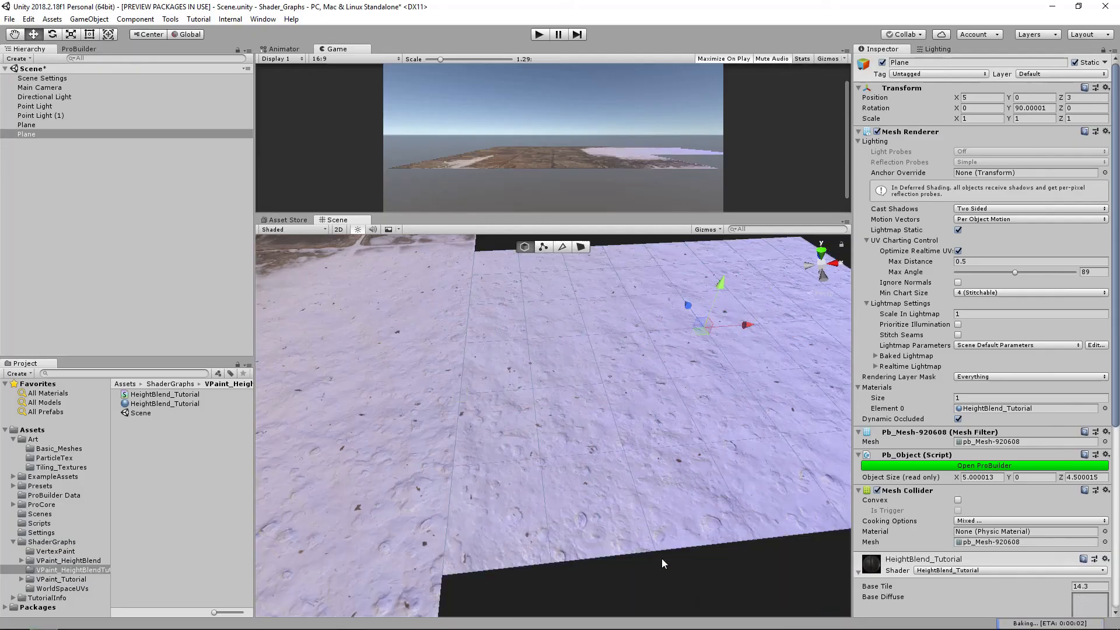
click(645, 553)
scroll(502, 441, up, 10)
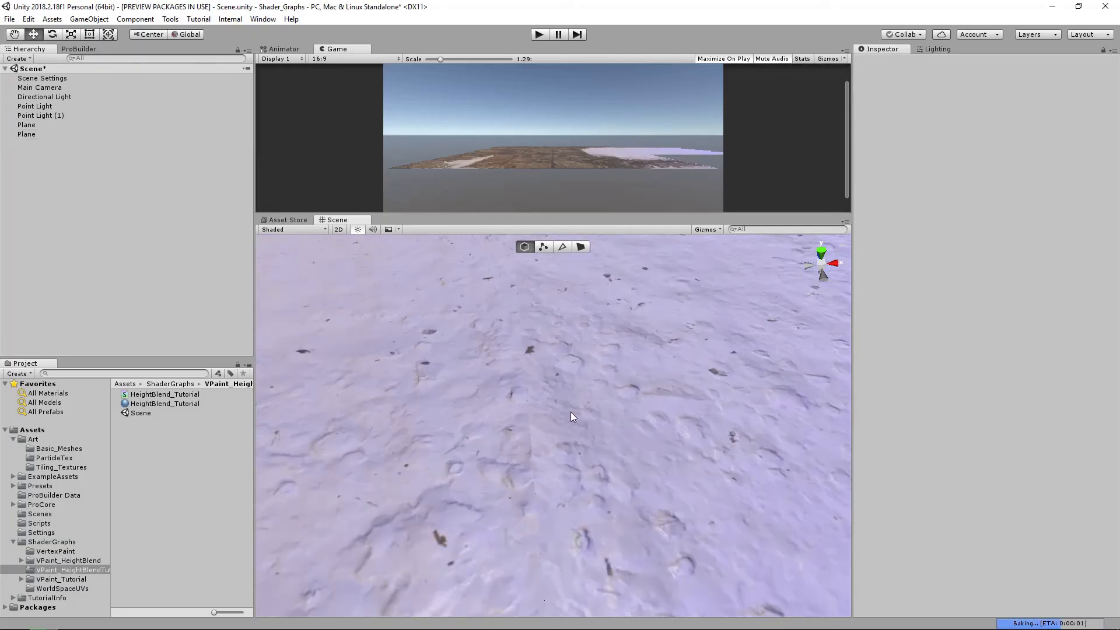
scroll(566, 414, down, 8)
- Rotate the snow plane to 180 degrees about Y and vertex-snap it to the stone plane's edge at X 9.5, Z 2.5
click(618, 417)
key(e)
drag(622, 416, 485, 426)
key(w)
key(v)
drag(429, 399, 409, 443)
- Inspect the snow tiling close up where the 180-degree rotated plane meets the stone plane
click(516, 286)
middle_drag(443, 453, 607, 388)
scroll(525, 436, up, 12)
click(679, 382)
scroll(680, 383, down, 10)
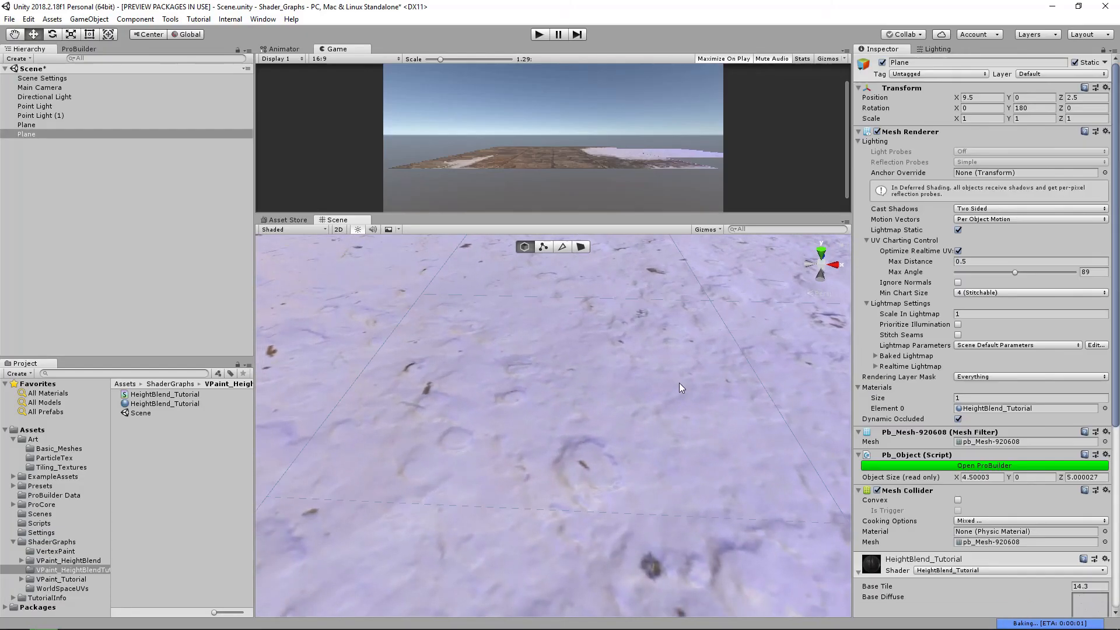
scroll(598, 341, up, 5)
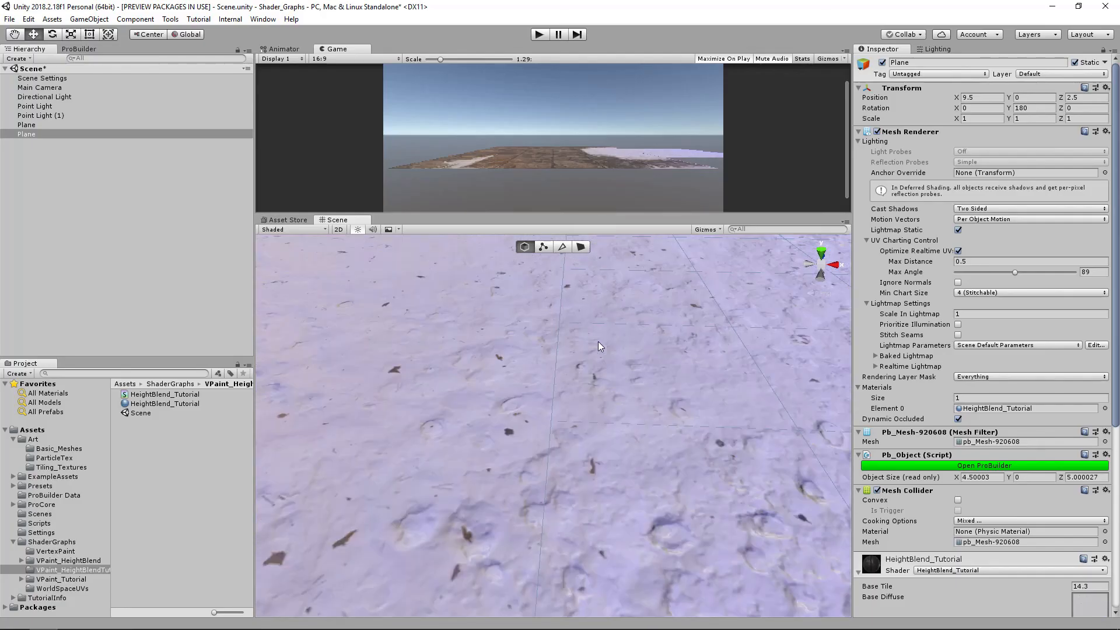
scroll(575, 369, up, 3)
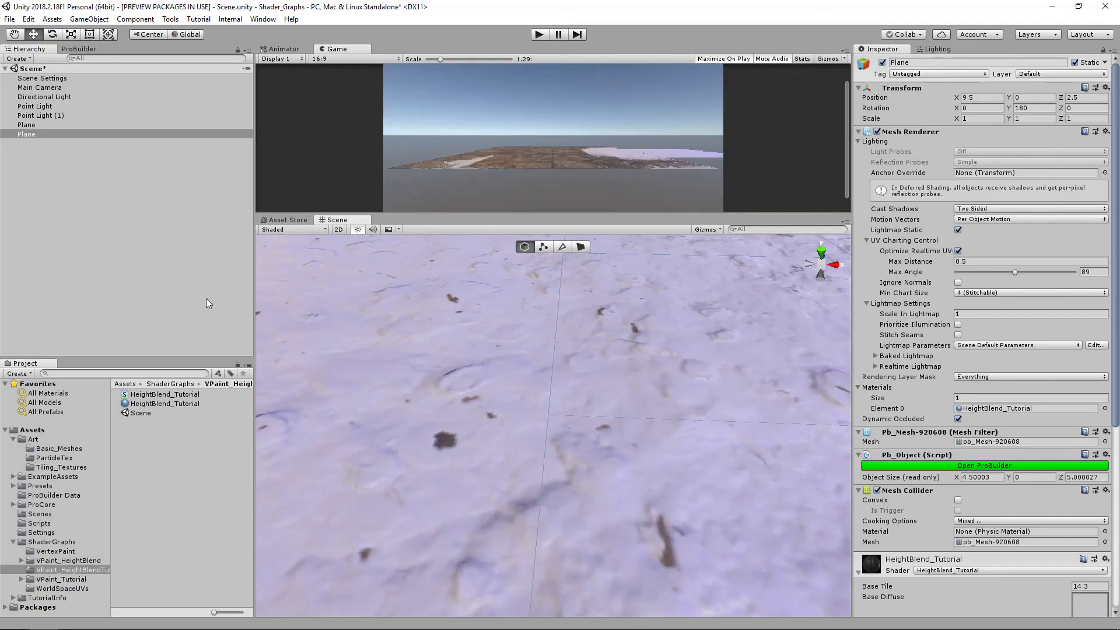
click(108, 247)
scroll(608, 398, down, 10)
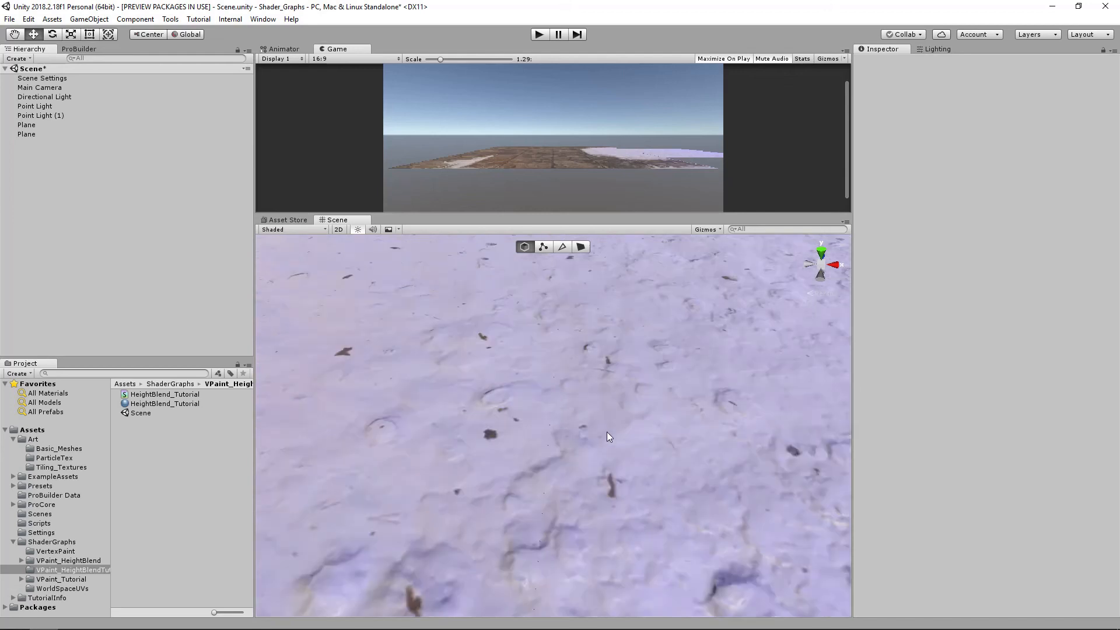
scroll(586, 400, down, 8)
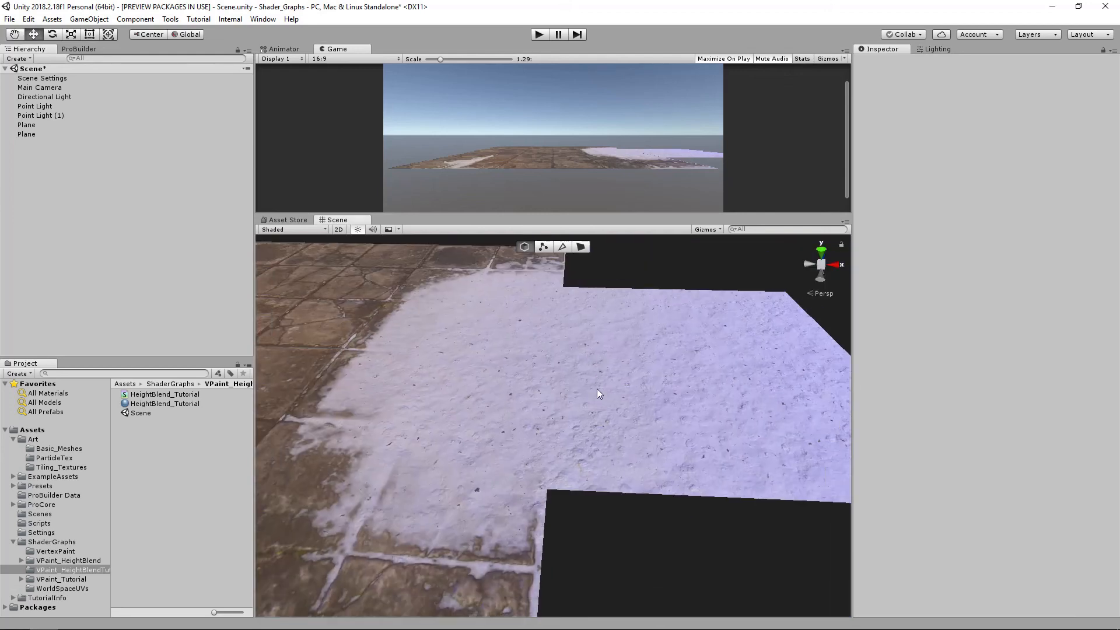
- View both planes from several angles to compare the tint and lighting of the snow on either side
alt+drag(580, 368, 644, 420)
alt+right_drag(661, 418, 642, 422)
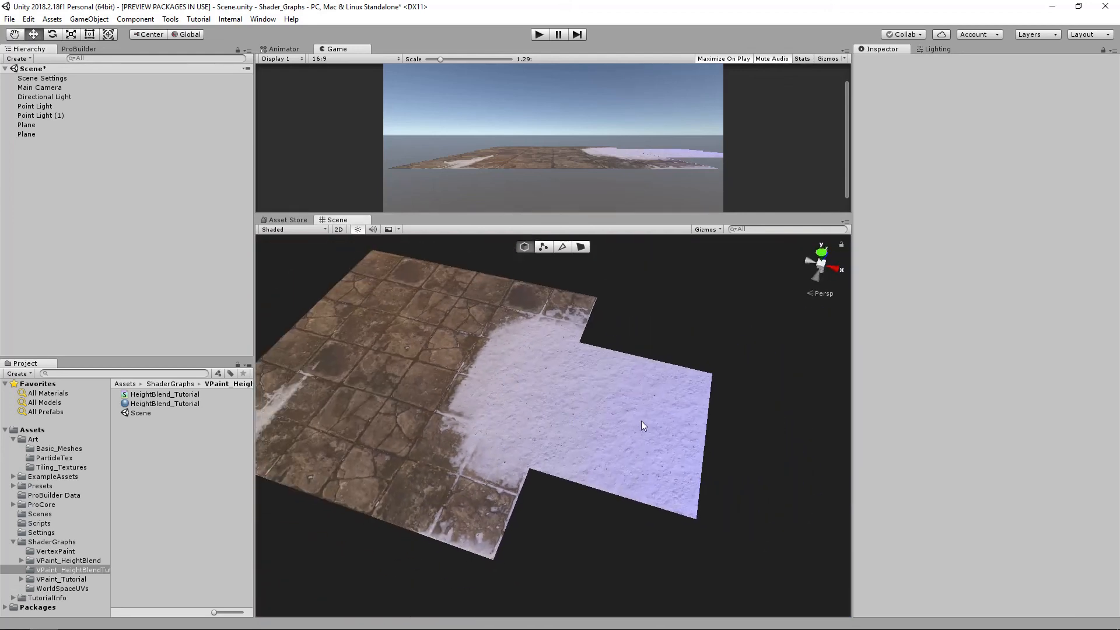
click(642, 421)
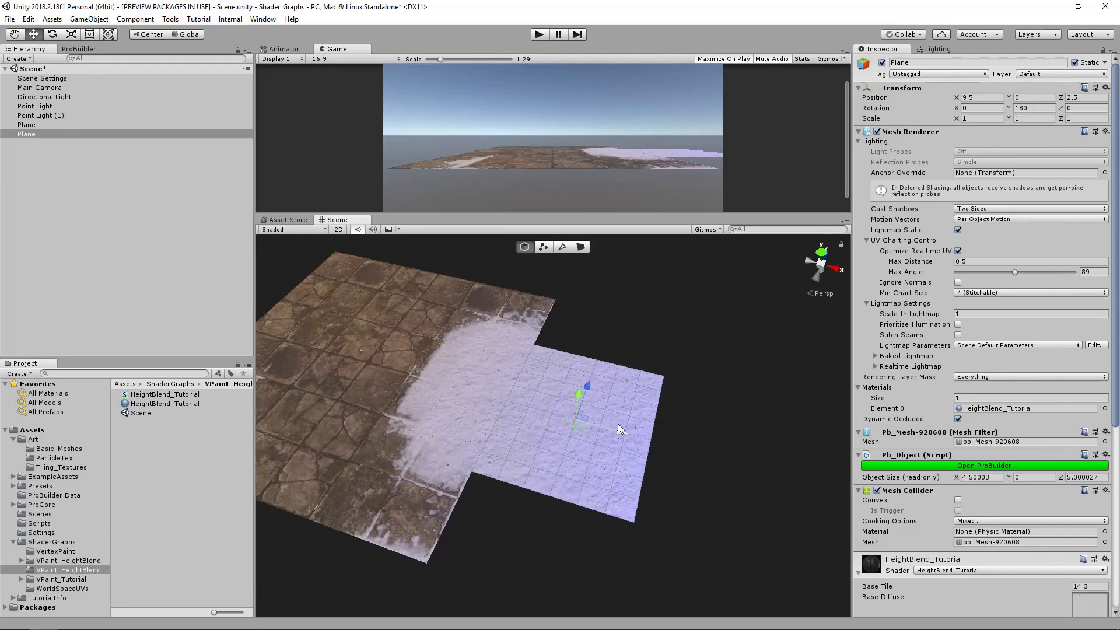
alt+drag(619, 429, 499, 465)
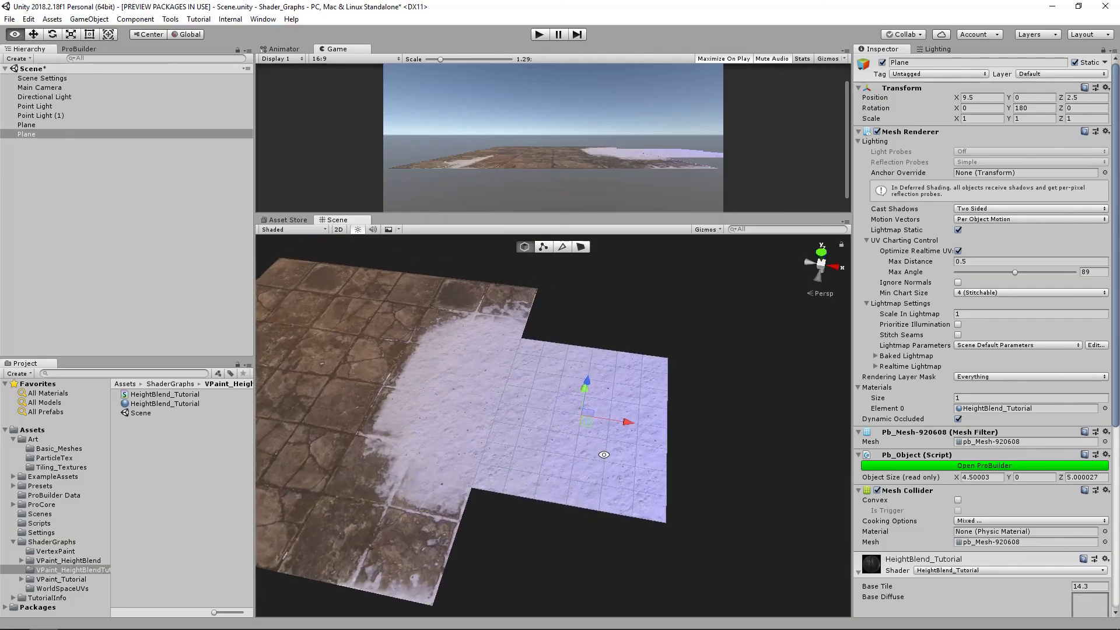
alt+drag(541, 372, 472, 403)
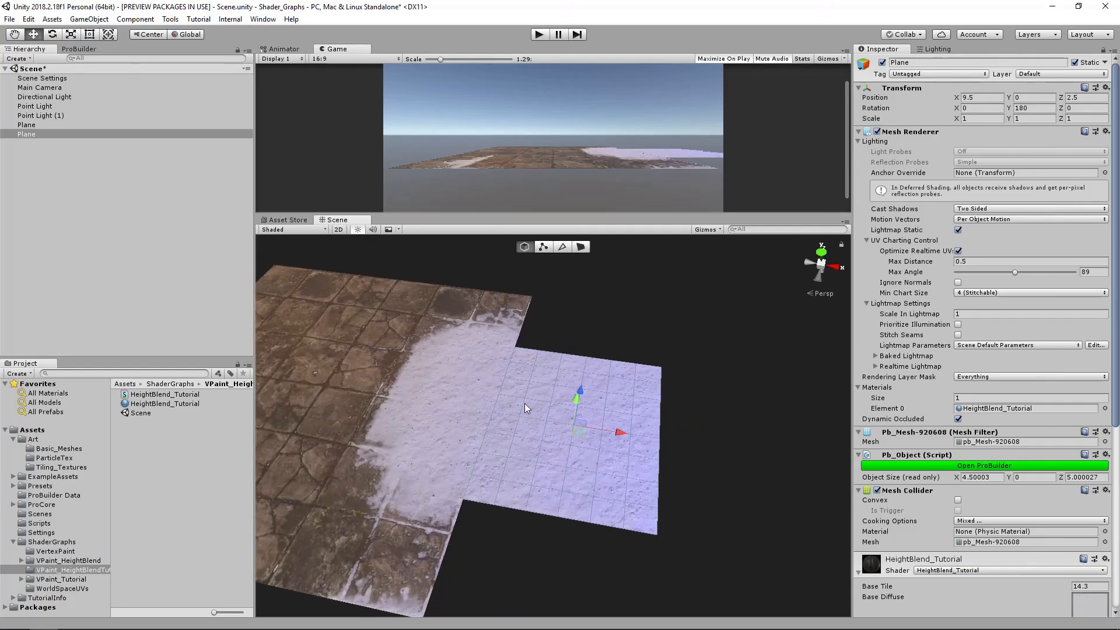
middle_drag(701, 432, 624, 413)
alt+drag(495, 409, 593, 439)
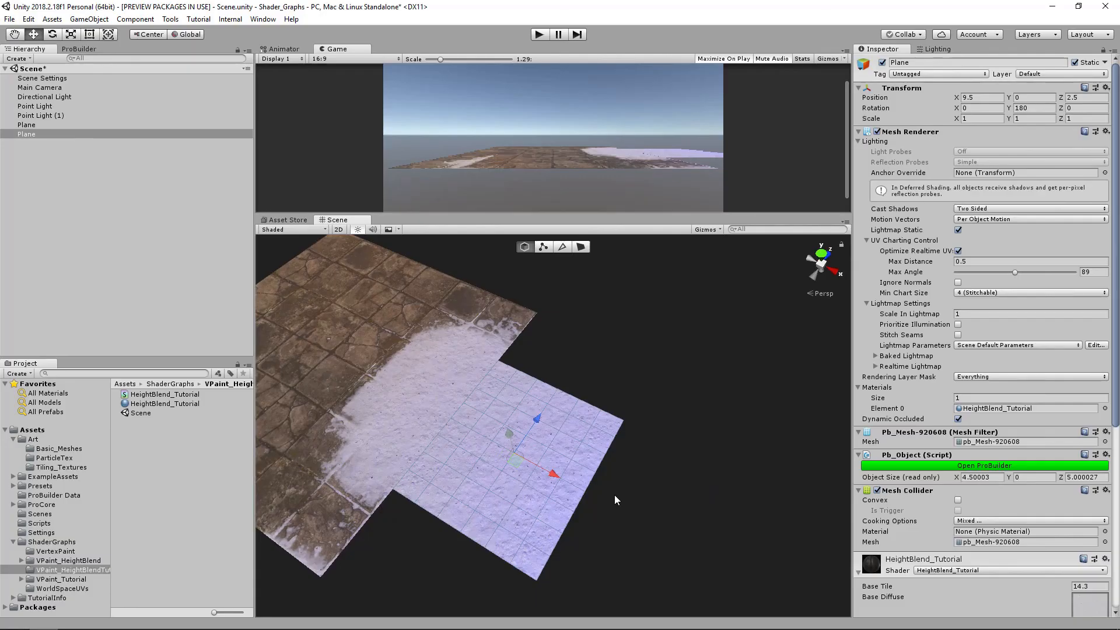
click(649, 540)
alt+right_drag(648, 540, 668, 534)
alt+middle_drag(669, 534, 785, 534)
alt+drag(784, 534, 709, 482)
alt+right_drag(709, 481, 685, 445)
alt+drag(685, 445, 932, 457)
- Check the snow seam again at close range and from the far side of the rotated plane
click(611, 461)
key(e)
key(w)
click(621, 320)
alt+right_drag(540, 441, 578, 429)
alt+middle_drag(578, 429, 641, 294)
alt+right_drag(623, 361, 698, 384)
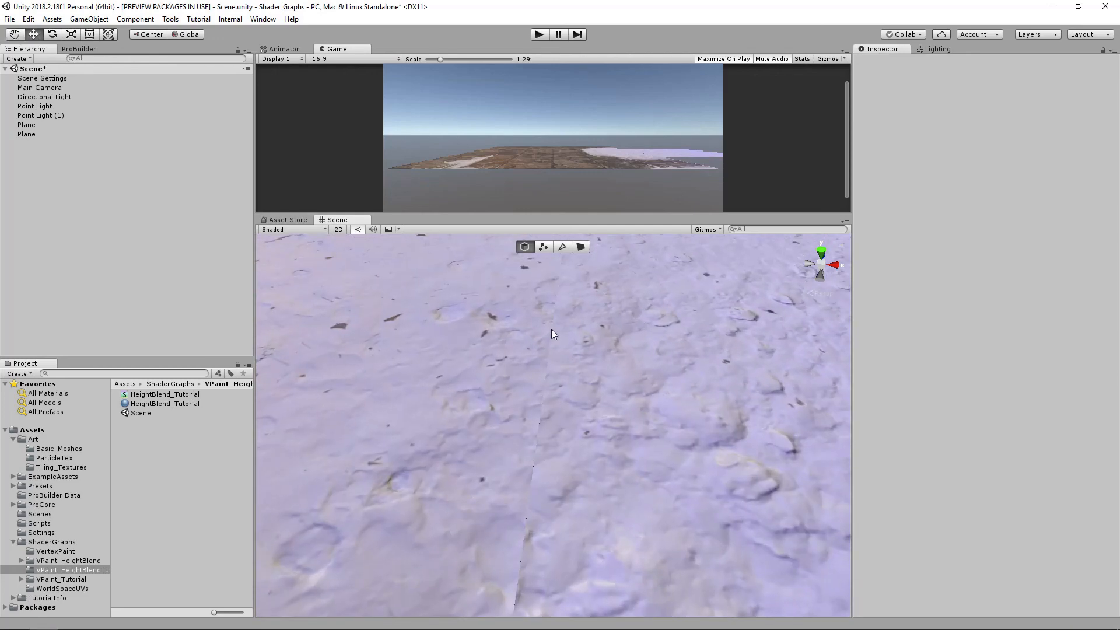
scroll(568, 402, up, 5)
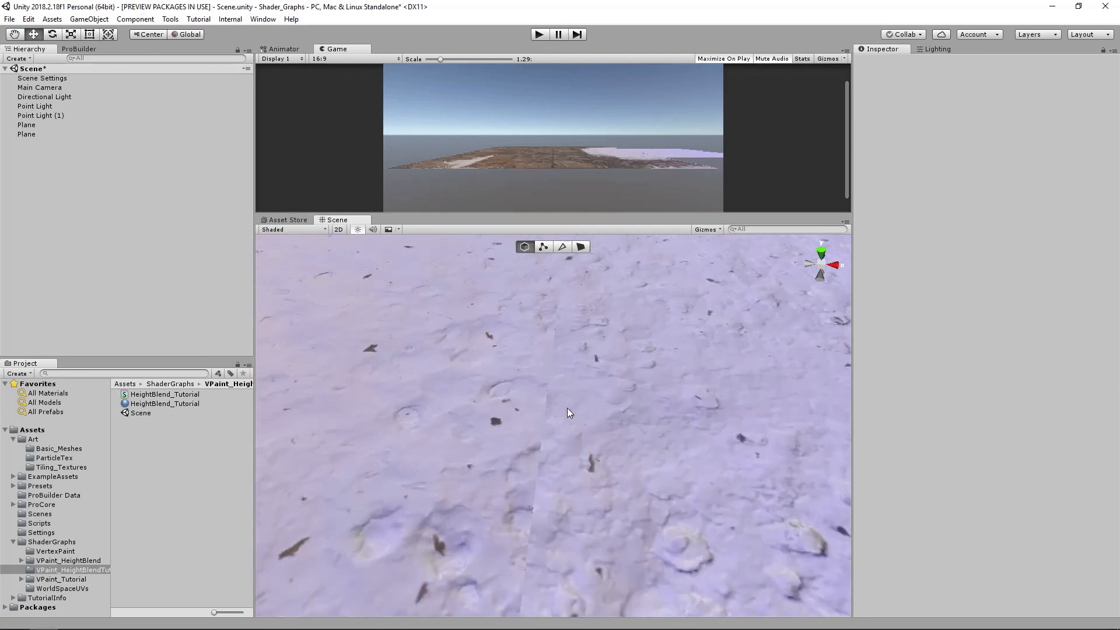
scroll(569, 405, down, 8)
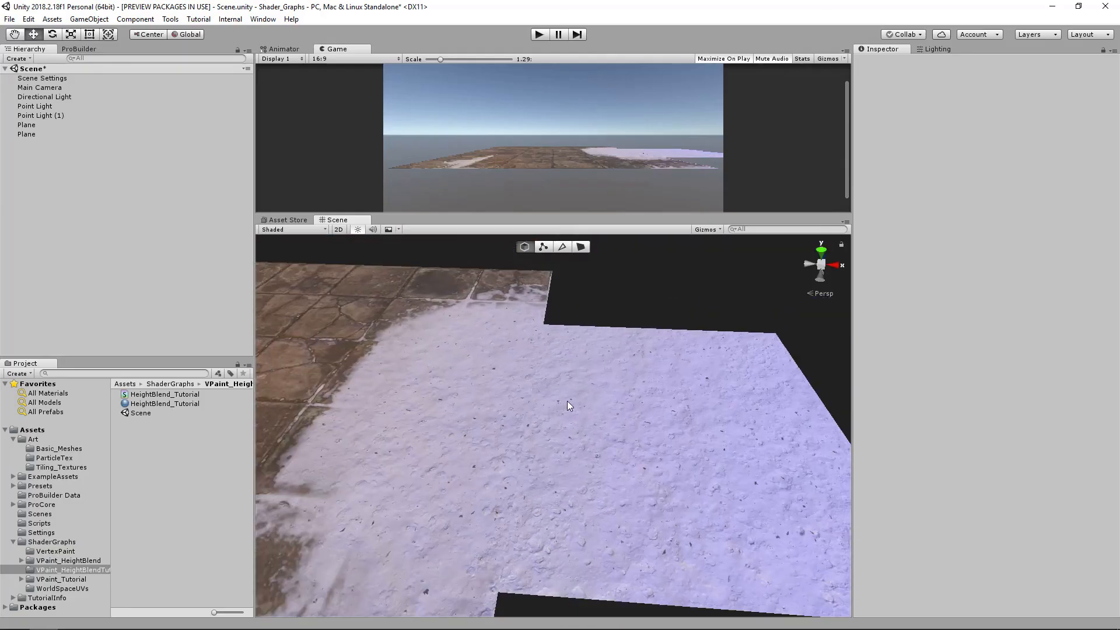
click(626, 404)
alt+drag(642, 376, 607, 387)
click(586, 413)
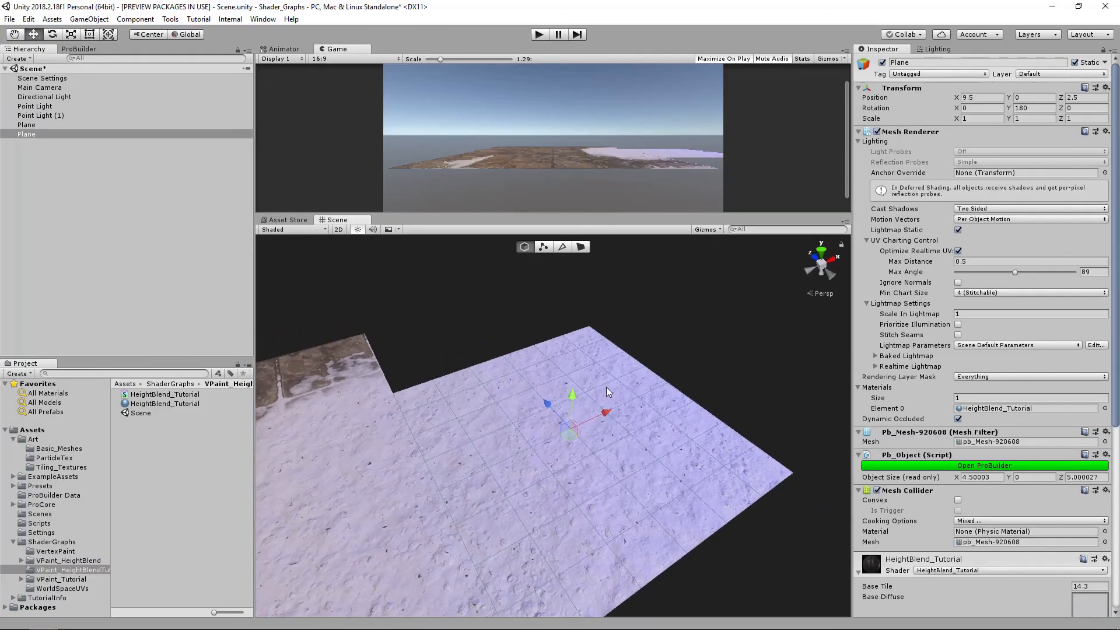
click(450, 300)
- Search the Asset Store for "polybrush" and look over the Polybrush (Beta) page
click(169, 21)
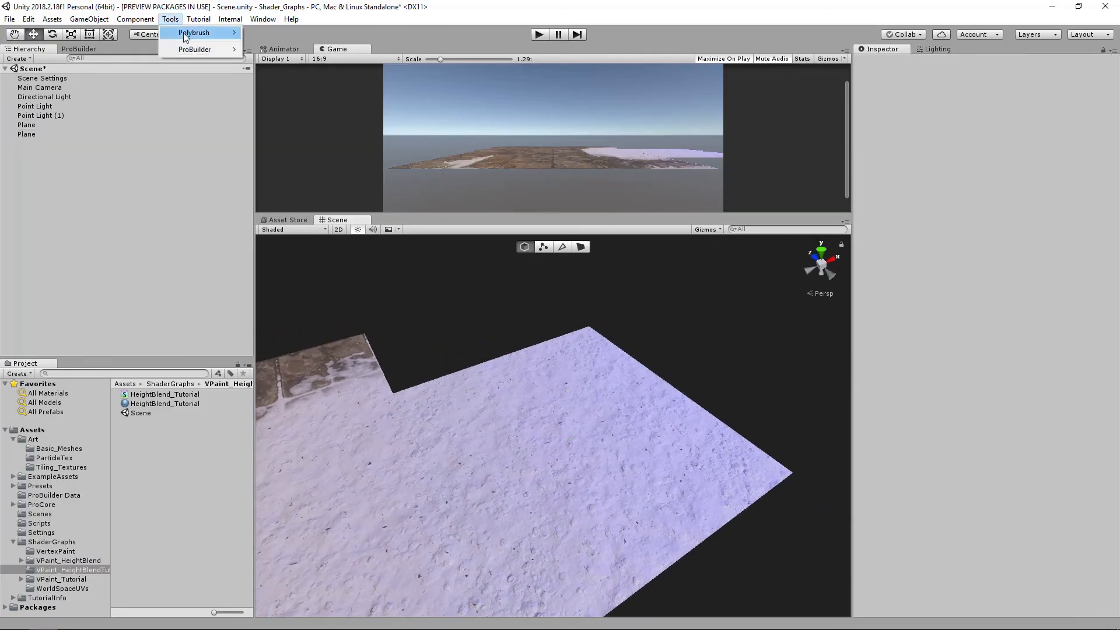
mouse_move(196, 36)
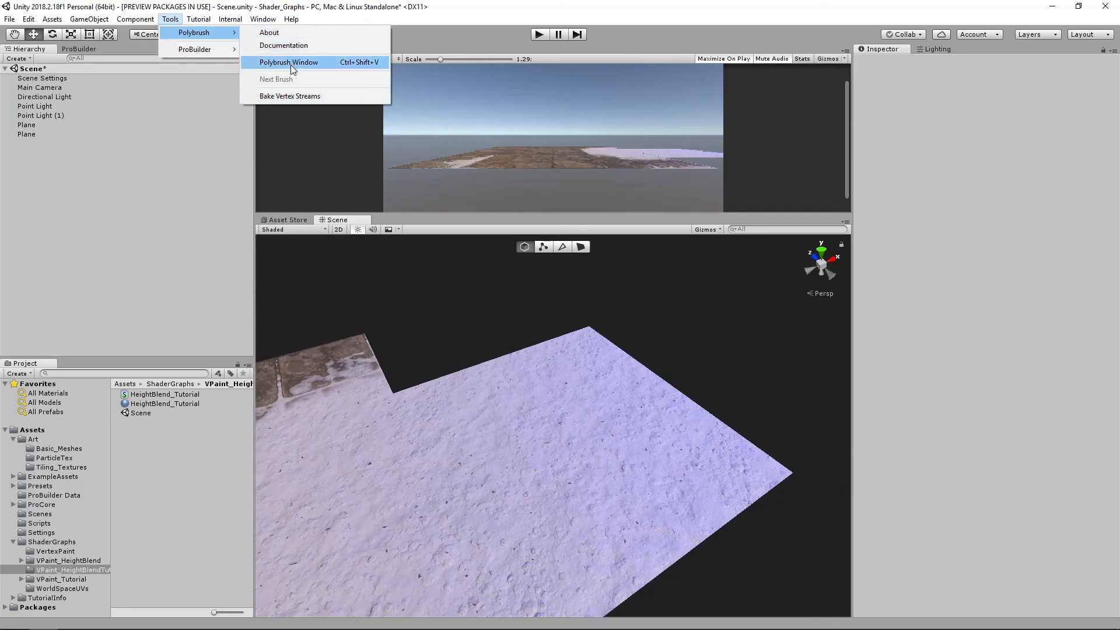
click(148, 172)
click(286, 219)
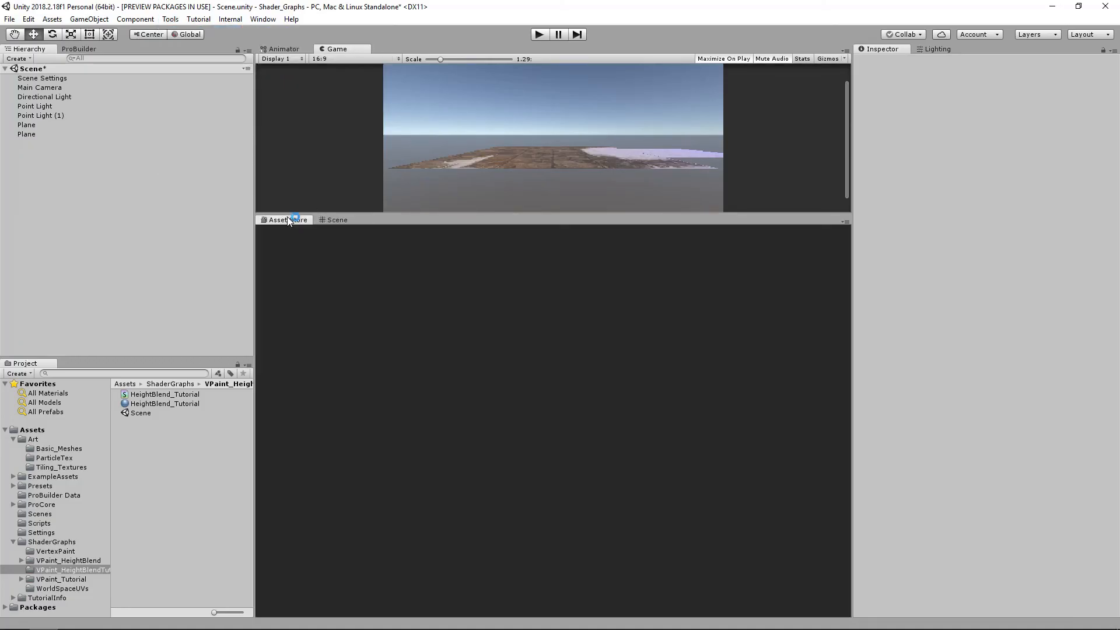
click(429, 264)
text(polybrush)
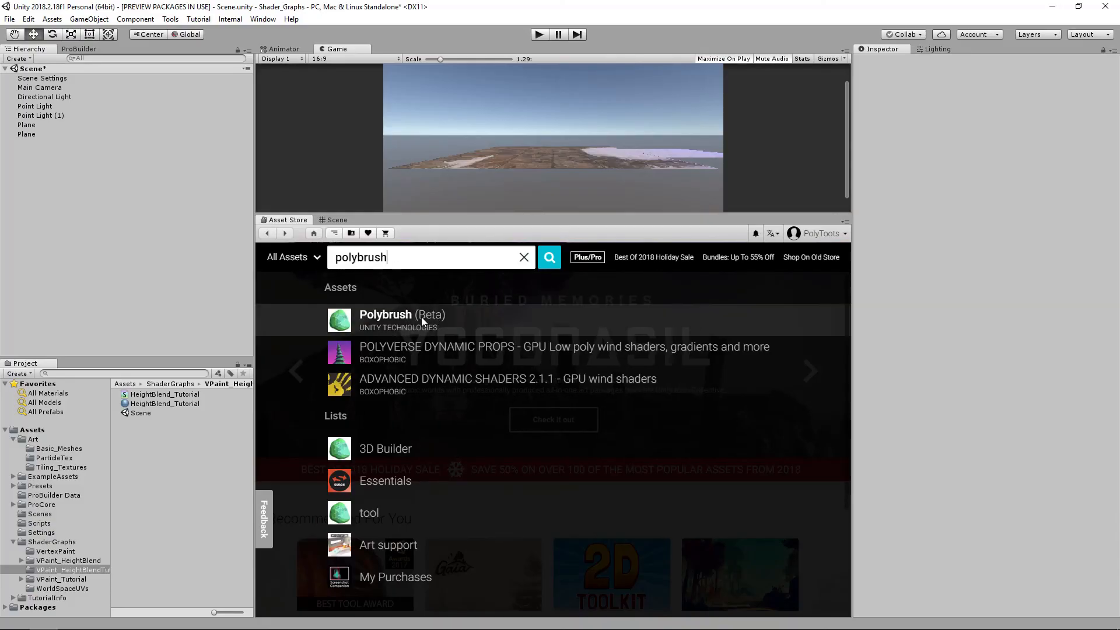
click(421, 320)
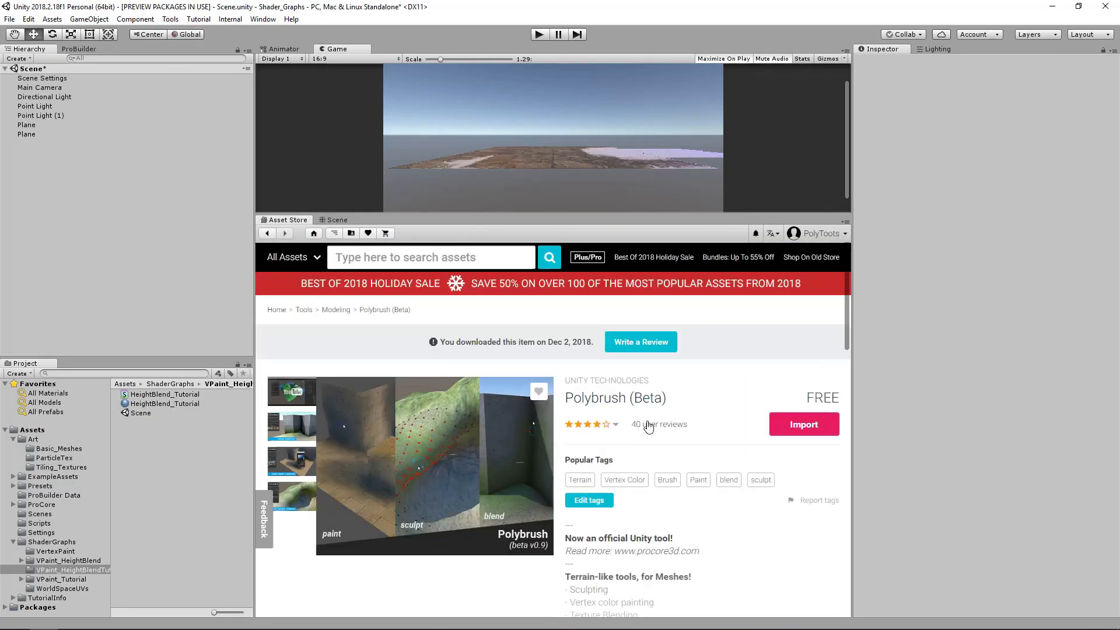
scroll(696, 420, down, 2)
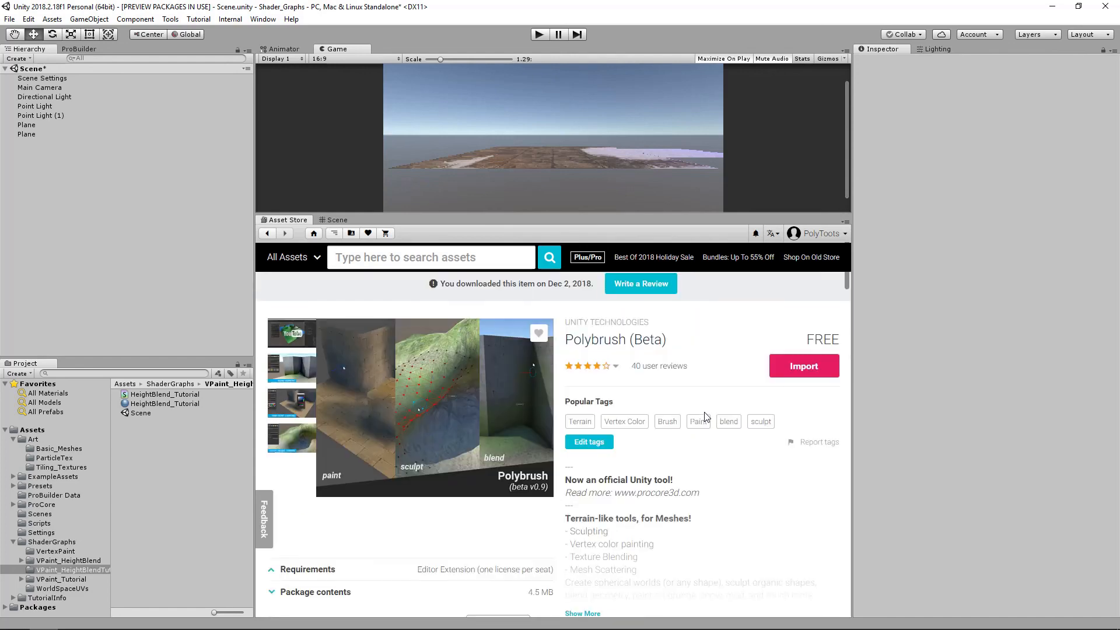
scroll(511, 402, up, 1)
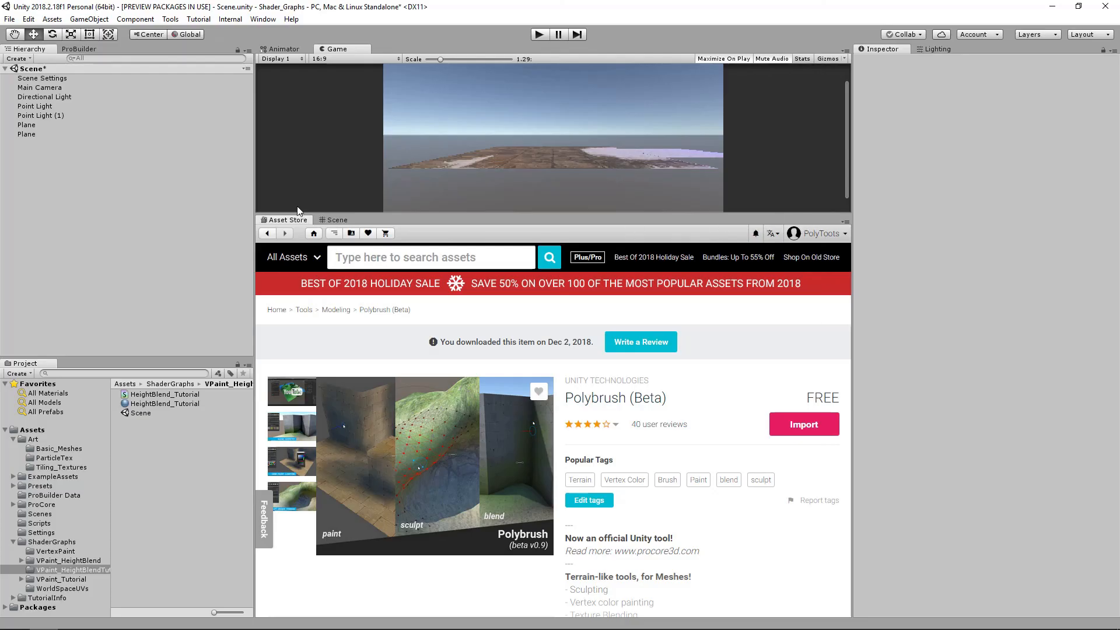
- Return to the scene, select the snow plane, and open the Polybrush window over the object list
click(336, 220)
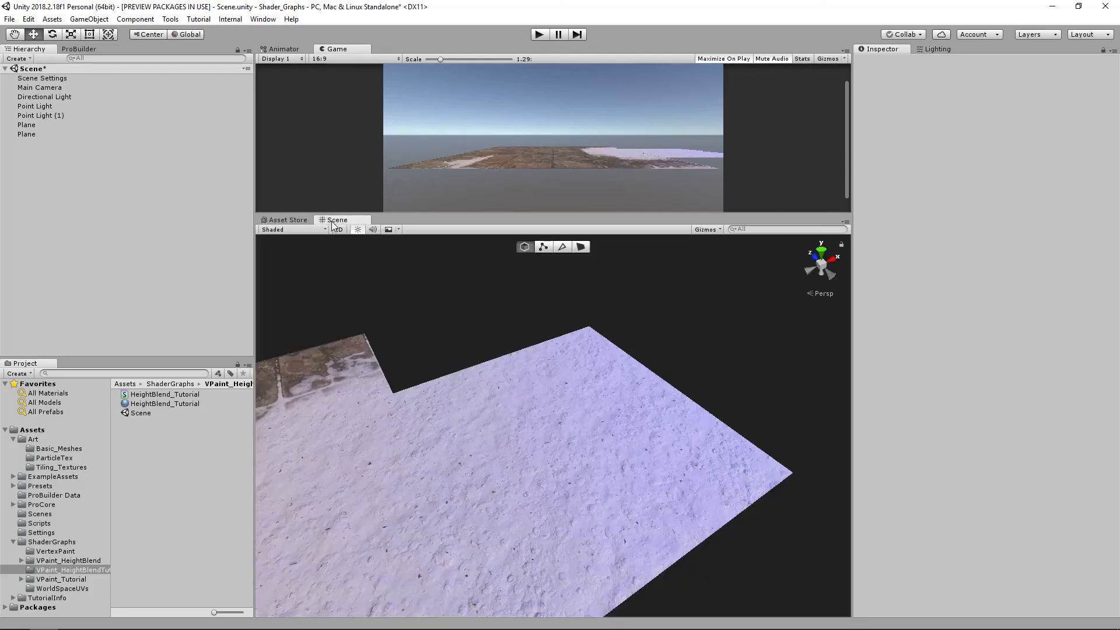
click(622, 461)
scroll(647, 396, down, 5)
scroll(607, 333, up, 4)
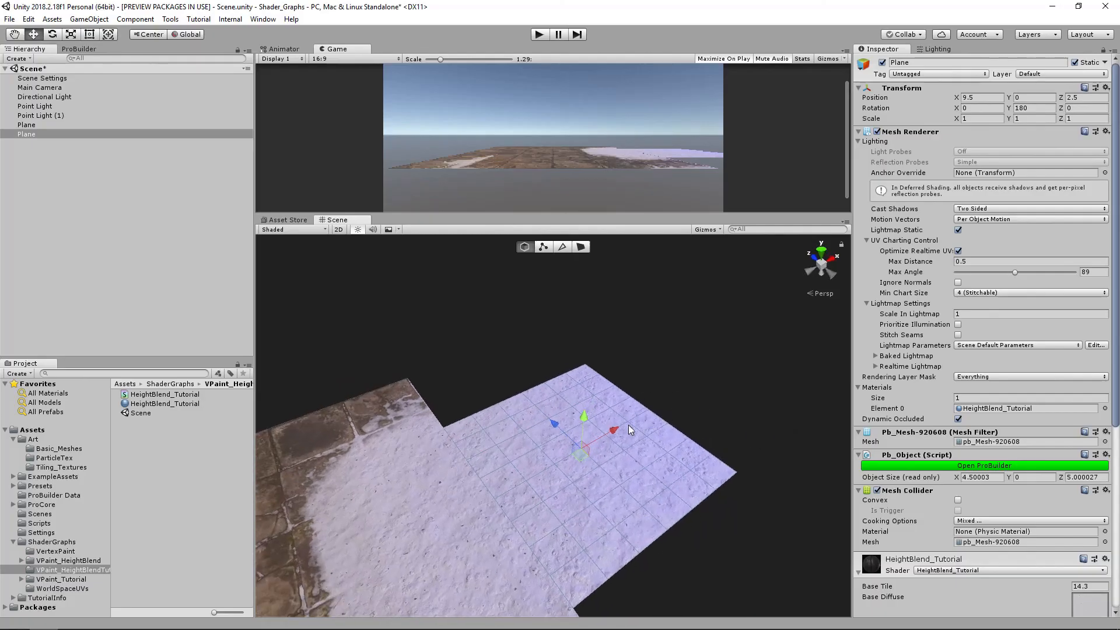
click(170, 20)
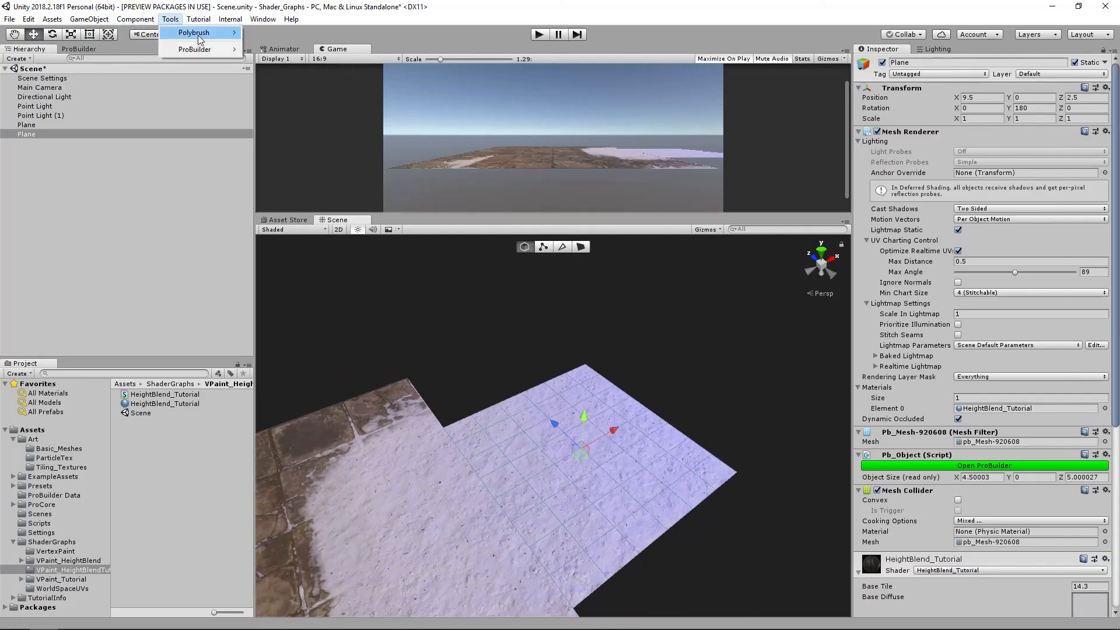
mouse_move(198, 36)
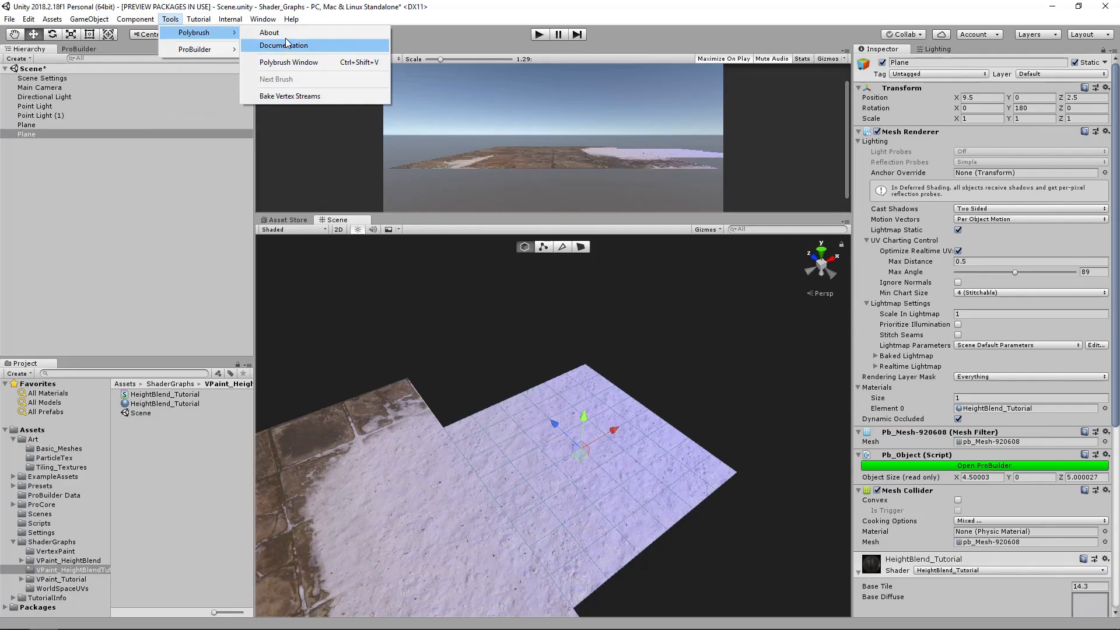
click(286, 62)
drag(147, 115, 127, 107)
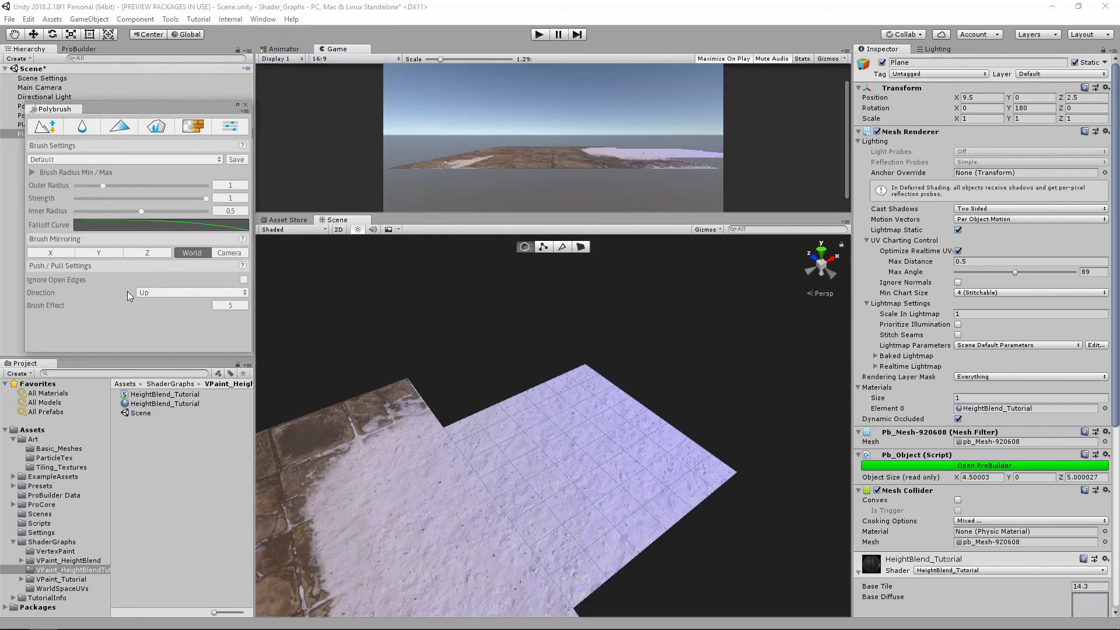
- Raise the far part of the snow plane into a mound with the push/pull brush, direction Up, outer radius about 2.01
click(47, 126)
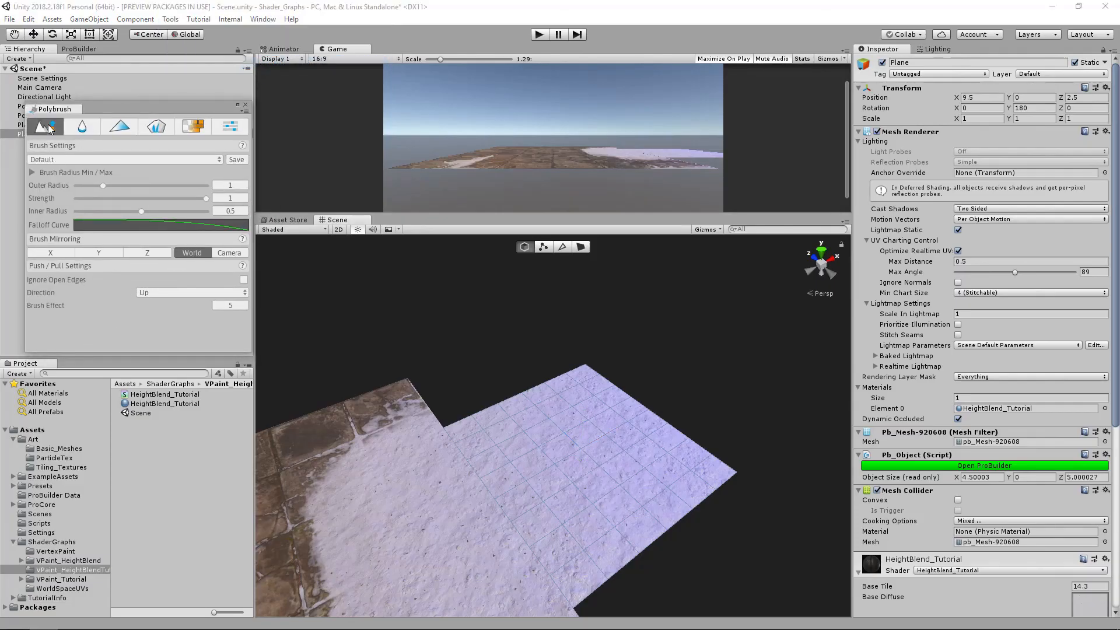
click(169, 293)
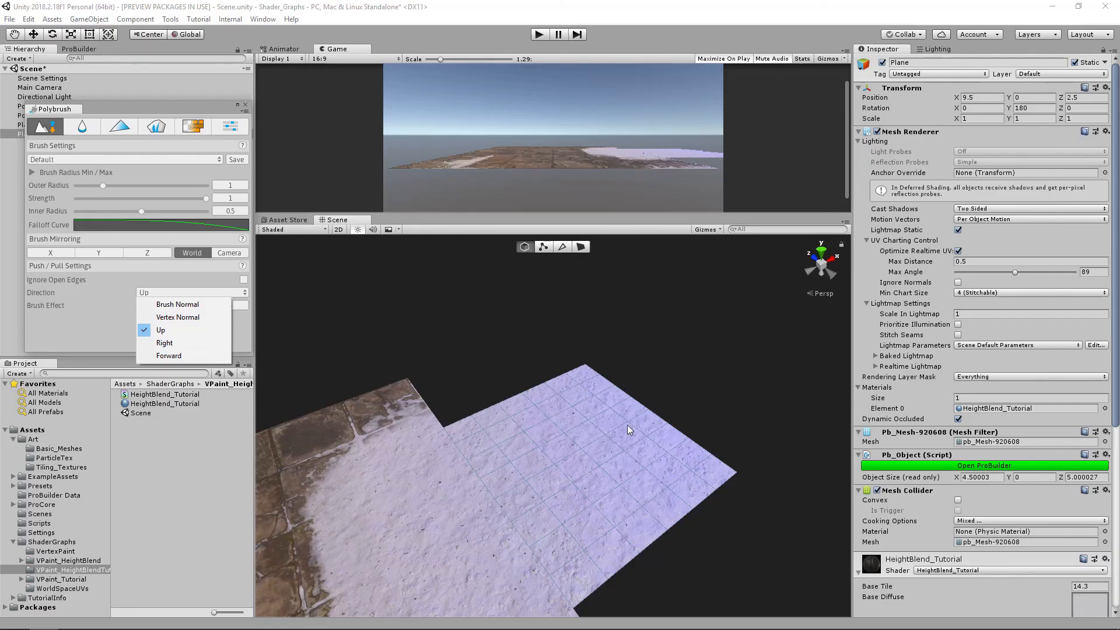
click(129, 186)
mouse_move(580, 402)
mouse_down()
mouse_move(607, 432)
mouse_move(580, 451)
mouse_move(611, 463)
mouse_move(607, 444)
mouse_move(600, 450)
mouse_move(630, 447)
mouse_move(583, 413)
mouse_move(685, 334)
mouse_move(595, 408)
mouse_up()
- Bring up the smooth brush settings, deselect the plane, and view the sculpted mound up close and from different angles
click(82, 125)
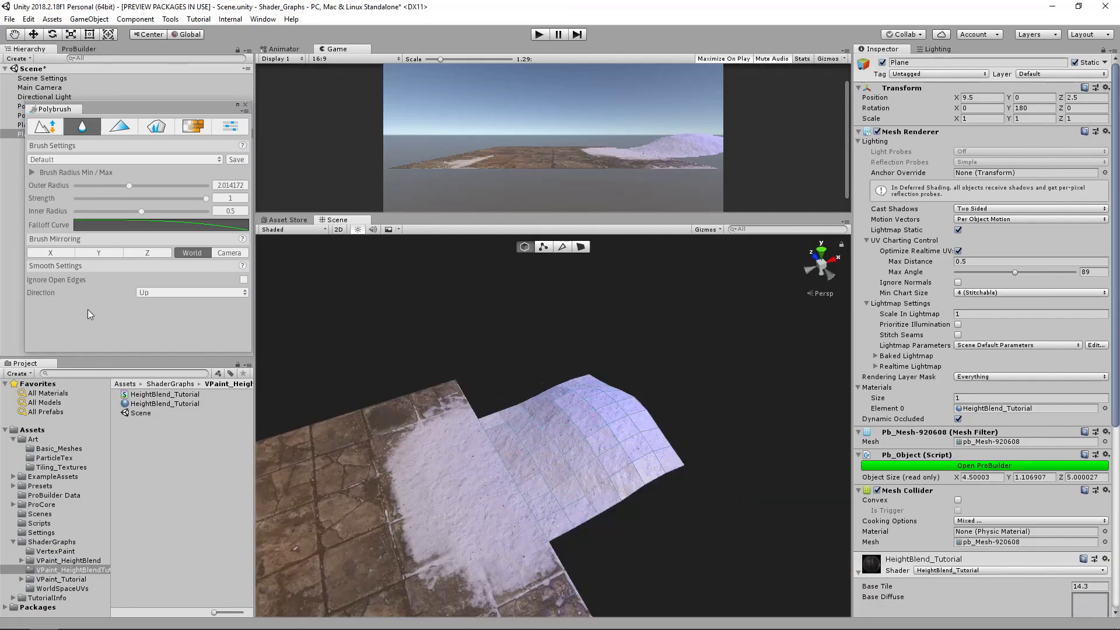
click(7, 270)
mouse_move(416, 482)
alt+mouse_down()
mouse_move(601, 452)
mouse_move(554, 415)
mouse_move(498, 413)
mouse_move(628, 435)
mouse_move(601, 399)
alt+mouse_up()
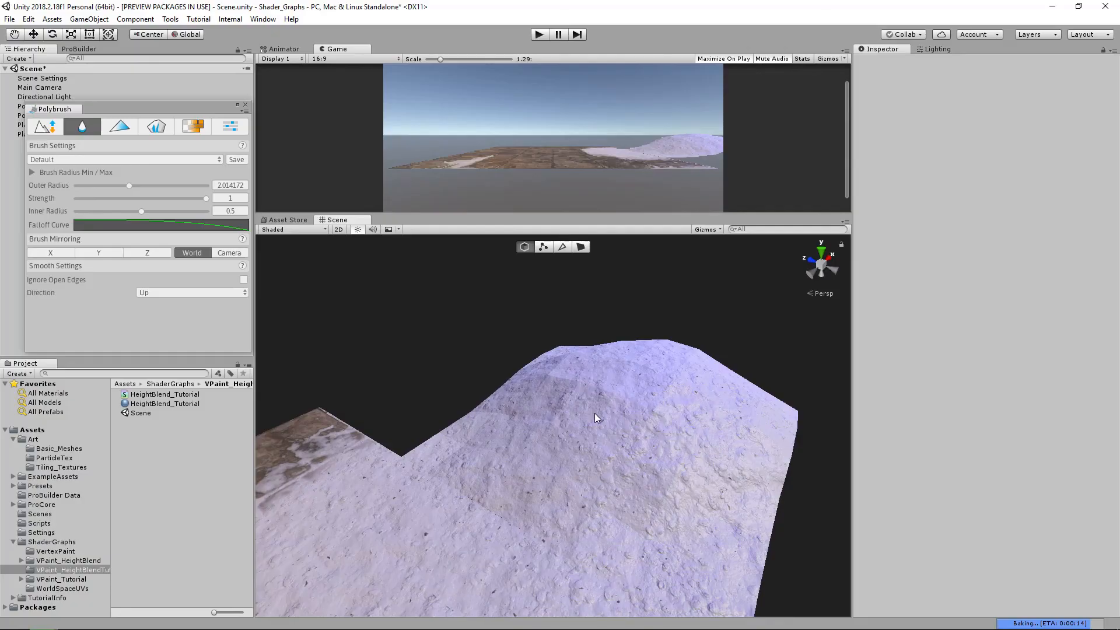
mouse_move(689, 400)
alt+mouse_down()
mouse_move(548, 463)
mouse_move(446, 445)
mouse_move(618, 450)
mouse_move(541, 403)
mouse_move(460, 436)
mouse_move(502, 456)
mouse_move(584, 443)
alt+mouse_up()
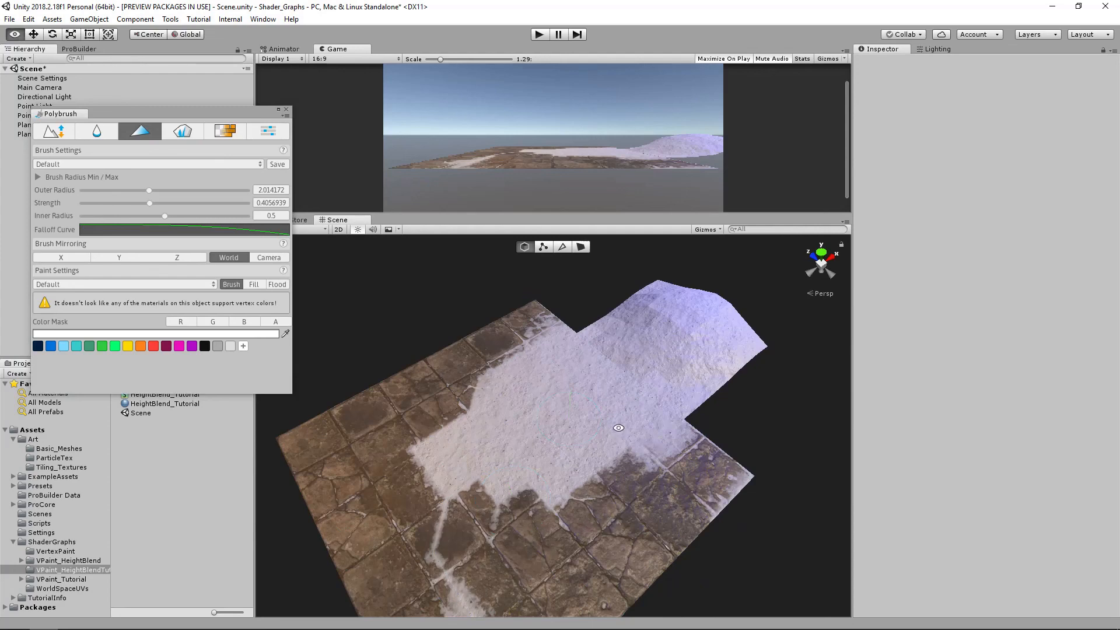
- View the painted snow and stone planes from above and shorten the HeightBlend_Tutorial graph window to uncover more of the scene
mouse_move(618, 428)
alt+mouse_down()
mouse_move(574, 413)
mouse_move(614, 408)
alt+mouse_up()
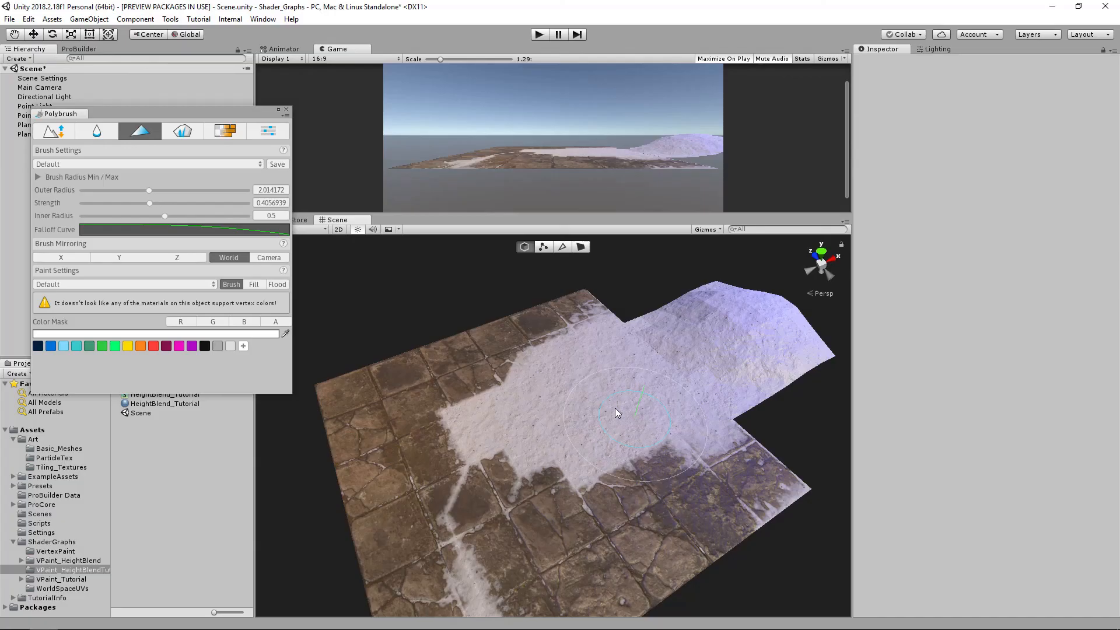
middle_drag(583, 443, 600, 400)
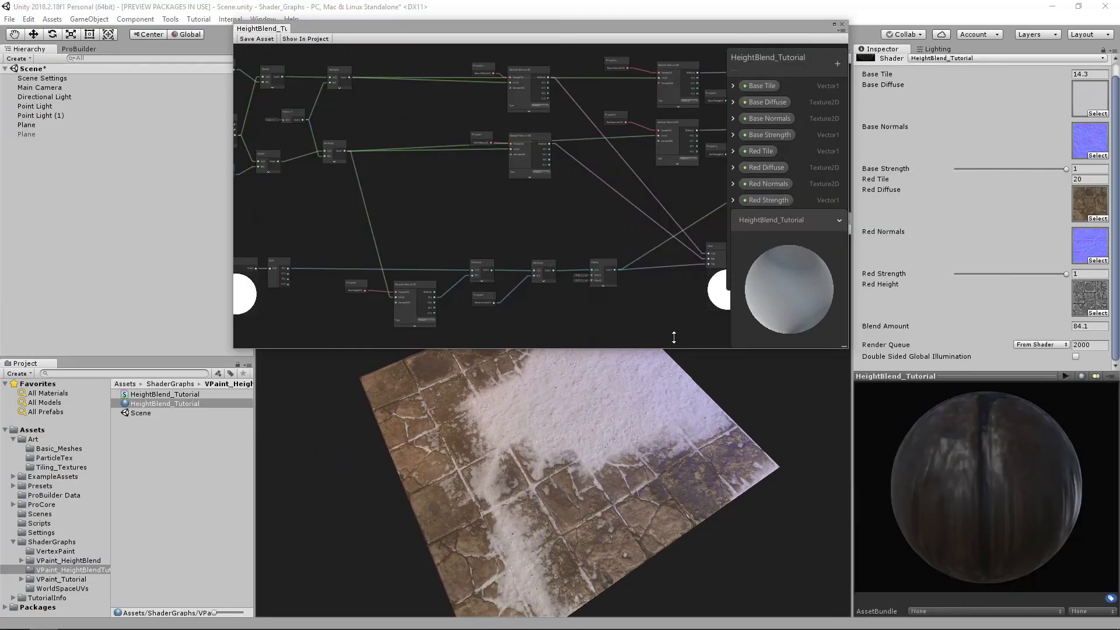
drag(671, 340, 681, 318)
scroll(682, 457, up, 3)
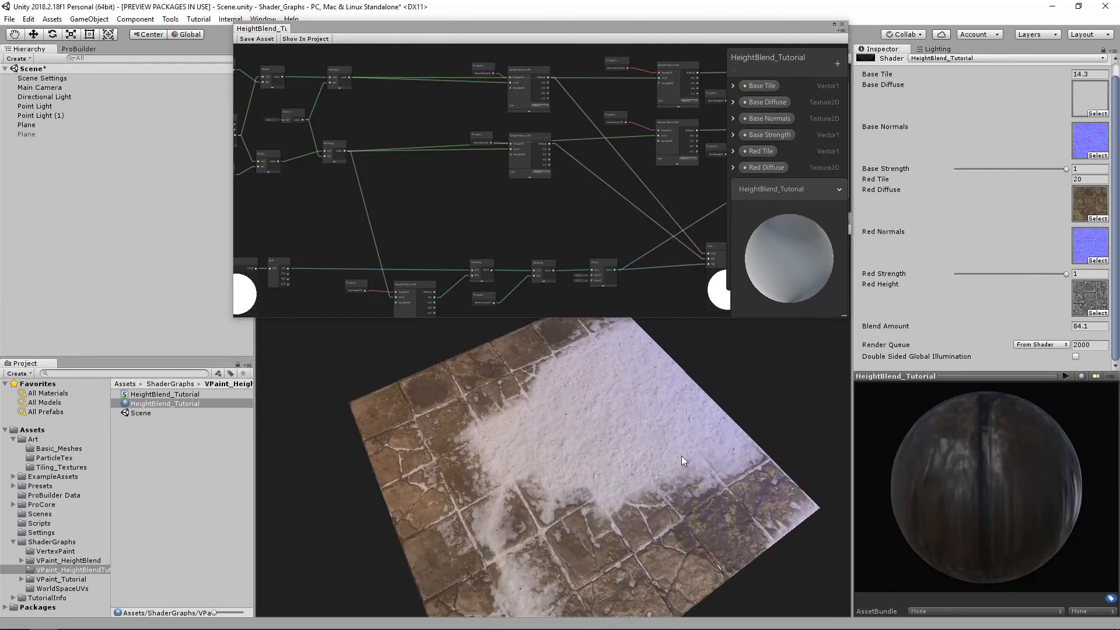